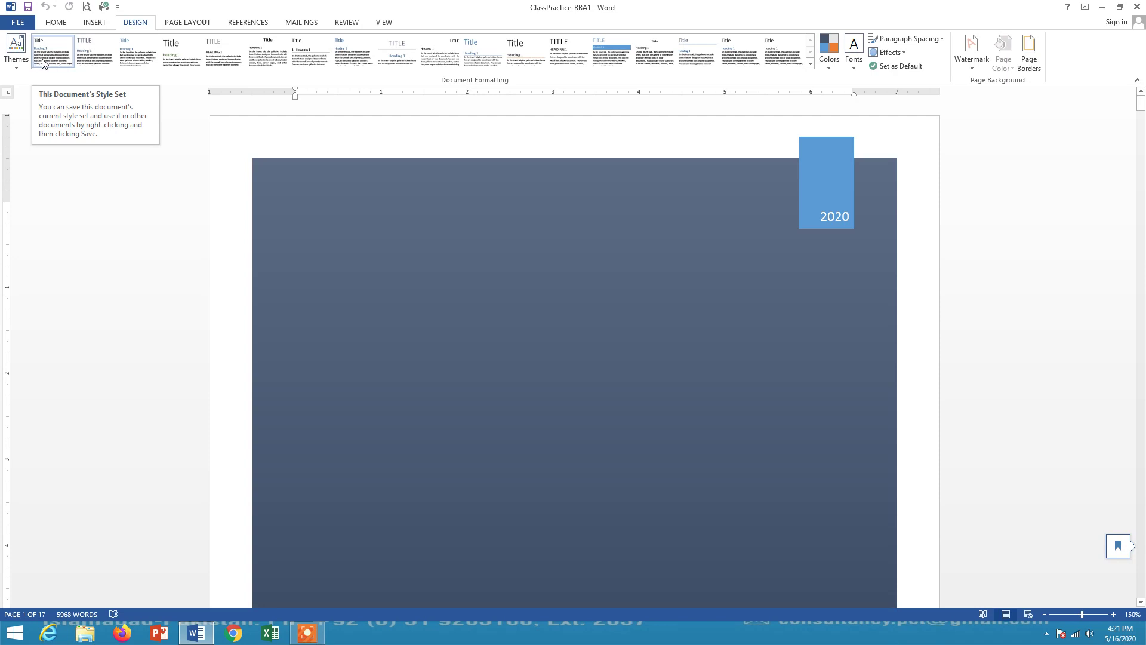
Look through the document's available themes, style sets, theme colors and theme fonts.
{"action": "left_click", "coordinate": [18, 67]}
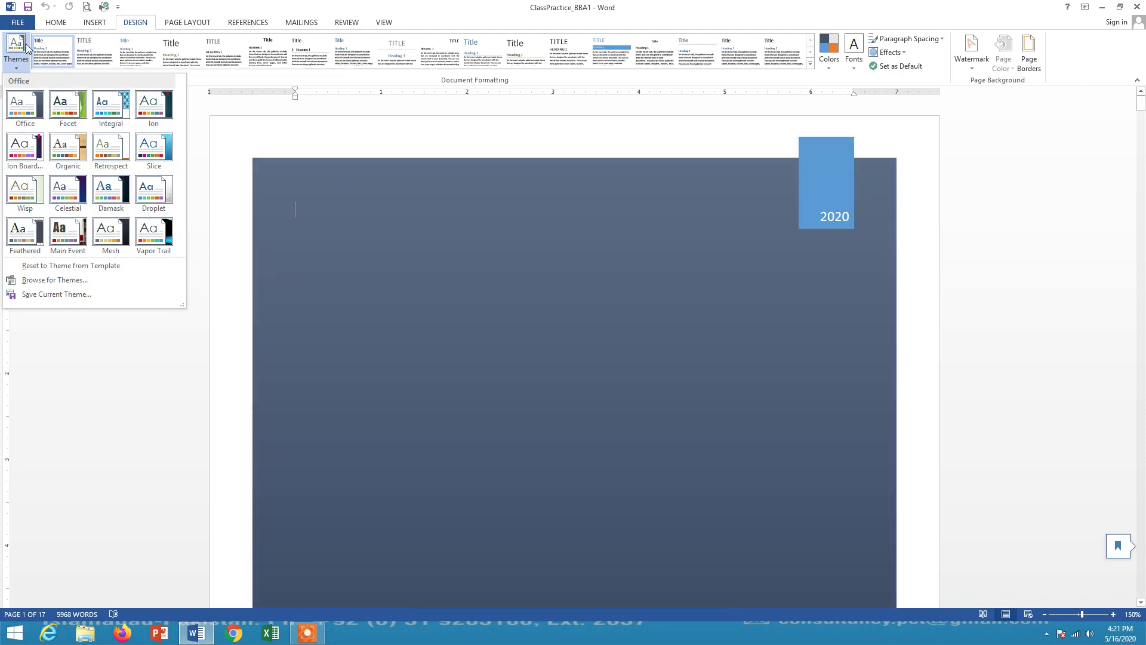
{"action": "left_click", "coordinate": [811, 68]}
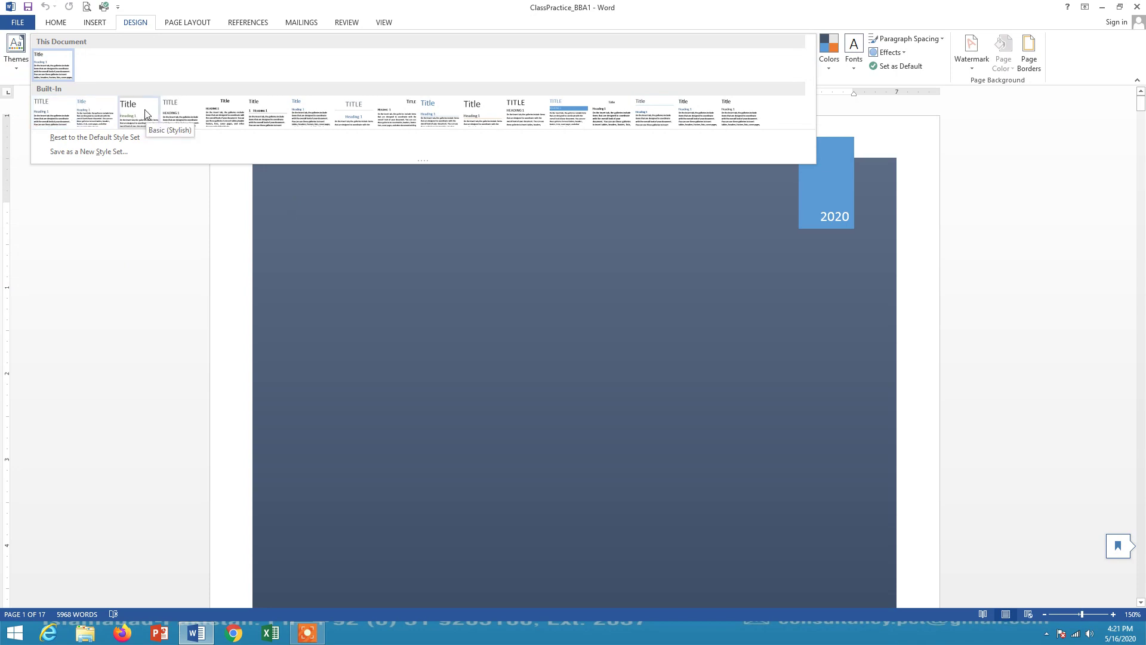
{"action": "left_click", "coordinate": [913, 114]}
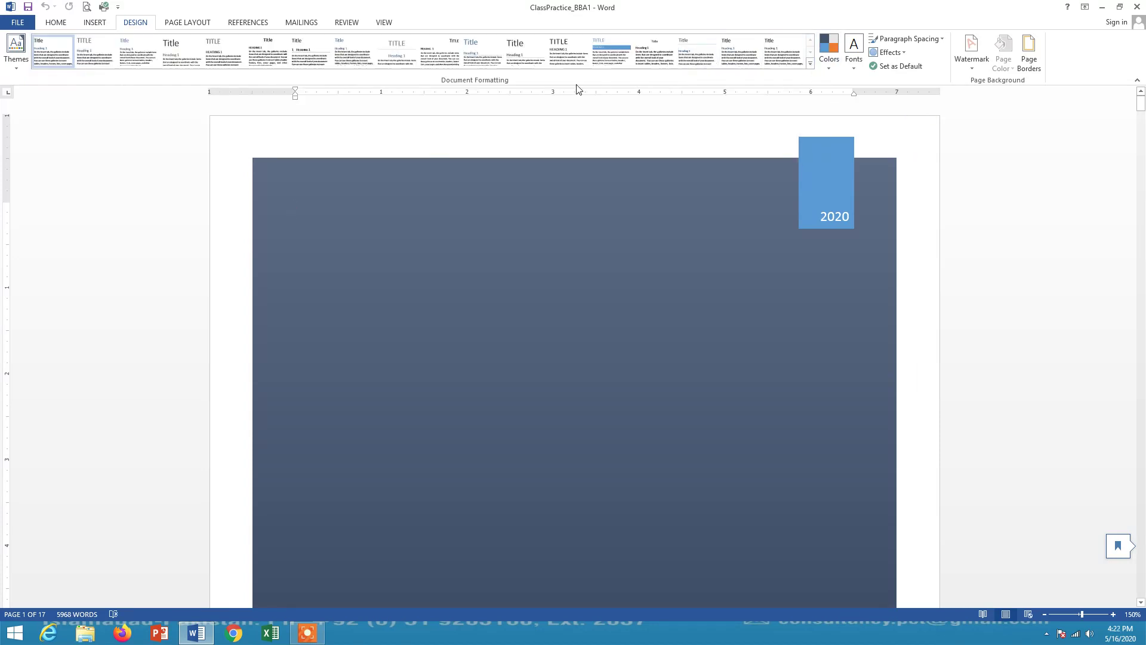
{"action": "left_click", "coordinate": [810, 64]}
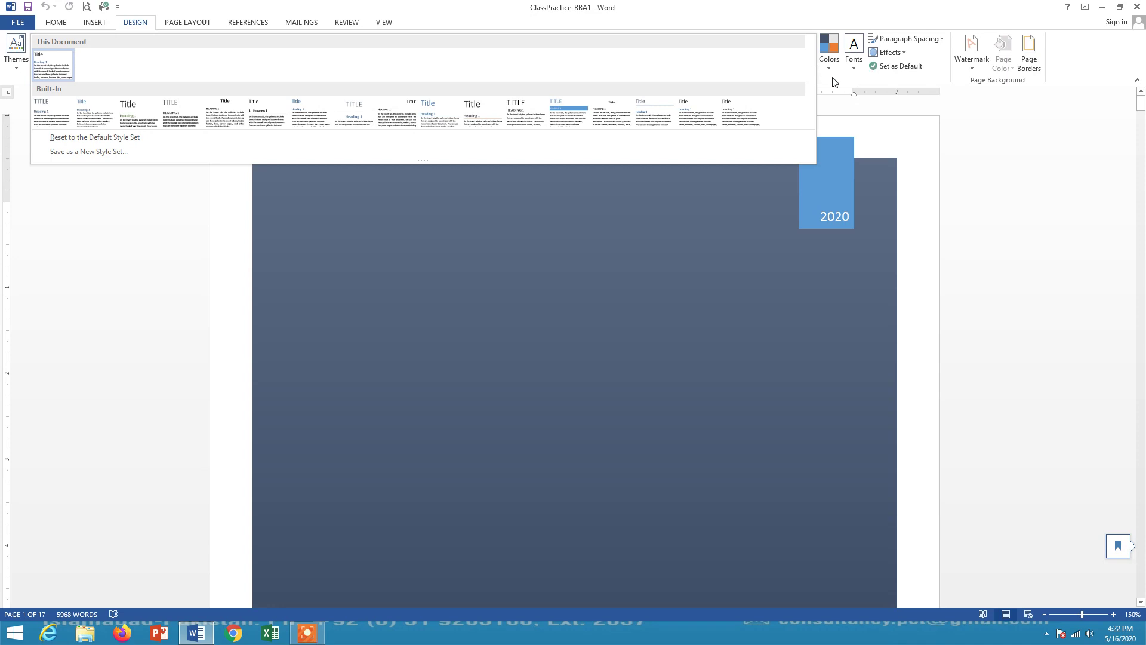
{"action": "left_click", "coordinate": [836, 82]}
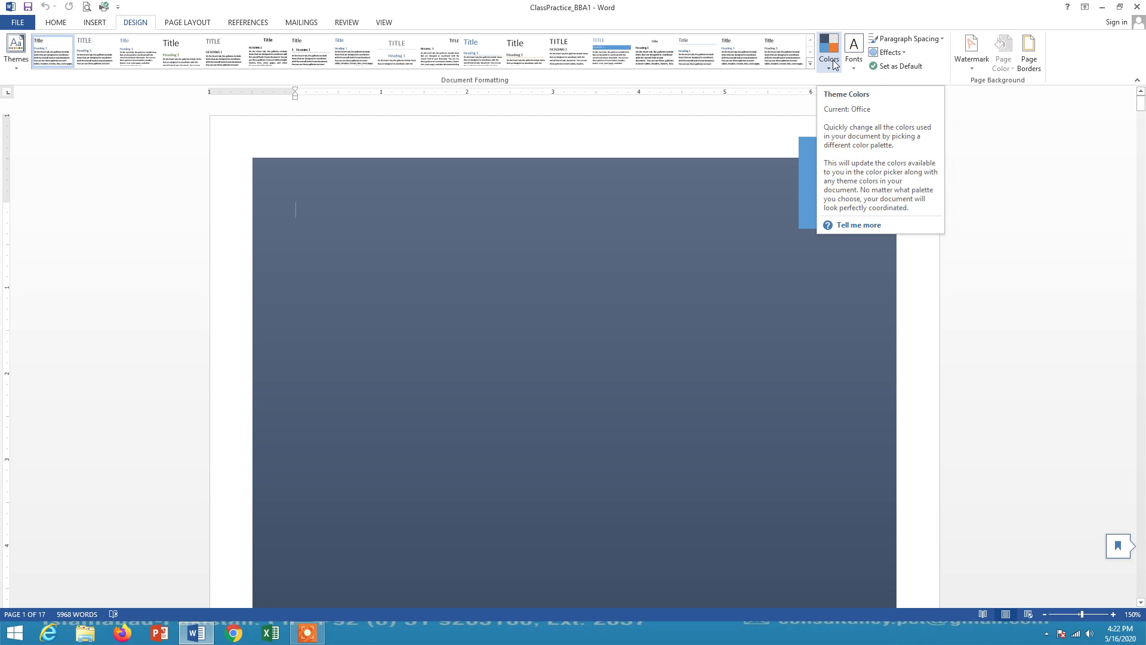
{"action": "left_click", "coordinate": [830, 70]}
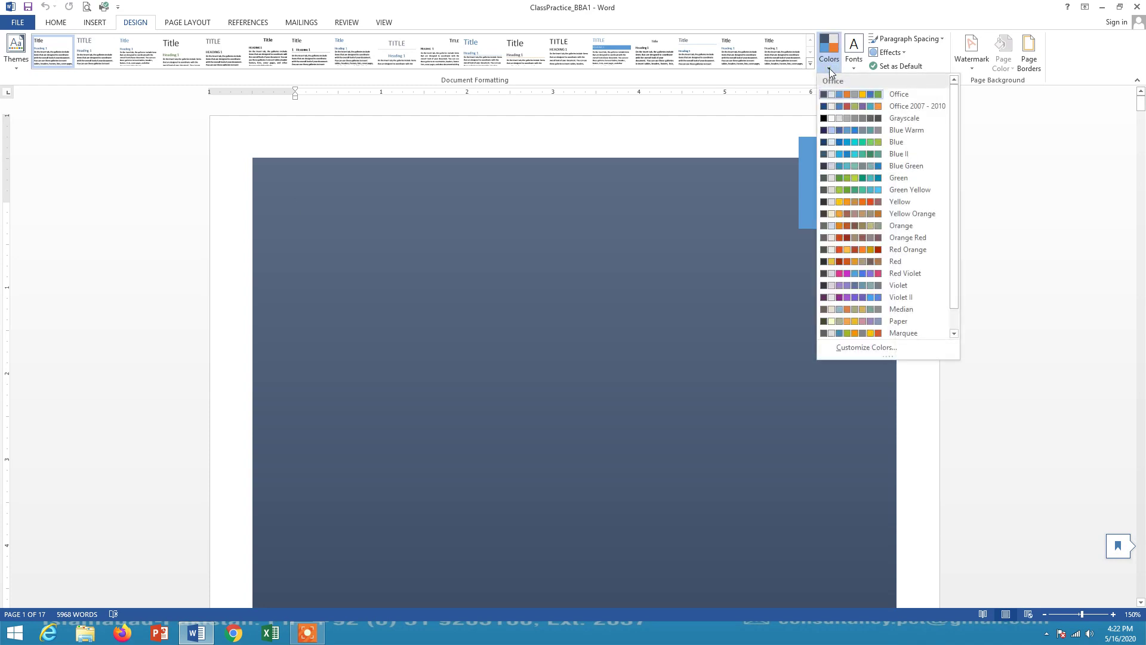
{"action": "left_click", "coordinate": [830, 68]}
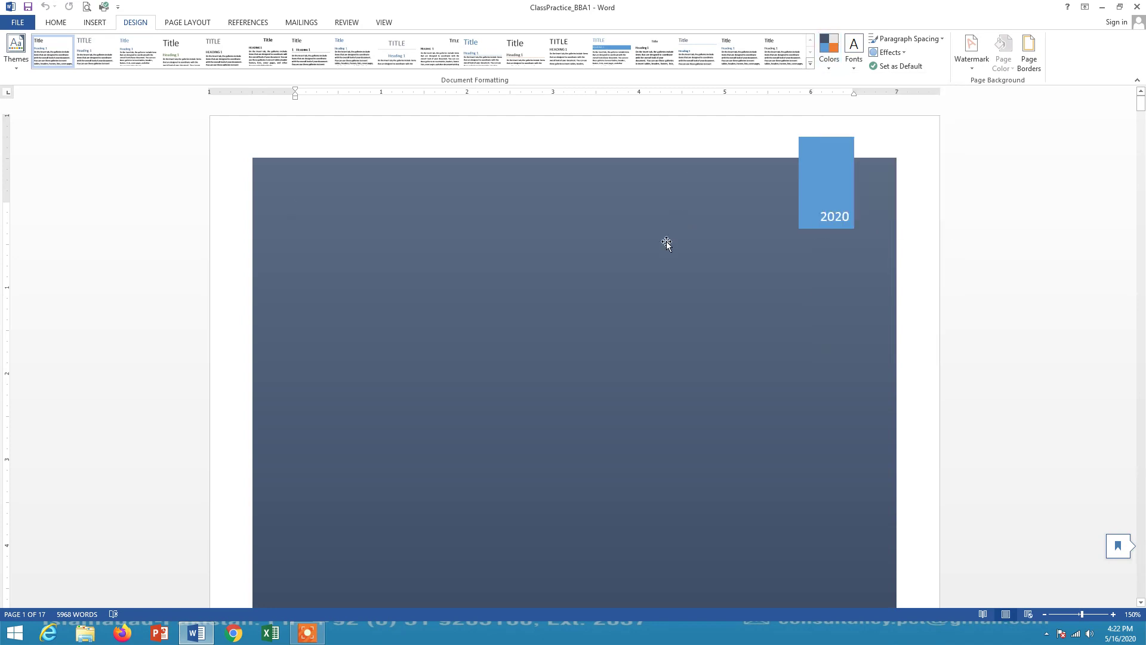
{"action": "left_click", "coordinate": [853, 64]}
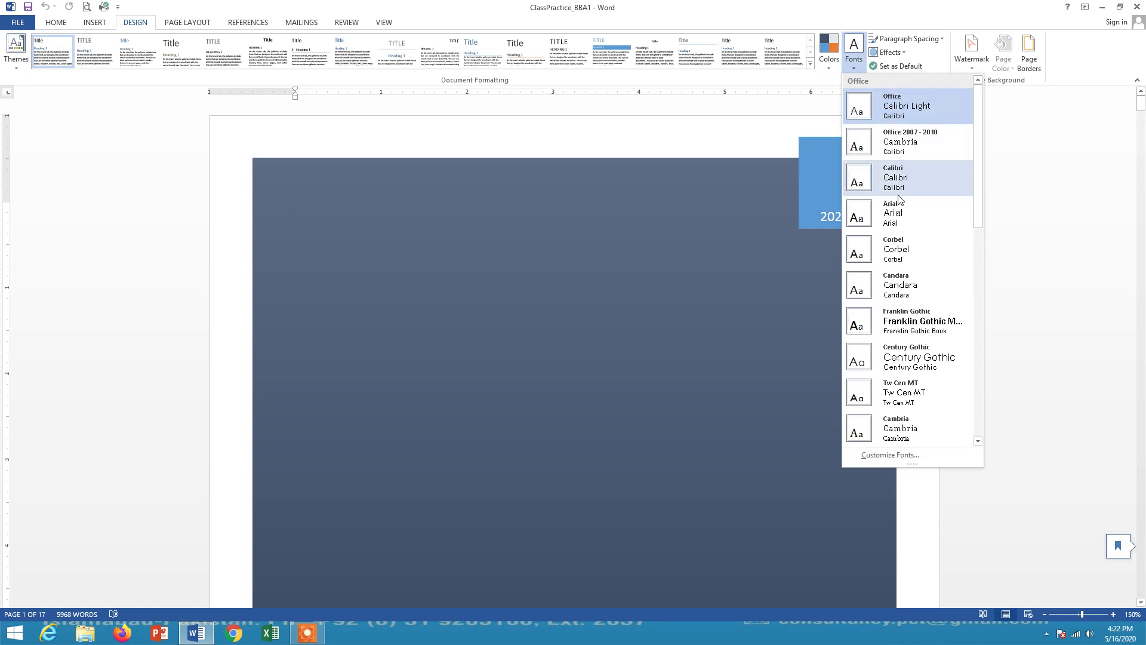
{"action": "left_click", "coordinate": [855, 65]}
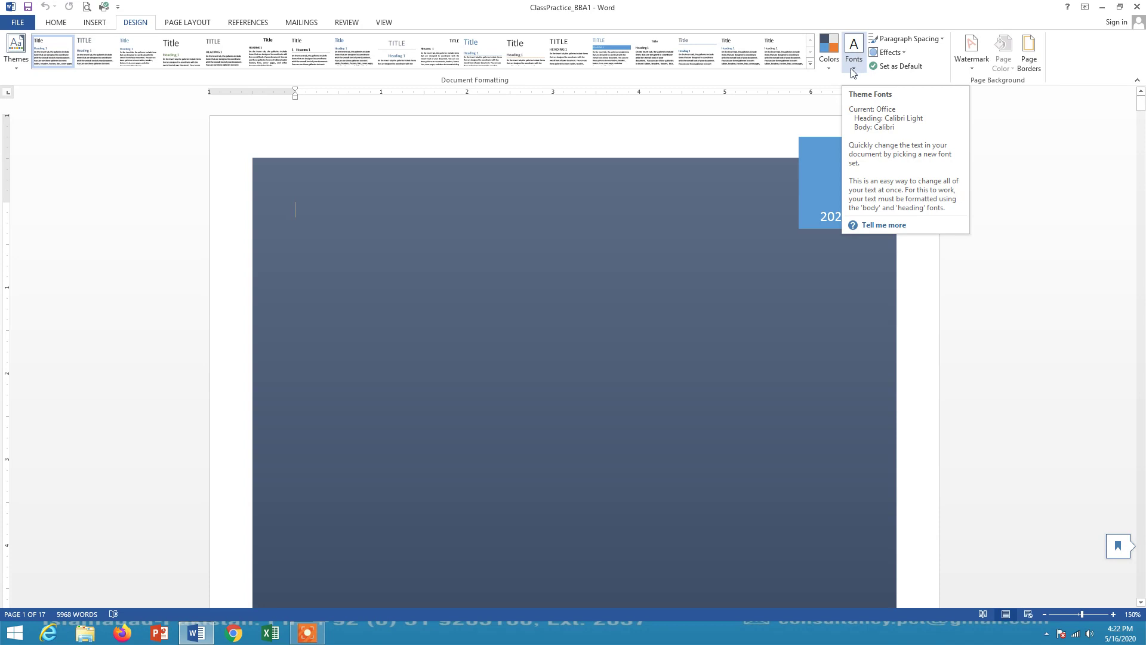
{"action": "left_click", "coordinate": [854, 65]}
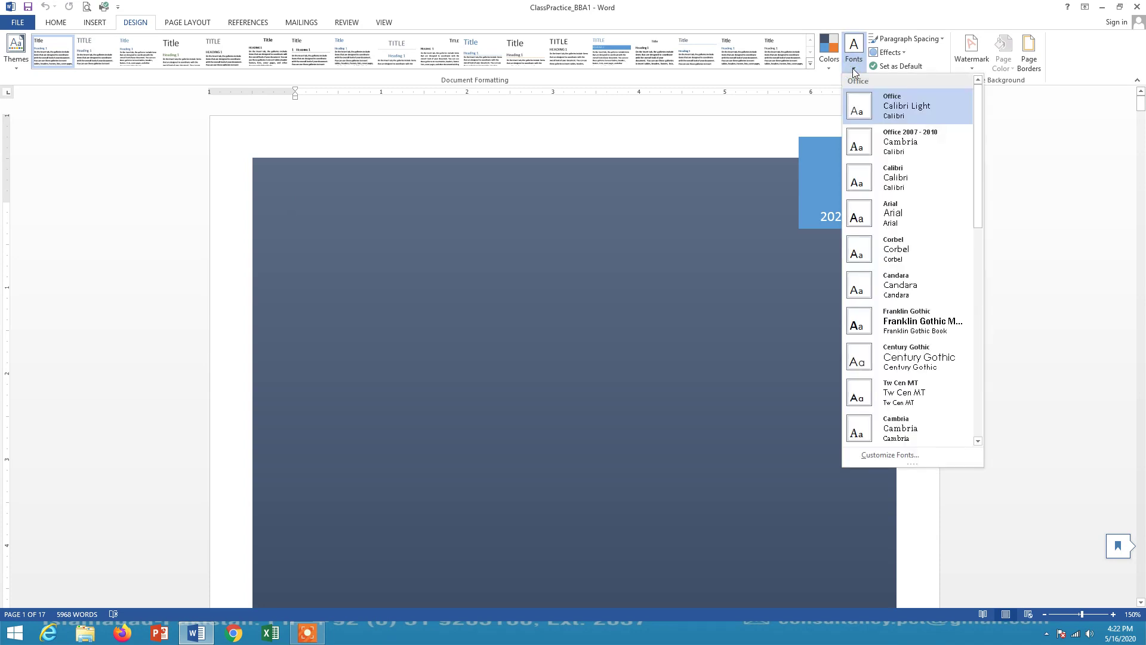
{"action": "left_click", "coordinate": [861, 67]}
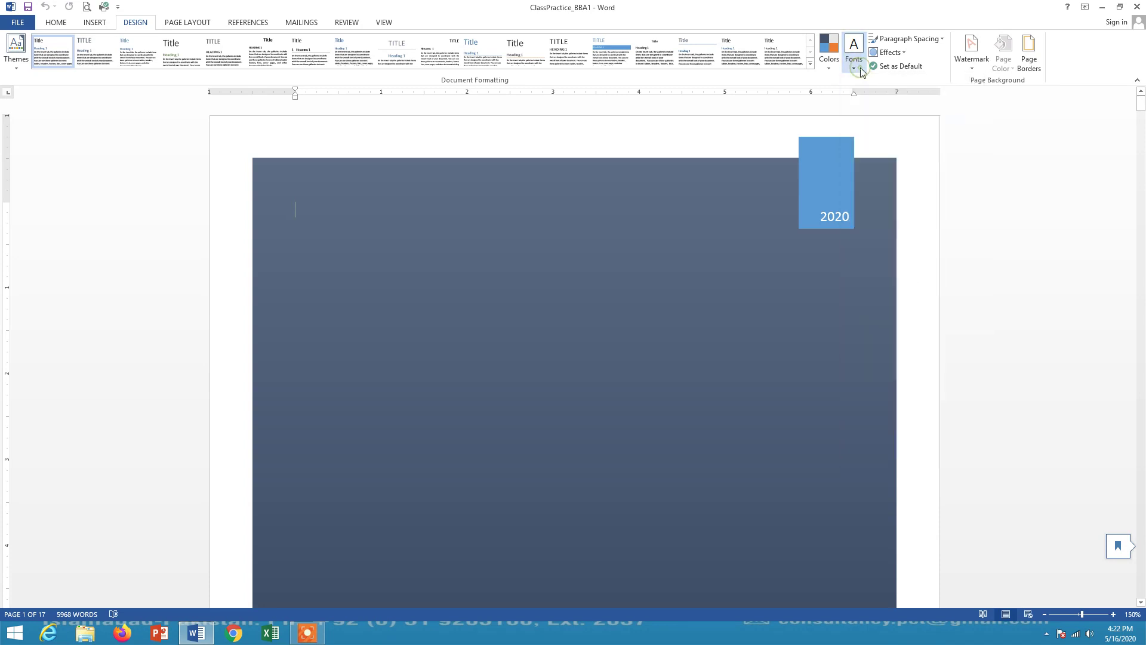
Examine the paragraph spacing presets and the theme effects available for the body text pages.
{"action": "left_click", "coordinate": [940, 43]}
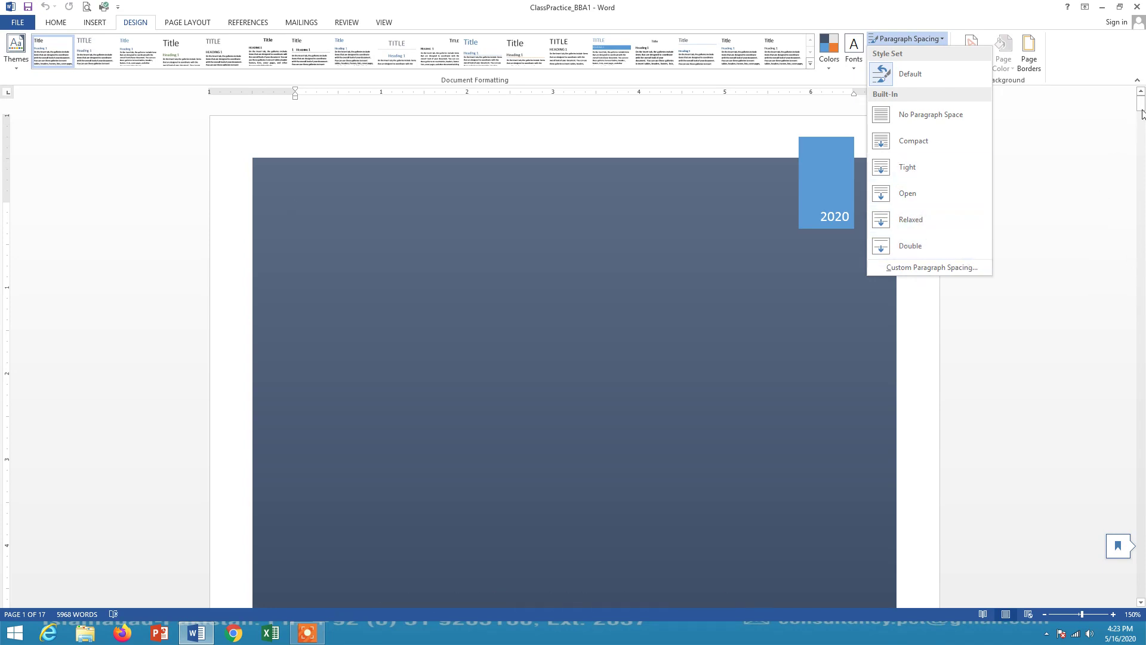
{"action": "left_click_drag", "start_coordinate": [1141, 105], "coordinate": [1142, 286]}
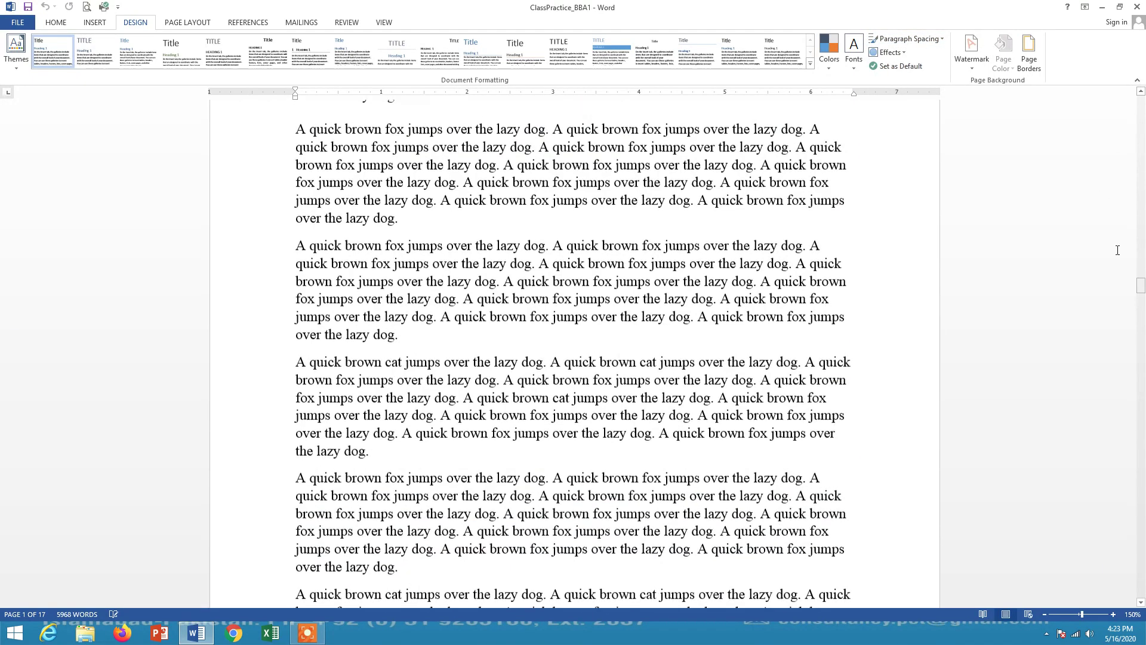
{"action": "left_click", "coordinate": [909, 39]}
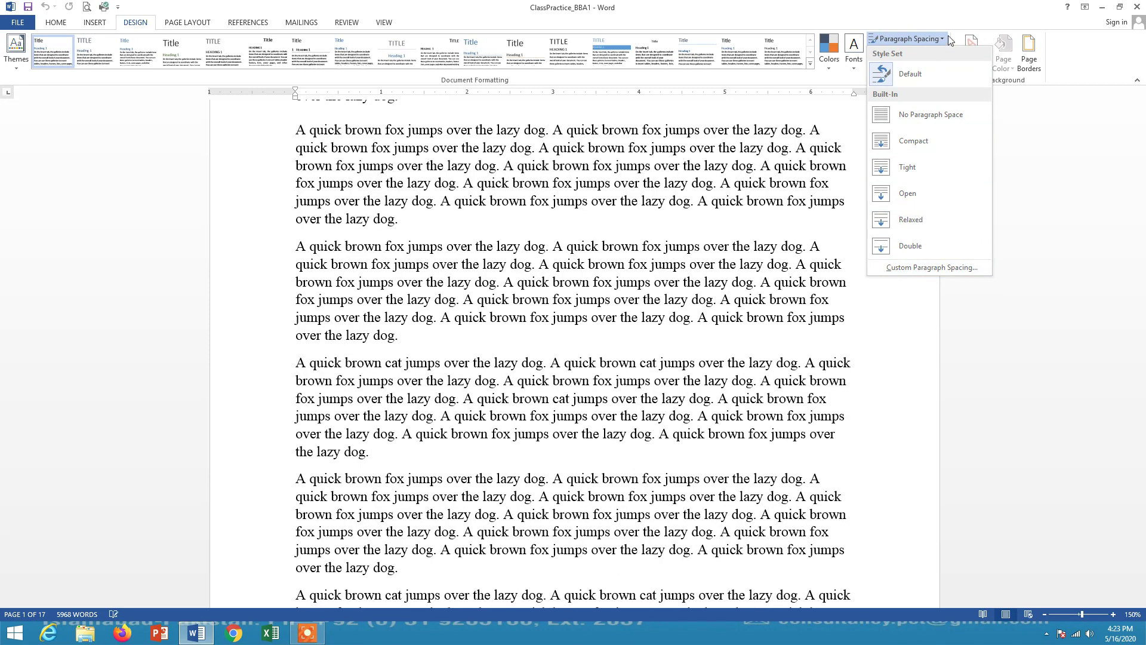
{"action": "left_click", "coordinate": [929, 41]}
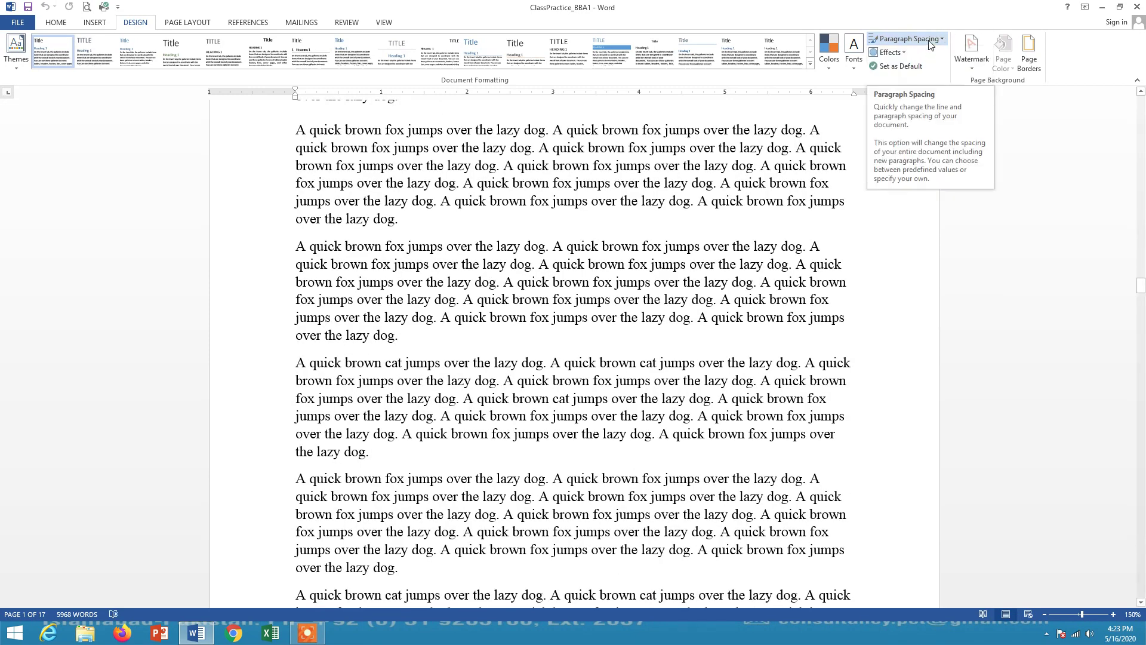
{"action": "left_click", "coordinate": [931, 43]}
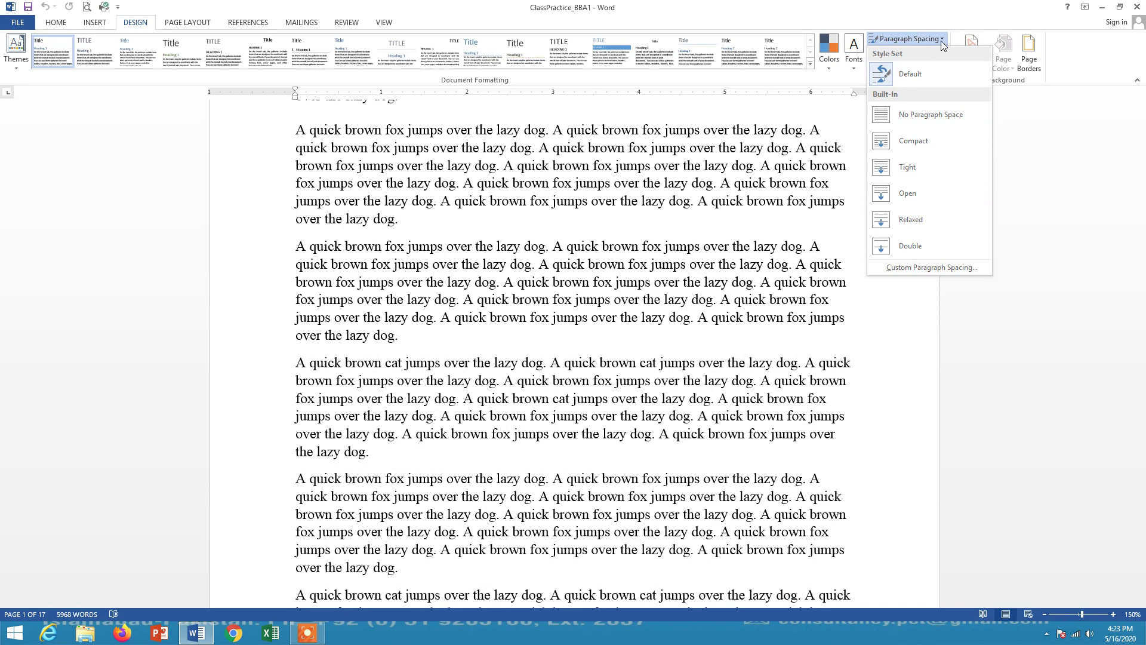
{"action": "left_click", "coordinate": [943, 39]}
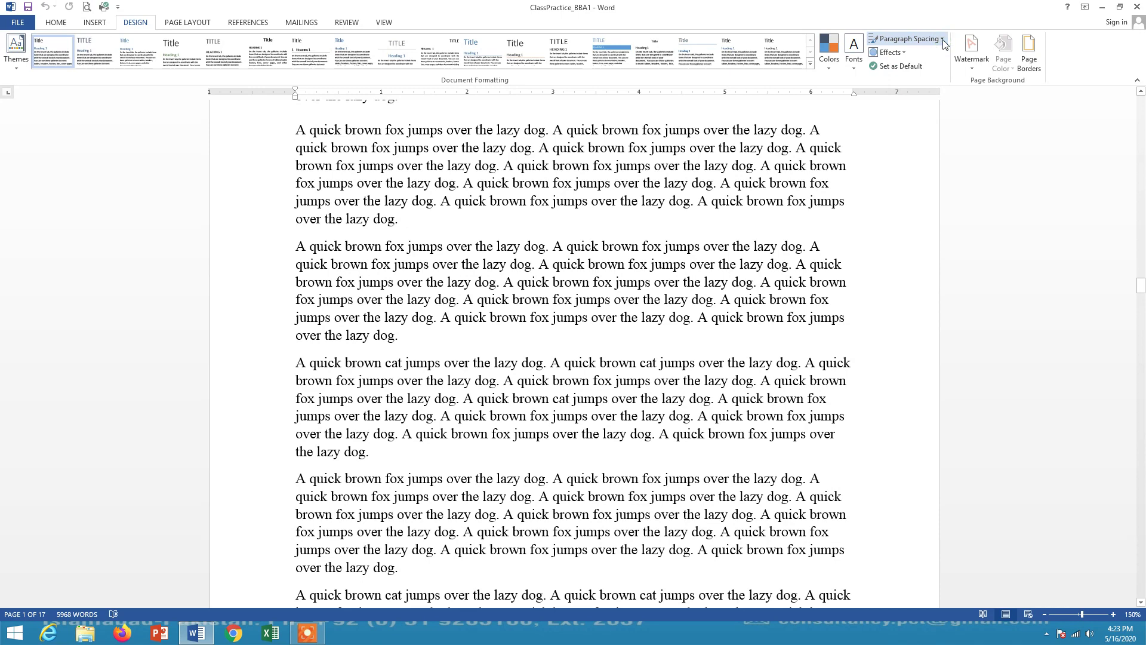
{"action": "left_click", "coordinate": [901, 52]}
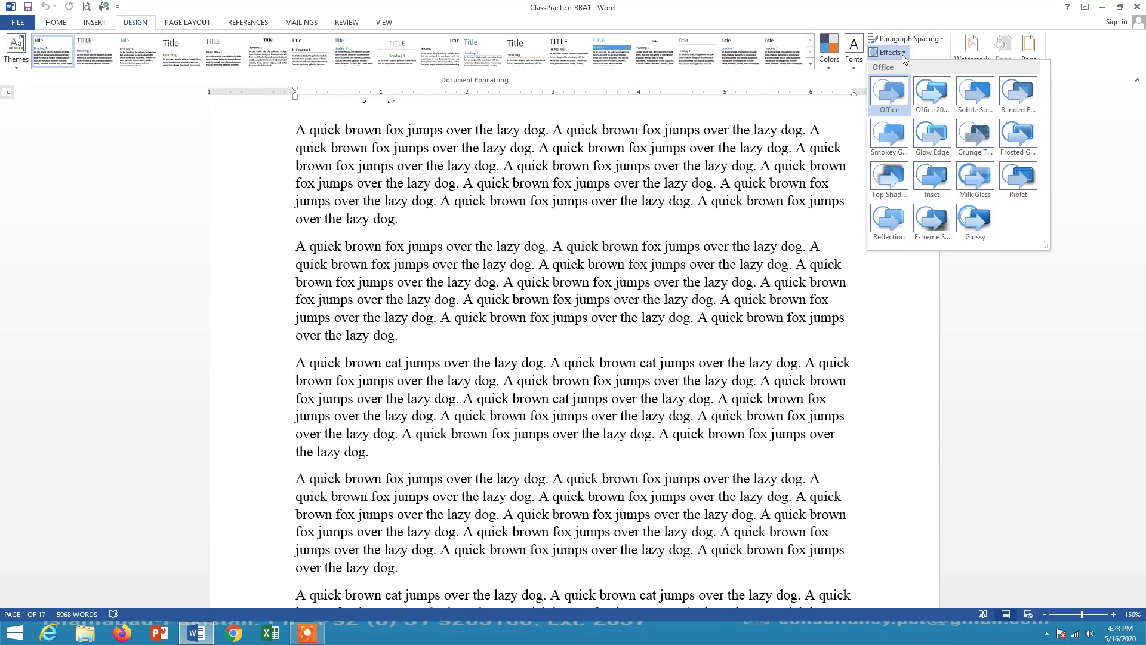
{"action": "left_click", "coordinate": [901, 54]}
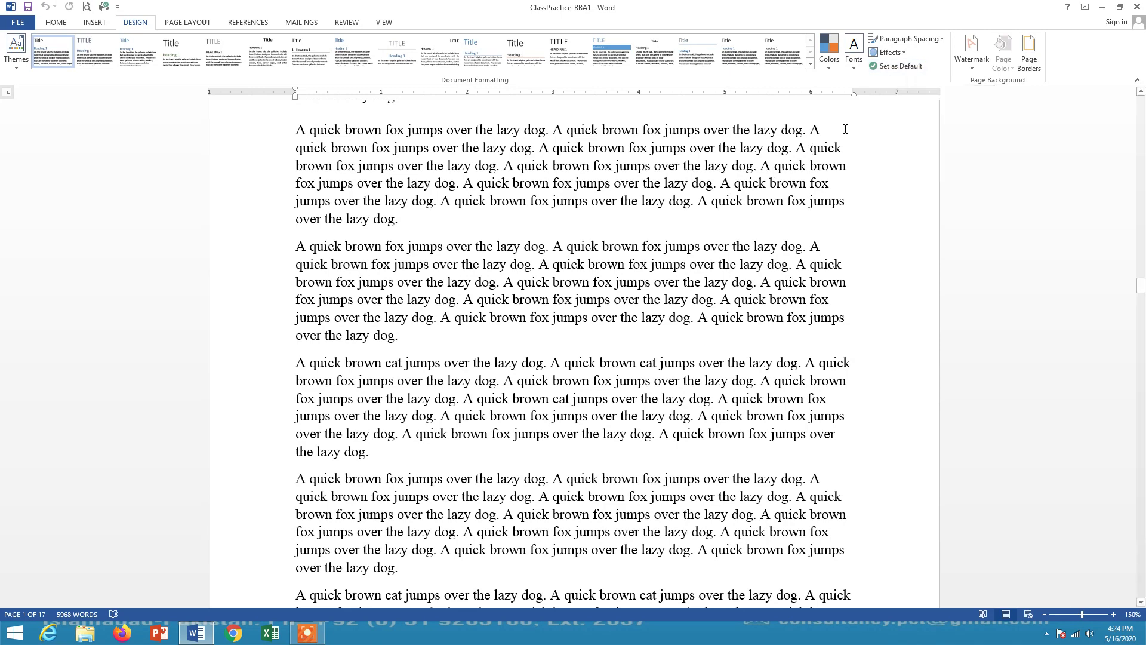
Add the DO NOT COPY 1 watermark and check it in the print preview and on the document pages.
{"action": "left_click", "coordinate": [972, 60]}
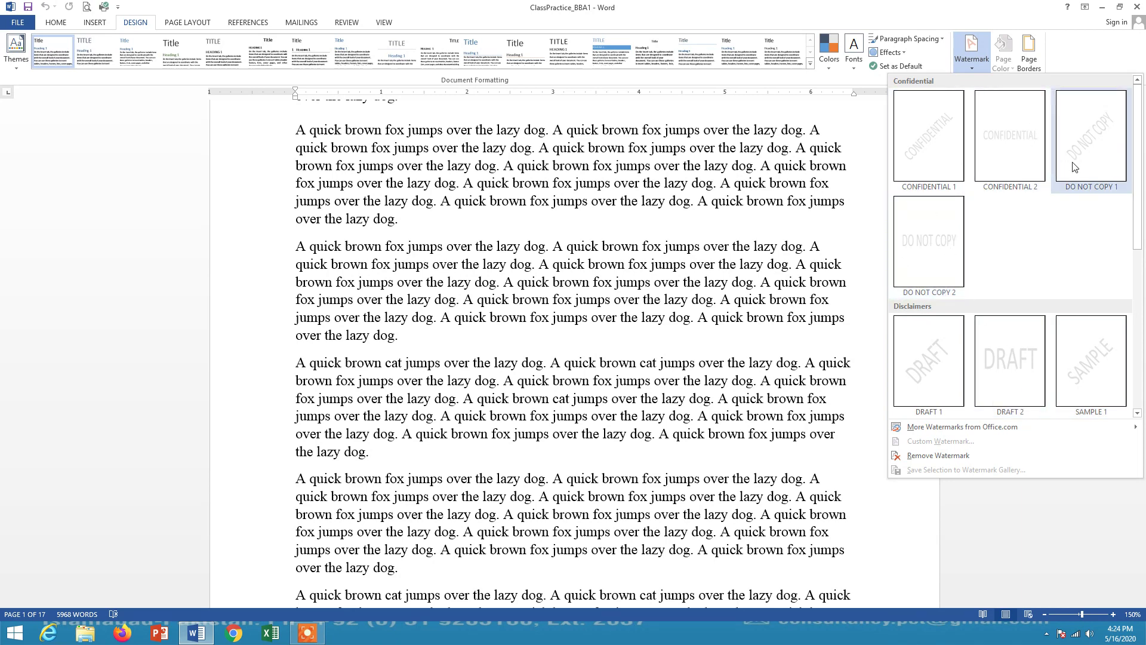
{"action": "left_click", "coordinate": [1083, 146]}
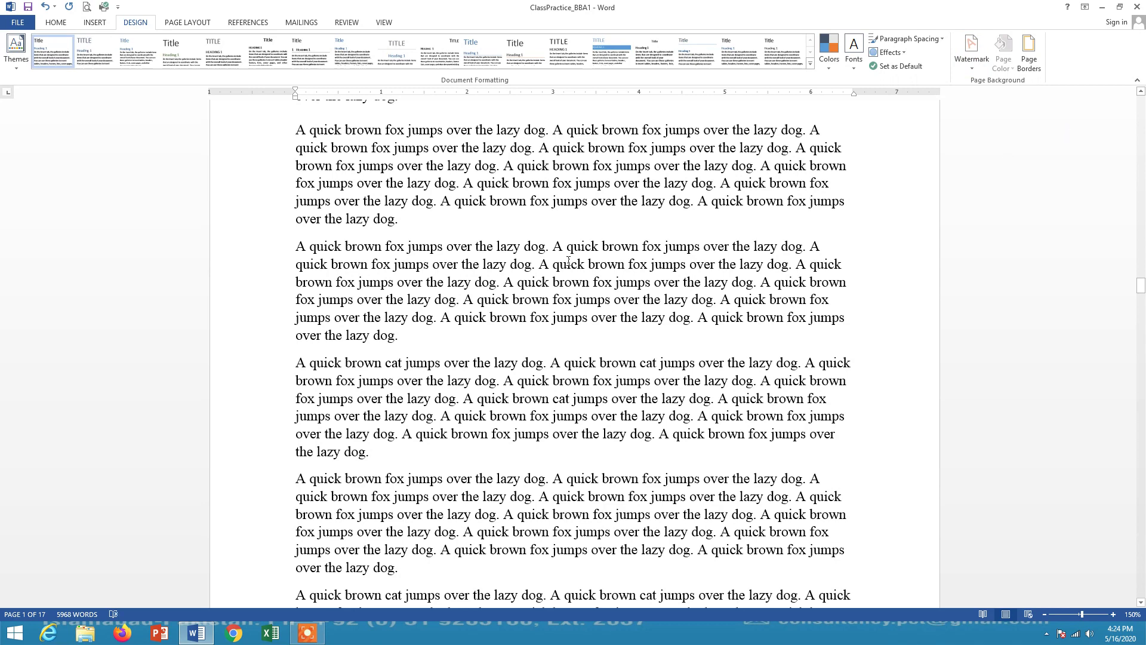
{"action": "left_click", "coordinate": [87, 8]}
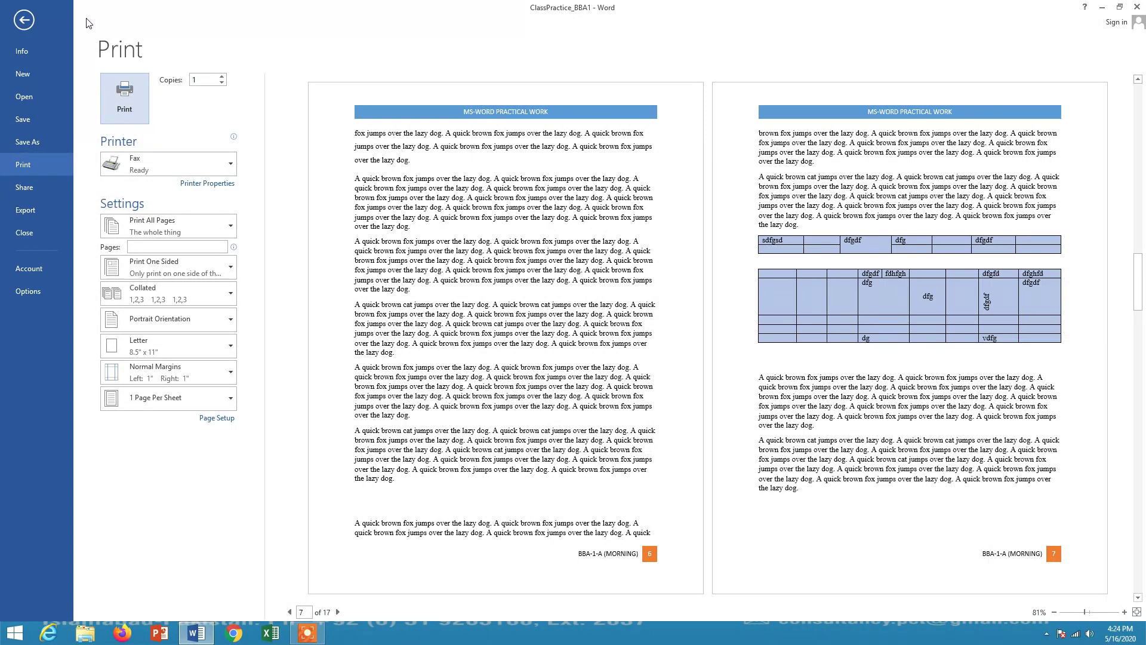
{"action": "left_click", "coordinate": [23, 20]}
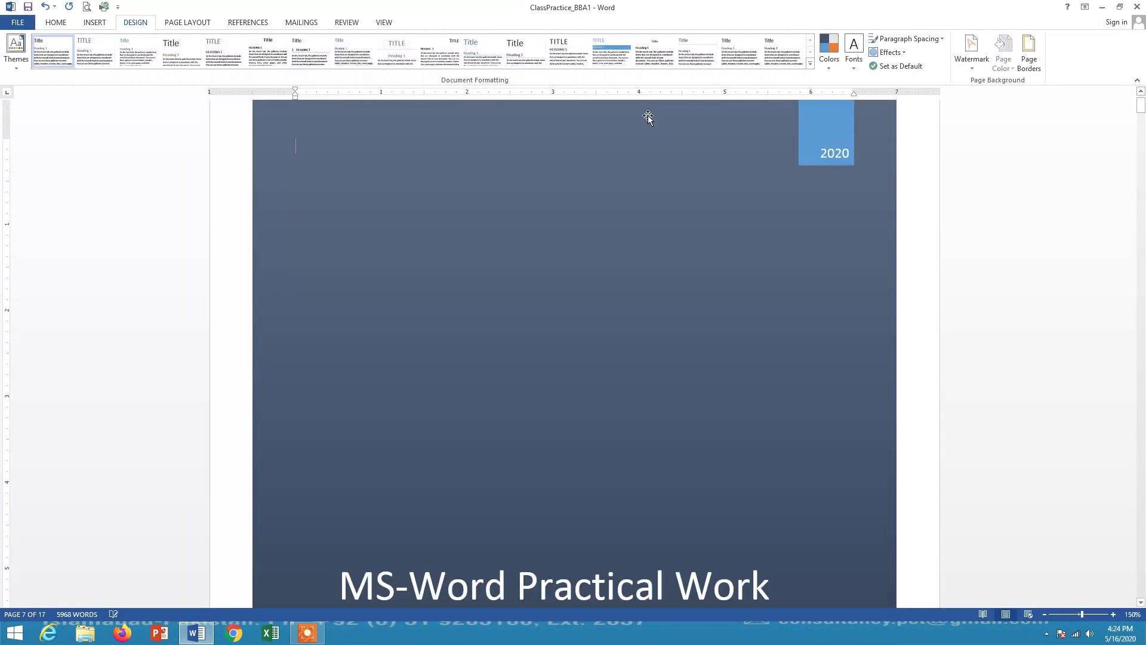
{"action": "scroll", "coordinate": [682, 183], "scroll_direction": "down", "scroll_amount": 15}
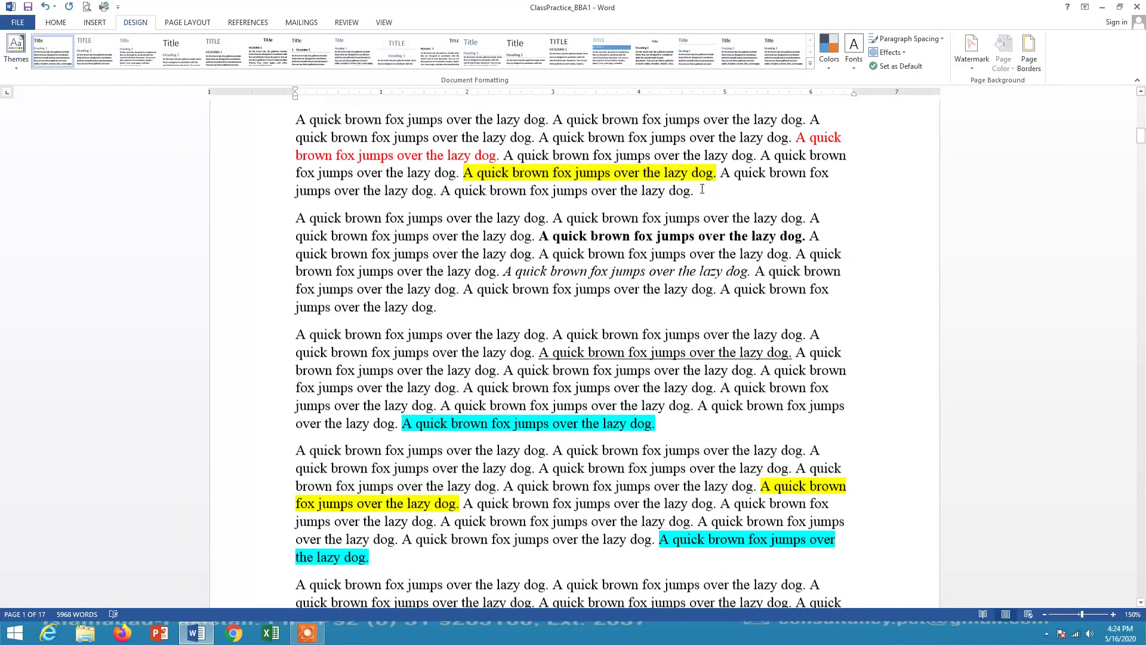
{"action": "scroll", "coordinate": [703, 193], "scroll_direction": "up", "scroll_amount": 15}
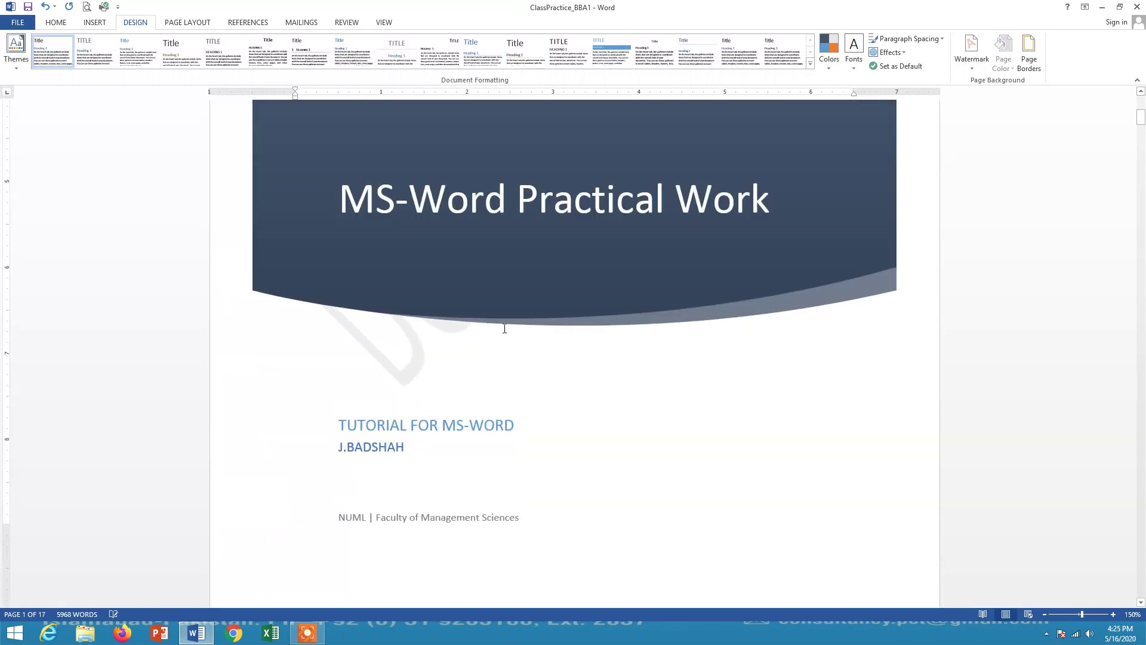
{"action": "scroll", "coordinate": [424, 350], "scroll_direction": "up", "scroll_amount": 5}
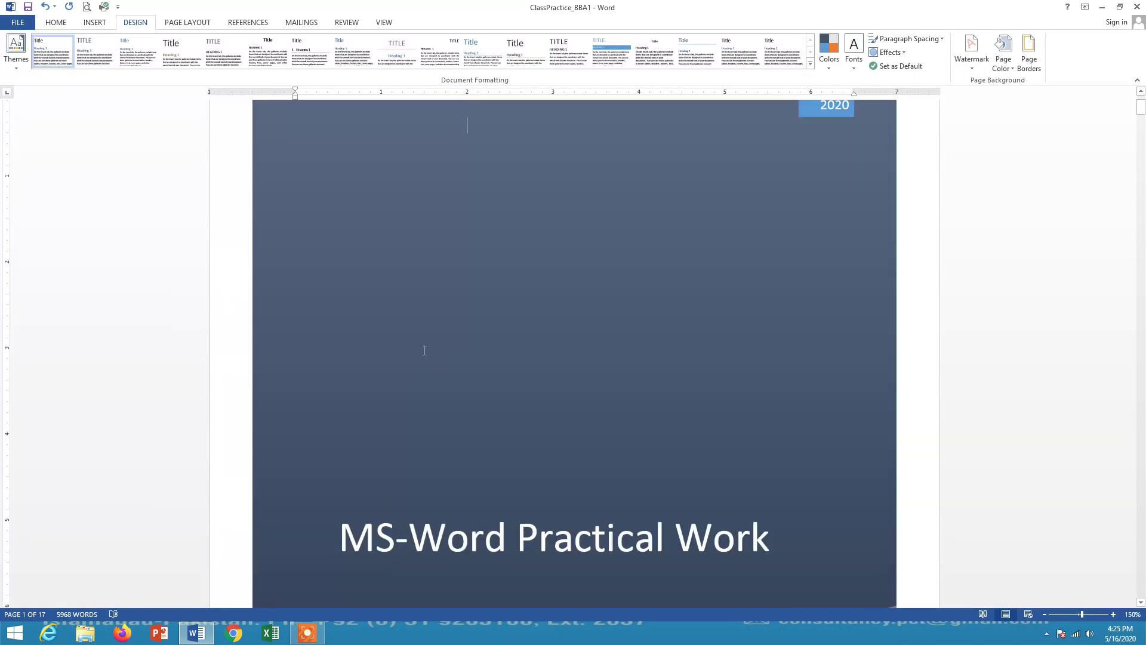
{"action": "scroll", "coordinate": [659, 244], "scroll_direction": "down", "scroll_amount": 15}
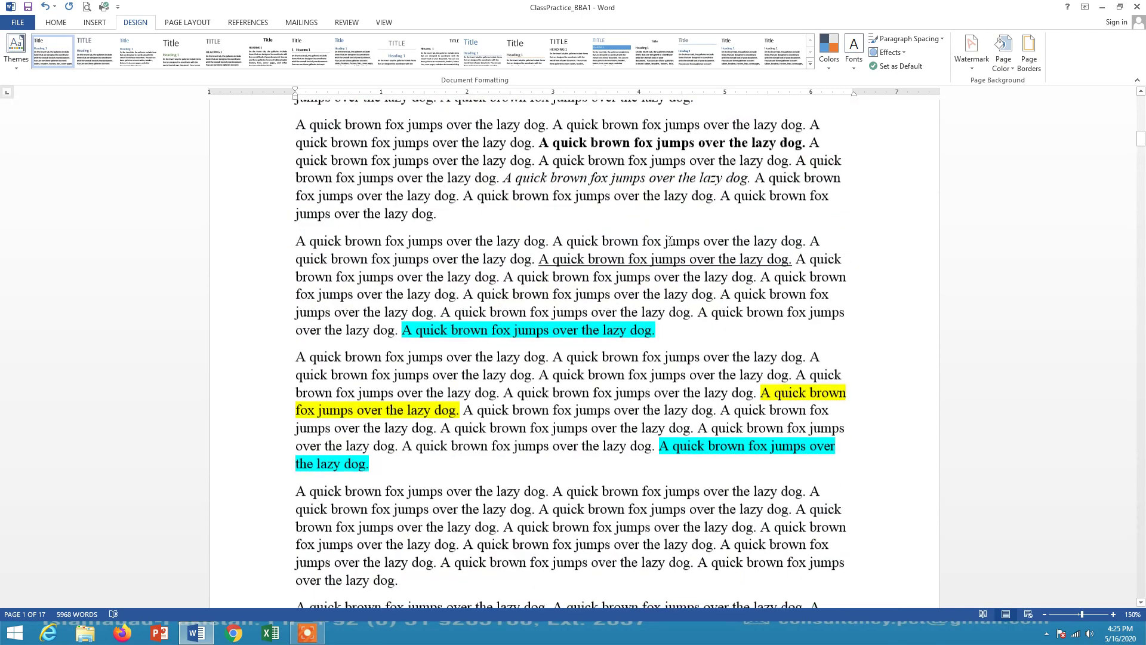
{"action": "scroll", "coordinate": [648, 239], "scroll_direction": "down", "scroll_amount": 5}
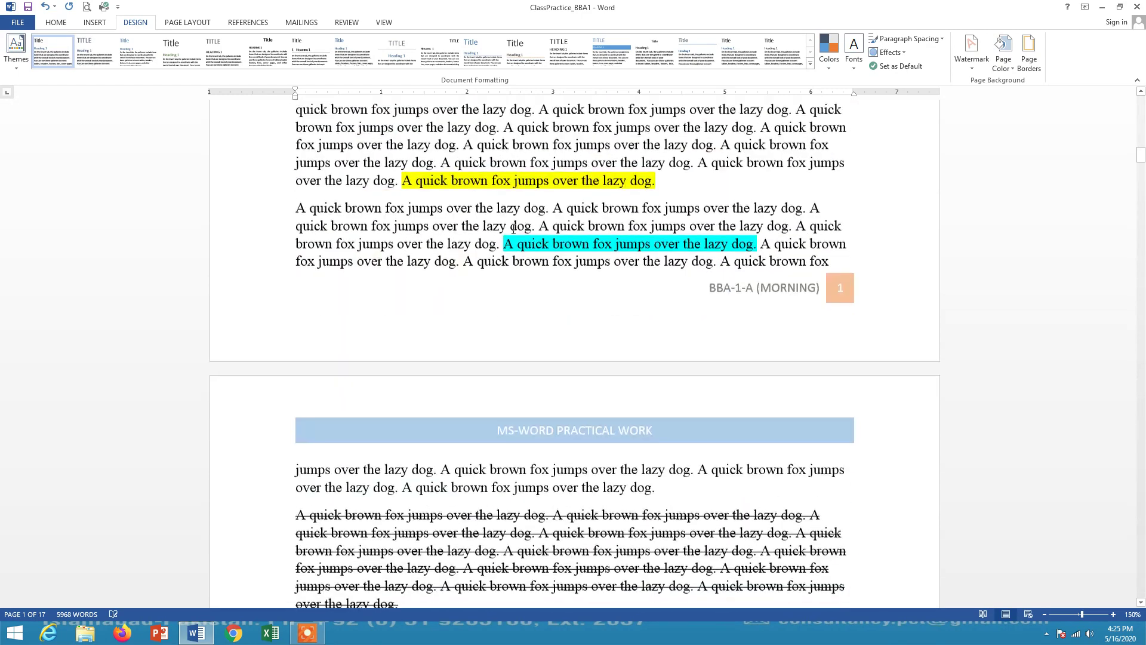
Set a custom picture watermark for the document using the webPage image from the Pictures folder.
{"action": "left_click", "coordinate": [980, 71]}
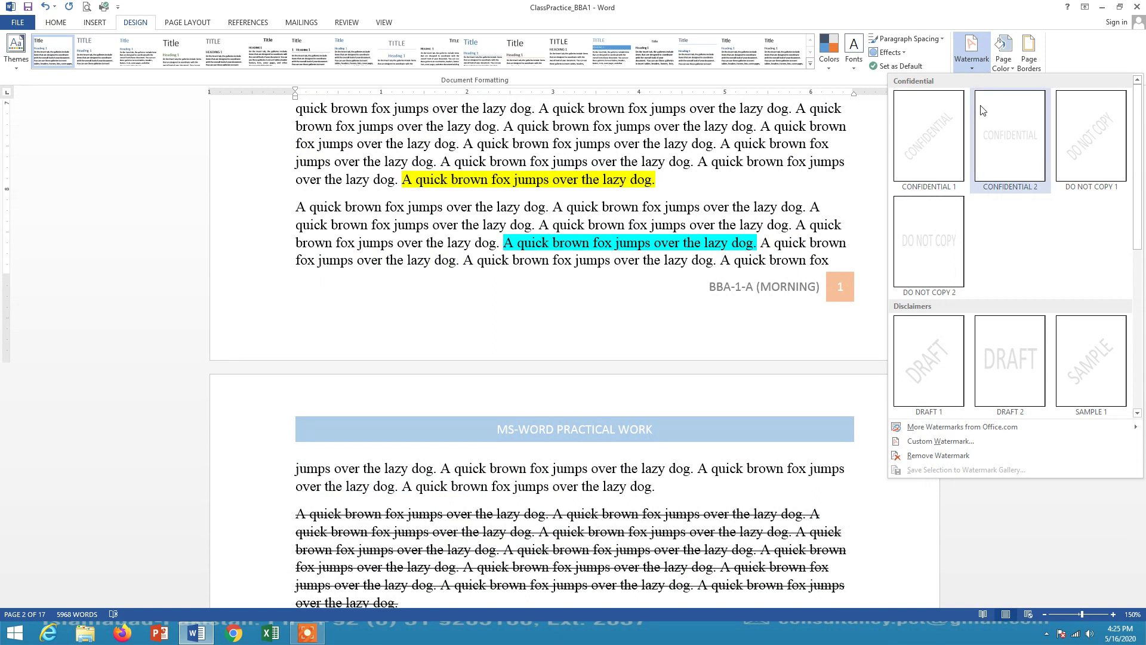
{"action": "left_click", "coordinate": [945, 442]}
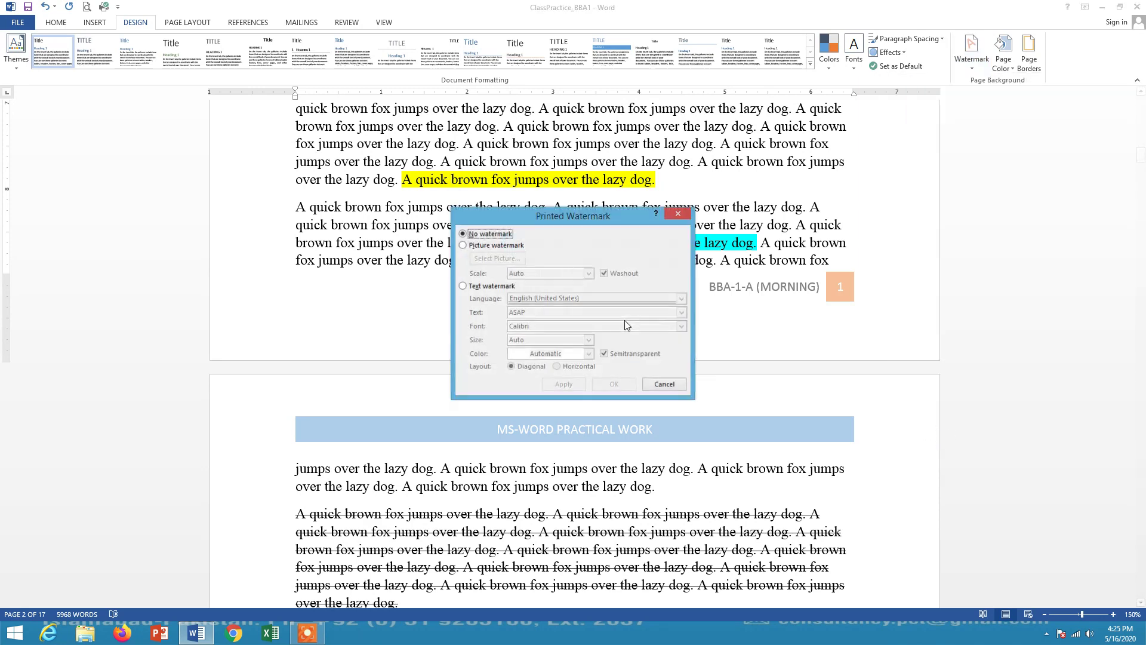
{"action": "left_click", "coordinate": [469, 246]}
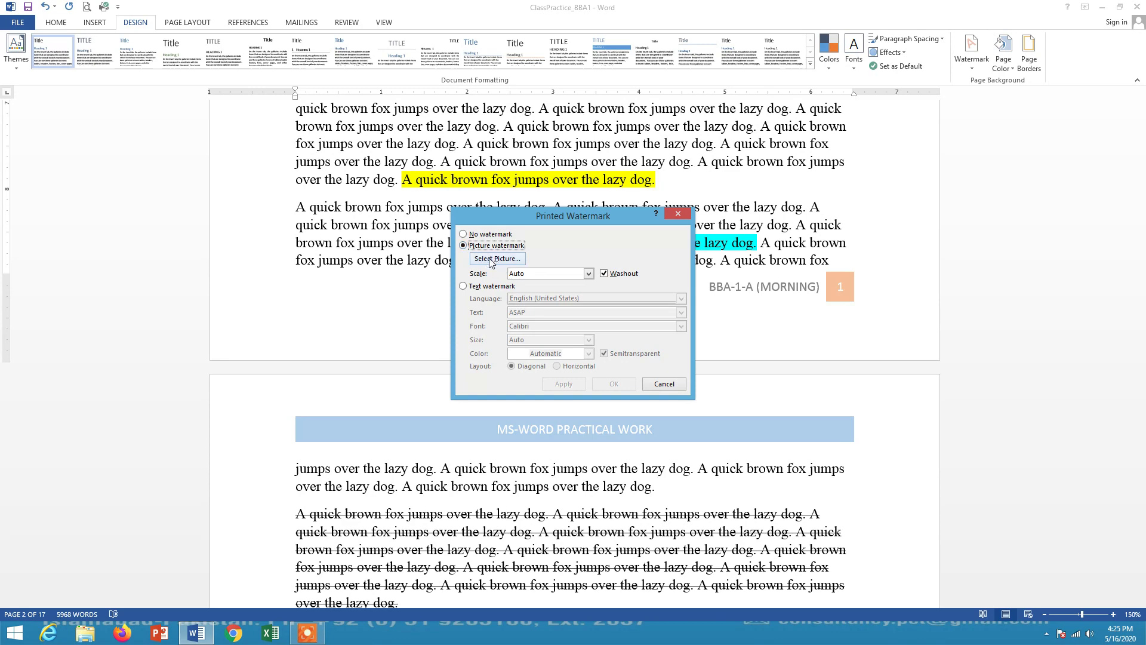
{"action": "left_click", "coordinate": [489, 260]}
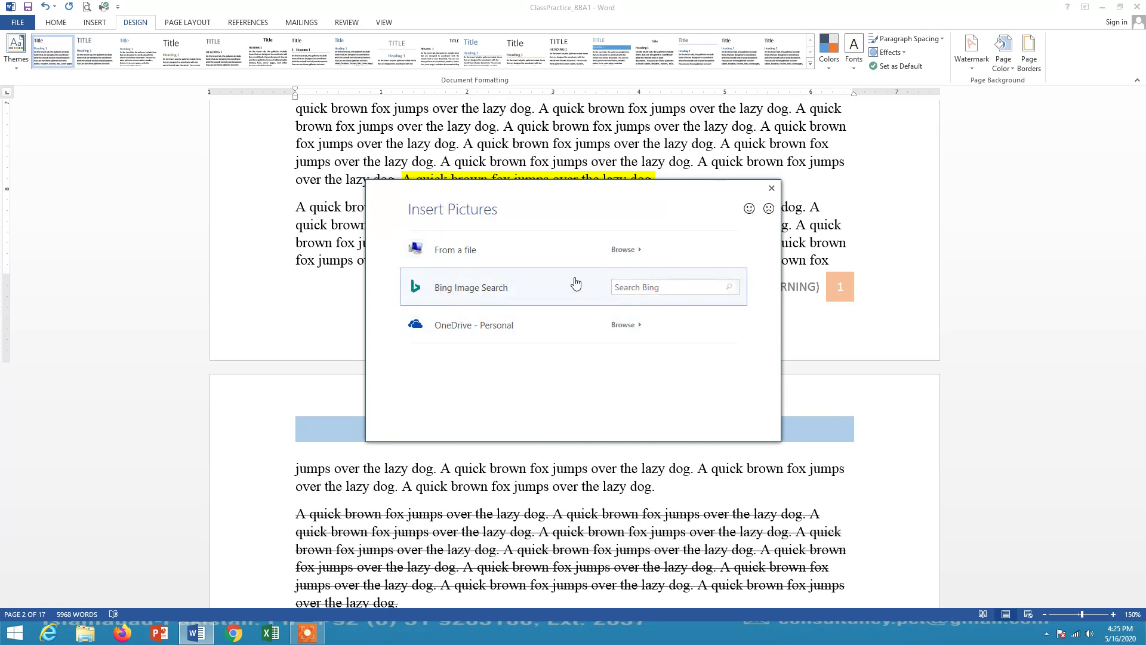
{"action": "left_click", "coordinate": [772, 189]}
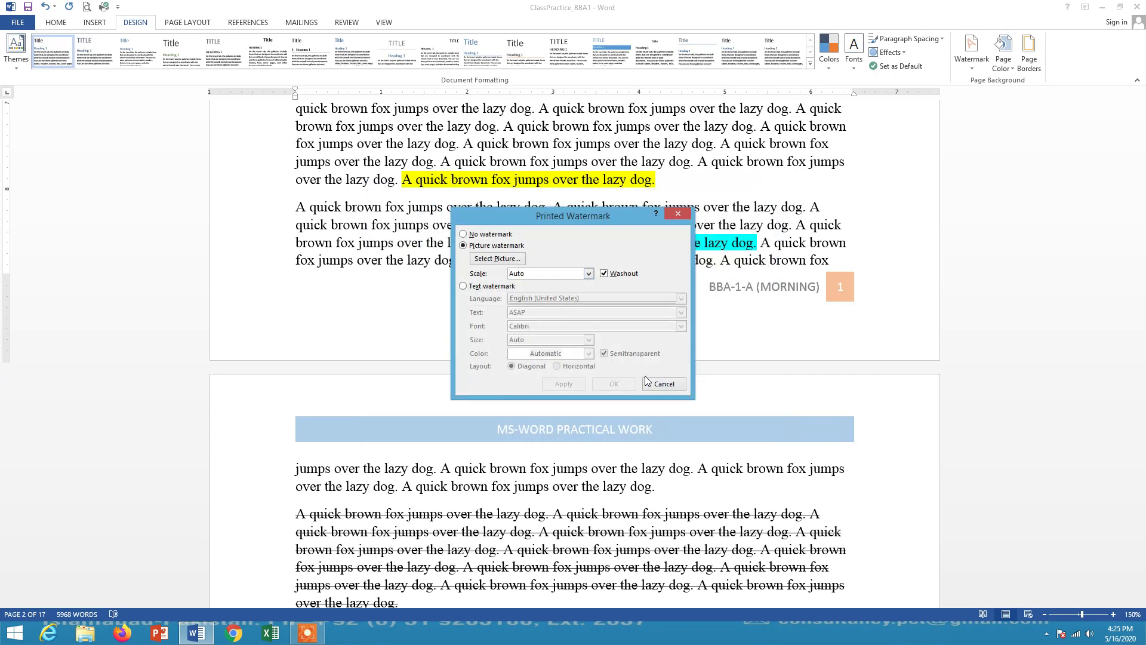
{"action": "left_click", "coordinate": [494, 257]}
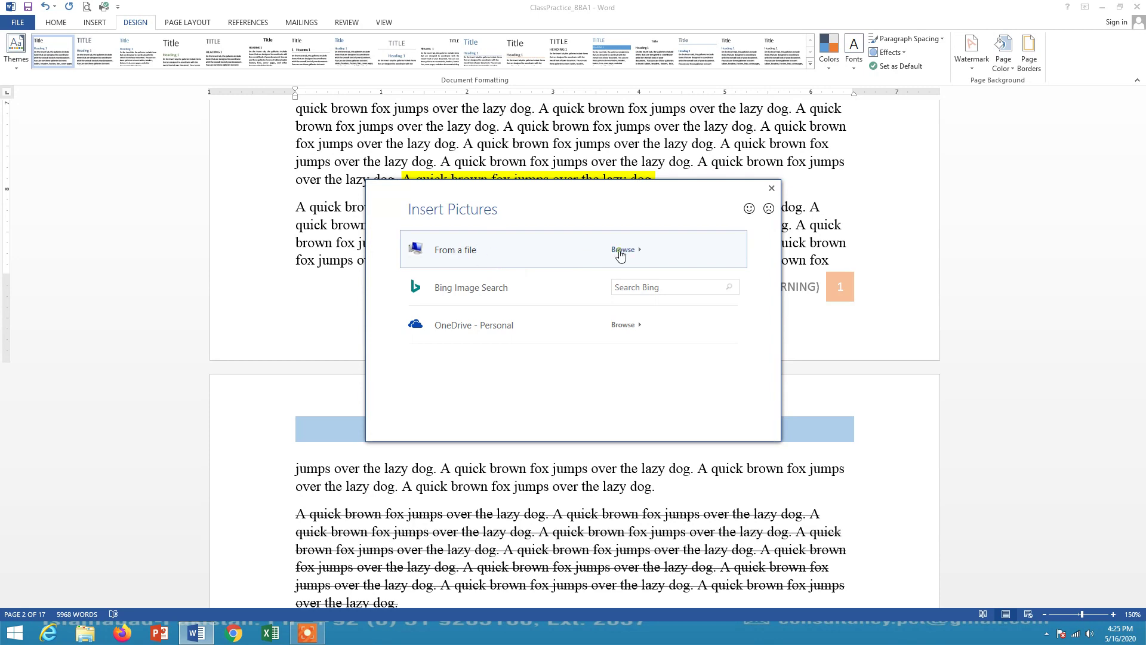
{"action": "left_click", "coordinate": [621, 250]}
{"action": "left_click", "coordinate": [597, 325]}
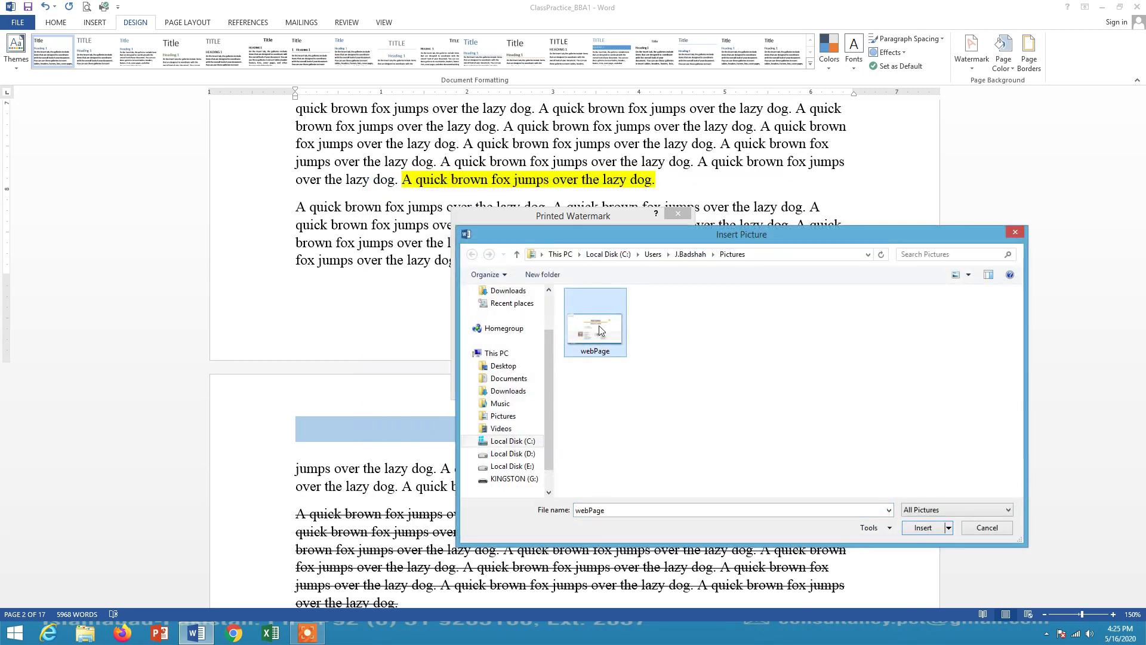
{"action": "left_click", "coordinate": [924, 528]}
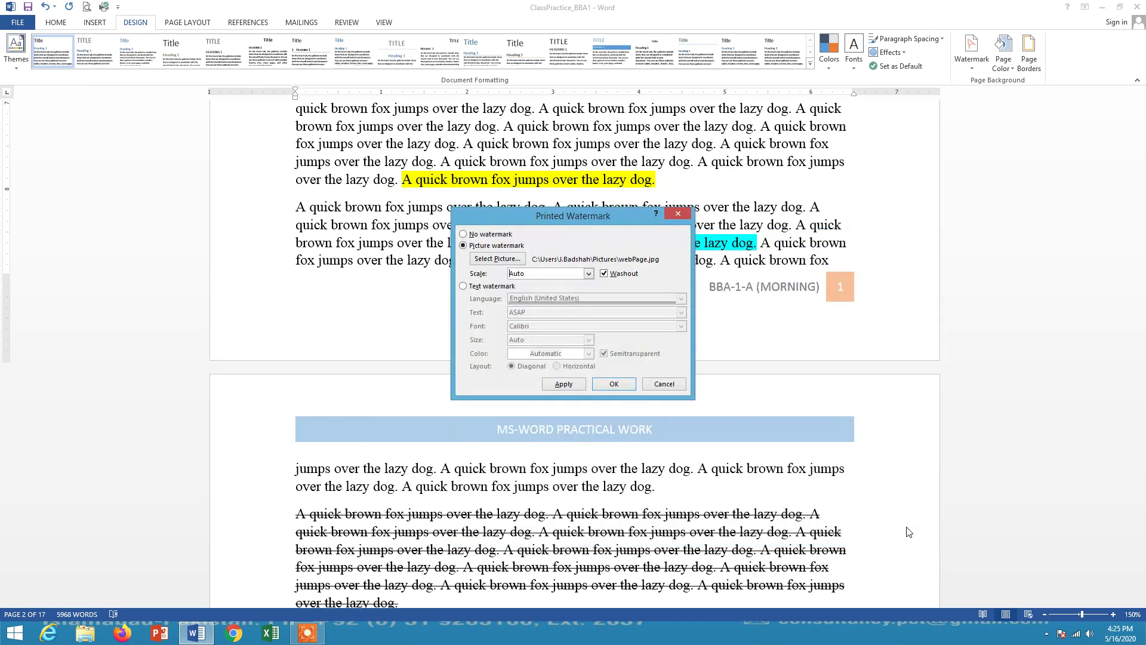
{"action": "left_click", "coordinate": [614, 384]}
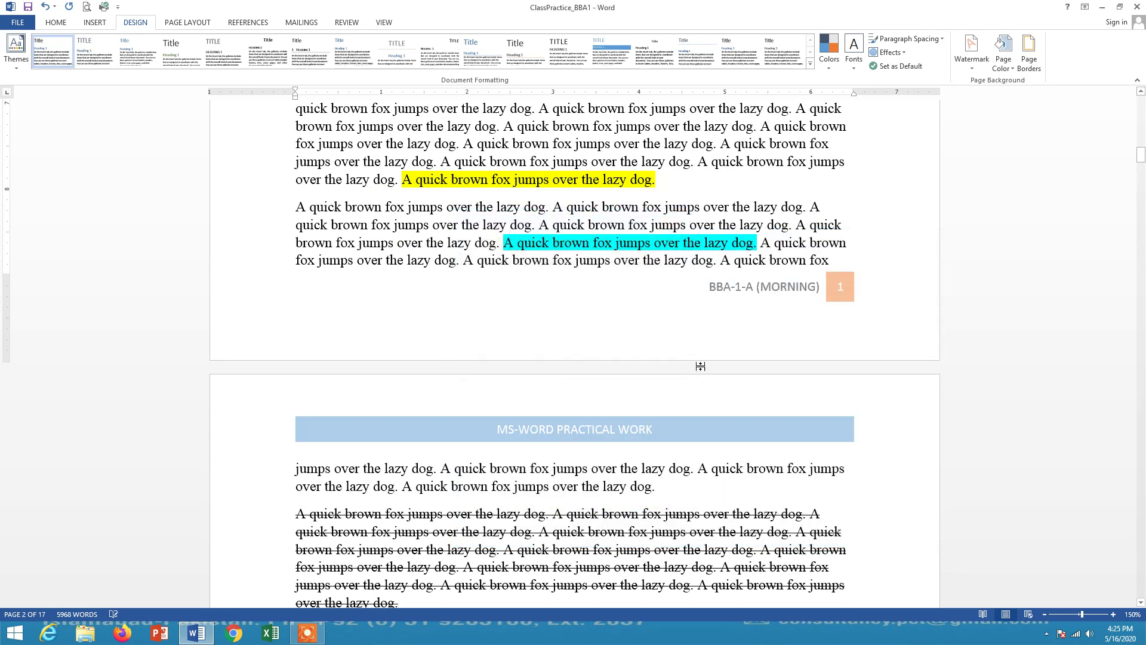
Examine how the picture watermark appears on the cover page, the text pages and the blank page.
{"action": "scroll", "coordinate": [614, 317], "scroll_direction": "up", "scroll_amount": 12}
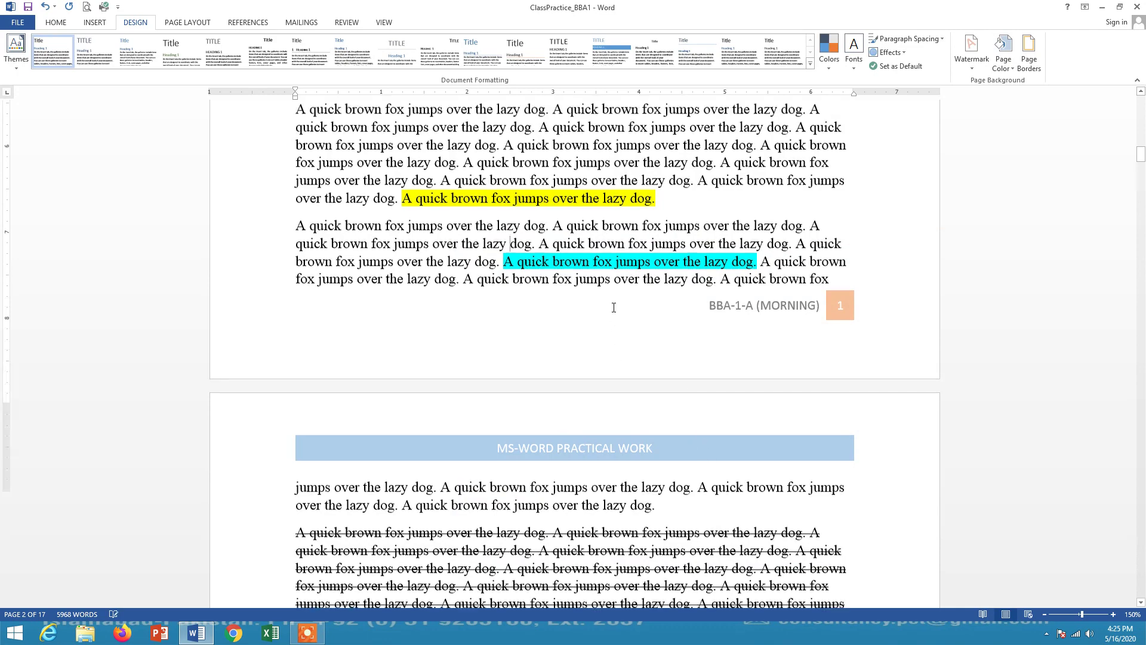
{"action": "scroll", "coordinate": [614, 308], "scroll_direction": "down", "scroll_amount": 3}
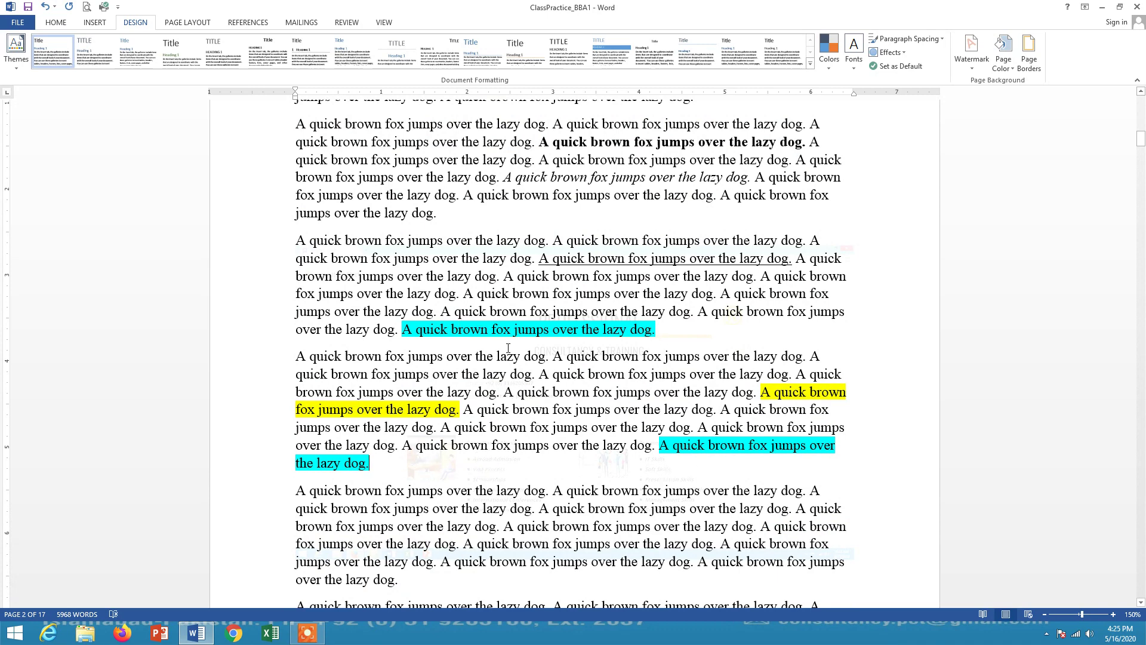
{"action": "scroll", "coordinate": [621, 333], "scroll_direction": "up", "scroll_amount": 14}
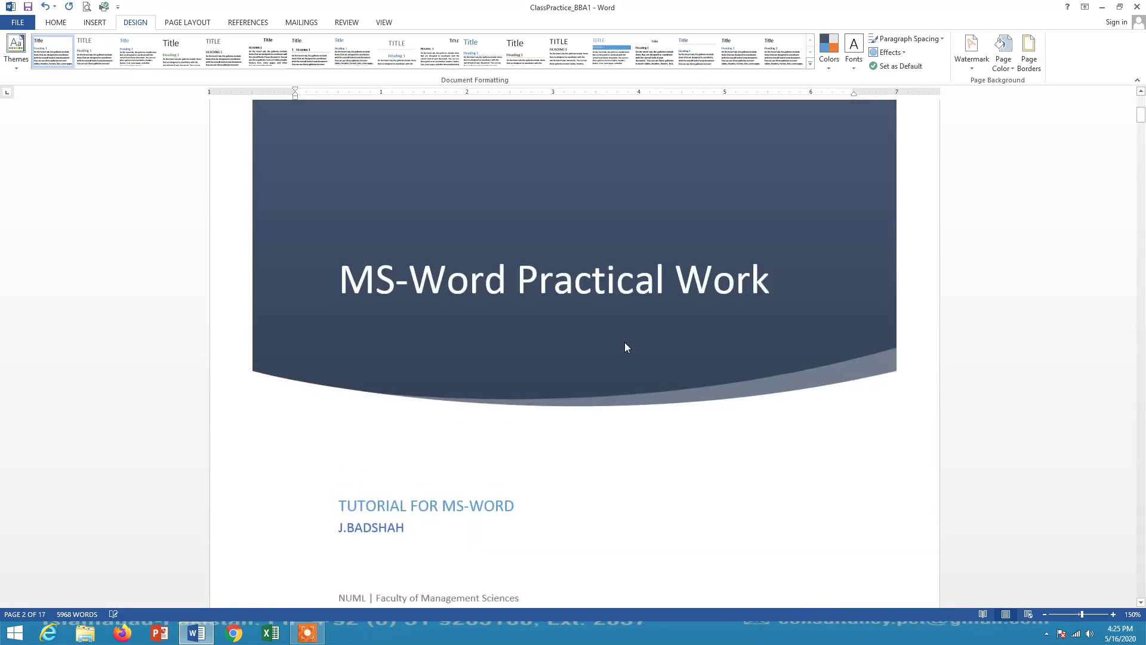
{"action": "scroll", "coordinate": [625, 343], "scroll_direction": "down", "scroll_amount": 11}
{"action": "scroll", "coordinate": [643, 328], "scroll_direction": "down", "scroll_amount": 20}
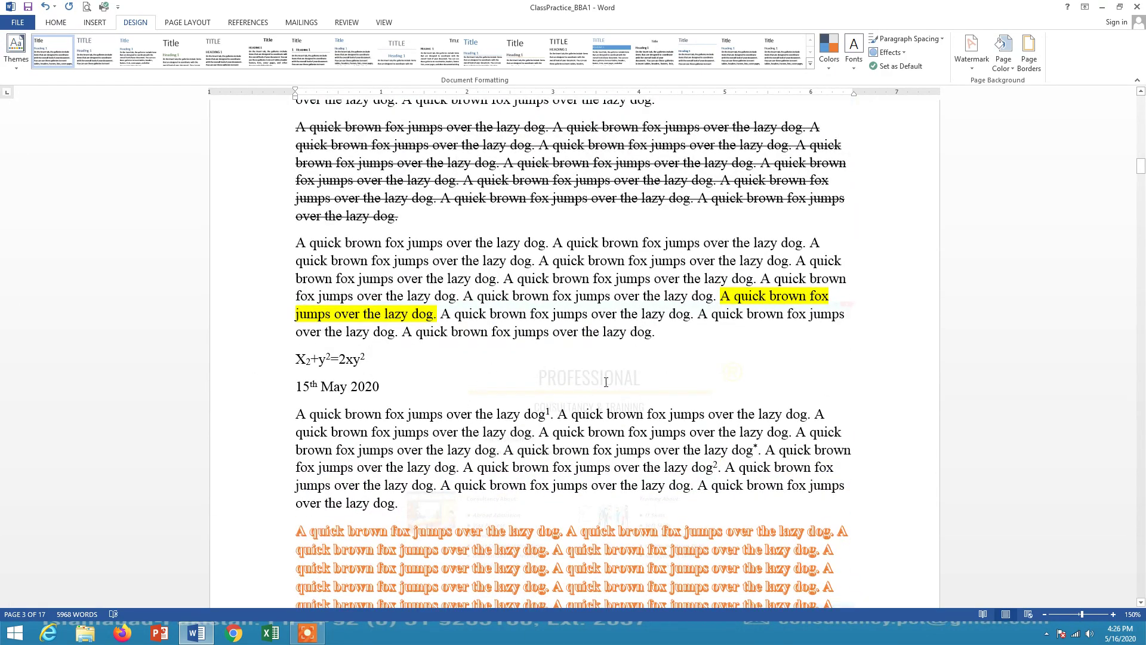
{"action": "scroll", "coordinate": [574, 372], "scroll_direction": "down", "scroll_amount": 20}
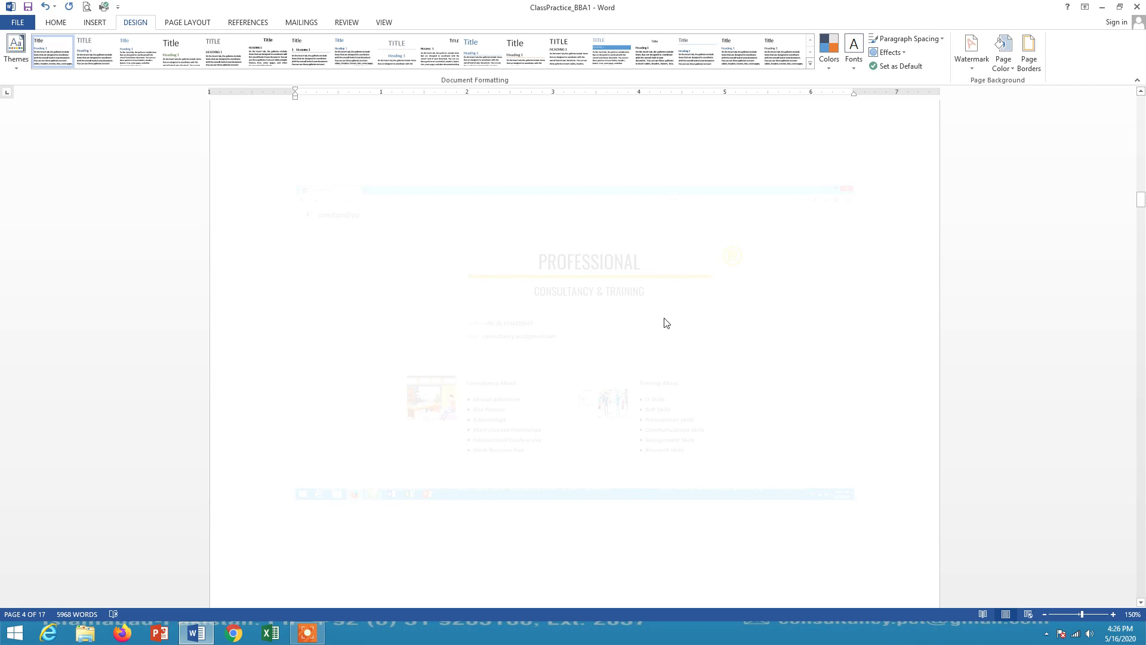
{"action": "scroll", "coordinate": [574, 310], "scroll_direction": "down", "scroll_amount": 7}
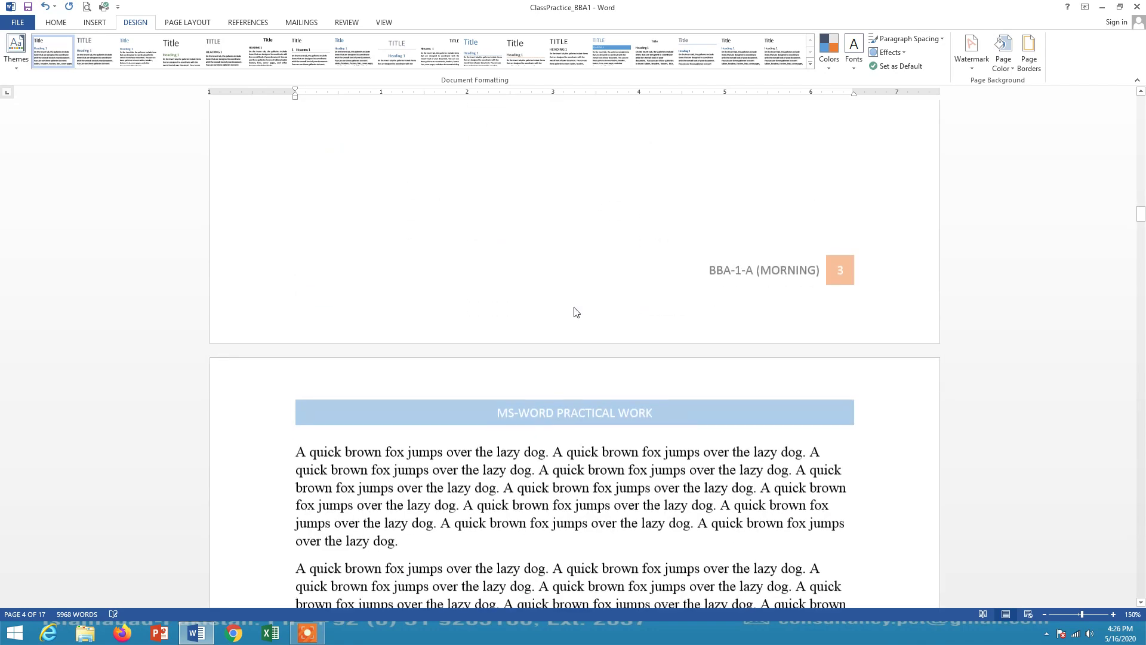
{"action": "scroll", "coordinate": [575, 312], "scroll_direction": "down", "scroll_amount": 10}
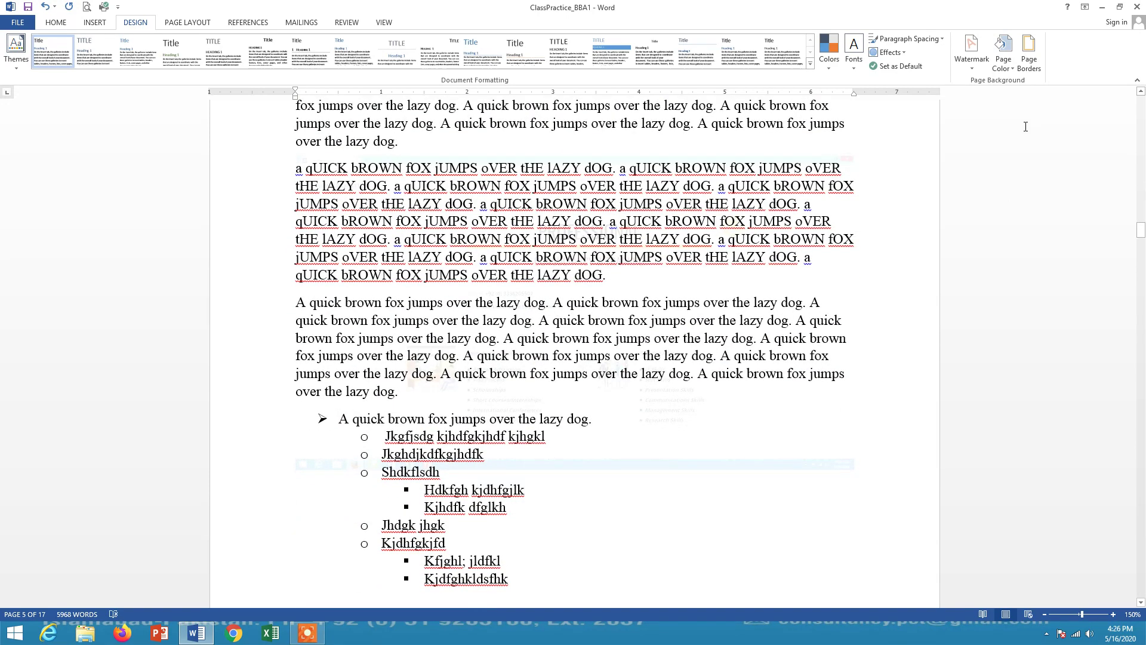
Replace the picture watermark with the SAMPLE 1 preset and change its custom watermark text to PERSONAL.
{"action": "left_click", "coordinate": [971, 50]}
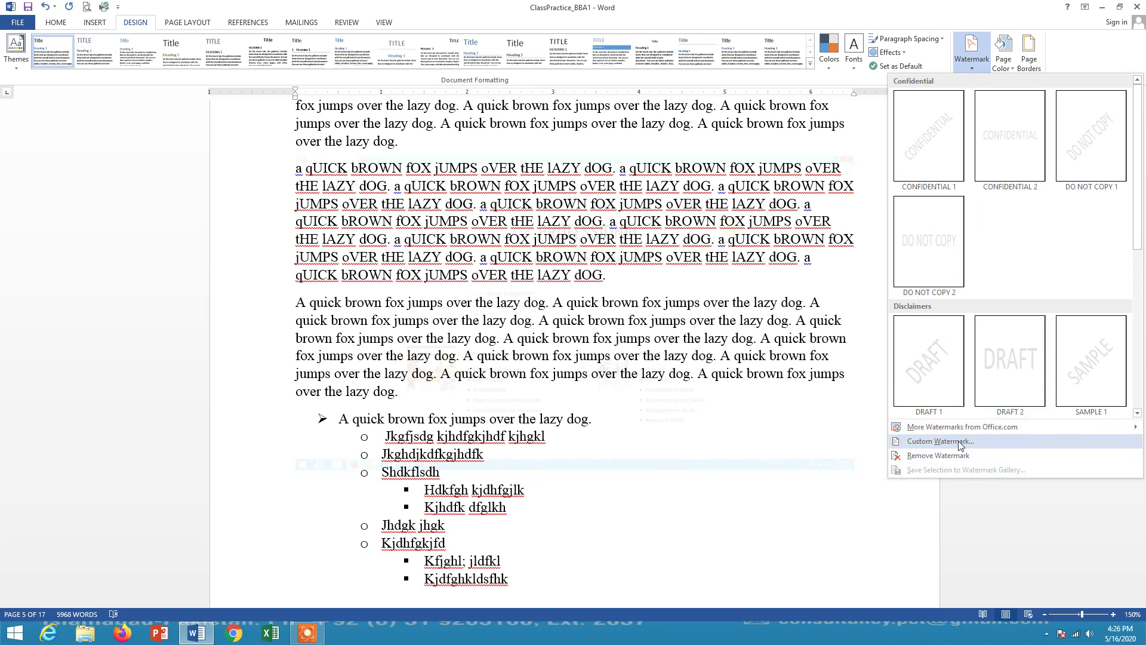
{"action": "left_click", "coordinate": [1090, 358]}
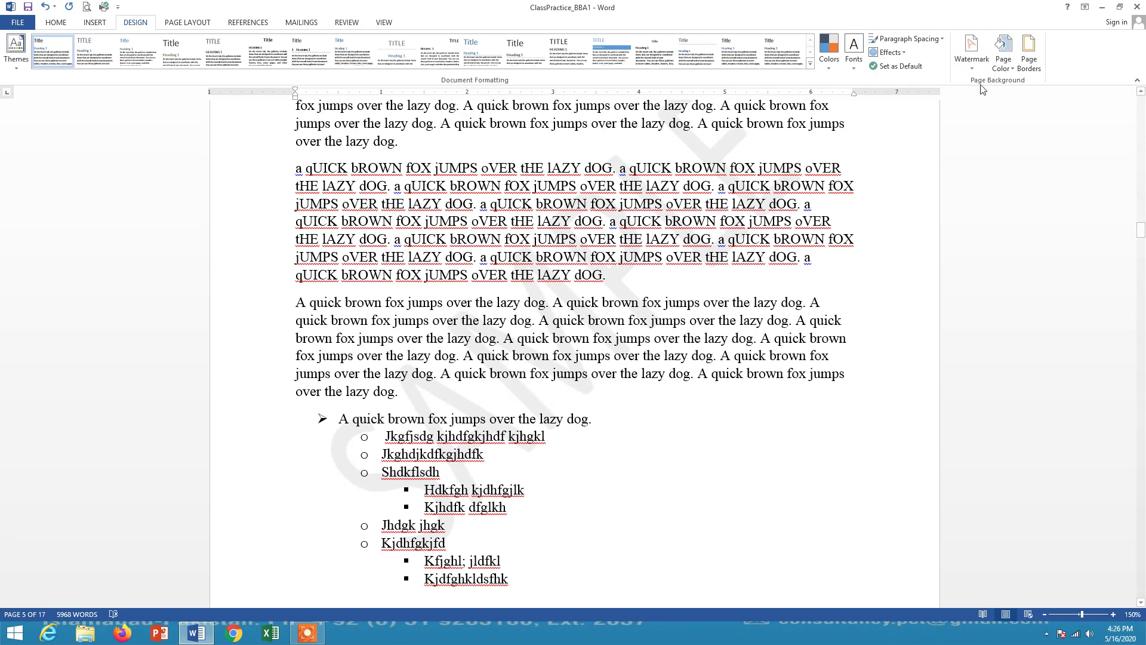
{"action": "left_click", "coordinate": [972, 51]}
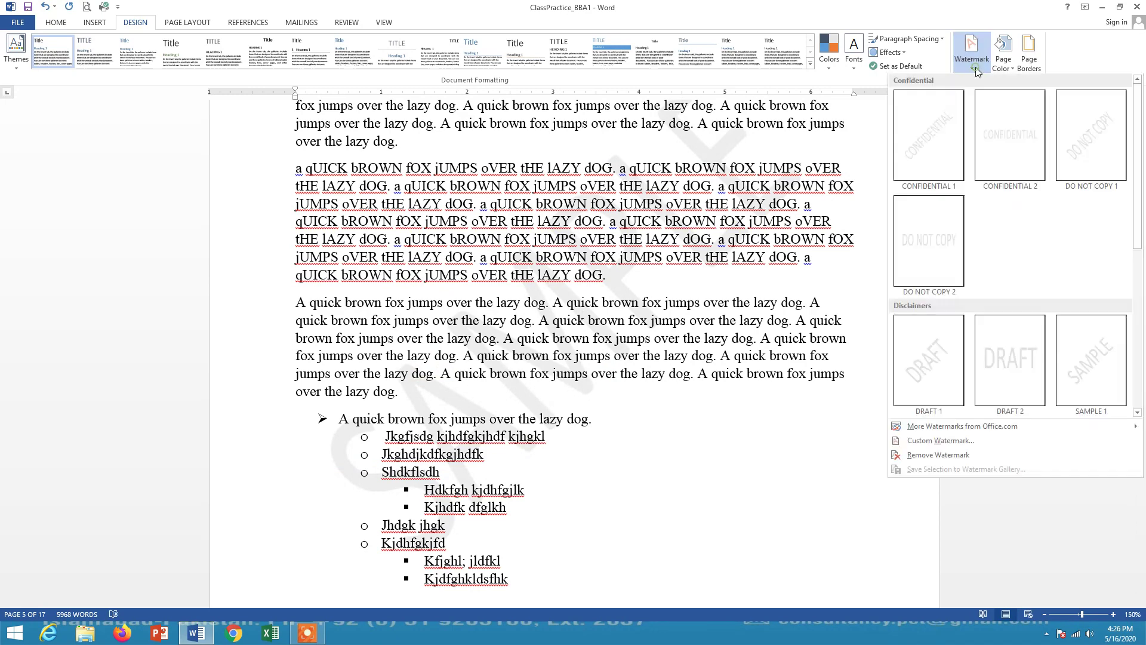
{"action": "left_click", "coordinate": [965, 444]}
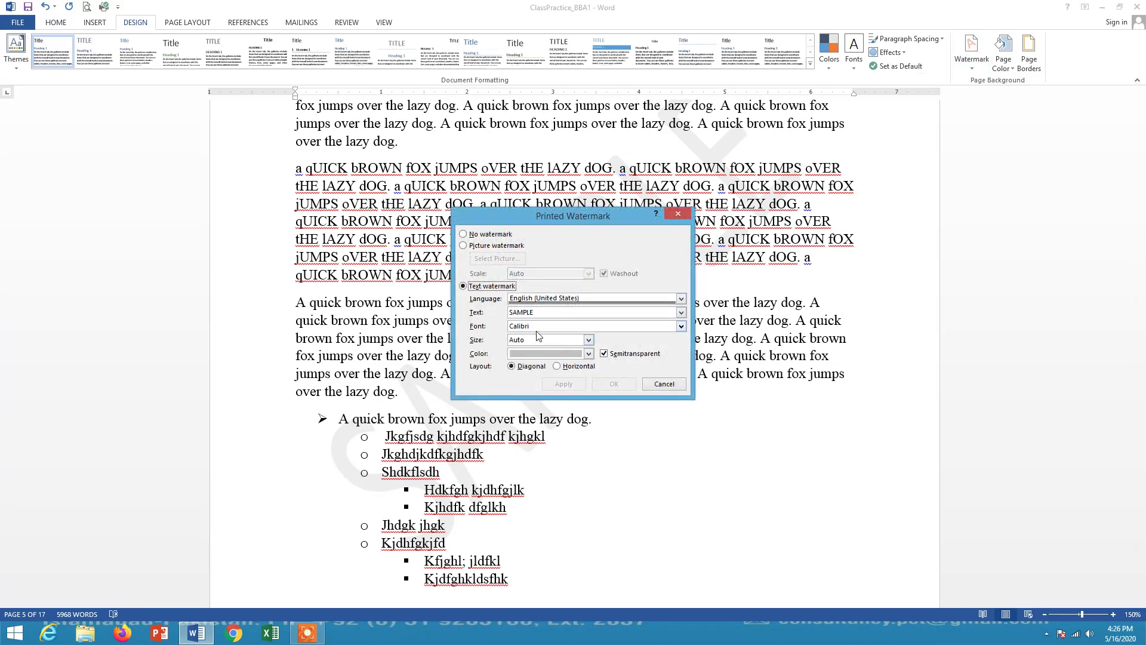
{"action": "left_click", "coordinate": [588, 354]}
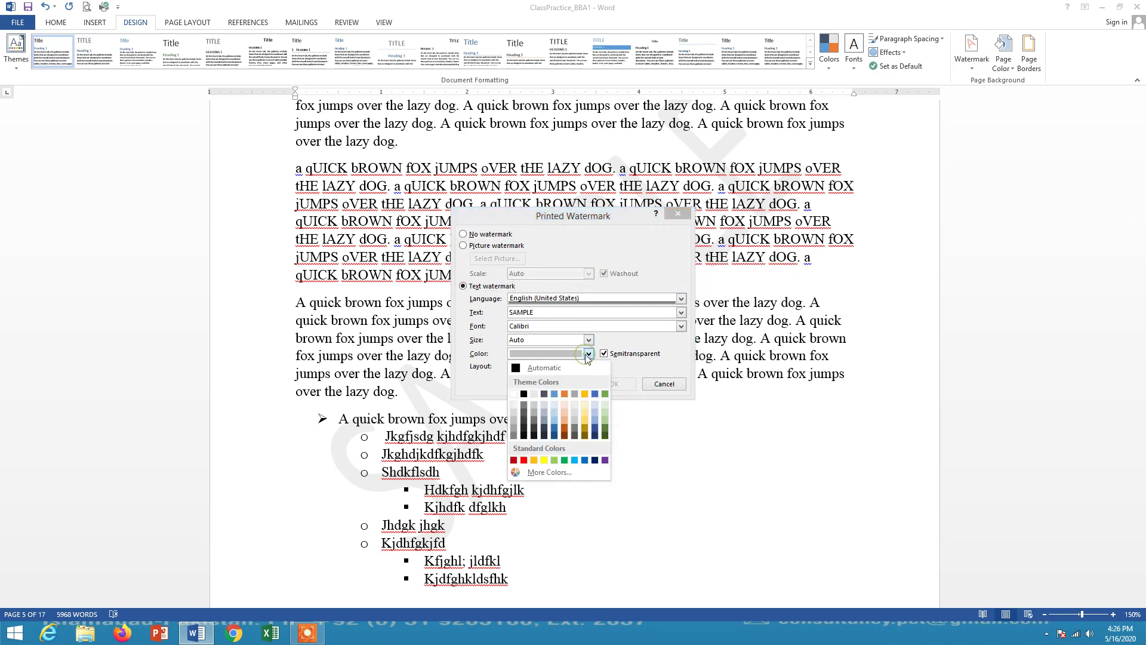
{"action": "left_click", "coordinate": [588, 354]}
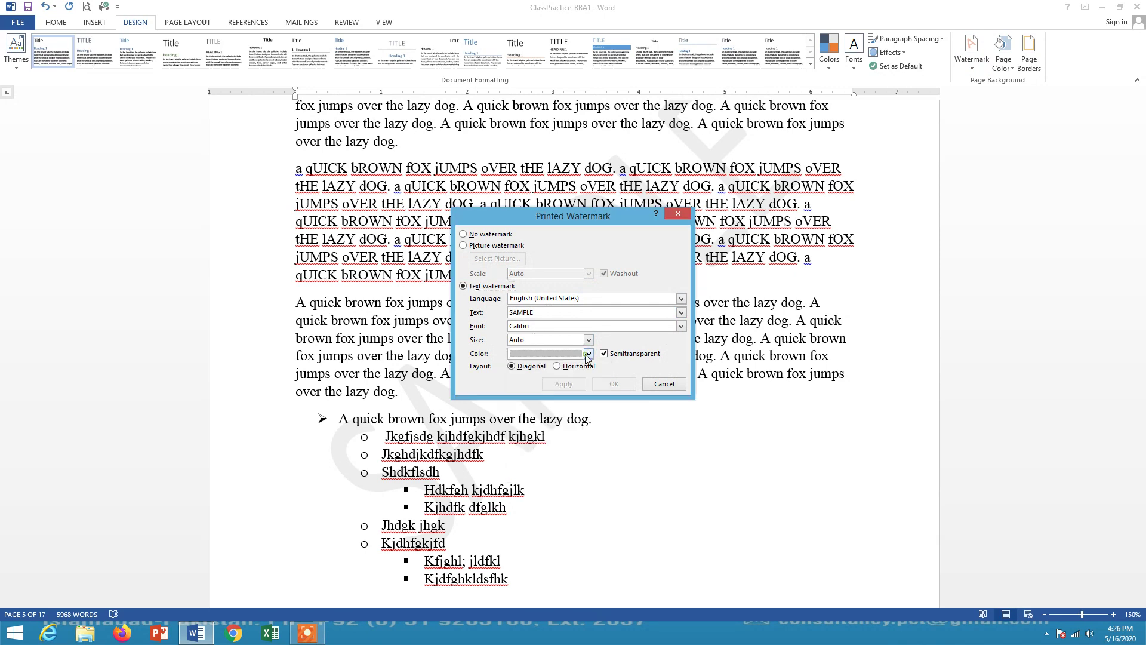
{"action": "left_click", "coordinate": [681, 326]}
{"action": "left_click", "coordinate": [681, 327]}
{"action": "left_click", "coordinate": [681, 312]}
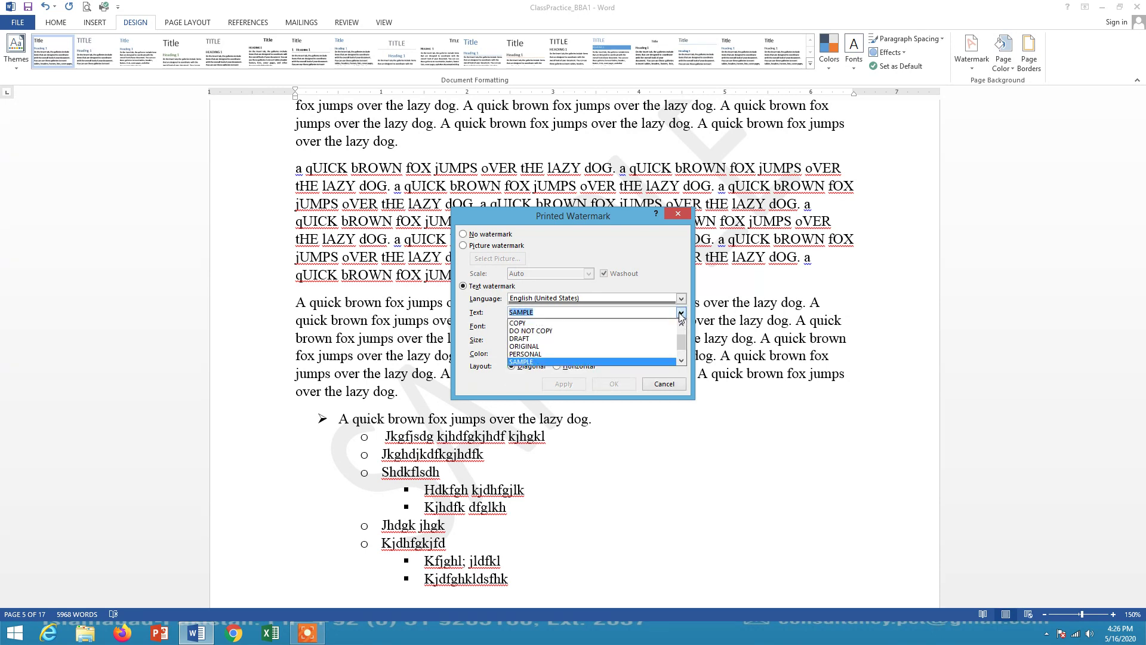
{"action": "left_click", "coordinate": [533, 355]}
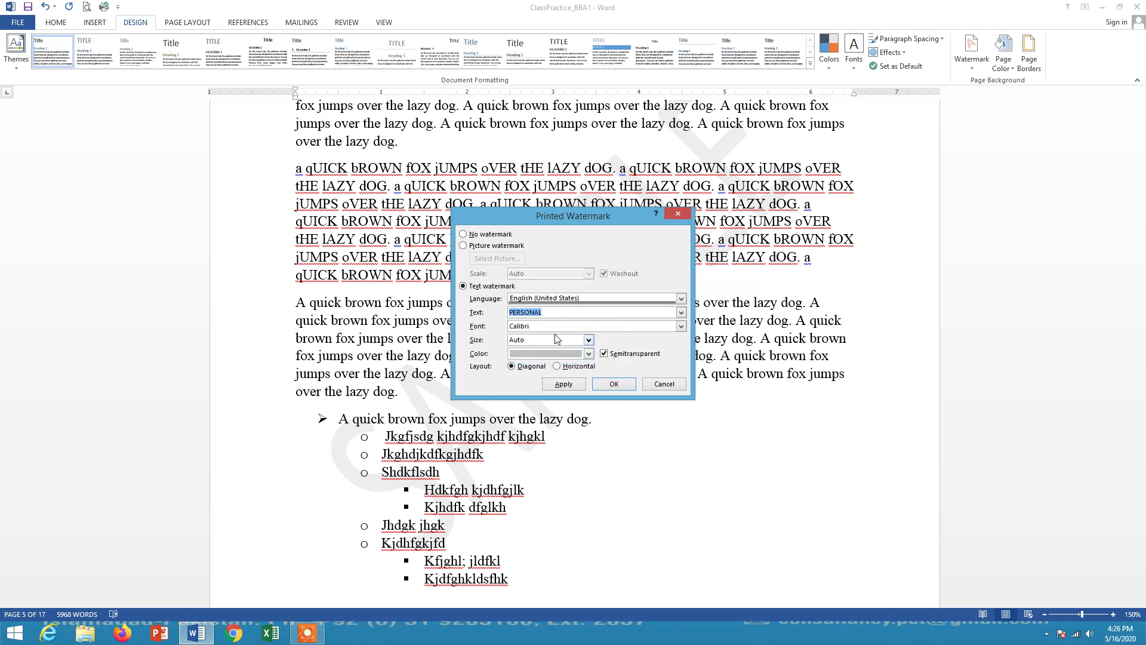
{"action": "left_click", "coordinate": [604, 386]}
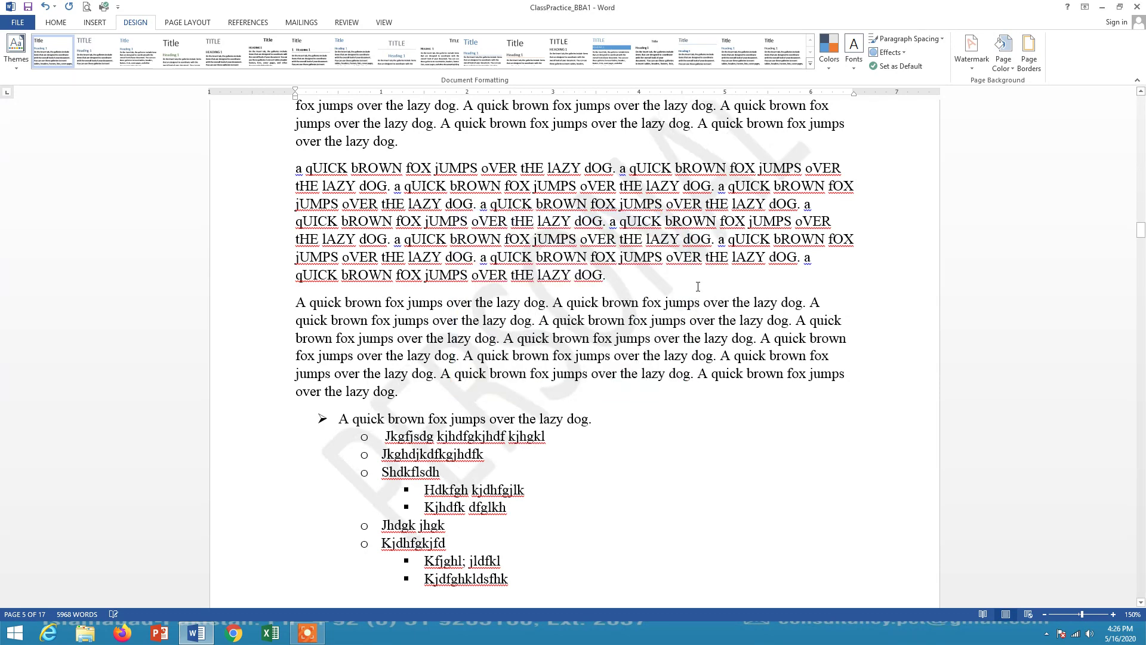
{"action": "scroll", "coordinate": [782, 310], "scroll_direction": "up", "scroll_amount": 15}
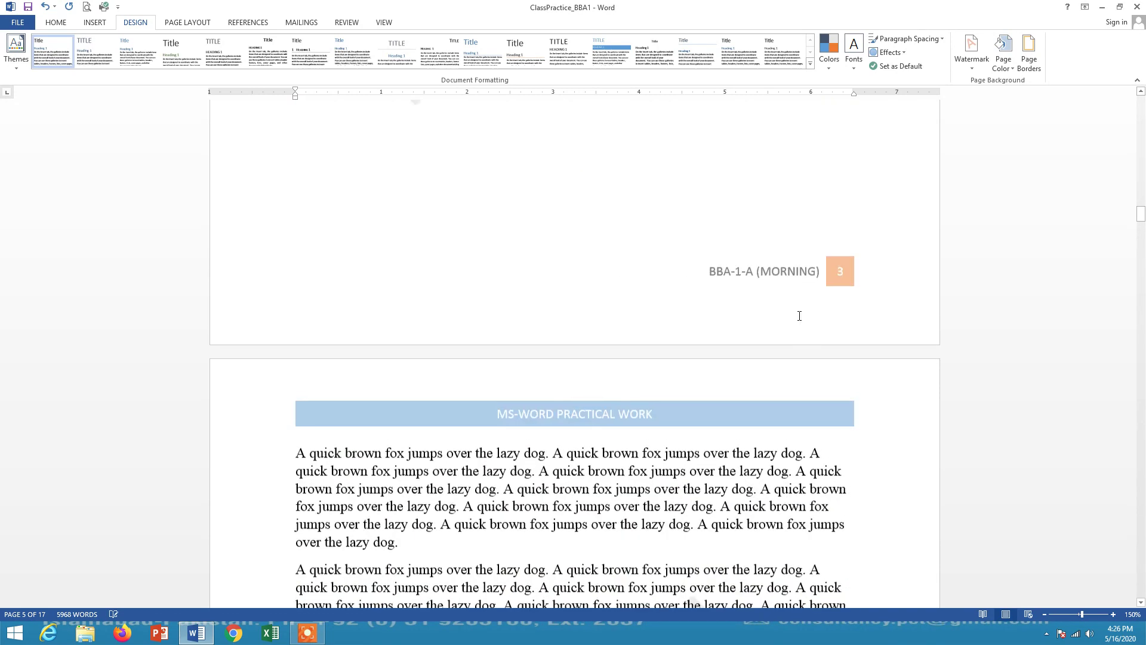
{"action": "scroll", "coordinate": [799, 316], "scroll_direction": "down", "scroll_amount": 3}
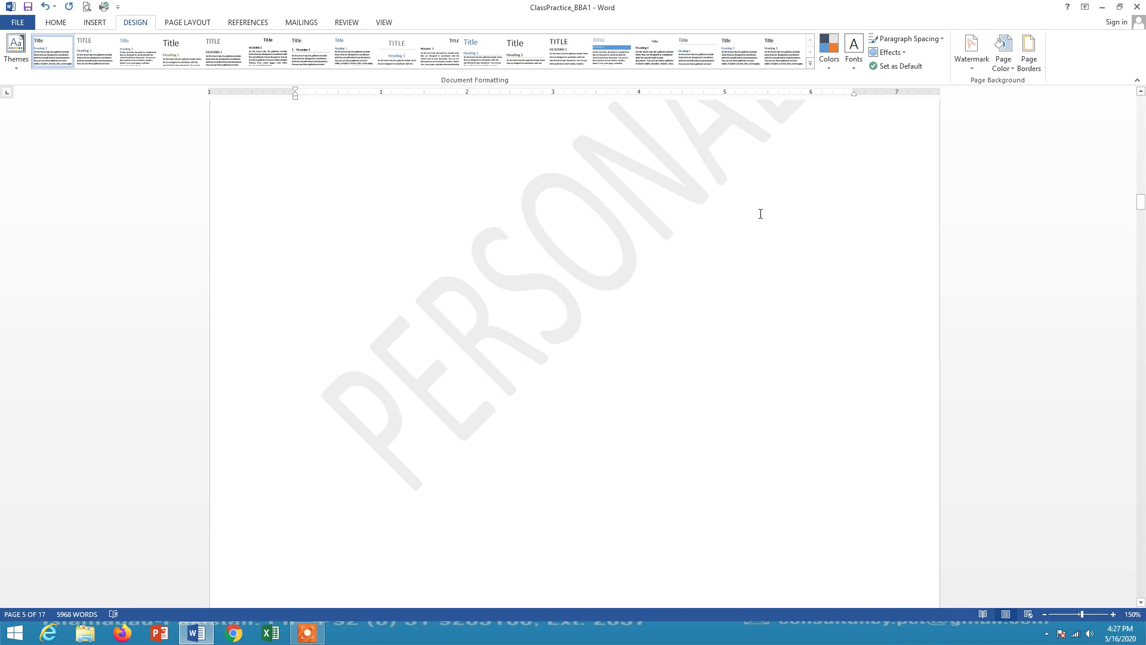
{"action": "scroll", "coordinate": [777, 203], "scroll_direction": "up", "scroll_amount": 3}
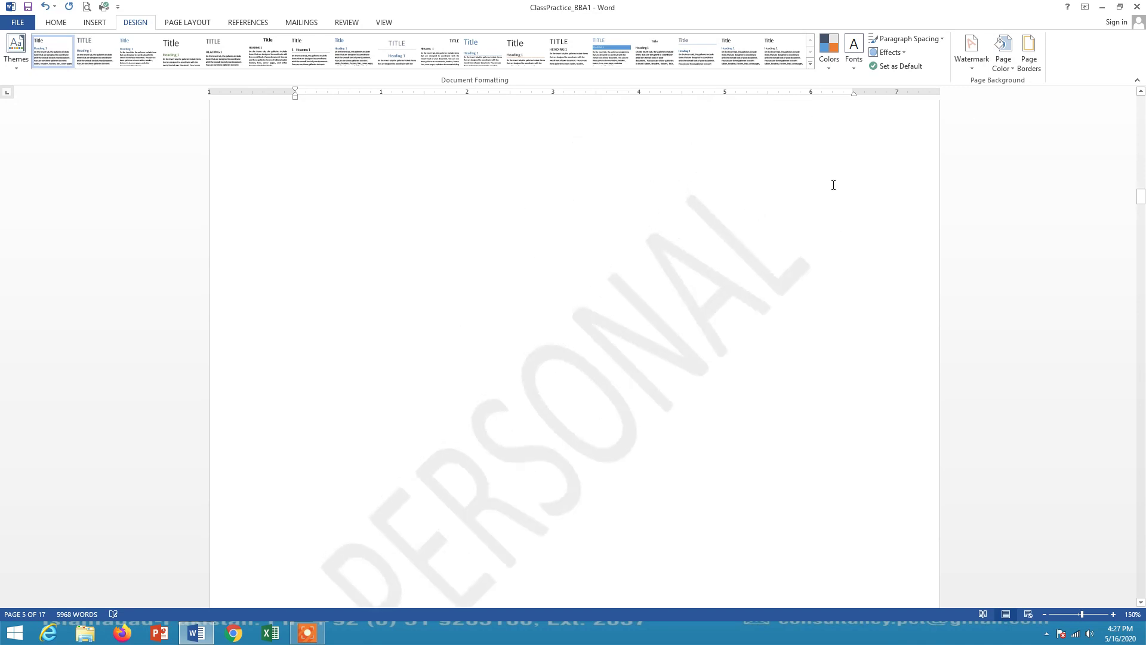
Set the page color to the lightest gold tint of the theme colors.
{"action": "left_click", "coordinate": [1010, 70]}
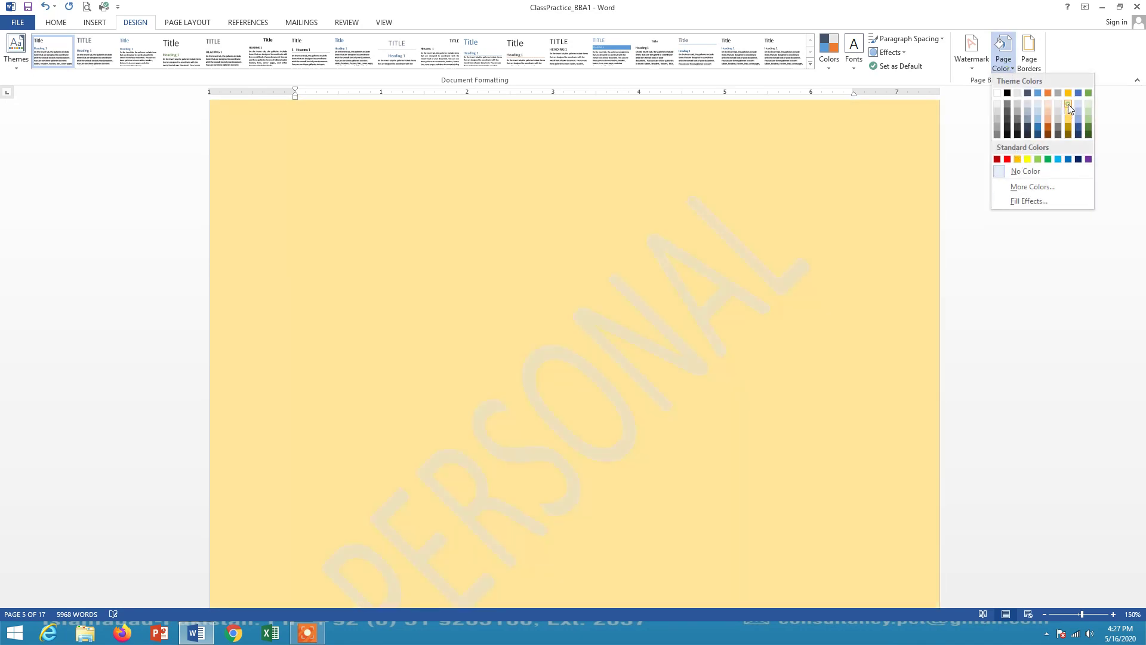
{"action": "left_click", "coordinate": [1068, 104]}
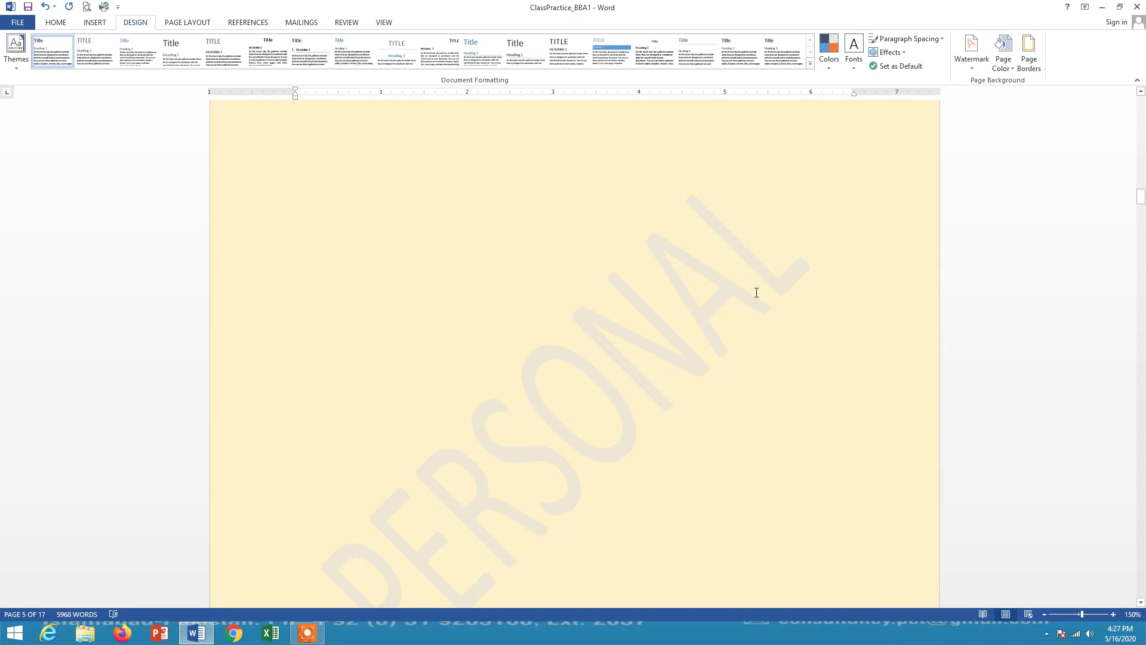
{"action": "scroll", "coordinate": [756, 293], "scroll_direction": "down", "scroll_amount": 15}
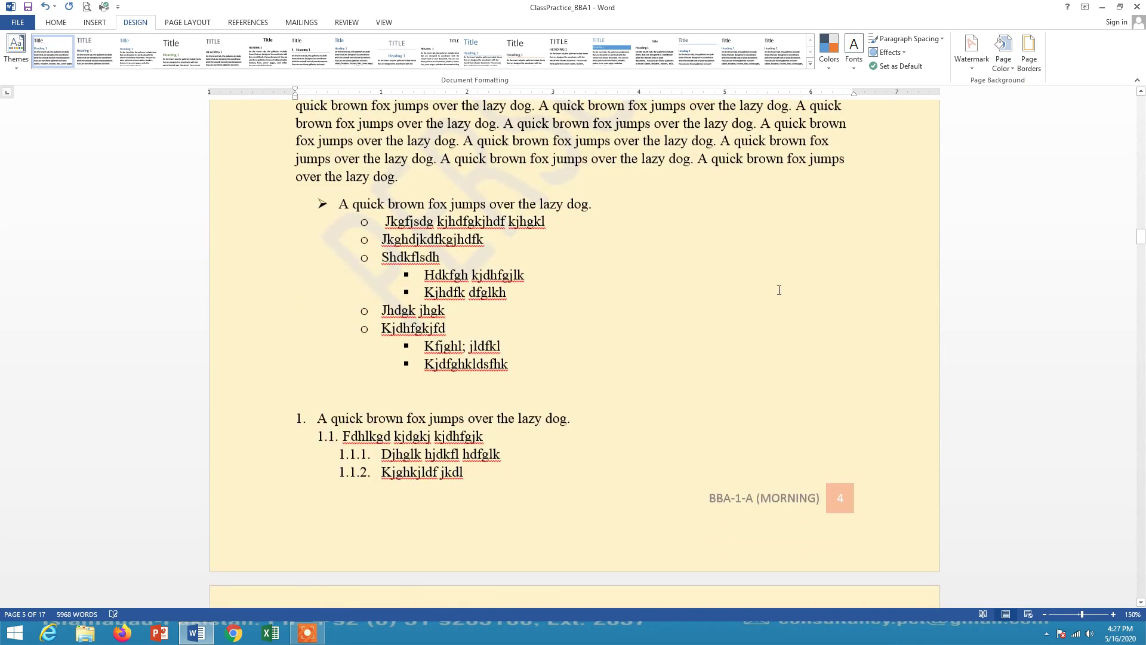
Apply a black 3 pt Box page border to the whole document and check it on the text and cover pages.
{"action": "left_click", "coordinate": [1030, 60]}
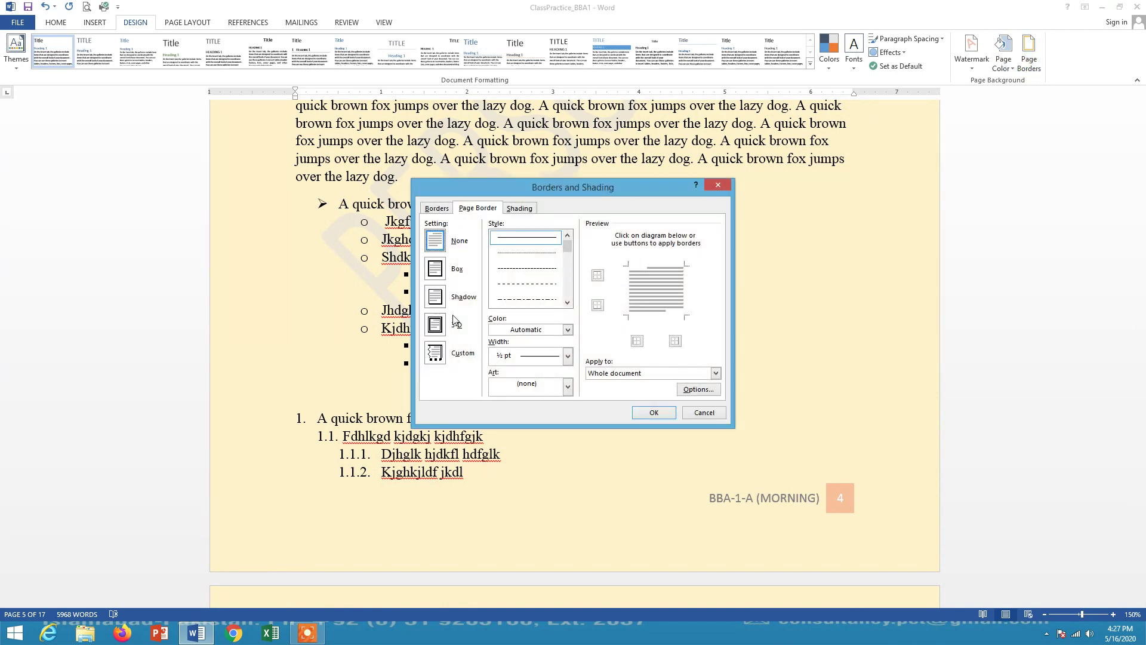
{"action": "left_click", "coordinate": [435, 271]}
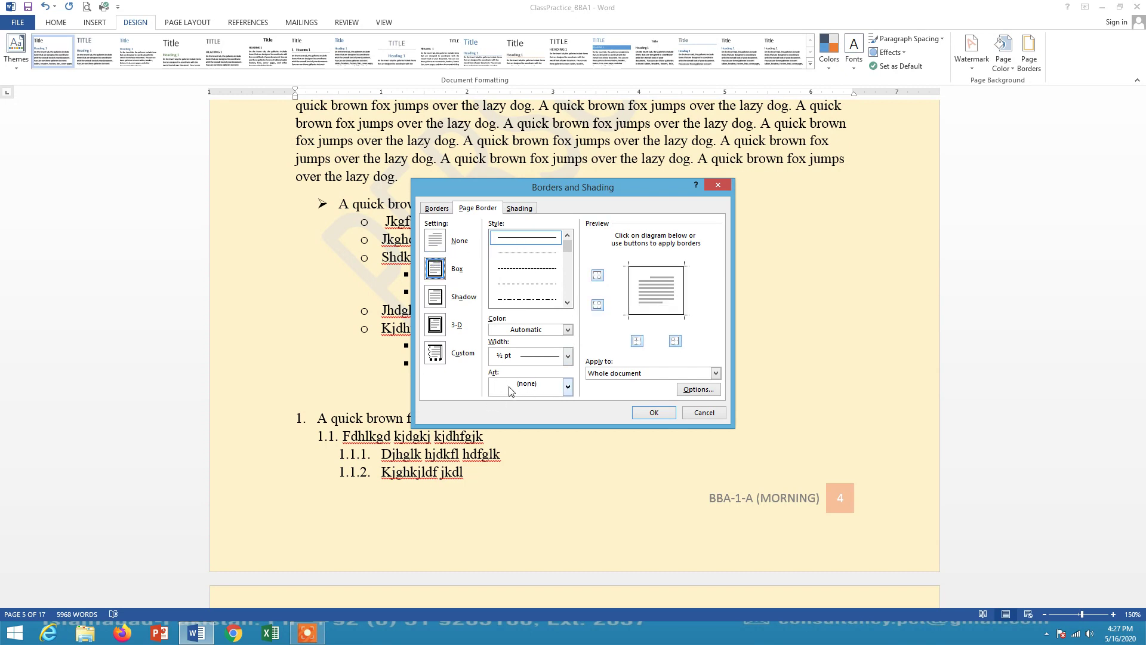
{"action": "left_click", "coordinate": [567, 330]}
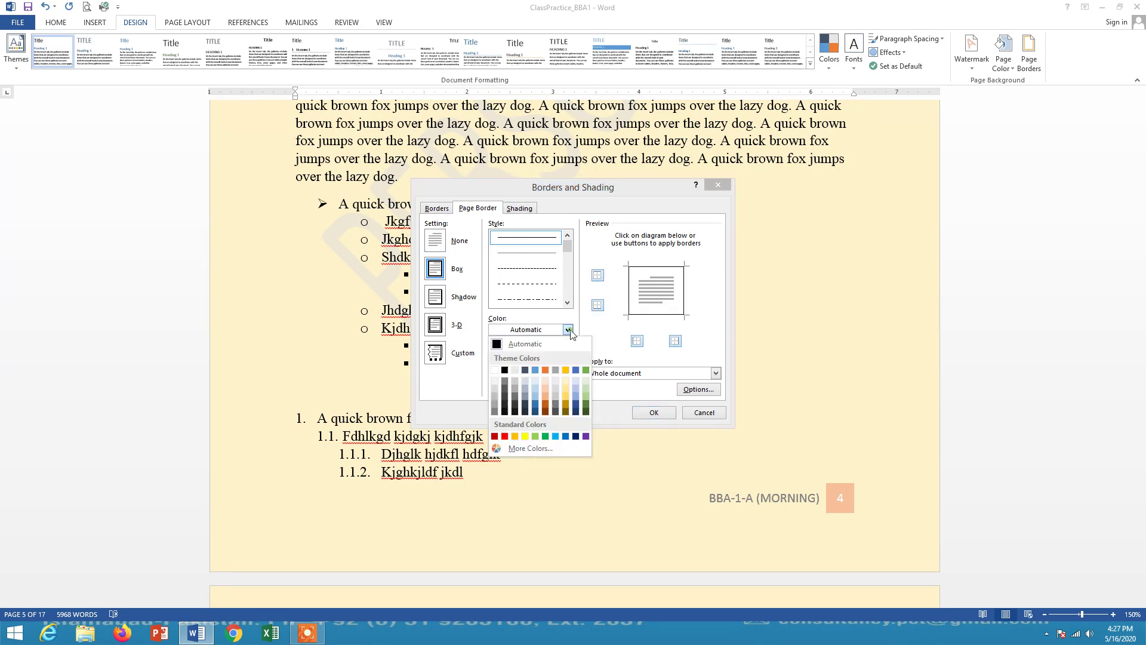
{"action": "left_click", "coordinate": [504, 370]}
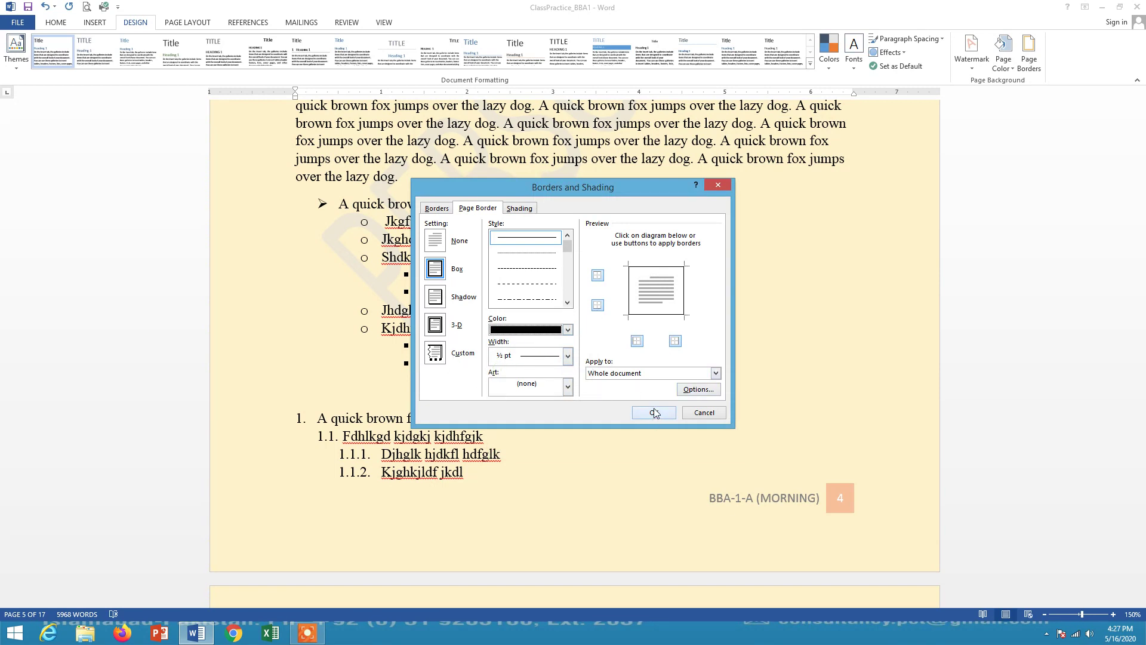
{"action": "left_click", "coordinate": [568, 356]}
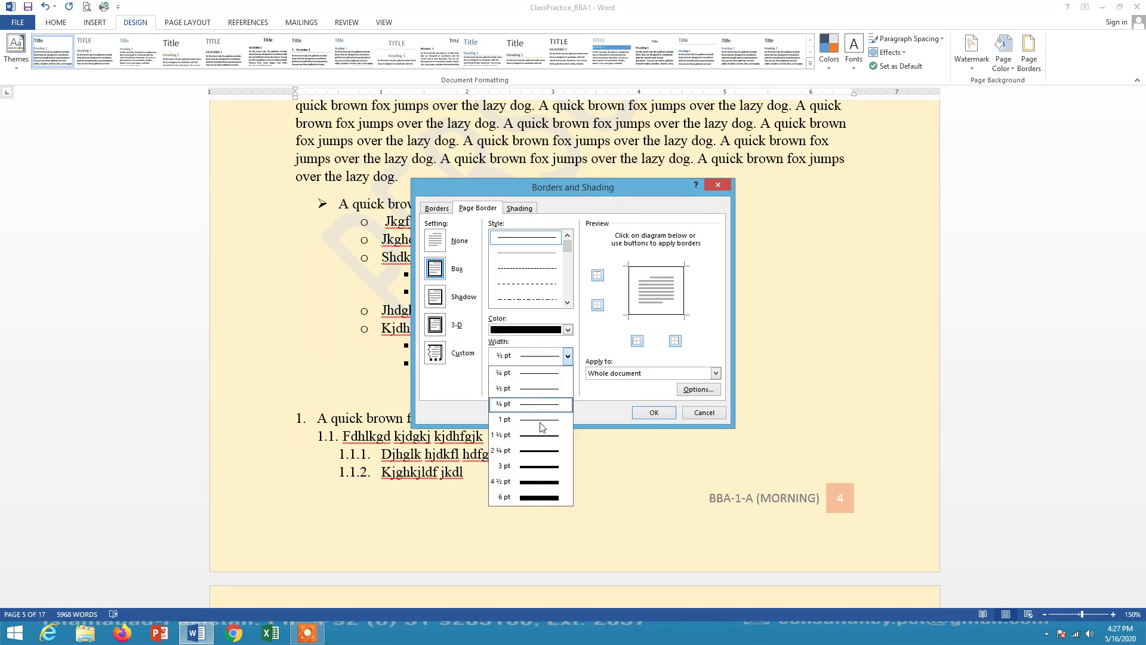
{"action": "left_click", "coordinate": [544, 466]}
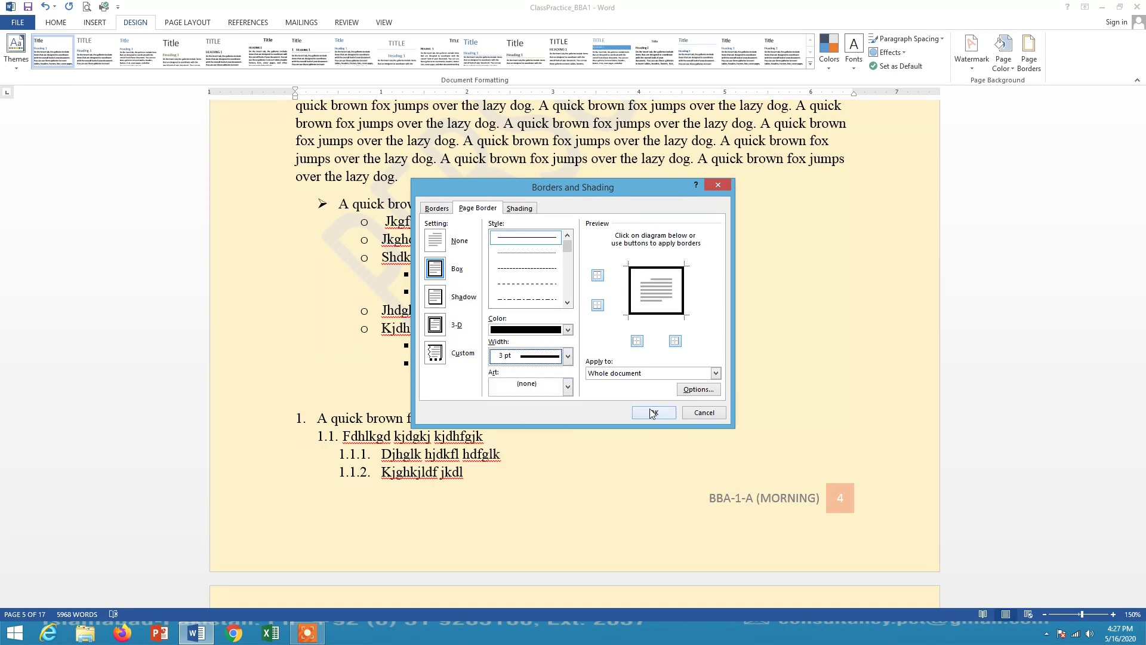
{"action": "left_click", "coordinate": [653, 413]}
{"action": "scroll", "coordinate": [841, 360], "scroll_direction": "up", "scroll_amount": 15}
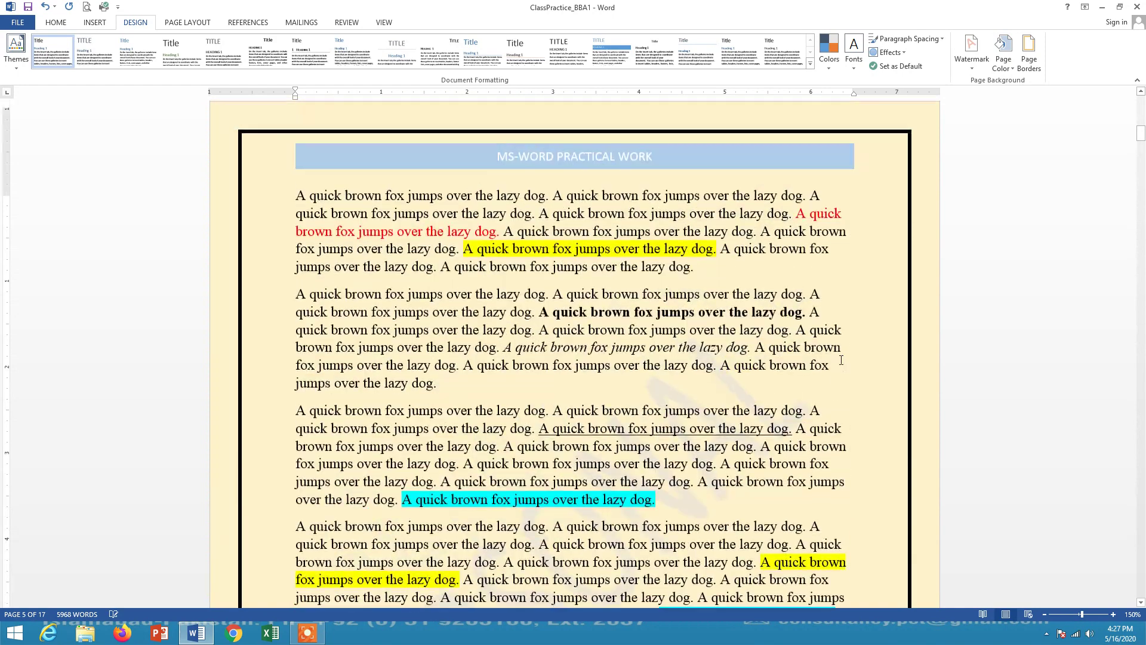
{"action": "scroll", "coordinate": [840, 360], "scroll_direction": "up", "scroll_amount": 6}
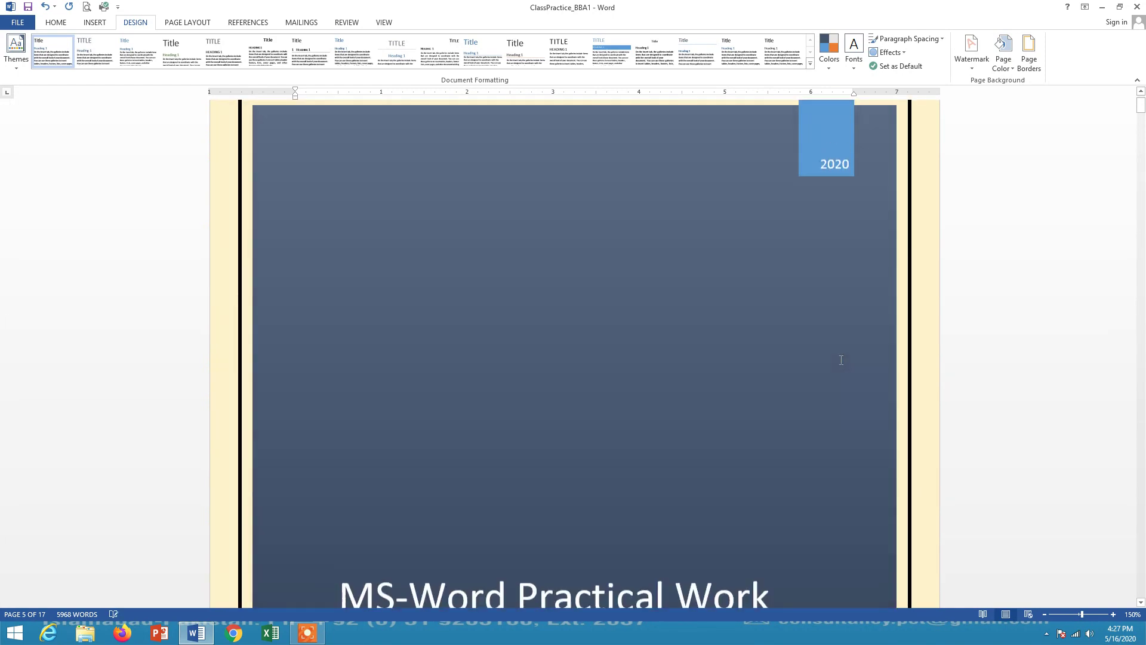
{"action": "scroll", "coordinate": [841, 360], "scroll_direction": "down", "scroll_amount": 3}
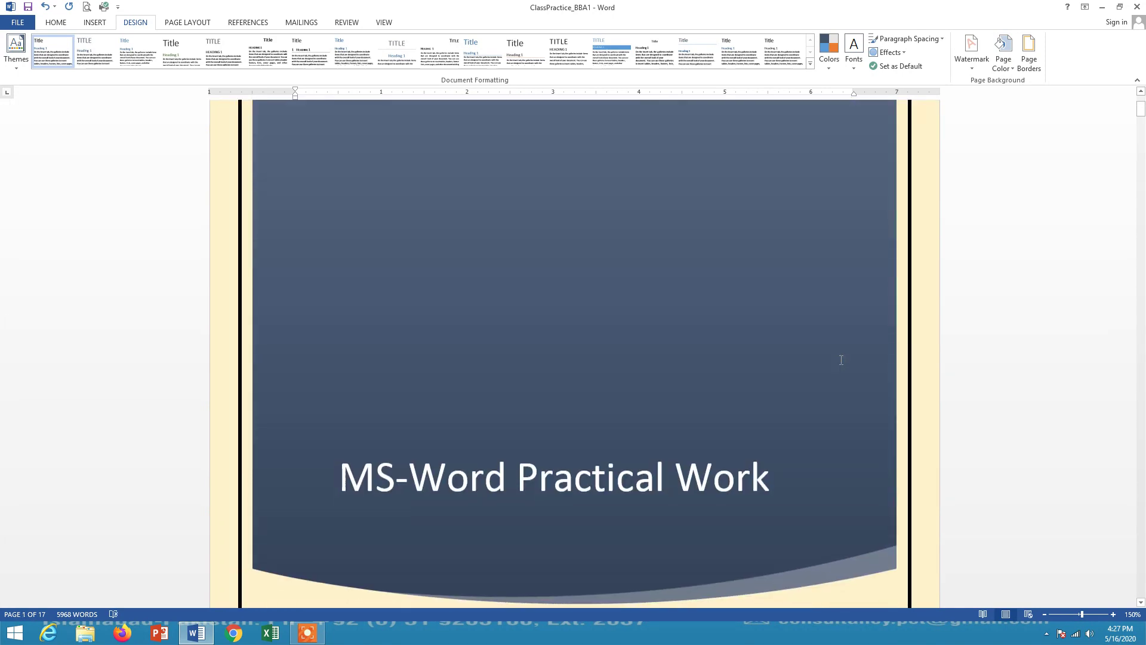
{"action": "scroll", "coordinate": [841, 360], "scroll_direction": "down", "scroll_amount": 3}
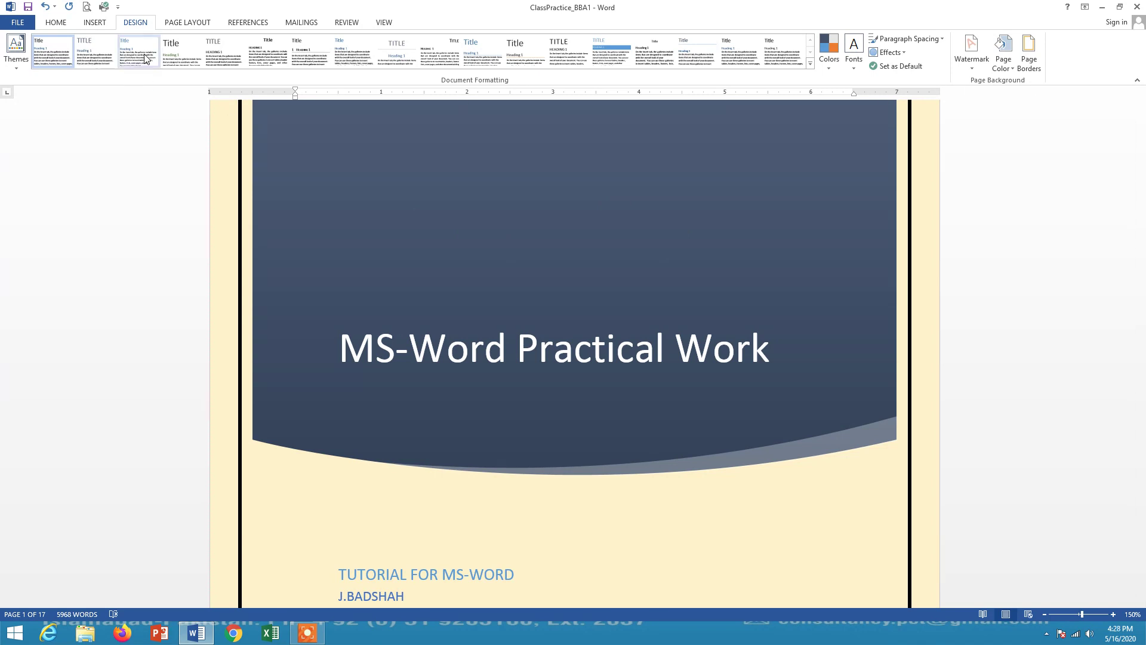
Try the Narrow margin preset and the Moderate preset on the document's text pages.
{"action": "left_click", "coordinate": [185, 24]}
{"action": "scroll", "coordinate": [473, 215], "scroll_direction": "down", "scroll_amount": 15}
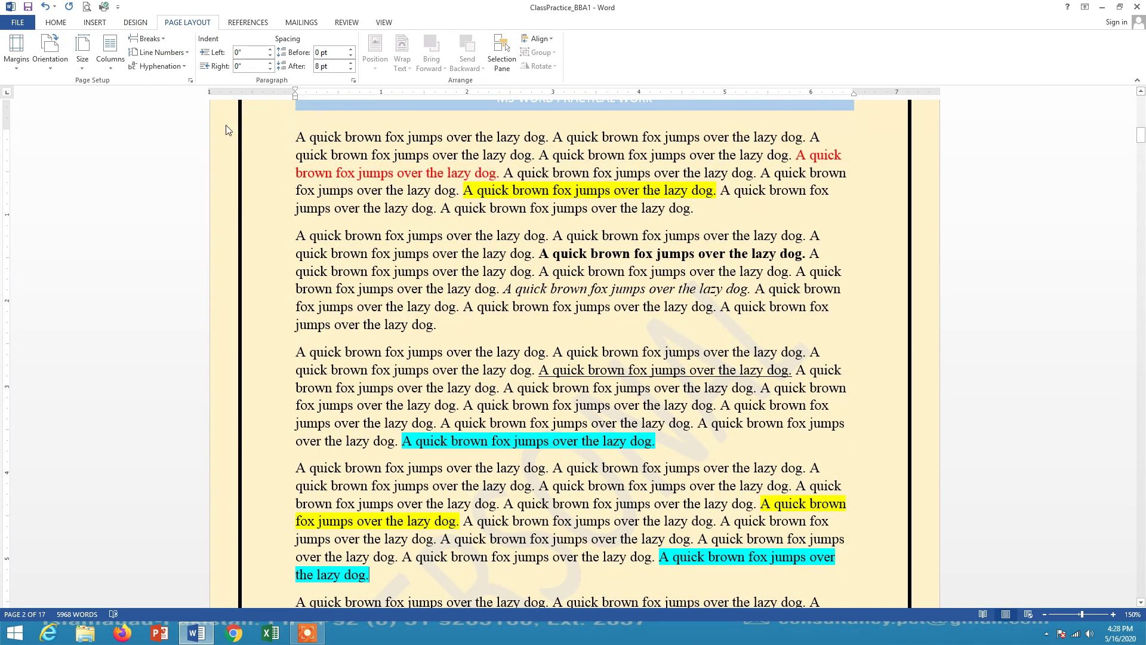
{"action": "left_click", "coordinate": [17, 67]}
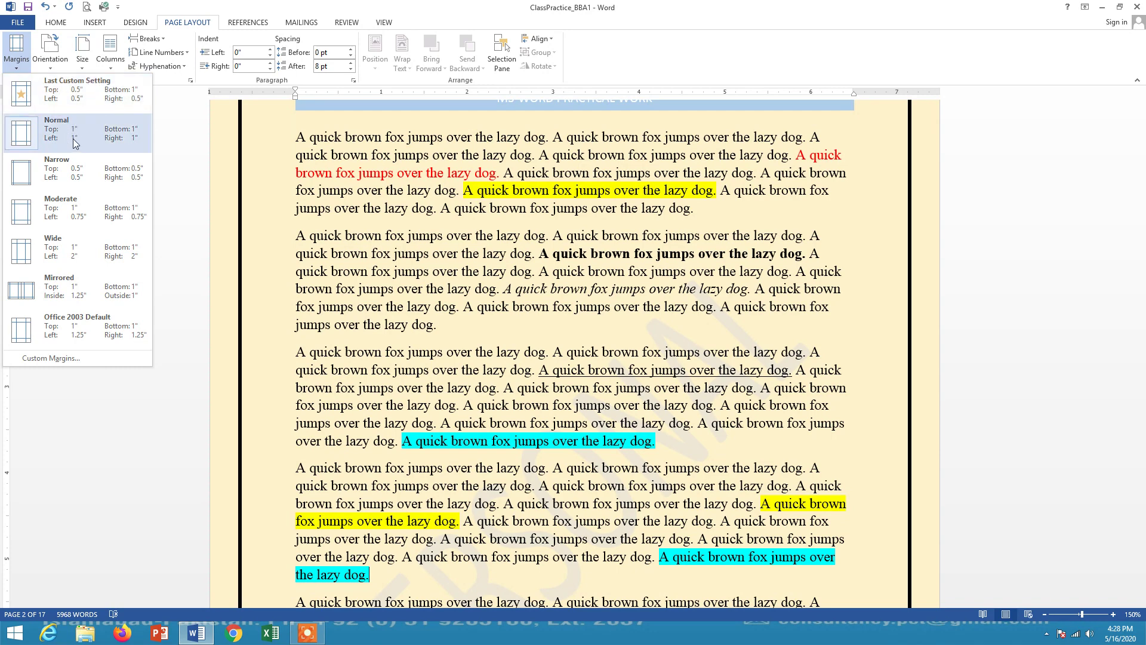
{"action": "left_click", "coordinate": [63, 183]}
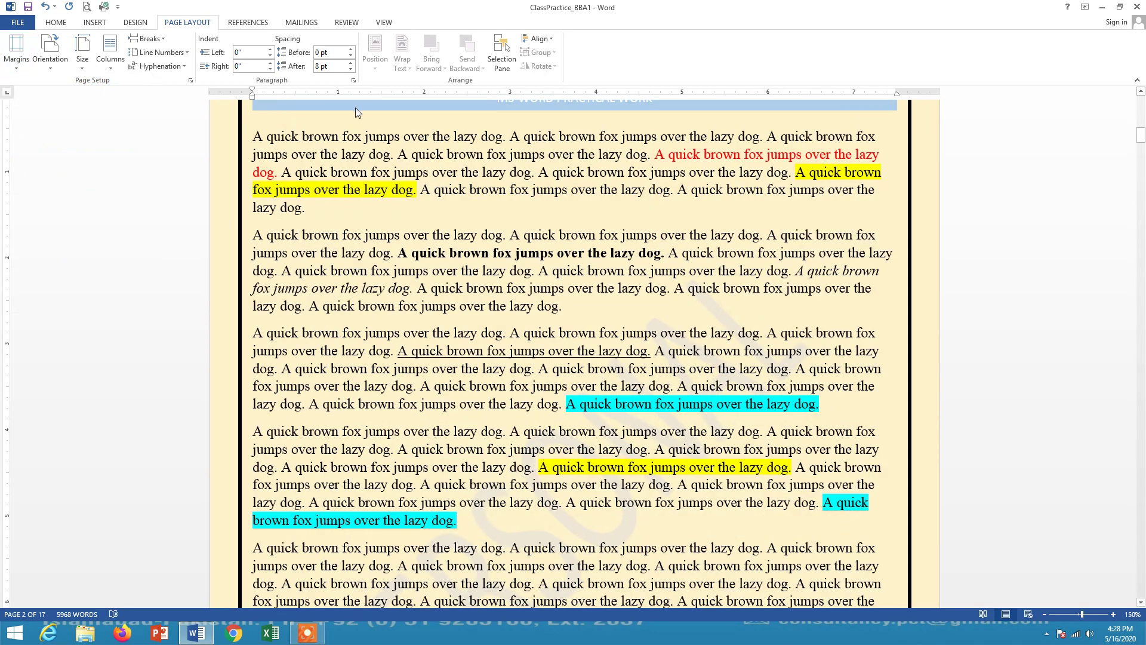
{"action": "left_click", "coordinate": [16, 49]}
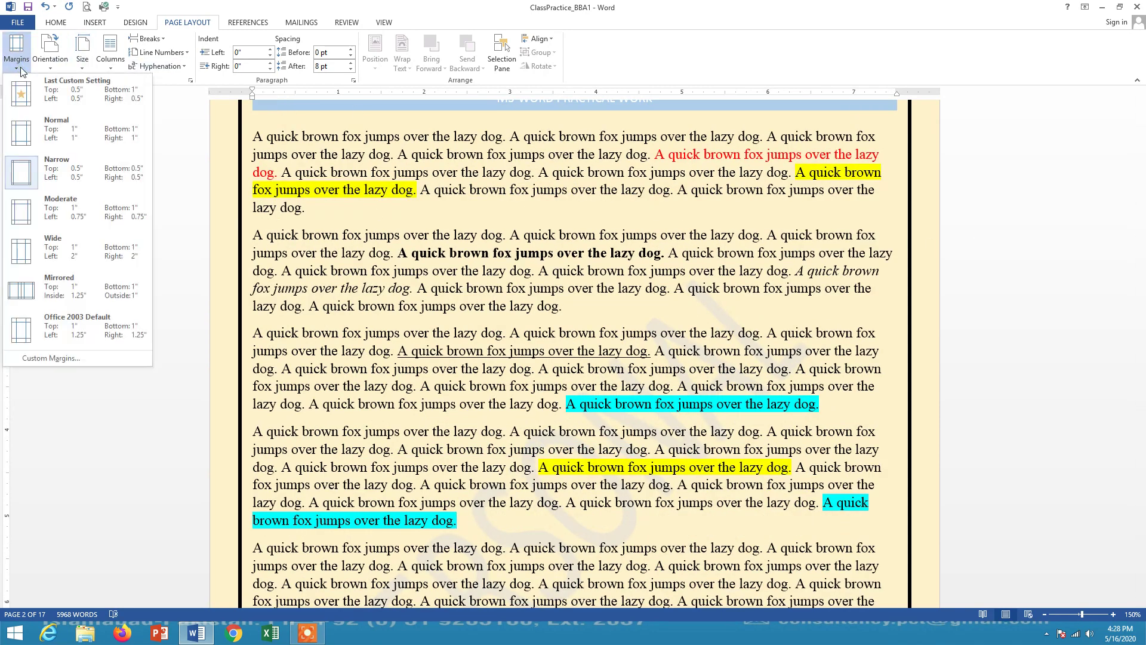
{"action": "left_click", "coordinate": [61, 210]}
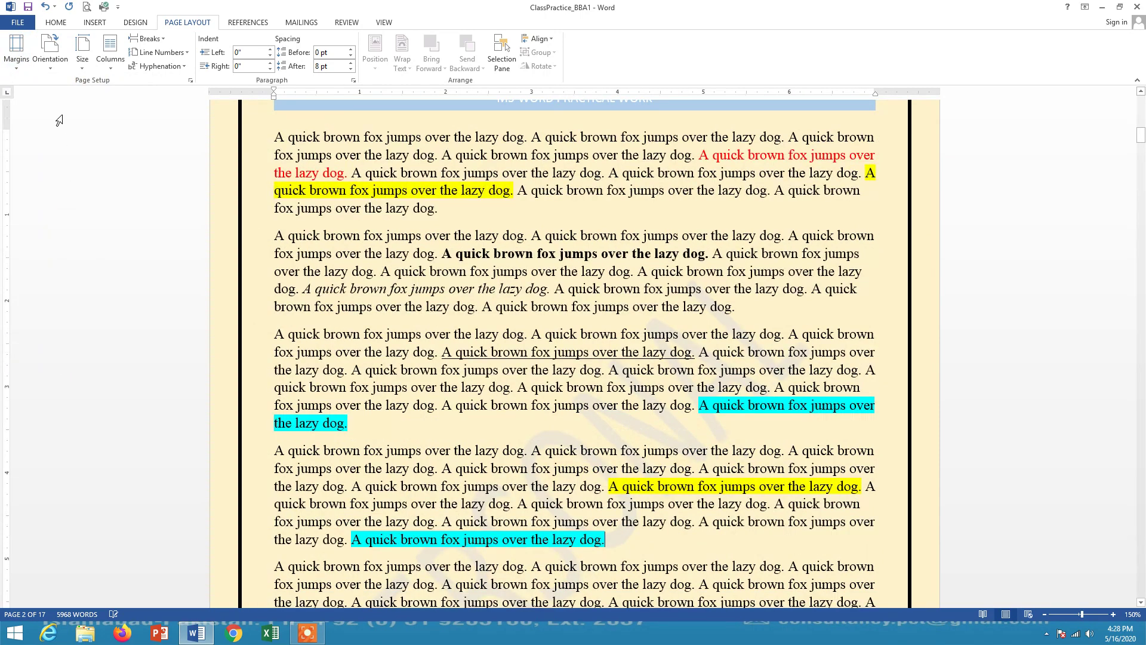
Try the Wide margin preset and check how the text sits inside the page border.
{"action": "left_click", "coordinate": [16, 49]}
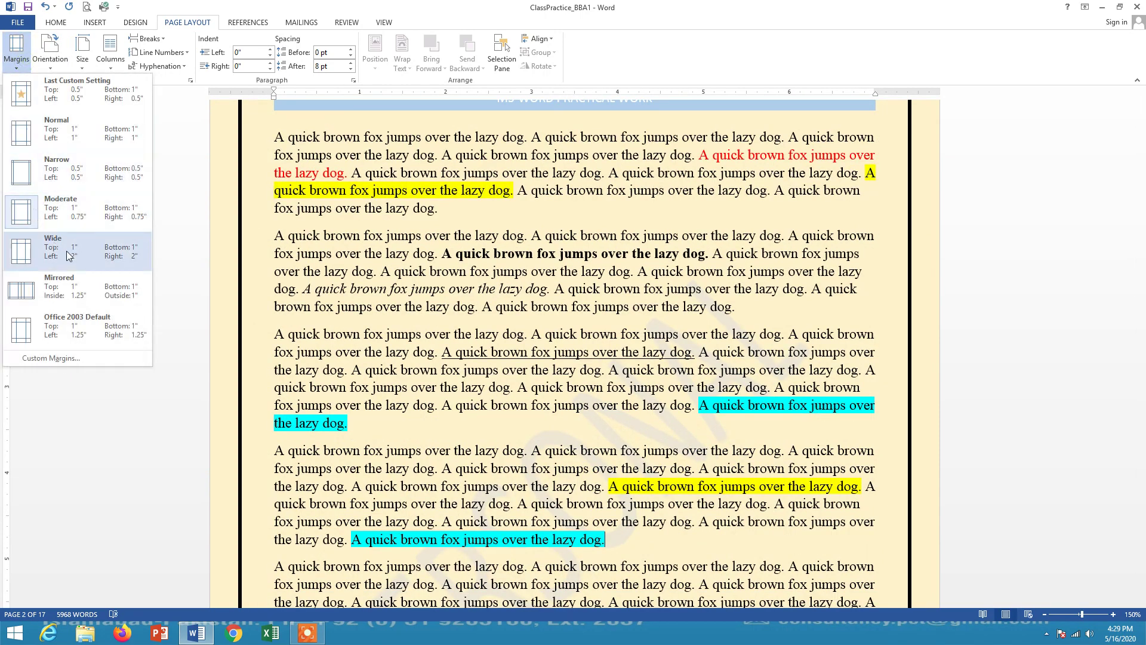
{"action": "left_click", "coordinate": [70, 256]}
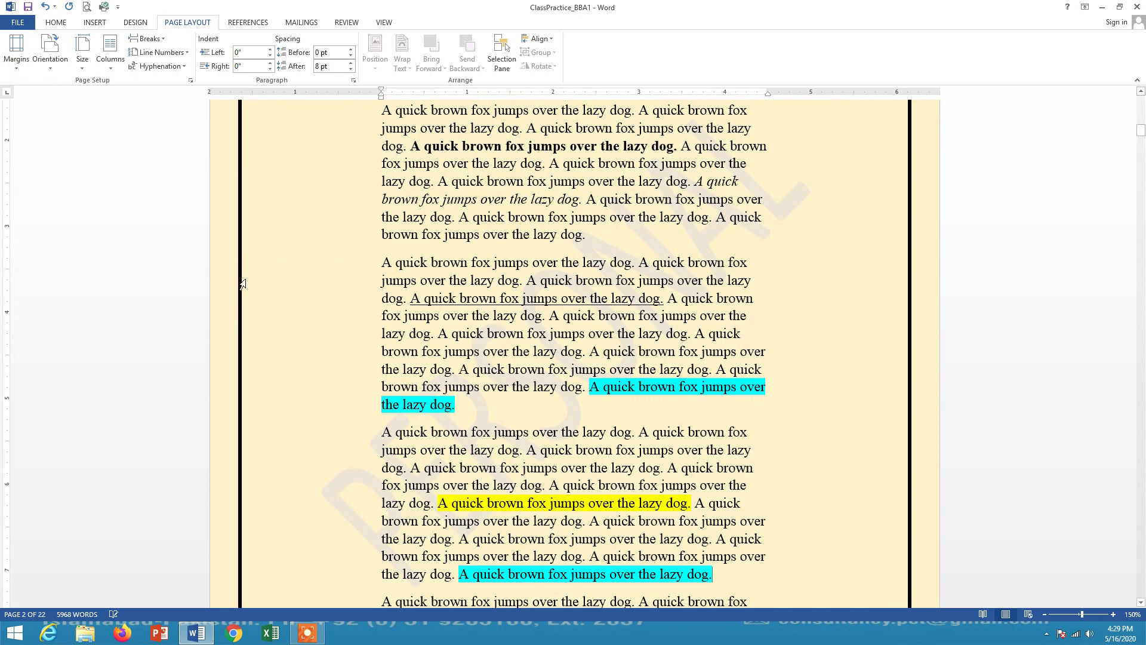
{"action": "scroll", "coordinate": [548, 331], "scroll_direction": "up", "scroll_amount": 7}
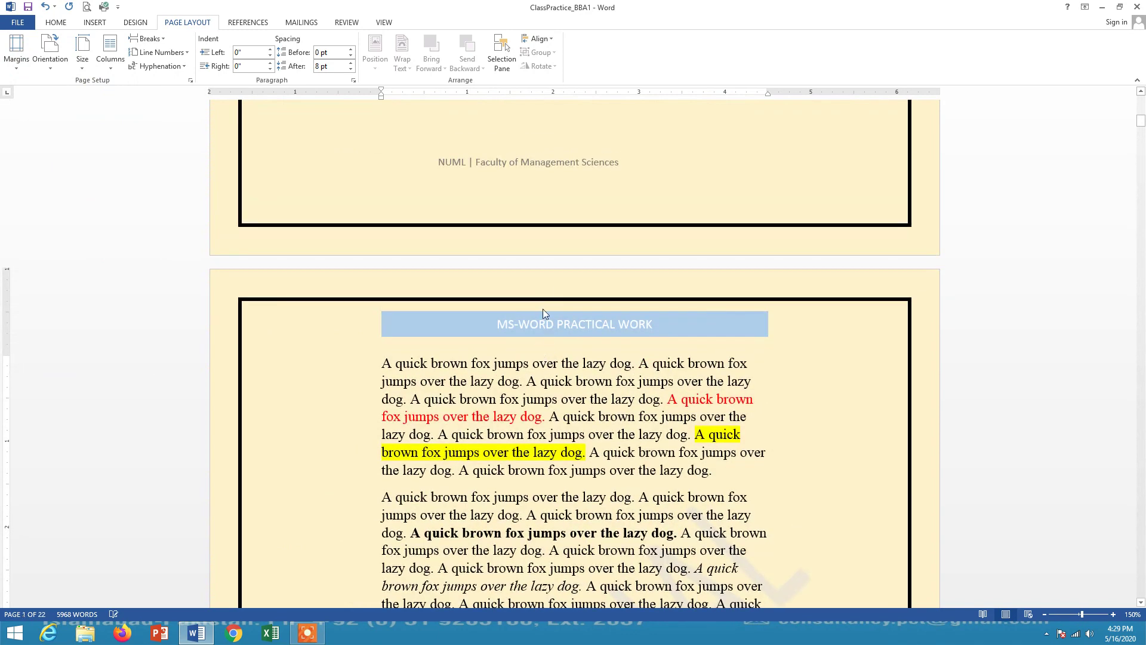
{"action": "left_click", "coordinate": [17, 50]}
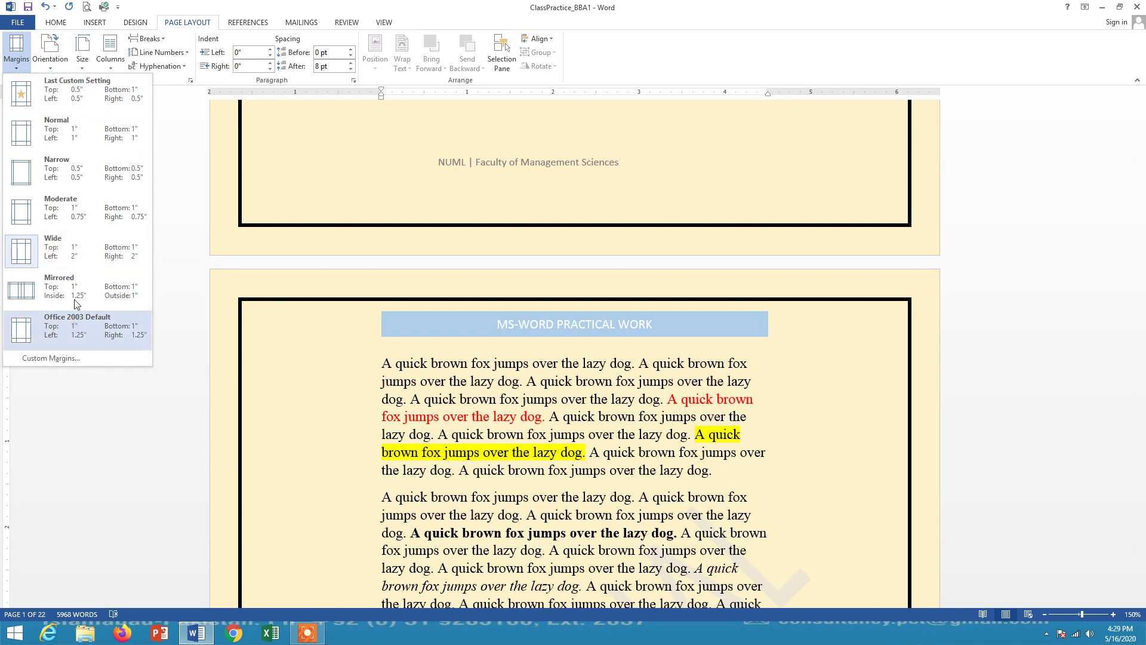
{"action": "left_click", "coordinate": [55, 358]}
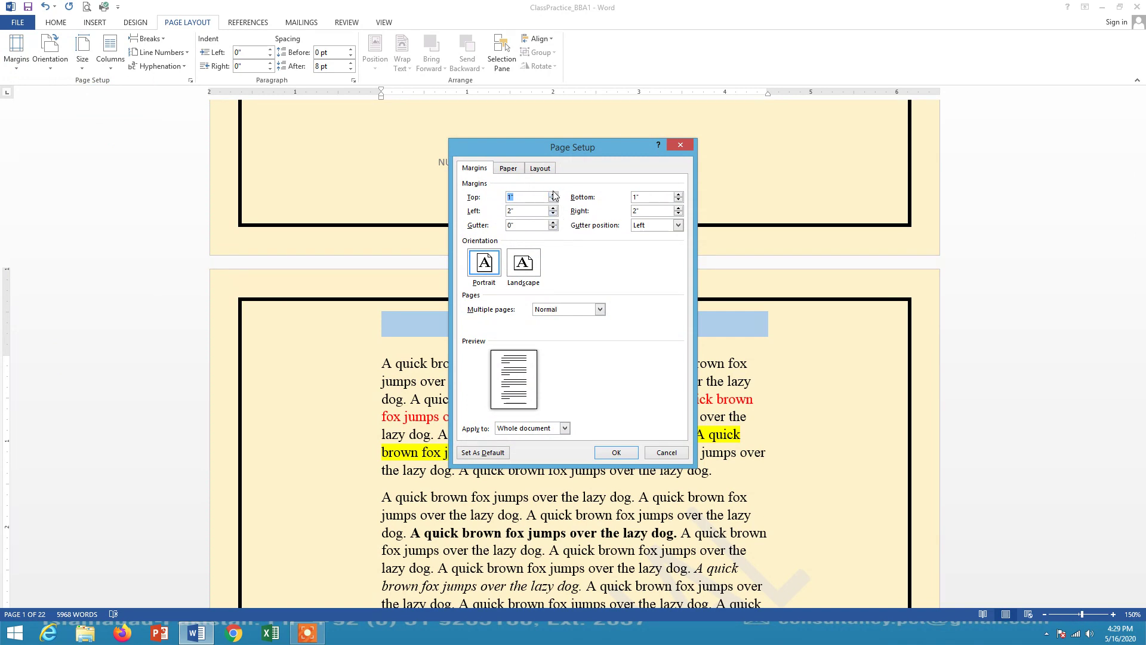
{"action": "left_click", "coordinate": [553, 194]}
{"action": "left_click", "coordinate": [554, 194]}
{"action": "left_click", "coordinate": [553, 194]}
{"action": "left_click", "coordinate": [553, 194]}
{"action": "left_click", "coordinate": [554, 194]}
{"action": "left_click", "coordinate": [554, 194]}
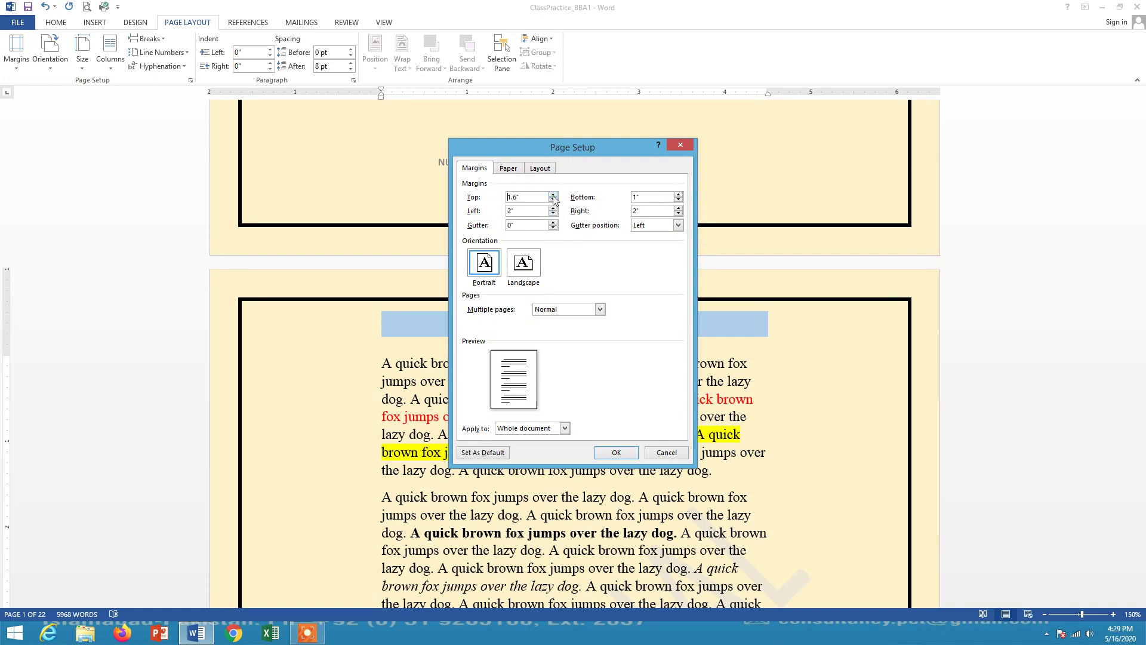
{"action": "left_click", "coordinate": [553, 194]}
{"action": "left_click", "coordinate": [553, 194]}
{"action": "left_click", "coordinate": [553, 194]}
{"action": "left_click", "coordinate": [553, 213]}
{"action": "left_click", "coordinate": [553, 214]}
{"action": "left_click", "coordinate": [679, 208]}
{"action": "left_click", "coordinate": [679, 208]}
{"action": "left_click", "coordinate": [679, 208]}
{"action": "left_click", "coordinate": [679, 208]}
{"action": "left_click", "coordinate": [679, 208]}
{"action": "left_click", "coordinate": [666, 453]}
Set the document's page margins to the Normal preset with 1" on every side.
{"action": "left_click", "coordinate": [19, 67]}
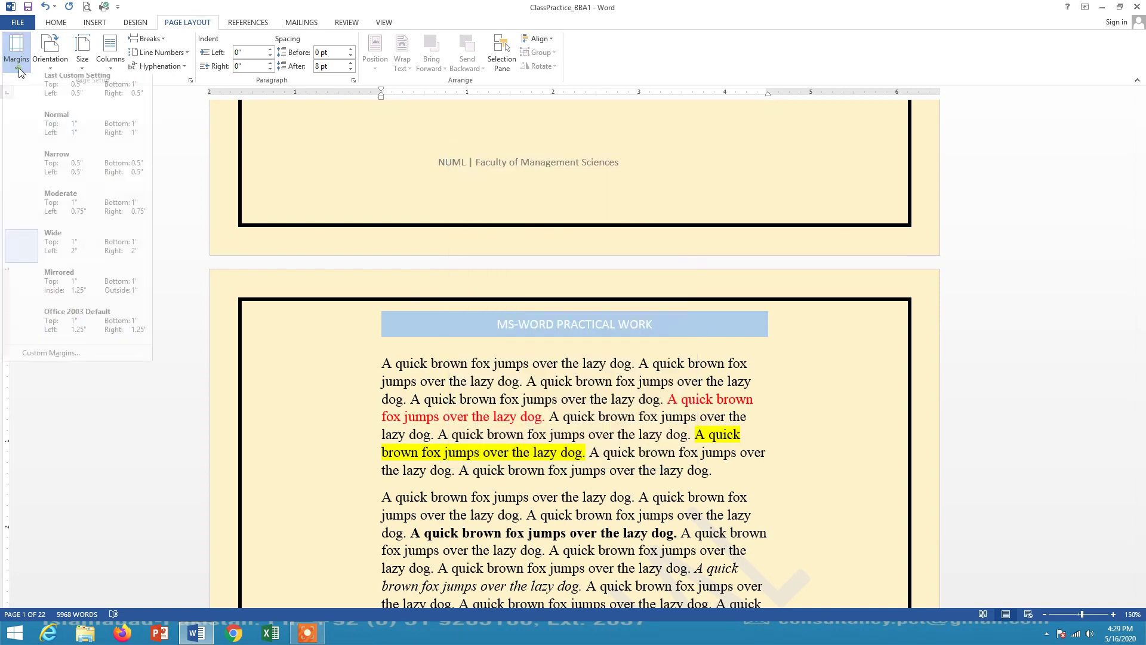
{"action": "left_click", "coordinate": [70, 137]}
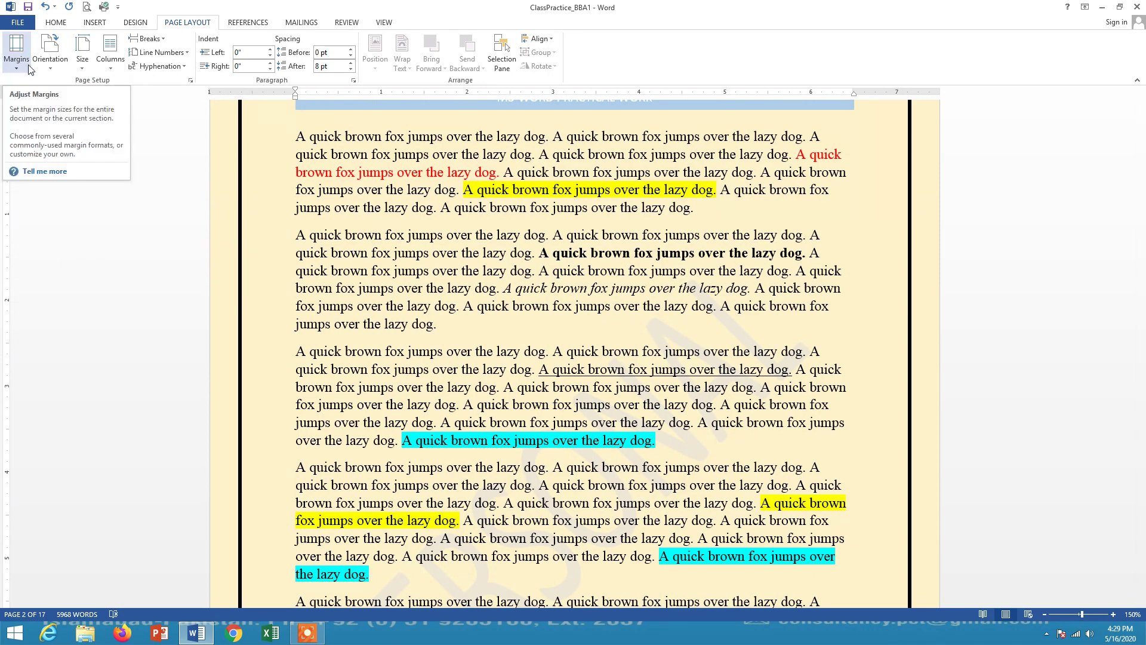
Try the Landscape page orientation and check how the text pages and the cover page look.
{"action": "left_click", "coordinate": [57, 69]}
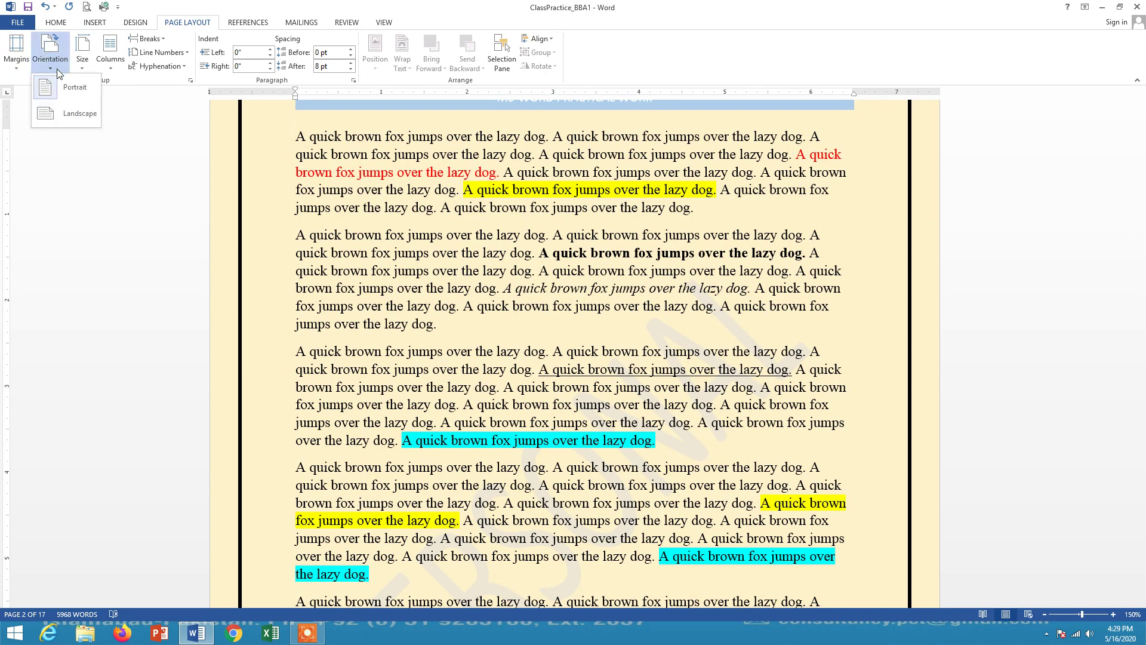
{"action": "left_click", "coordinate": [70, 115]}
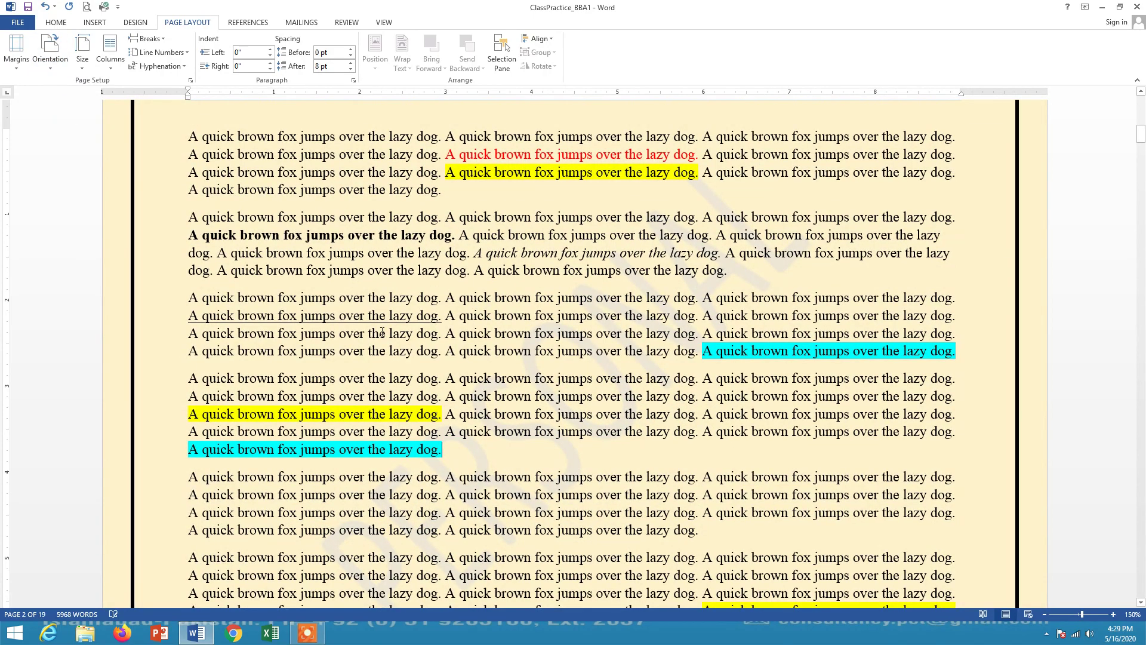
{"action": "scroll", "coordinate": [382, 332], "scroll_direction": "down", "scroll_amount": 8}
{"action": "scroll", "coordinate": [436, 322], "scroll_direction": "up", "scroll_amount": 6}
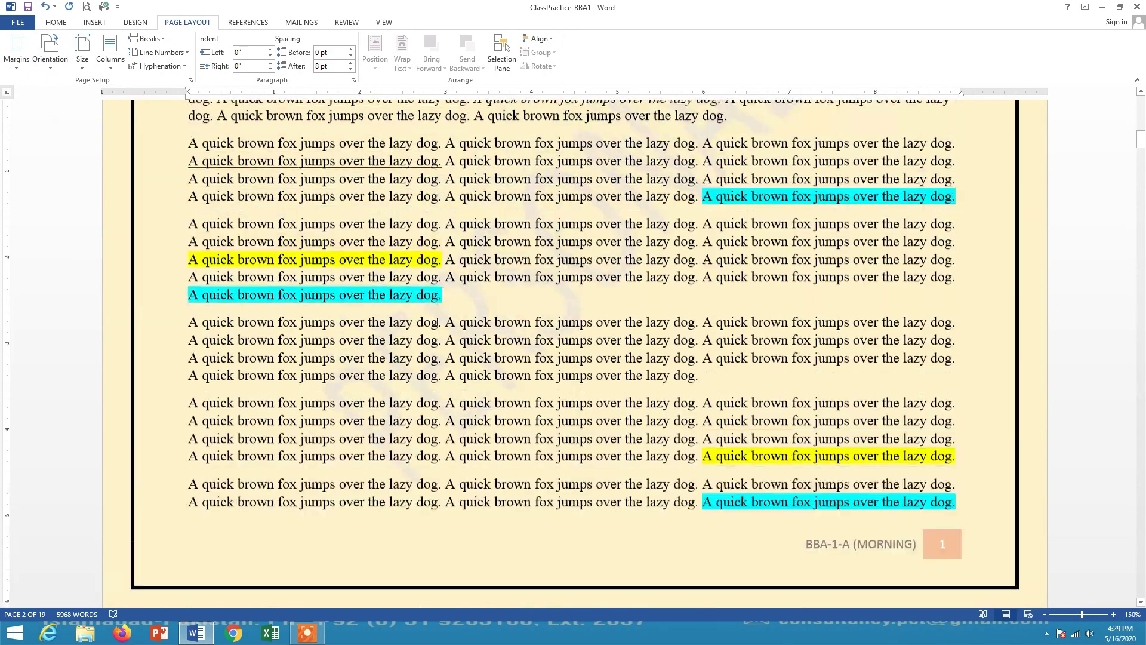
{"action": "scroll", "coordinate": [437, 323], "scroll_direction": "up", "scroll_amount": 15}
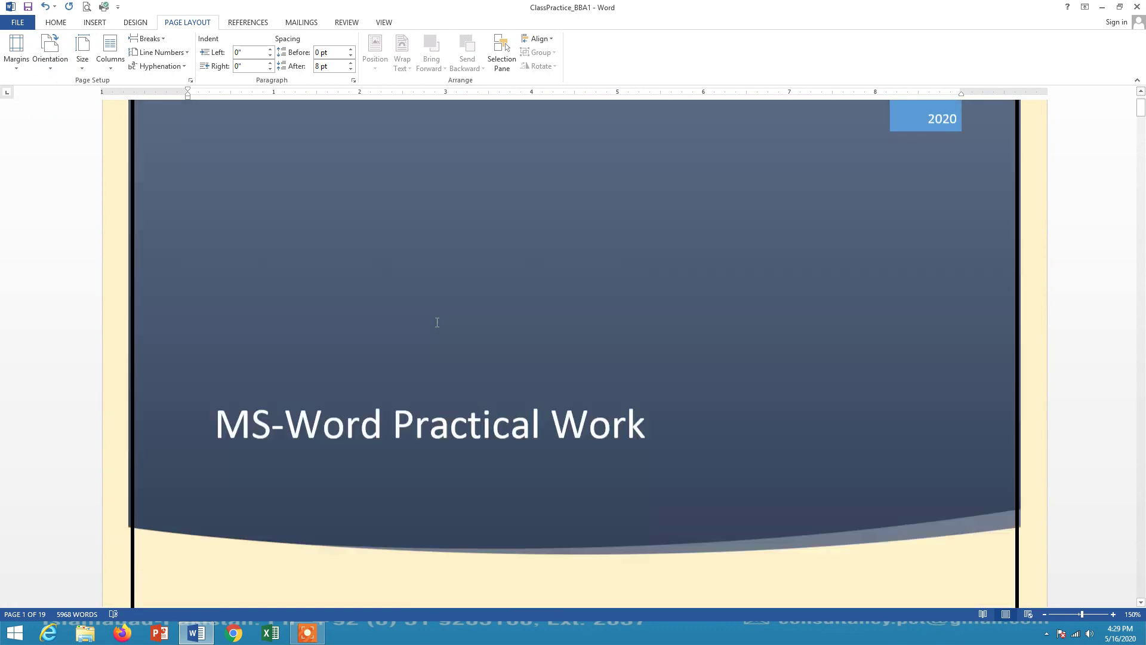
{"action": "scroll", "coordinate": [437, 322], "scroll_direction": "up", "scroll_amount": 2}
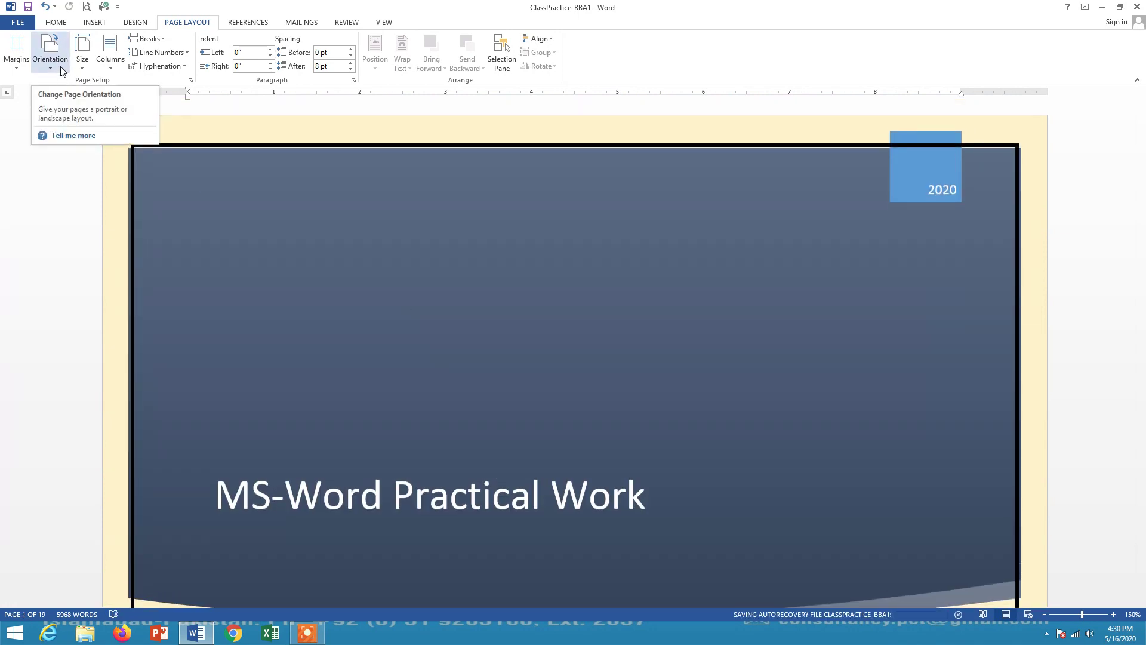
Set the document's page orientation back to Portrait.
{"action": "left_click", "coordinate": [61, 73]}
{"action": "left_click", "coordinate": [64, 91]}
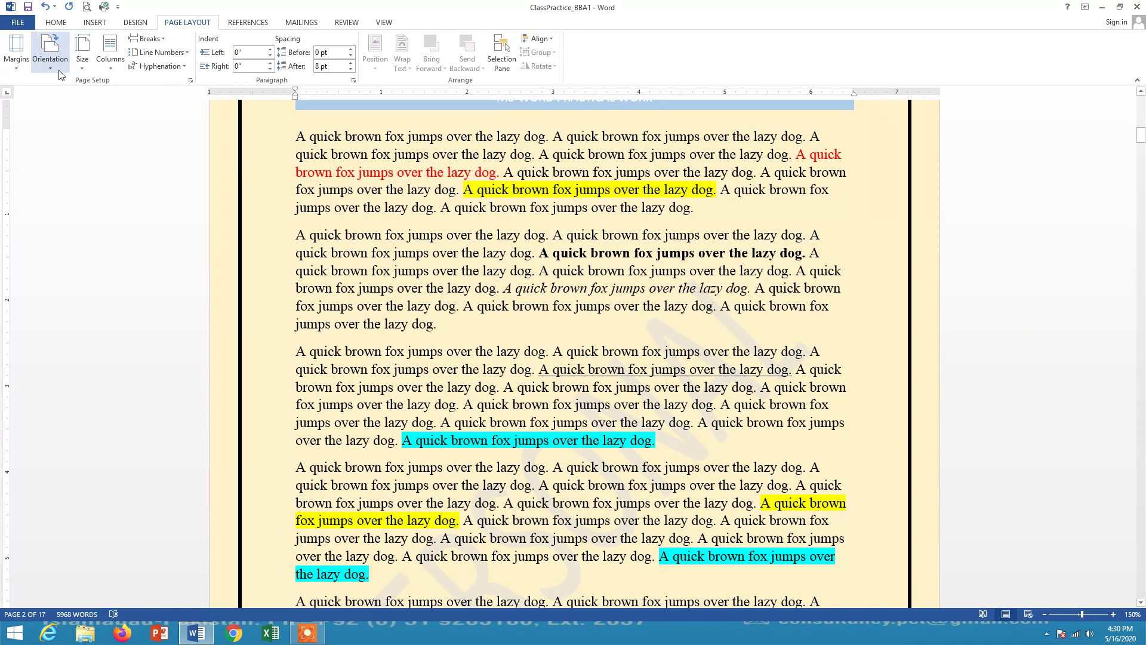
{"action": "left_click", "coordinate": [53, 74]}
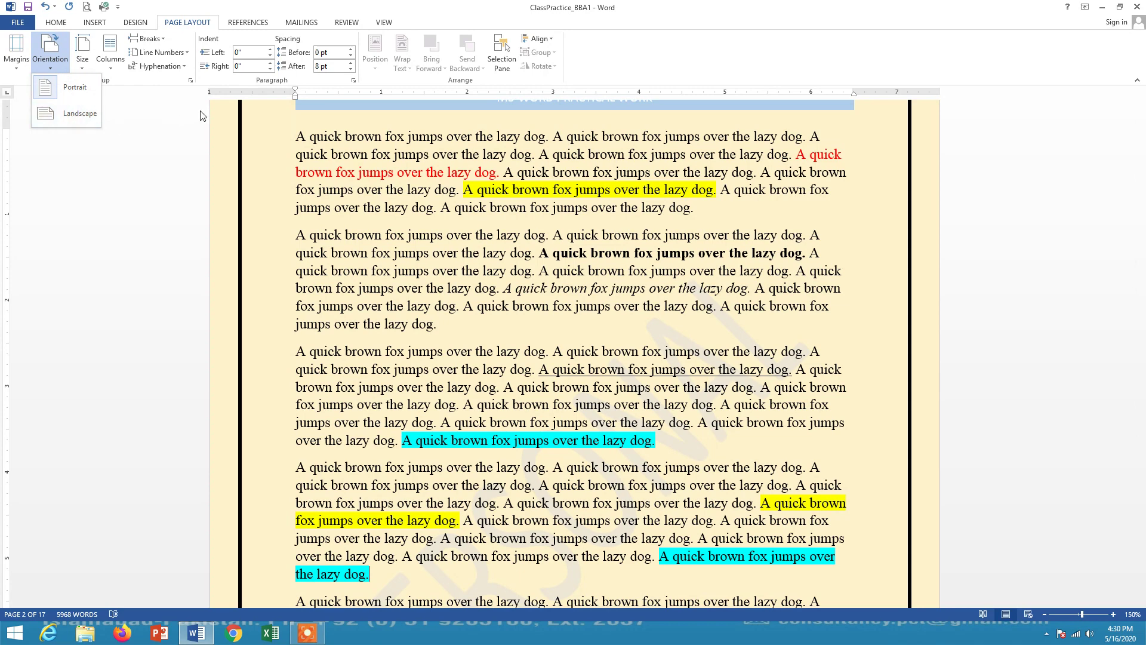
{"action": "left_click", "coordinate": [305, 121]}
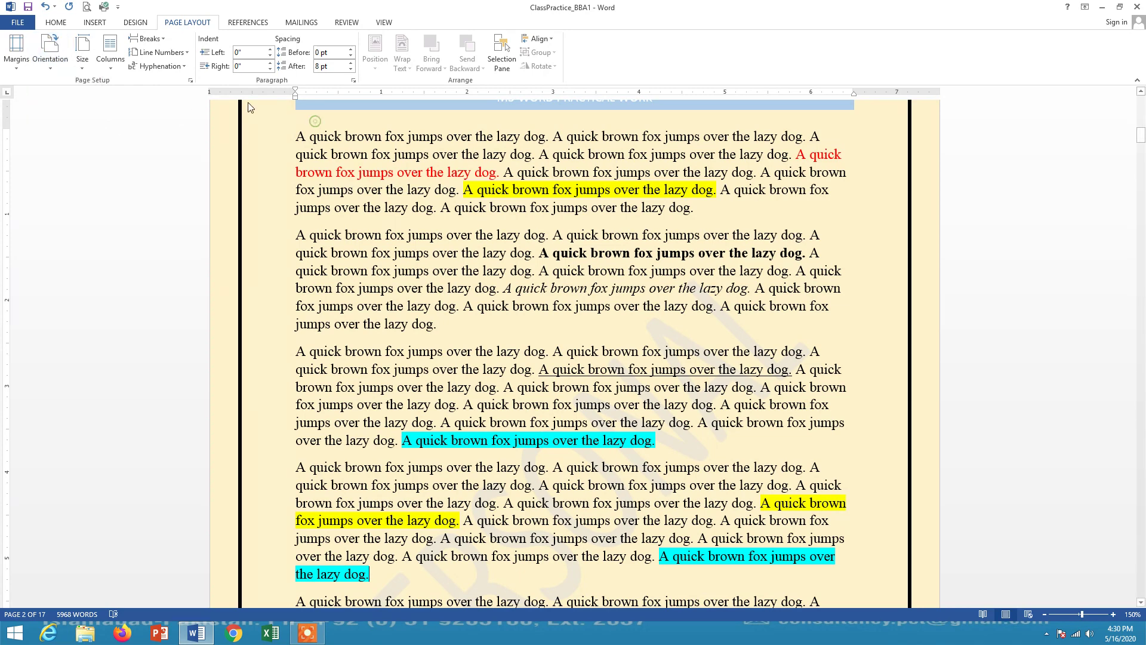
Set the document's paper size to Legal, 8.5" x 14".
{"action": "left_click", "coordinate": [84, 71]}
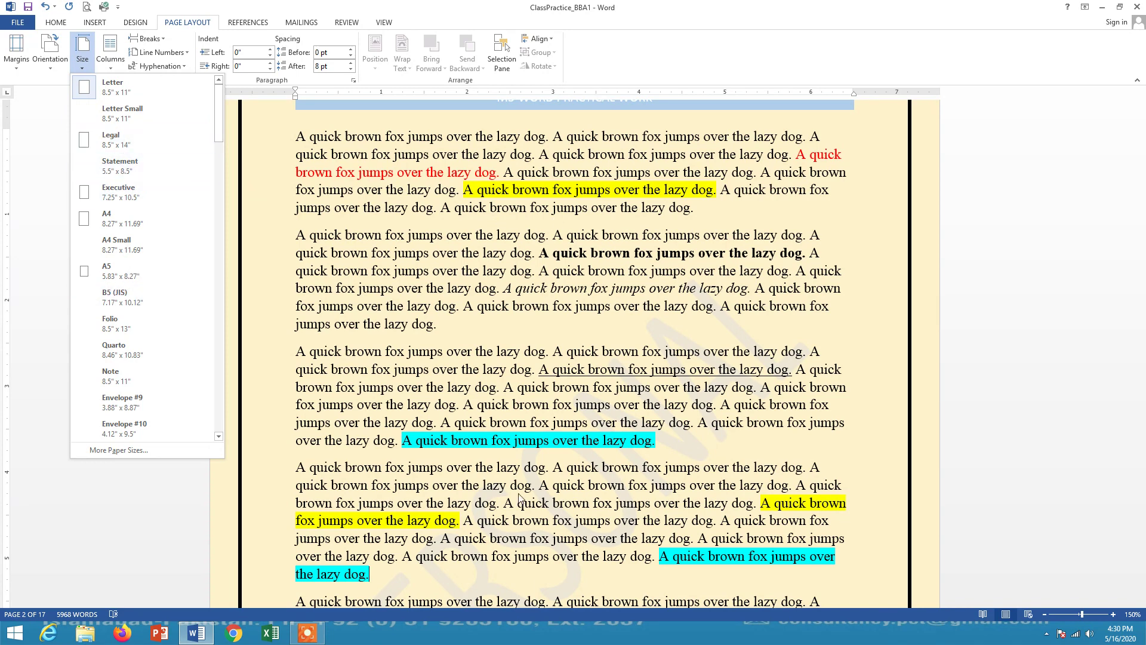
{"action": "left_click", "coordinate": [120, 143]}
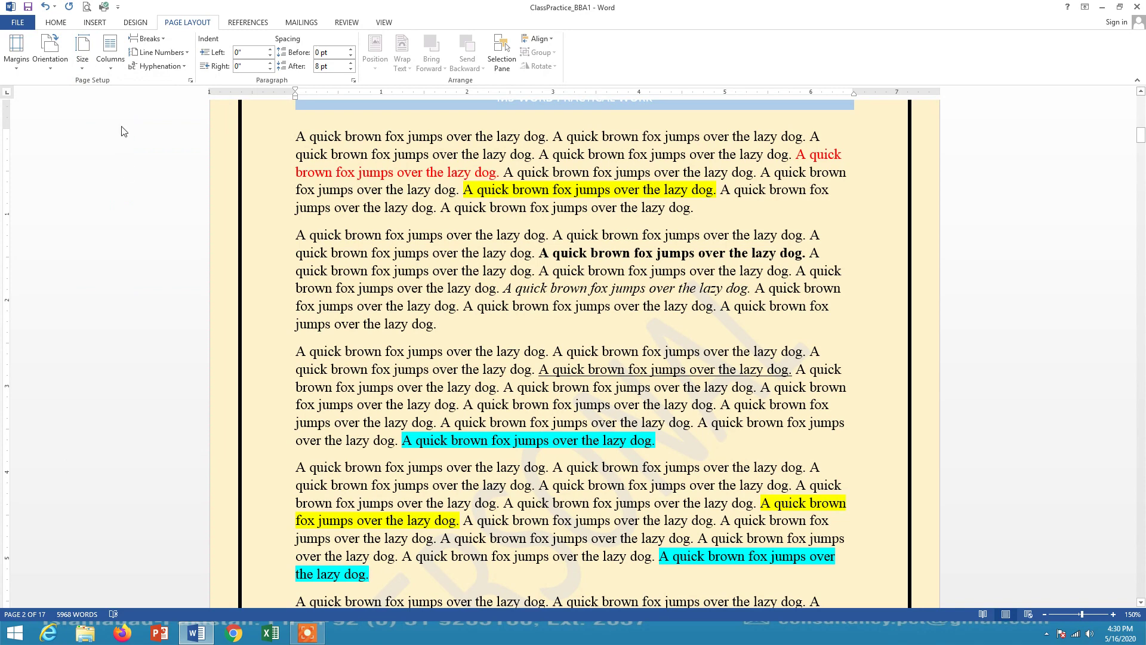
{"action": "left_click", "coordinate": [83, 61]}
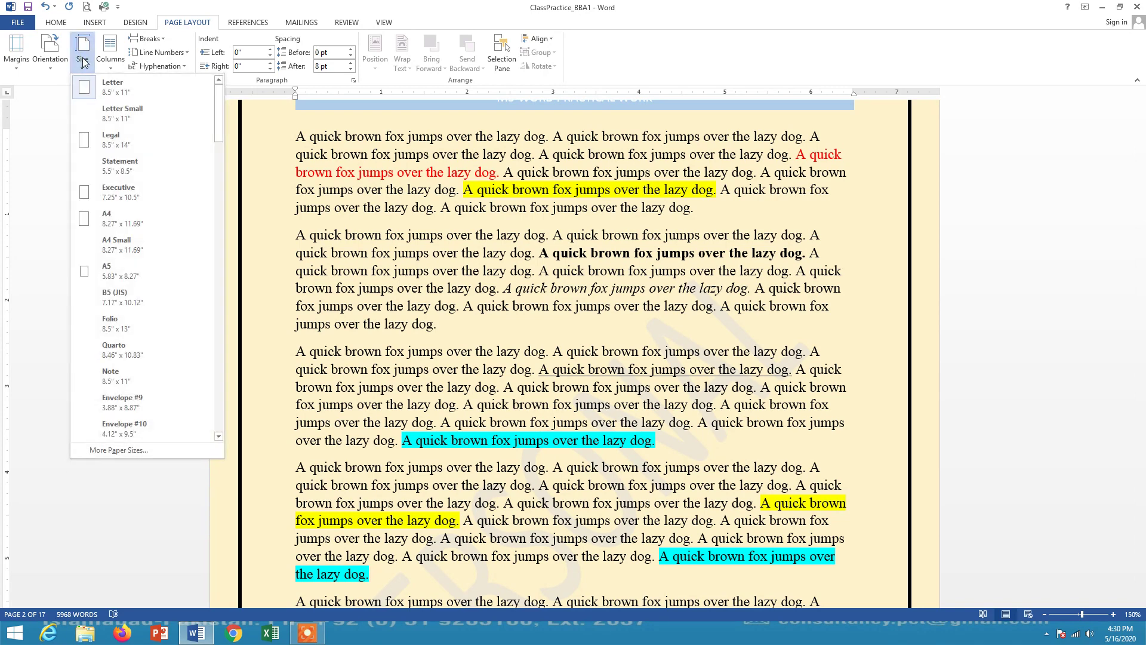
{"action": "left_click", "coordinate": [129, 142]}
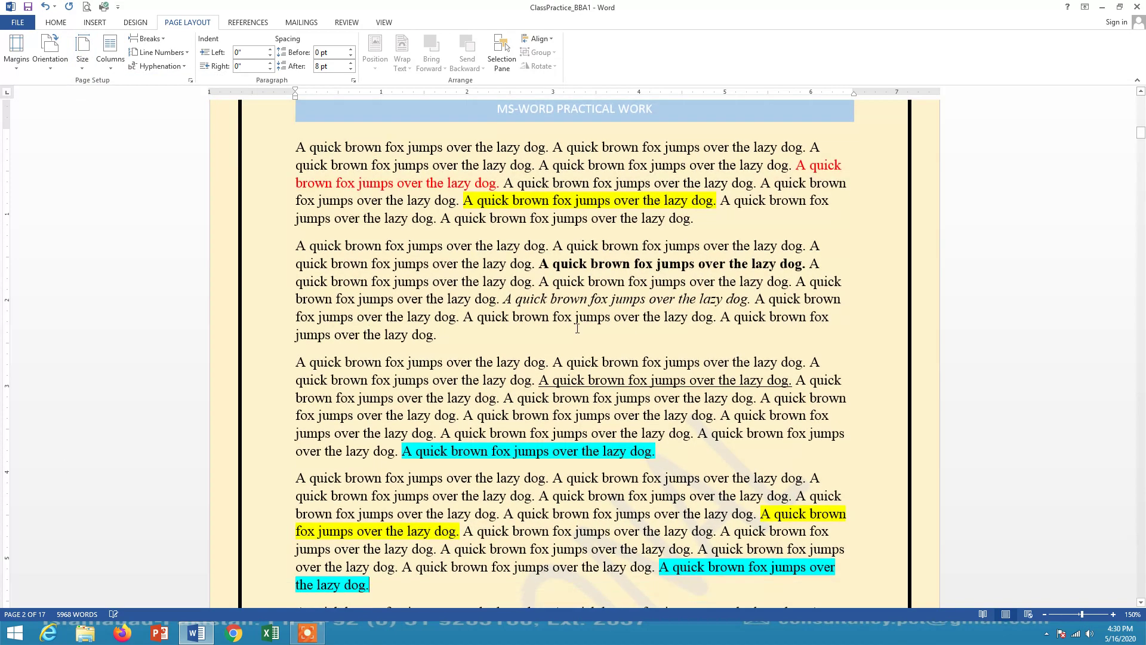
Set the document's paper size to A4, 8.27" x 11.69", and check the cover and text pages.
{"action": "scroll", "coordinate": [541, 381], "scroll_direction": "down", "scroll_amount": 9}
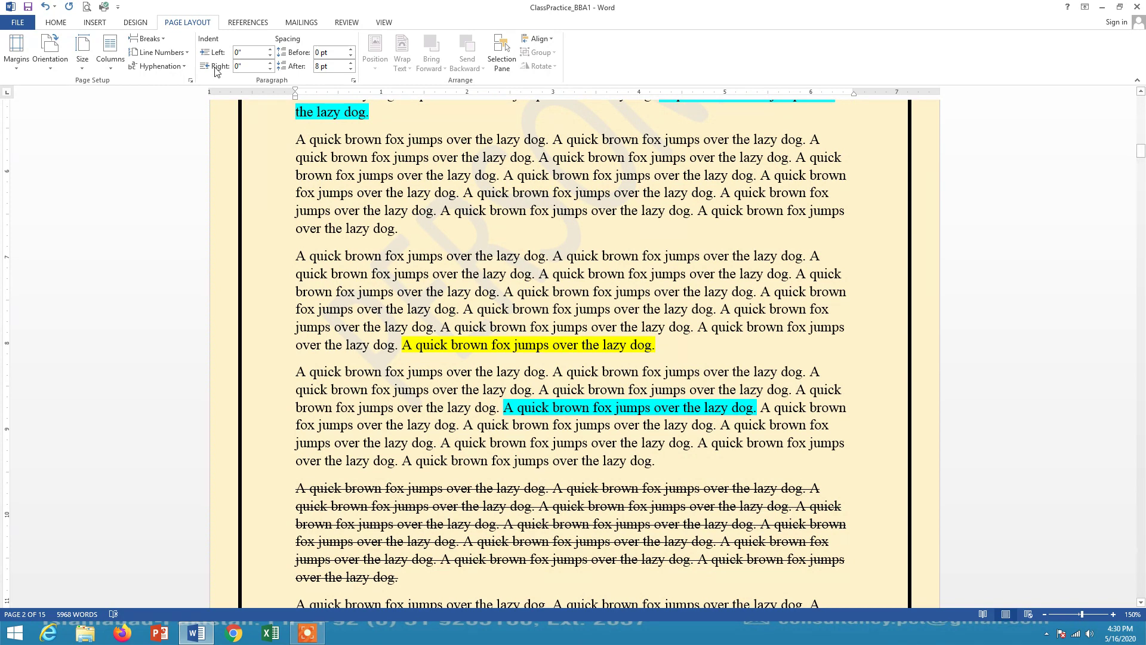
{"action": "left_click", "coordinate": [83, 52]}
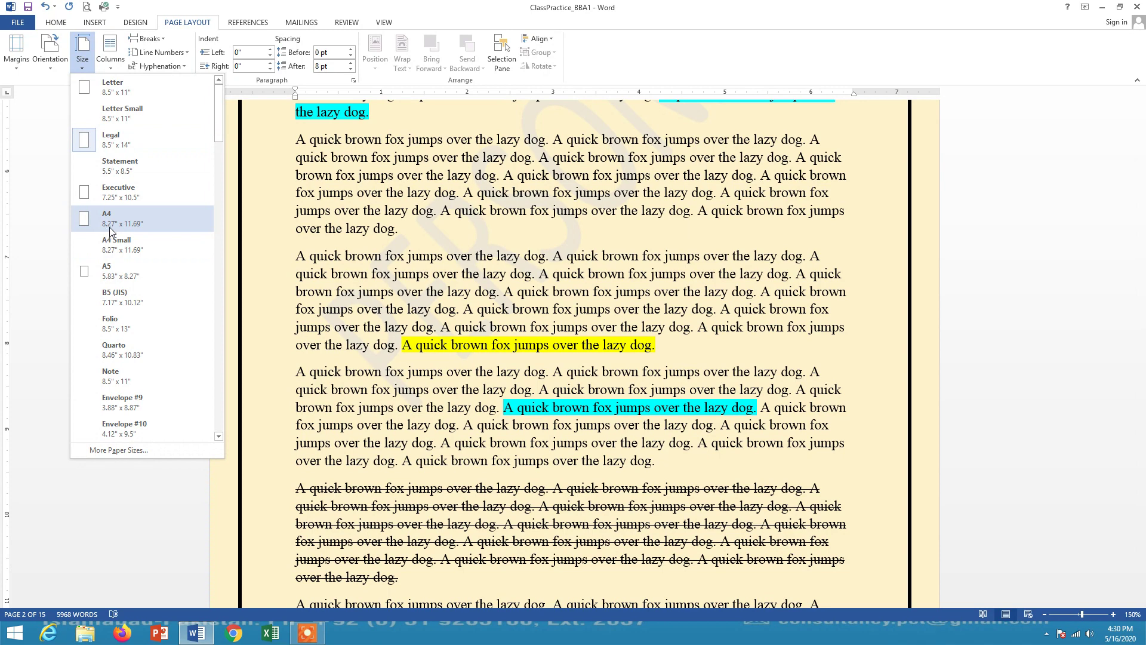
{"action": "left_click", "coordinate": [141, 229]}
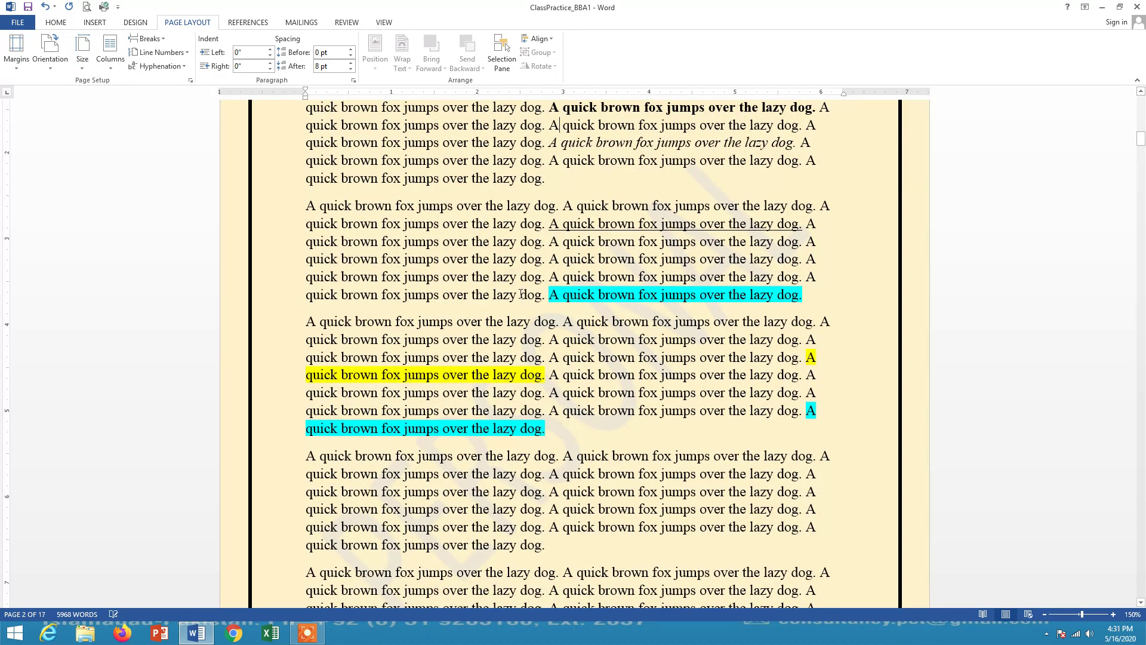
{"action": "scroll", "coordinate": [640, 369], "scroll_direction": "up", "scroll_amount": 9}
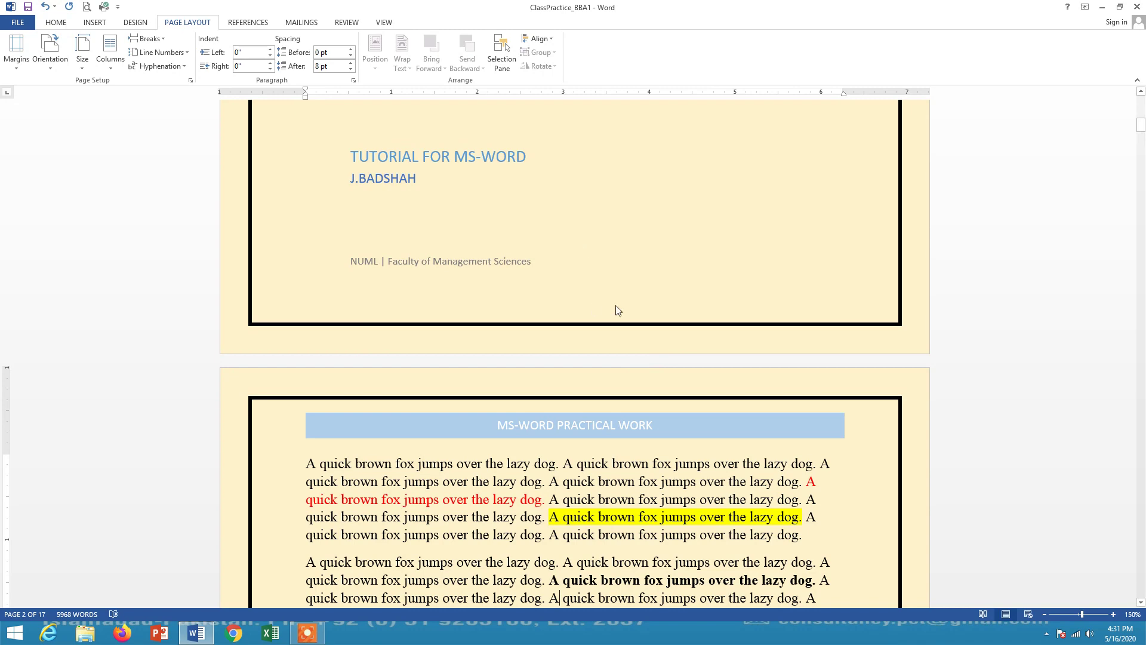
{"action": "scroll", "coordinate": [632, 297], "scroll_direction": "up", "scroll_amount": 3}
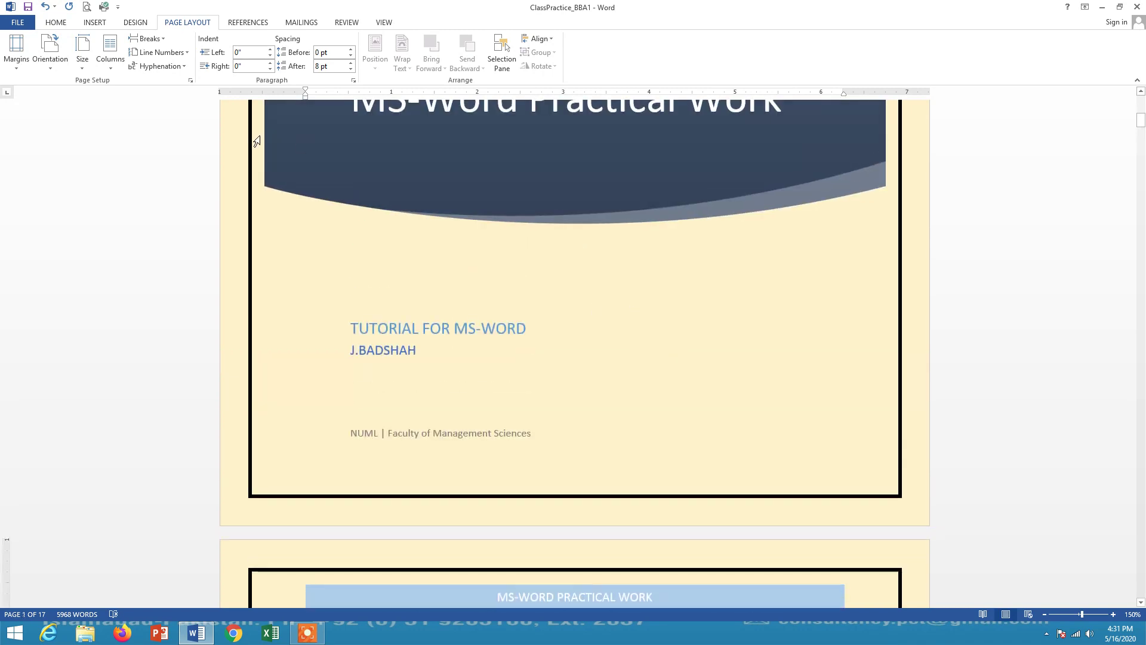
{"action": "scroll", "coordinate": [291, 158], "scroll_direction": "down", "scroll_amount": 4}
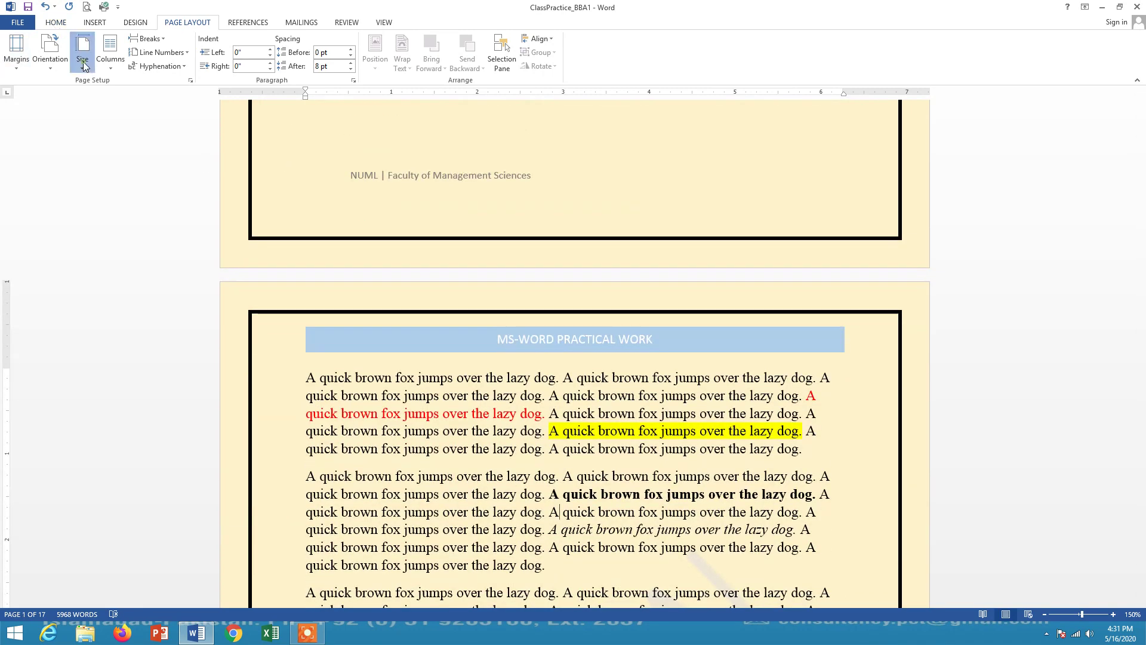
{"action": "left_click", "coordinate": [83, 54]}
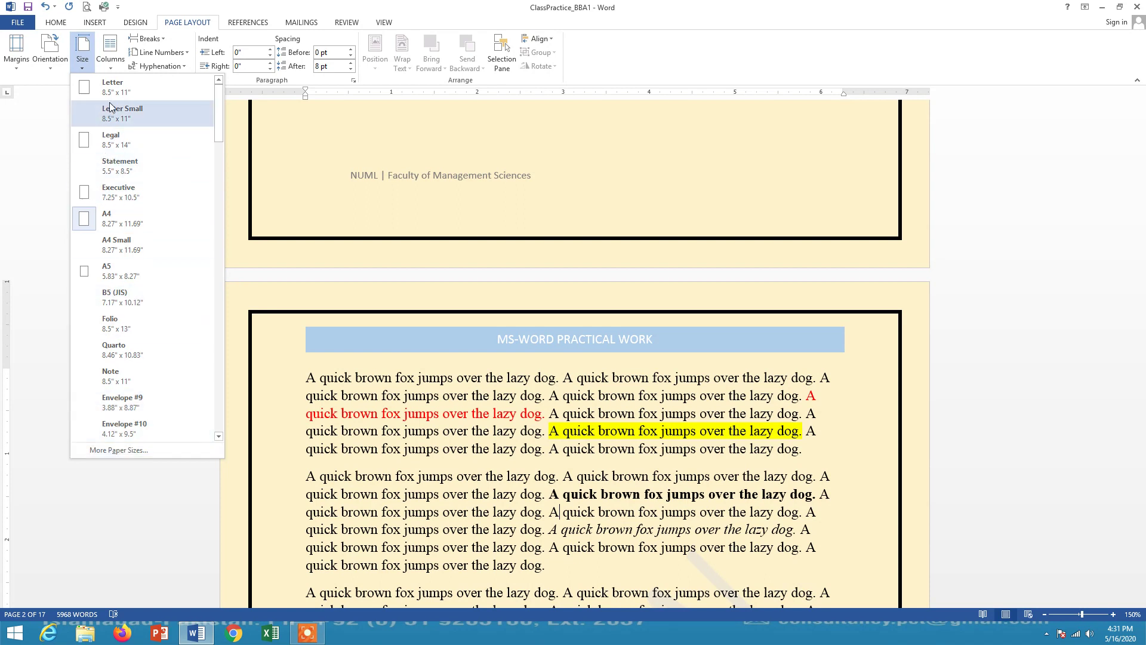
{"action": "left_click", "coordinate": [87, 66]}
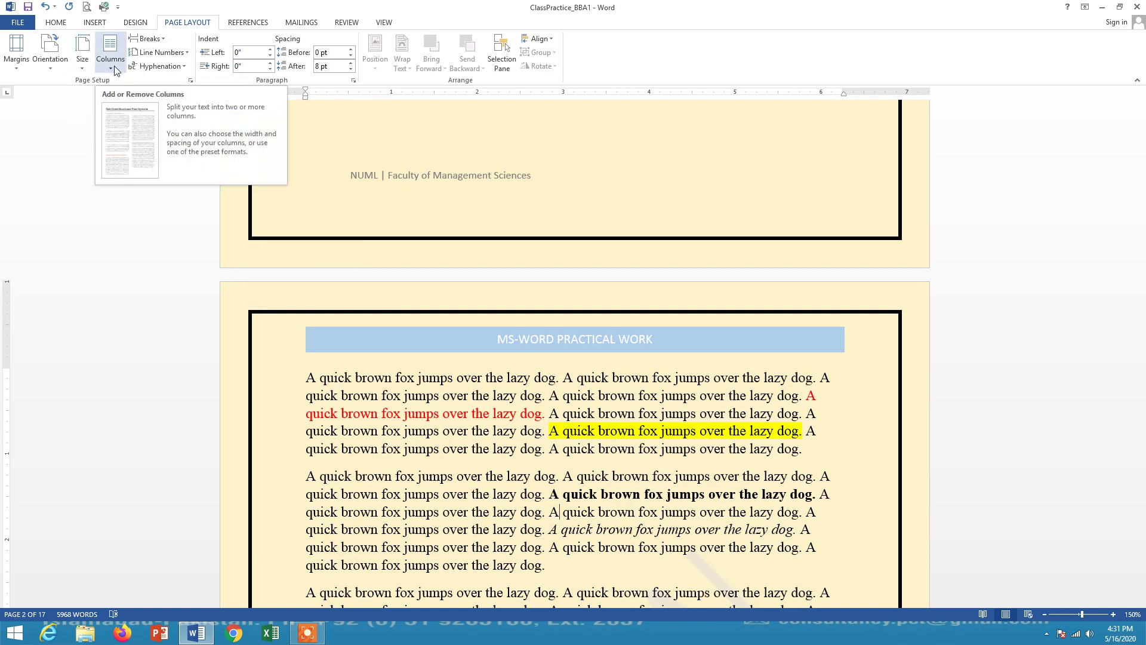
Try the two-column layout on the document text and check how it flows across the following pages.
{"action": "left_click", "coordinate": [114, 67]}
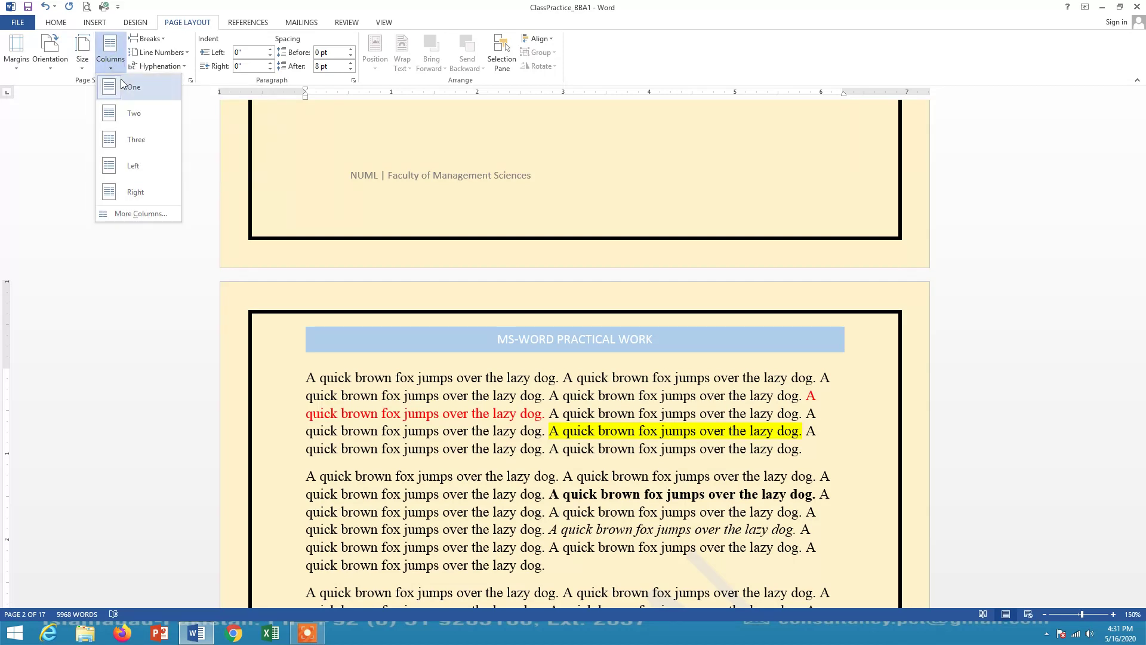
{"action": "left_click", "coordinate": [133, 113]}
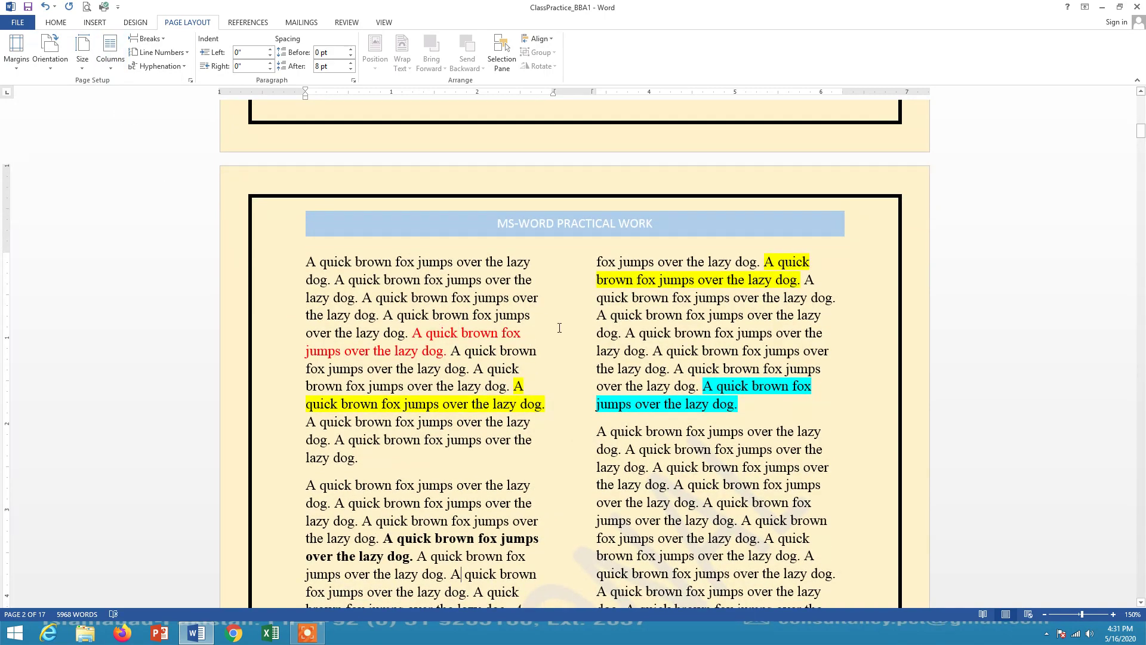
{"action": "scroll", "coordinate": [558, 340], "scroll_direction": "down", "scroll_amount": 10}
{"action": "scroll", "coordinate": [559, 328], "scroll_direction": "down", "scroll_amount": 20}
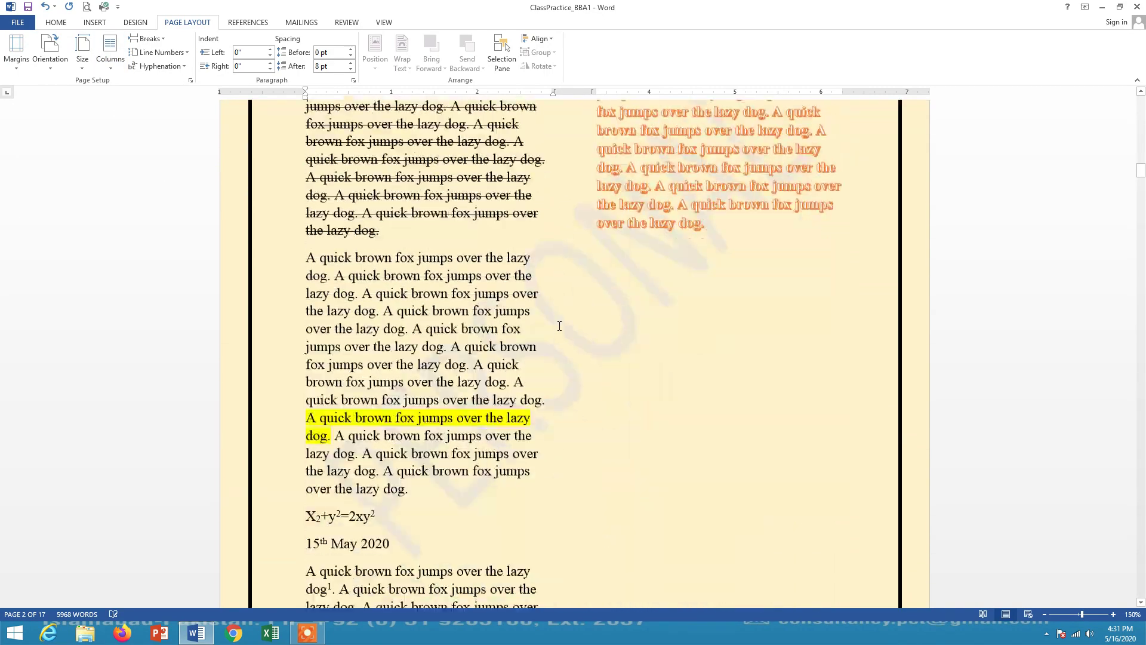
{"action": "scroll", "coordinate": [559, 327], "scroll_direction": "down", "scroll_amount": 20}
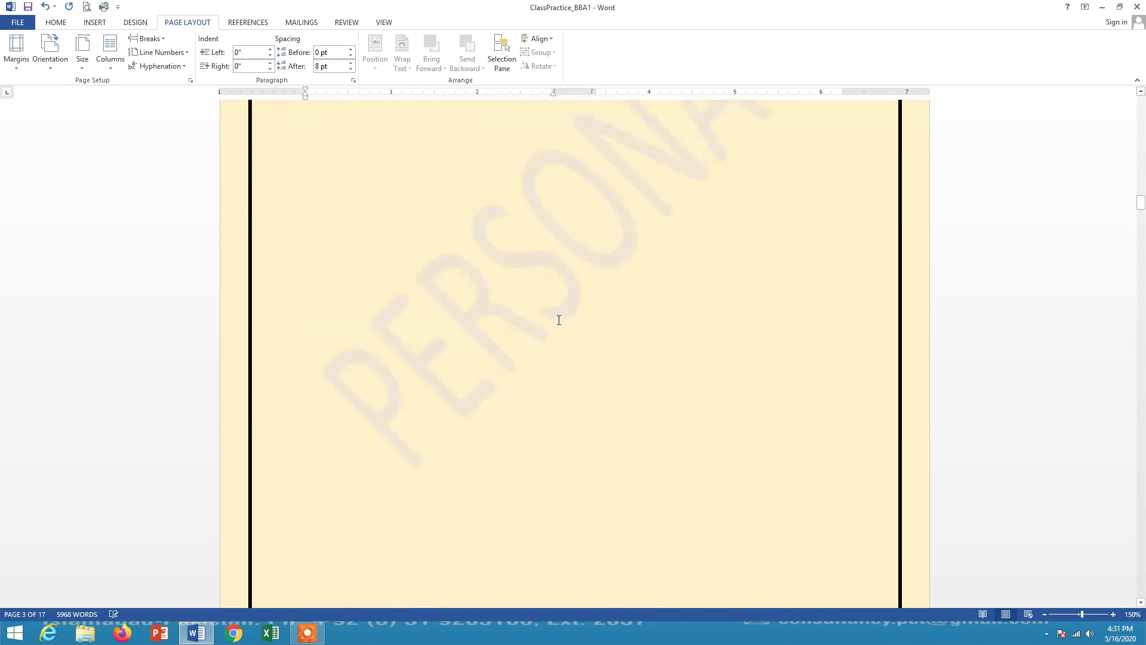
{"action": "scroll", "coordinate": [559, 327], "scroll_direction": "down", "scroll_amount": 20}
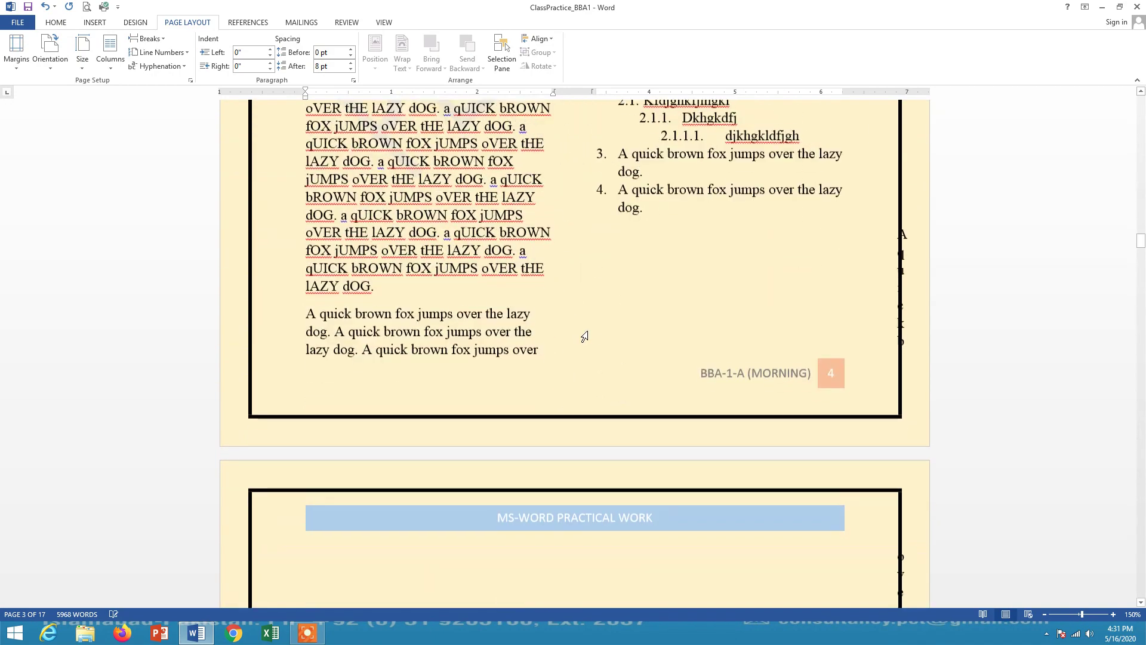
Try the Three, Left and Right column presets on the document text.
{"action": "left_click", "coordinate": [131, 58]}
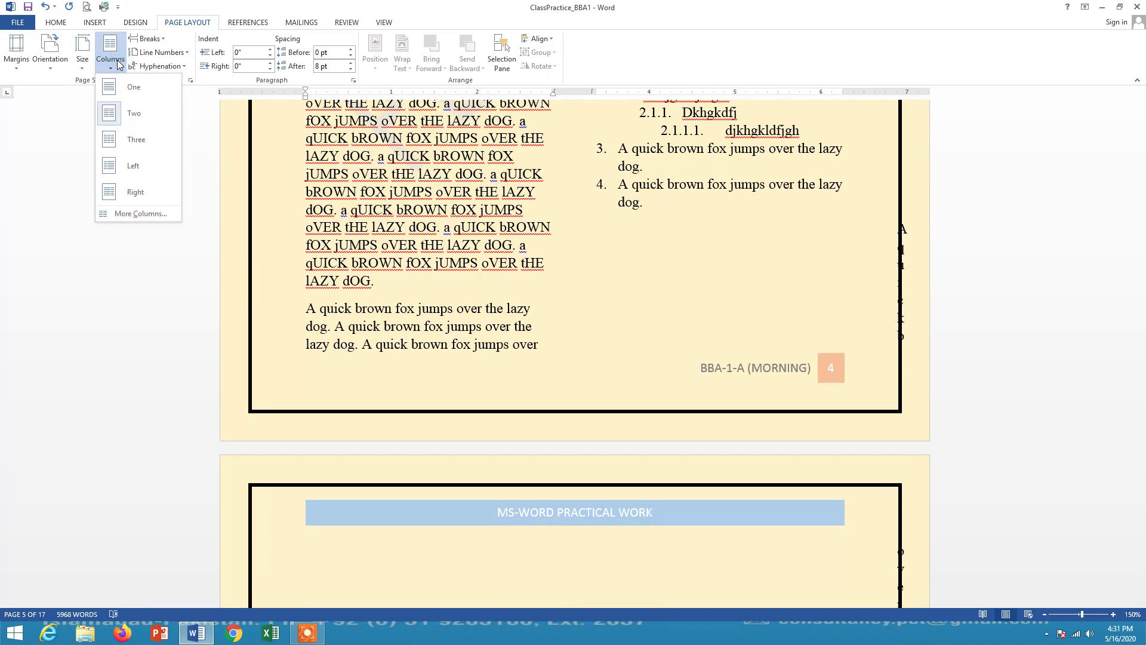
{"action": "left_click", "coordinate": [125, 141]}
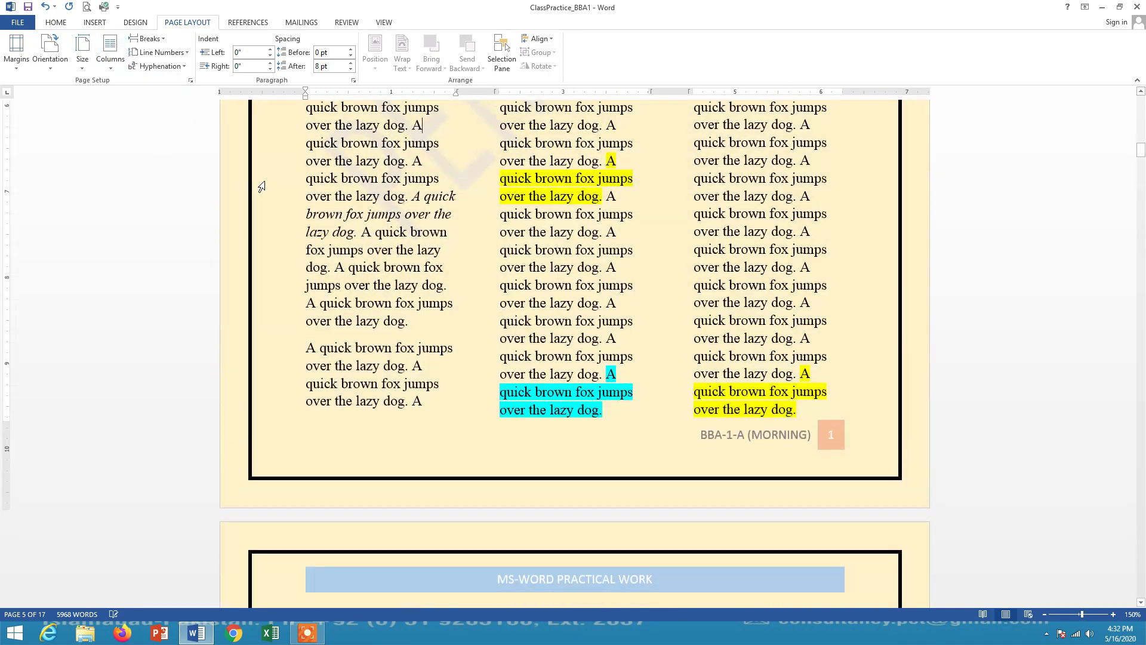
{"action": "left_click", "coordinate": [109, 54]}
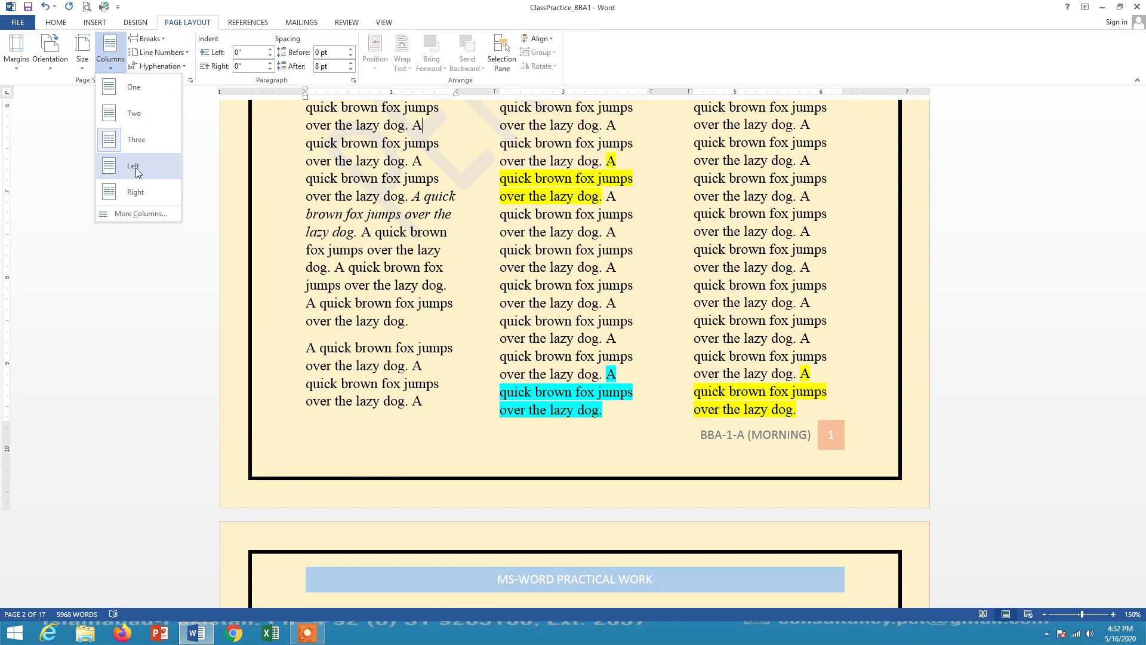
{"action": "left_click", "coordinate": [135, 168]}
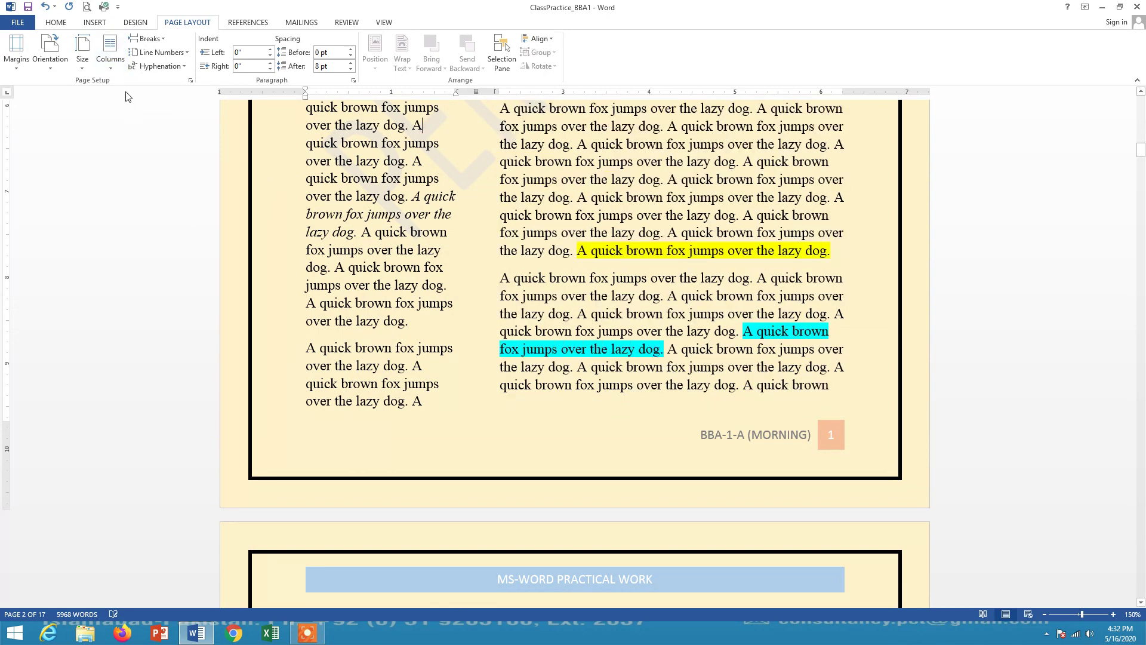
{"action": "left_click", "coordinate": [108, 70]}
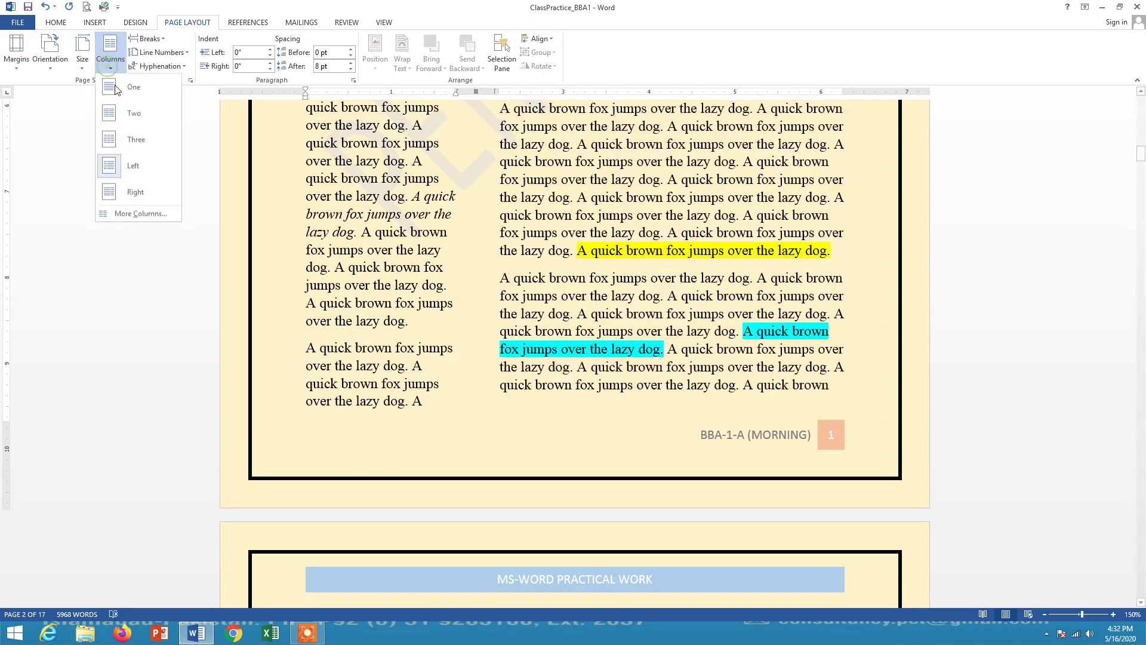
{"action": "left_click", "coordinate": [141, 192]}
Review the detailed column settings for number, width and spacing, leaving them without changes.
{"action": "left_click", "coordinate": [110, 63]}
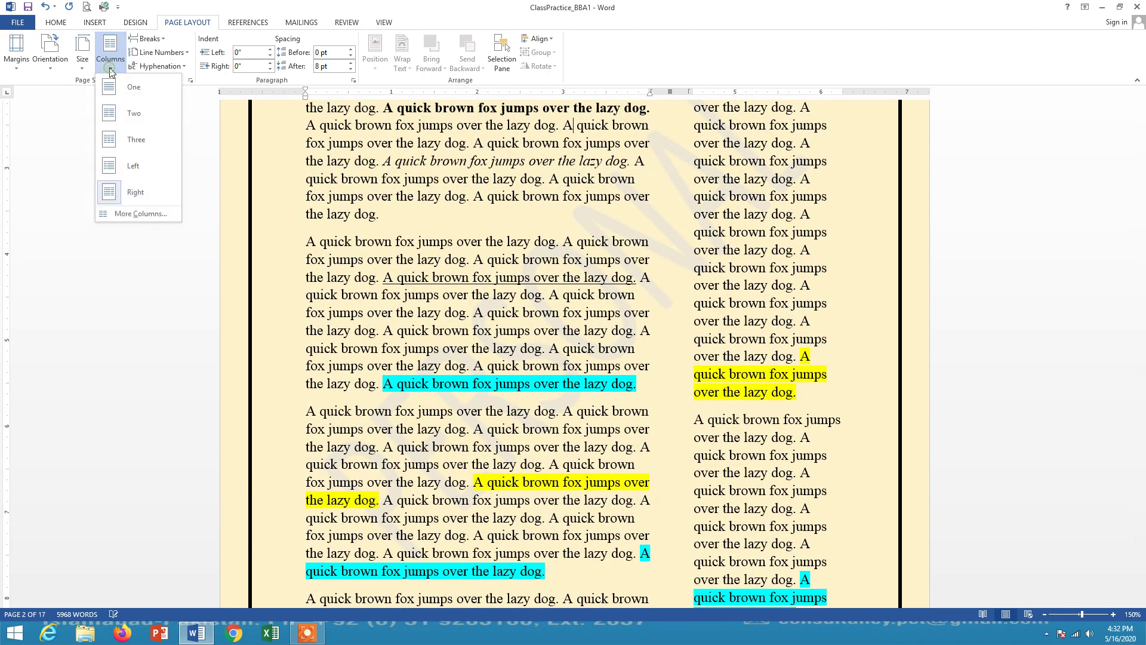
{"action": "left_click", "coordinate": [133, 213]}
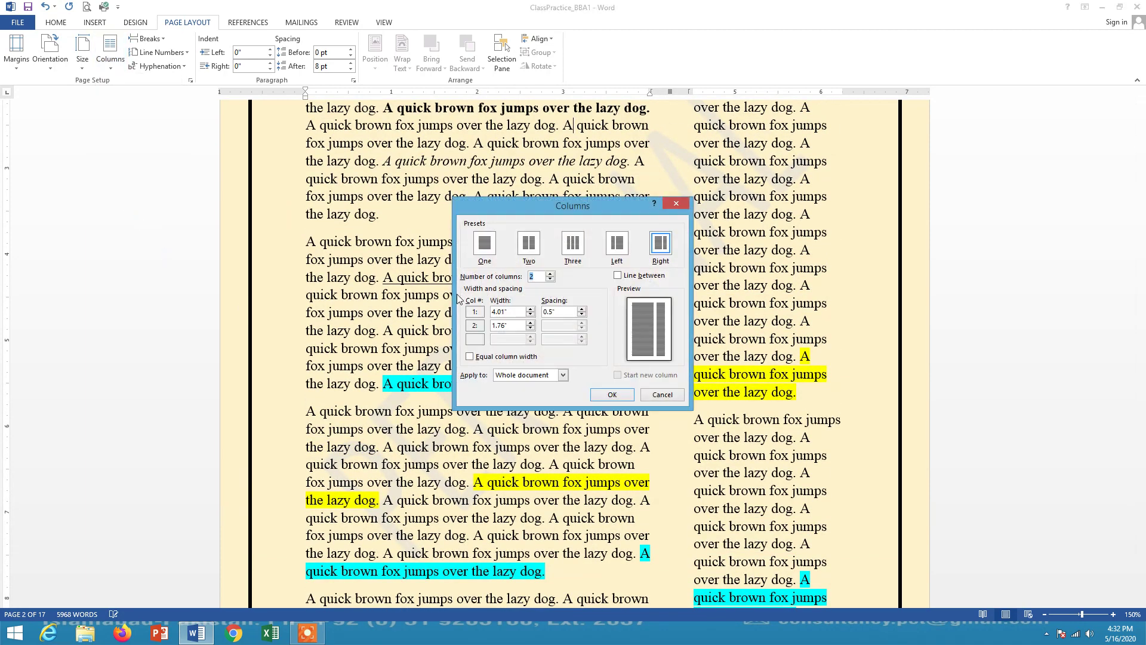
{"action": "left_click", "coordinate": [662, 394]}
Try the three-column layout once more, and return the document text to a single column.
{"action": "left_click", "coordinate": [110, 51]}
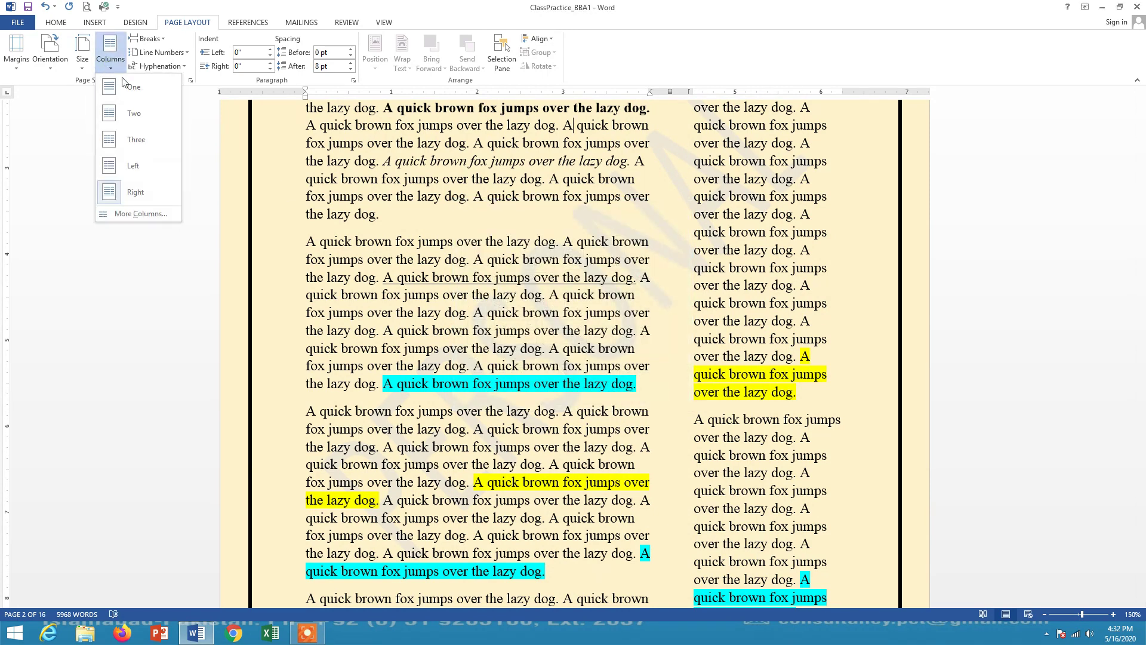
{"action": "left_click", "coordinate": [134, 140]}
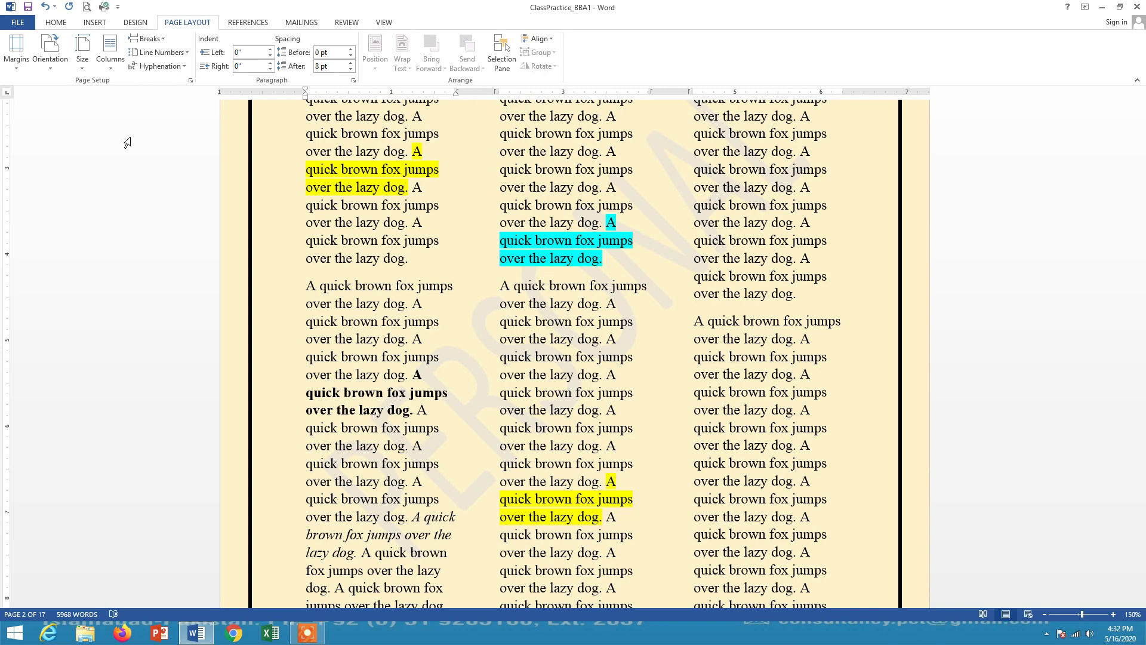
{"action": "left_click", "coordinate": [110, 53]}
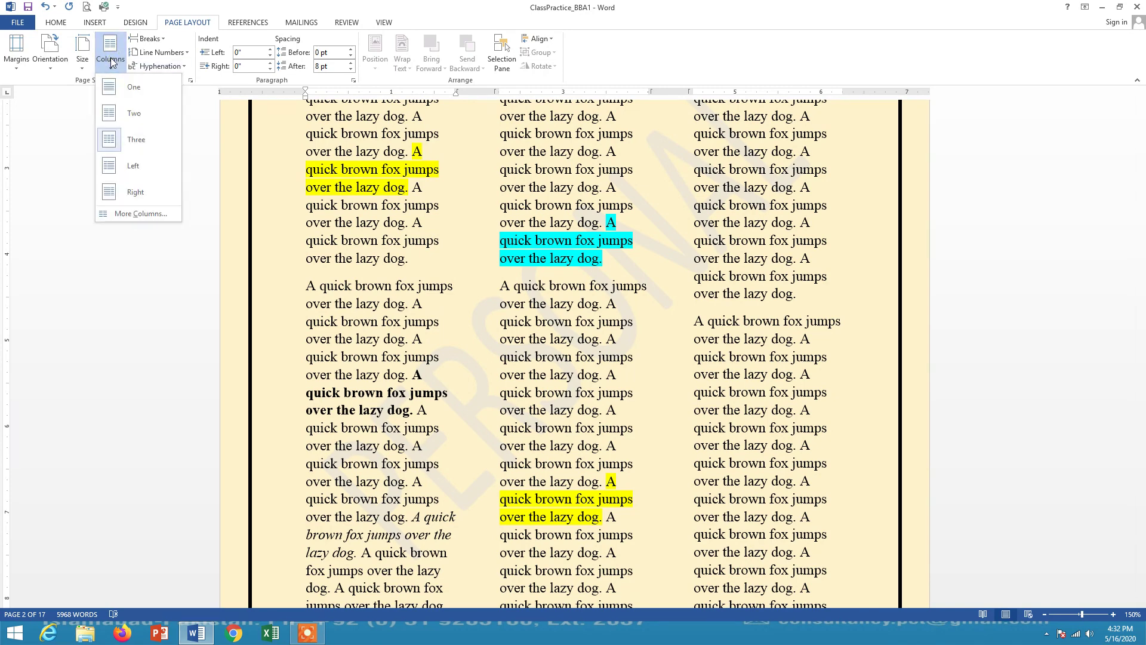
{"action": "left_click", "coordinate": [130, 89]}
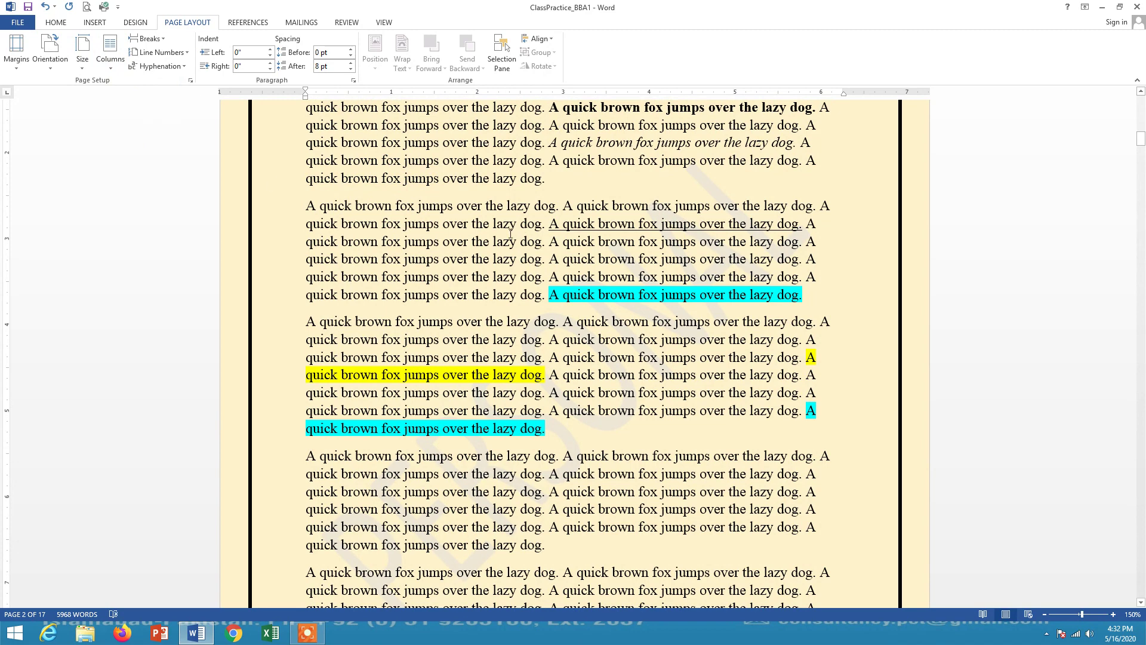
Examine the available page break and section break types, and compare them with the Page Break insert command.
{"action": "left_click", "coordinate": [149, 39]}
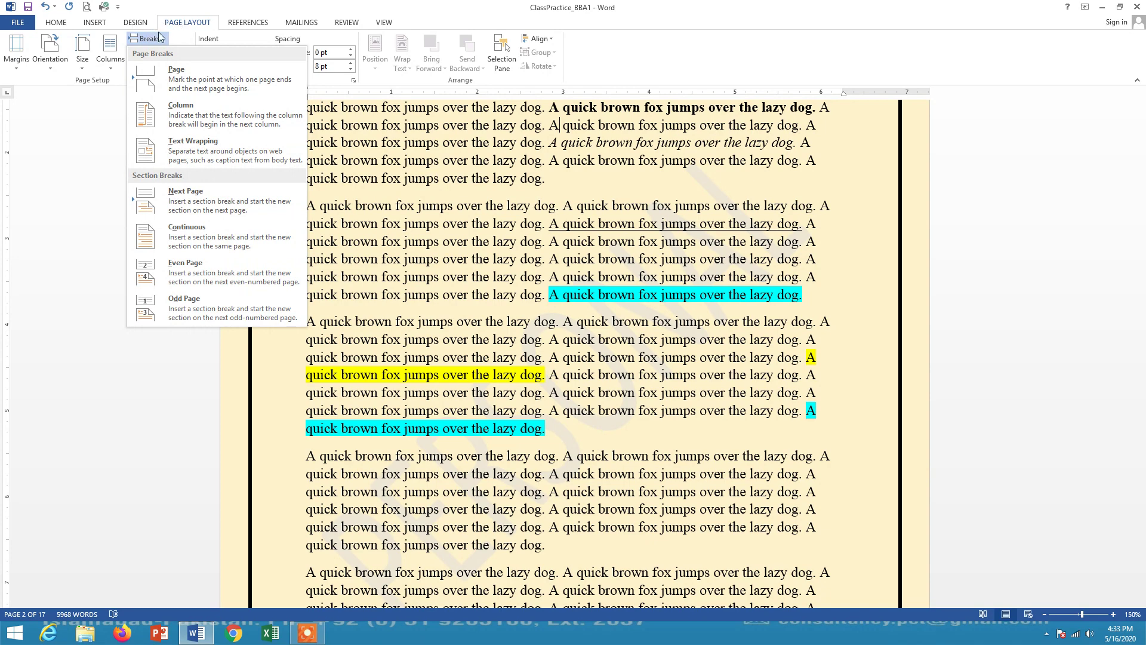
{"action": "left_click", "coordinate": [161, 38]}
{"action": "left_click", "coordinate": [96, 25]}
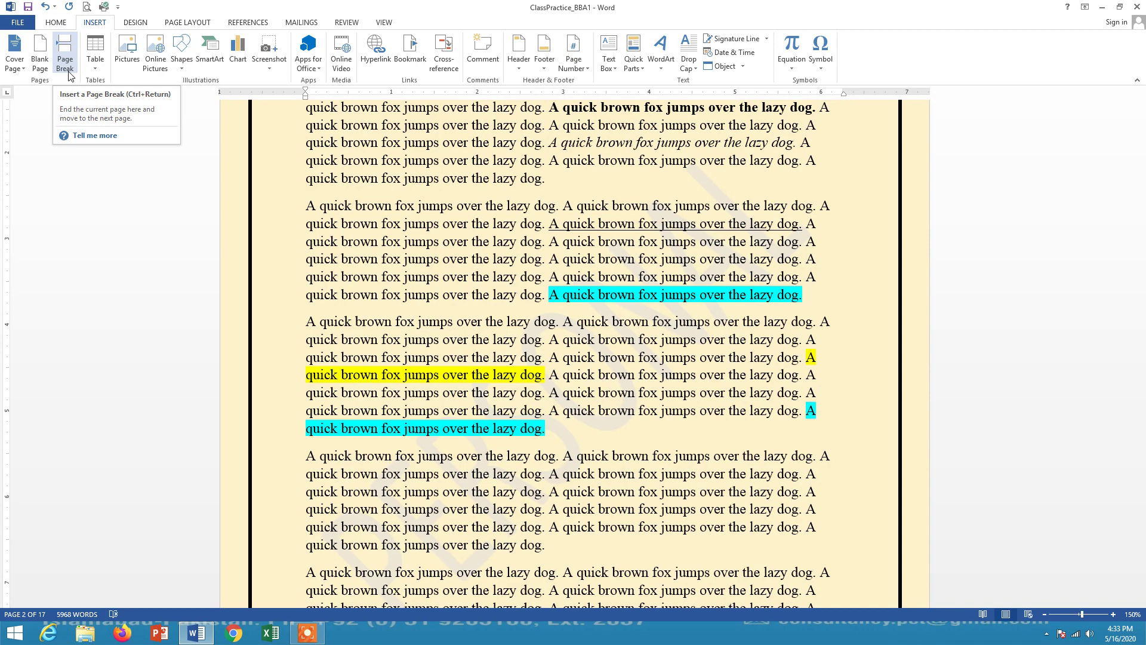
{"action": "left_click", "coordinate": [175, 25]}
{"action": "left_click", "coordinate": [146, 38]}
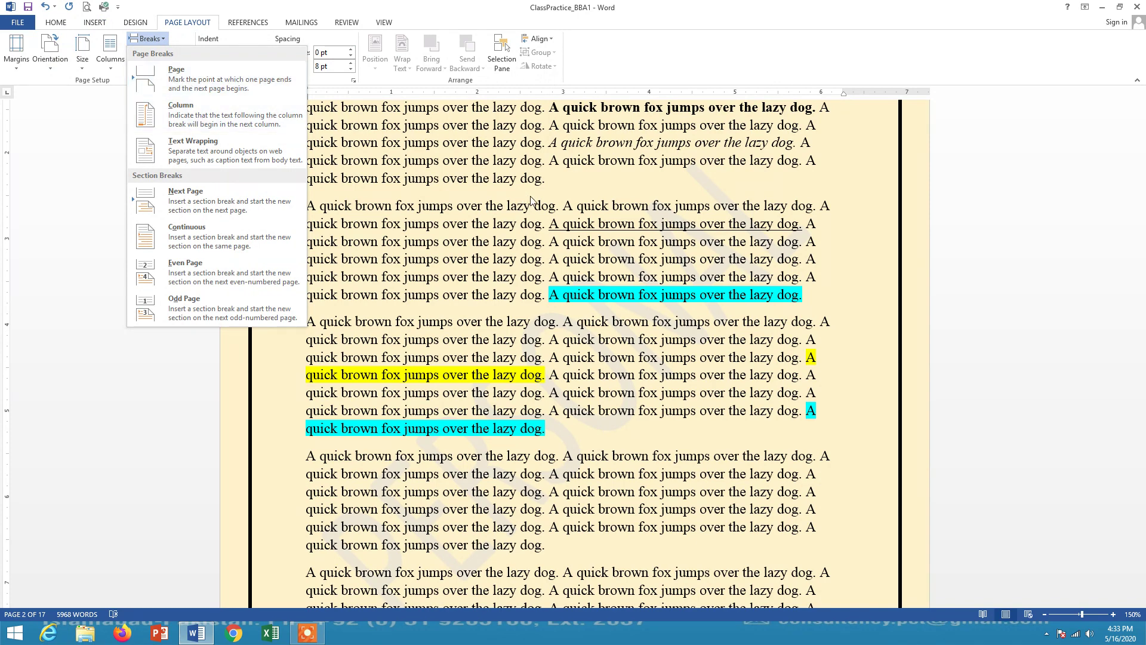
{"action": "left_click", "coordinate": [543, 452]}
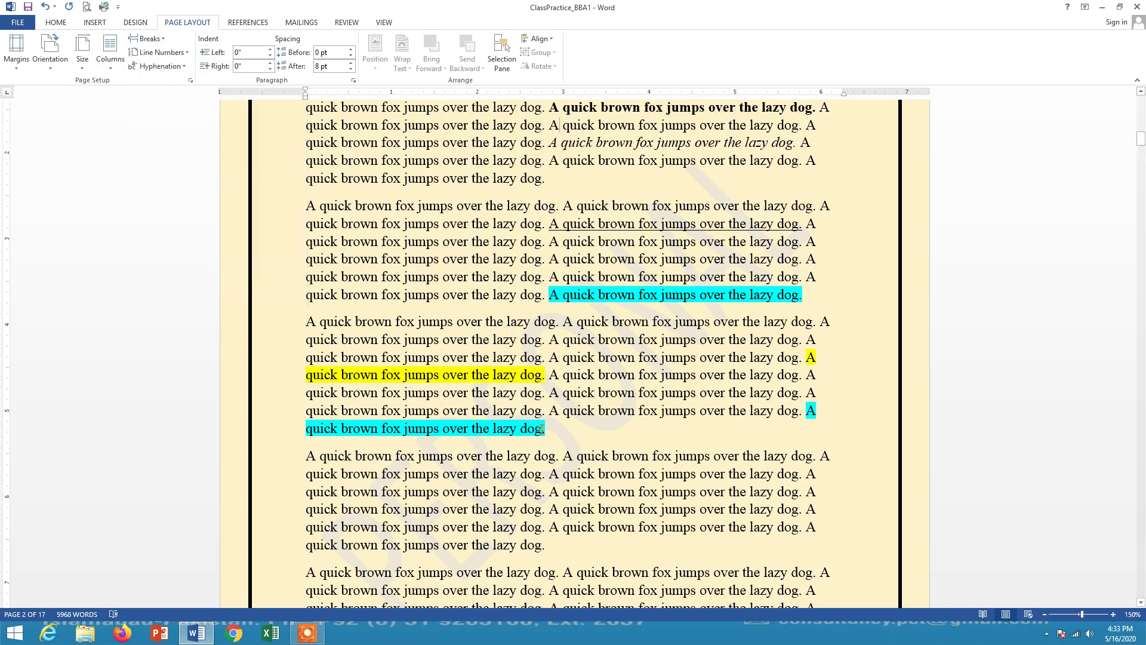
Select the paragraphs around the turquoise-highlighted sentence as possible break positions, and examine the section break options.
{"action": "left_click", "coordinate": [547, 431]}
{"action": "left_click_drag", "start_coordinate": [547, 432], "coordinate": [323, 319]}
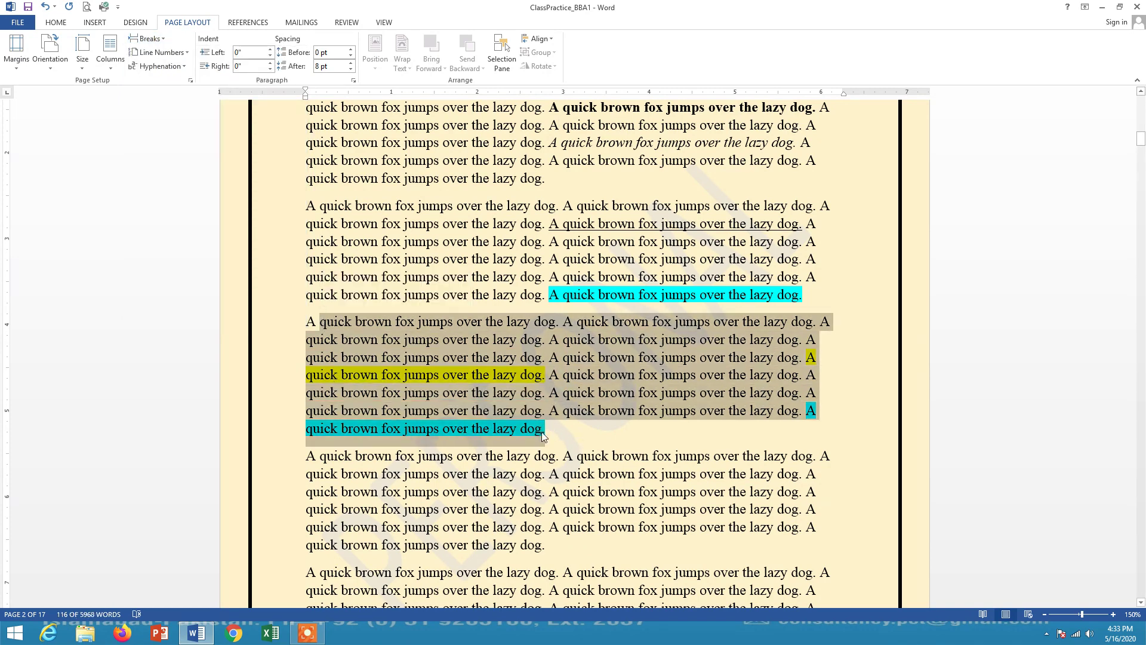
{"action": "left_click_drag", "start_coordinate": [306, 460], "coordinate": [519, 545]}
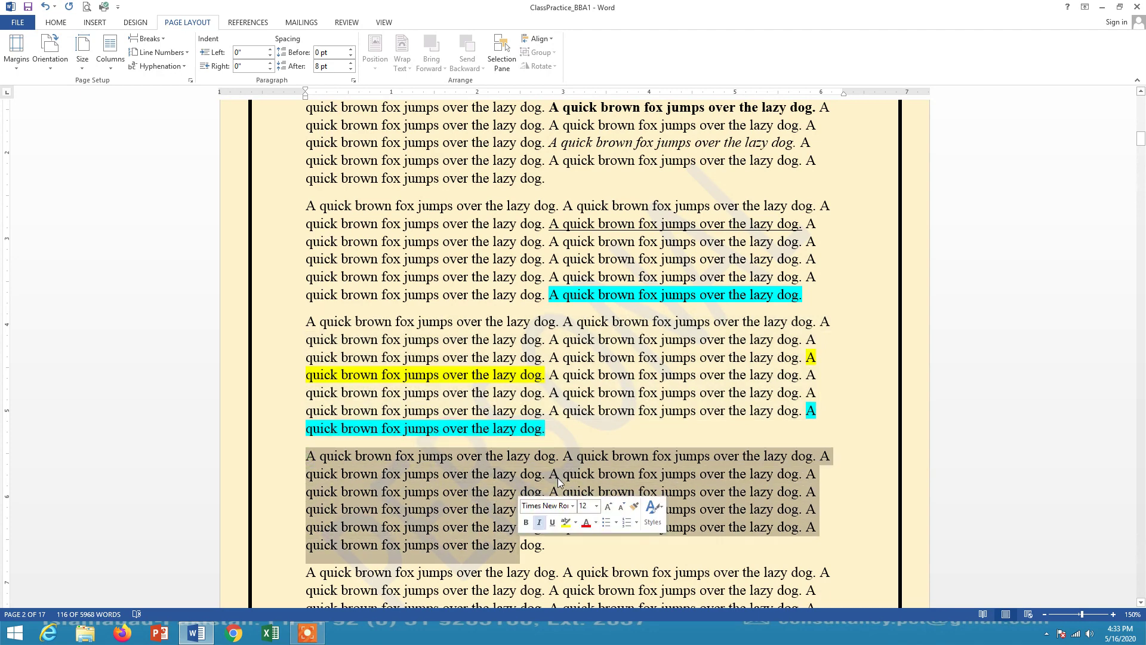
{"action": "left_click", "coordinate": [148, 38]}
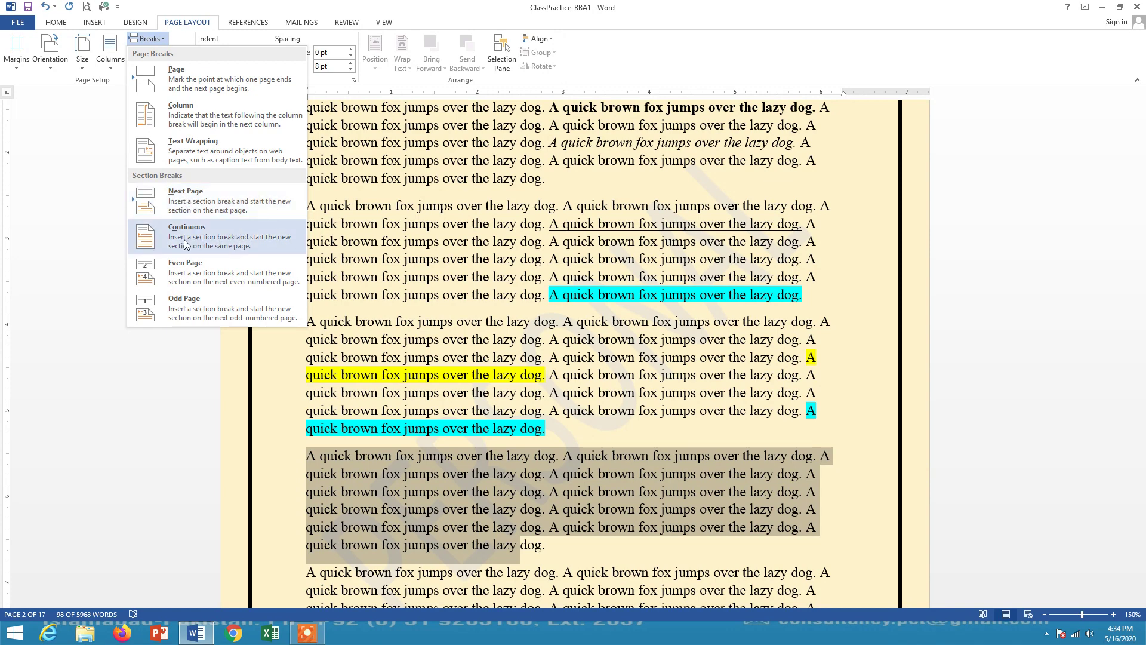
{"action": "left_click", "coordinate": [211, 212]}
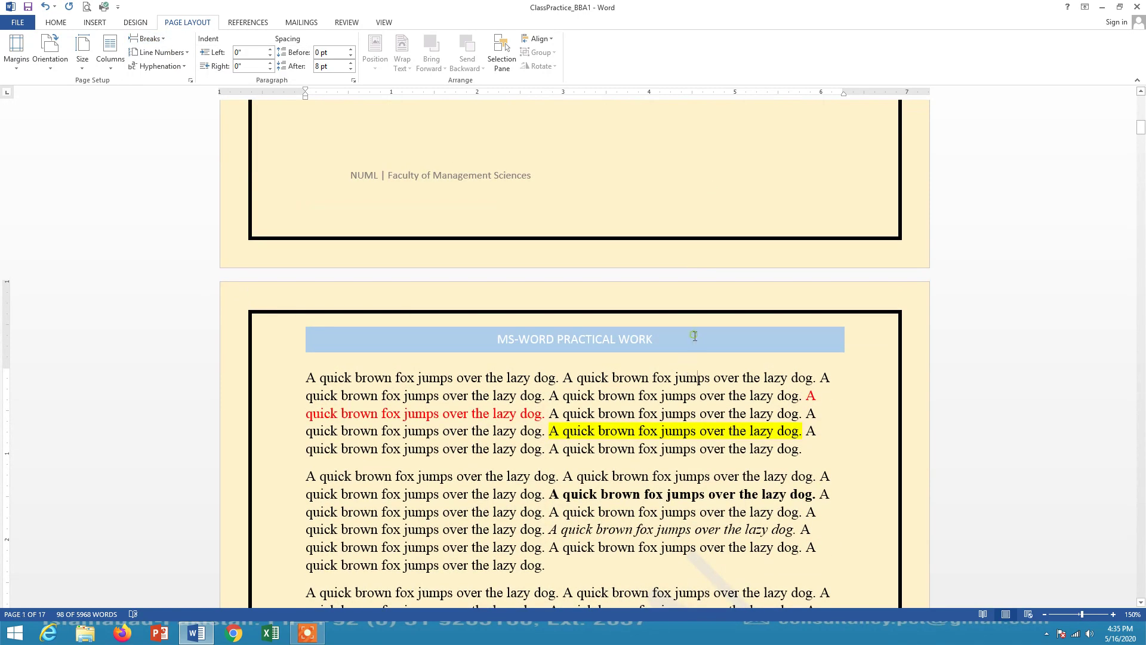
Open the page header for editing, and compare the first-page header and footer areas with those of the following page.
{"action": "double_click", "coordinate": [695, 335]}
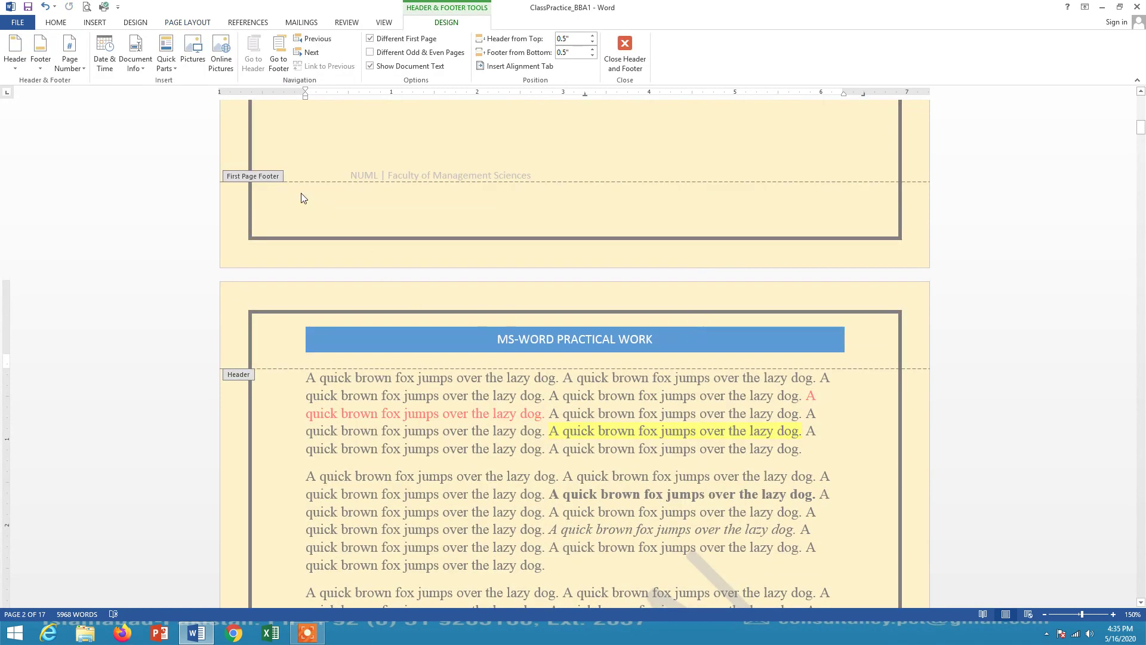
{"action": "scroll", "coordinate": [658, 307], "scroll_direction": "up", "scroll_amount": 7}
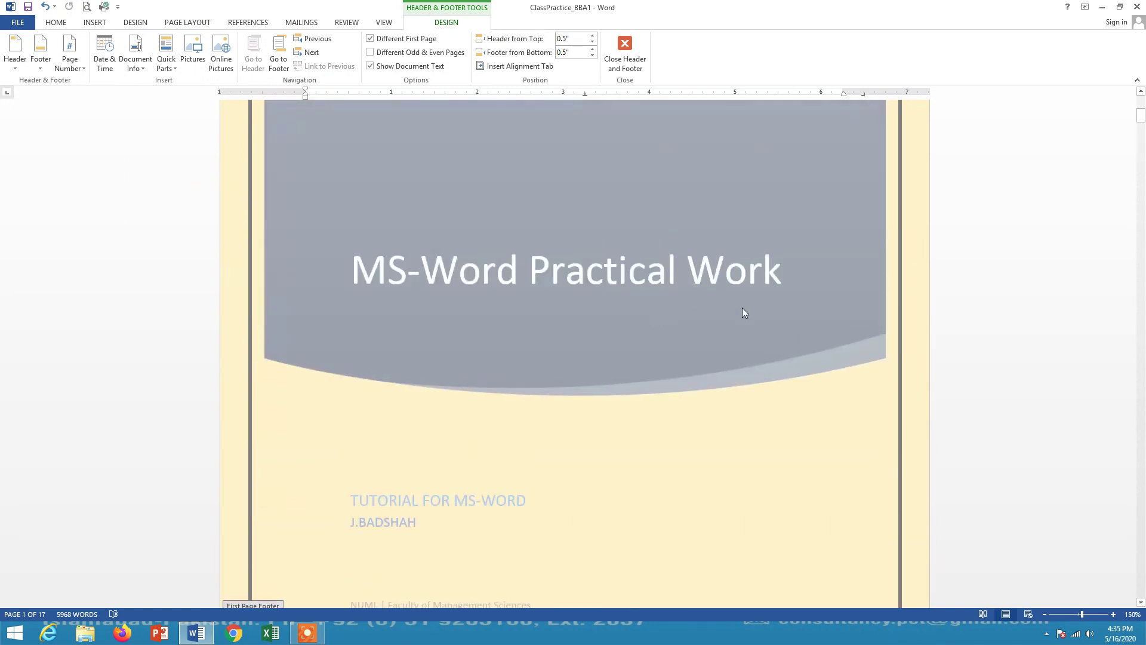
{"action": "scroll", "coordinate": [743, 307], "scroll_direction": "up", "scroll_amount": 5}
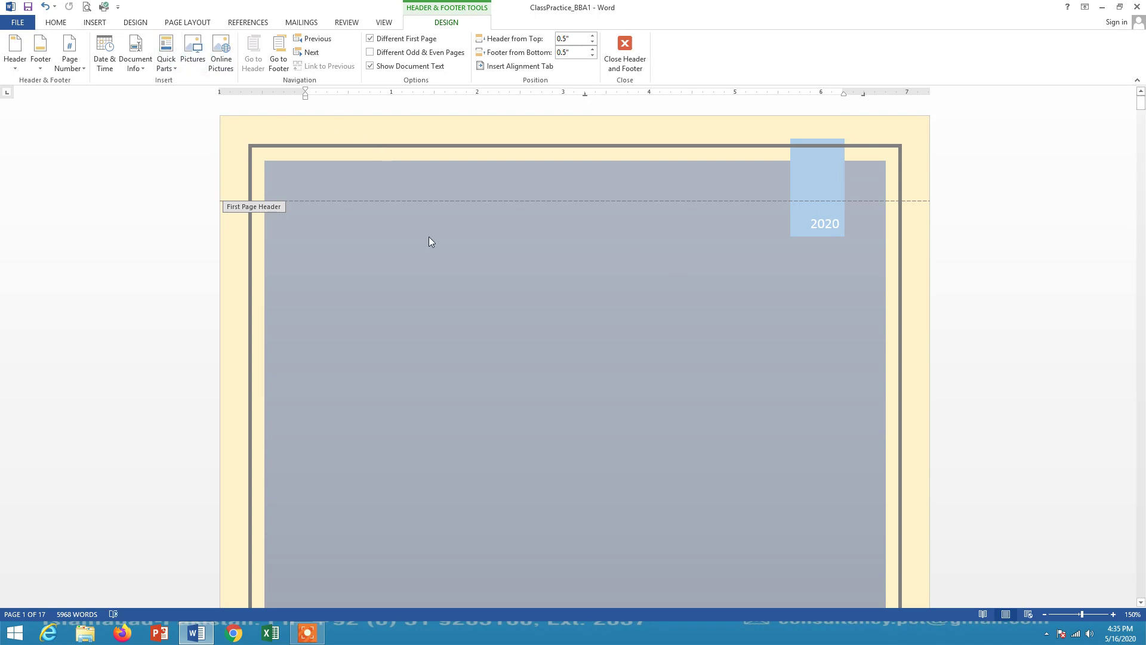
{"action": "scroll", "coordinate": [429, 237], "scroll_direction": "down", "scroll_amount": 10}
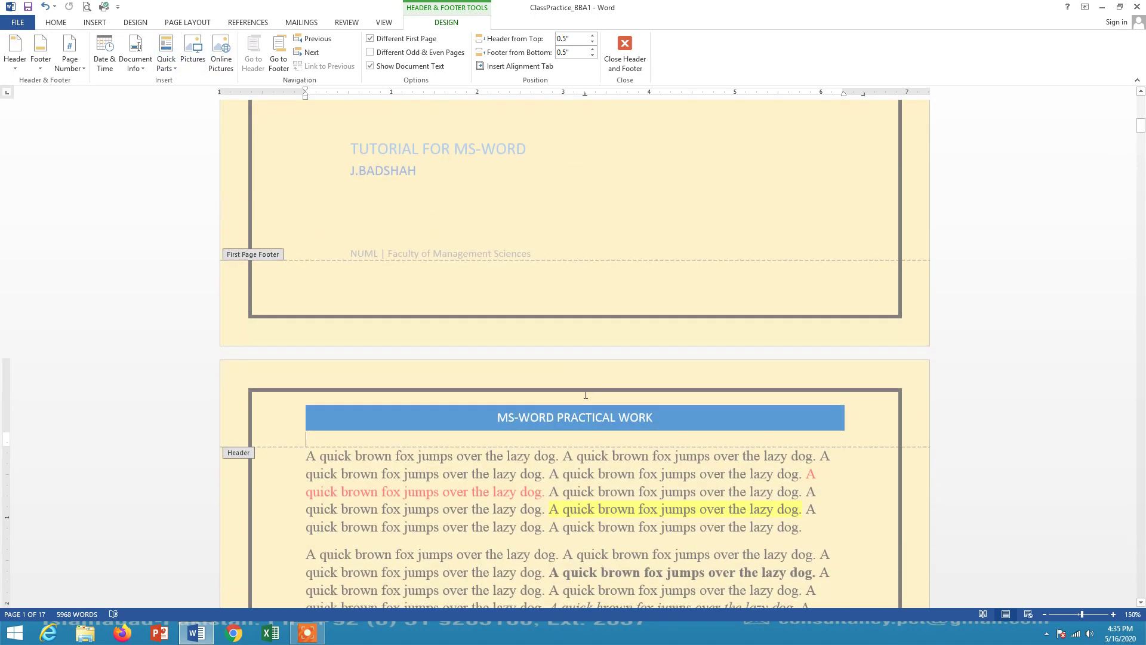
{"action": "scroll", "coordinate": [586, 395], "scroll_direction": "down", "scroll_amount": 10}
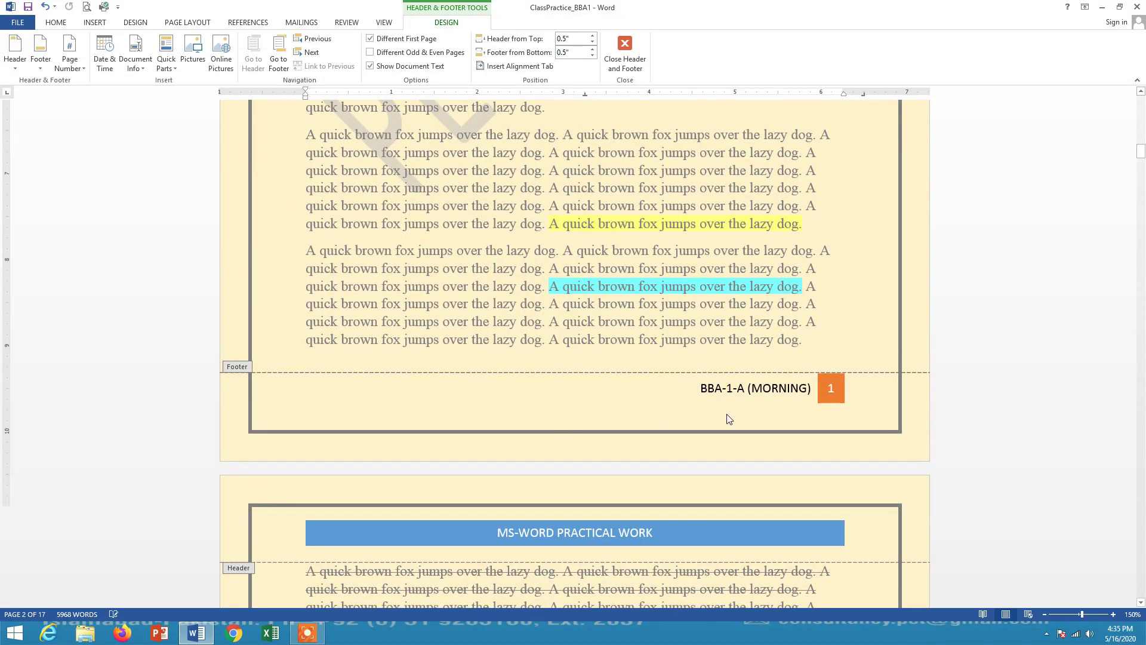
{"action": "scroll", "coordinate": [729, 415], "scroll_direction": "up", "scroll_amount": 10}
{"action": "scroll", "coordinate": [727, 415], "scroll_direction": "up", "scroll_amount": 10}
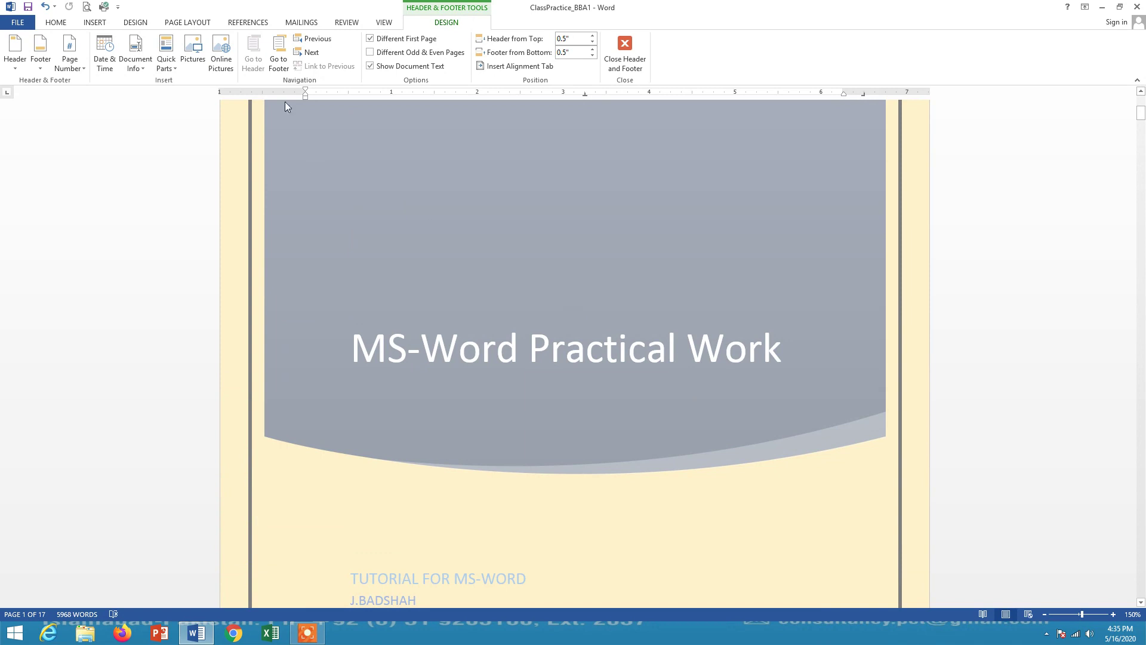
Return to the body text from header editing, and examine the available page and section break types.
{"action": "left_click", "coordinate": [178, 23]}
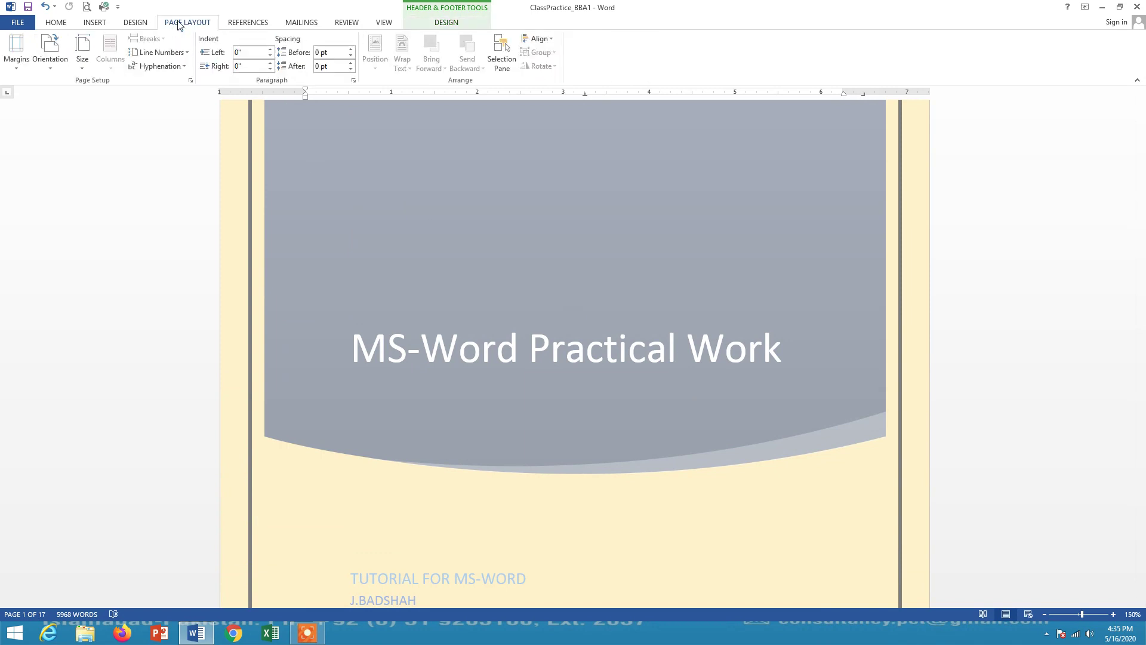
{"action": "scroll", "coordinate": [479, 367], "scroll_direction": "down", "scroll_amount": 6}
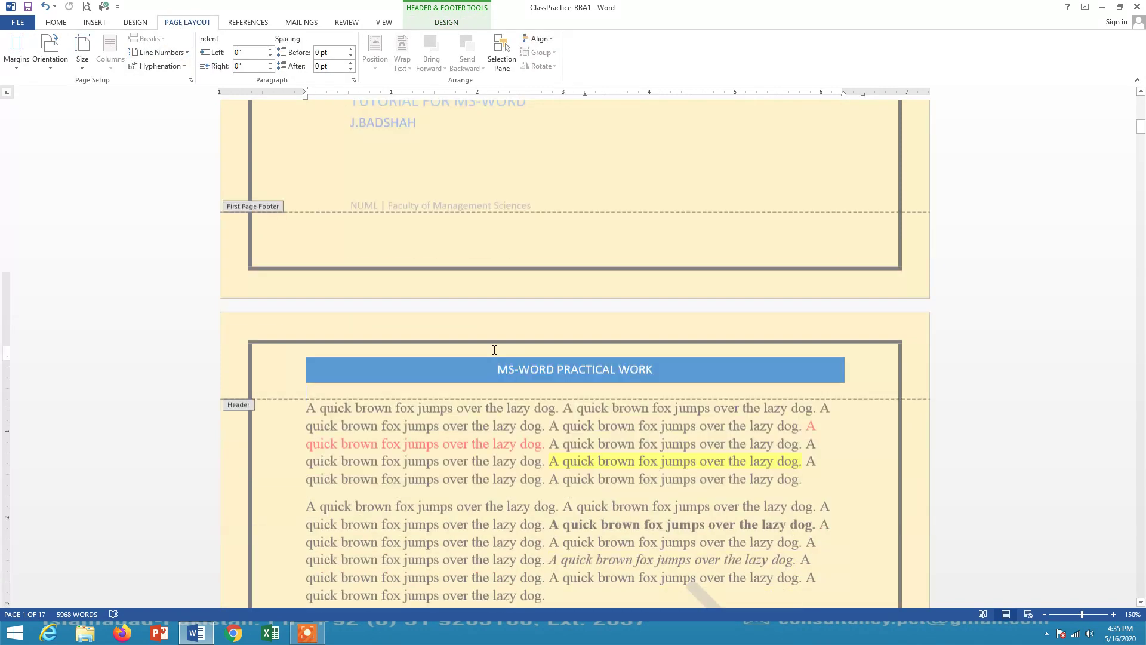
{"action": "scroll", "coordinate": [495, 350], "scroll_direction": "down", "scroll_amount": 1}
{"action": "double_click", "coordinate": [546, 400]}
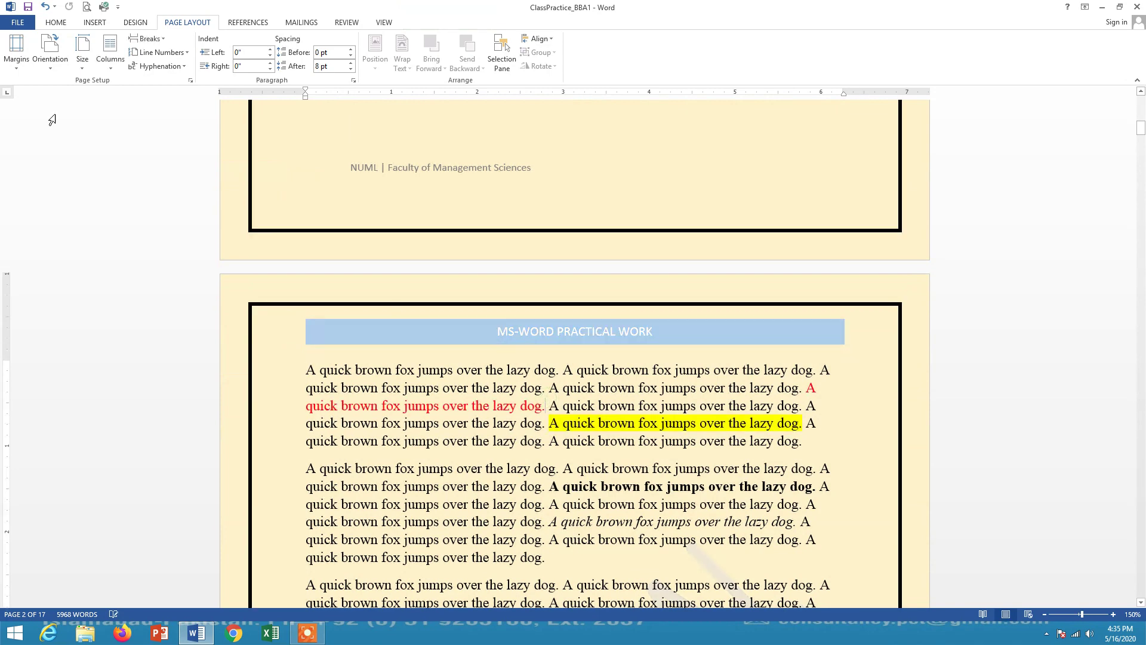
{"action": "left_click", "coordinate": [147, 38]}
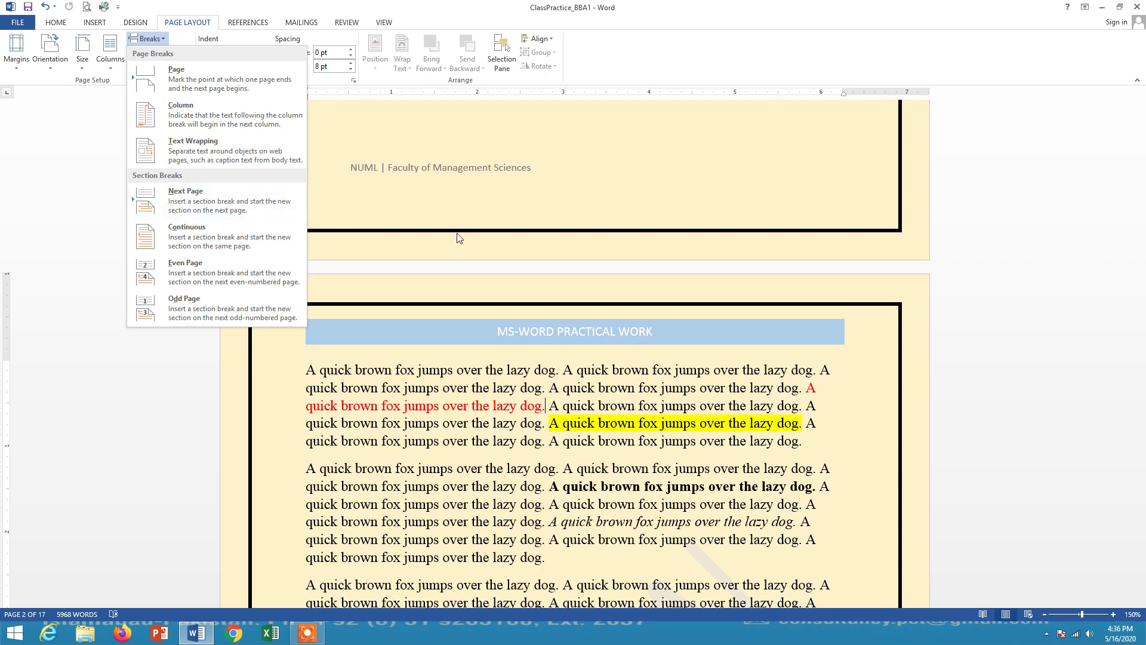
{"action": "left_click", "coordinate": [555, 328]}
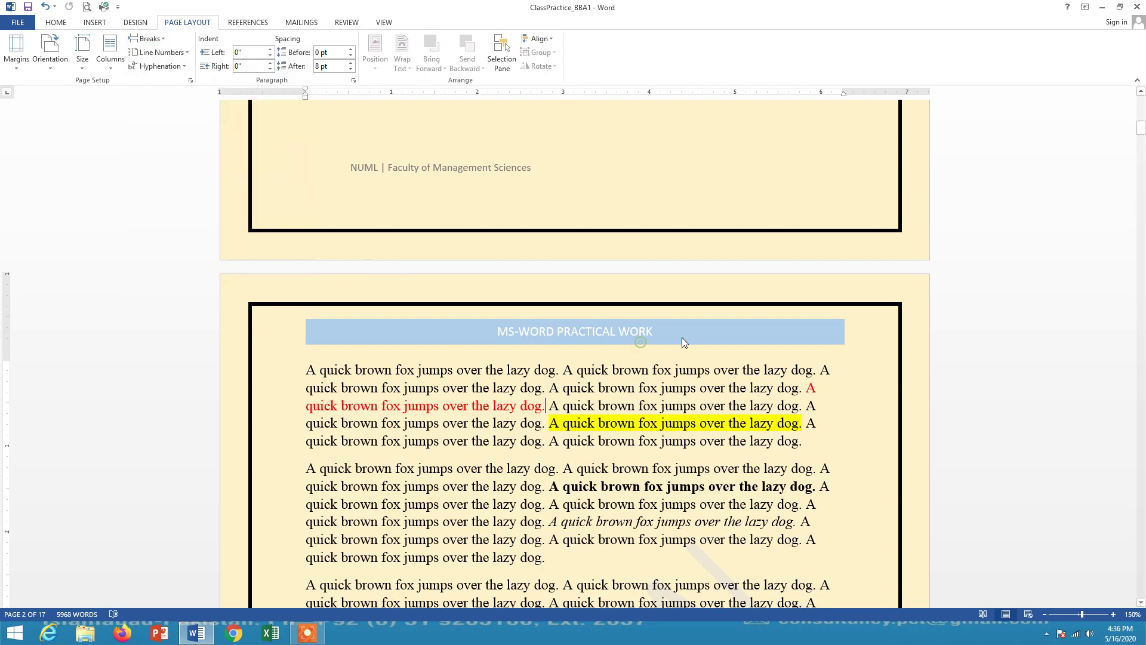
Insert a blank page before the first body paragraph on page 2.
{"action": "scroll", "coordinate": [682, 338], "scroll_direction": "up", "scroll_amount": 10}
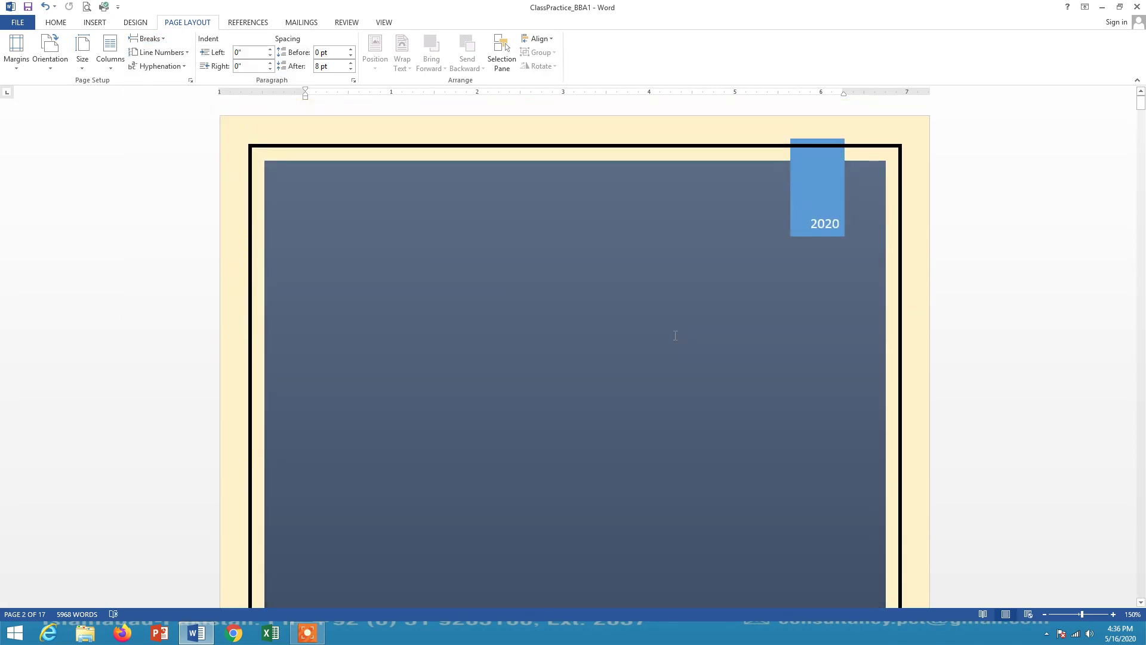
{"action": "scroll", "coordinate": [568, 210], "scroll_direction": "down", "scroll_amount": 10}
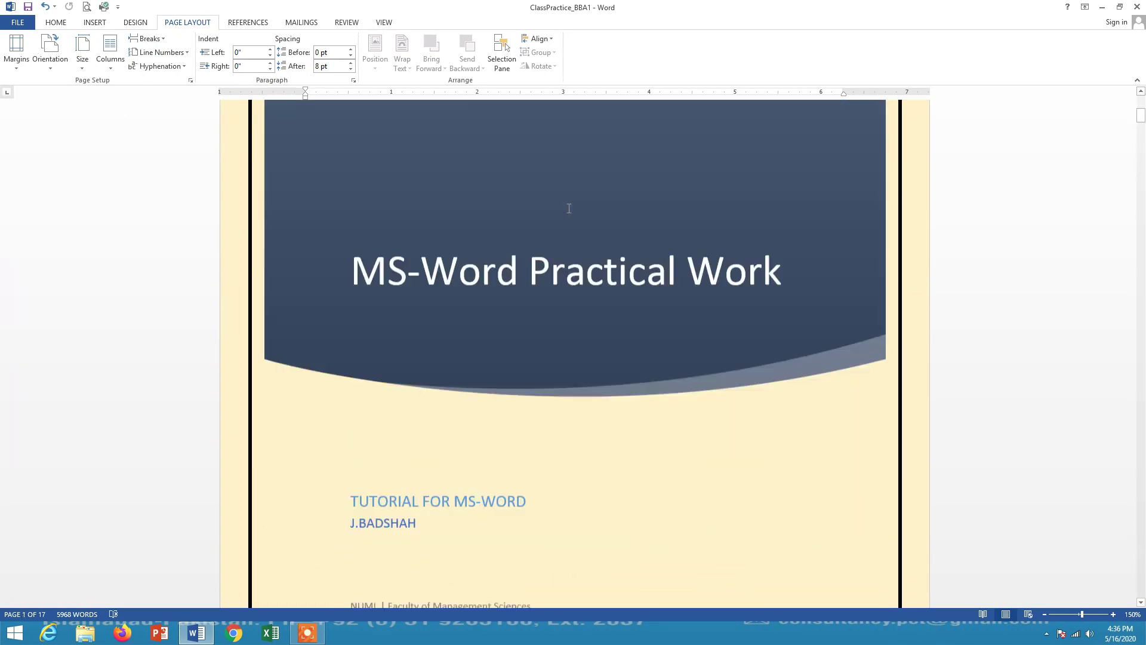
{"action": "scroll", "coordinate": [568, 210], "scroll_direction": "down", "scroll_amount": 5}
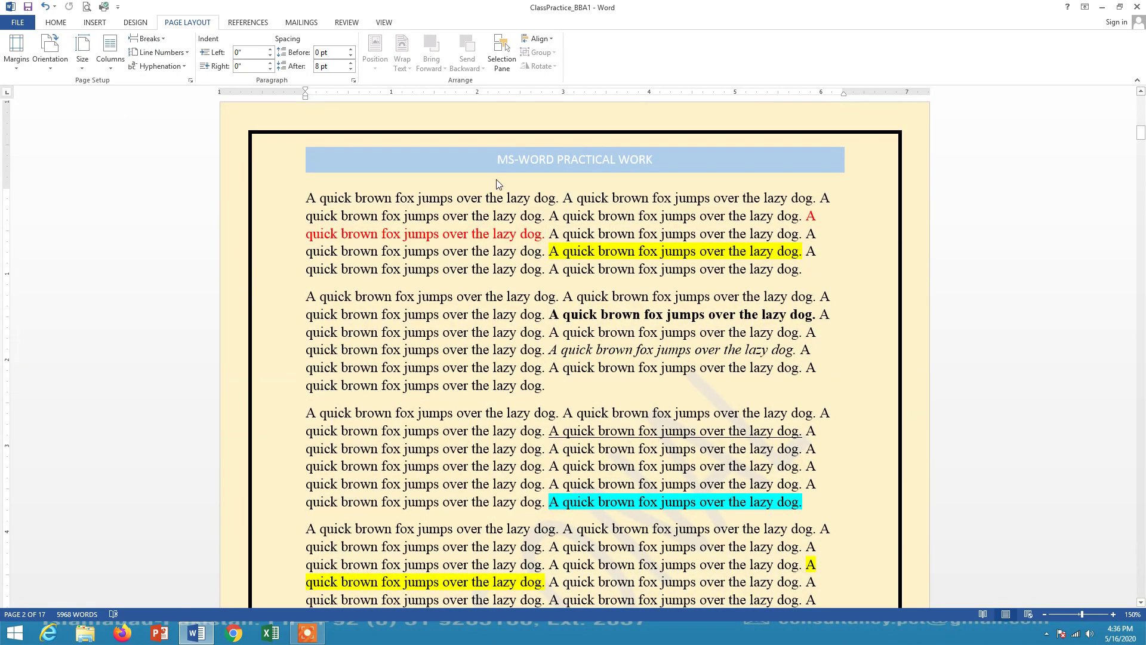
{"action": "scroll", "coordinate": [601, 197], "scroll_direction": "up", "scroll_amount": 9}
{"action": "scroll", "coordinate": [601, 197], "scroll_direction": "down", "scroll_amount": 9}
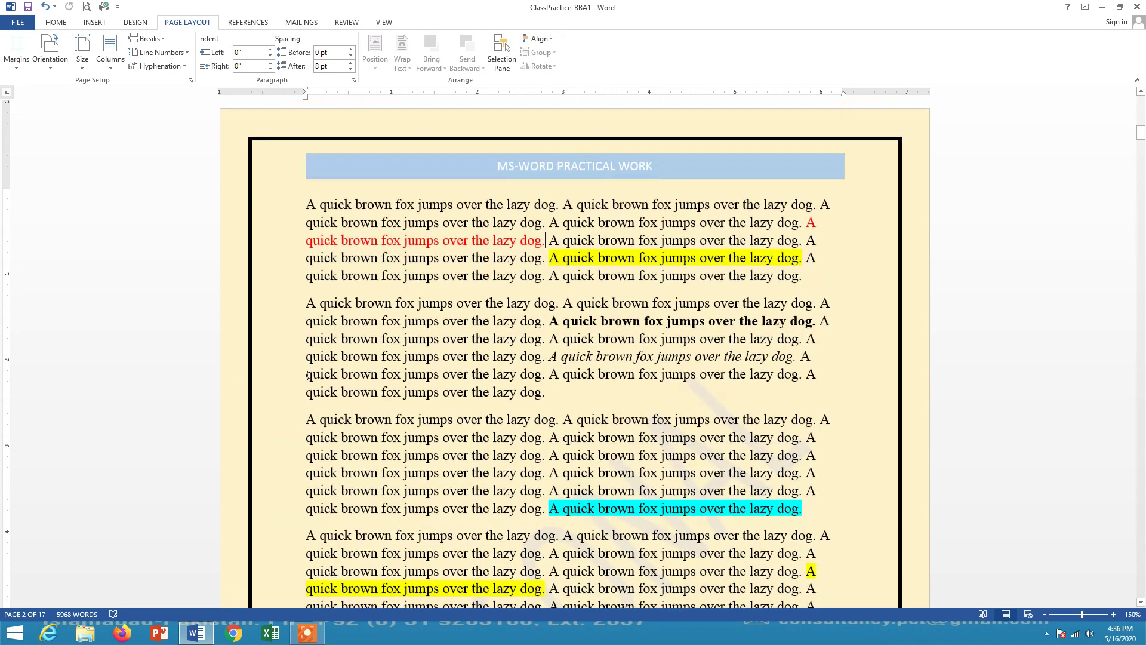
{"action": "left_click", "coordinate": [307, 198]}
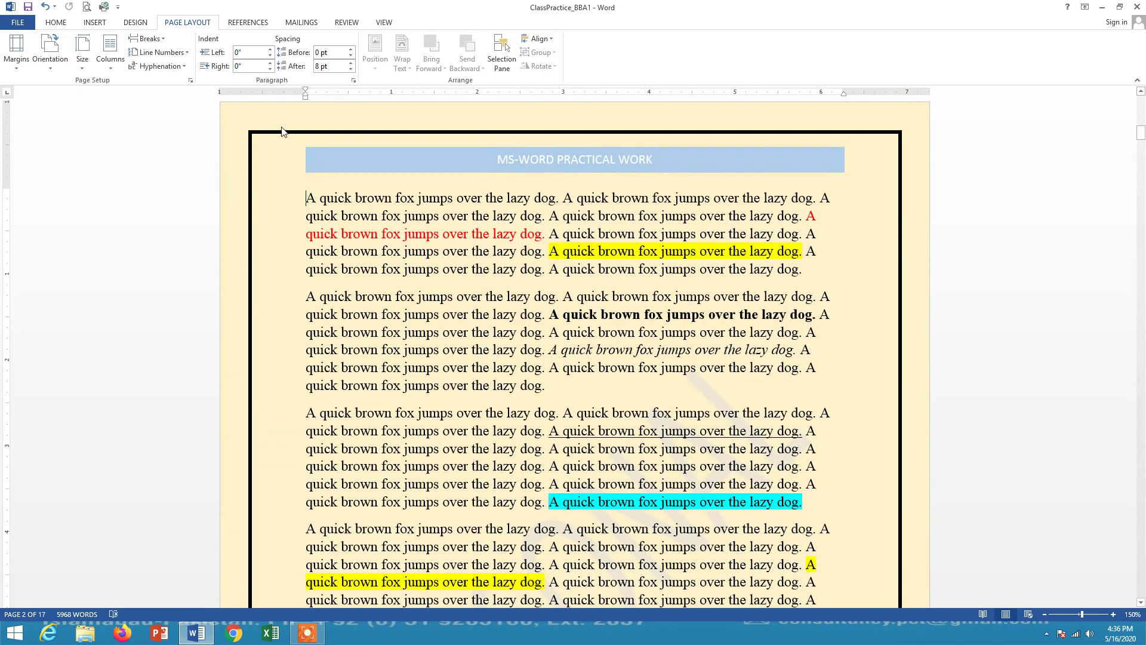
{"action": "left_click", "coordinate": [90, 24]}
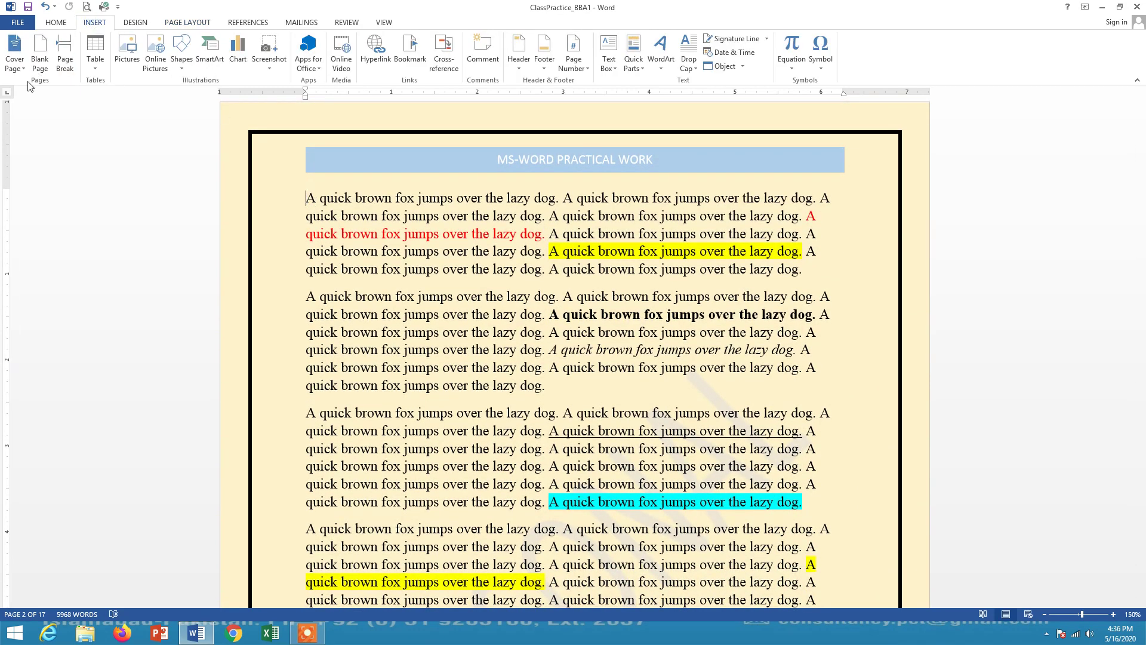
{"action": "left_click", "coordinate": [39, 59]}
{"action": "scroll", "coordinate": [425, 205], "scroll_direction": "down", "scroll_amount": 10}
{"action": "scroll", "coordinate": [498, 253], "scroll_direction": "up", "scroll_amount": 3}
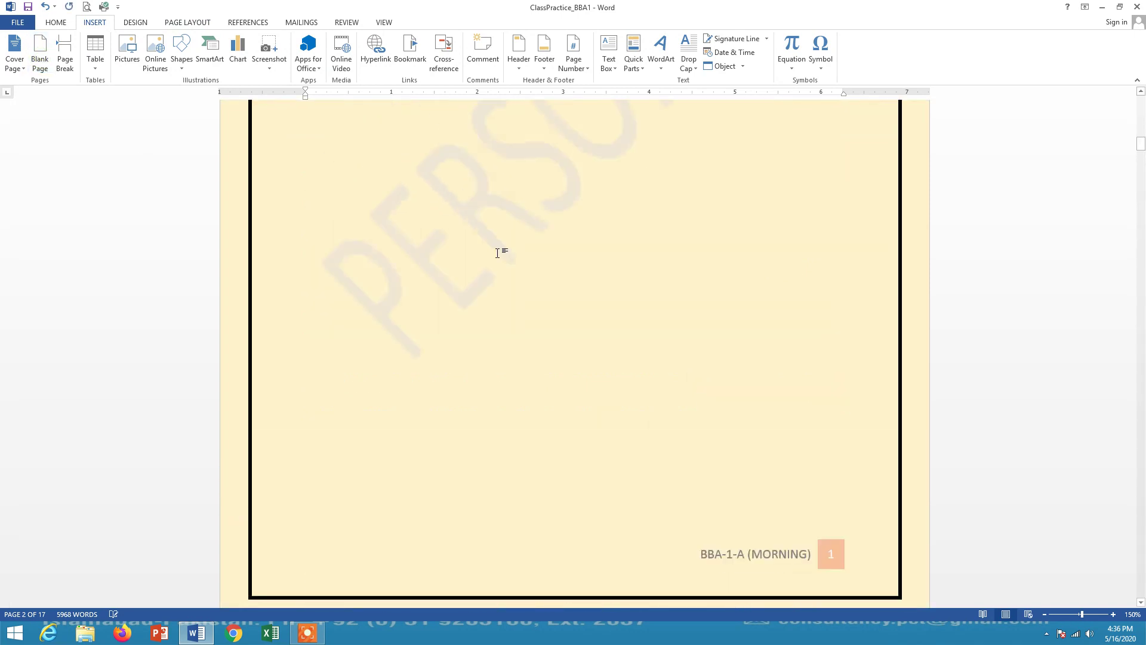
{"action": "scroll", "coordinate": [496, 251], "scroll_direction": "down", "scroll_amount": 8}
{"action": "scroll", "coordinate": [384, 248], "scroll_direction": "up", "scroll_amount": 2}
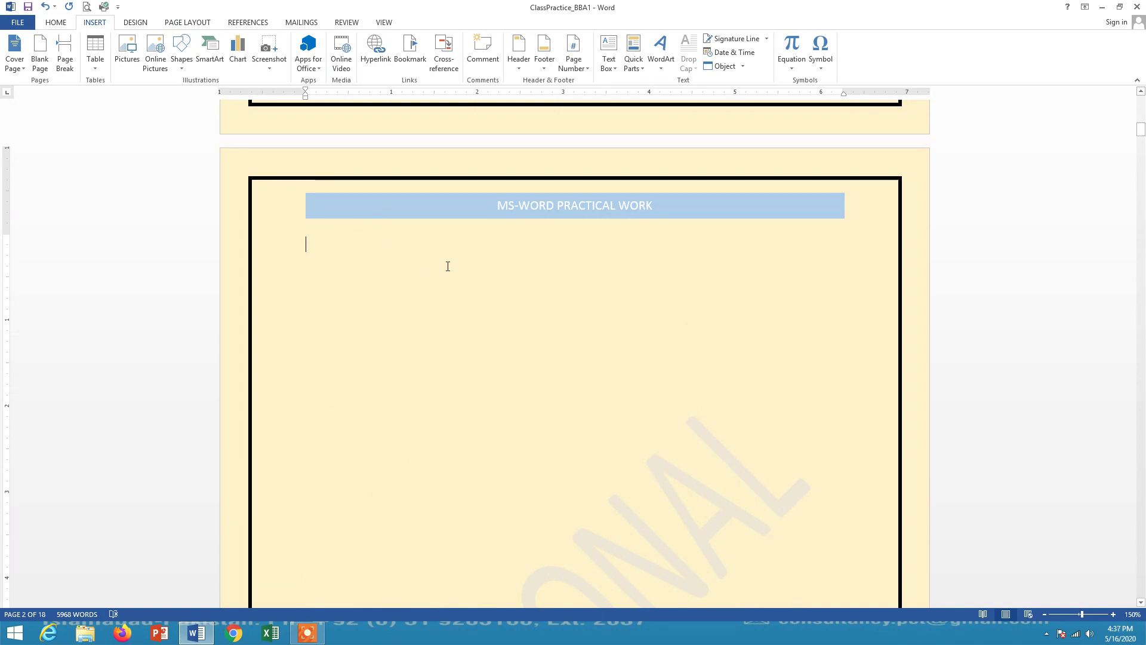
Enter the heading "Table of Contents" at the start of the new blank page.
{"action": "type", "text": "T"}
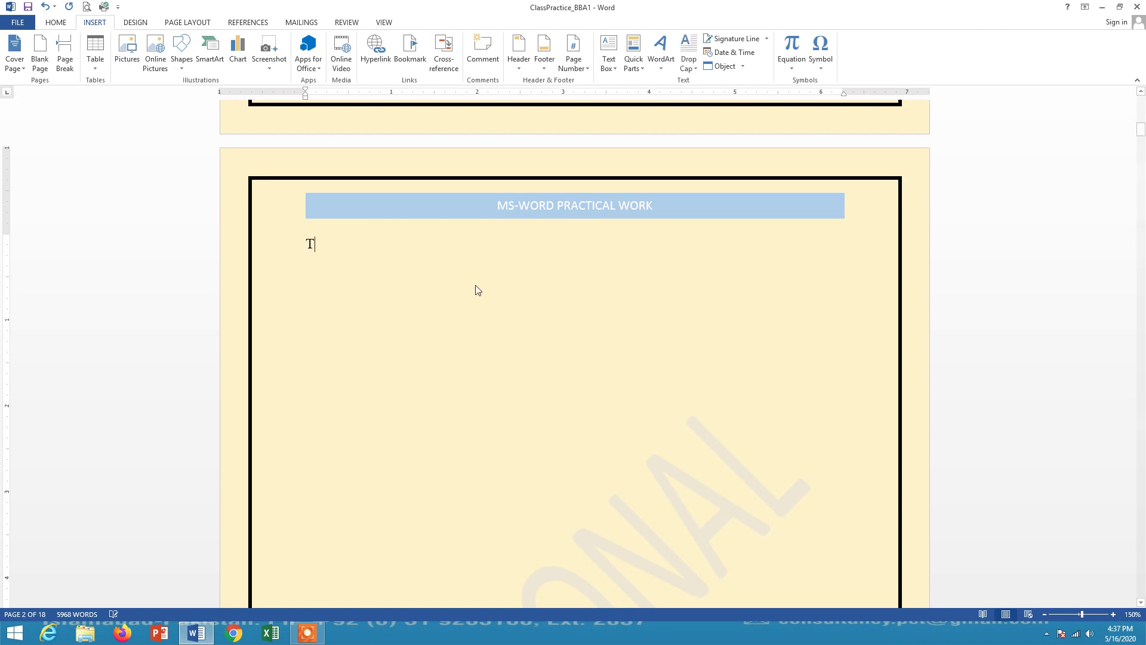
{"action": "type", "text": "able of "}
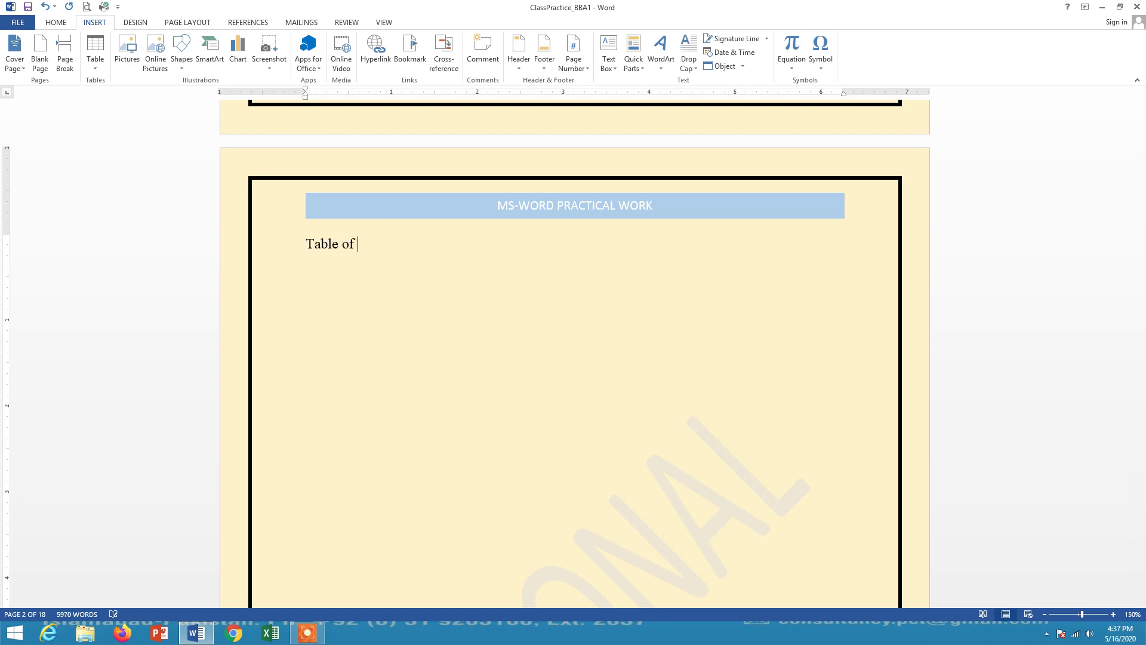
{"action": "type", "text": "Contents"}
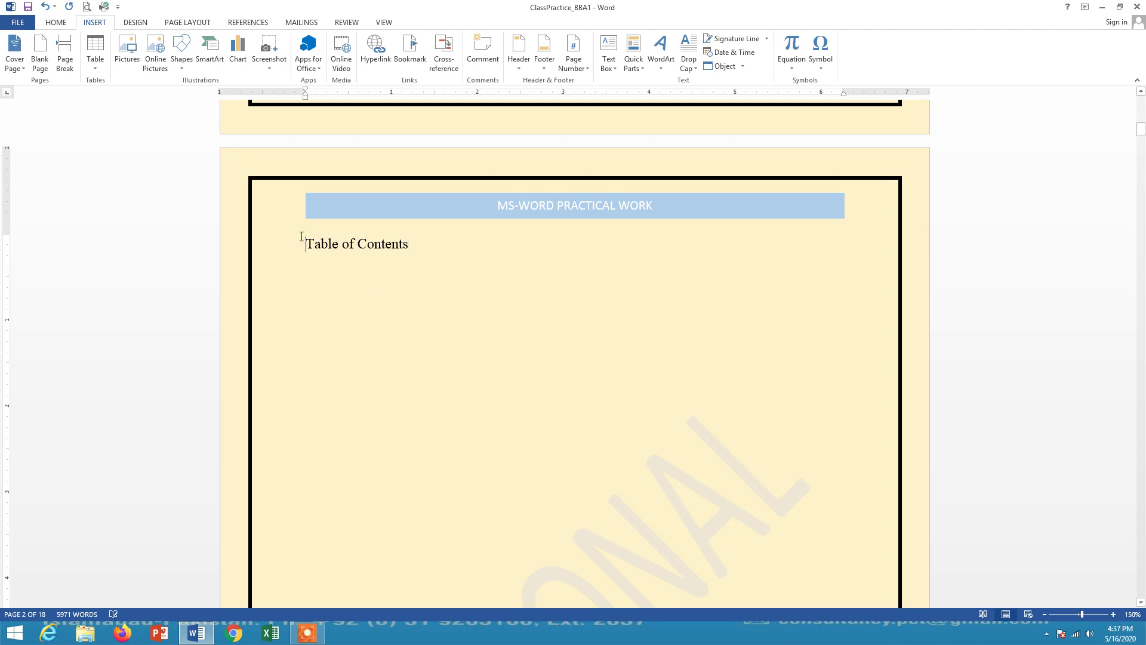
Insert a blank page ahead of the Table of Contents heading, and enter "Executive Summary" on its second line.
{"action": "left_click", "coordinate": [40, 60]}
{"action": "scroll", "coordinate": [404, 315], "scroll_direction": "down", "scroll_amount": 18}
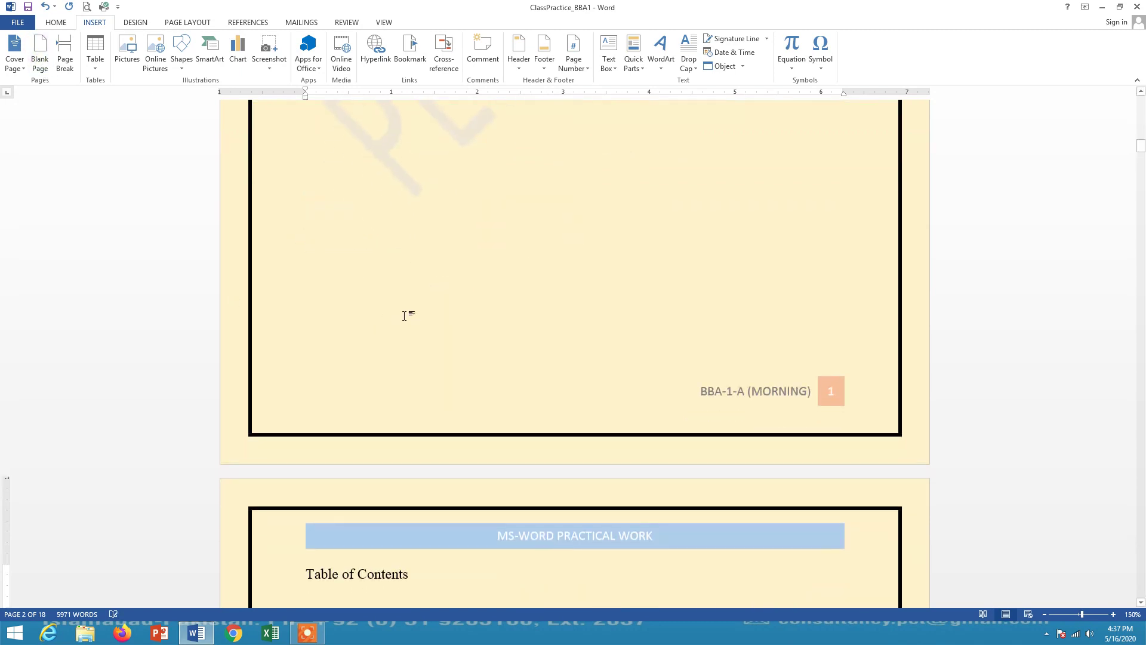
{"action": "left_click", "coordinate": [354, 275]}
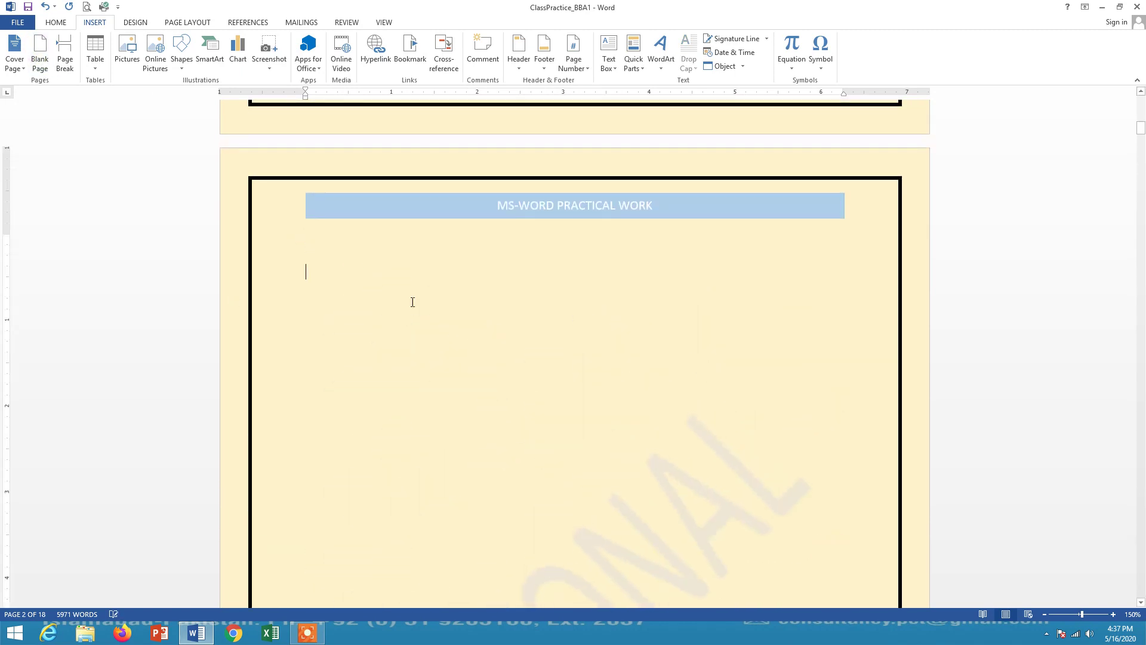
{"action": "type", "text": "Ex"}
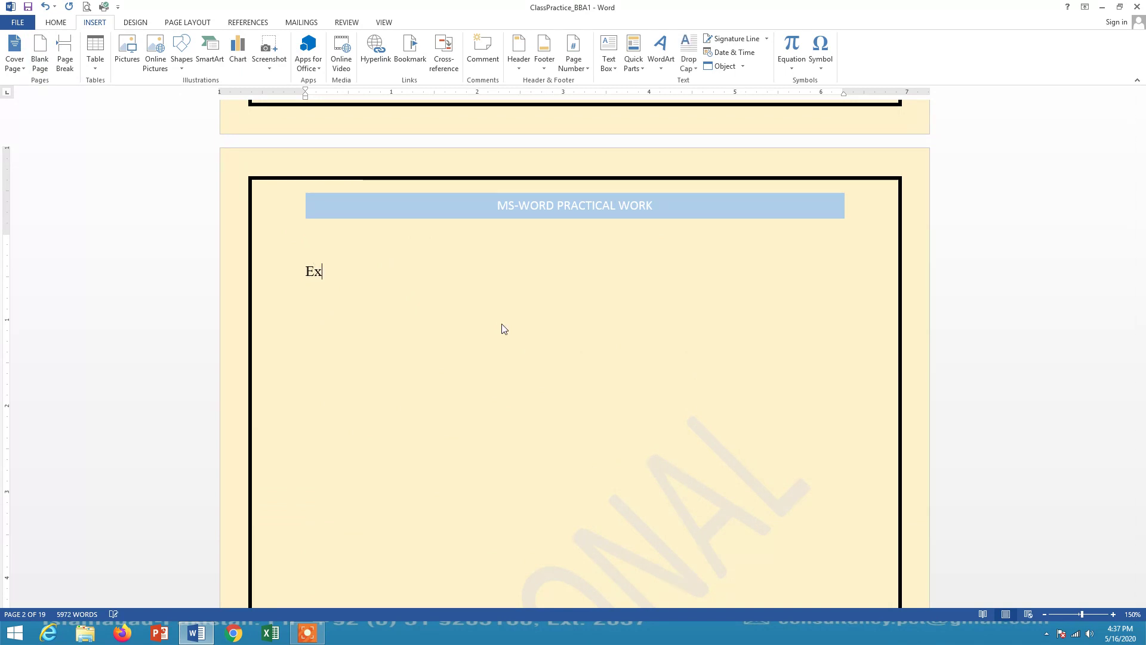
{"action": "type", "text": "ecutive Summary"}
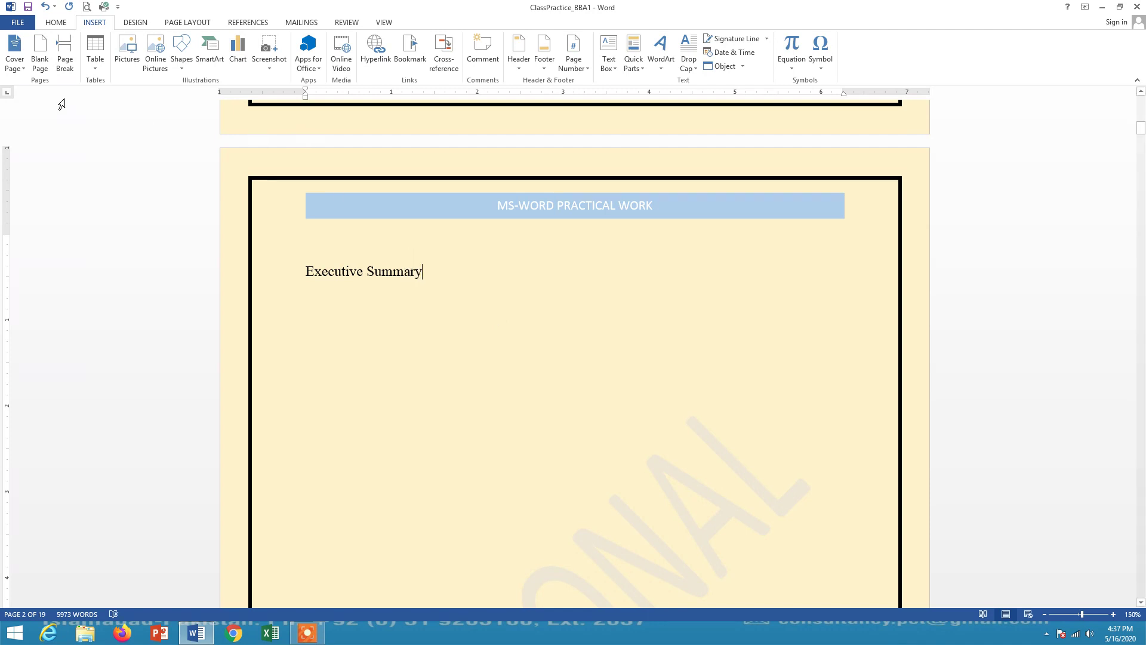
Insert a blank page after the Executive Summary heading, and enter the heading "Acknowledgement" on the page that follows.
{"action": "left_click", "coordinate": [39, 63]}
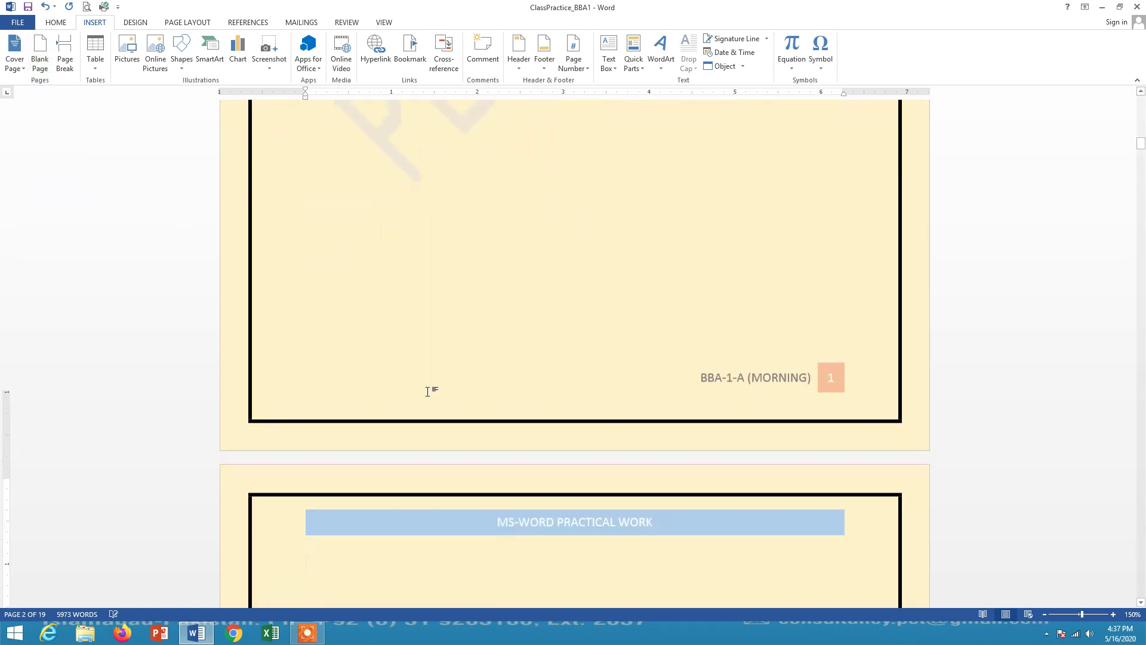
{"action": "scroll", "coordinate": [430, 391], "scroll_direction": "down", "scroll_amount": 3}
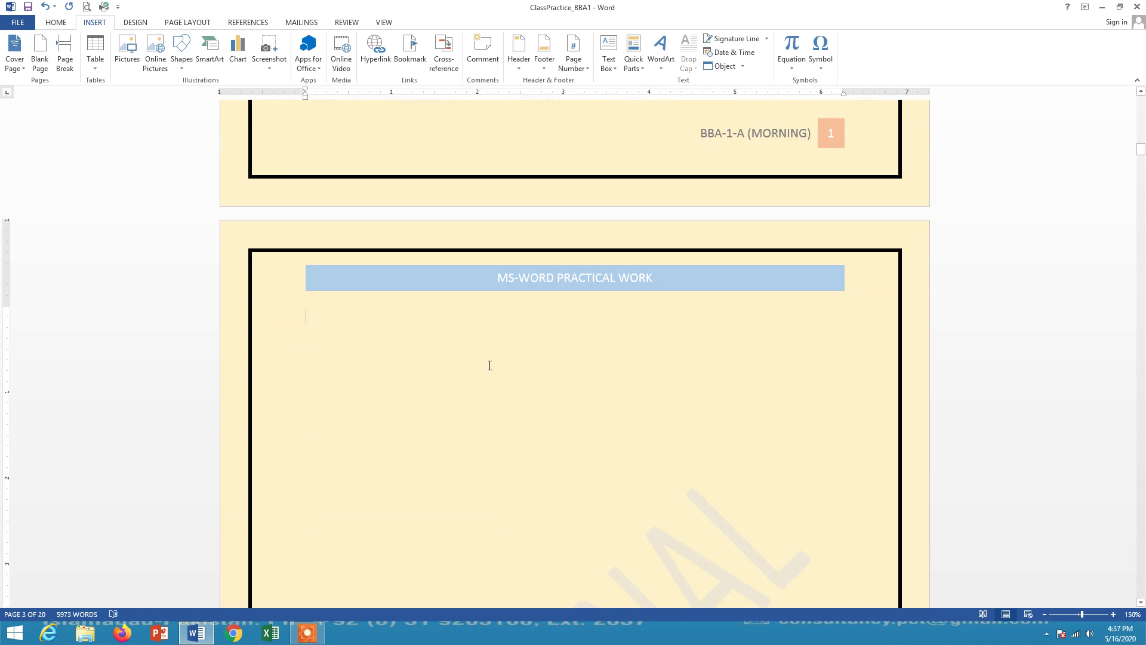
{"action": "type", "text": "Ack"}
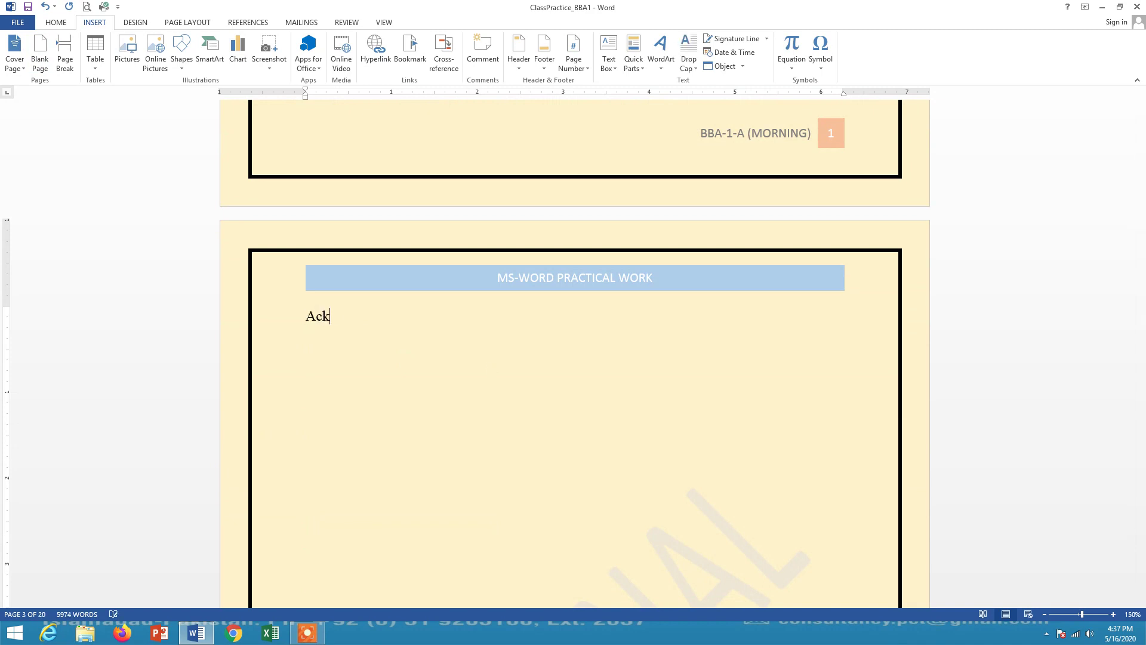
{"action": "type", "text": "nowledgement"}
{"action": "key", "text": "Return"}
{"action": "key", "text": "BackSpace"}
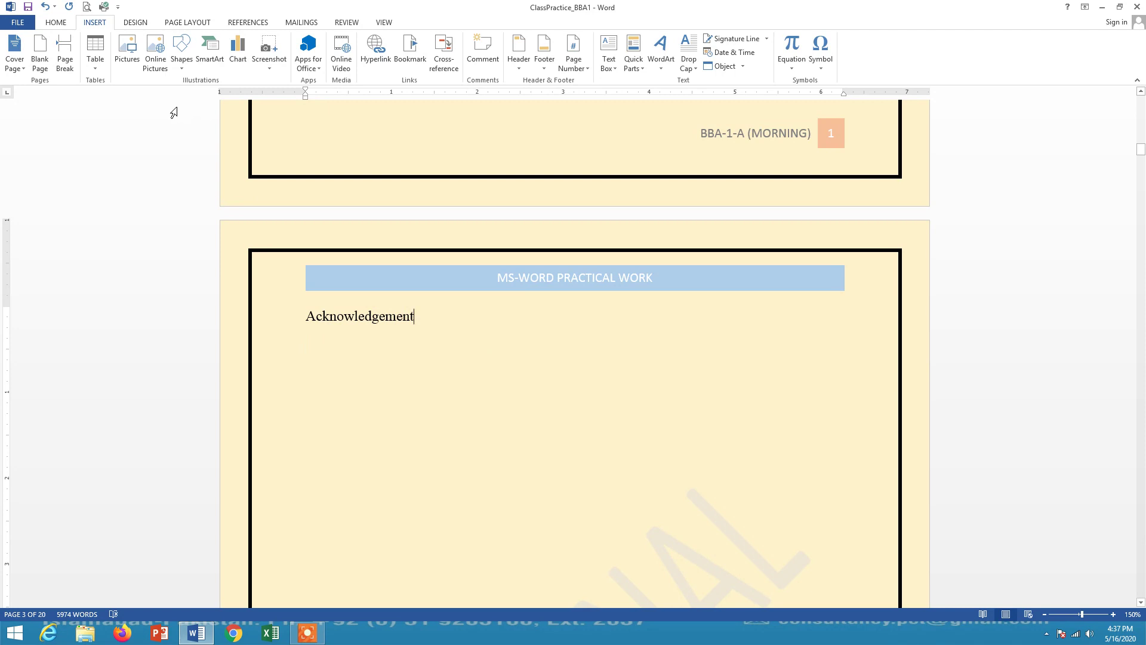
Insert a blank page after the Acknowledgement heading, and enter the heading "Dedication" on the page that follows.
{"action": "left_click", "coordinate": [47, 63]}
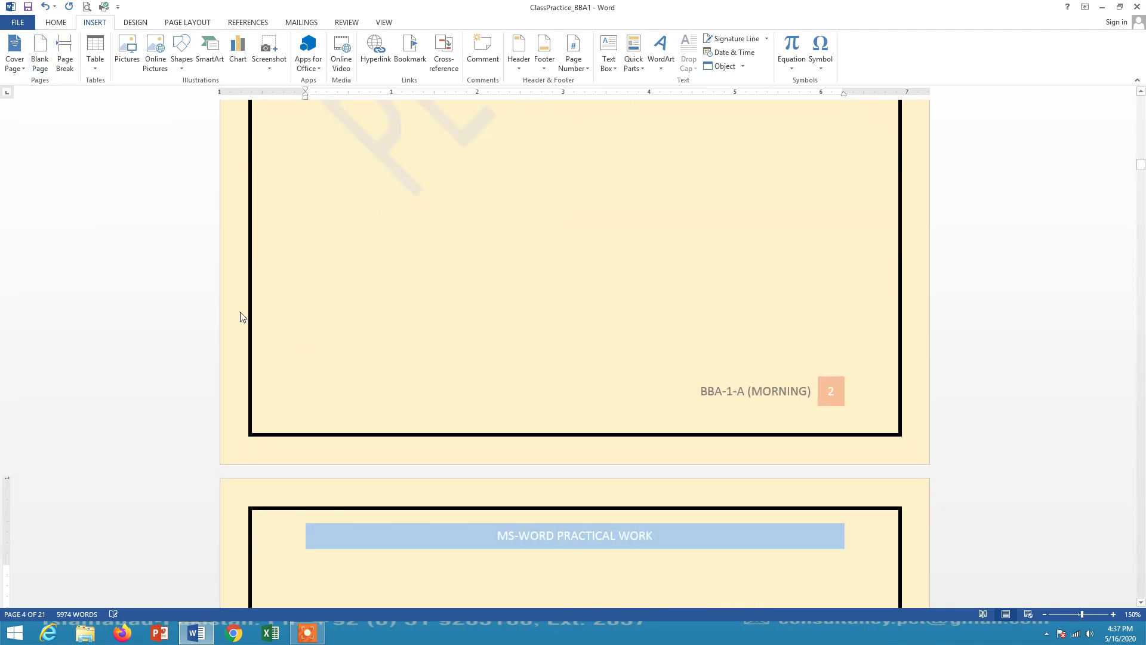
{"action": "type", "text": "Dedication"}
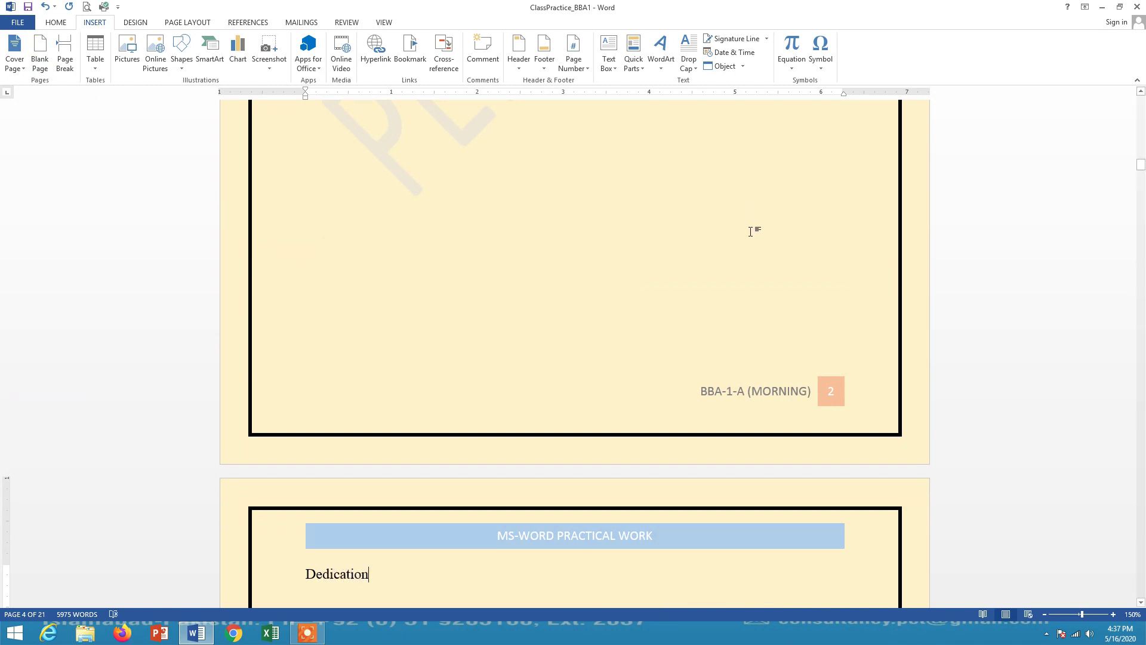
{"action": "scroll", "coordinate": [750, 232], "scroll_direction": "up", "scroll_amount": 20}
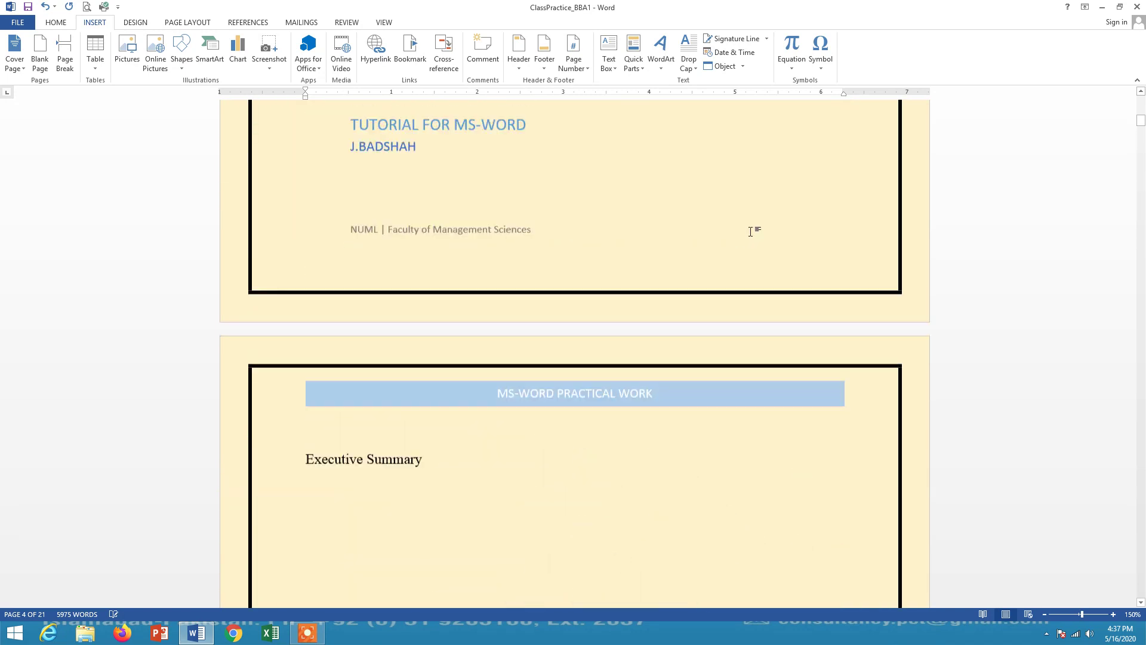
{"action": "scroll", "coordinate": [750, 232], "scroll_direction": "up", "scroll_amount": 5}
{"action": "scroll", "coordinate": [750, 232], "scroll_direction": "down", "scroll_amount": 16}
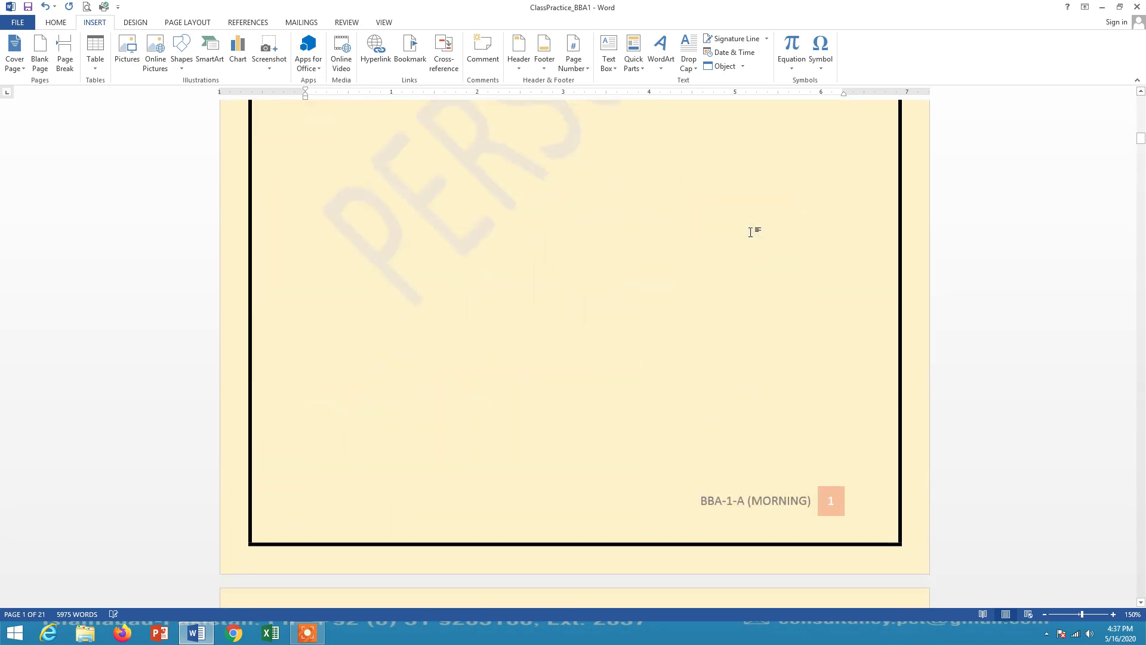
{"action": "scroll", "coordinate": [750, 232], "scroll_direction": "down", "scroll_amount": 5}
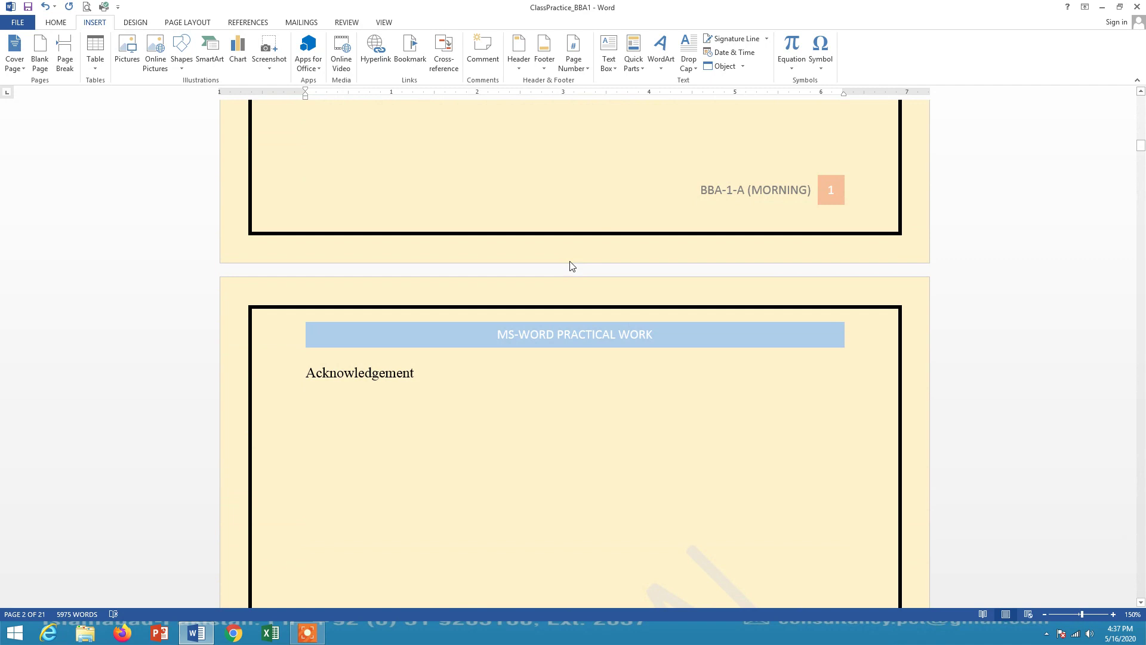
Enter the heading "Chapter 1: Introduction" on its own line above the first body paragraph after the Table of Contents page.
{"action": "scroll", "coordinate": [572, 266], "scroll_direction": "down", "scroll_amount": 15}
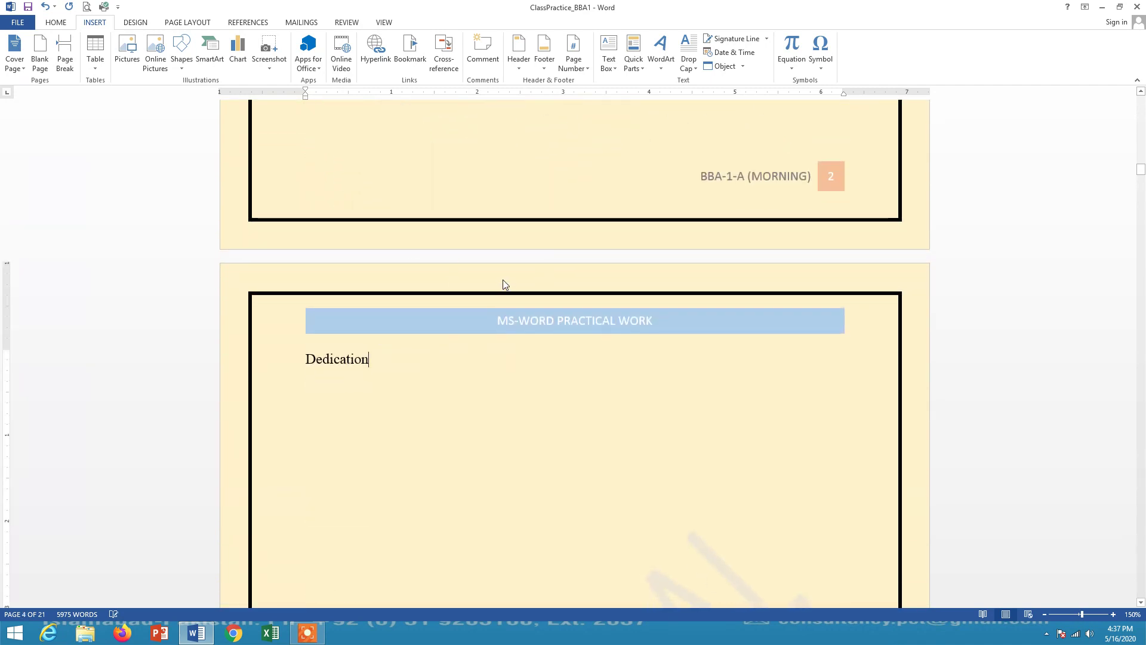
{"action": "scroll", "coordinate": [503, 285], "scroll_direction": "down", "scroll_amount": 15}
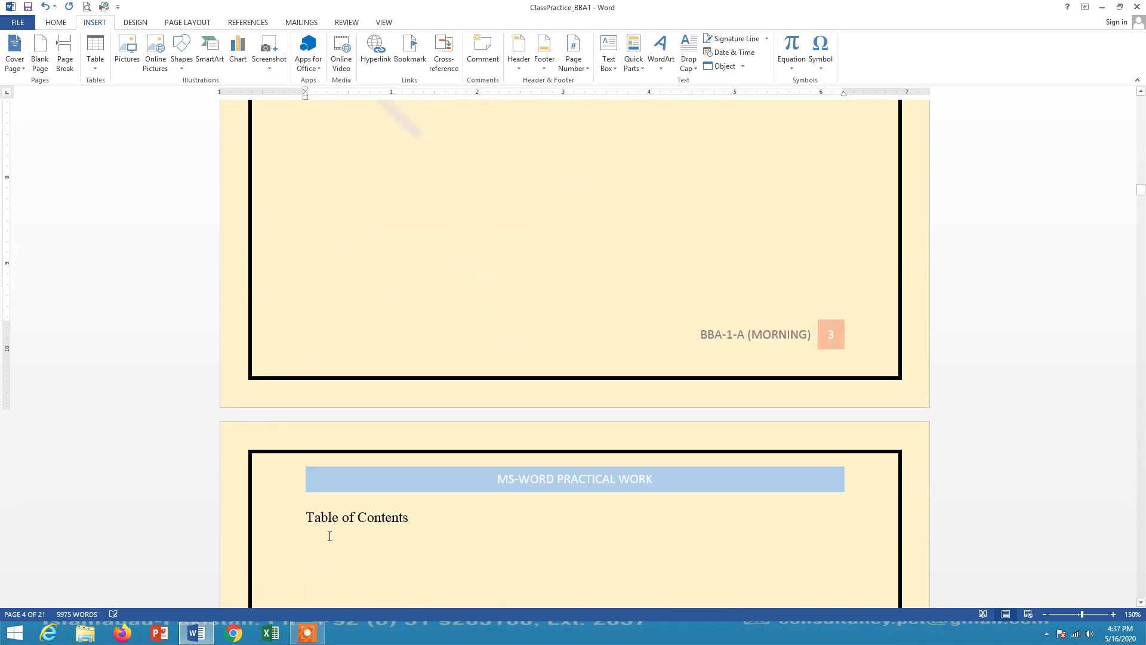
{"action": "scroll", "coordinate": [405, 476], "scroll_direction": "down", "scroll_amount": 15}
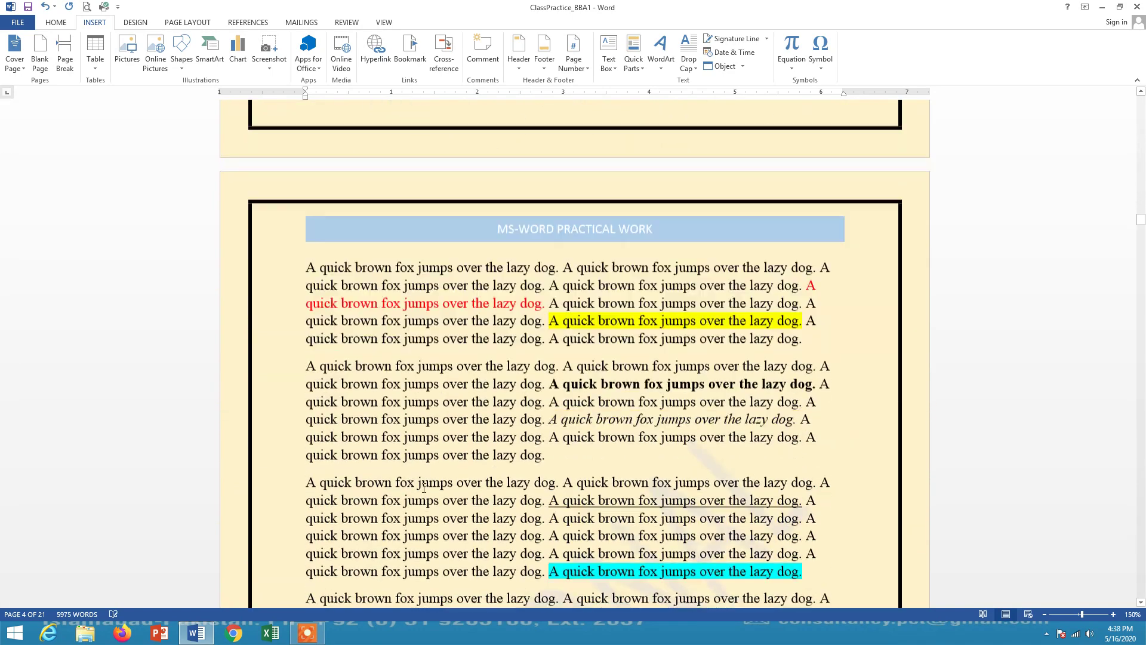
{"action": "left_click", "coordinate": [306, 245]}
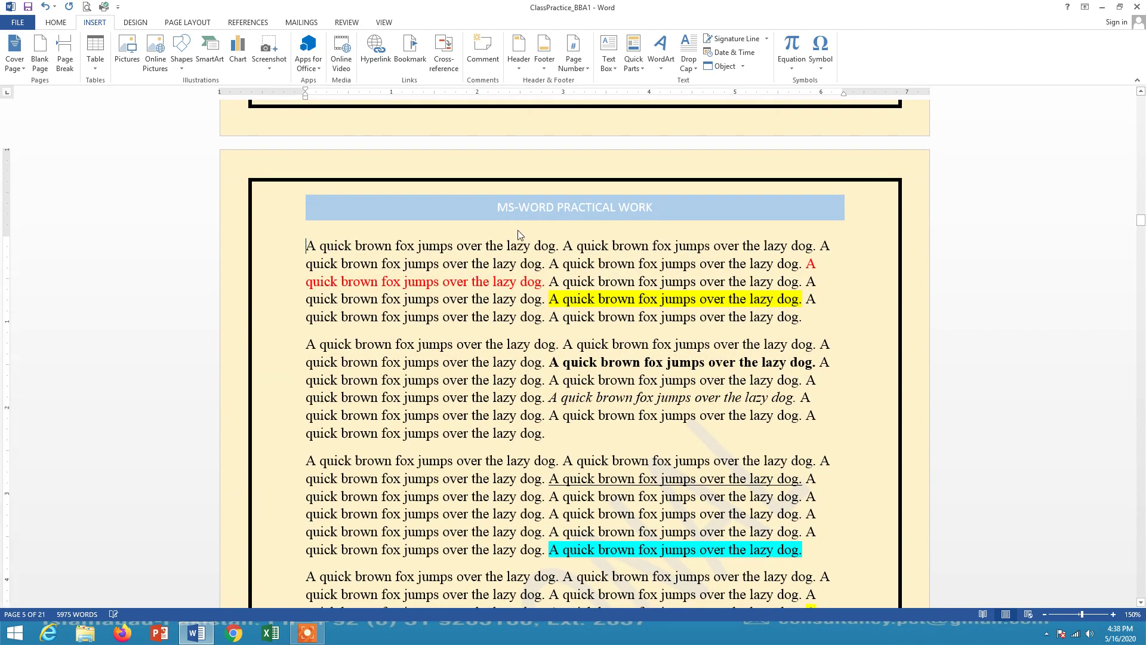
{"action": "key", "text": "Return"}
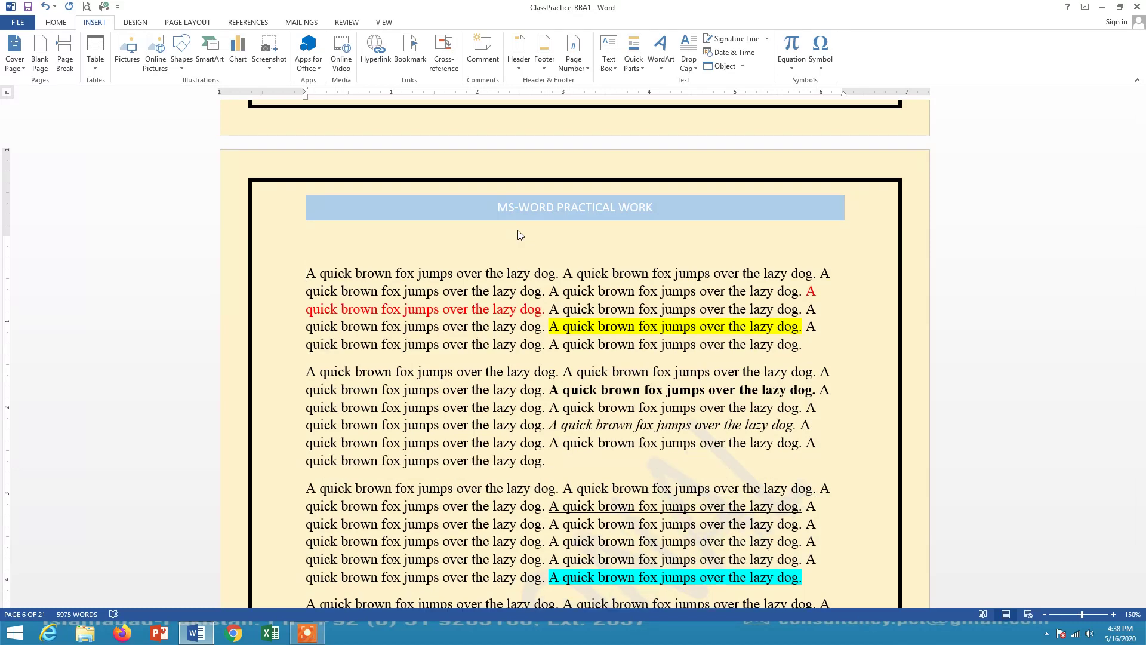
{"action": "key", "text": "Up"}
{"action": "type", "text": "Chapter 1: Introduction"}
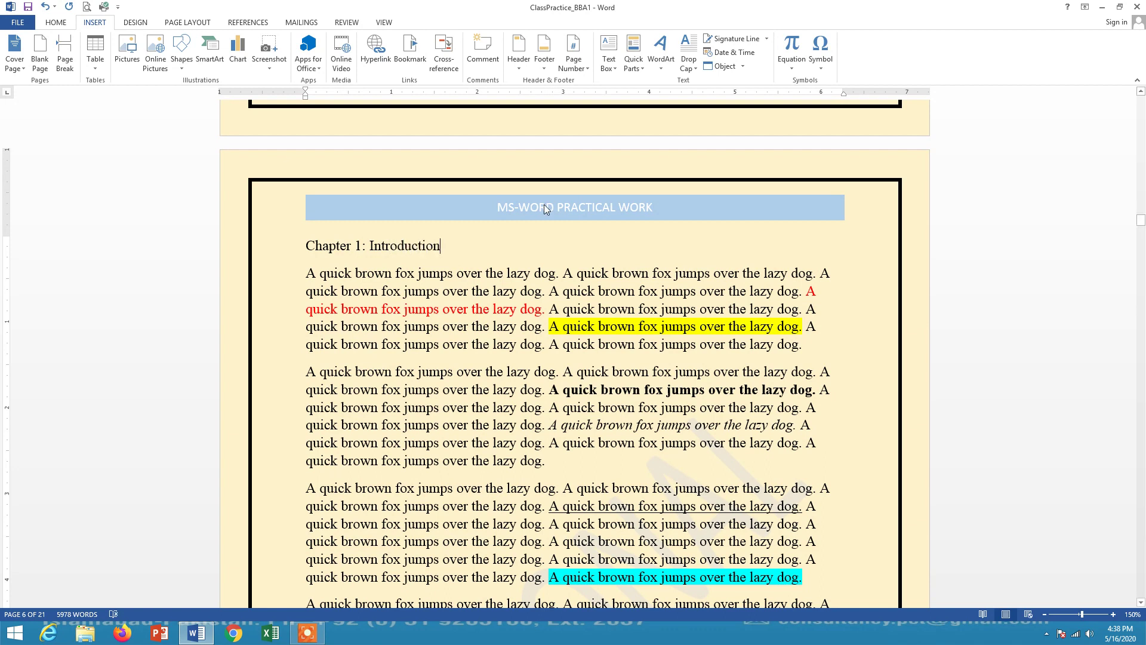
Make the heading "Chapter 1: Introduction" bold.
{"action": "left_click_drag", "start_coordinate": [447, 248], "coordinate": [283, 252]}
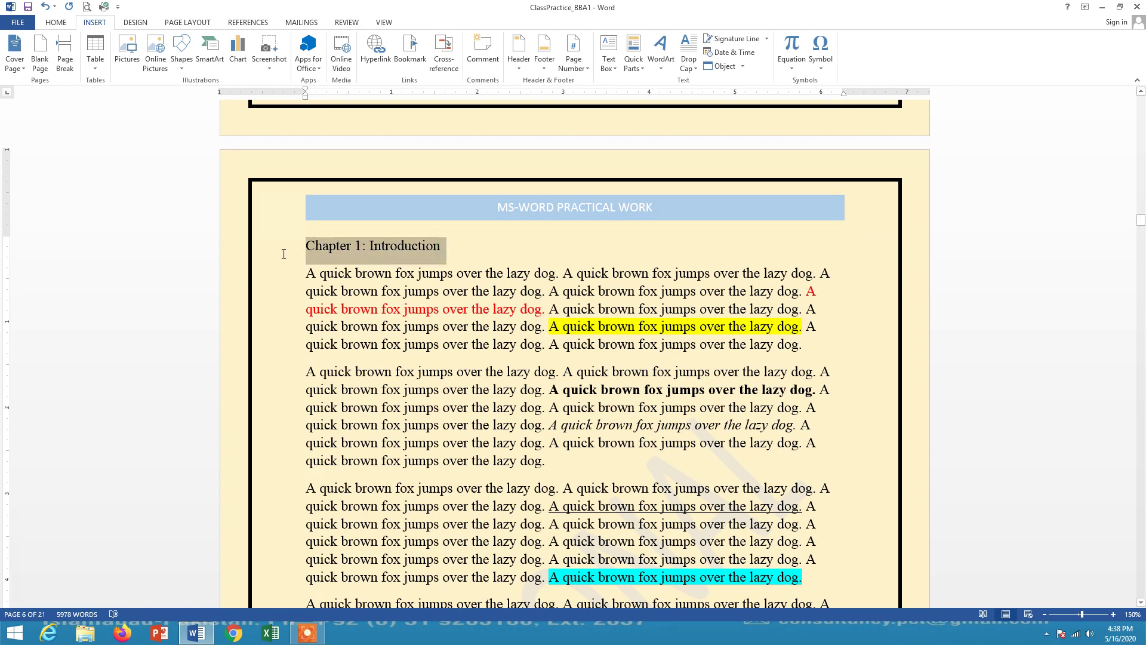
{"action": "left_click", "coordinate": [55, 23]}
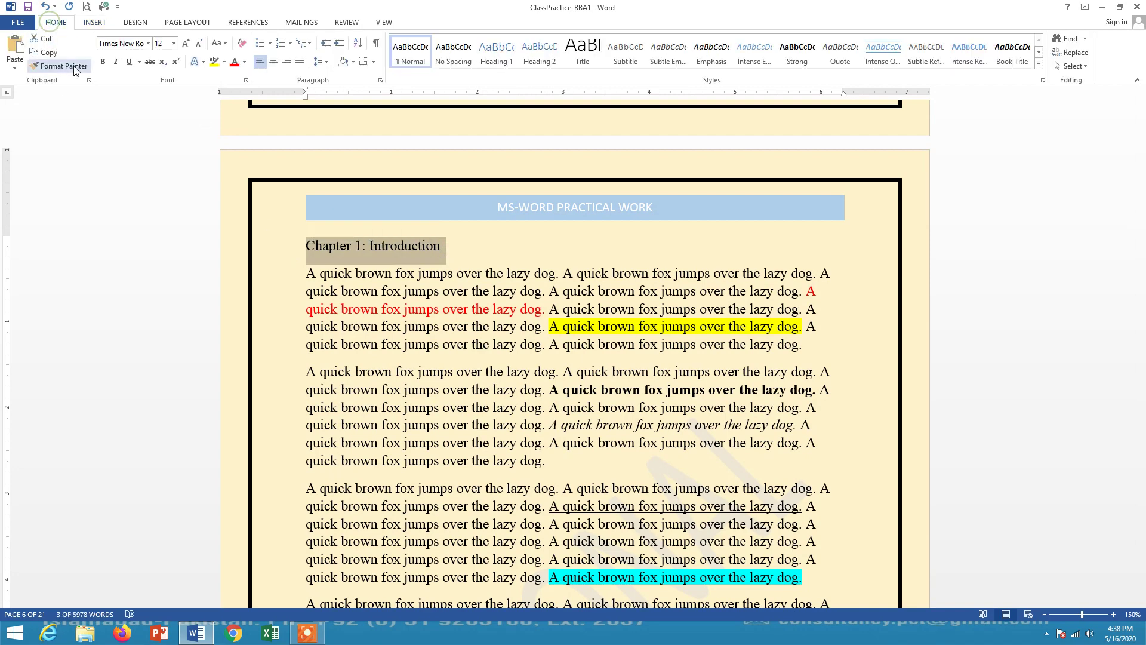
{"action": "left_click", "coordinate": [103, 62]}
{"action": "left_click", "coordinate": [439, 251]}
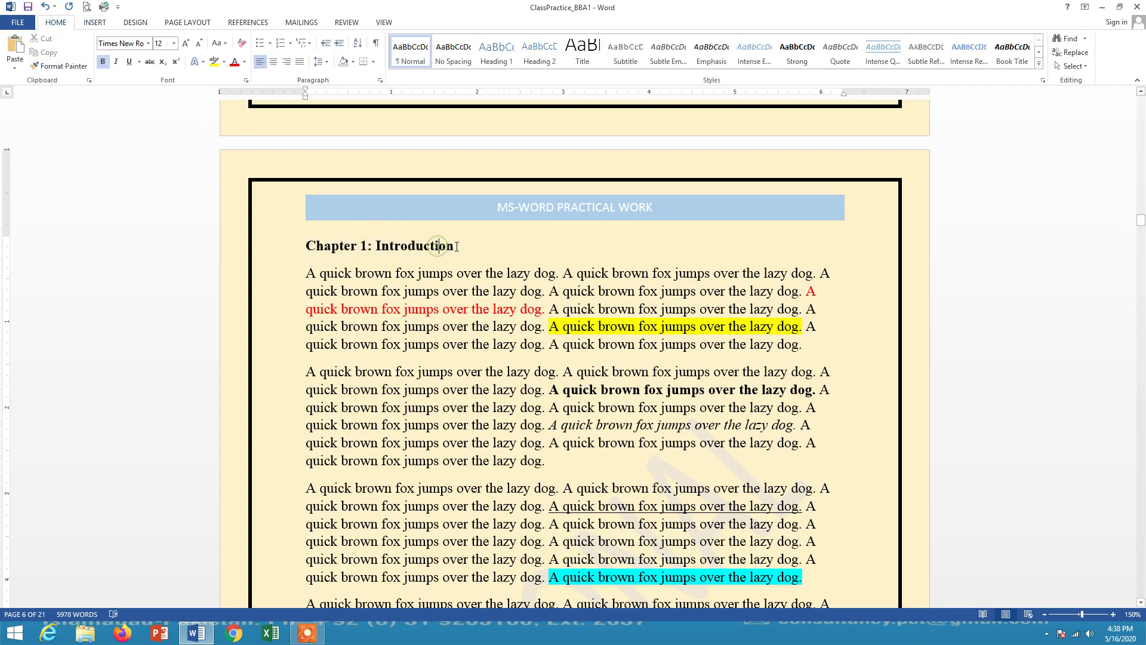
Add the bold heading "Chapter 2: Product and Services" on its own line above the first paragraph of the page numbered 8.
{"action": "scroll", "coordinate": [456, 244], "scroll_direction": "down", "scroll_amount": 15}
{"action": "scroll", "coordinate": [456, 245], "scroll_direction": "down", "scroll_amount": 20}
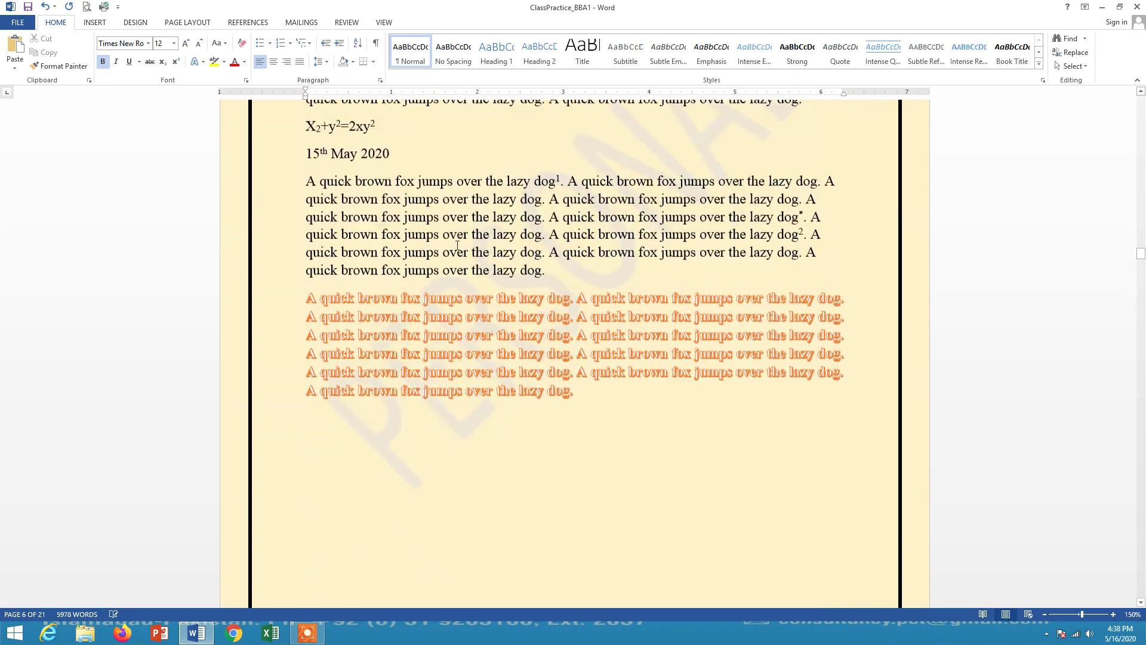
{"action": "scroll", "coordinate": [458, 246], "scroll_direction": "down", "scroll_amount": 12}
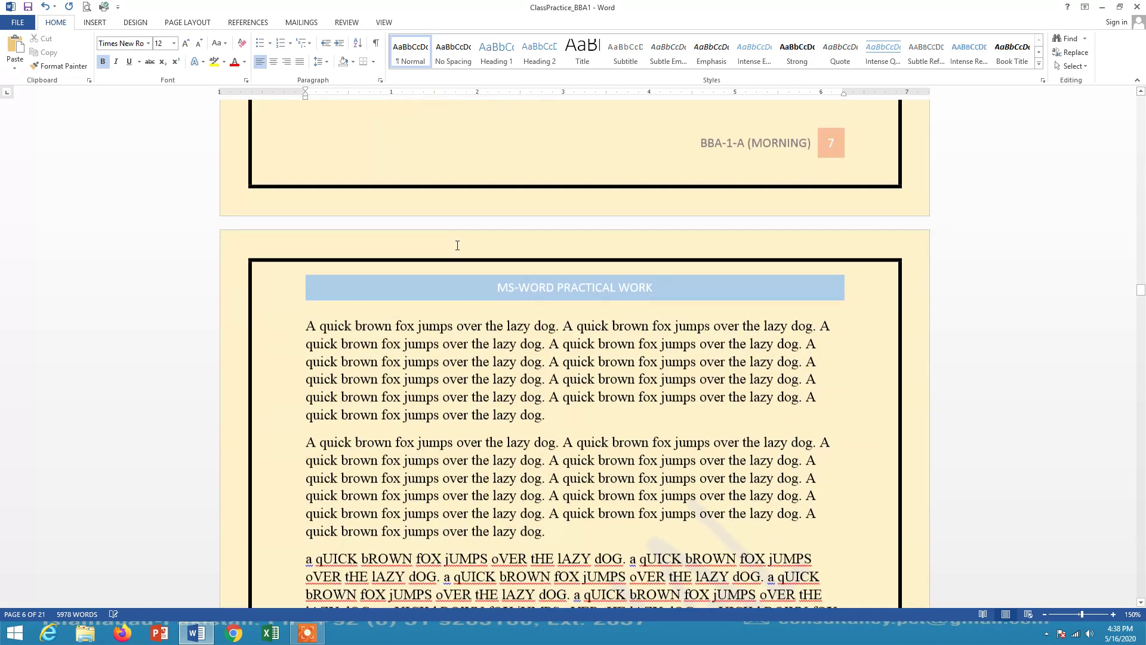
{"action": "left_click", "coordinate": [307, 164]}
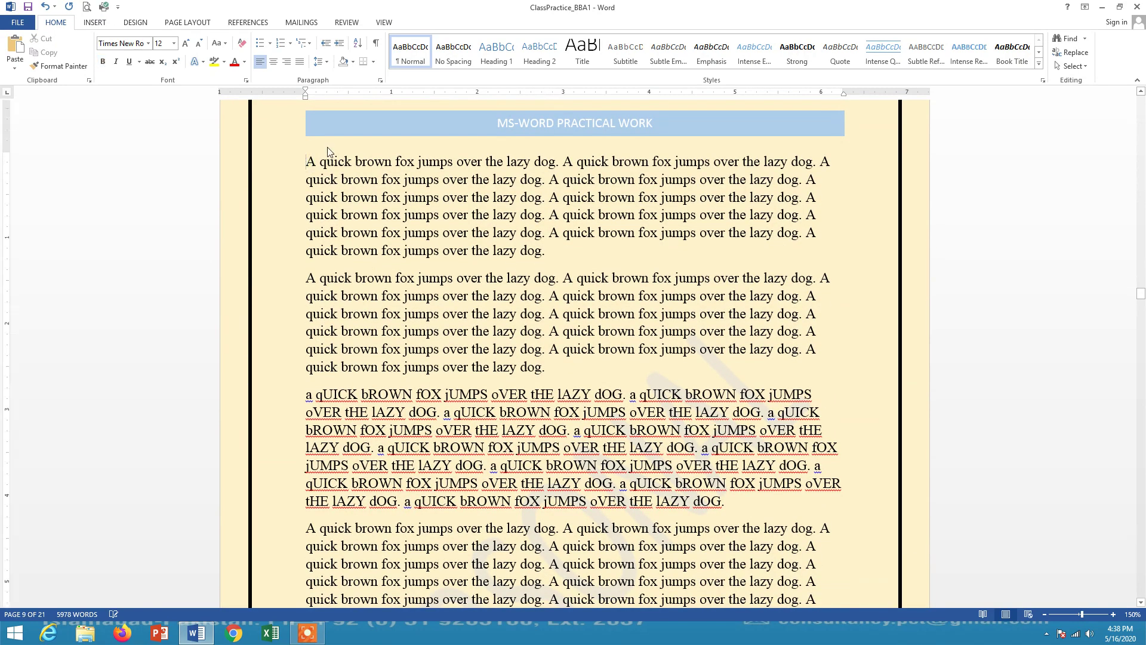
{"action": "key", "text": "Return"}
{"action": "type", "text": "C"}
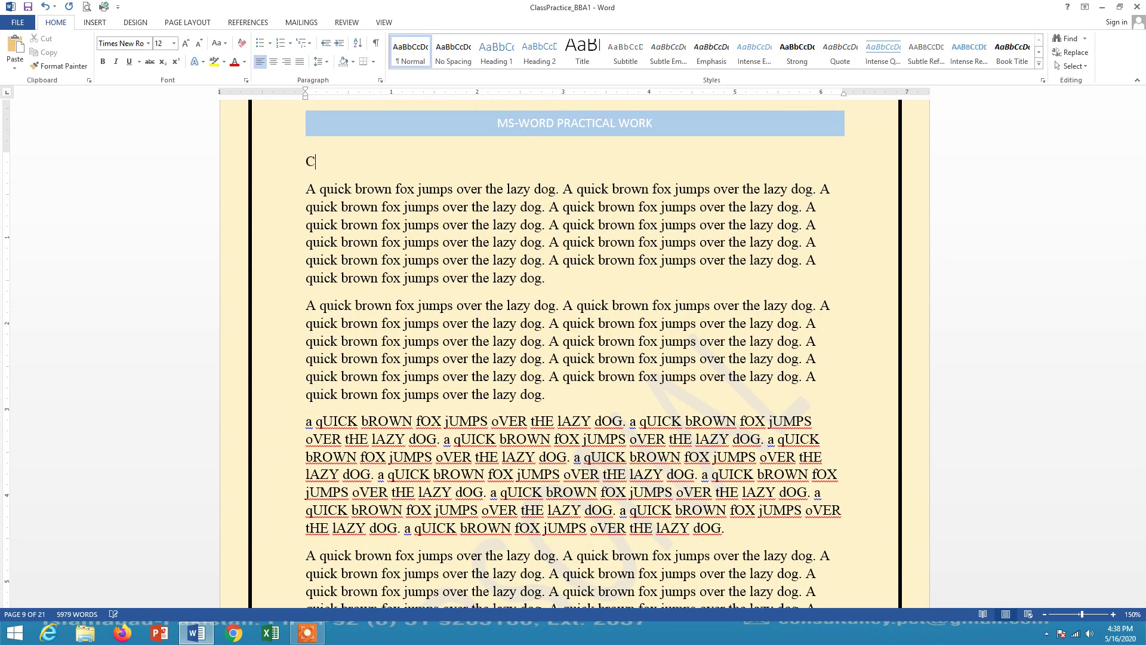
{"action": "type", "text": "hapter 2: Product and Se"}
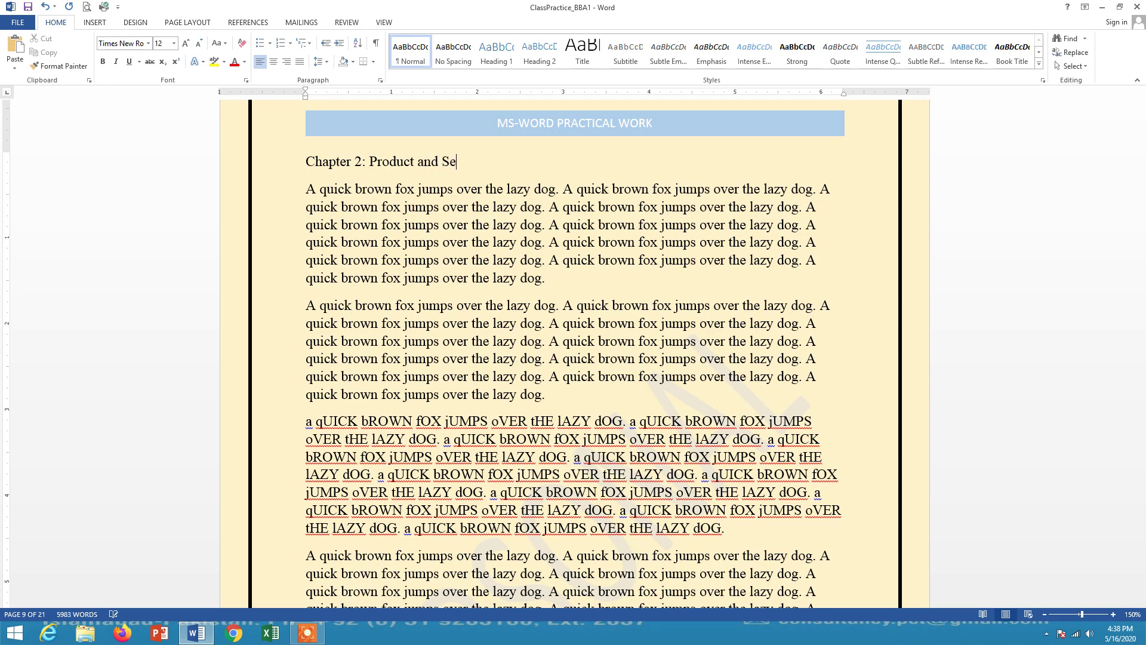
{"action": "type", "text": "rvices"}
{"action": "left_click_drag", "start_coordinate": [304, 163], "coordinate": [478, 156]}
{"action": "key", "text": "ctrl+b"}
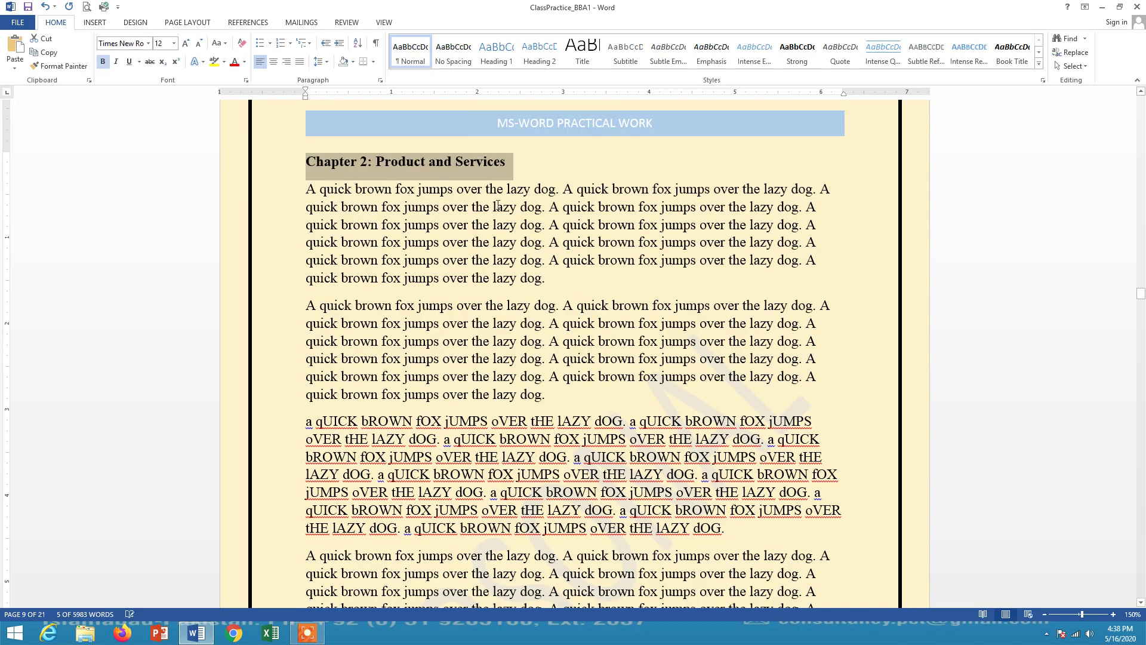
Replace the two carried-over lines on the page numbered 13 with the heading "Chapter 3: Conclusion", removing the stray "A" before it.
{"action": "scroll", "coordinate": [506, 337], "scroll_direction": "down", "scroll_amount": 3}
{"action": "scroll", "coordinate": [506, 337], "scroll_direction": "down", "scroll_amount": 20}
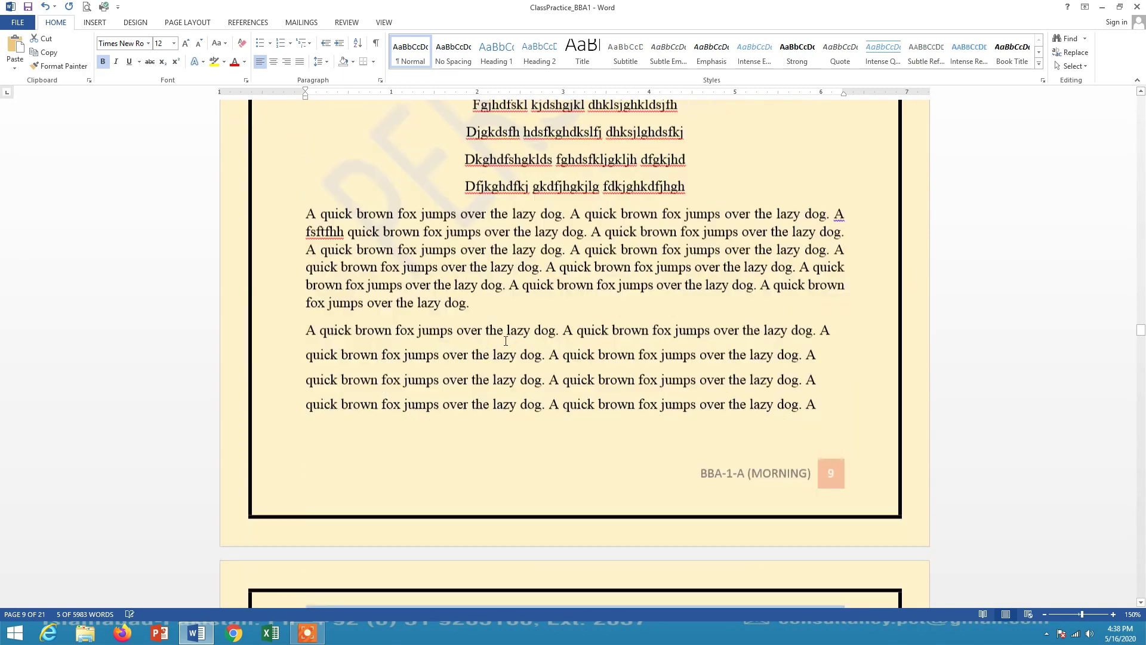
{"action": "scroll", "coordinate": [506, 341], "scroll_direction": "down", "scroll_amount": 20}
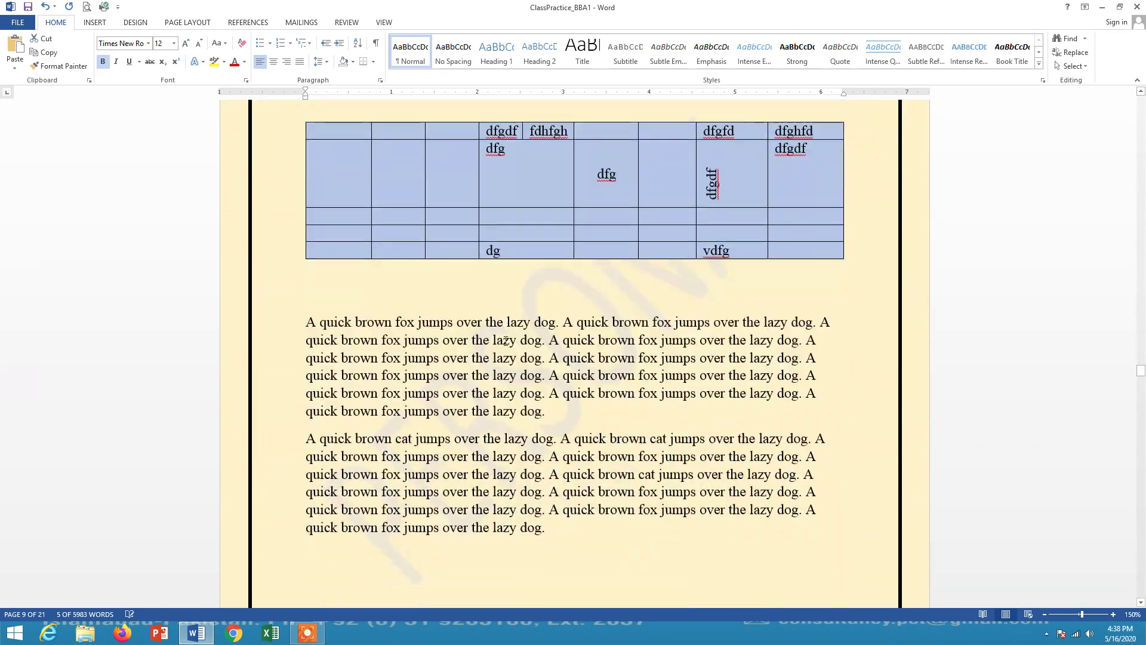
{"action": "scroll", "coordinate": [506, 341], "scroll_direction": "down", "scroll_amount": 20}
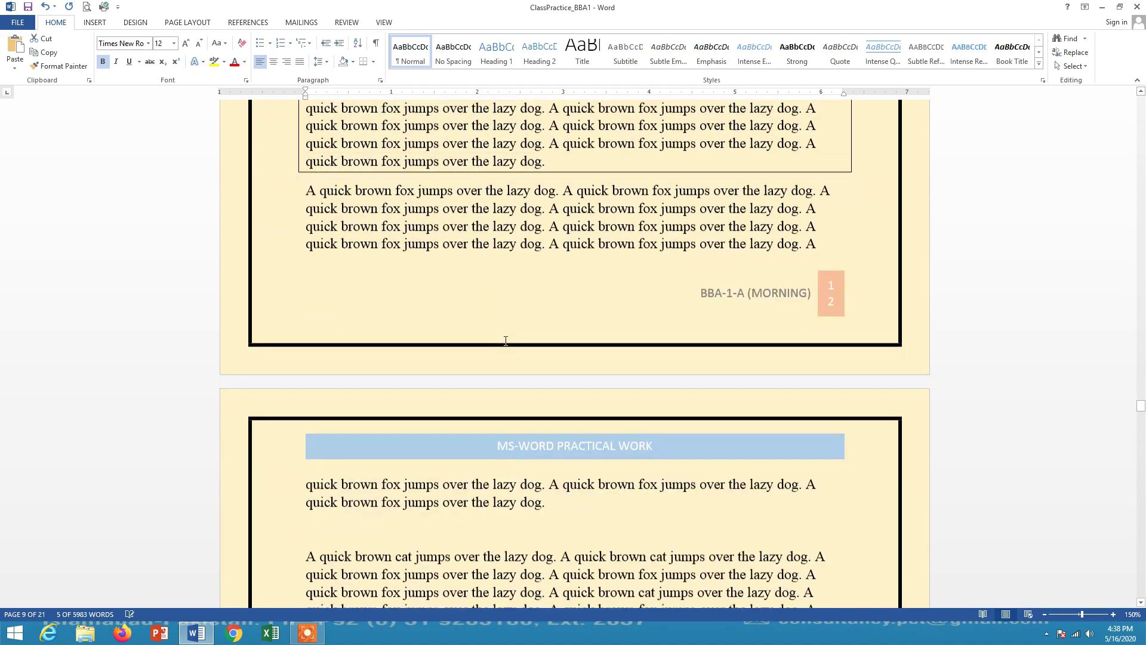
{"action": "scroll", "coordinate": [505, 341], "scroll_direction": "down", "scroll_amount": 20}
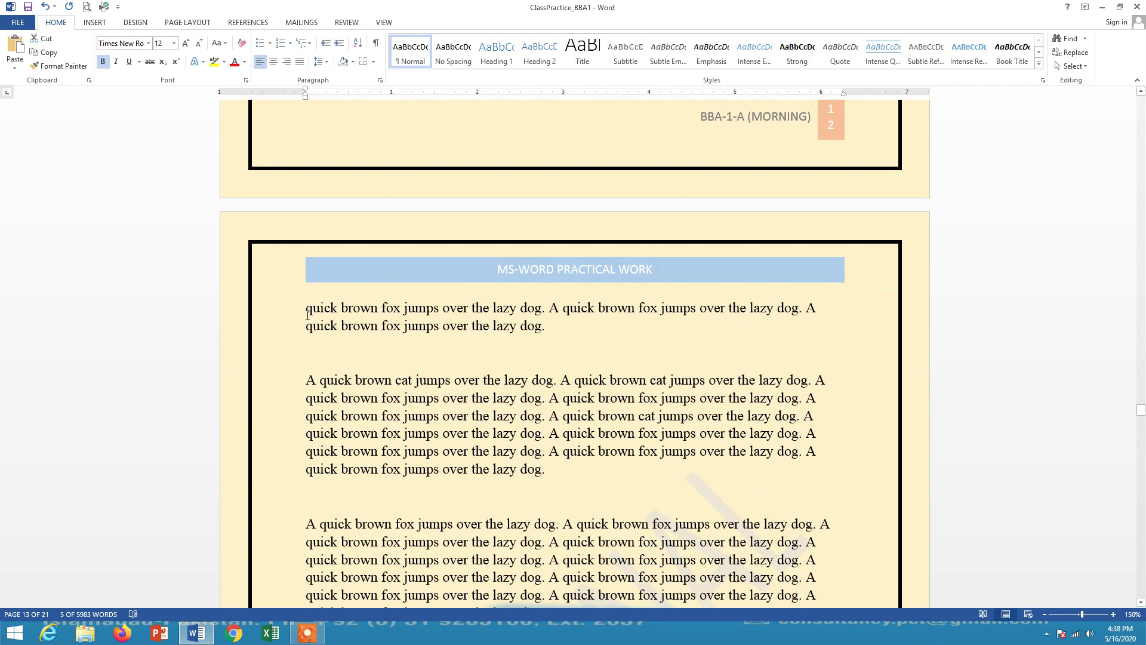
{"action": "left_click_drag", "start_coordinate": [308, 315], "coordinate": [549, 323]}
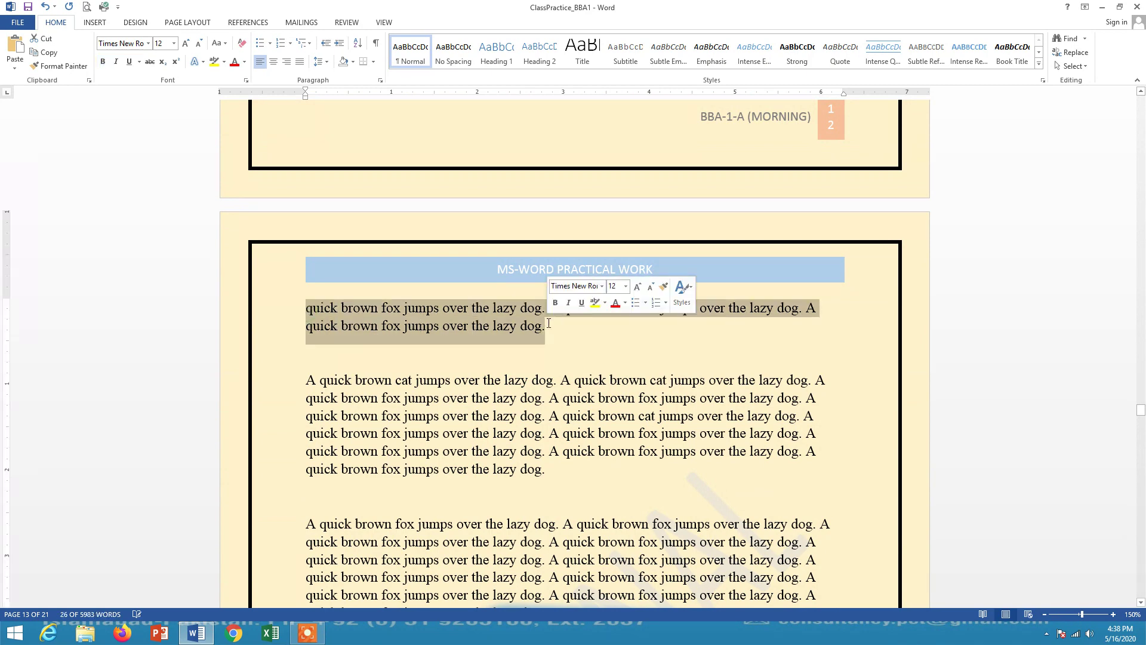
{"action": "type", "text": "Ch"}
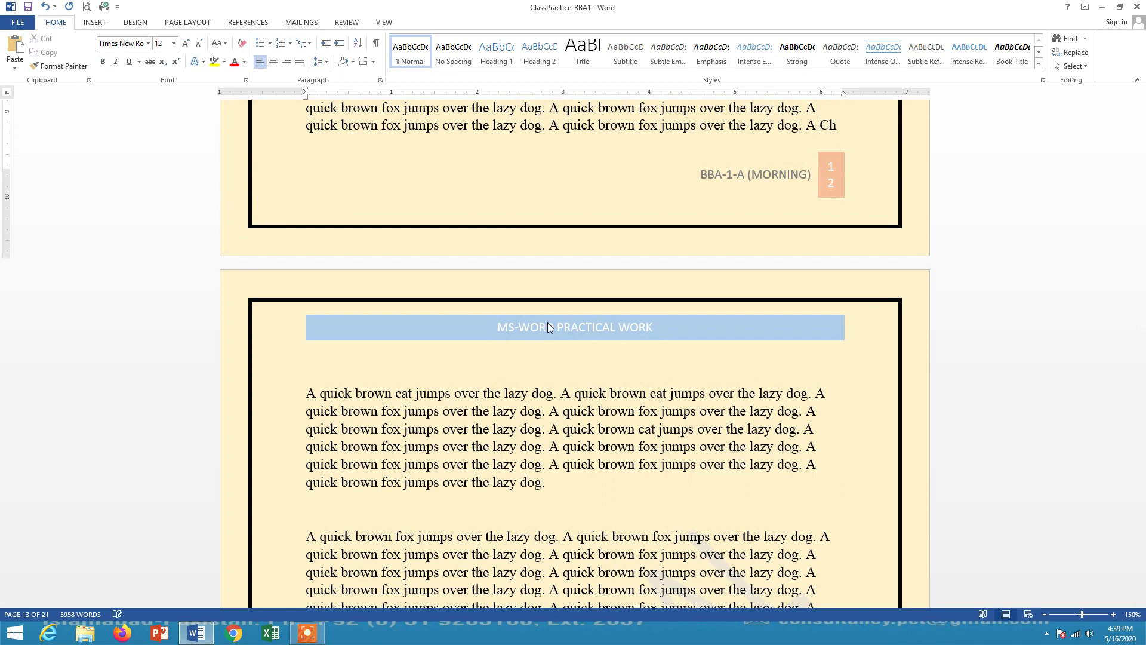
{"action": "key", "text": "BackSpace"}
{"action": "key", "text": "BackSpace"}
{"action": "key", "text": "Return"}
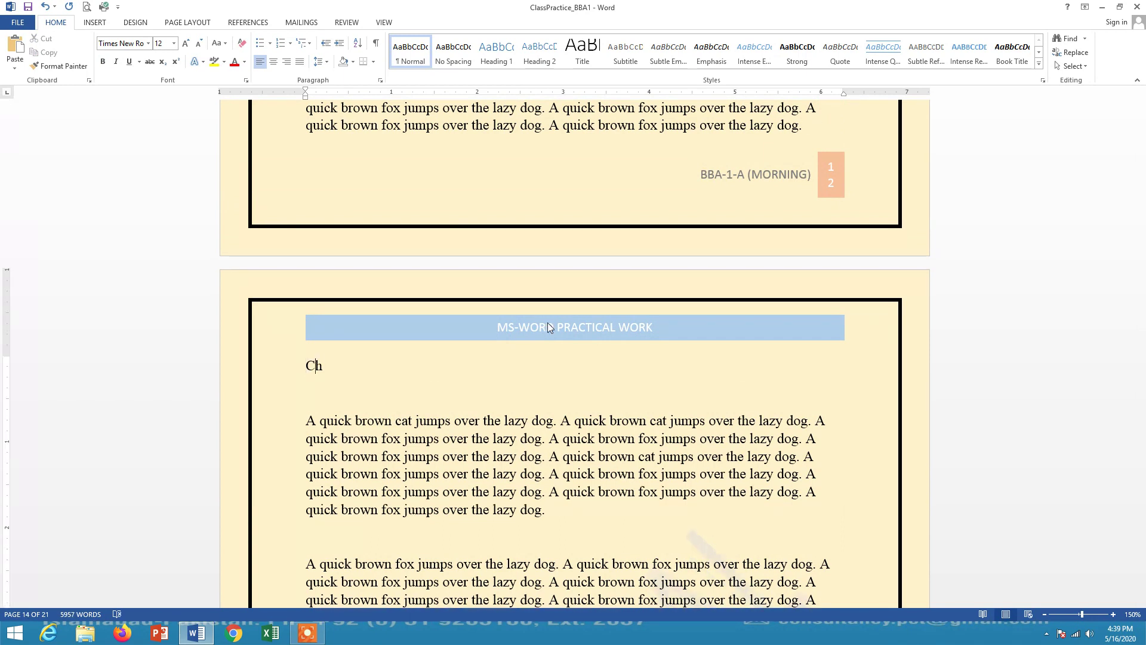
{"action": "type", "text": "apter 3: Conclusion"}
Make the heading "Chapter 3: Conclusion" bold and save the document.
{"action": "left_click_drag", "start_coordinate": [441, 373], "coordinate": [292, 369]}
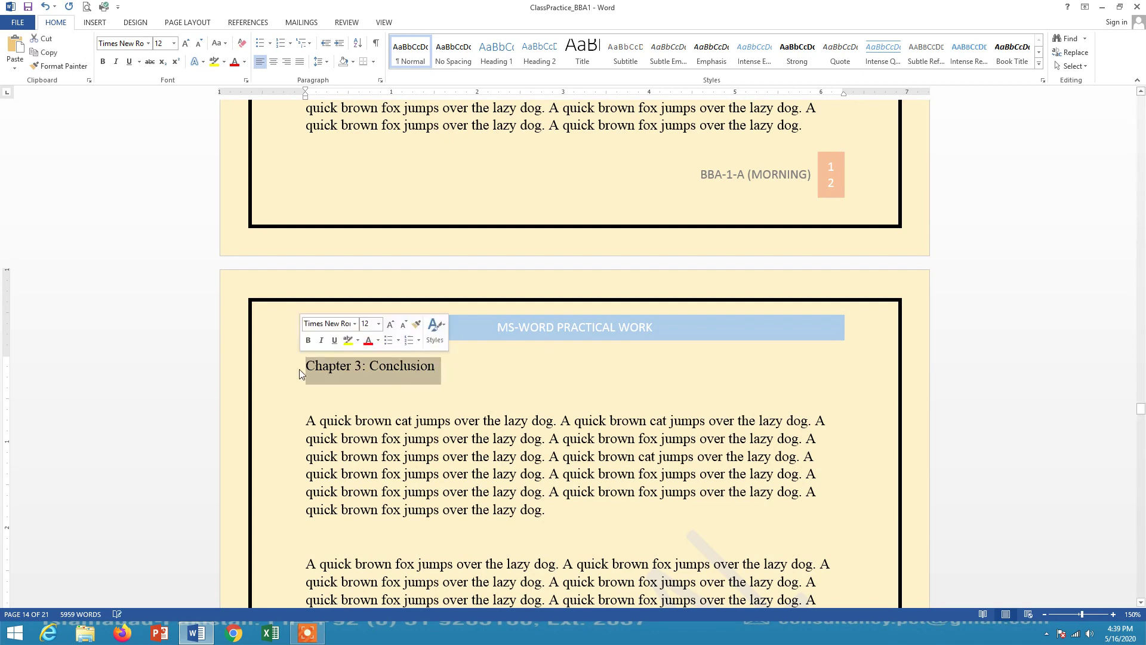
{"action": "key", "text": "ctrl+b"}
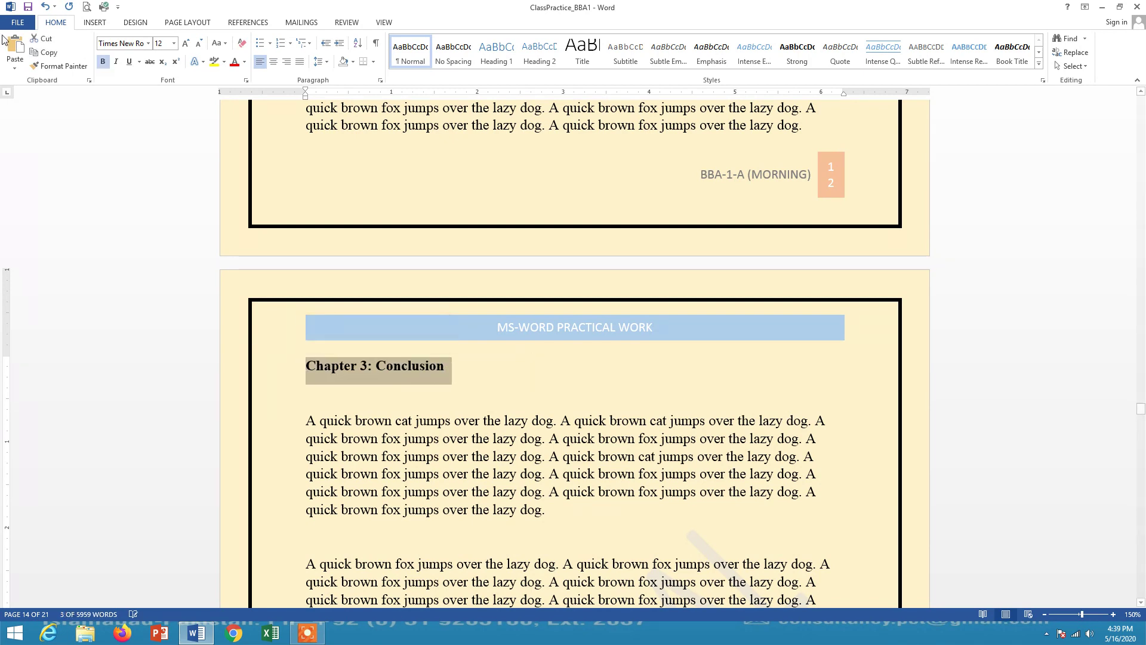
{"action": "left_click", "coordinate": [28, 8]}
Review the chapter pages and their footer page numbers from Chapter 3 back to the Table of Contents and Chapter 1.
{"action": "scroll", "coordinate": [553, 353], "scroll_direction": "up", "scroll_amount": 12}
{"action": "scroll", "coordinate": [553, 344], "scroll_direction": "up", "scroll_amount": 20}
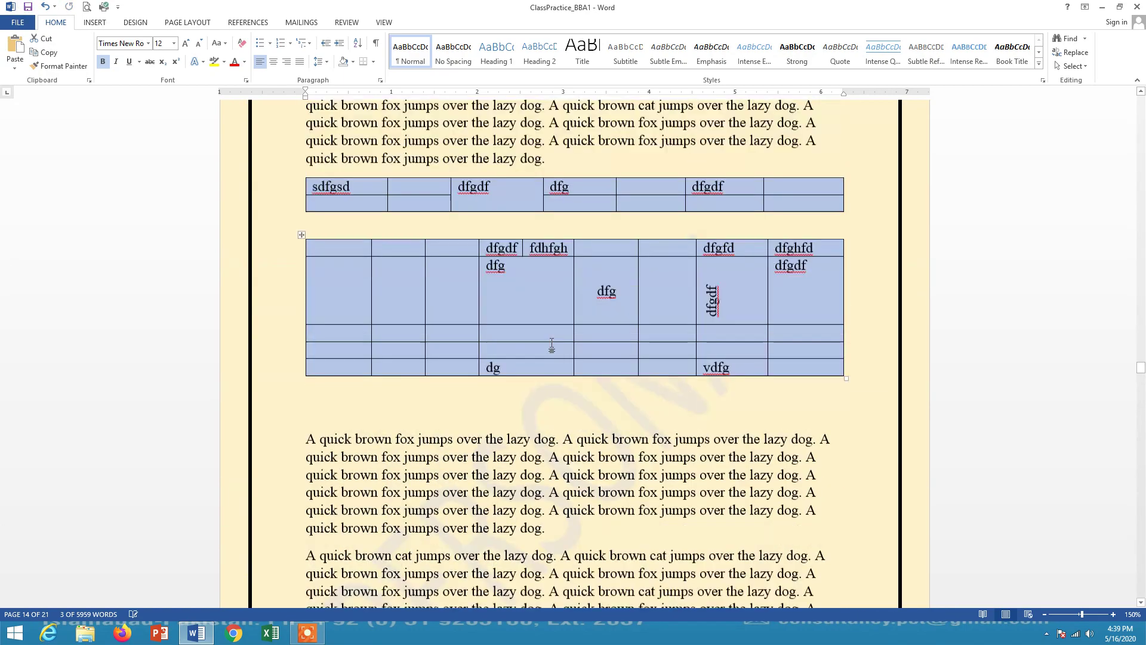
{"action": "scroll", "coordinate": [553, 343], "scroll_direction": "up", "scroll_amount": 20}
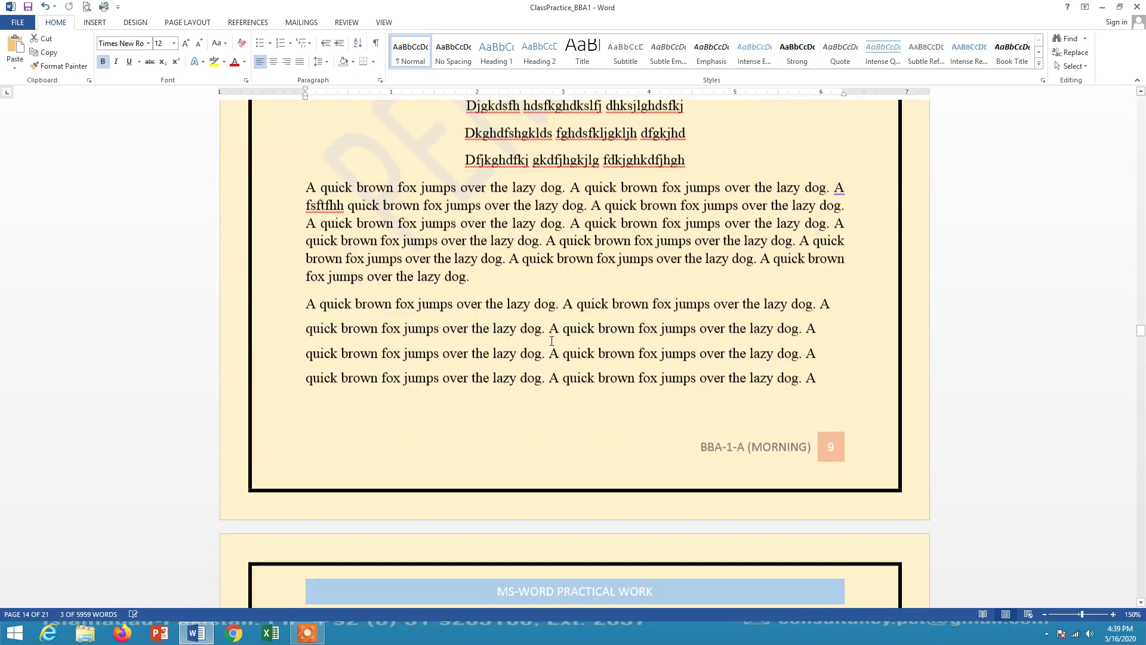
{"action": "scroll", "coordinate": [550, 342], "scroll_direction": "up", "scroll_amount": 20}
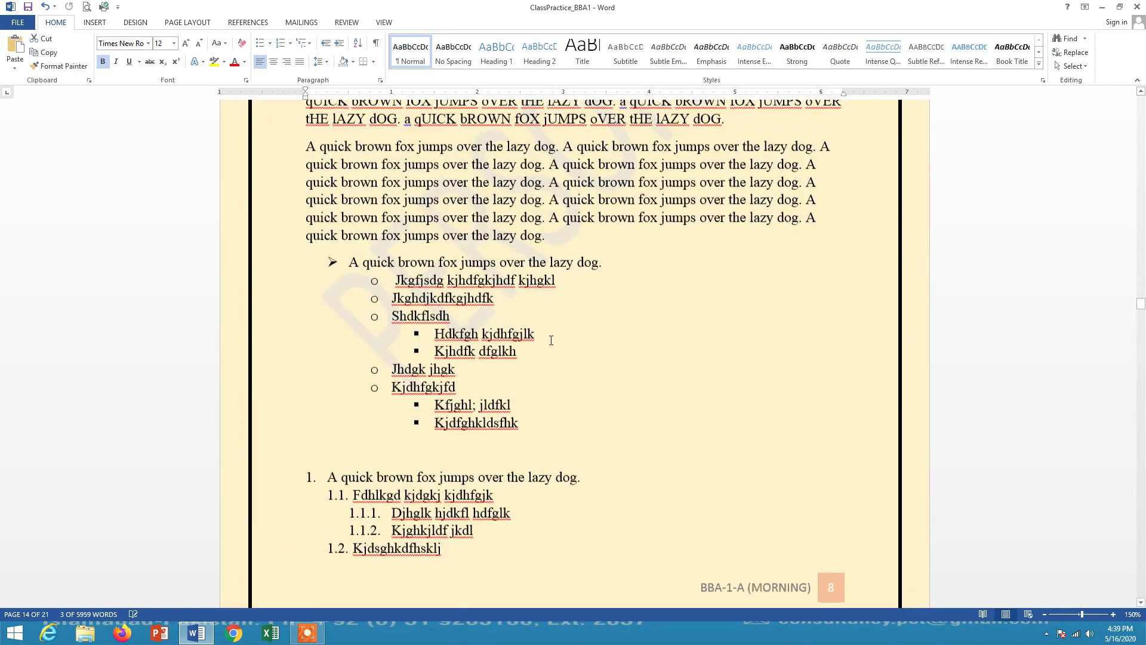
{"action": "scroll", "coordinate": [549, 342], "scroll_direction": "up", "scroll_amount": 20}
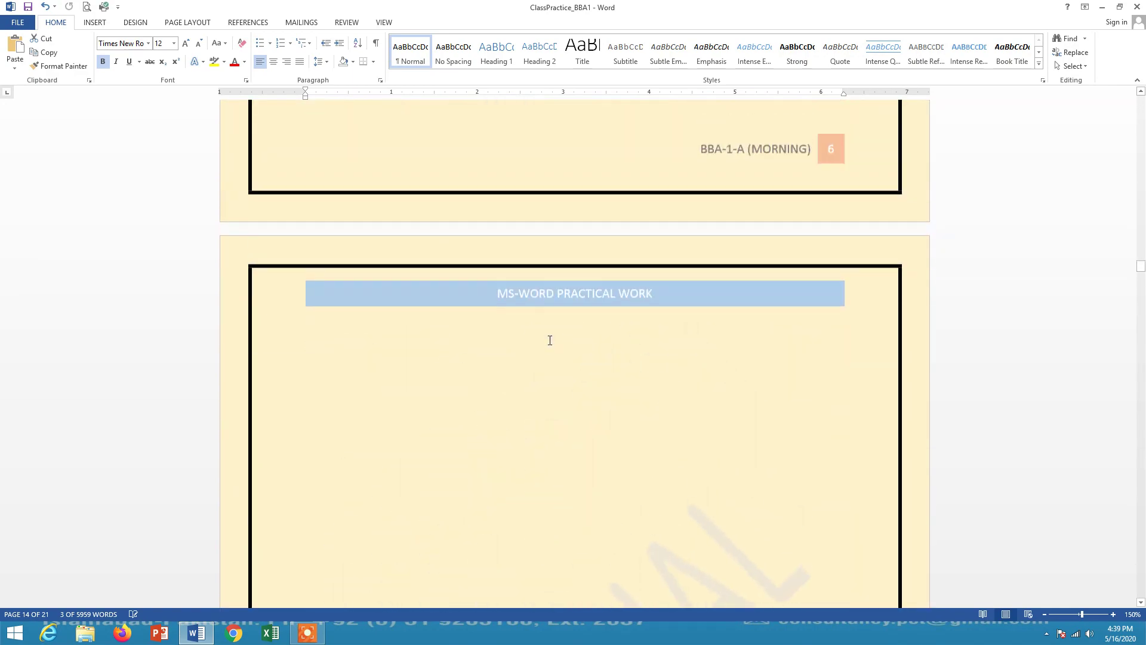
{"action": "scroll", "coordinate": [548, 340], "scroll_direction": "up", "scroll_amount": 20}
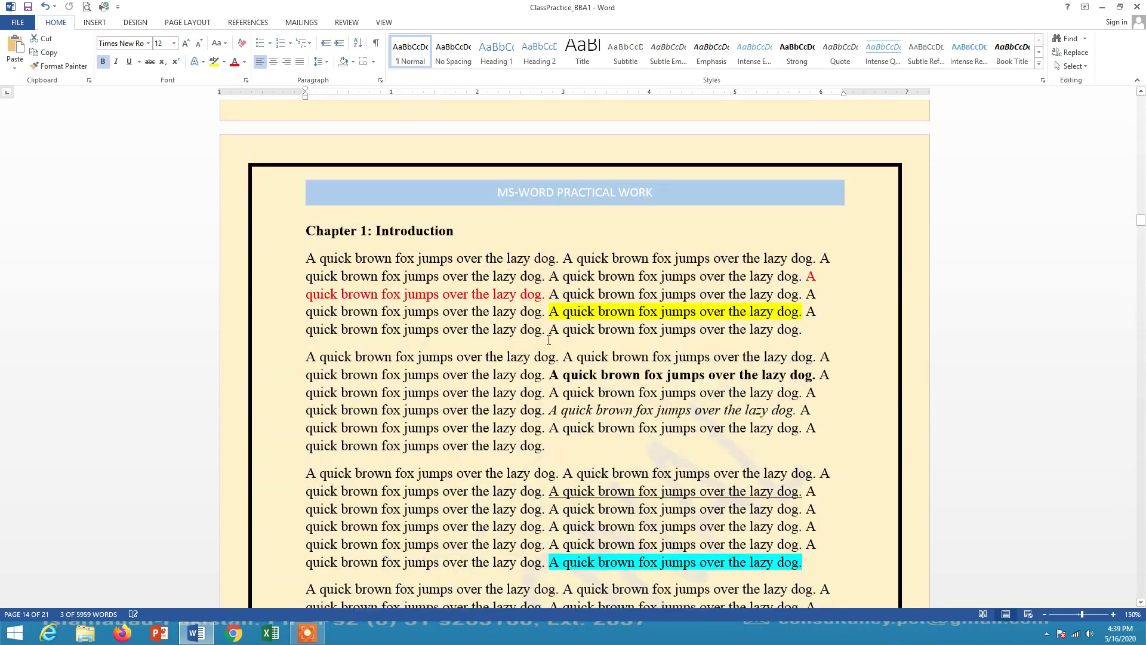
{"action": "scroll", "coordinate": [546, 337], "scroll_direction": "up", "scroll_amount": 15}
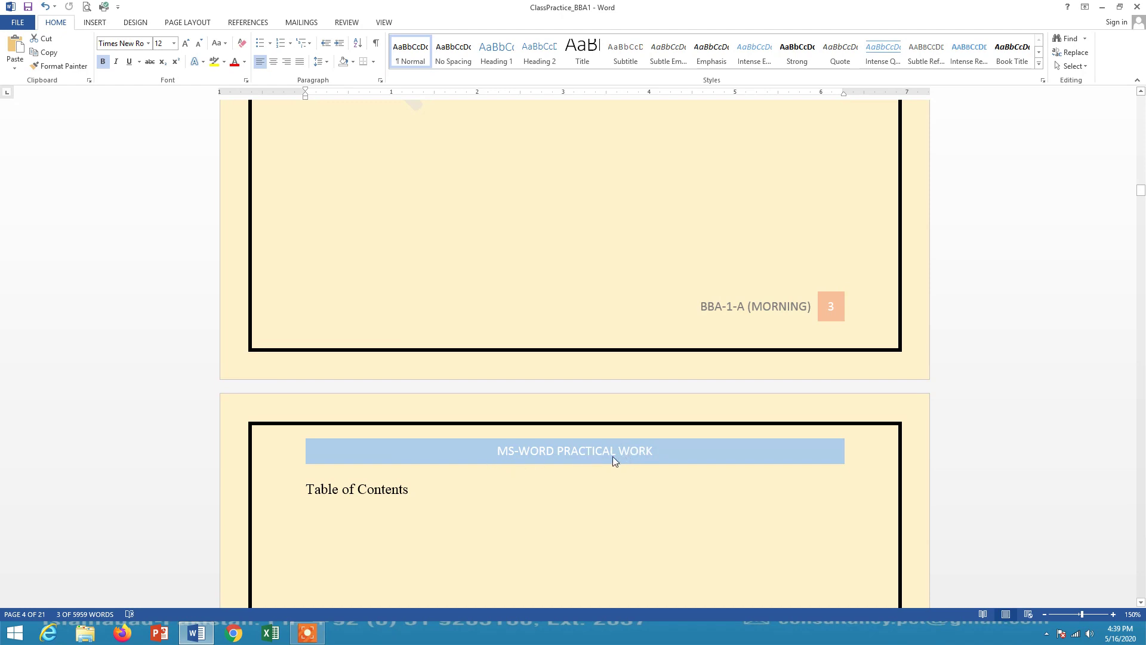
{"action": "scroll", "coordinate": [652, 457], "scroll_direction": "down", "scroll_amount": 15}
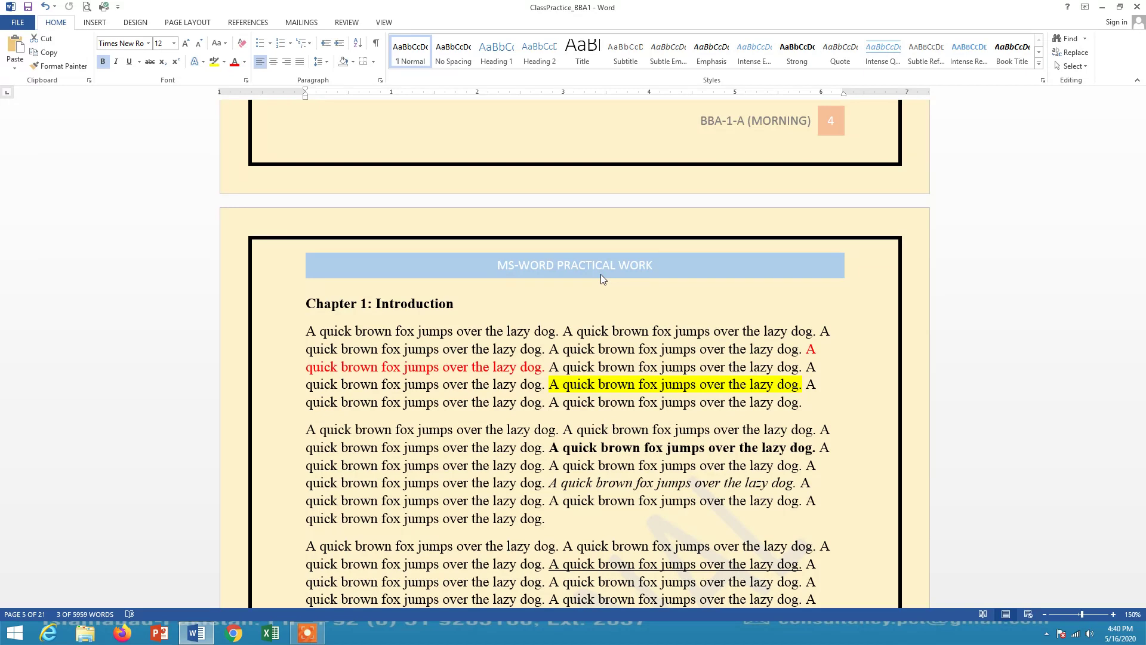
Insert a Next Page section break directly before the "Table of Contents" heading.
{"action": "left_click_drag", "start_coordinate": [1141, 224], "coordinate": [1140, 99]}
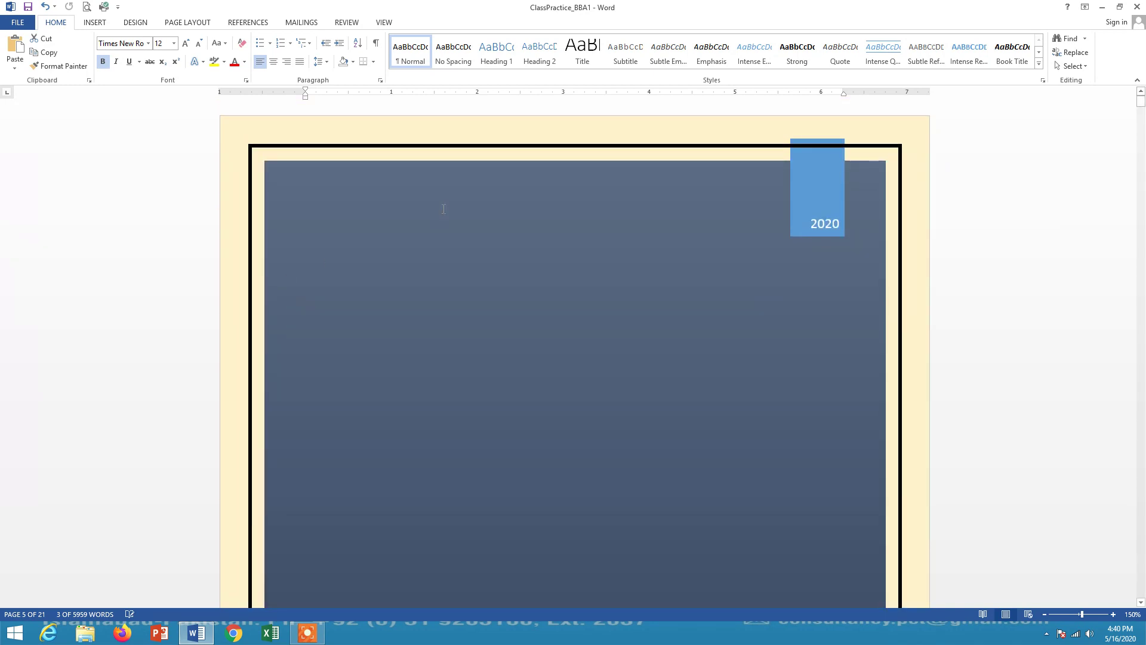
{"action": "scroll", "coordinate": [443, 206], "scroll_direction": "down", "scroll_amount": 10}
{"action": "scroll", "coordinate": [443, 208], "scroll_direction": "down", "scroll_amount": 6}
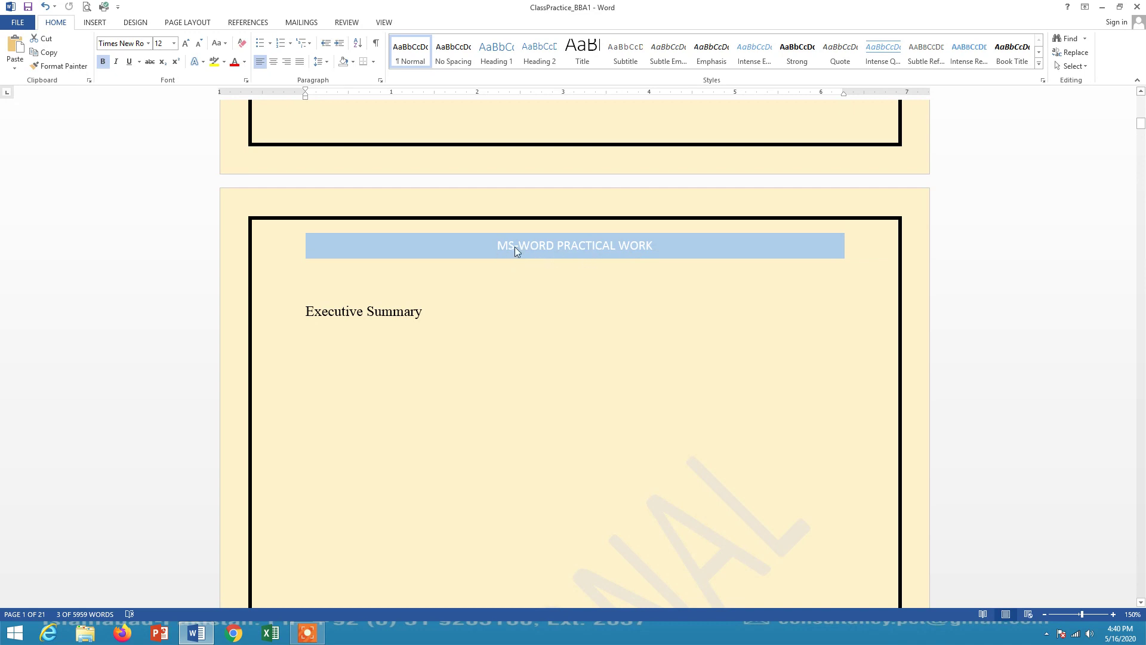
{"action": "scroll", "coordinate": [606, 258], "scroll_direction": "down", "scroll_amount": 20}
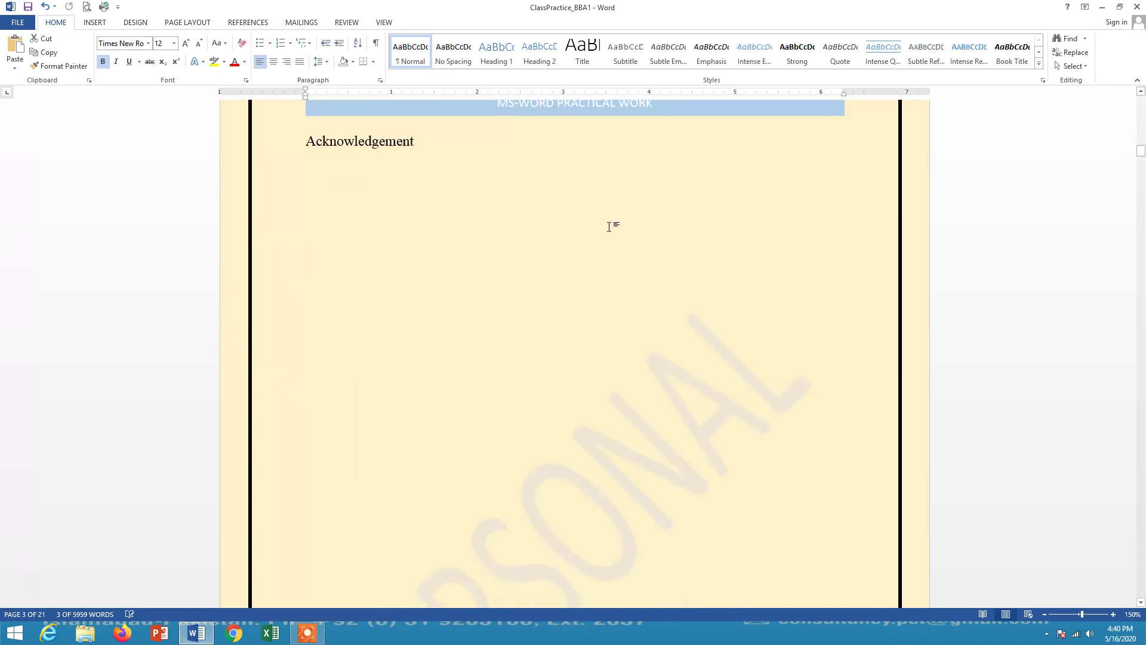
{"action": "scroll", "coordinate": [609, 226], "scroll_direction": "down", "scroll_amount": 20}
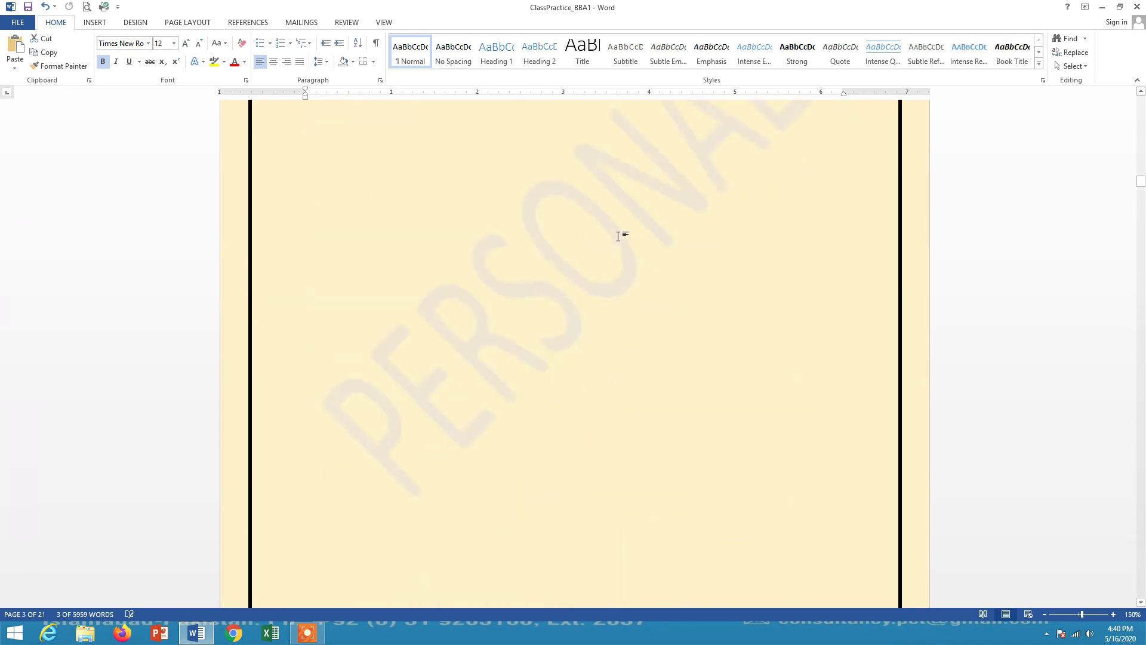
{"action": "scroll", "coordinate": [618, 236], "scroll_direction": "down", "scroll_amount": 5}
{"action": "scroll", "coordinate": [532, 376], "scroll_direction": "down", "scroll_amount": 4}
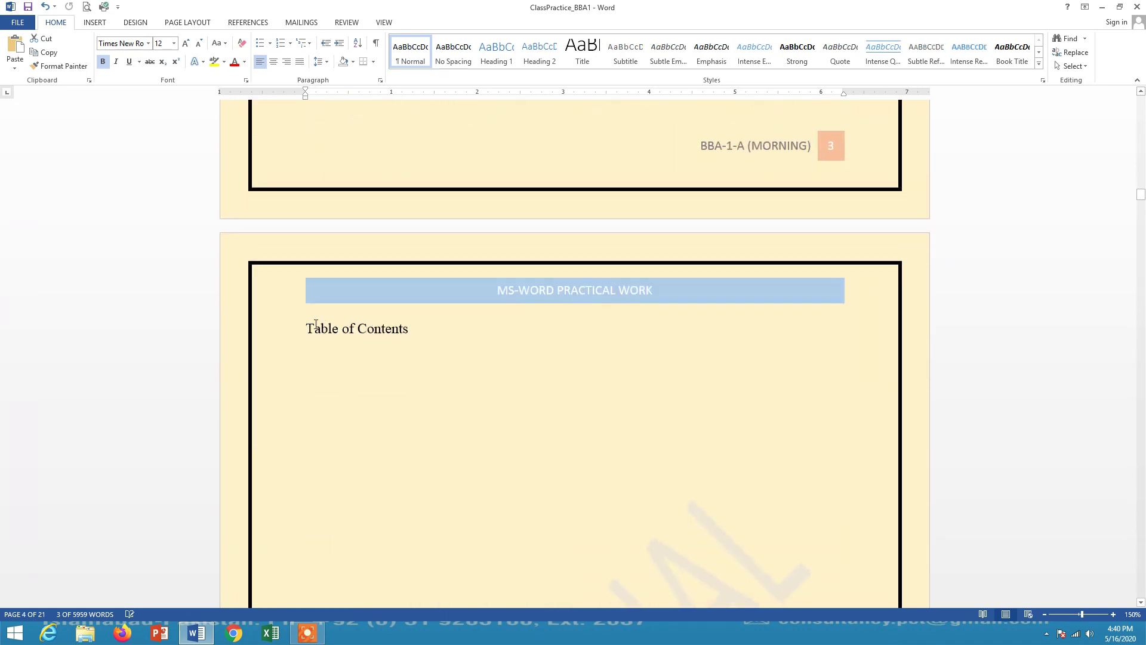
{"action": "left_click", "coordinate": [305, 328]}
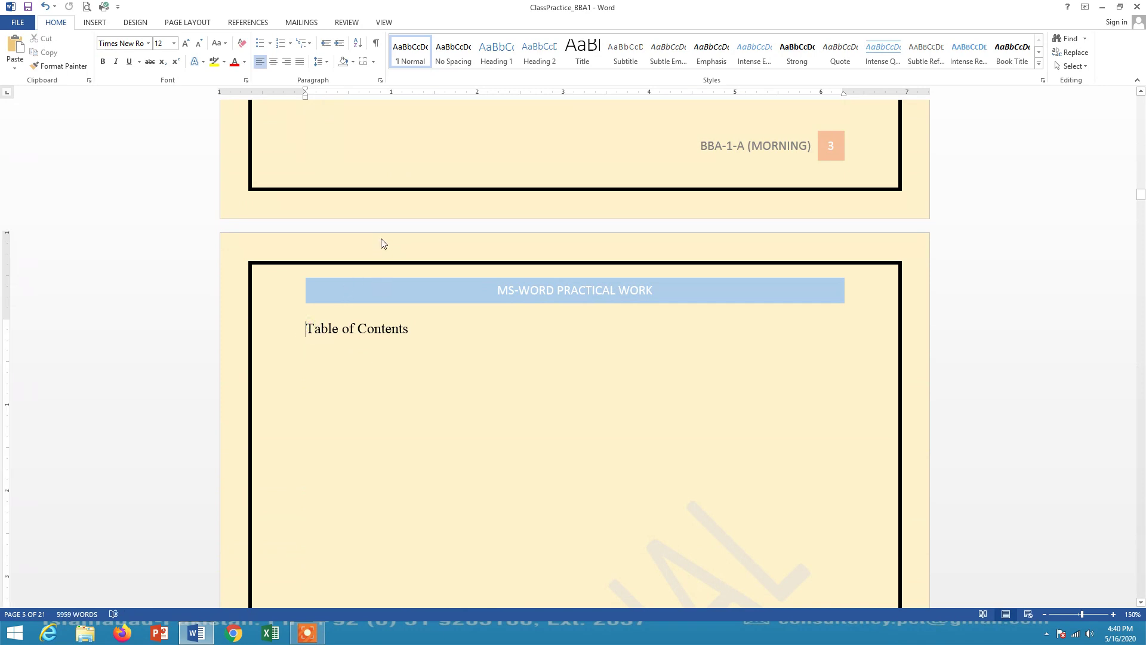
{"action": "left_click", "coordinate": [187, 23]}
{"action": "left_click", "coordinate": [164, 39]}
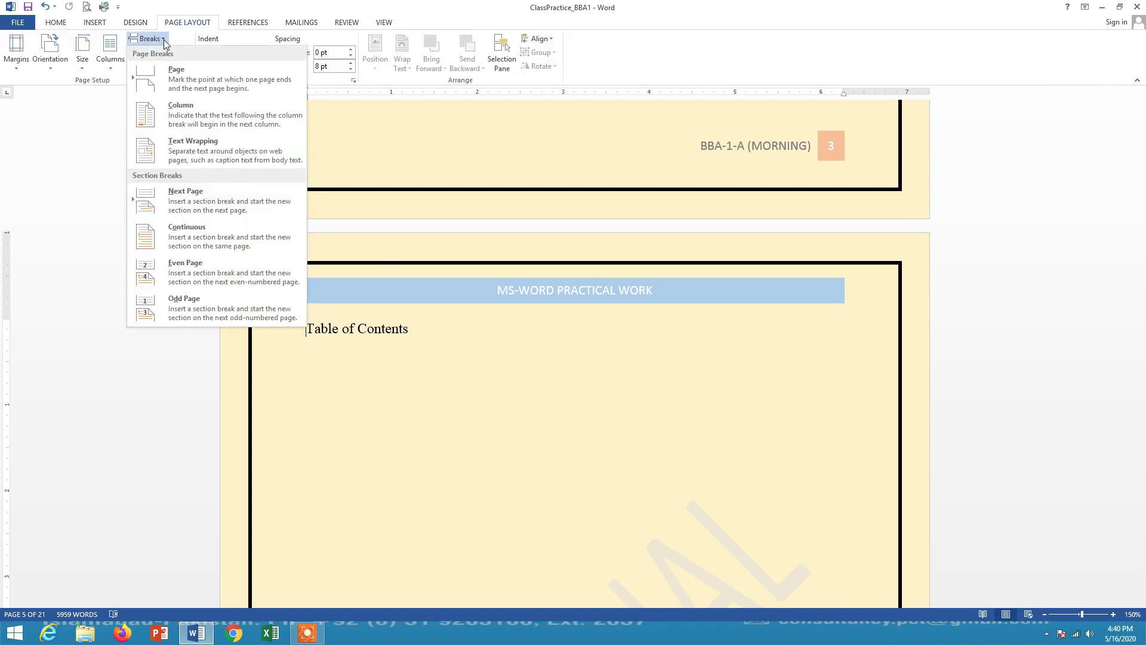
{"action": "left_click", "coordinate": [186, 196]}
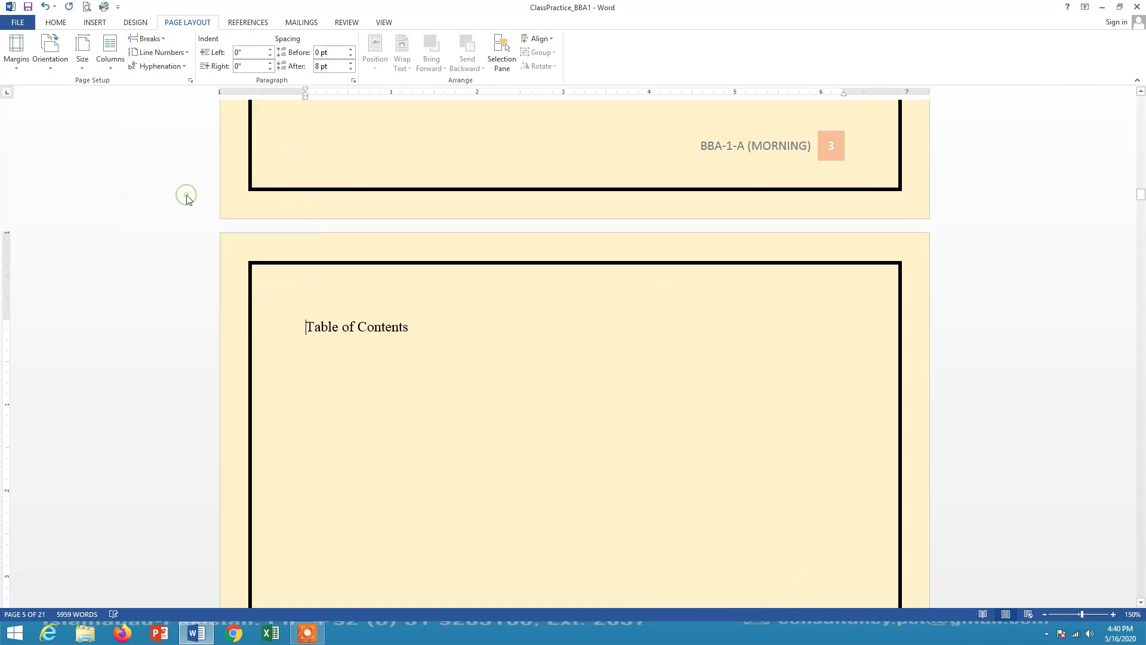
Open the header area on the Dedication page and examine the section labels back to the cover page.
{"action": "scroll", "coordinate": [442, 284], "scroll_direction": "up", "scroll_amount": 8}
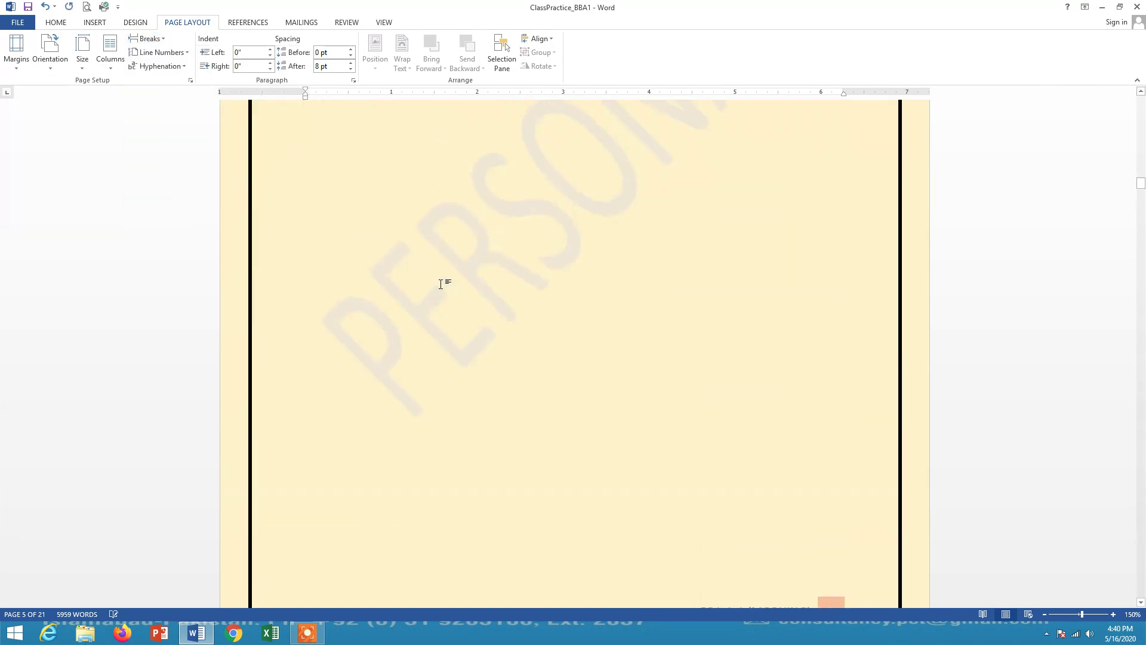
{"action": "scroll", "coordinate": [441, 284], "scroll_direction": "up", "scroll_amount": 10}
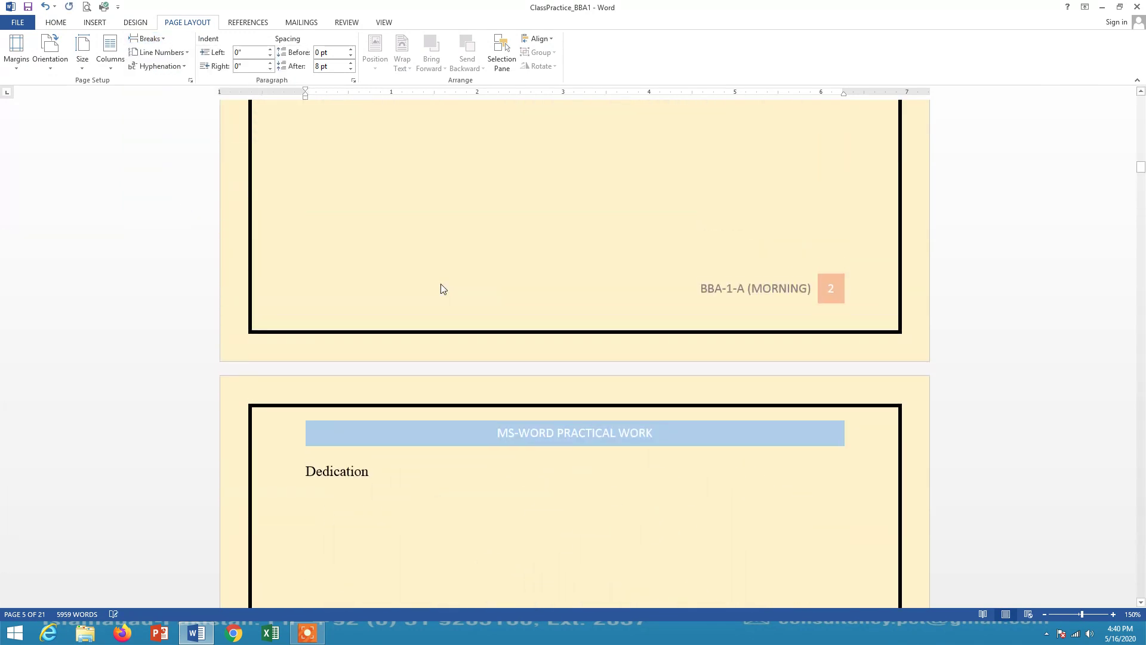
{"action": "scroll", "coordinate": [440, 284], "scroll_direction": "down", "scroll_amount": 6}
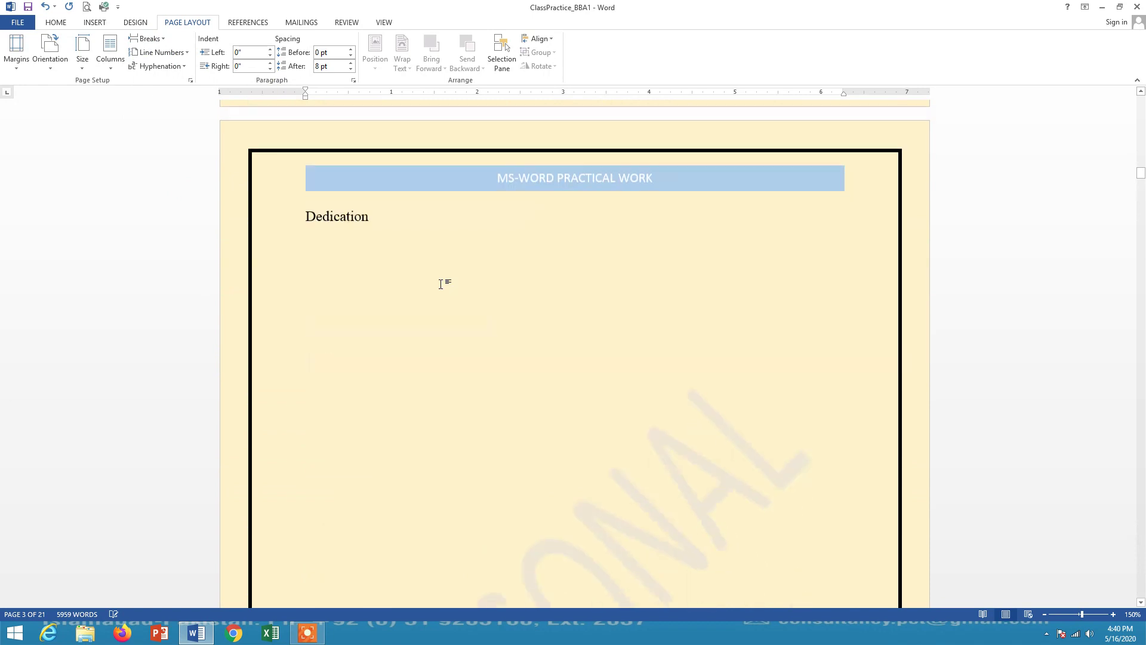
{"action": "double_click", "coordinate": [509, 178]}
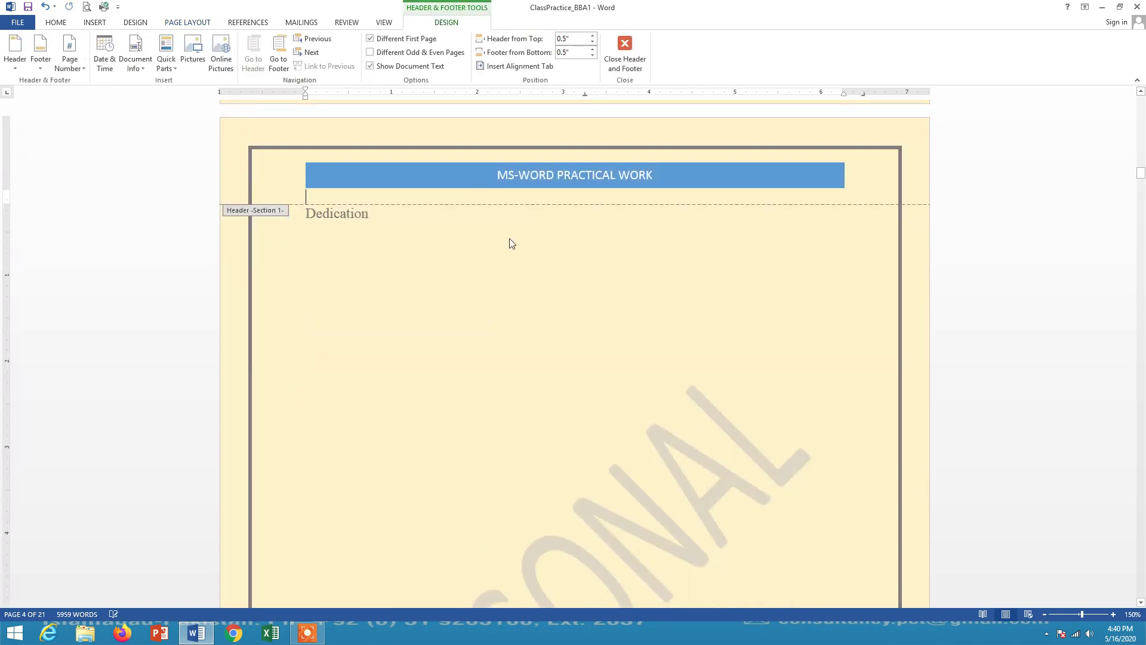
{"action": "scroll", "coordinate": [510, 238], "scroll_direction": "up", "scroll_amount": 3}
{"action": "scroll", "coordinate": [510, 238], "scroll_direction": "down", "scroll_amount": 15}
{"action": "scroll", "coordinate": [510, 238], "scroll_direction": "up", "scroll_amount": 4}
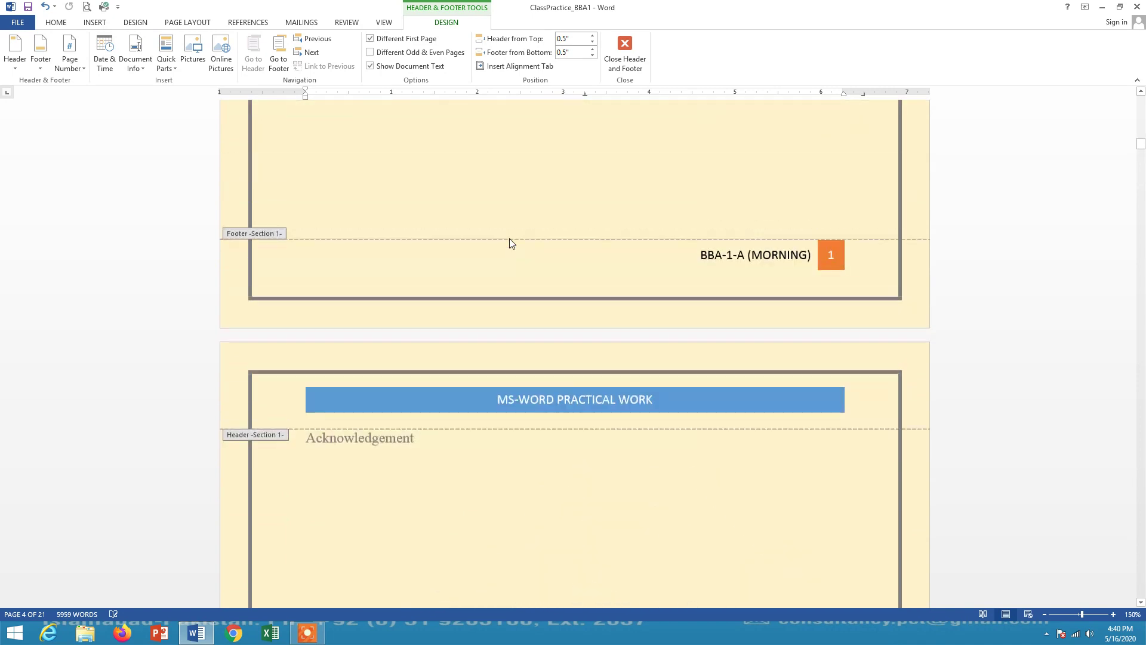
{"action": "scroll", "coordinate": [510, 238], "scroll_direction": "up", "scroll_amount": 20}
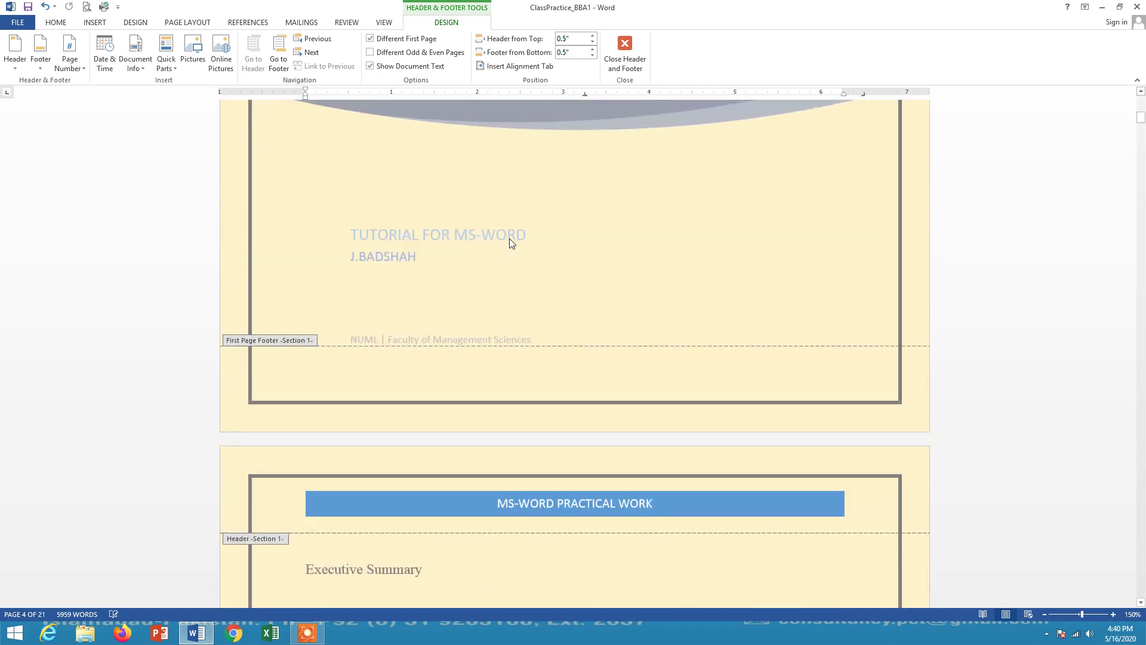
{"action": "scroll", "coordinate": [347, 326], "scroll_direction": "up", "scroll_amount": 10}
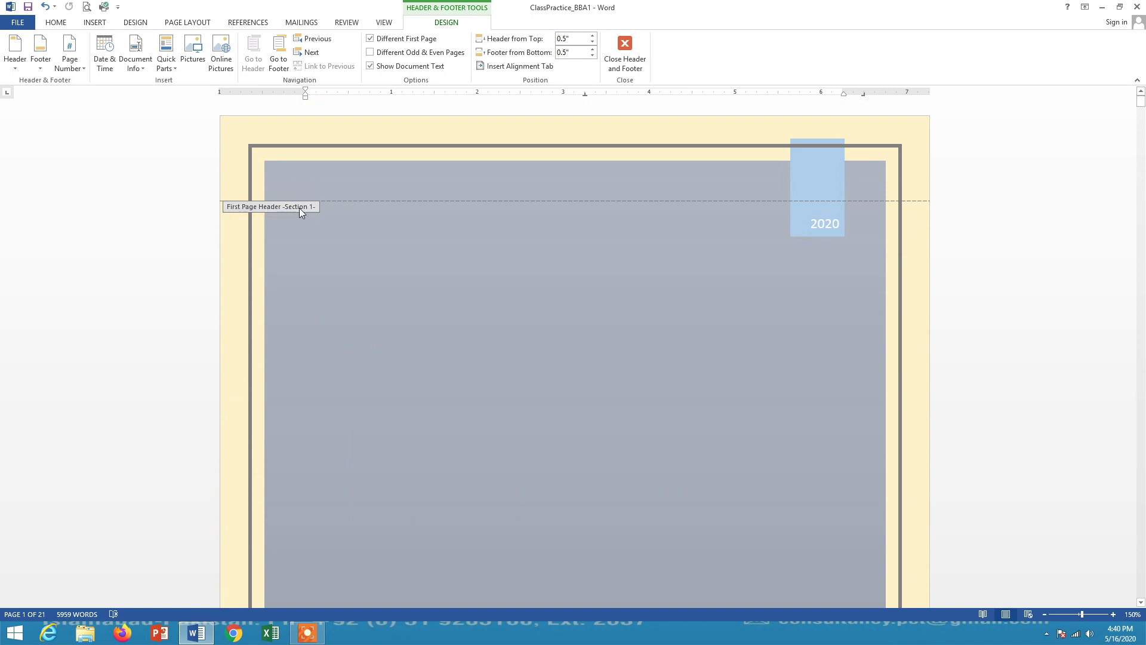
Examine the header and footer section labels from the cover page through the Table of Contents to the document's last pages.
{"action": "scroll", "coordinate": [358, 275], "scroll_direction": "down", "scroll_amount": 12}
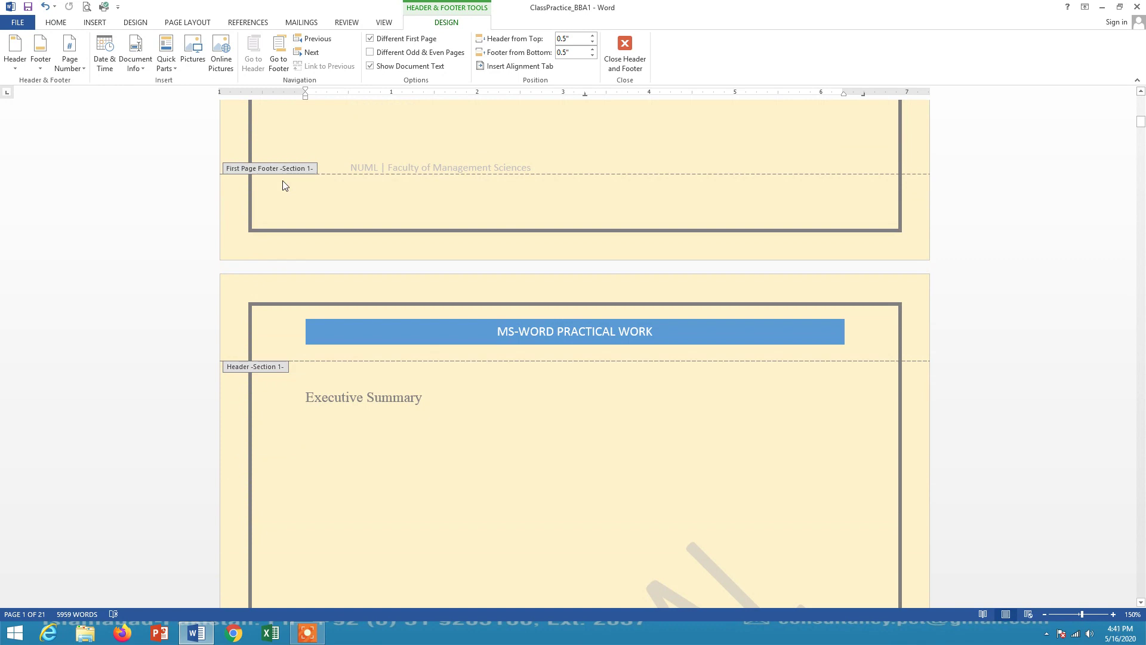
{"action": "scroll", "coordinate": [279, 351], "scroll_direction": "down", "scroll_amount": 13}
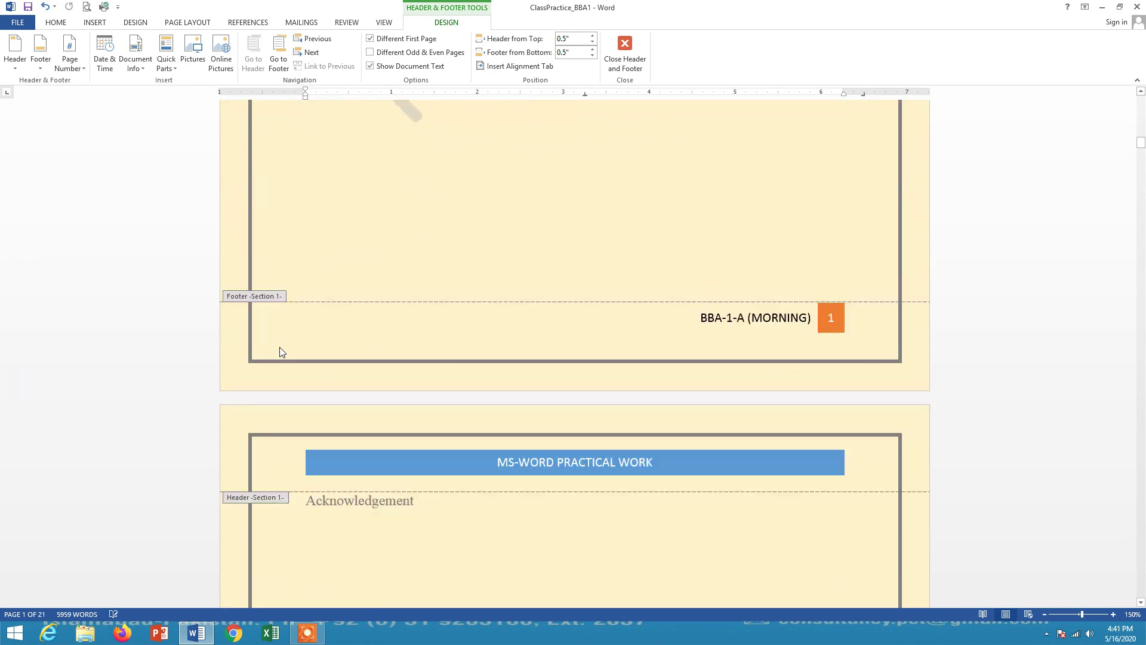
{"action": "scroll", "coordinate": [281, 352], "scroll_direction": "down", "scroll_amount": 4}
{"action": "scroll", "coordinate": [299, 329], "scroll_direction": "down", "scroll_amount": 7}
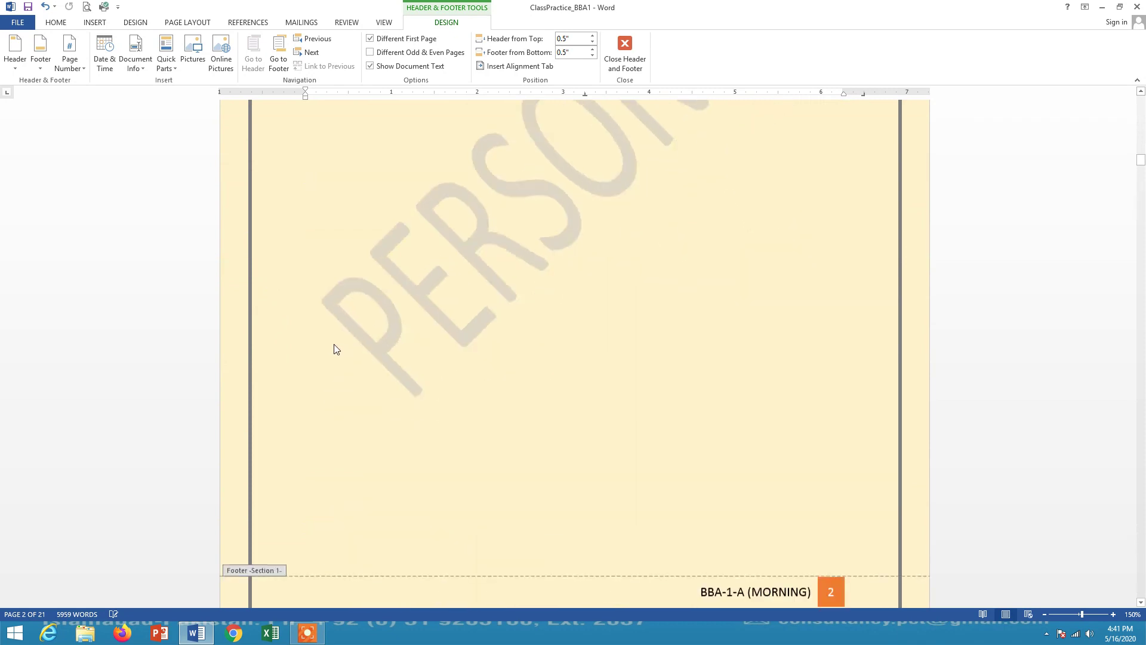
{"action": "scroll", "coordinate": [322, 338], "scroll_direction": "down", "scroll_amount": 10}
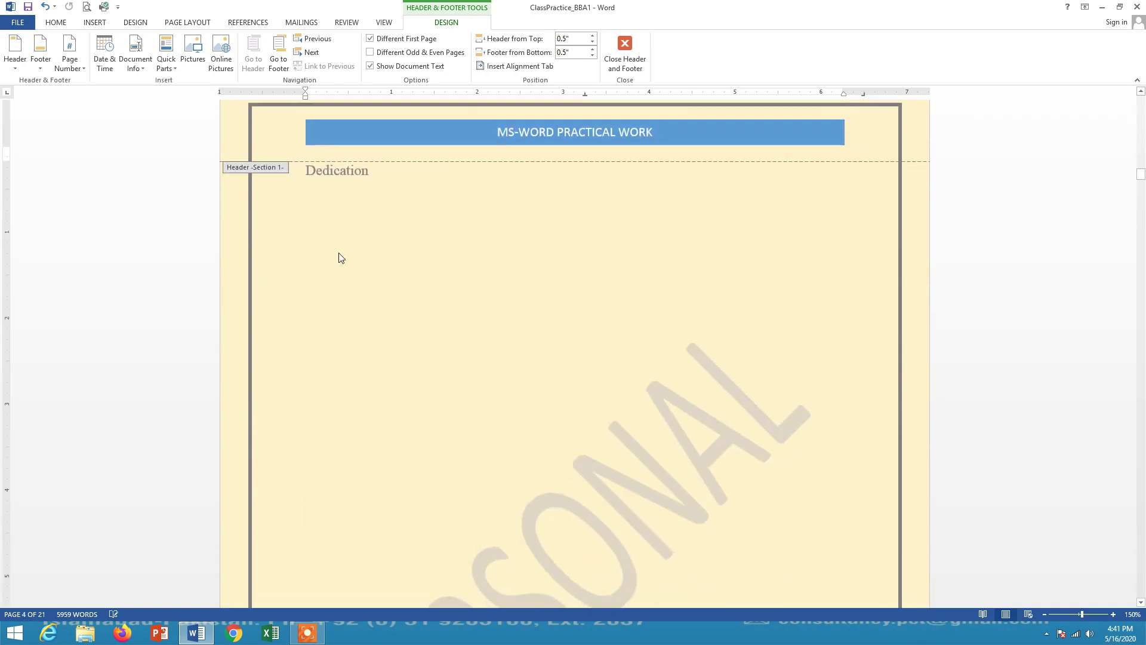
{"action": "scroll", "coordinate": [335, 292], "scroll_direction": "down", "scroll_amount": 4}
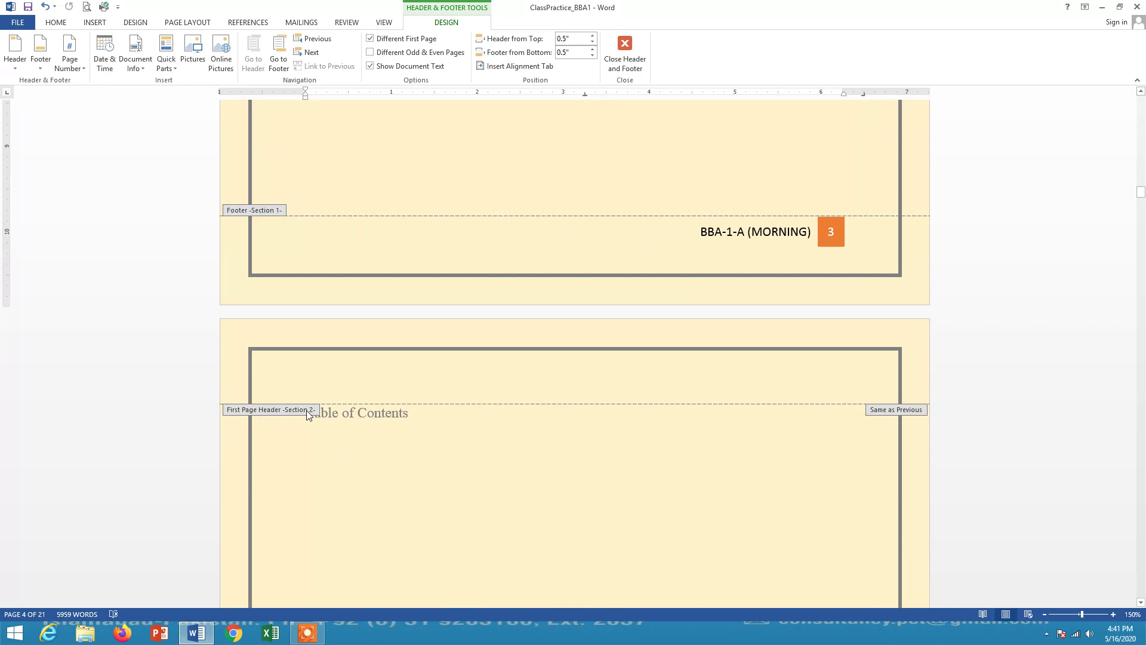
{"action": "scroll", "coordinate": [308, 414], "scroll_direction": "down", "scroll_amount": 5}
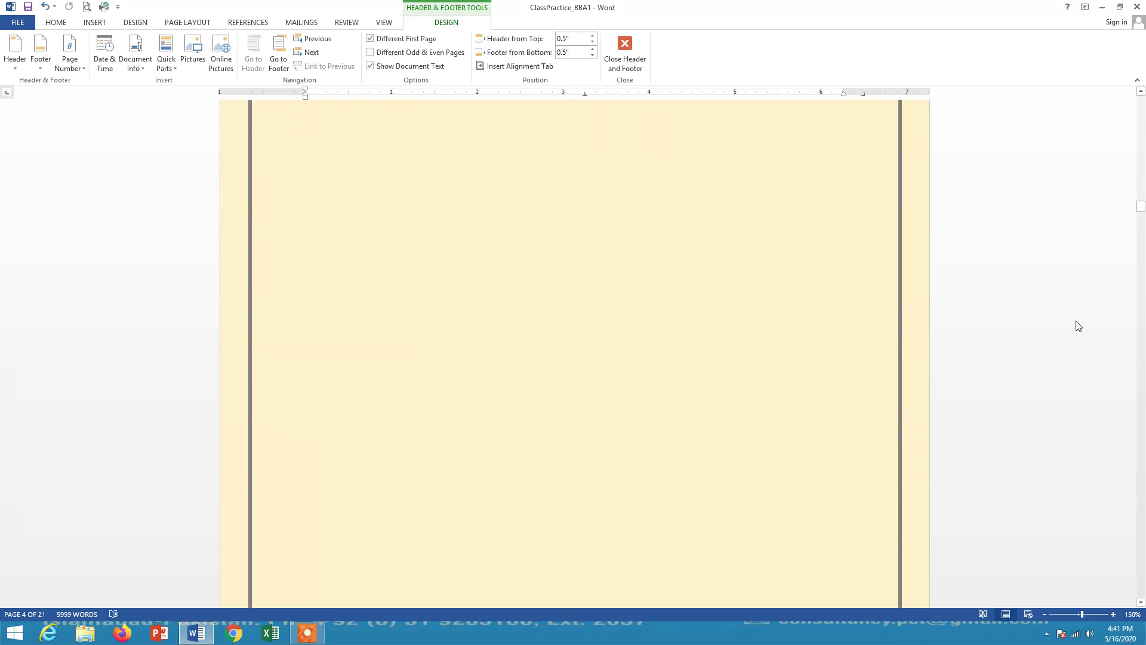
{"action": "left_click_drag", "start_coordinate": [1140, 209], "coordinate": [1143, 615]}
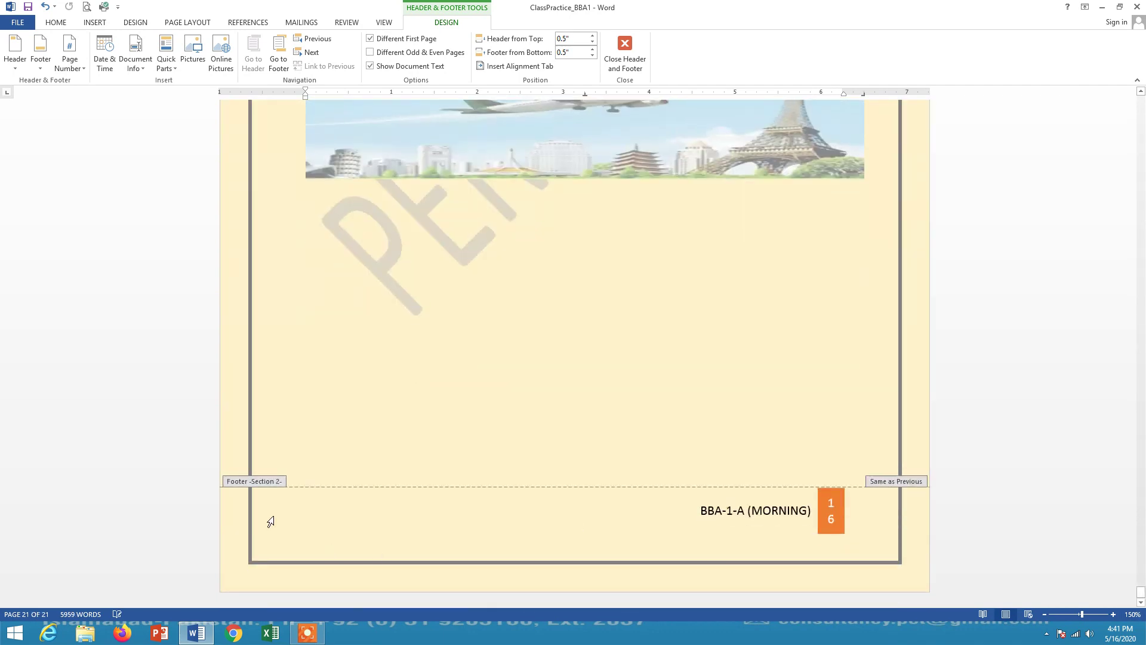
{"action": "scroll", "coordinate": [467, 442], "scroll_direction": "up", "scroll_amount": 10}
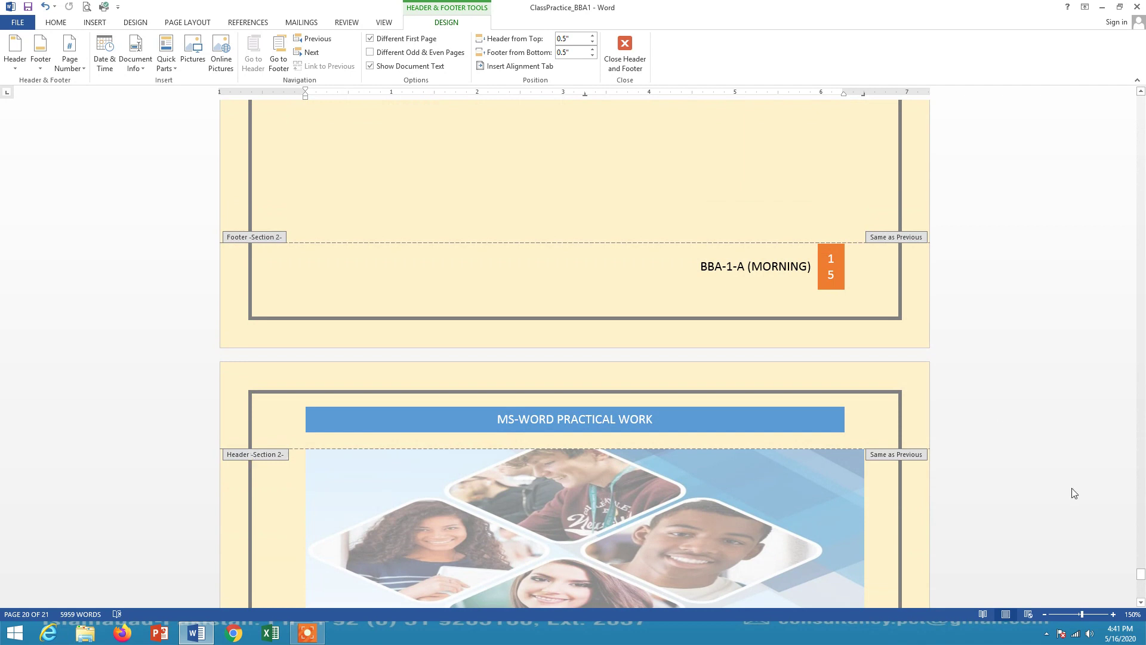
Leave the header area and insert a Next Page section break directly before the "Executive Summary" heading.
{"action": "left_click_drag", "start_coordinate": [1142, 574], "coordinate": [1141, 114]}
{"action": "scroll", "coordinate": [535, 313], "scroll_direction": "down", "scroll_amount": 5}
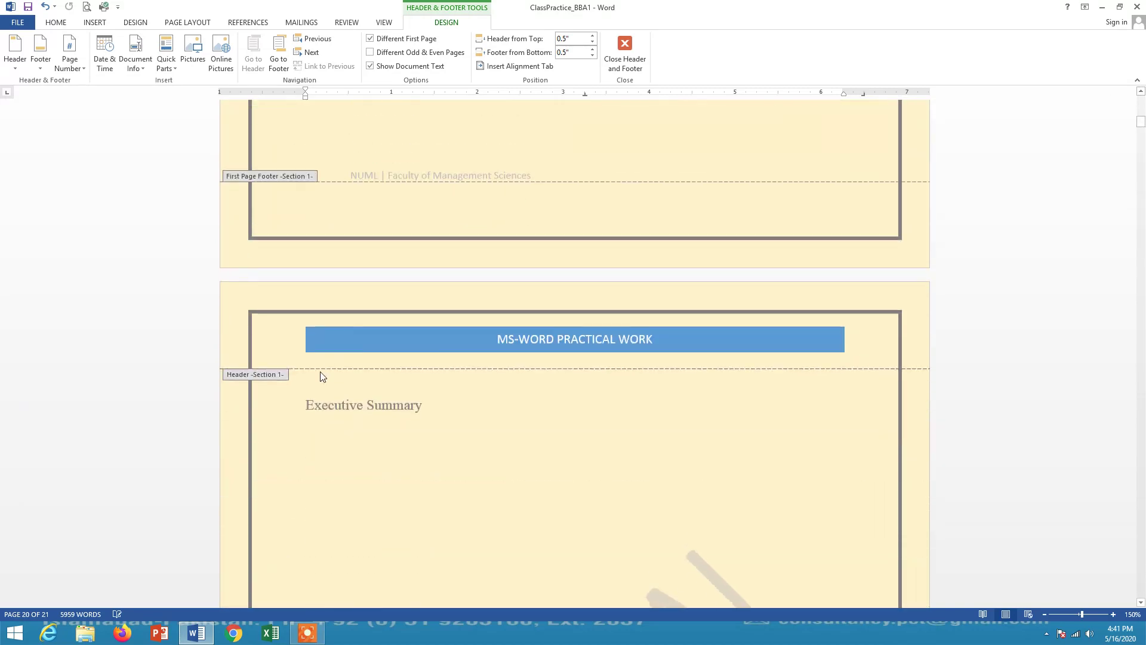
{"action": "double_click", "coordinate": [335, 406]}
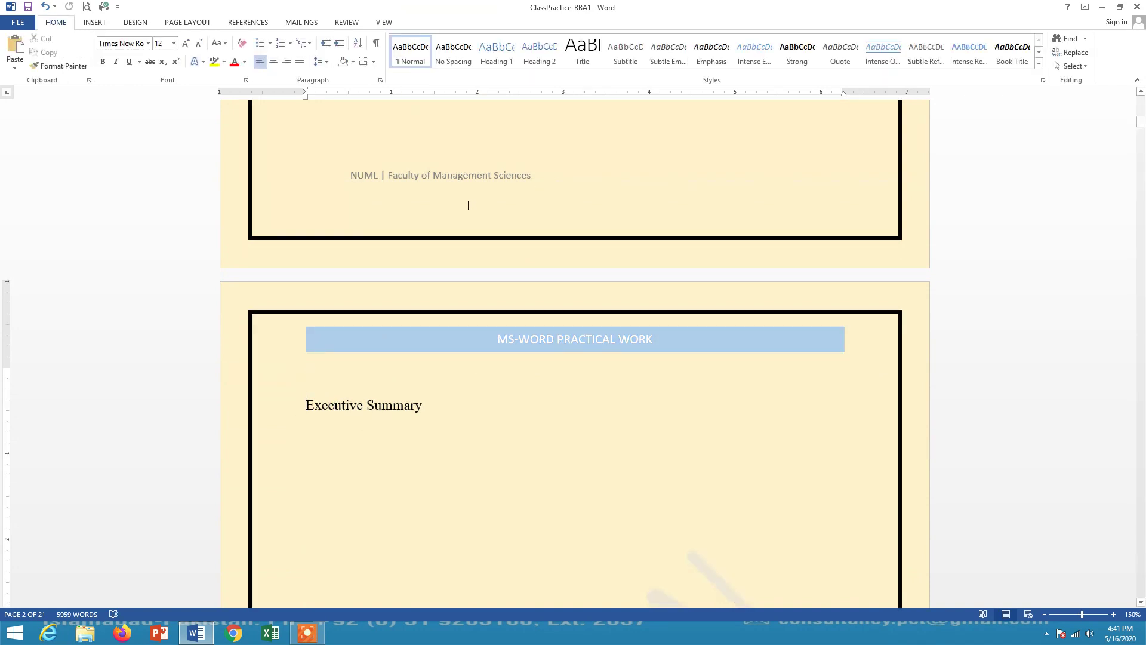
{"action": "left_click", "coordinate": [179, 22]}
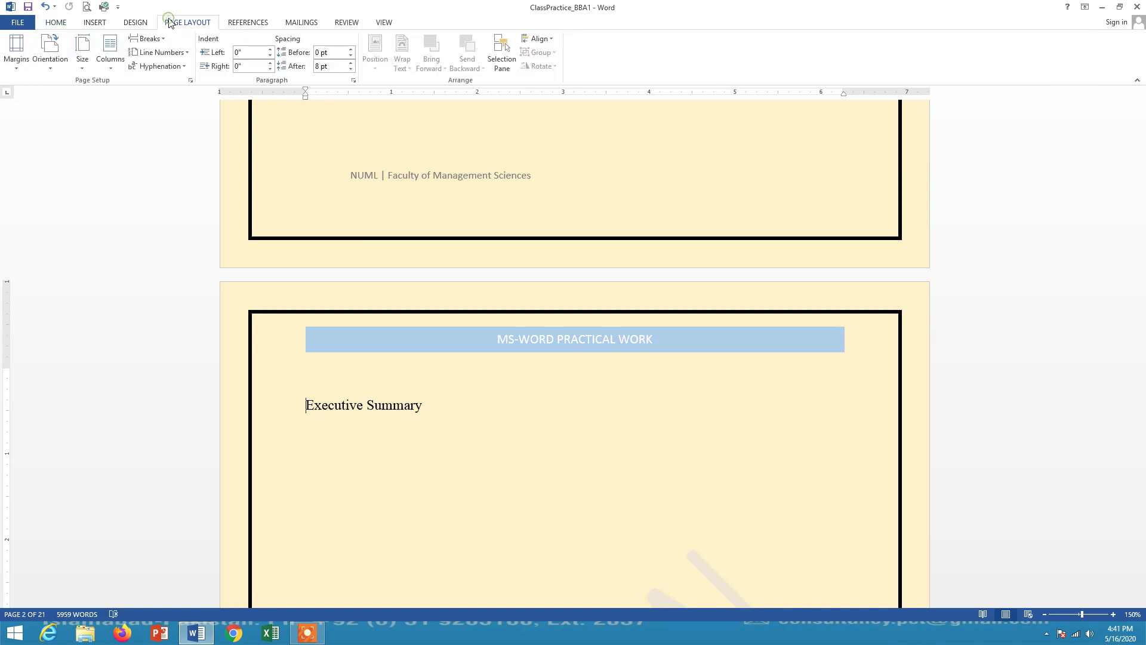
{"action": "left_click", "coordinate": [149, 39]}
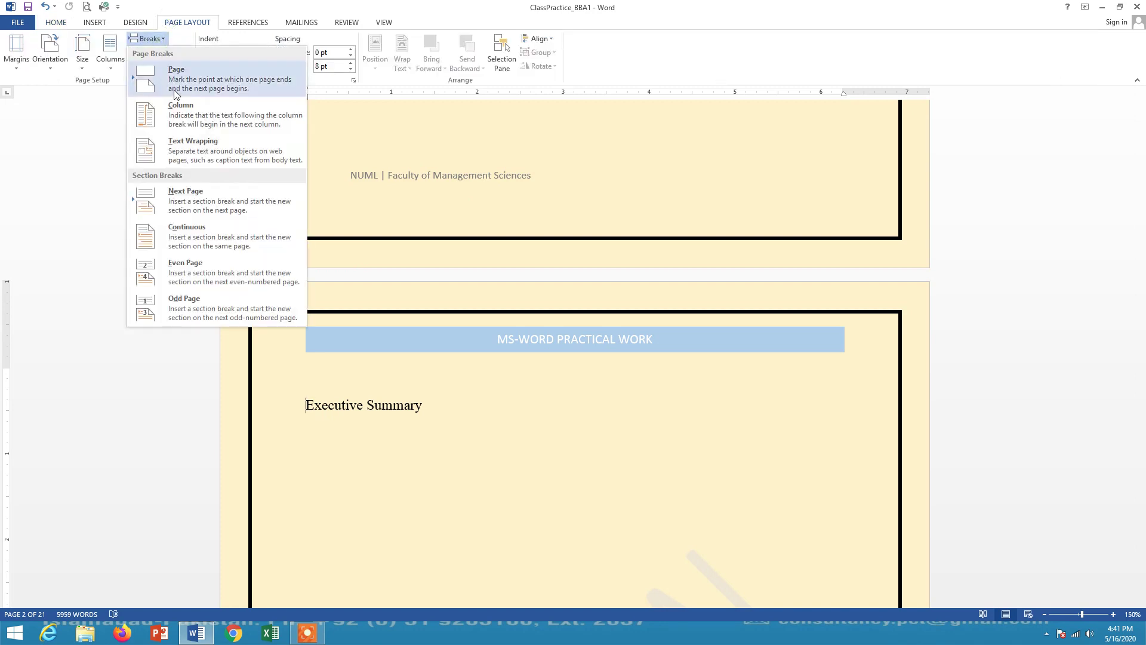
{"action": "left_click", "coordinate": [186, 205]}
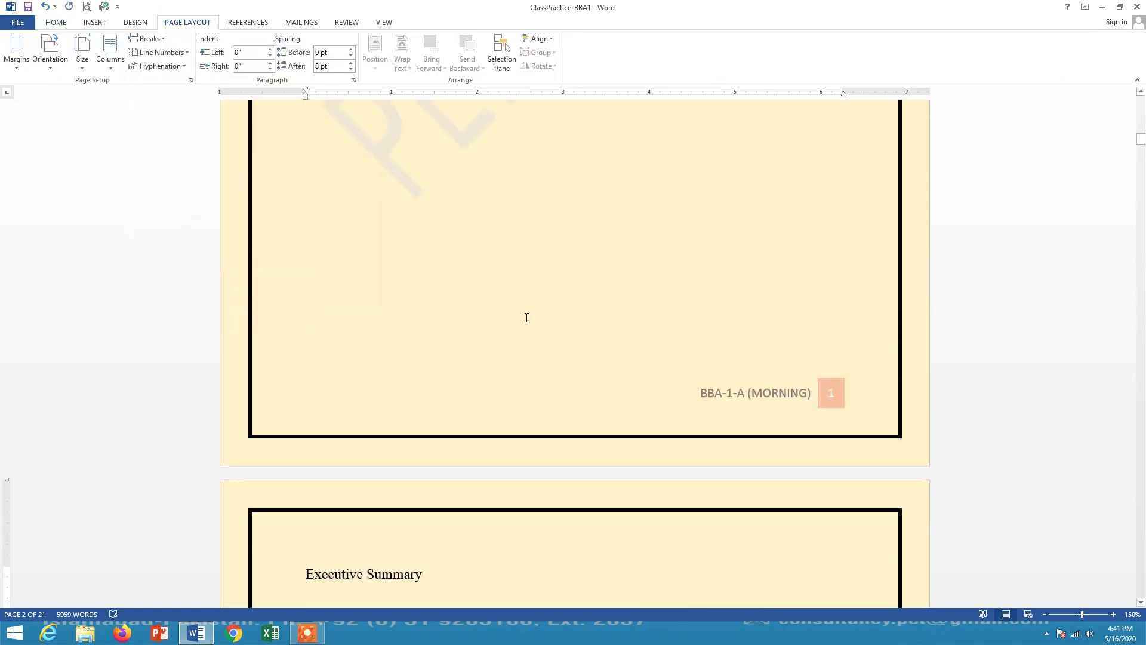
Remove the blank page between the cover page and the Executive Summary page.
{"action": "scroll", "coordinate": [527, 317], "scroll_direction": "up", "scroll_amount": 20}
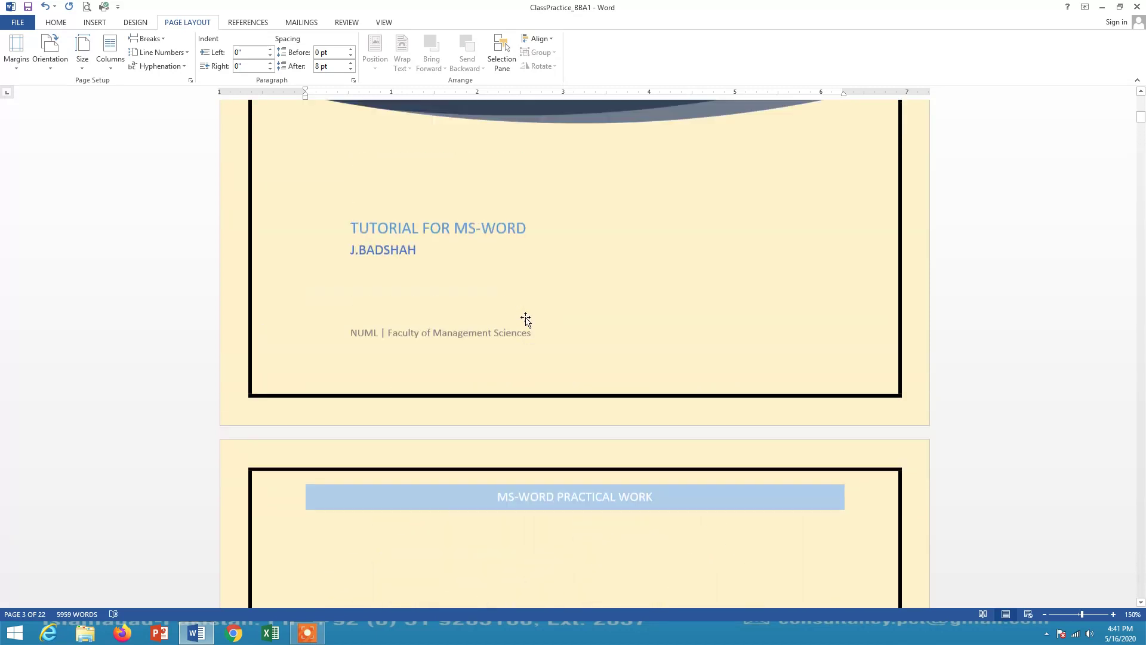
{"action": "scroll", "coordinate": [526, 317], "scroll_direction": "down", "scroll_amount": 12}
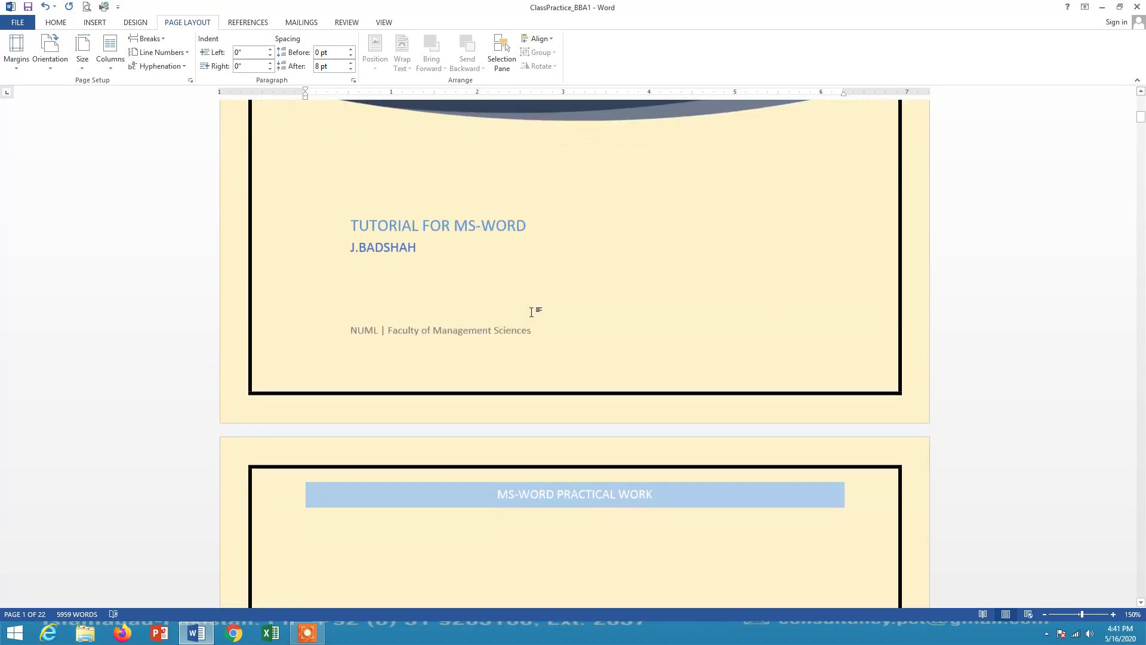
{"action": "scroll", "coordinate": [531, 312], "scroll_direction": "down", "scroll_amount": 15}
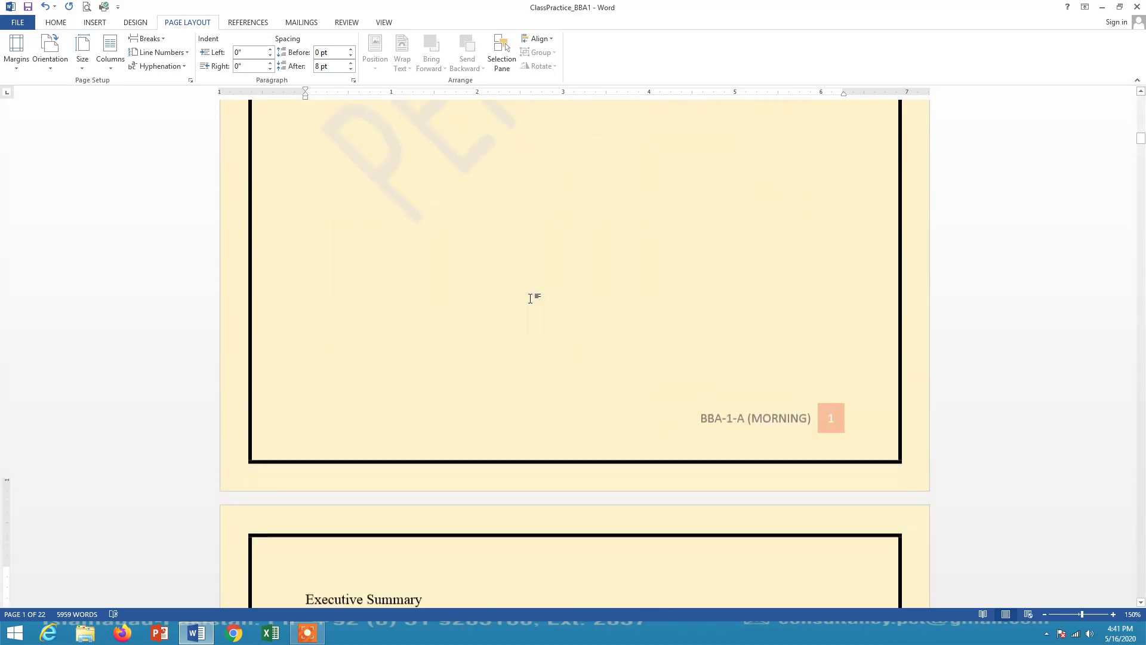
{"action": "scroll", "coordinate": [573, 233], "scroll_direction": "down", "scroll_amount": 4}
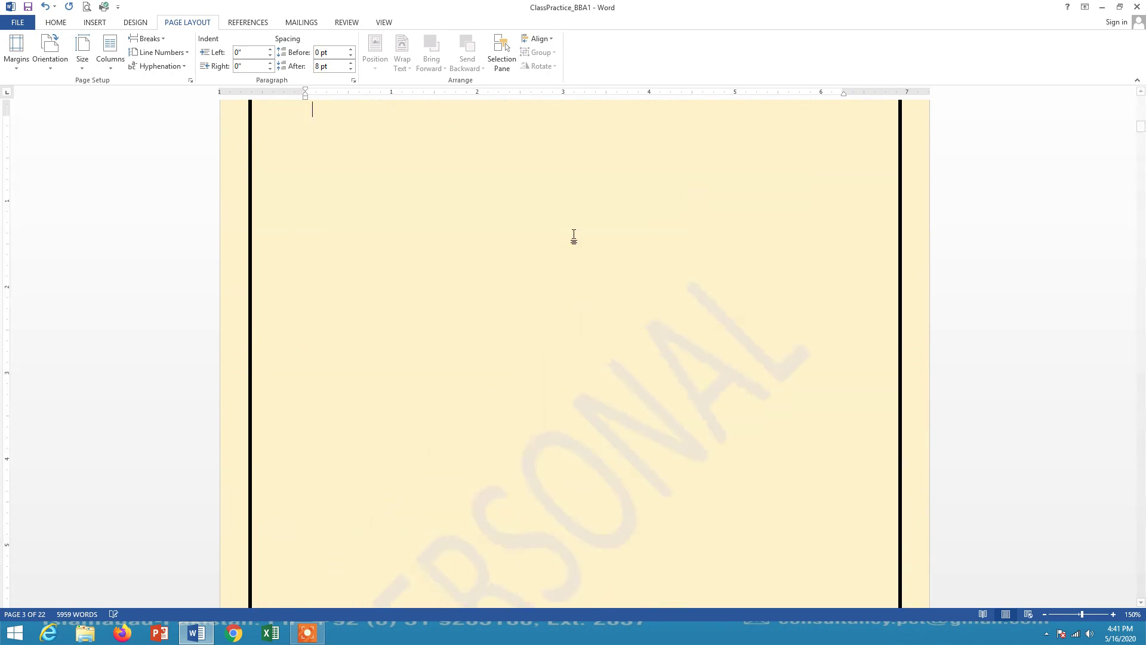
{"action": "scroll", "coordinate": [575, 234], "scroll_direction": "up", "scroll_amount": 4}
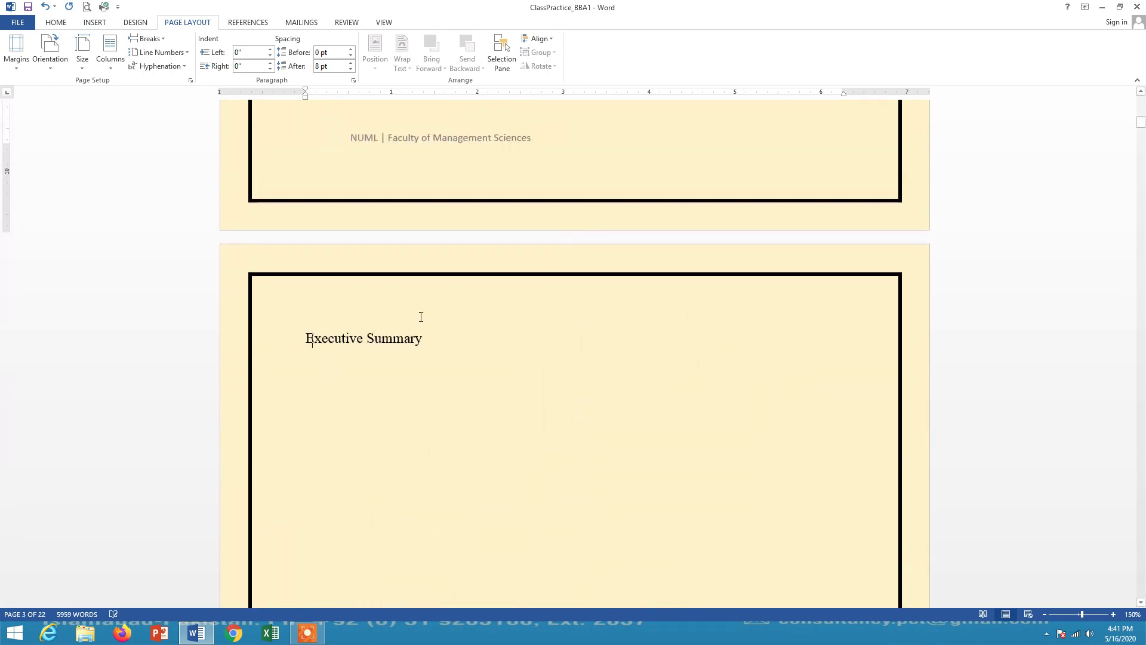
Open the header area on the cover page and examine the section labels through to the "Chapter 1: Introduction" page.
{"action": "key", "text": "ctrl+Home"}
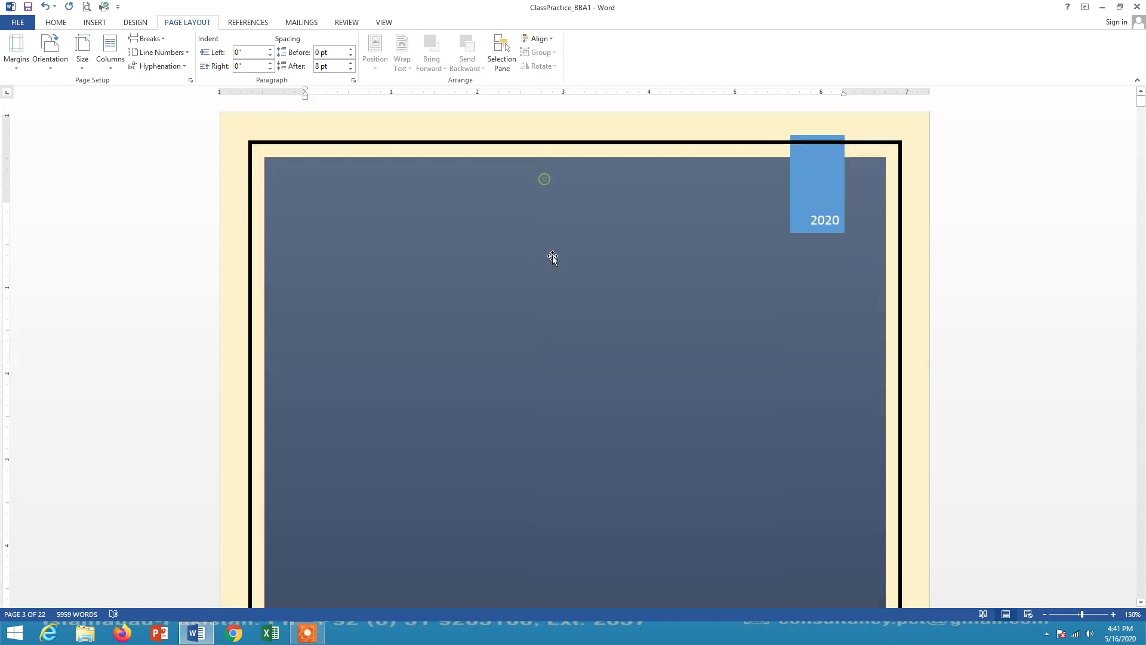
{"action": "double_click", "coordinate": [545, 158]}
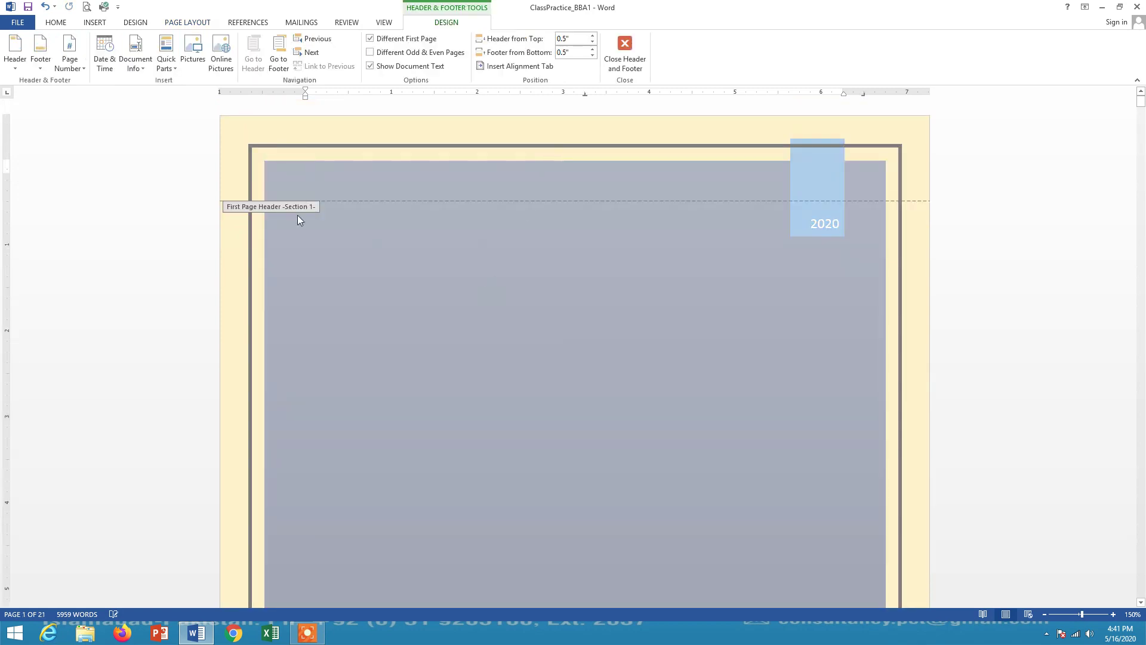
{"action": "scroll", "coordinate": [373, 250], "scroll_direction": "down", "scroll_amount": 13}
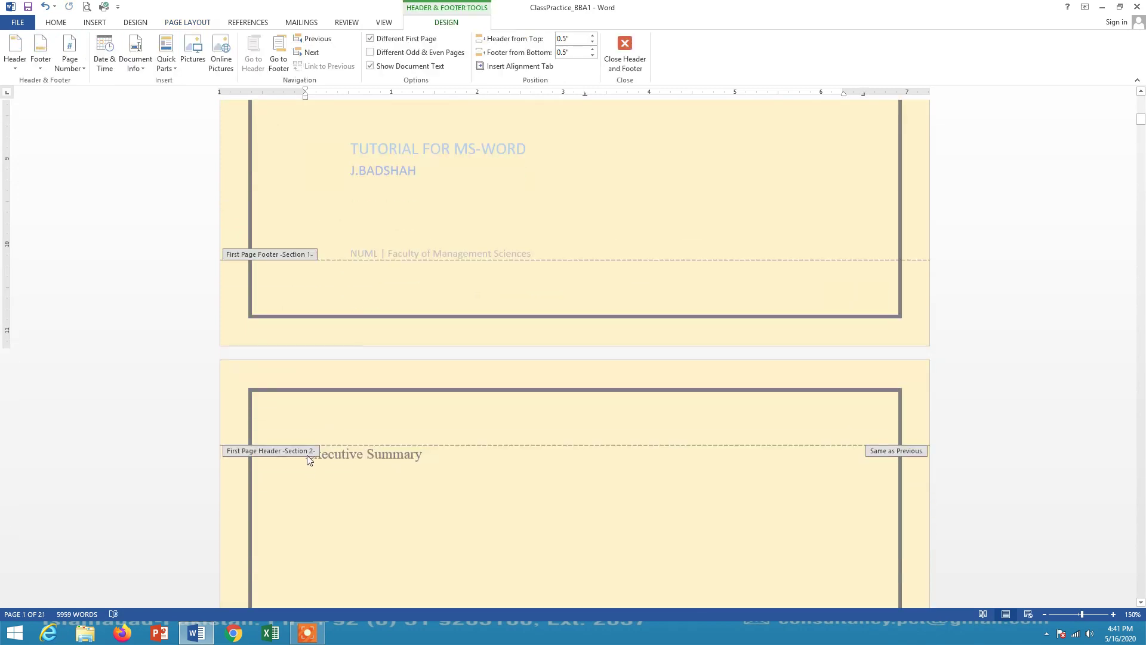
{"action": "scroll", "coordinate": [412, 399], "scroll_direction": "down", "scroll_amount": 15}
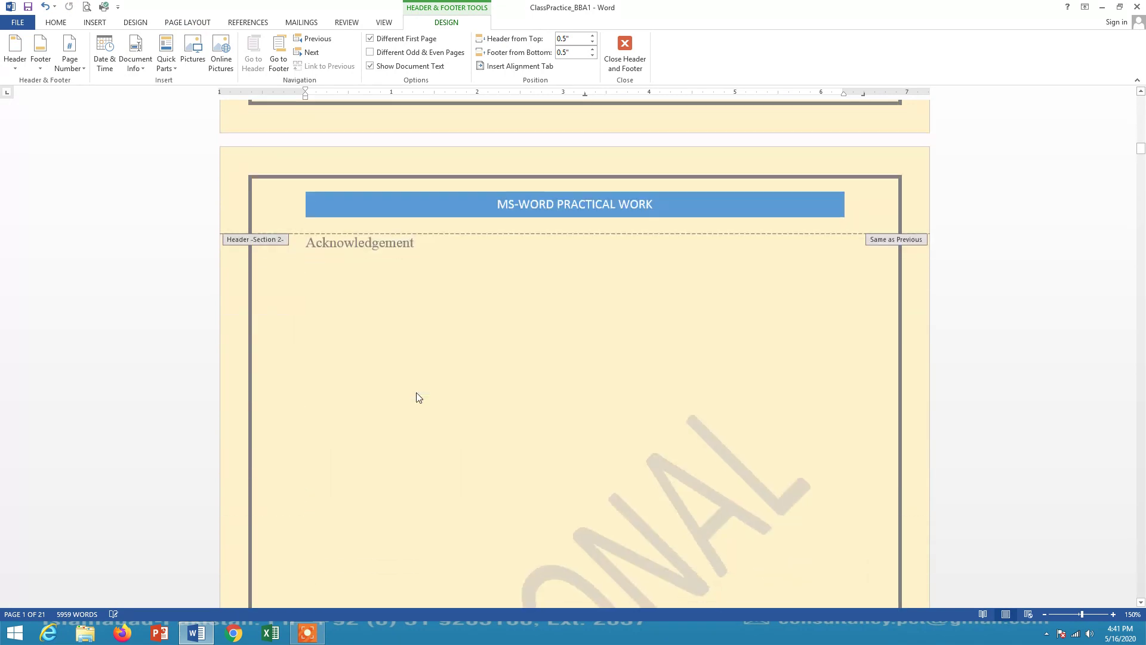
{"action": "scroll", "coordinate": [417, 393], "scroll_direction": "down", "scroll_amount": 15}
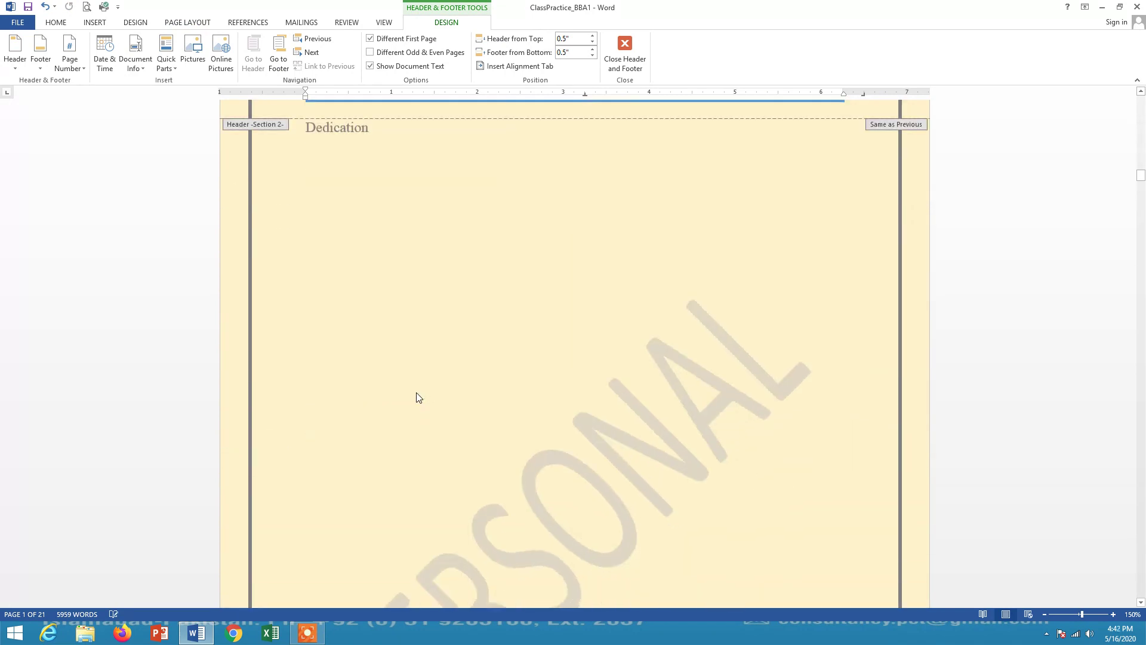
{"action": "scroll", "coordinate": [418, 397], "scroll_direction": "down", "scroll_amount": 10}
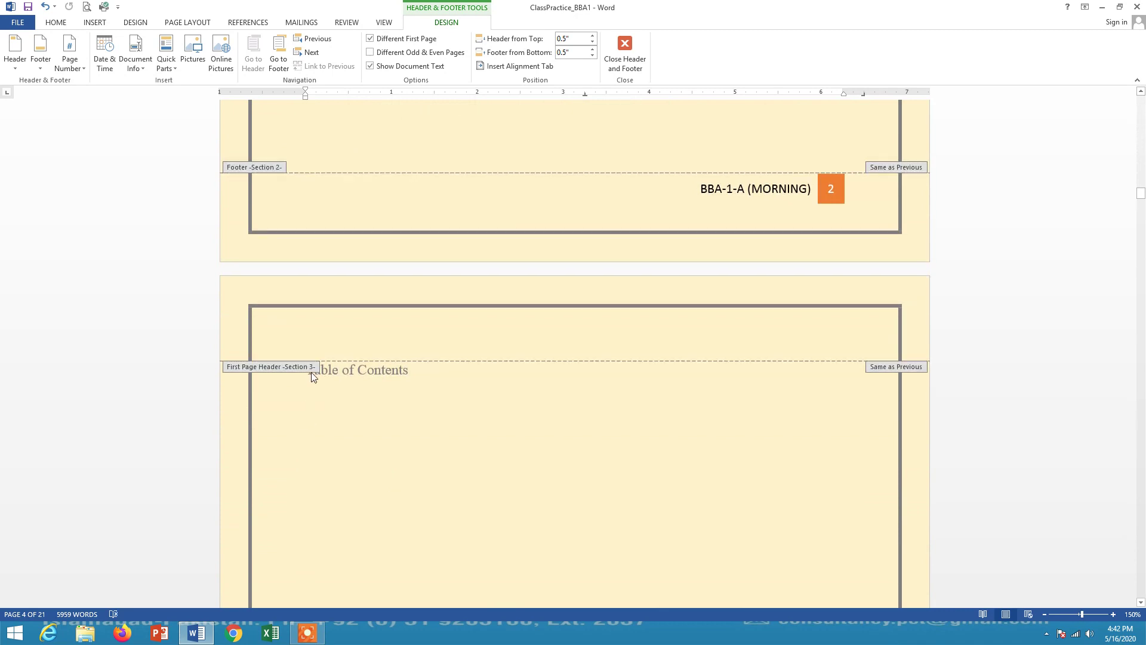
{"action": "scroll", "coordinate": [735, 428], "scroll_direction": "down", "scroll_amount": 6}
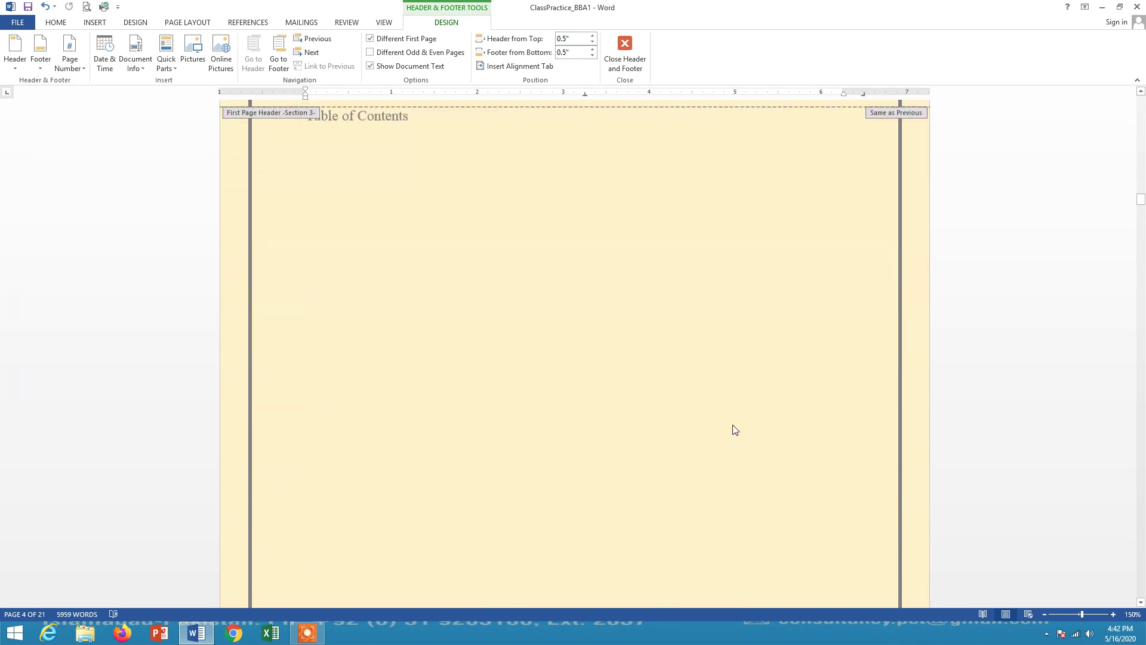
{"action": "scroll", "coordinate": [746, 423], "scroll_direction": "down", "scroll_amount": 8}
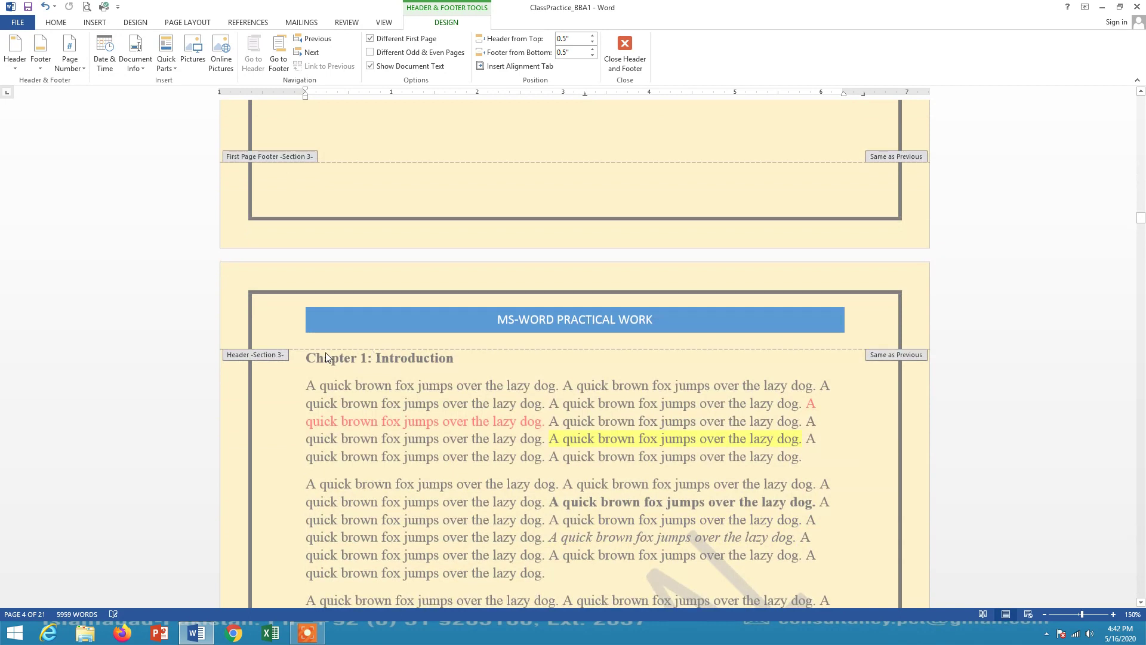
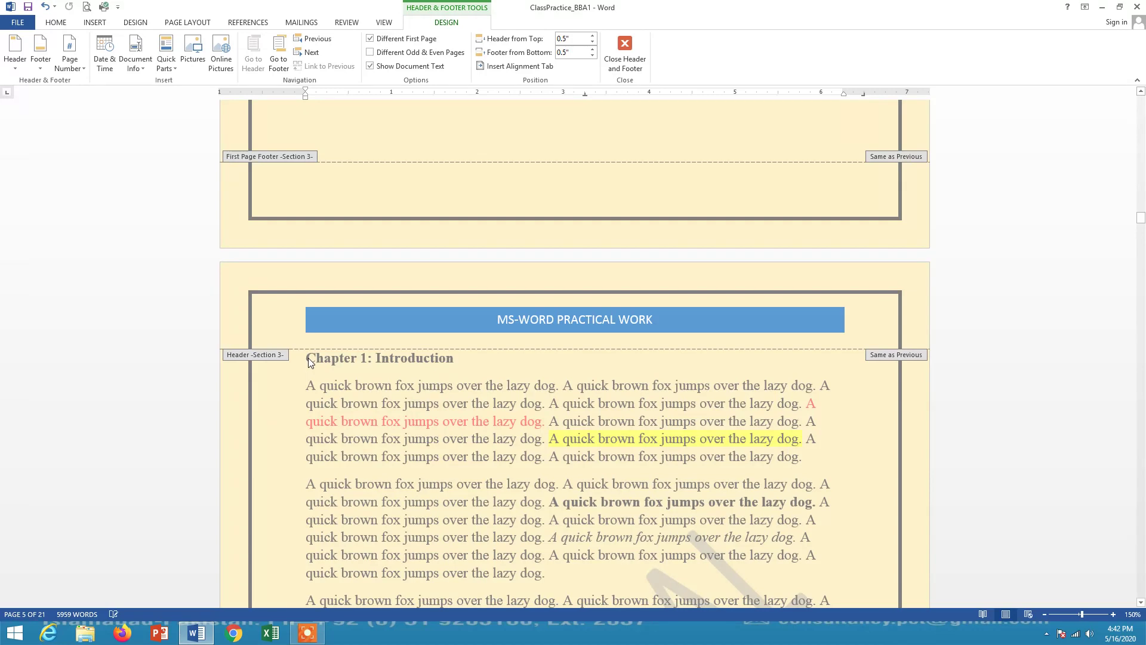
Insert a Next Page section break directly before the "Chapter 1: Introduction" heading and check that page's header section label.
{"action": "double_click", "coordinate": [309, 362]}
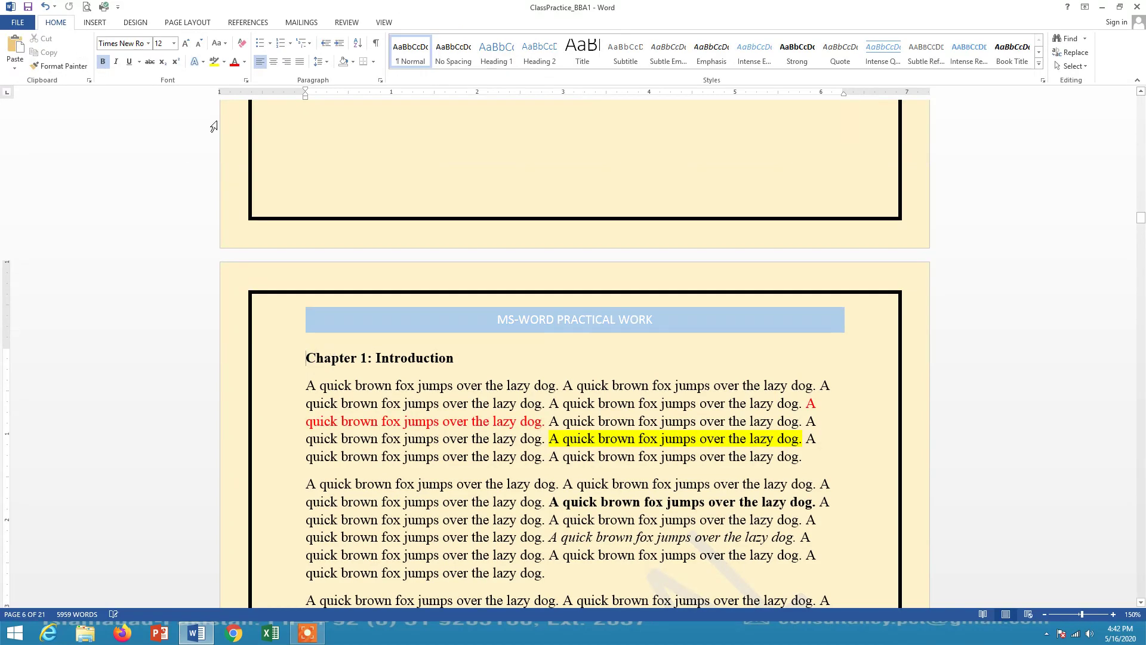
{"action": "left_click", "coordinate": [189, 24]}
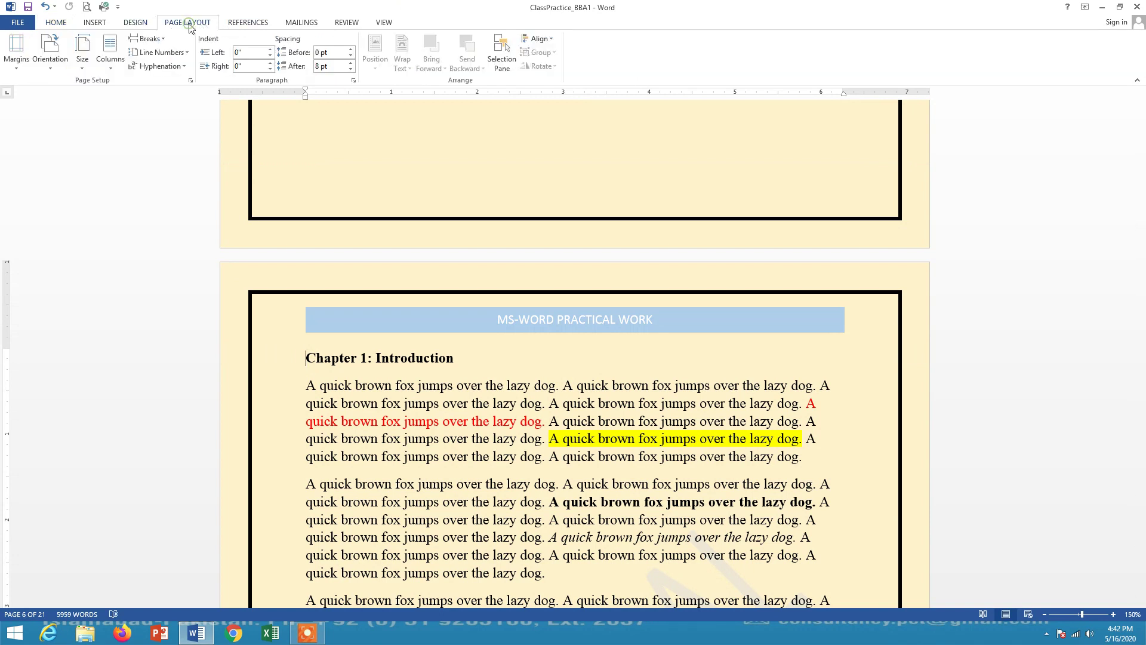
{"action": "left_click", "coordinate": [150, 38]}
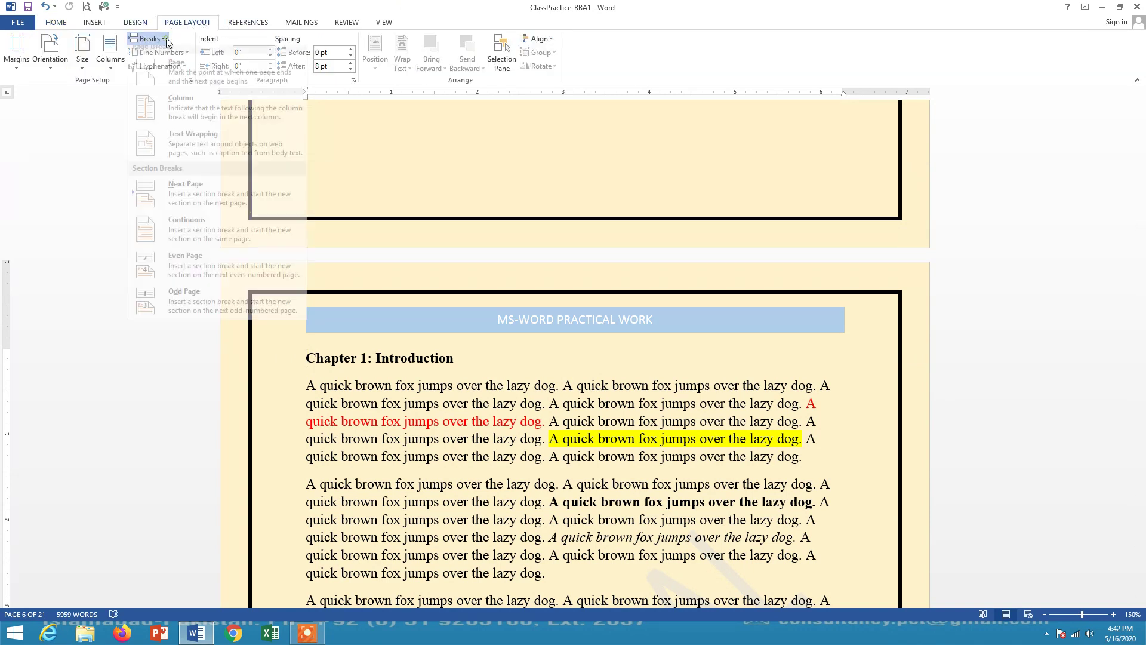
{"action": "left_click", "coordinate": [187, 197]}
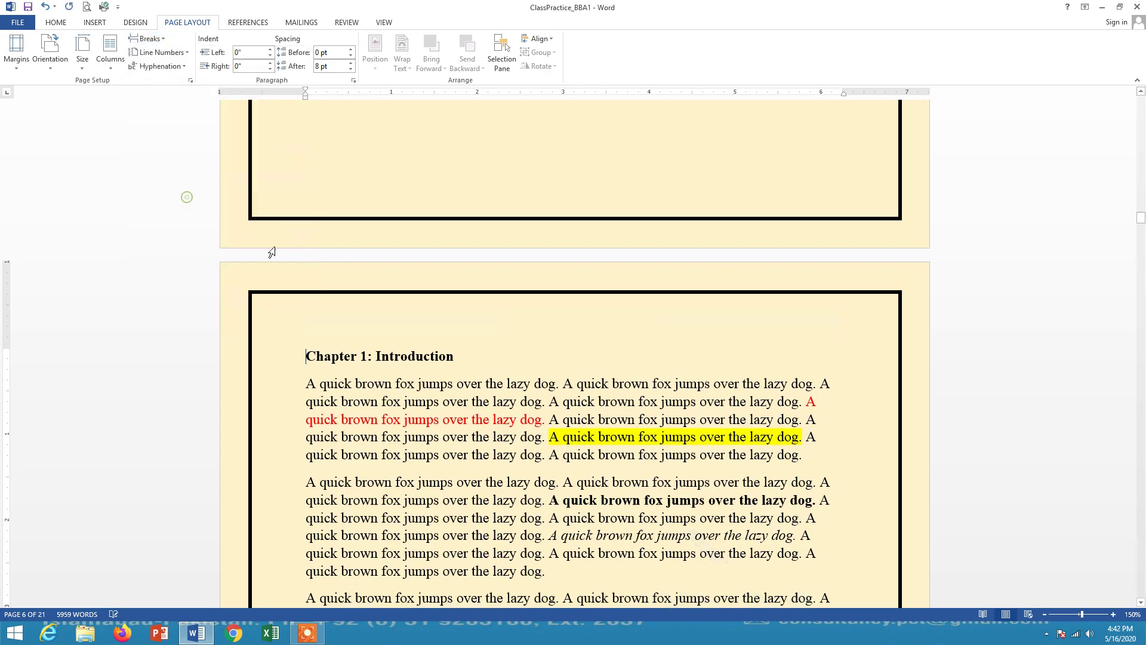
{"action": "double_click", "coordinate": [505, 307]}
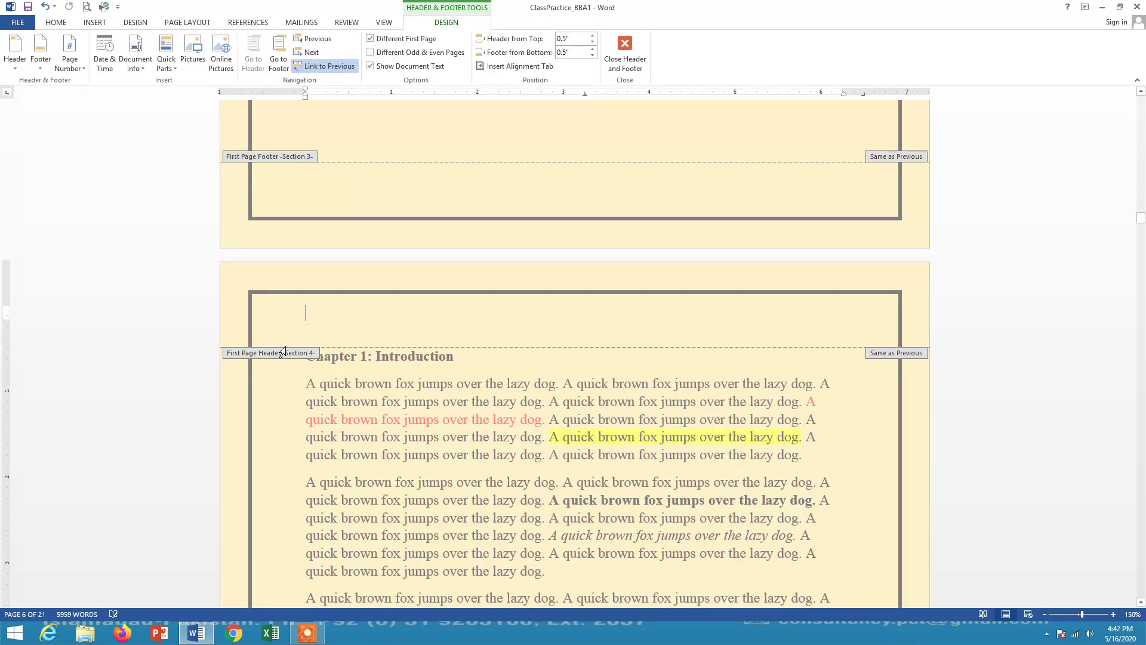
{"action": "double_click", "coordinate": [438, 371]}
Insert a Next Page section break directly before the "Chapter 2: Product and Services" heading and check that page's header section label.
{"action": "scroll", "coordinate": [438, 371], "scroll_direction": "down", "scroll_amount": 10}
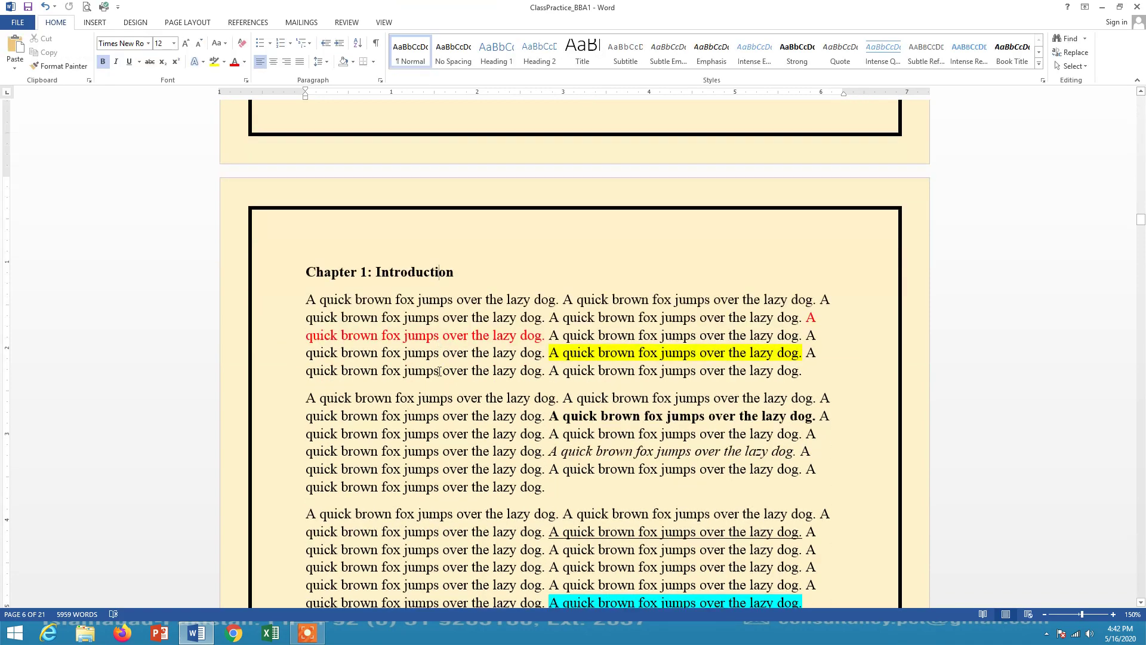
{"action": "scroll", "coordinate": [440, 371], "scroll_direction": "down", "scroll_amount": 20}
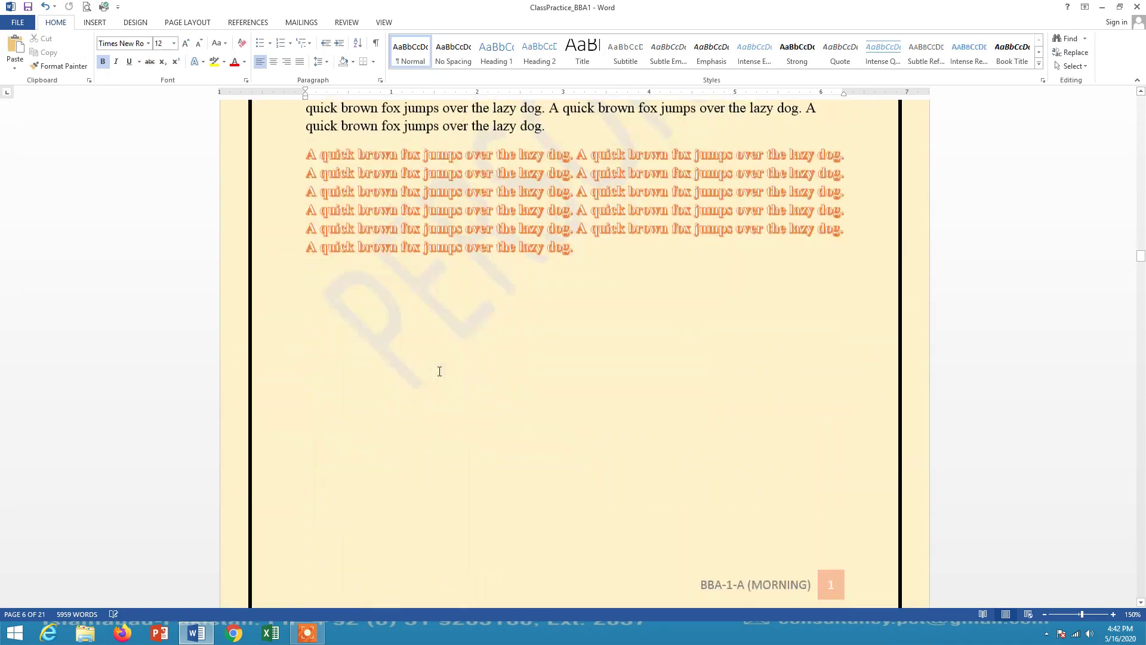
{"action": "scroll", "coordinate": [439, 371], "scroll_direction": "down", "scroll_amount": 12}
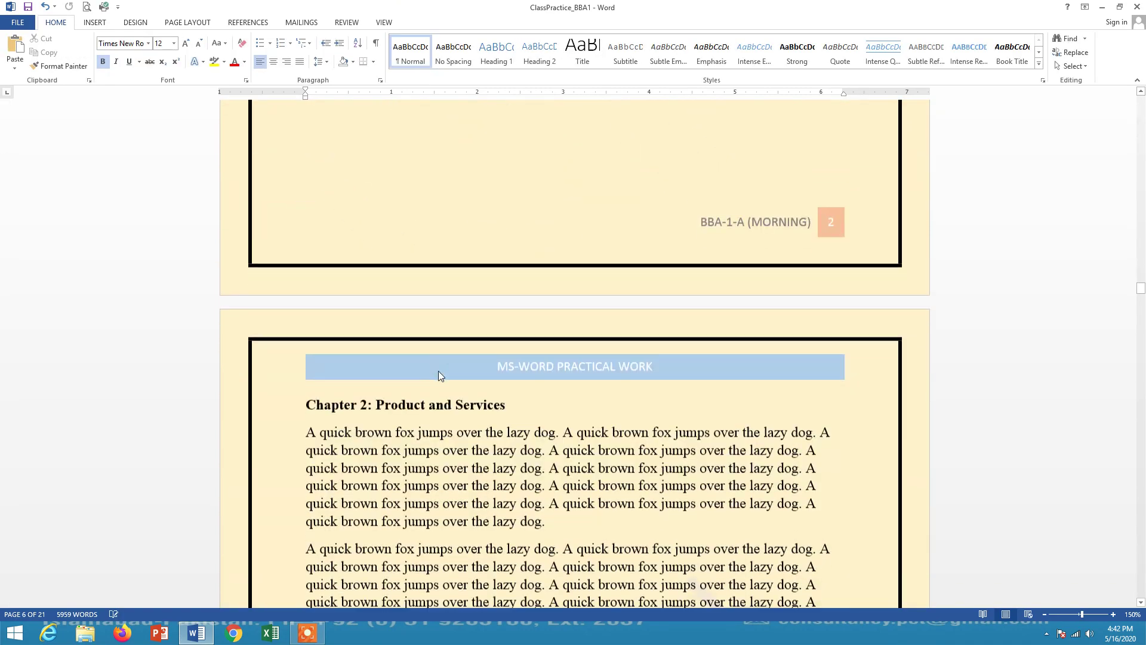
{"action": "left_click", "coordinate": [307, 190]}
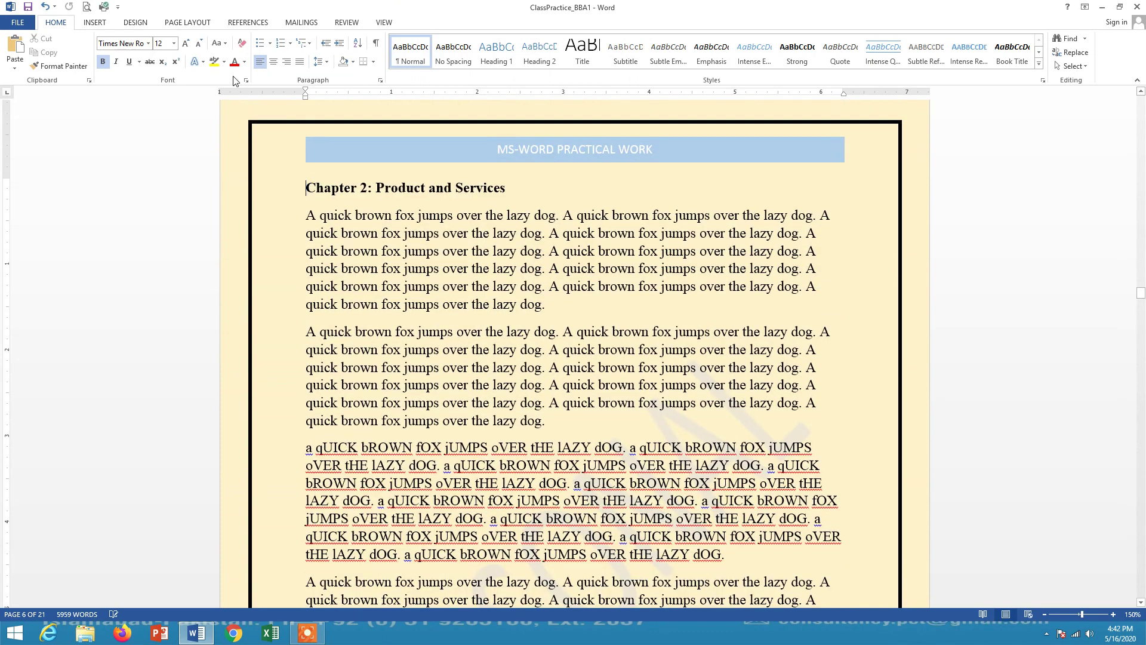
{"action": "left_click", "coordinate": [188, 22]}
{"action": "left_click", "coordinate": [158, 39]}
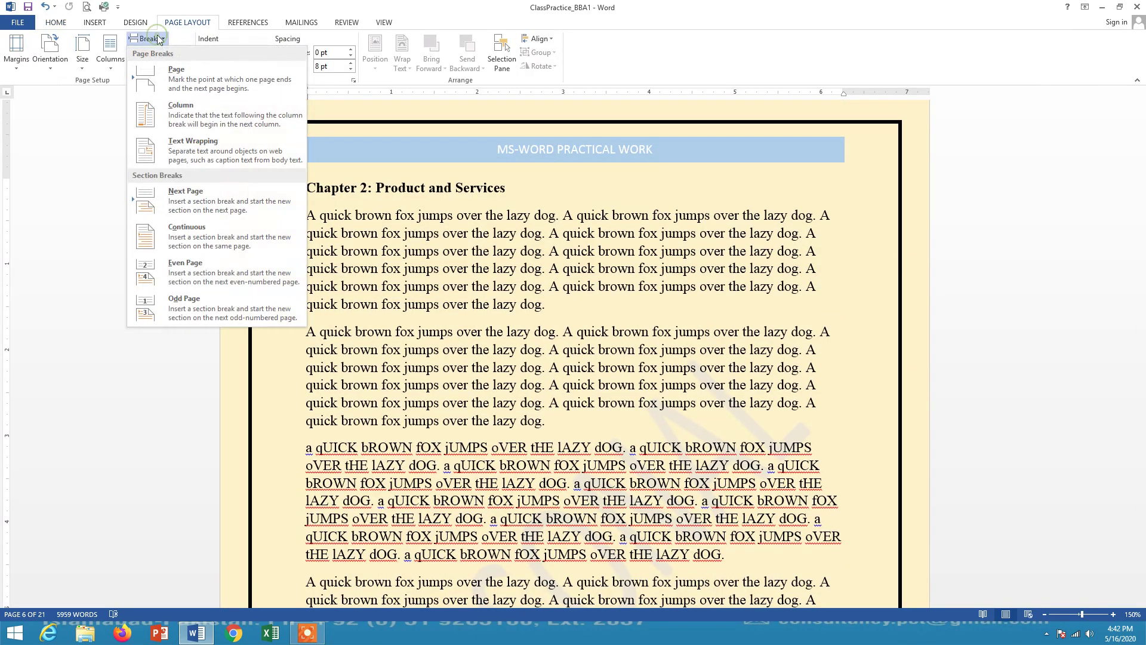
{"action": "left_click", "coordinate": [183, 208]}
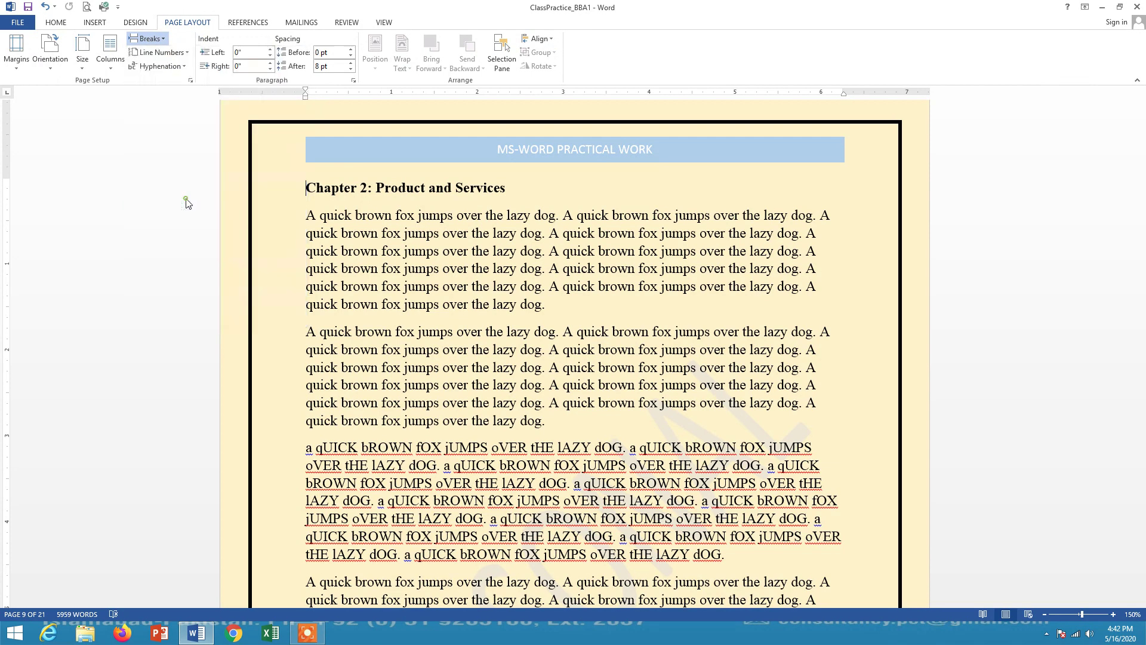
{"action": "double_click", "coordinate": [384, 133]}
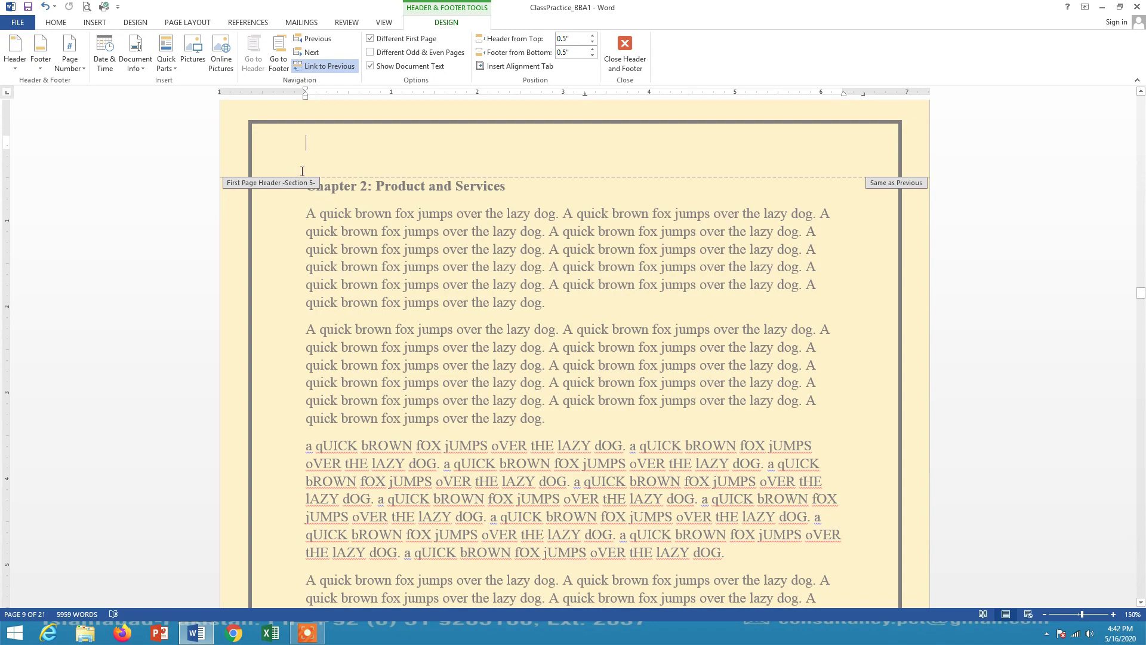
{"action": "left_click", "coordinate": [624, 51]}
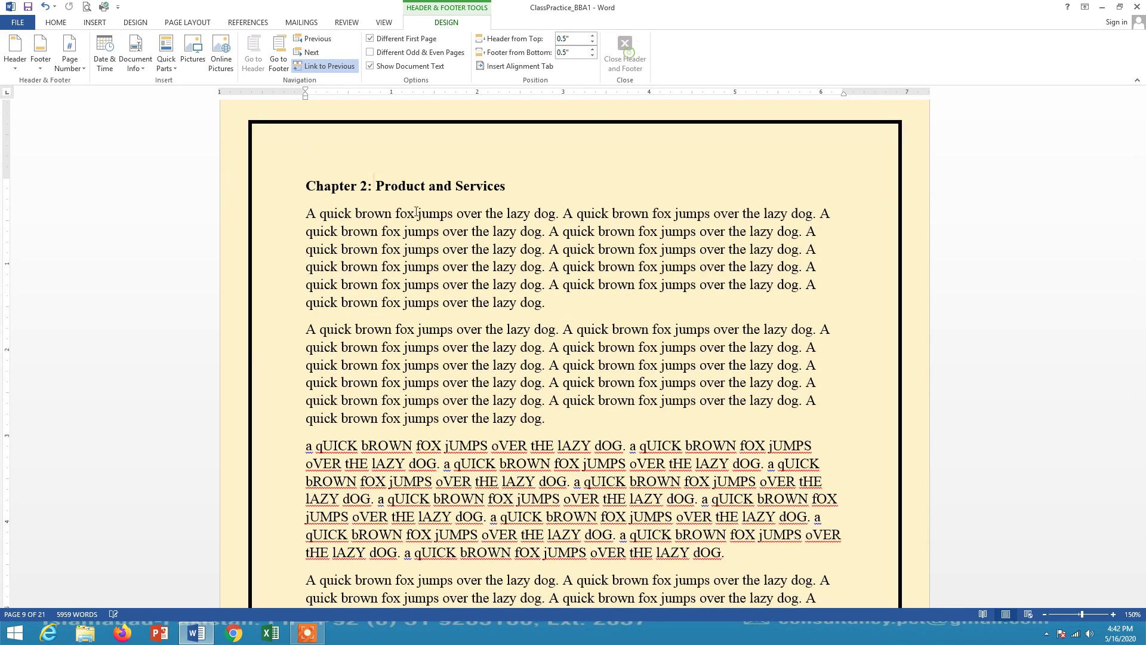
Insert a Next Page section break directly before the "Chapter 3: Conclusion" heading.
{"action": "scroll", "coordinate": [413, 199], "scroll_direction": "down", "scroll_amount": 4}
{"action": "scroll", "coordinate": [414, 199], "scroll_direction": "down", "scroll_amount": 20}
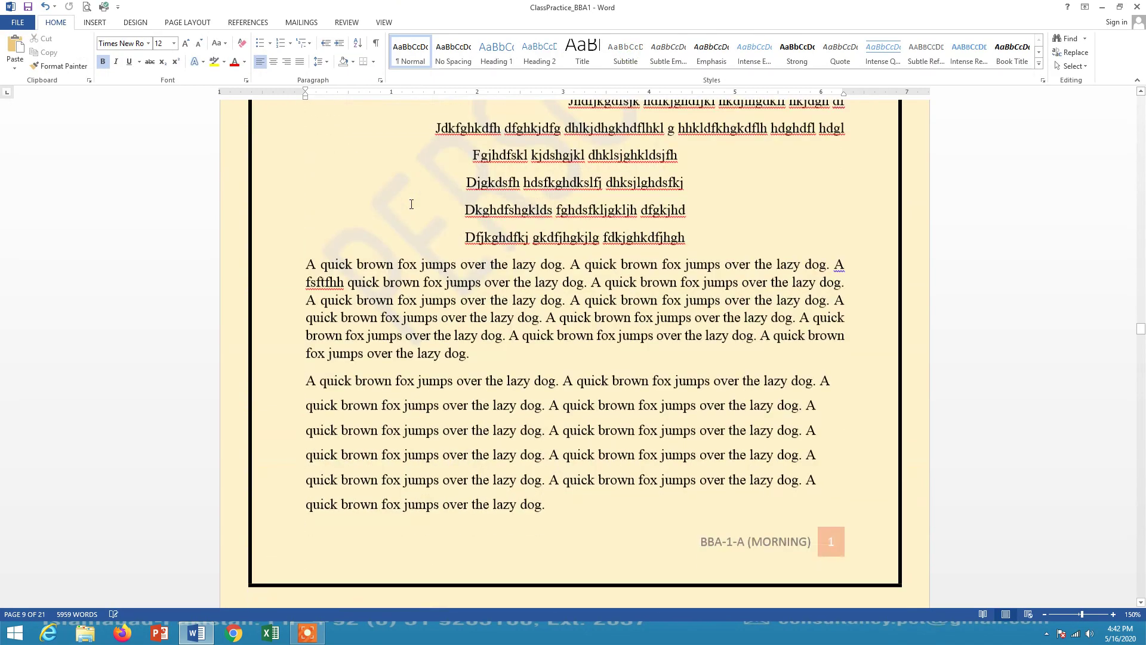
{"action": "scroll", "coordinate": [411, 204], "scroll_direction": "down", "scroll_amount": 20}
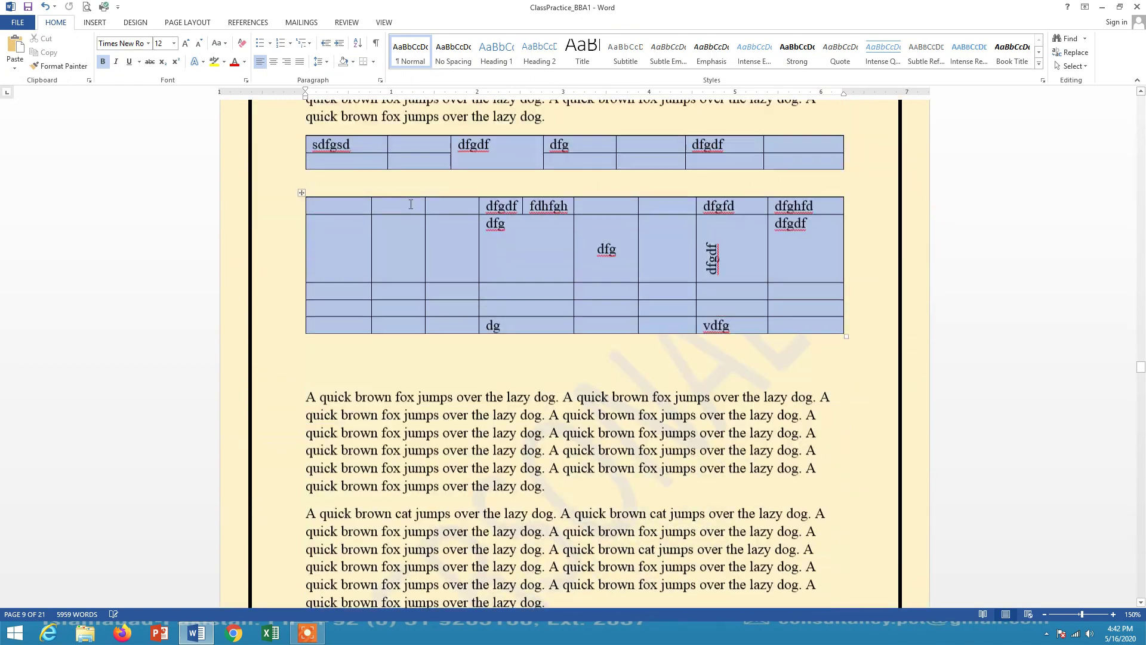
{"action": "scroll", "coordinate": [411, 204], "scroll_direction": "down", "scroll_amount": 20}
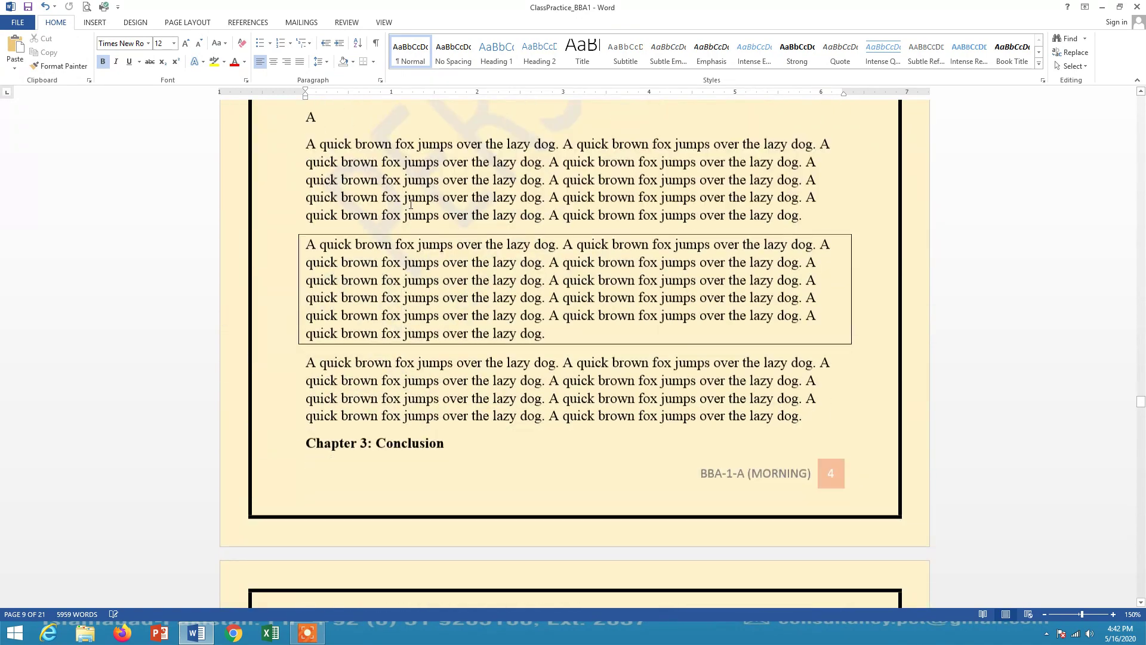
{"action": "scroll", "coordinate": [411, 208], "scroll_direction": "down", "scroll_amount": 4}
{"action": "scroll", "coordinate": [384, 216], "scroll_direction": "up", "scroll_amount": 5}
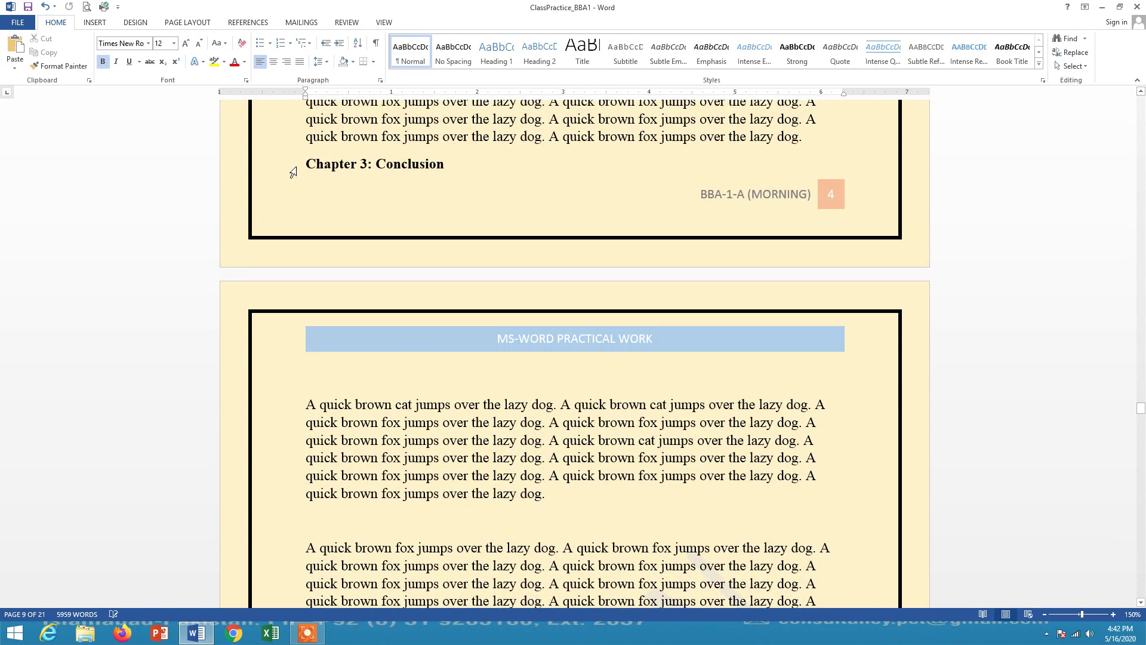
{"action": "left_click", "coordinate": [307, 163]}
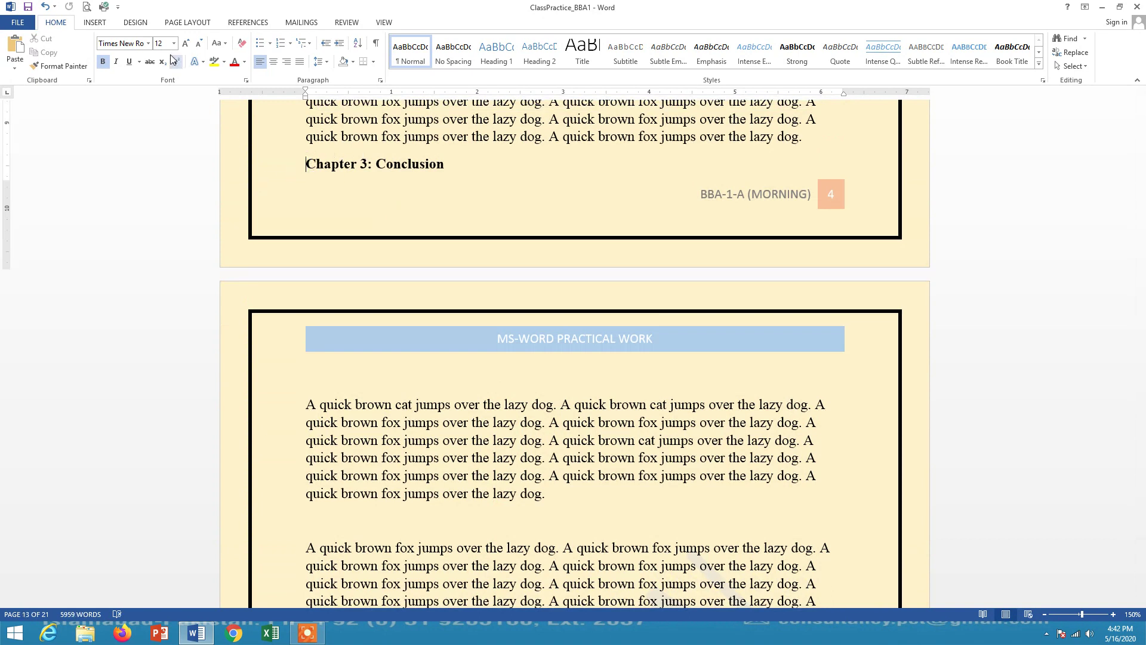
{"action": "left_click", "coordinate": [174, 27]}
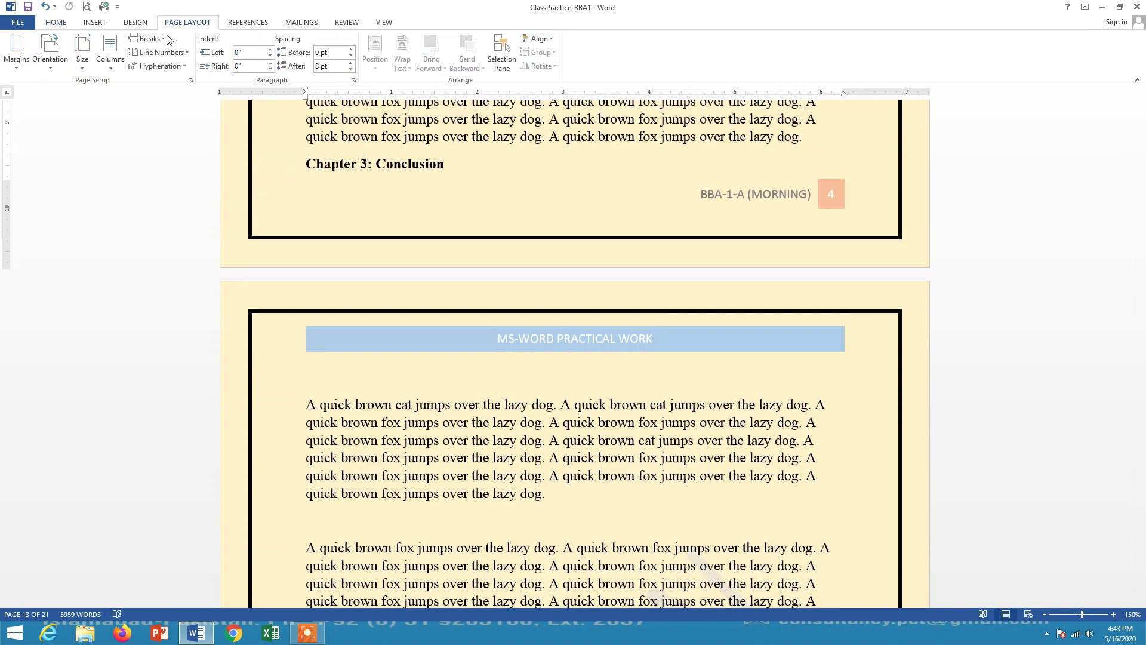
{"action": "left_click", "coordinate": [164, 40]}
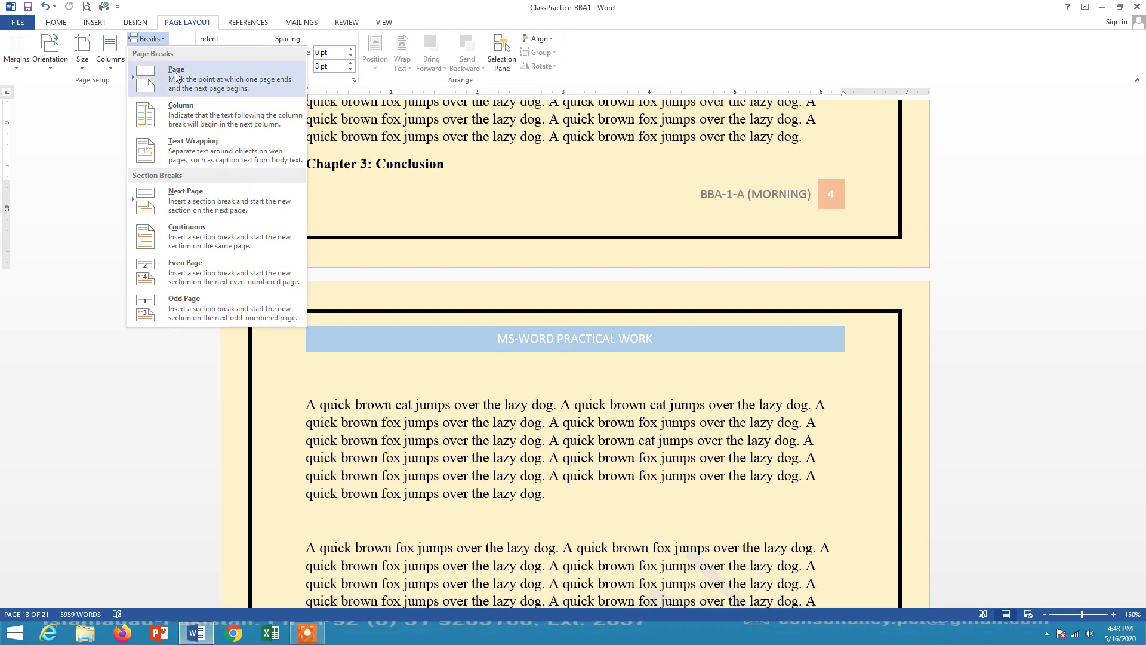
{"action": "left_click", "coordinate": [182, 202]}
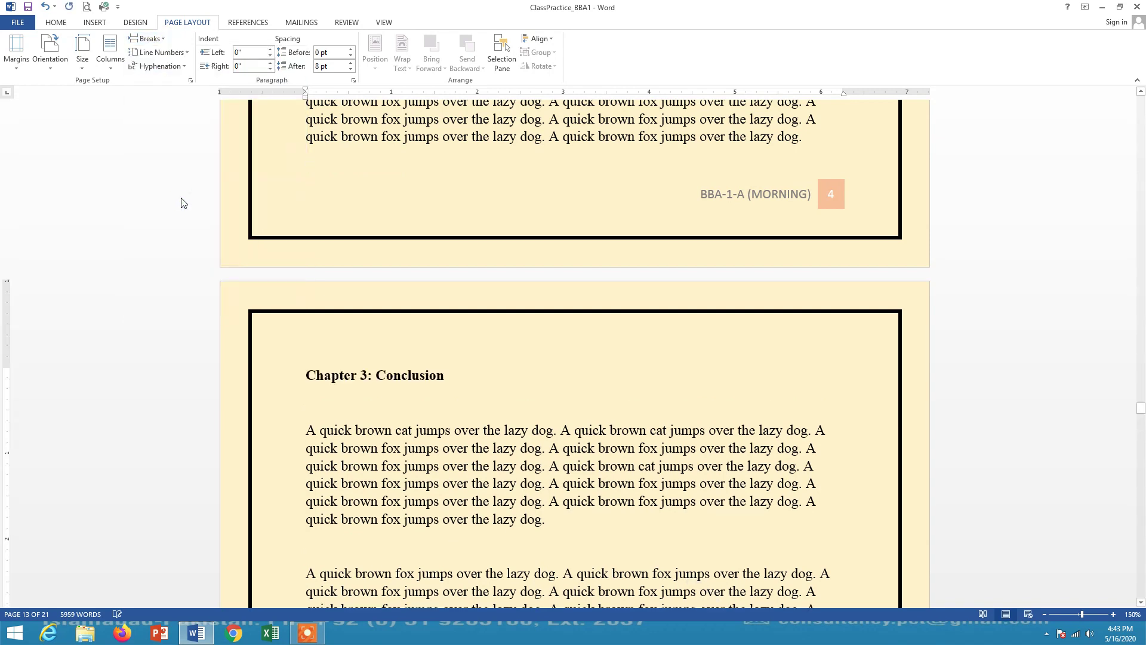
Open the header area on the Chapter 3 page, examine the section labels on the following pages, and return to the cover page.
{"action": "double_click", "coordinate": [392, 329]}
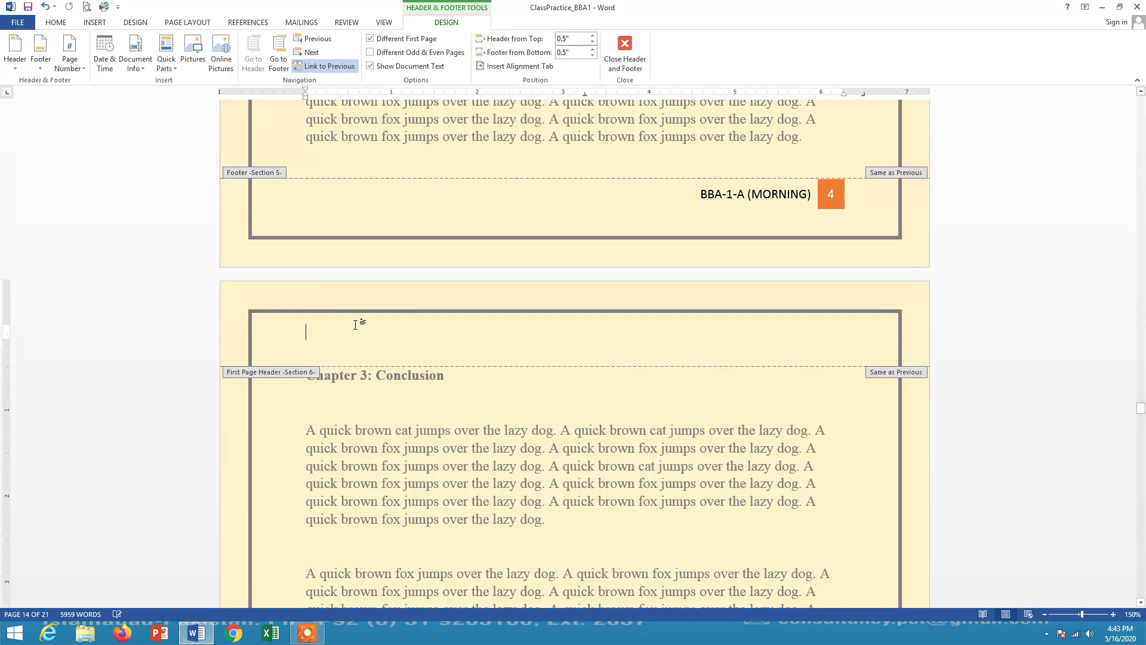
{"action": "scroll", "coordinate": [374, 457], "scroll_direction": "down", "scroll_amount": 8}
{"action": "scroll", "coordinate": [374, 453], "scroll_direction": "down", "scroll_amount": 20}
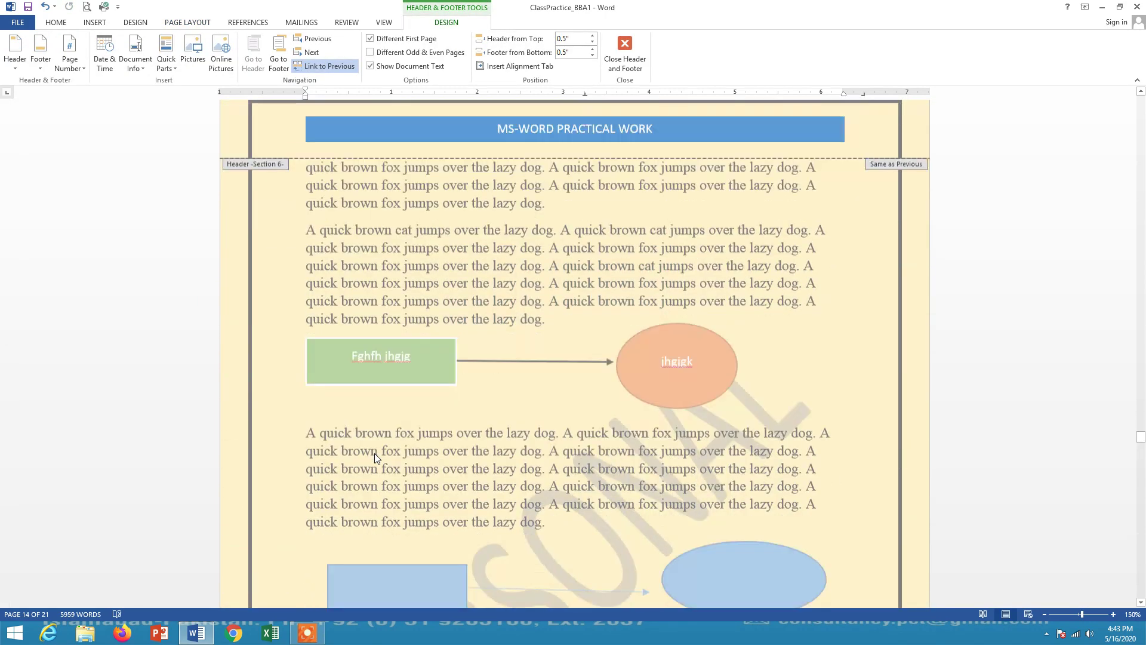
{"action": "scroll", "coordinate": [377, 452], "scroll_direction": "down", "scroll_amount": 20}
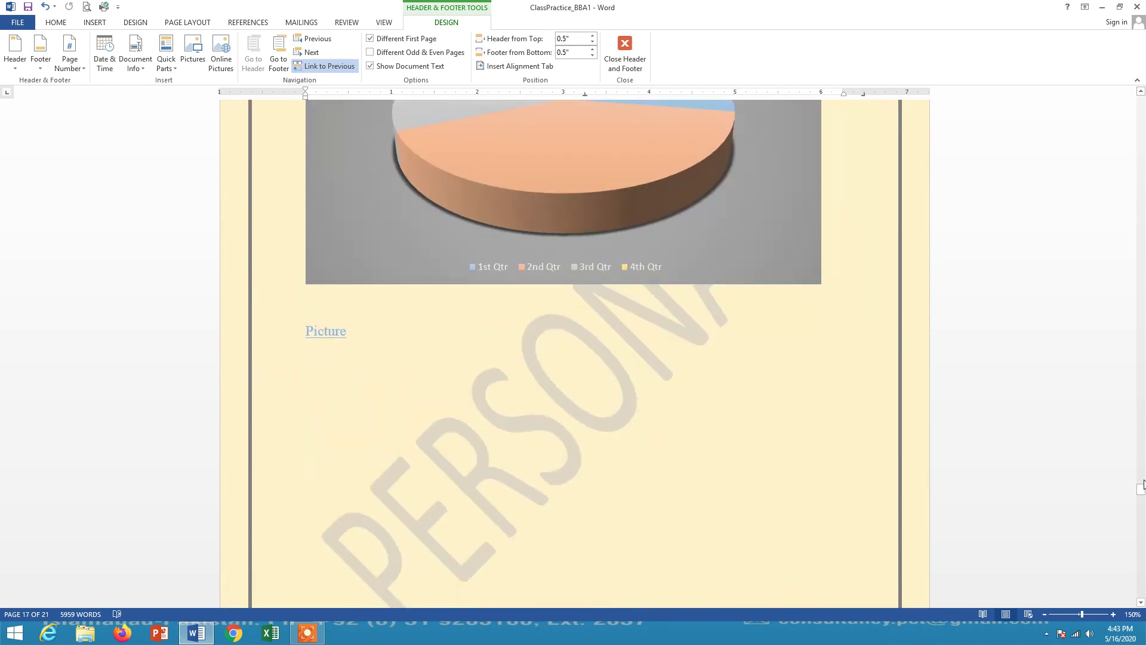
{"action": "left_click_drag", "start_coordinate": [1140, 491], "coordinate": [1140, 103]}
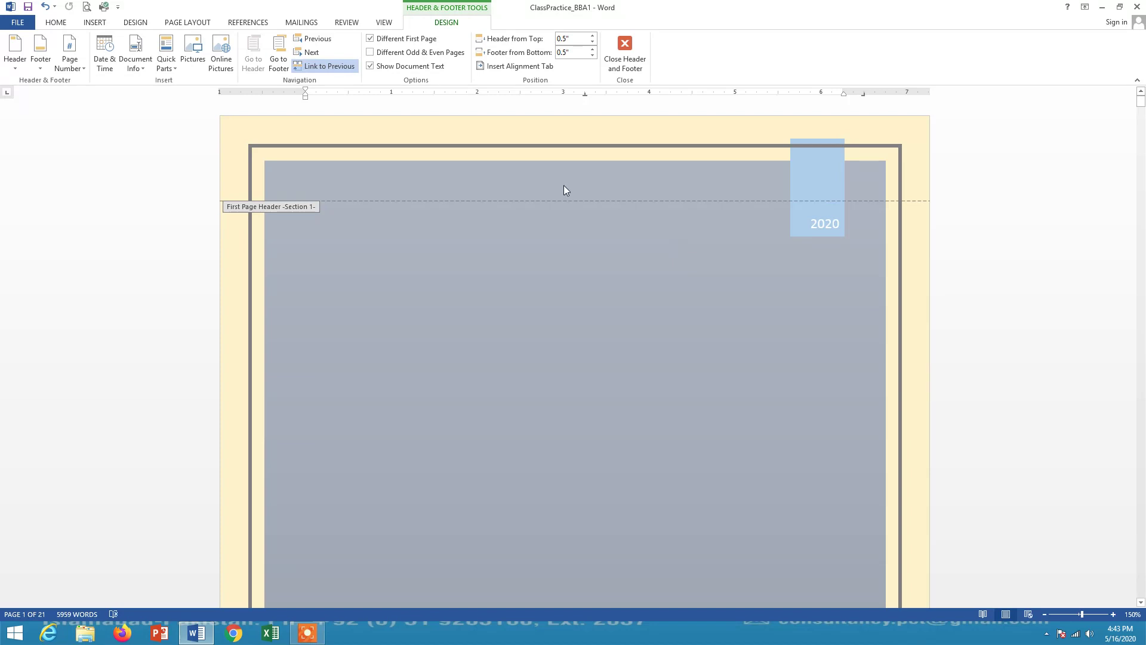
{"action": "scroll", "coordinate": [450, 173], "scroll_direction": "down", "scroll_amount": 5}
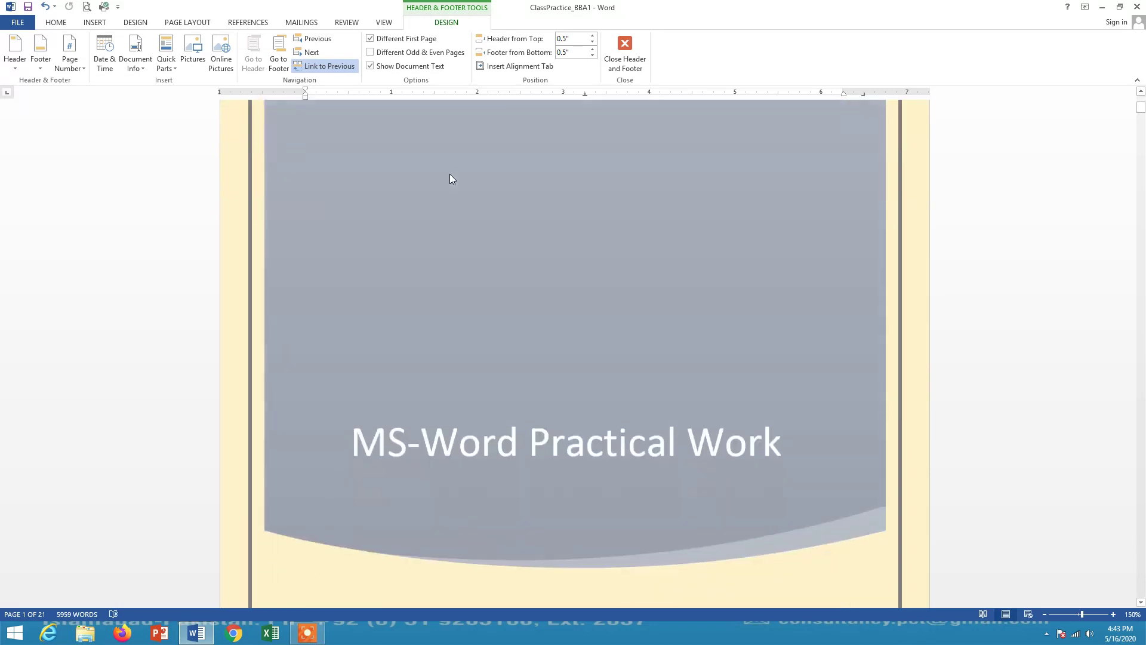
Turn the Different First Page option off for the Chapter 3 section, examine the surrounding headers and footers, and turn it back on.
{"action": "scroll", "coordinate": [453, 172], "scroll_direction": "up", "scroll_amount": 5}
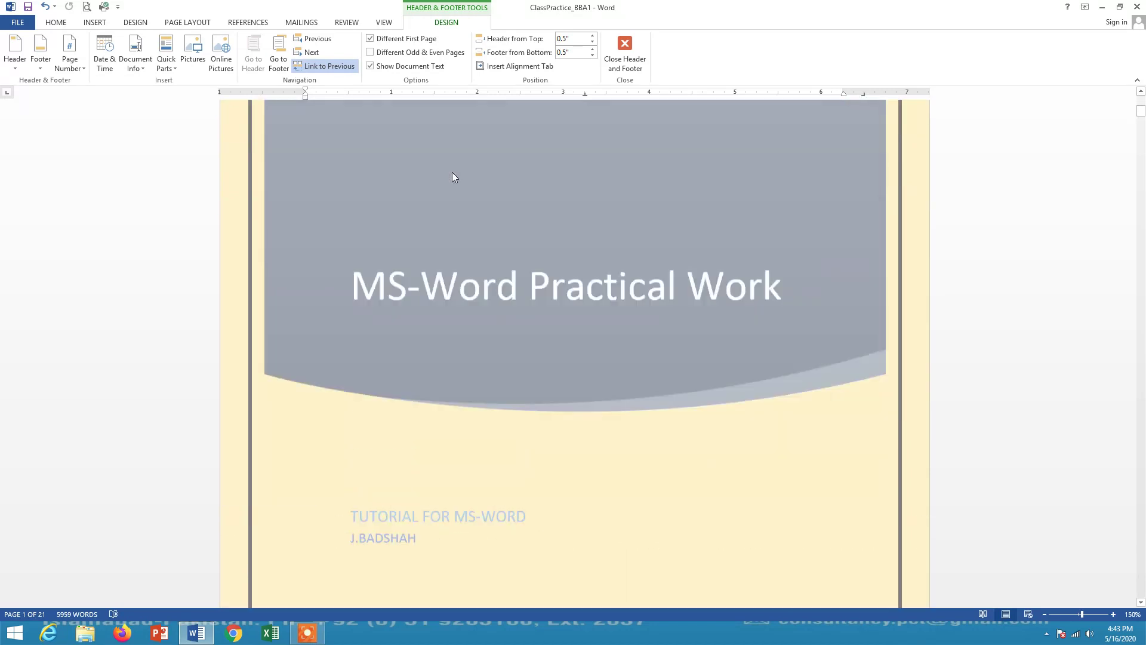
{"action": "left_click", "coordinate": [373, 40]}
{"action": "scroll", "coordinate": [494, 216], "scroll_direction": "up", "scroll_amount": 3}
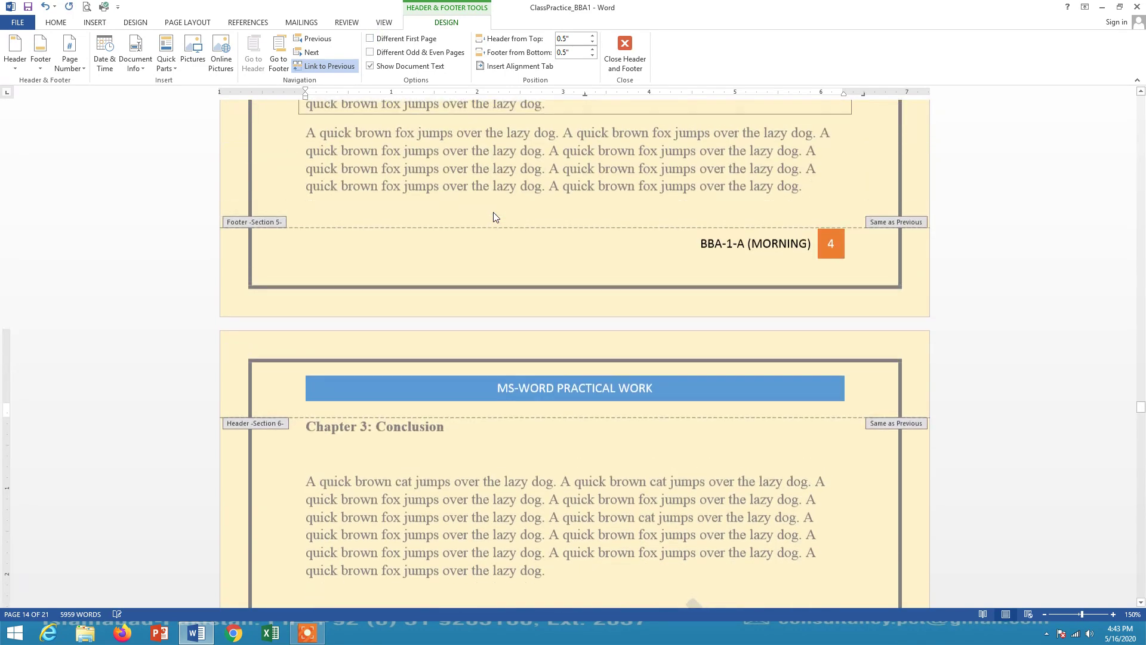
{"action": "scroll", "coordinate": [493, 217], "scroll_direction": "up", "scroll_amount": 3}
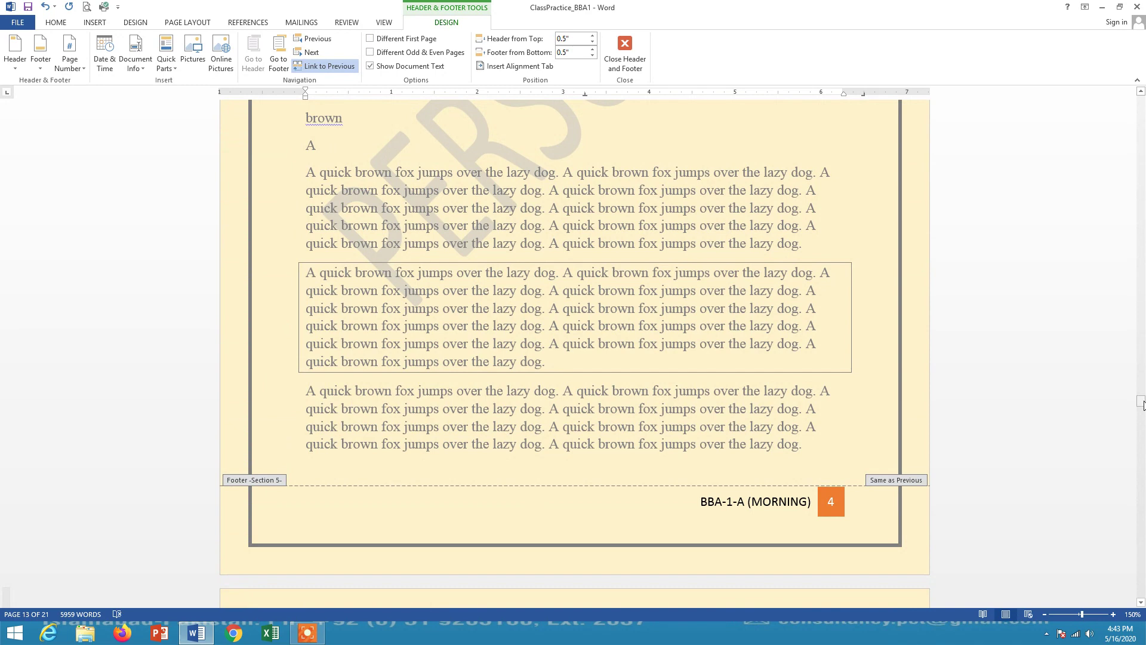
{"action": "left_click", "coordinate": [369, 40]}
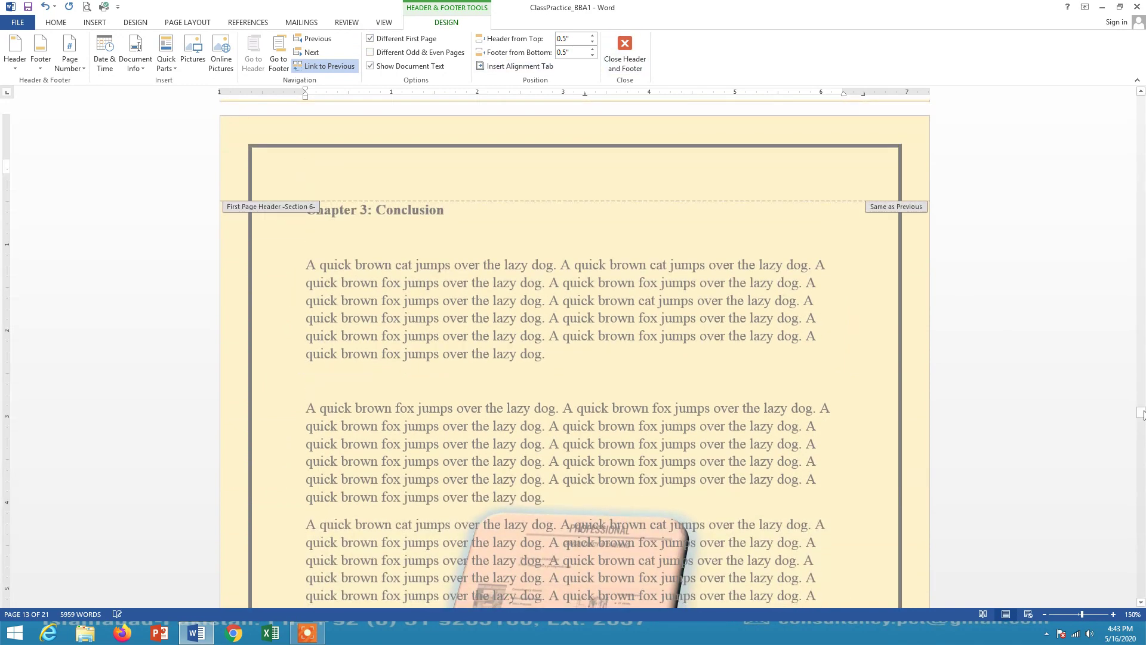
Turn Different First Page off for the cover page section, examine the cover's footer, and turn the option back on.
{"action": "left_click_drag", "start_coordinate": [1142, 414], "coordinate": [1141, 96]}
{"action": "left_click", "coordinate": [450, 172]}
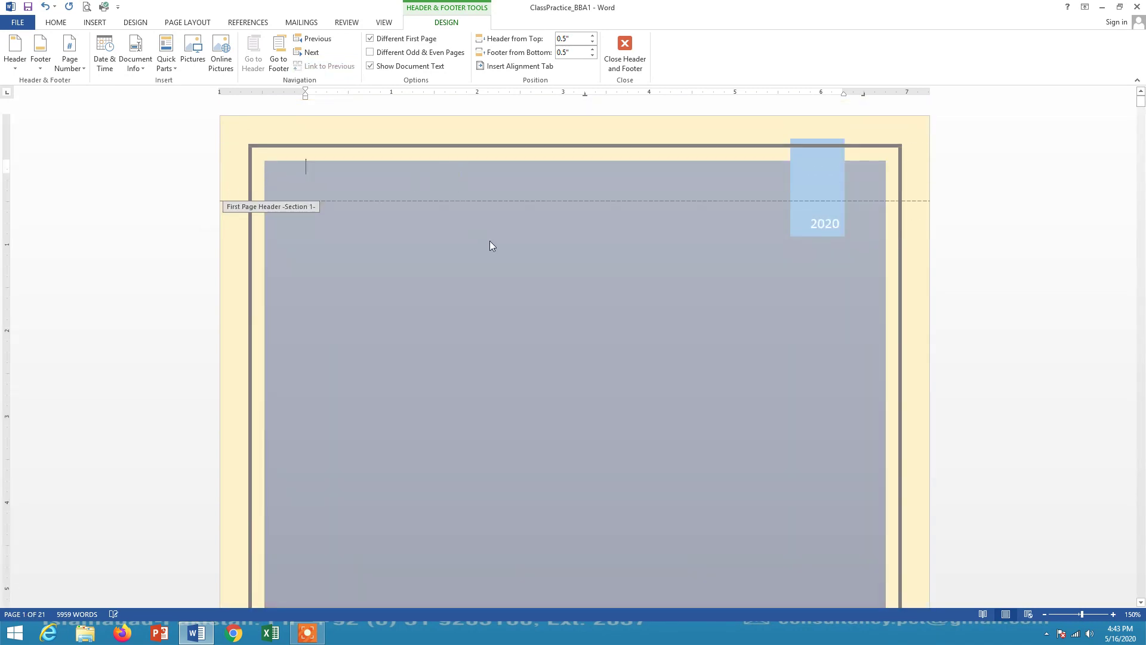
{"action": "left_click", "coordinate": [371, 39]}
{"action": "scroll", "coordinate": [410, 111], "scroll_direction": "down", "scroll_amount": 10}
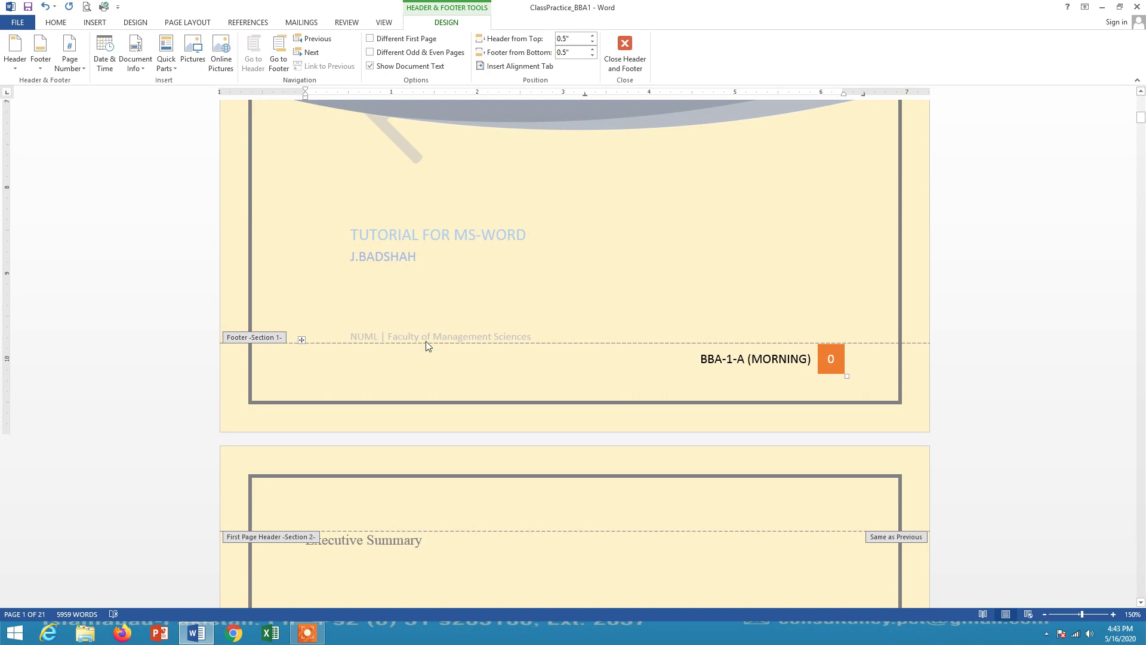
{"action": "left_click", "coordinate": [427, 346]}
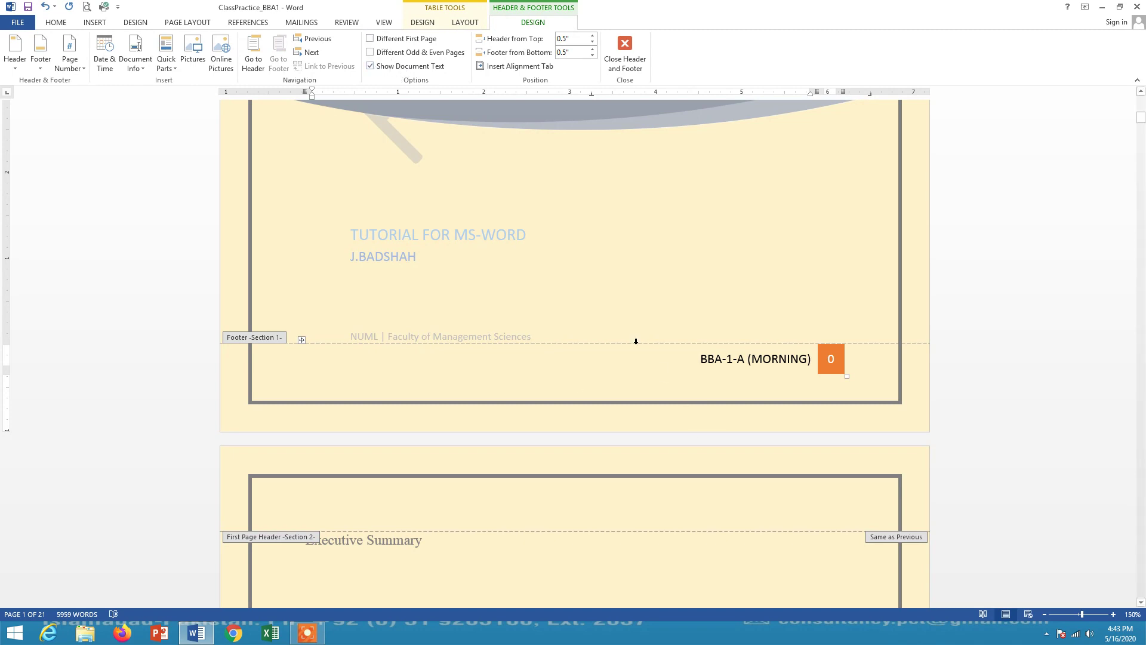
{"action": "left_click", "coordinate": [370, 38]}
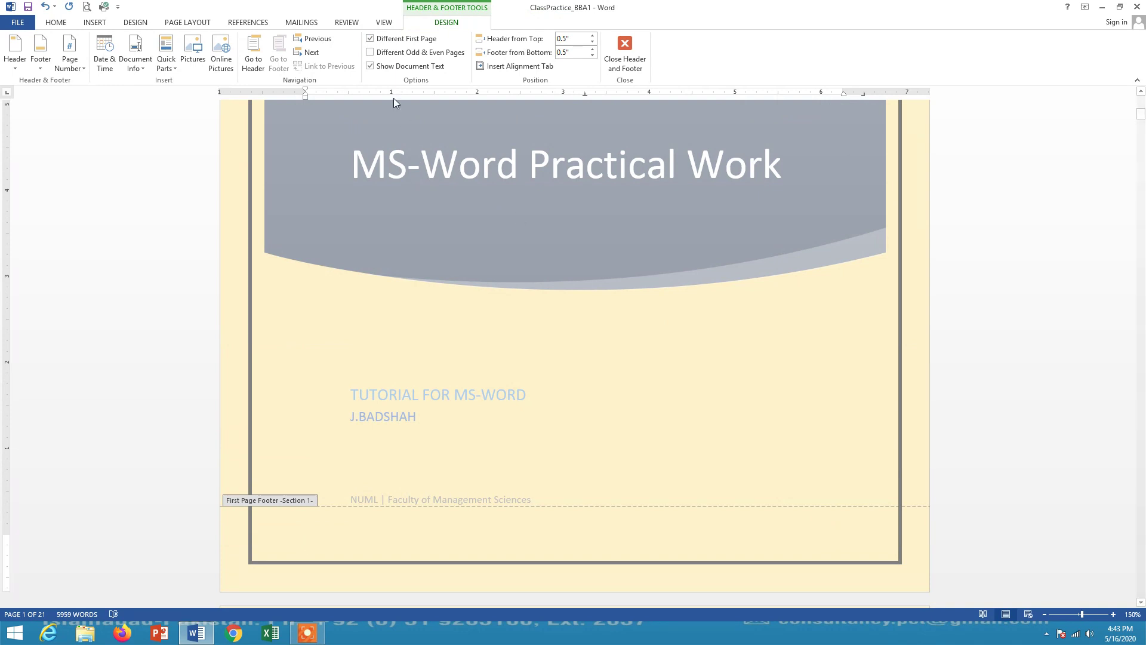
Insert the Banded header on the Executive Summary page and leave header and footer editing.
{"action": "scroll", "coordinate": [374, 171], "scroll_direction": "down", "scroll_amount": 8}
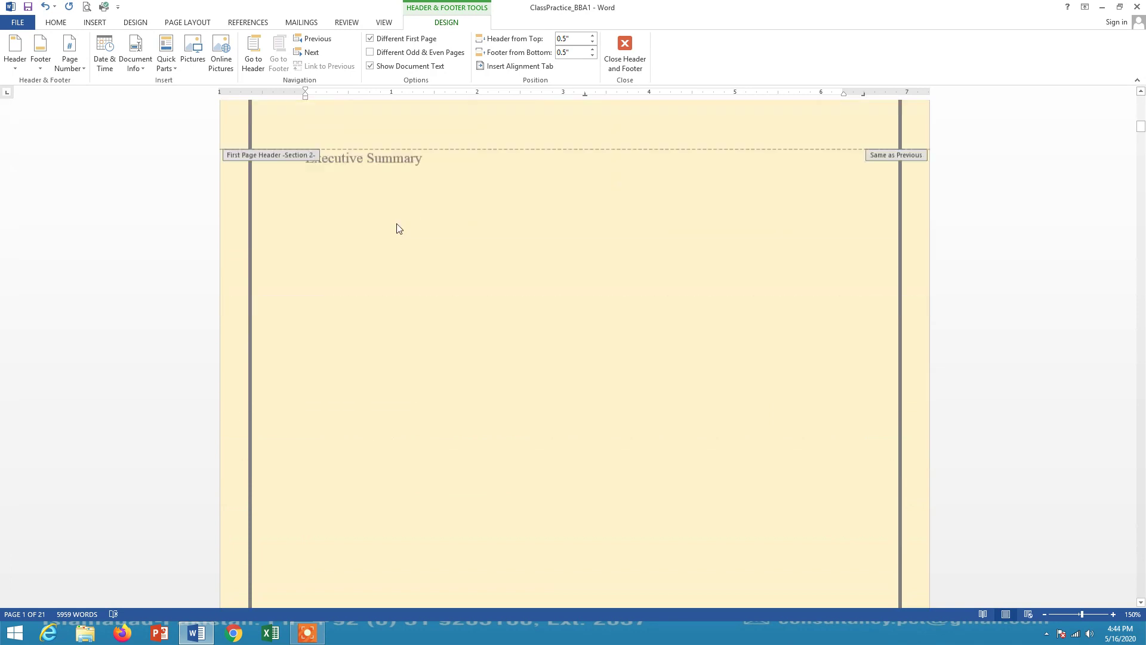
{"action": "scroll", "coordinate": [418, 200], "scroll_direction": "up", "scroll_amount": 3}
{"action": "left_click", "coordinate": [397, 281]}
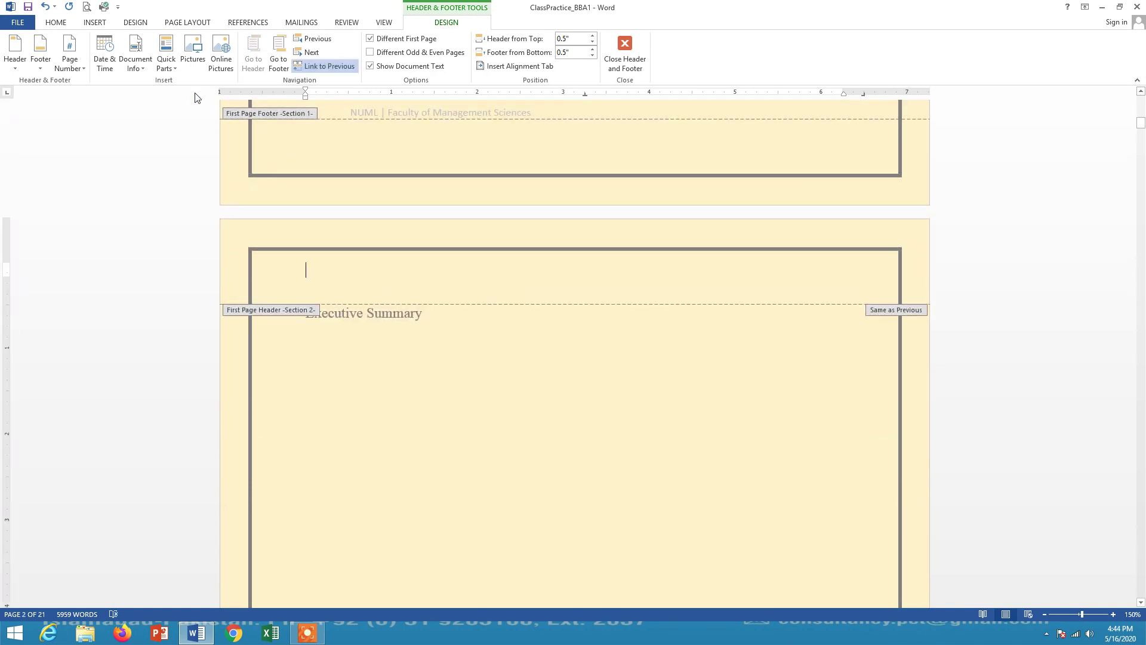
{"action": "left_click", "coordinate": [20, 67]}
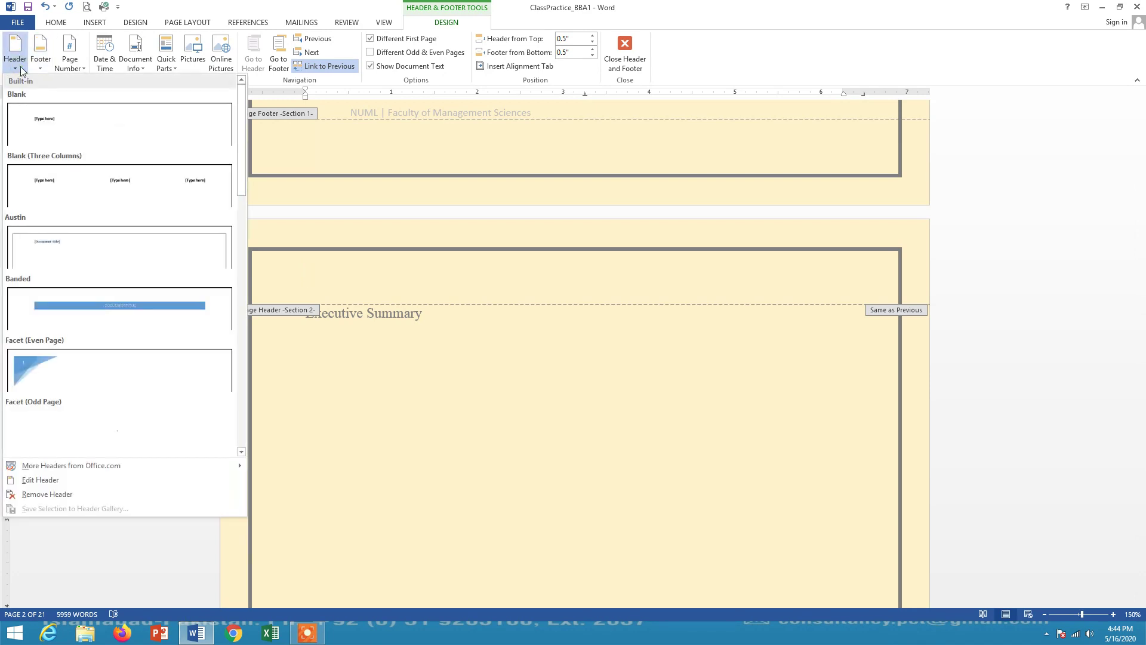
{"action": "left_click", "coordinate": [120, 307]}
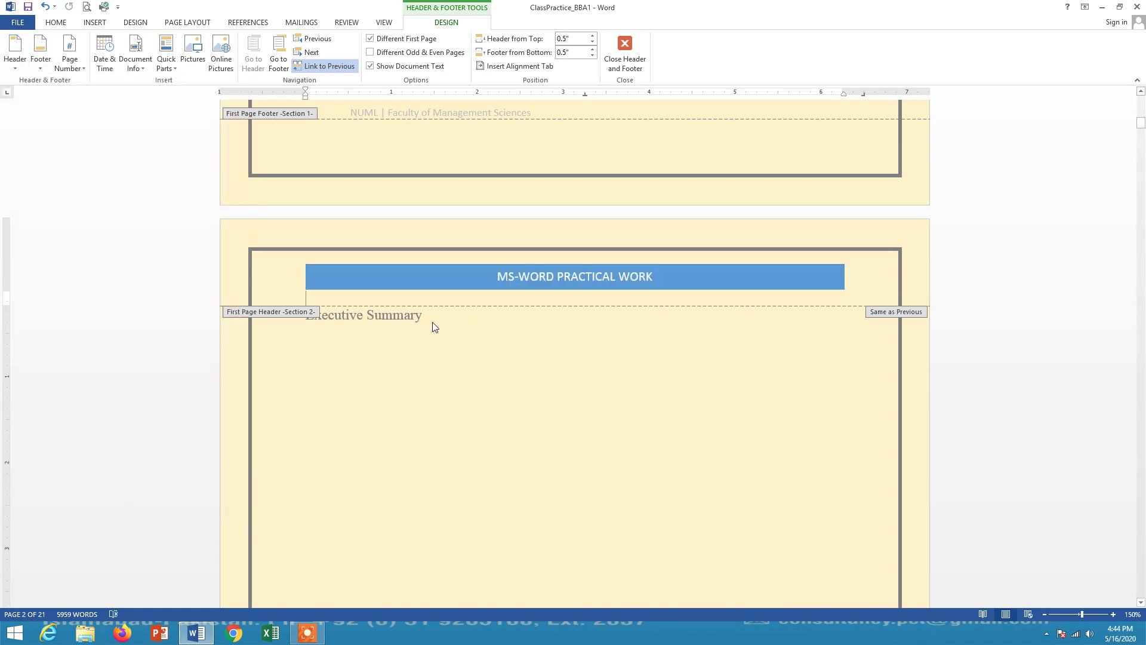
{"action": "left_click", "coordinate": [624, 48]}
Examine the headers on the Chapter 3 page, the cover page and the Executive Summary page.
{"action": "scroll", "coordinate": [591, 300], "scroll_direction": "down", "scroll_amount": 1}
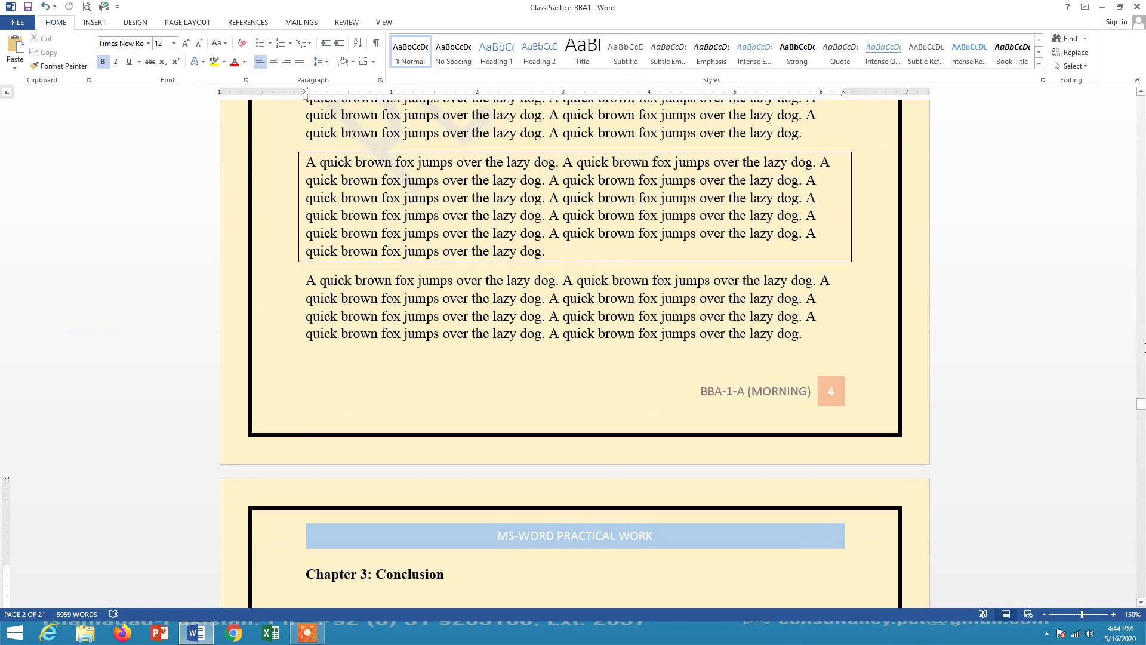
{"action": "left_click_drag", "start_coordinate": [1140, 404], "coordinate": [1140, 103]}
{"action": "left_click", "coordinate": [621, 153]}
{"action": "scroll", "coordinate": [621, 153], "scroll_direction": "down", "scroll_amount": 10}
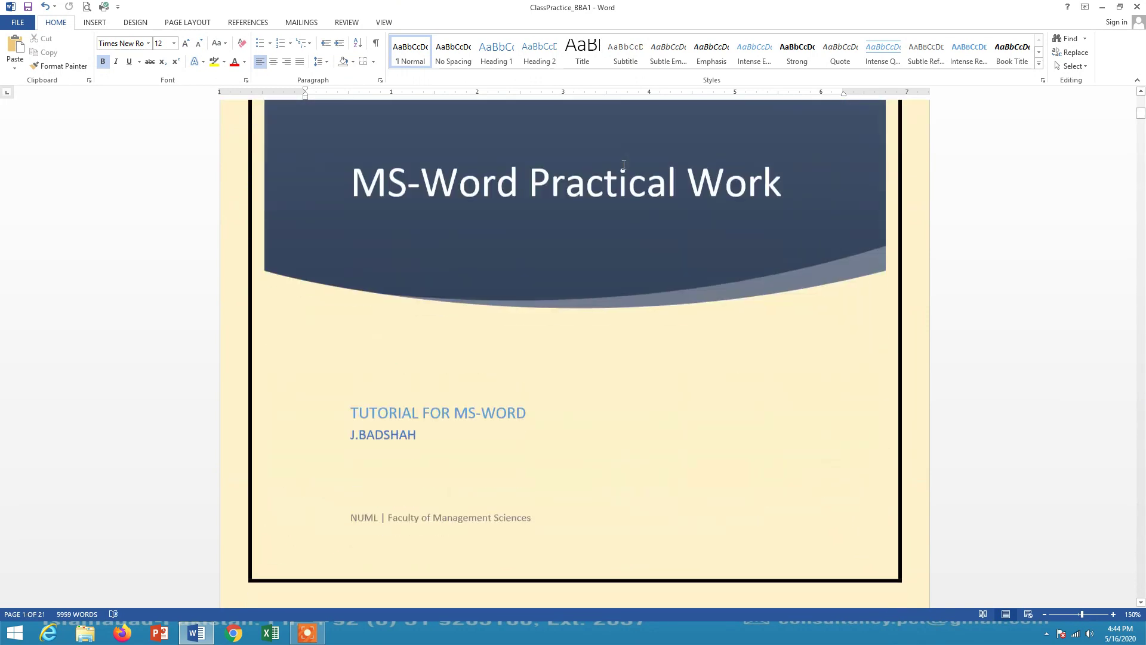
{"action": "scroll", "coordinate": [623, 165], "scroll_direction": "down", "scroll_amount": 3}
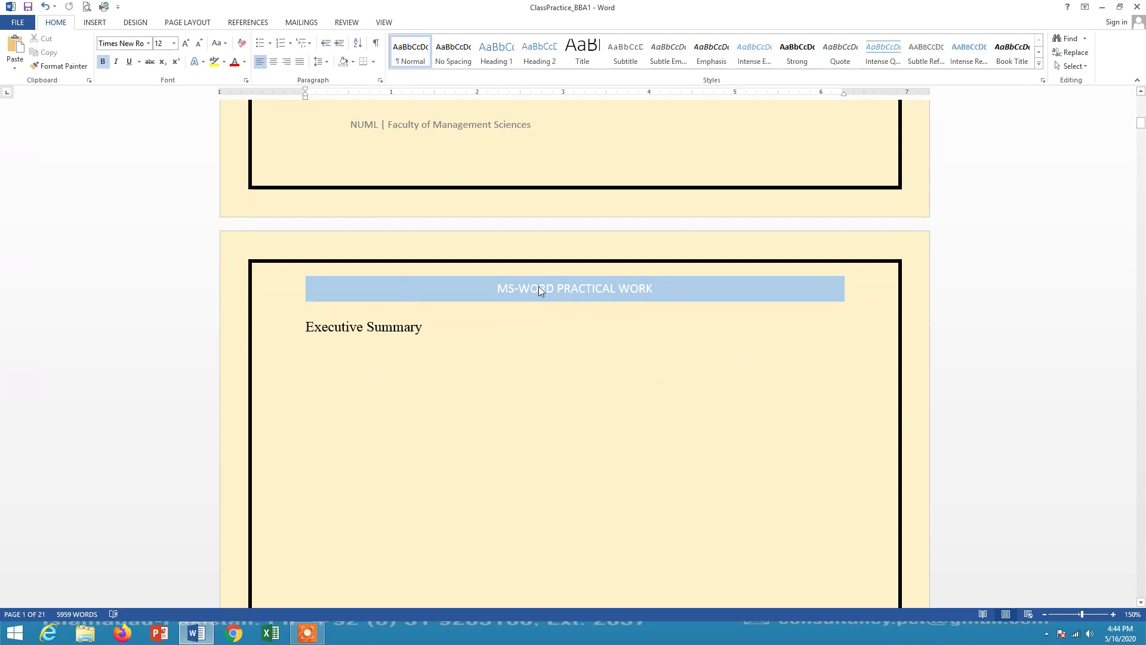
Open the page headers for editing and unlink the Section 2 first-page header on the Executive Summary page from the previous section.
{"action": "scroll", "coordinate": [483, 341], "scroll_direction": "down", "scroll_amount": 15}
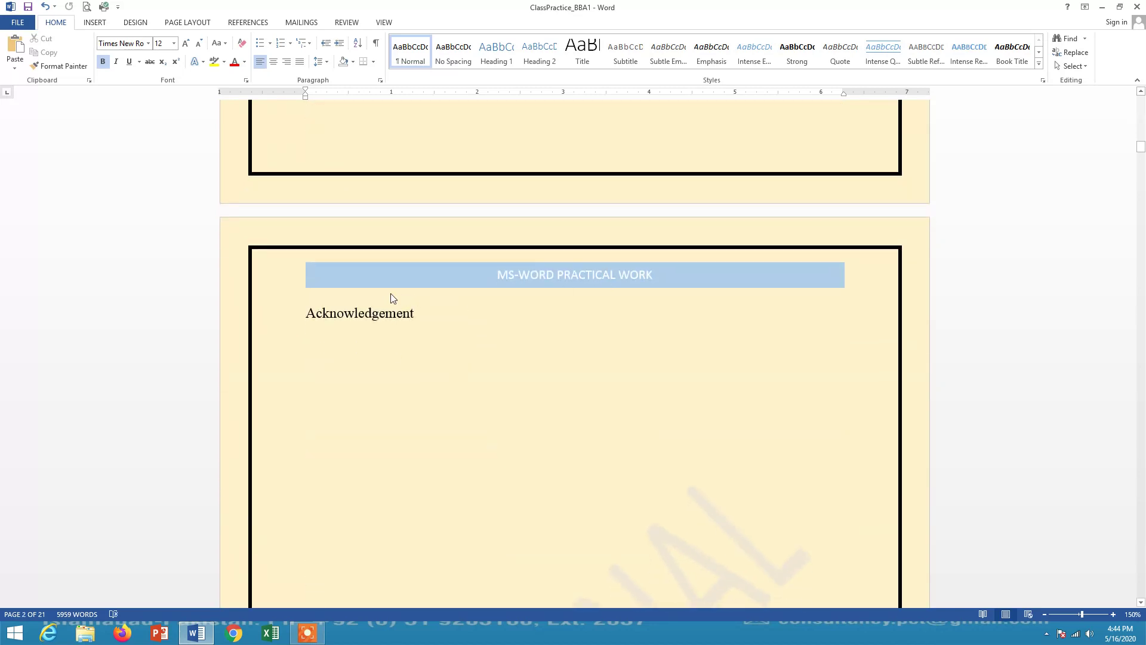
{"action": "scroll", "coordinate": [446, 355], "scroll_direction": "down", "scroll_amount": 15}
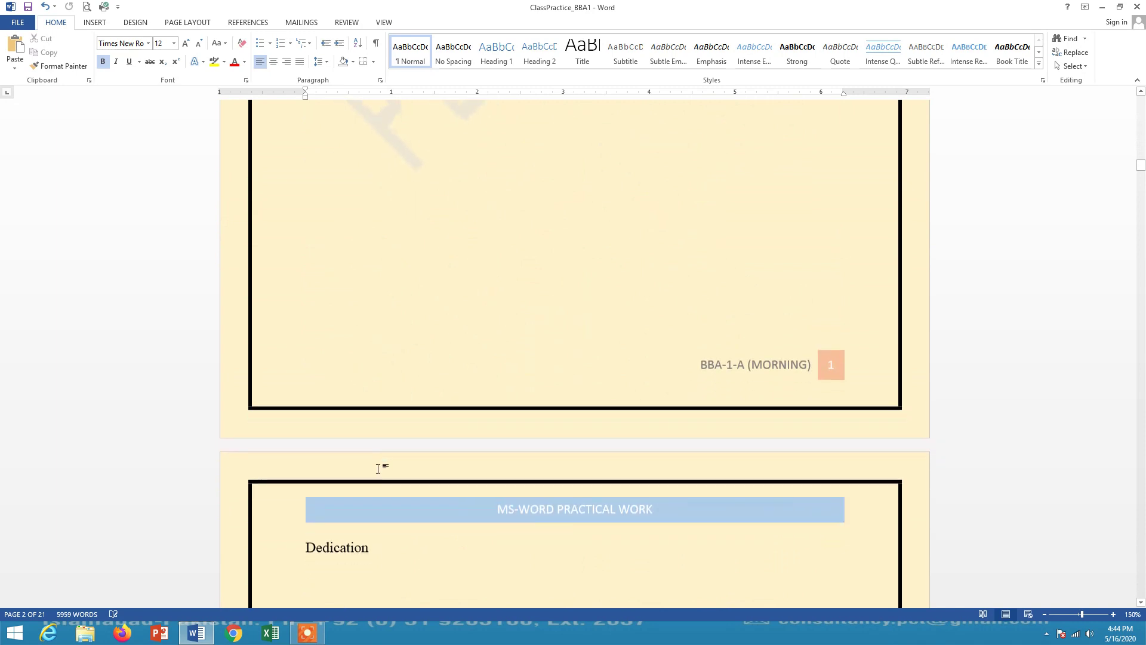
{"action": "scroll", "coordinate": [596, 281], "scroll_direction": "down", "scroll_amount": 15}
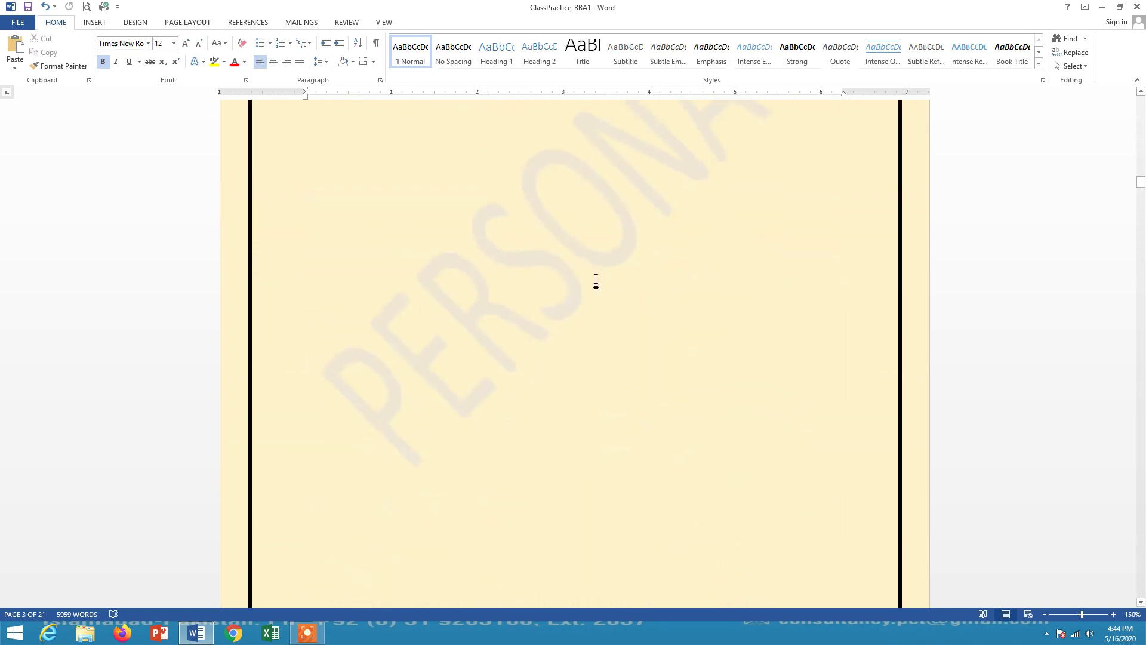
{"action": "scroll", "coordinate": [597, 279], "scroll_direction": "down", "scroll_amount": 1}
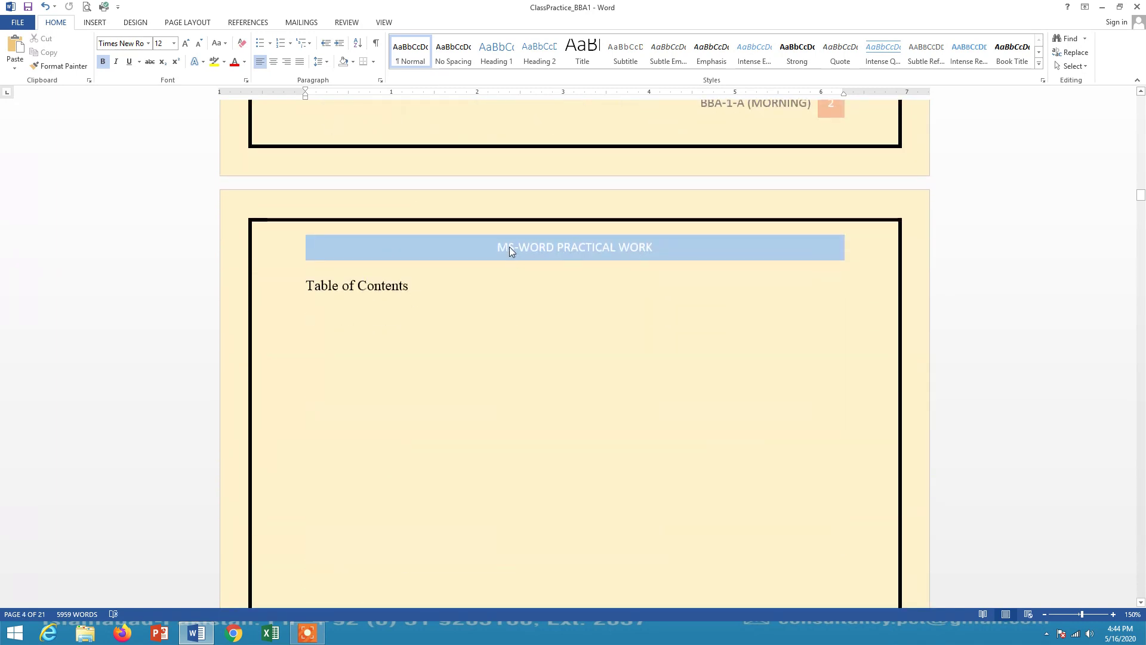
{"action": "double_click", "coordinate": [484, 249]}
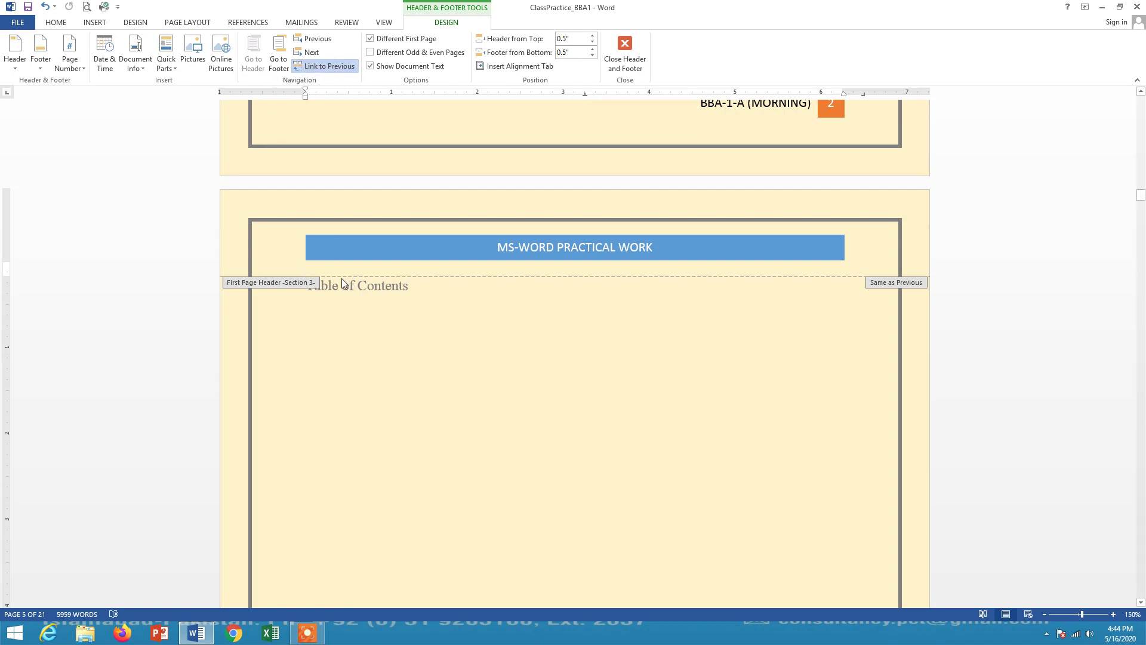
{"action": "scroll", "coordinate": [341, 279], "scroll_direction": "up", "scroll_amount": 10}
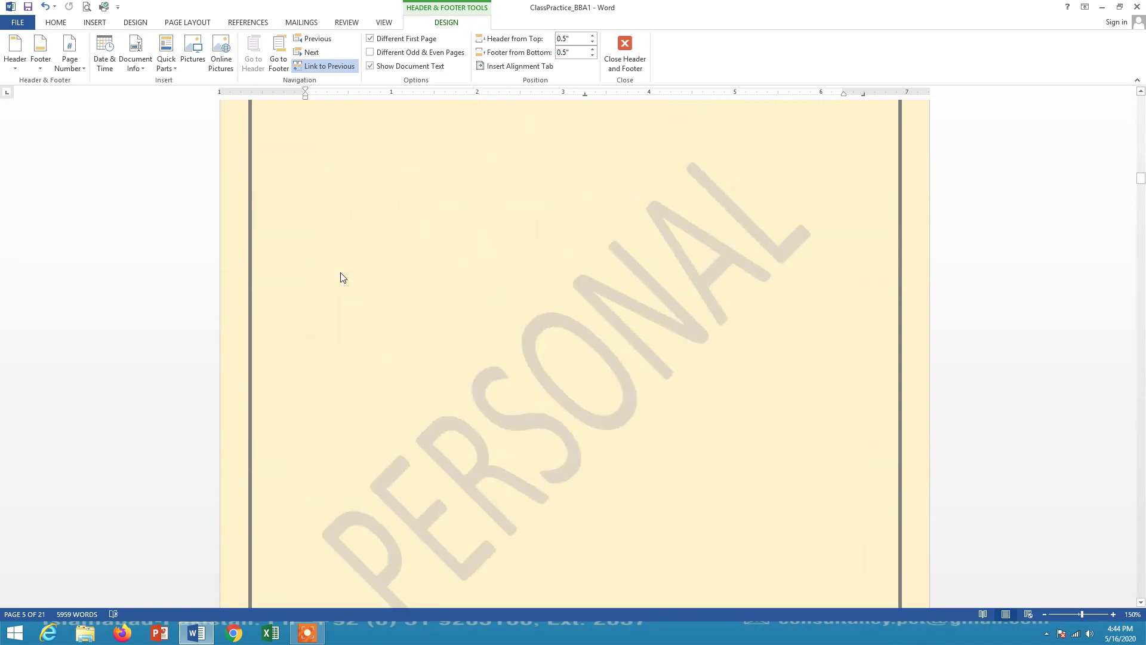
{"action": "scroll", "coordinate": [342, 276], "scroll_direction": "up", "scroll_amount": 15}
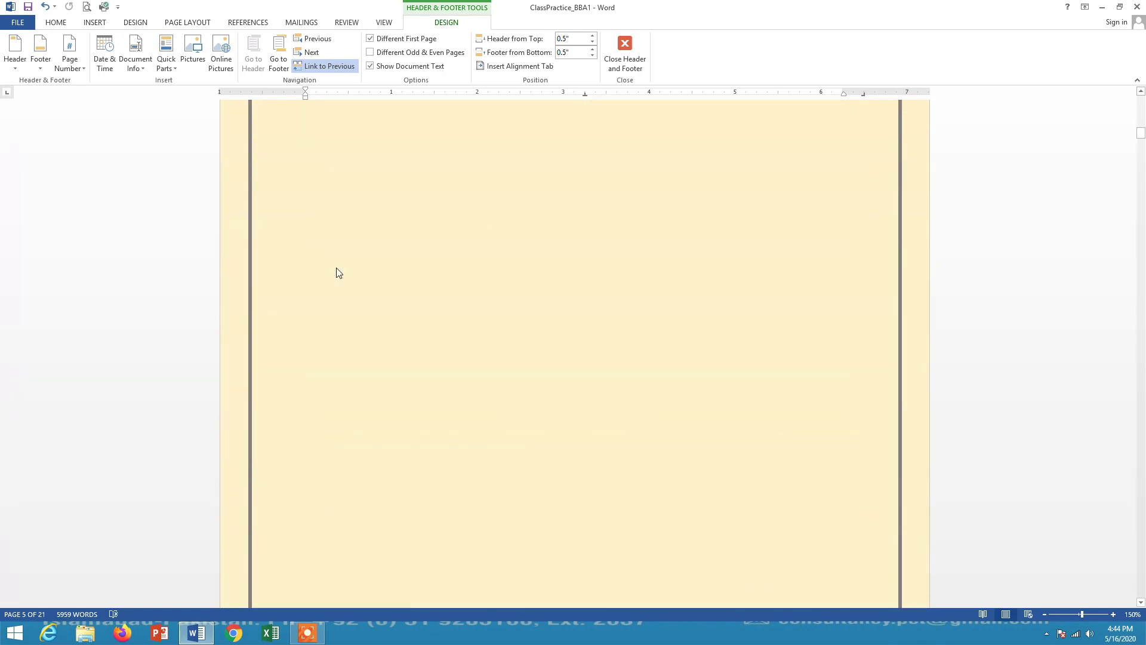
{"action": "scroll", "coordinate": [339, 272], "scroll_direction": "up", "scroll_amount": 15}
{"action": "scroll", "coordinate": [339, 272], "scroll_direction": "down", "scroll_amount": 3}
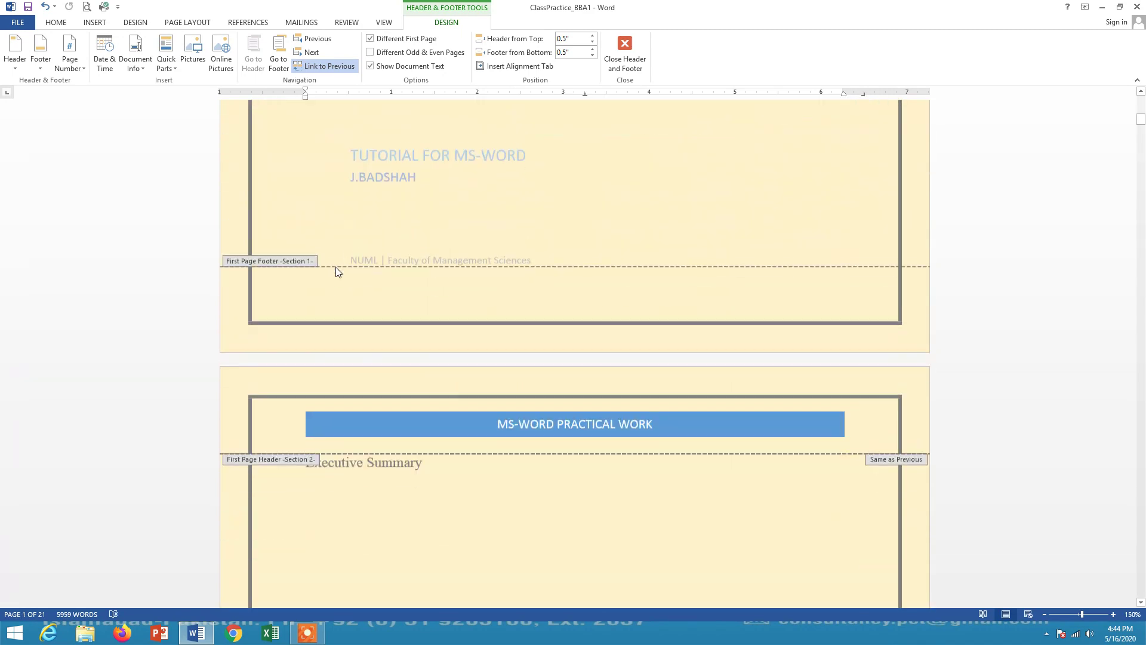
{"action": "scroll", "coordinate": [335, 267], "scroll_direction": "down", "scroll_amount": 3}
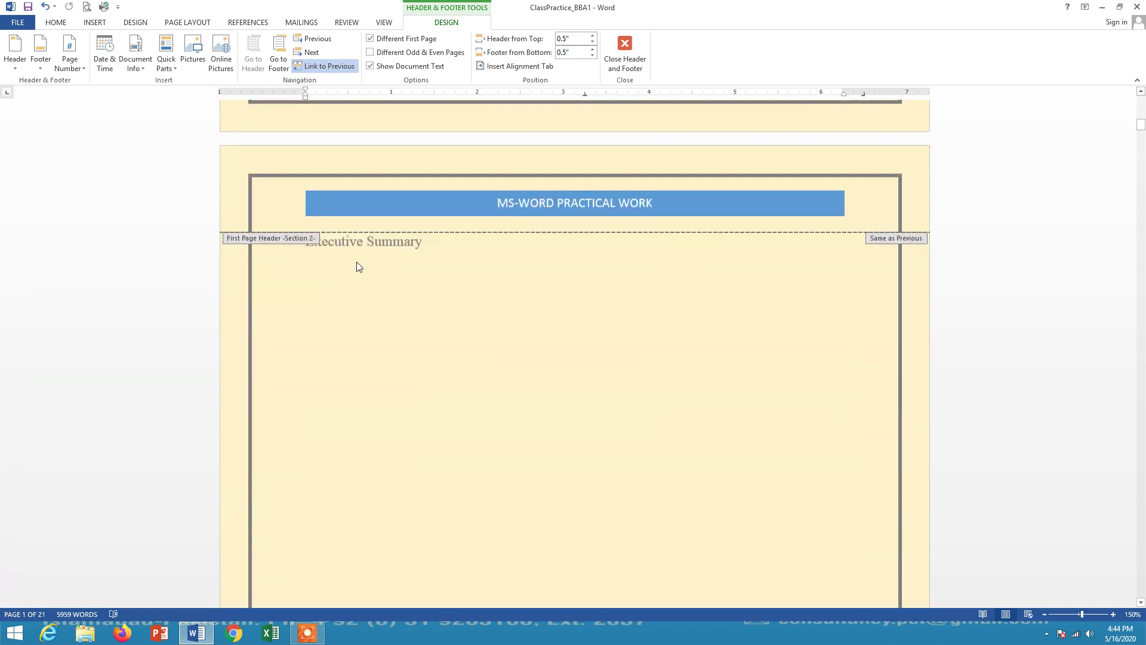
{"action": "left_click", "coordinate": [324, 66]}
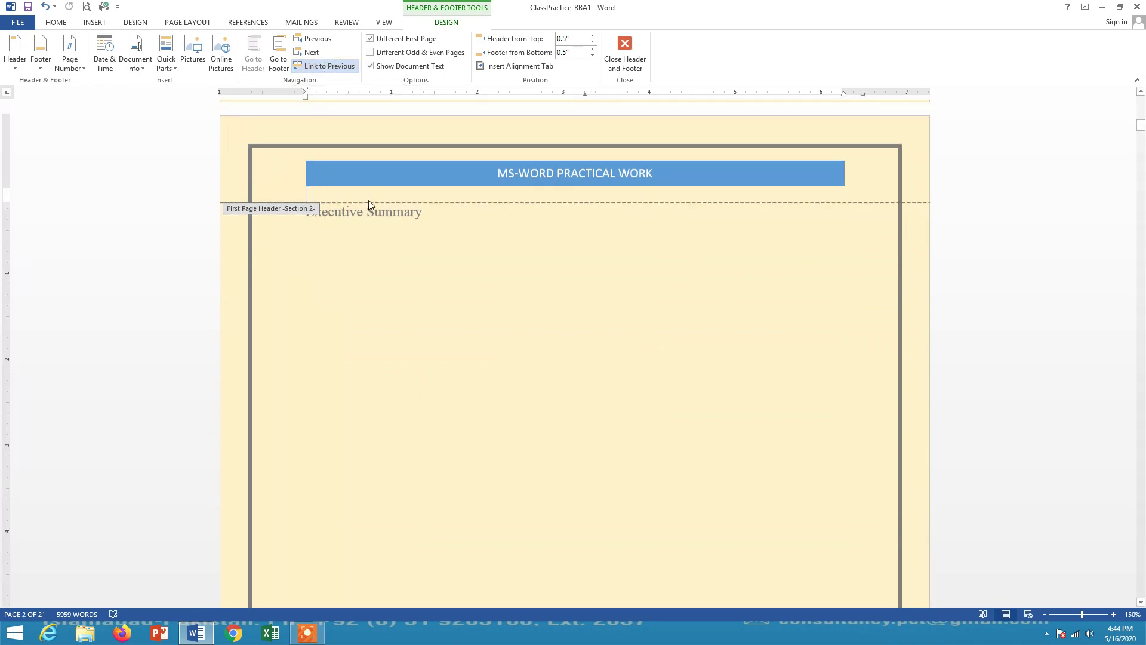
Unlink the Section 3 first-page header on the Table of Contents page from the previous section.
{"action": "scroll", "coordinate": [406, 197], "scroll_direction": "down", "scroll_amount": 15}
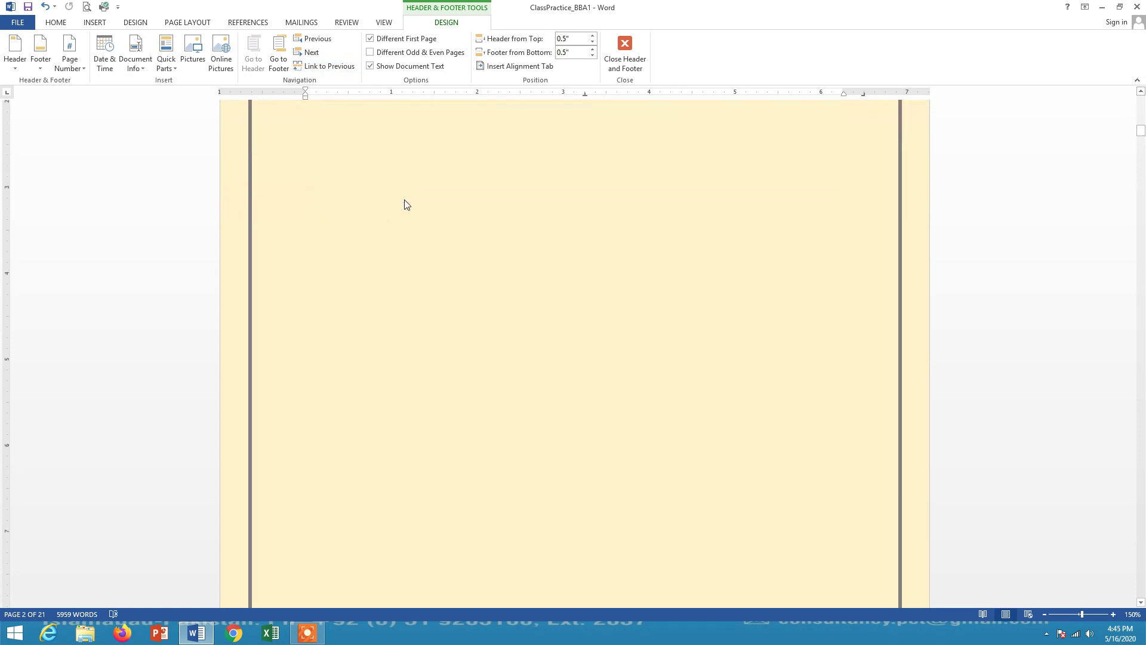
{"action": "scroll", "coordinate": [411, 194], "scroll_direction": "down", "scroll_amount": 15}
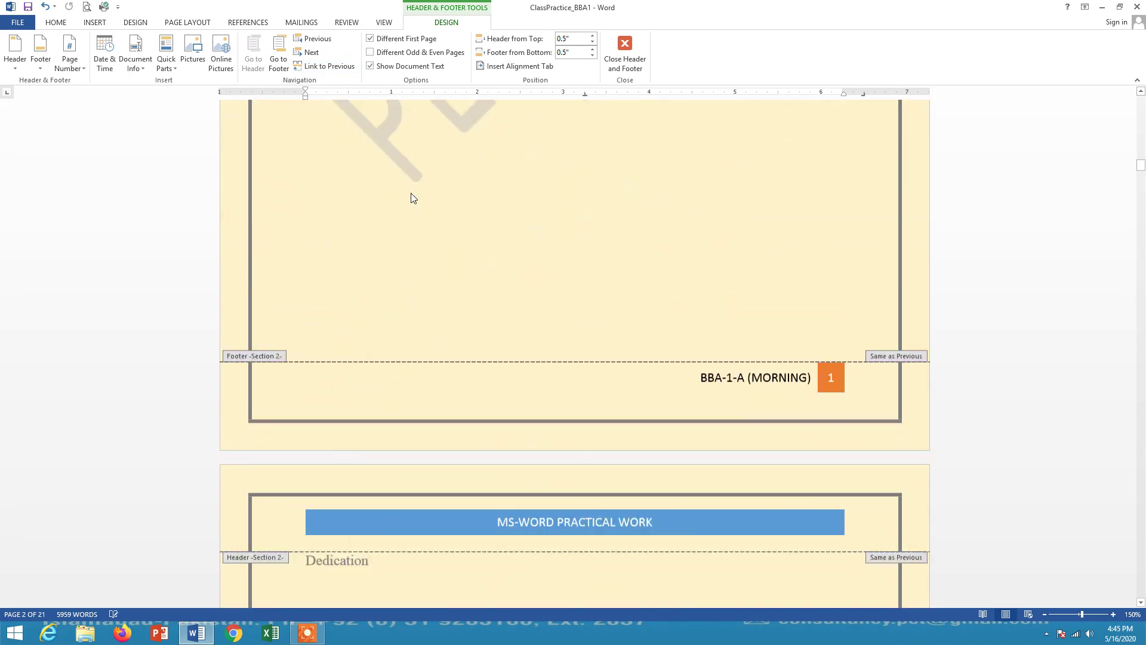
{"action": "scroll", "coordinate": [411, 193], "scroll_direction": "down", "scroll_amount": 15}
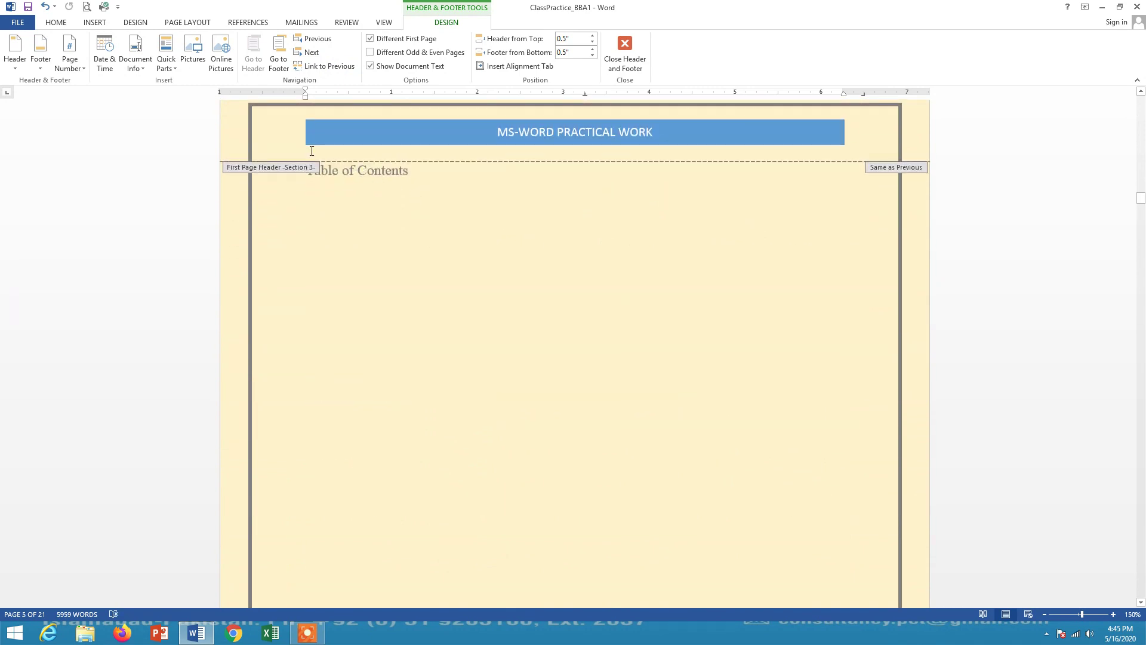
{"action": "left_click", "coordinate": [311, 151]}
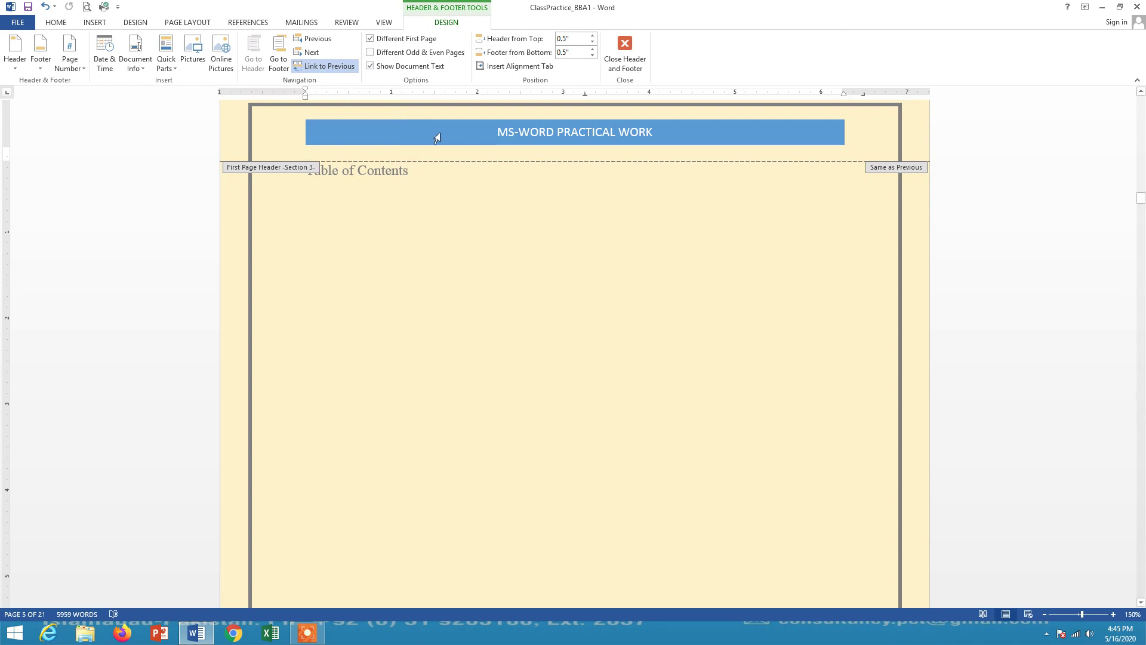
{"action": "left_click", "coordinate": [331, 67]}
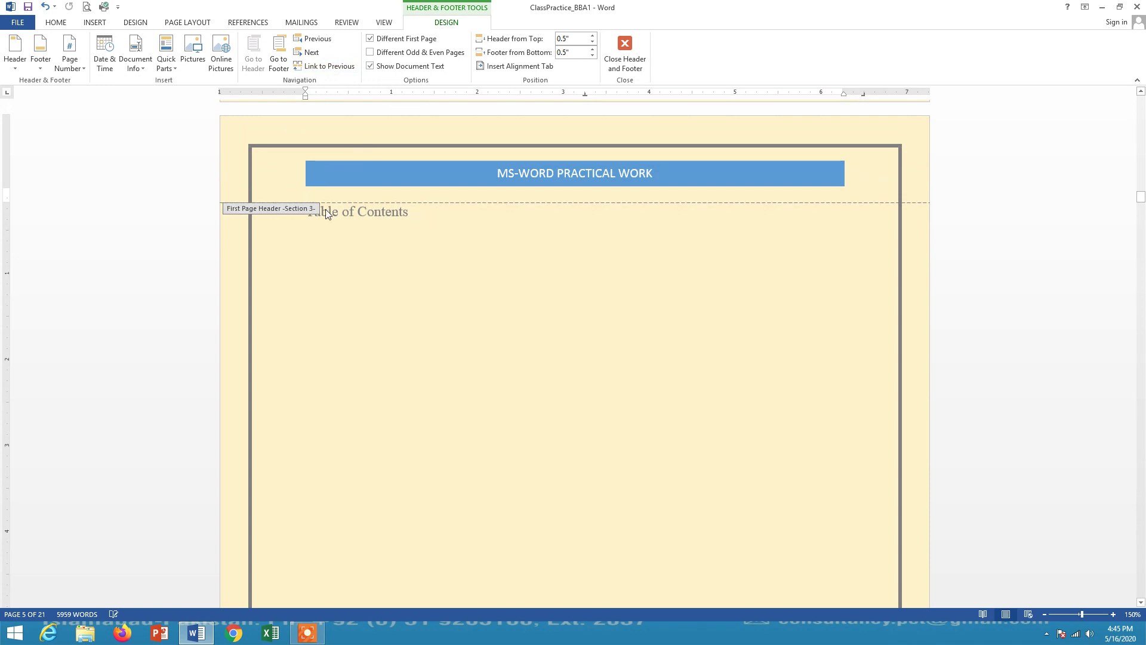
Replace the title in the Table of Contents page header with "TABLE OF CONTENTS" and close header and footer editing.
{"action": "left_click", "coordinate": [614, 174]}
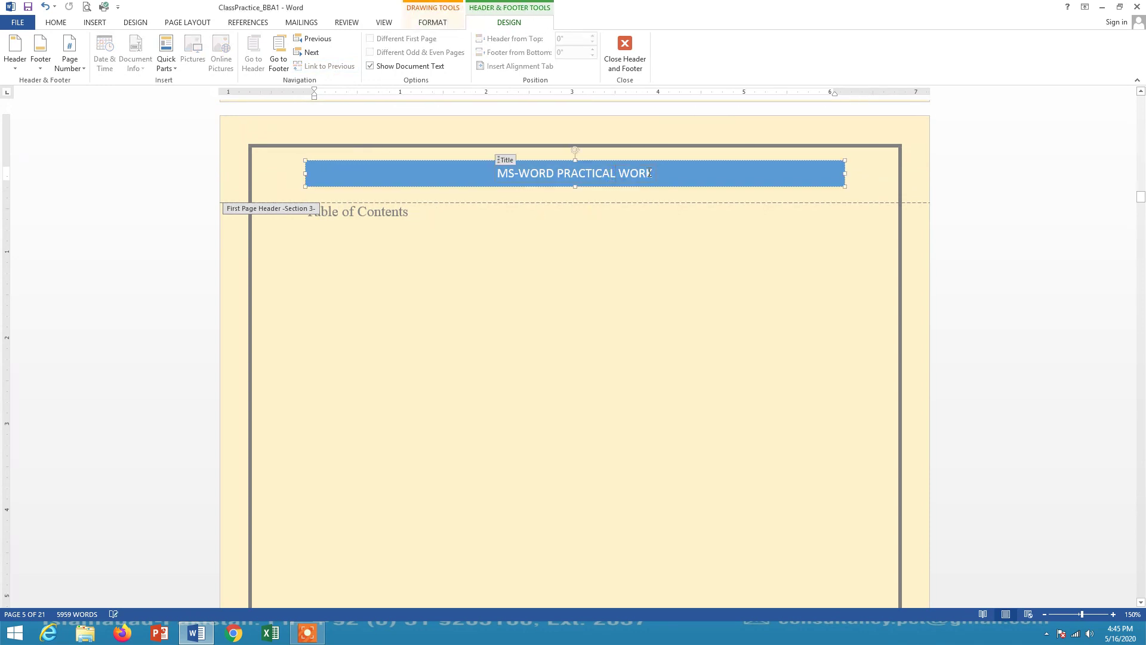
{"action": "left_click", "coordinate": [499, 166]}
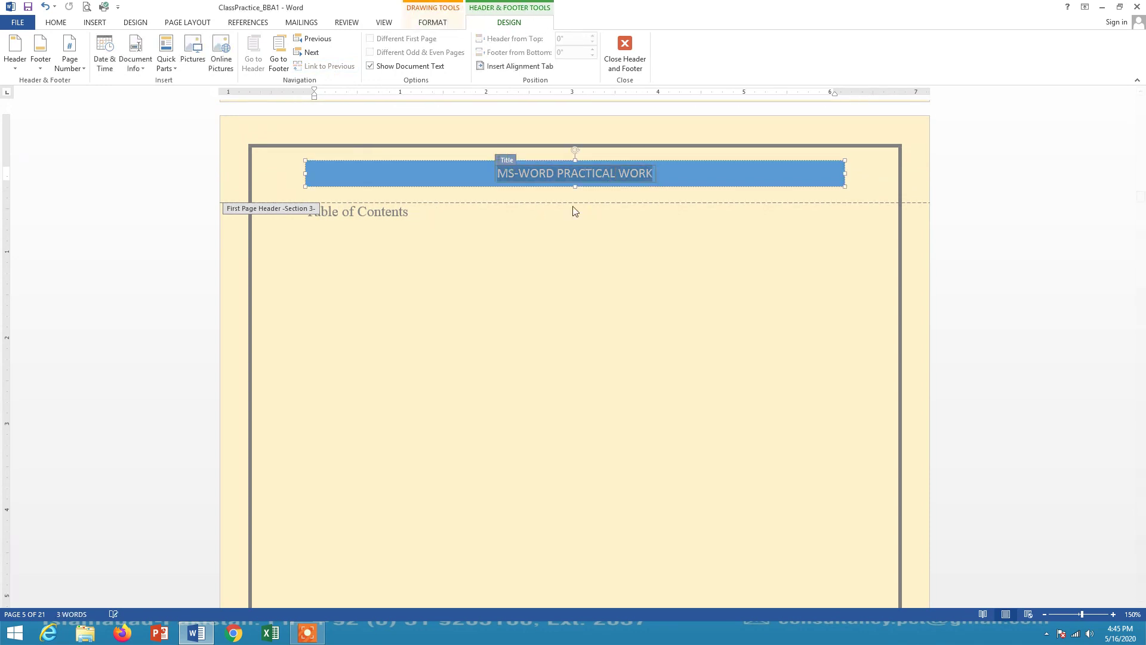
{"action": "key", "text": "Delete"}
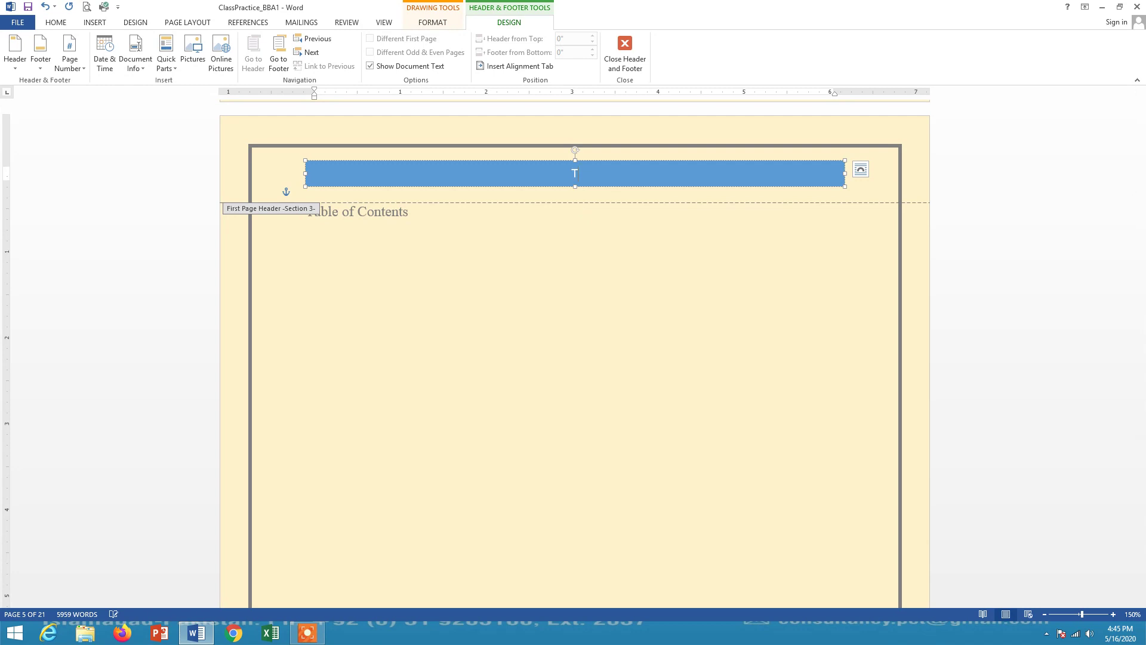
{"action": "type", "text": "TABLE OF CONTENTS"}
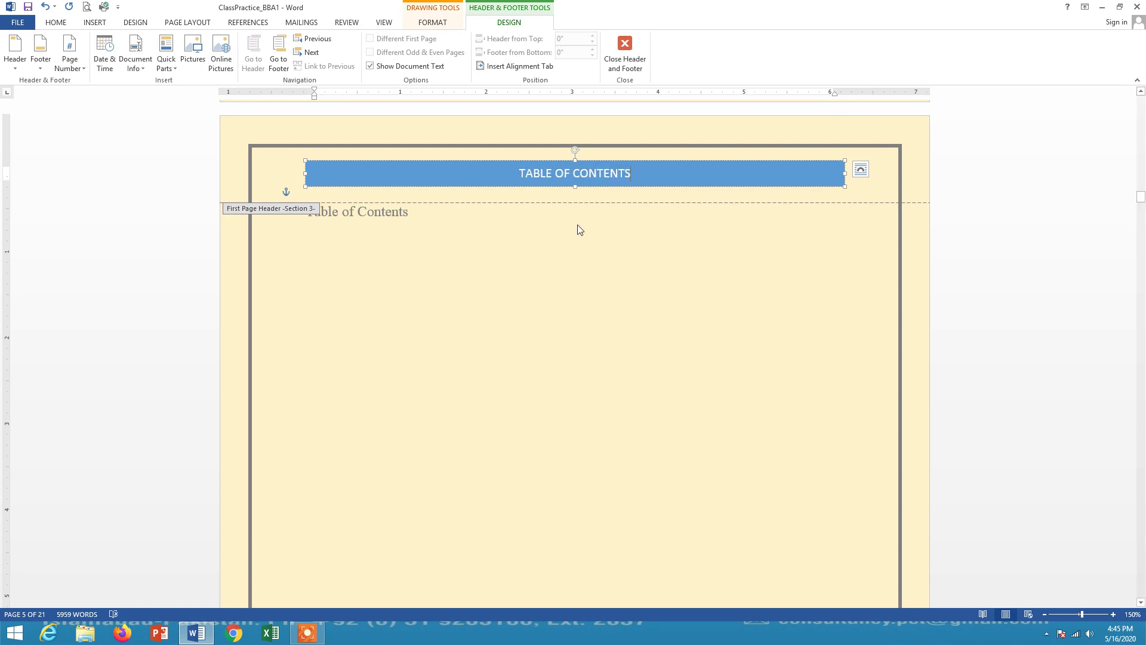
{"action": "left_click", "coordinate": [624, 62]}
Compare the page headers from the Executive Summary page through the Table of Contents page.
{"action": "left_click_drag", "start_coordinate": [1142, 199], "coordinate": [1142, 99]}
{"action": "scroll", "coordinate": [696, 219], "scroll_direction": "down", "scroll_amount": 15}
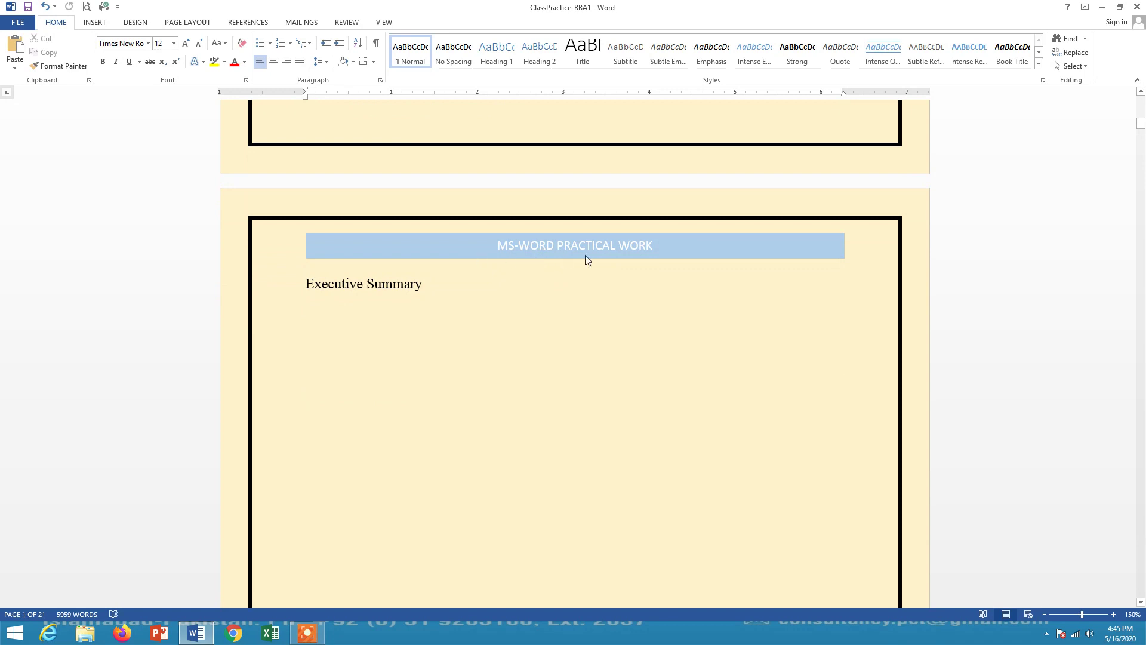
{"action": "scroll", "coordinate": [622, 245], "scroll_direction": "down", "scroll_amount": 12}
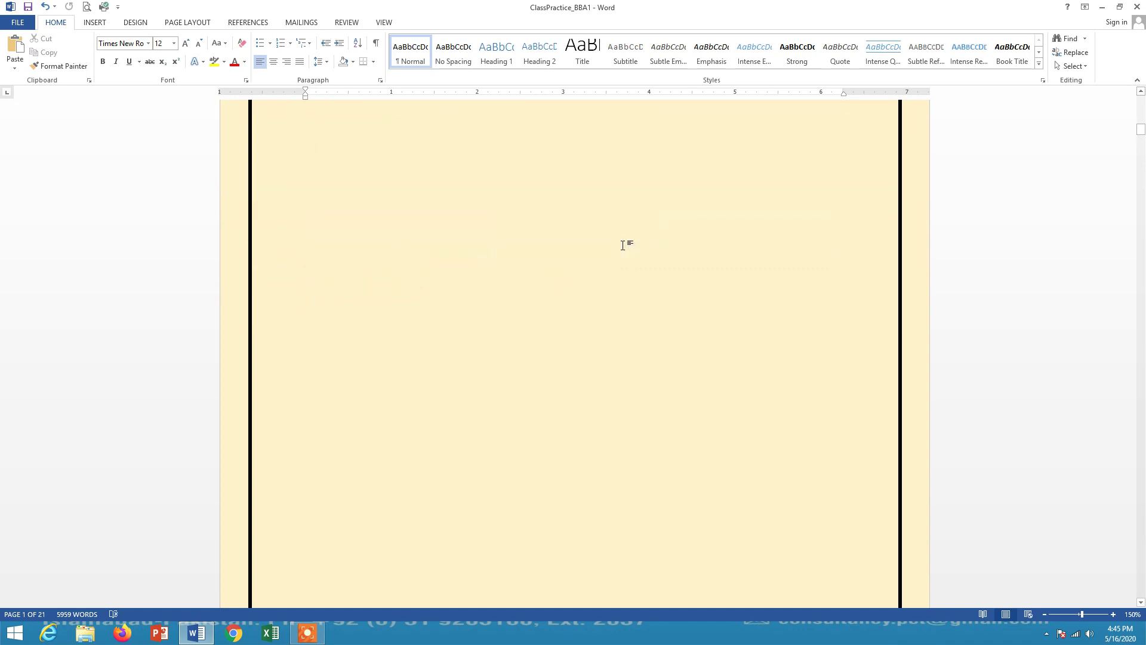
{"action": "scroll", "coordinate": [622, 256], "scroll_direction": "down", "scroll_amount": 4}
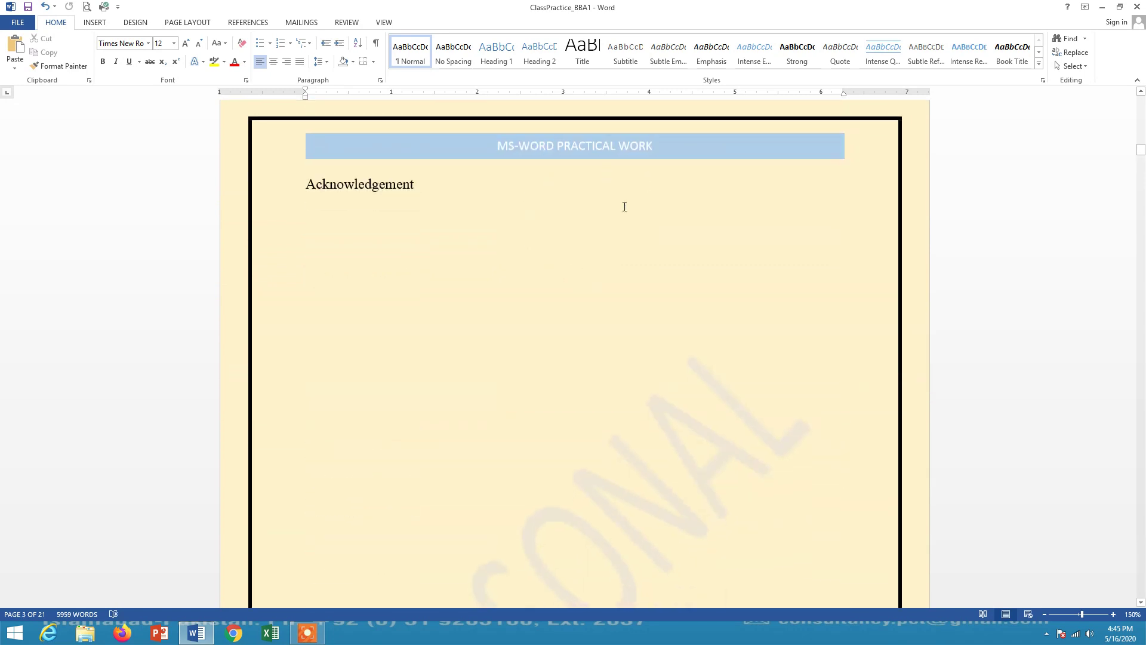
{"action": "scroll", "coordinate": [622, 205], "scroll_direction": "down", "scroll_amount": 9}
{"action": "scroll", "coordinate": [588, 236], "scroll_direction": "down", "scroll_amount": 4}
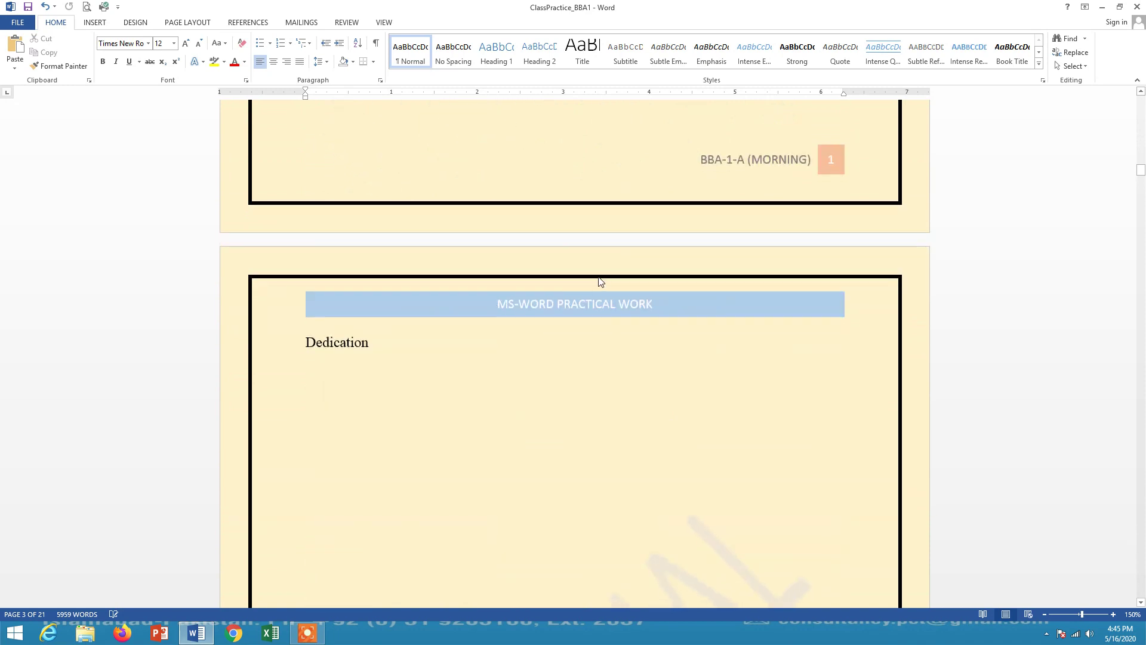
{"action": "scroll", "coordinate": [600, 279], "scroll_direction": "down", "scroll_amount": 18}
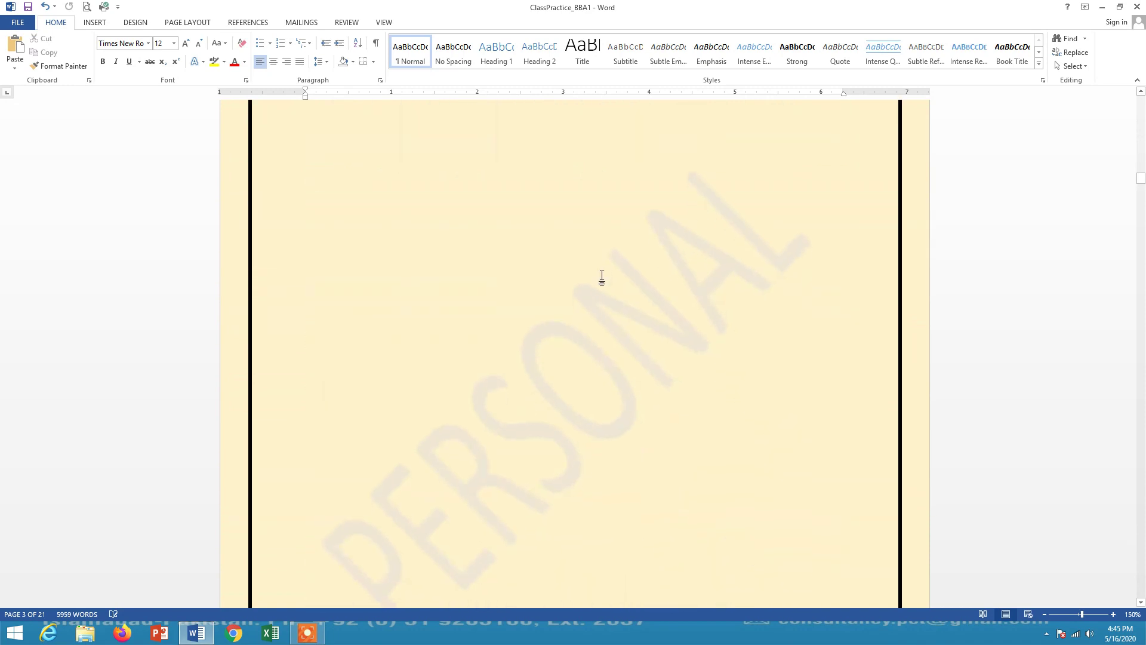
{"action": "left_click", "coordinate": [487, 149]}
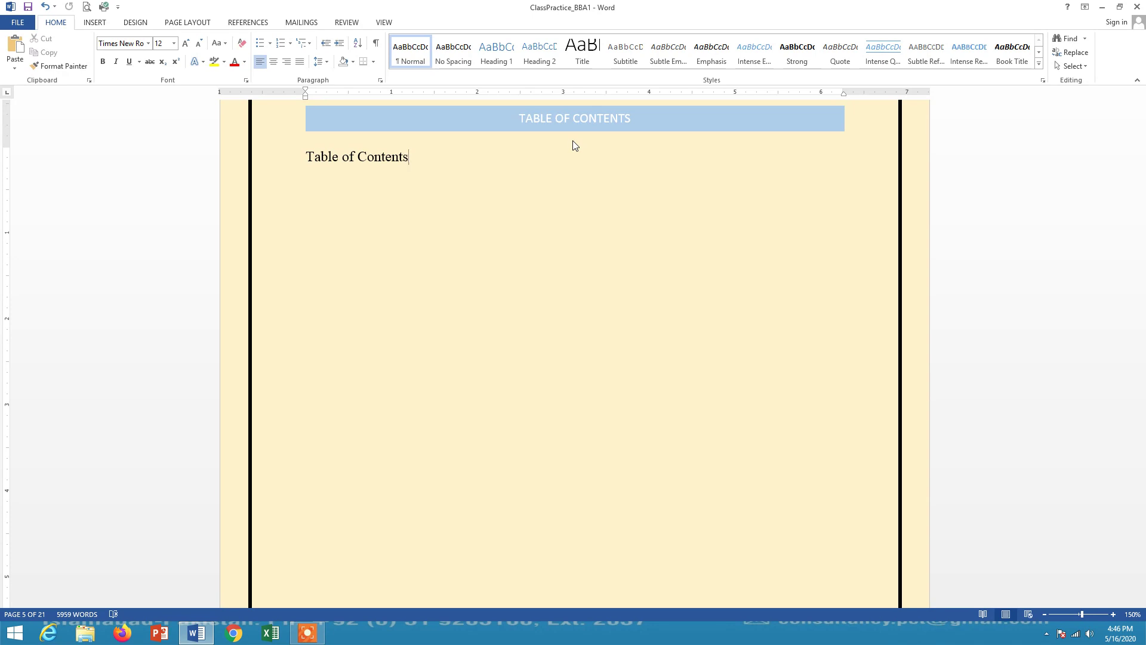
Open the header on the Chapter 1 opening page and unlink it from the previous section.
{"action": "scroll", "coordinate": [573, 146], "scroll_direction": "down", "scroll_amount": 15}
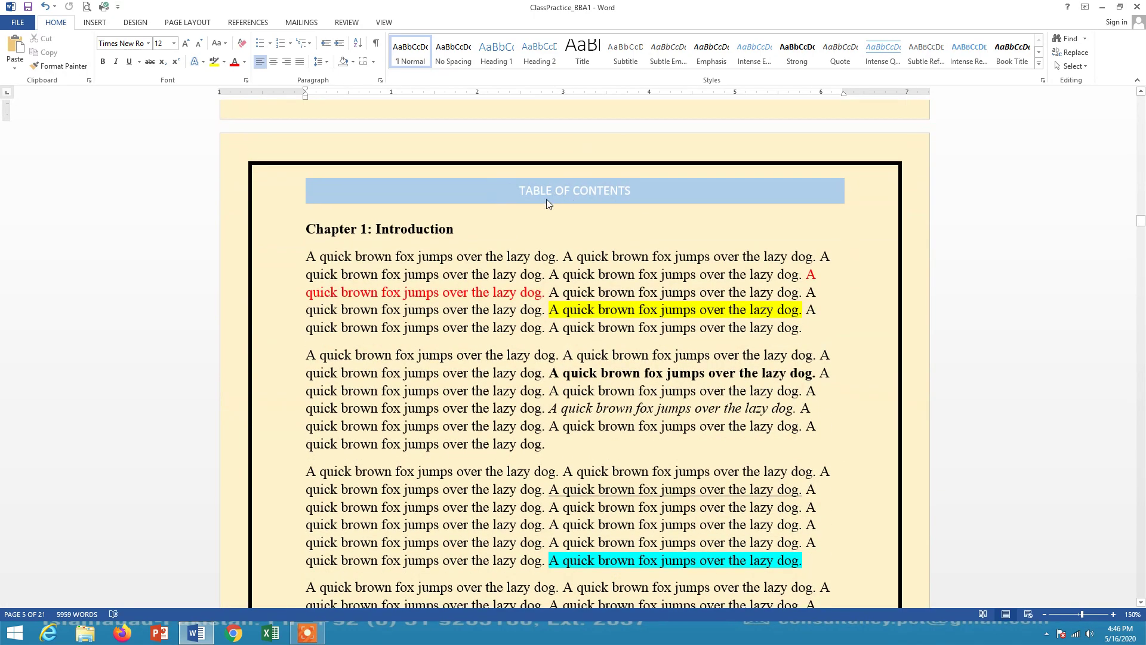
{"action": "double_click", "coordinate": [517, 190]}
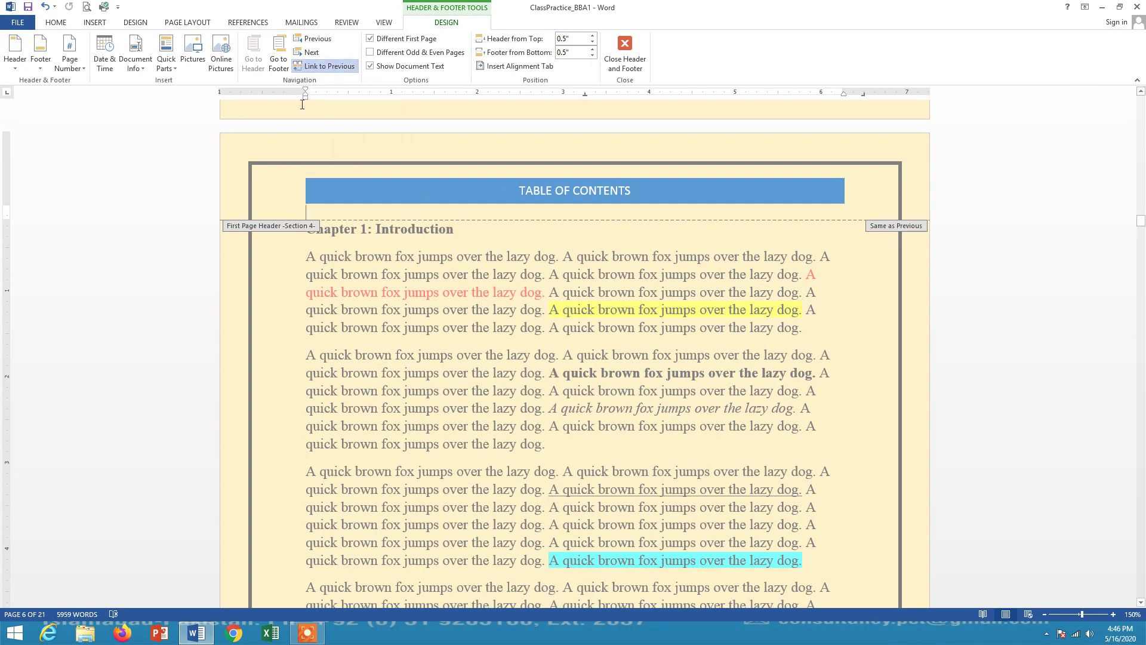
{"action": "left_click", "coordinate": [331, 67]}
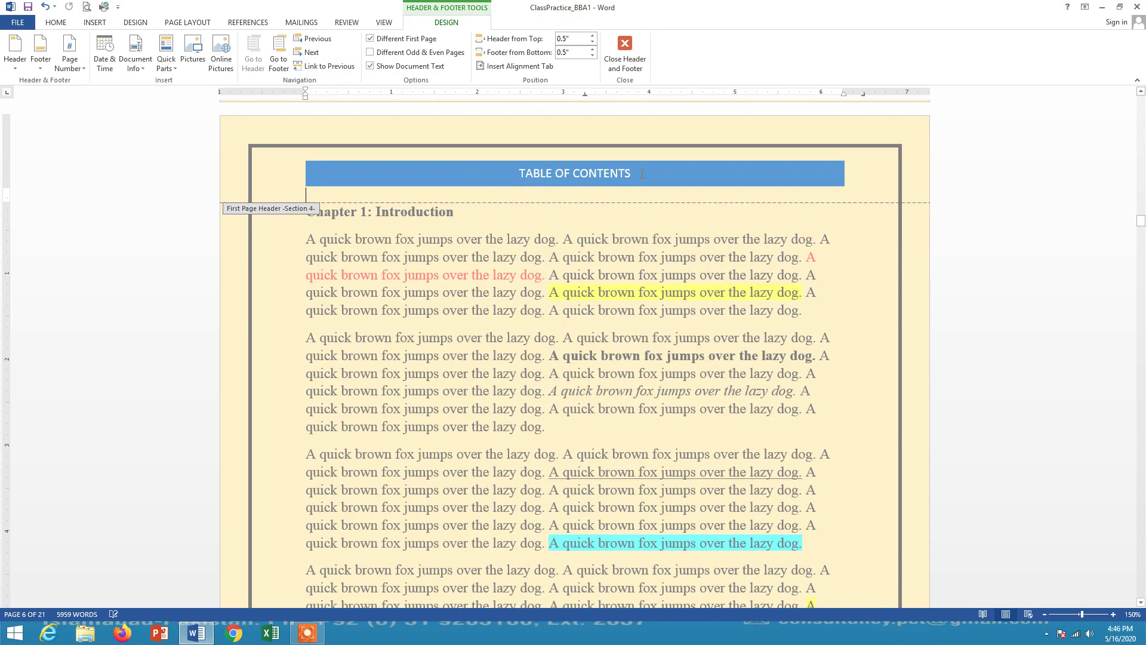
Replace the header text on the Chapter 1 opening page with "CHAPTER 1: INTRODUCTION".
{"action": "left_click", "coordinate": [642, 174]}
{"action": "key", "text": "BackSpace"}
{"action": "key", "text": "BackSpace"}
{"action": "key", "text": "BackSpace"}
{"action": "key", "text": "BackSpace"}
{"action": "key", "text": "BackSpace"}
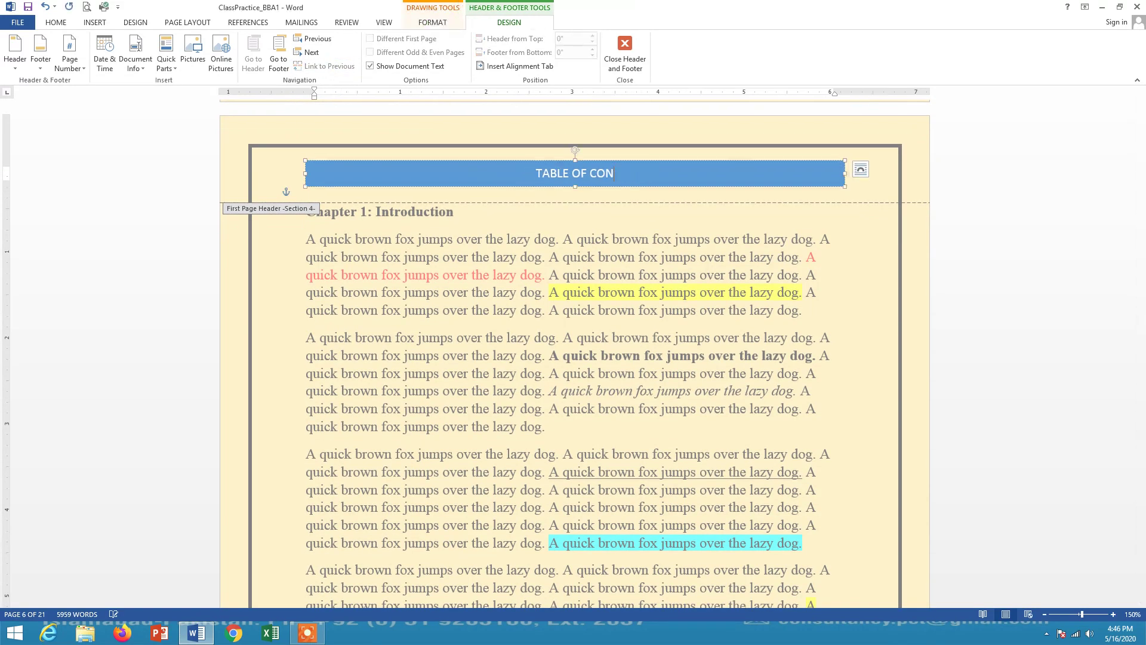
{"action": "key", "text": "BackSpace"}
{"action": "key", "text": "BackSpace"}
{"action": "key", "text": "BackSpace"}
{"action": "key", "text": "BackSpace"}
{"action": "key", "text": "BackSpace"}
{"action": "key", "text": "BackSpace"}
{"action": "key", "text": "BackSpace"}
{"action": "key", "text": "BackSpace"}
{"action": "key", "text": "BackSpace"}
{"action": "key", "text": "BackSpace"}
{"action": "key", "text": "BackSpace"}
{"action": "key", "text": "BackSpace"}
{"action": "type", "text": "INTRO"}
{"action": "key", "text": "BackSpace"}
{"action": "key", "text": "BackSpace"}
{"action": "key", "text": "BackSpace"}
{"action": "type", "text": "CHAPTER 1: INTRODUCTION"}
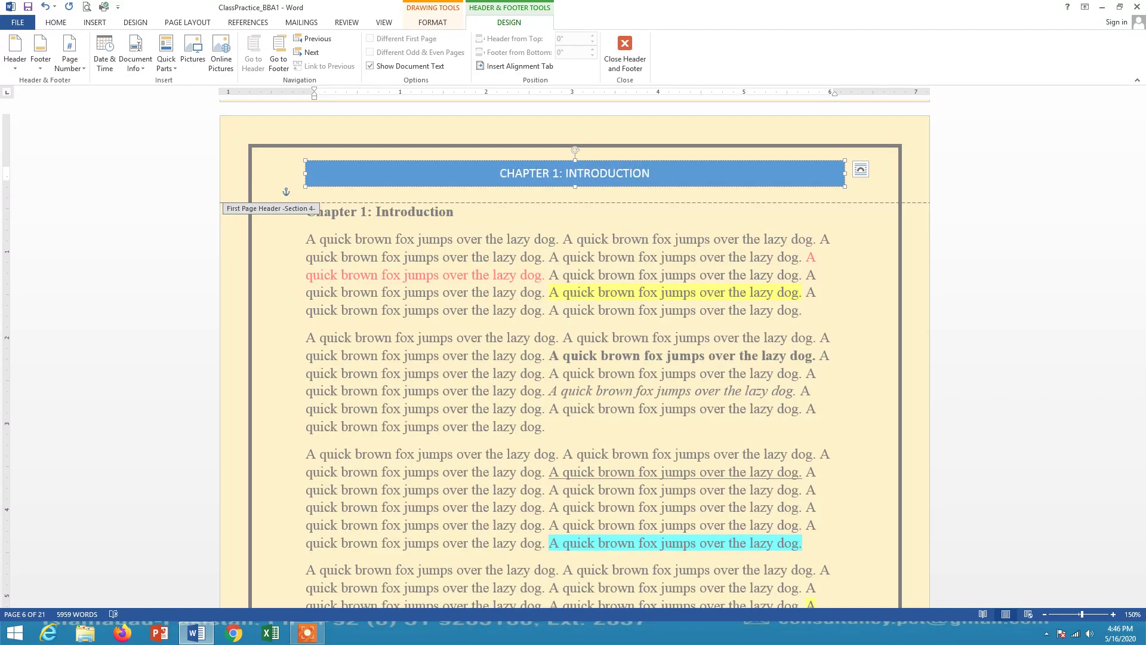
Check the headers on the pages around the Chapter 1 opening page and close header and footer editing.
{"action": "left_click", "coordinate": [704, 433]}
{"action": "scroll", "coordinate": [703, 432], "scroll_direction": "down", "scroll_amount": 13}
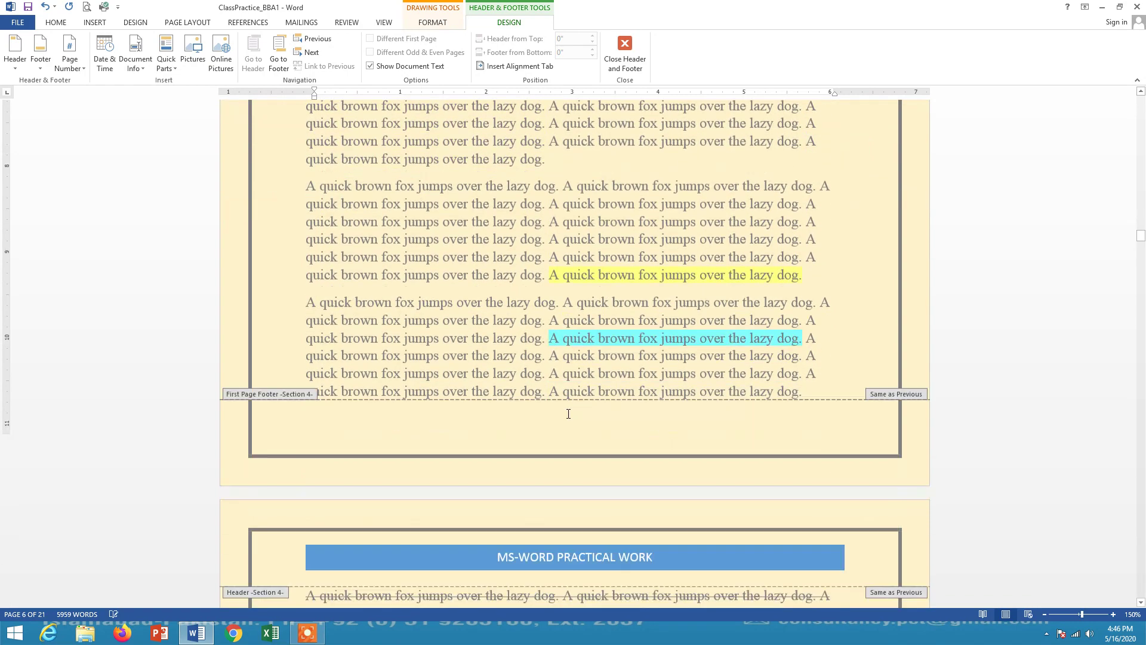
{"action": "scroll", "coordinate": [568, 413], "scroll_direction": "down", "scroll_amount": 3}
{"action": "scroll", "coordinate": [576, 403], "scroll_direction": "up", "scroll_amount": 9}
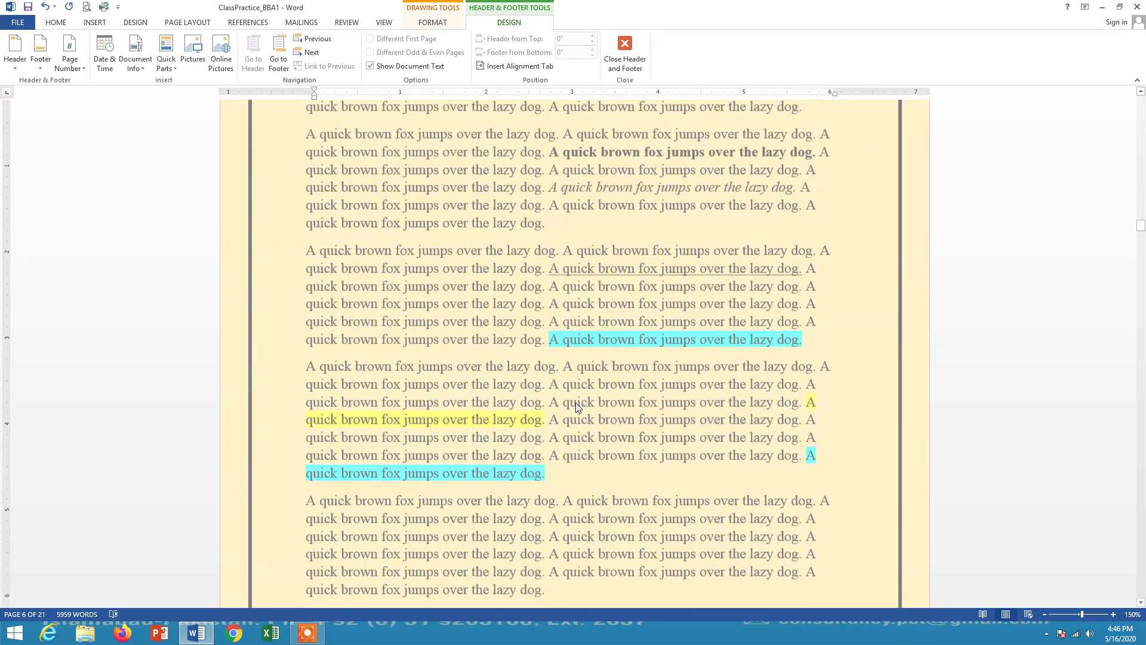
{"action": "scroll", "coordinate": [576, 403], "scroll_direction": "up", "scroll_amount": 7}
{"action": "left_click", "coordinate": [627, 67]}
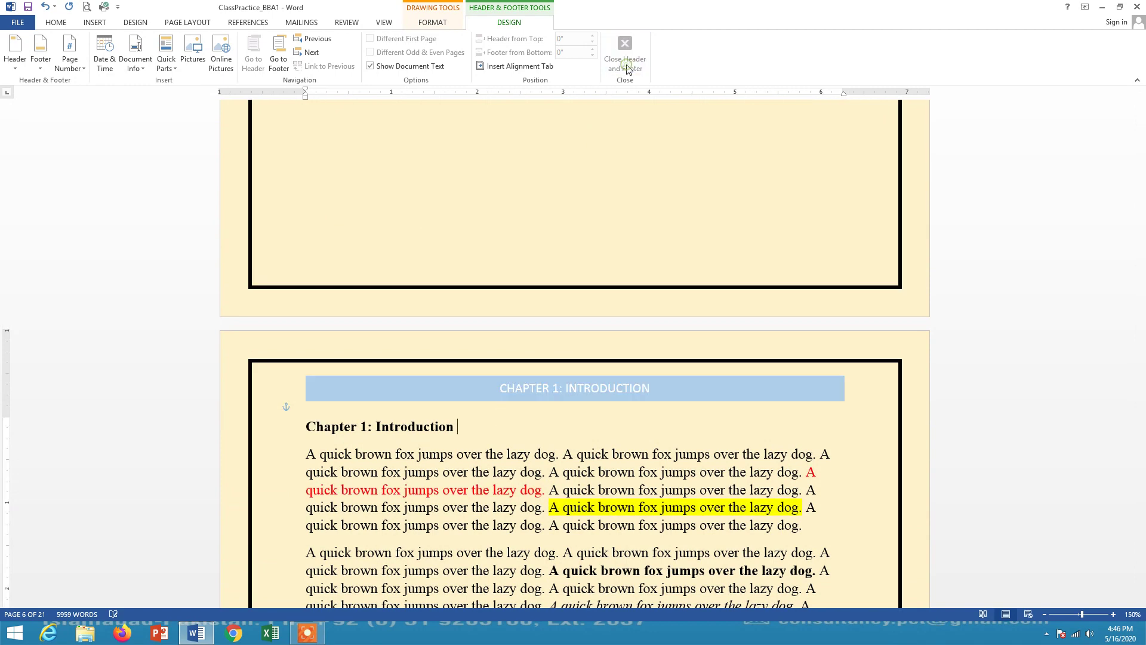
{"action": "scroll", "coordinate": [682, 134], "scroll_direction": "up", "scroll_amount": 10}
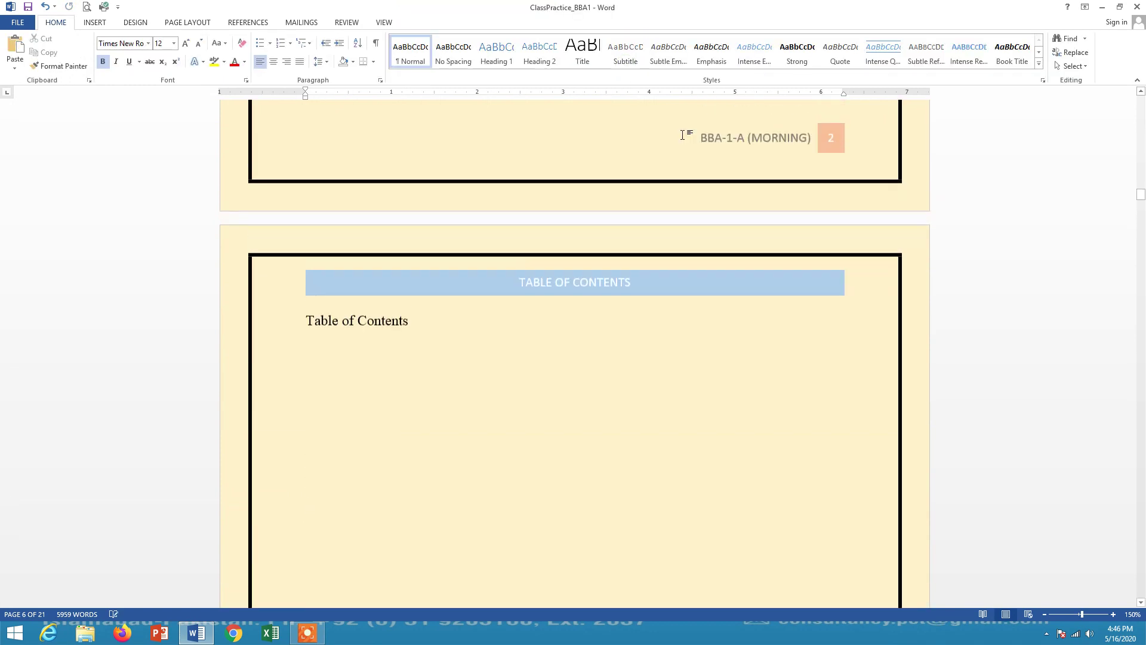
{"action": "scroll", "coordinate": [581, 392], "scroll_direction": "up", "scroll_amount": 1}
{"action": "scroll", "coordinate": [671, 259], "scroll_direction": "up", "scroll_amount": 5}
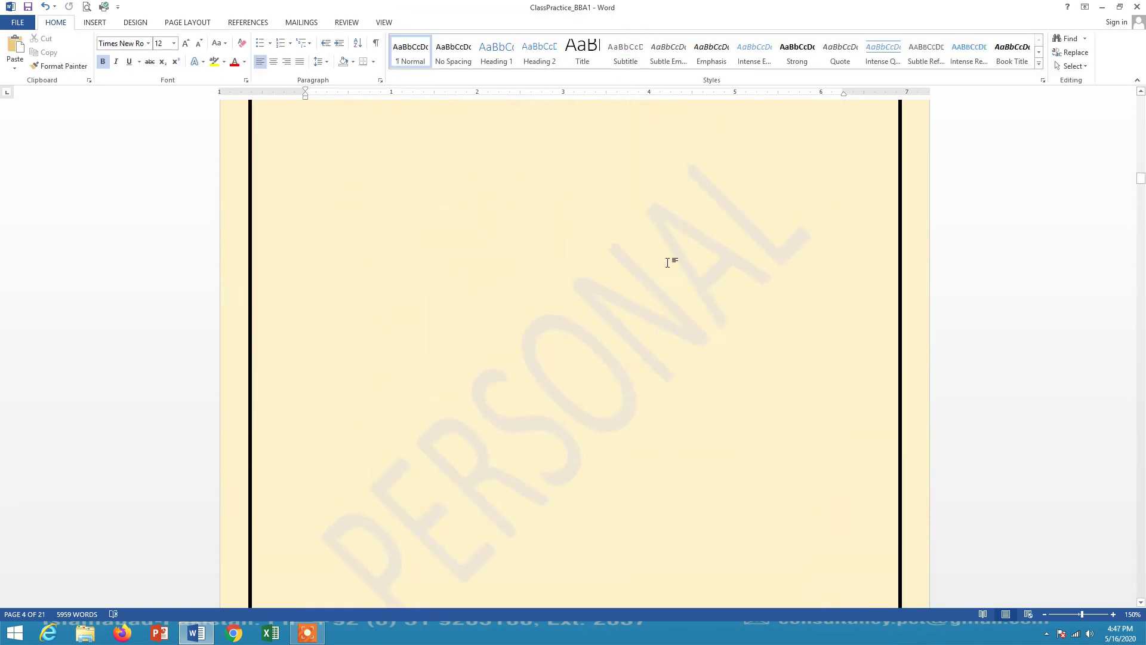
Open the header on the second page of Chapter 1 and unlink it from the previous section.
{"action": "scroll", "coordinate": [669, 266], "scroll_direction": "up", "scroll_amount": 10}
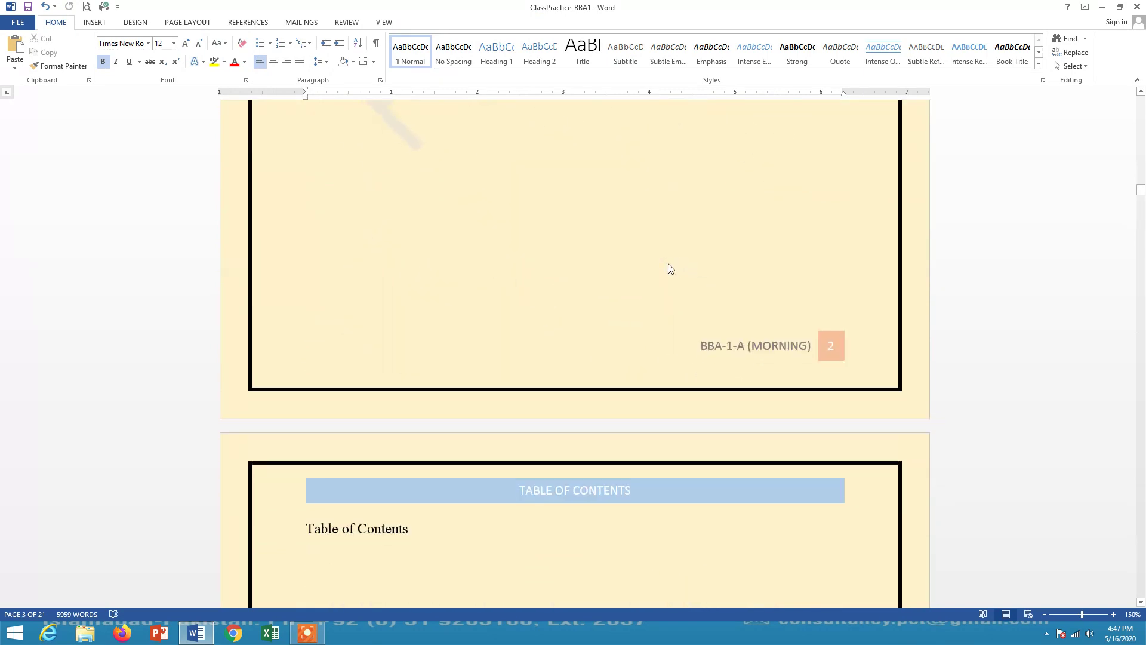
{"action": "scroll", "coordinate": [671, 262], "scroll_direction": "down", "scroll_amount": 15}
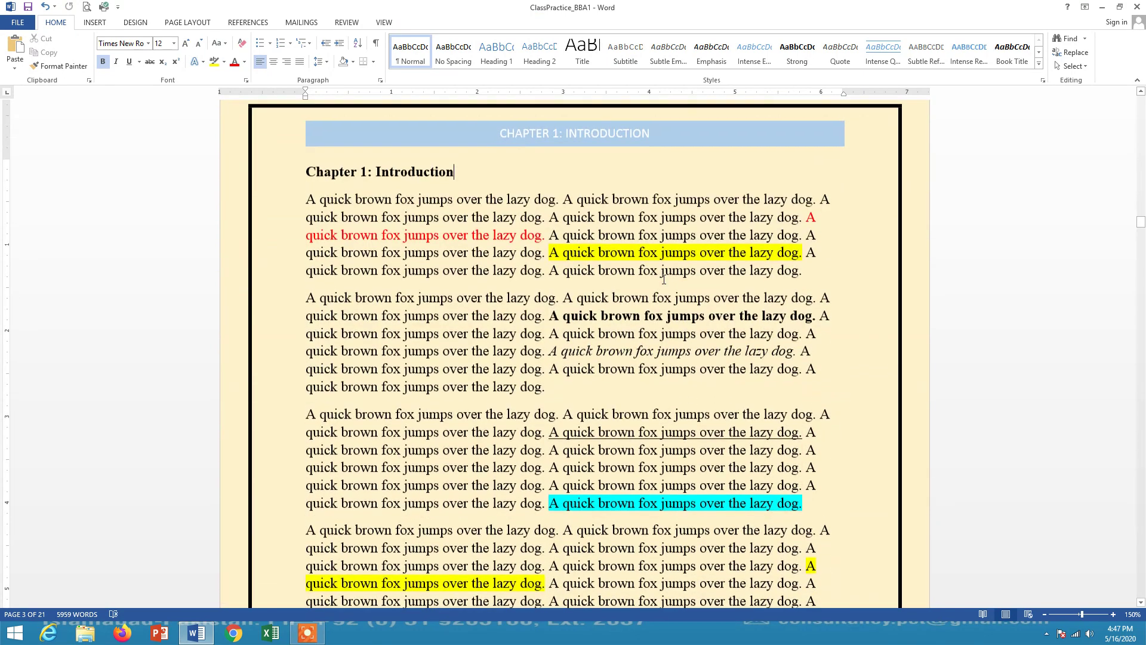
{"action": "scroll", "coordinate": [664, 278], "scroll_direction": "down", "scroll_amount": 15}
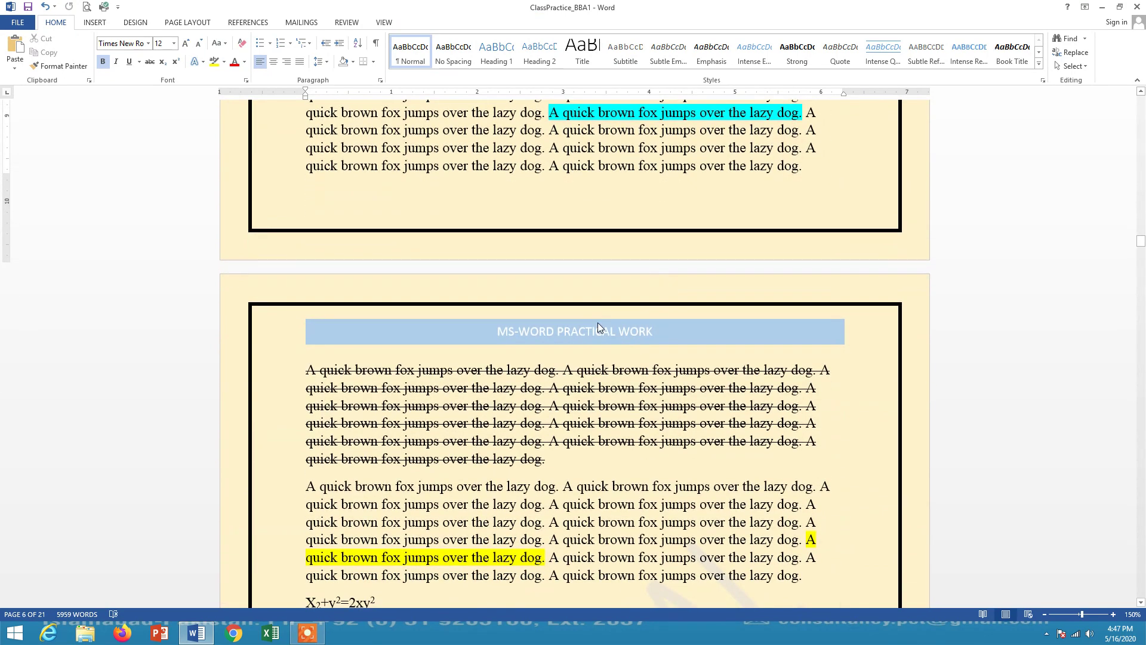
{"action": "double_click", "coordinate": [597, 326]}
{"action": "left_click", "coordinate": [330, 65]}
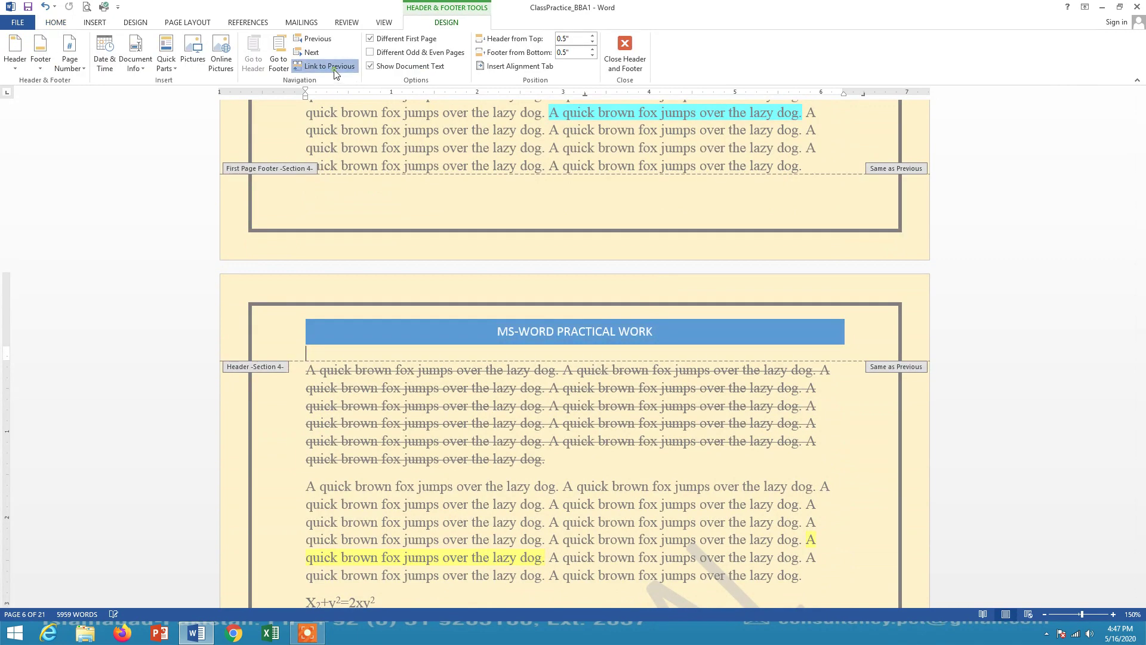
Replace the header title on the second page of Chapter 1 with "CHAPTER 1: INTRODUCTION" and close header and footer editing.
{"action": "left_click", "coordinate": [659, 177]}
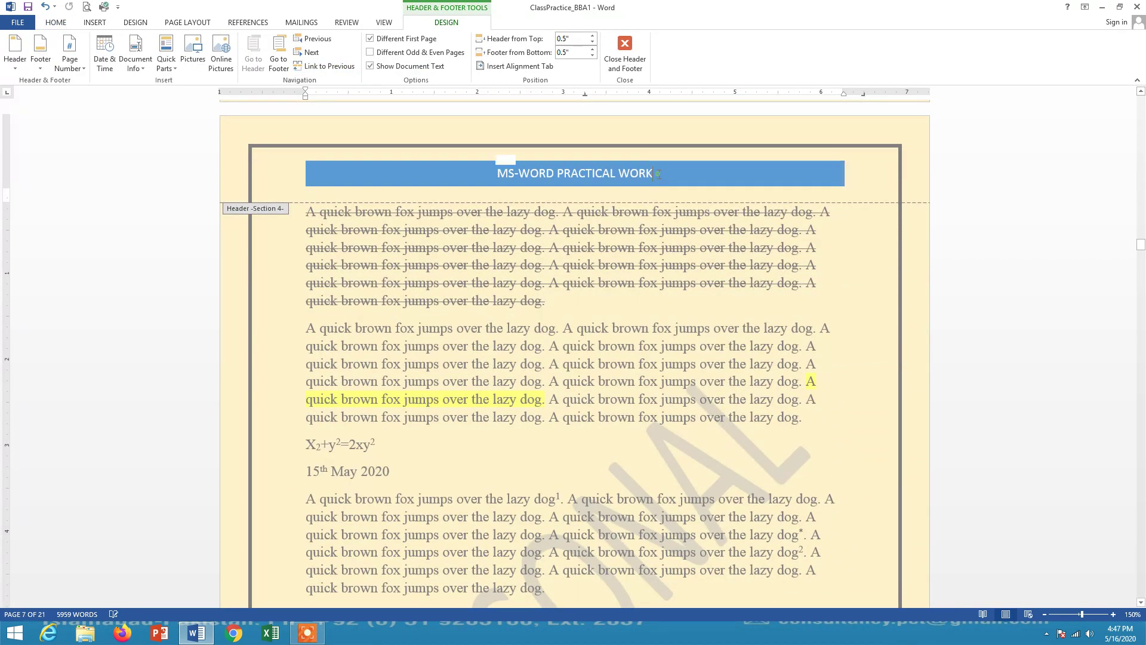
{"action": "left_click", "coordinate": [511, 160]}
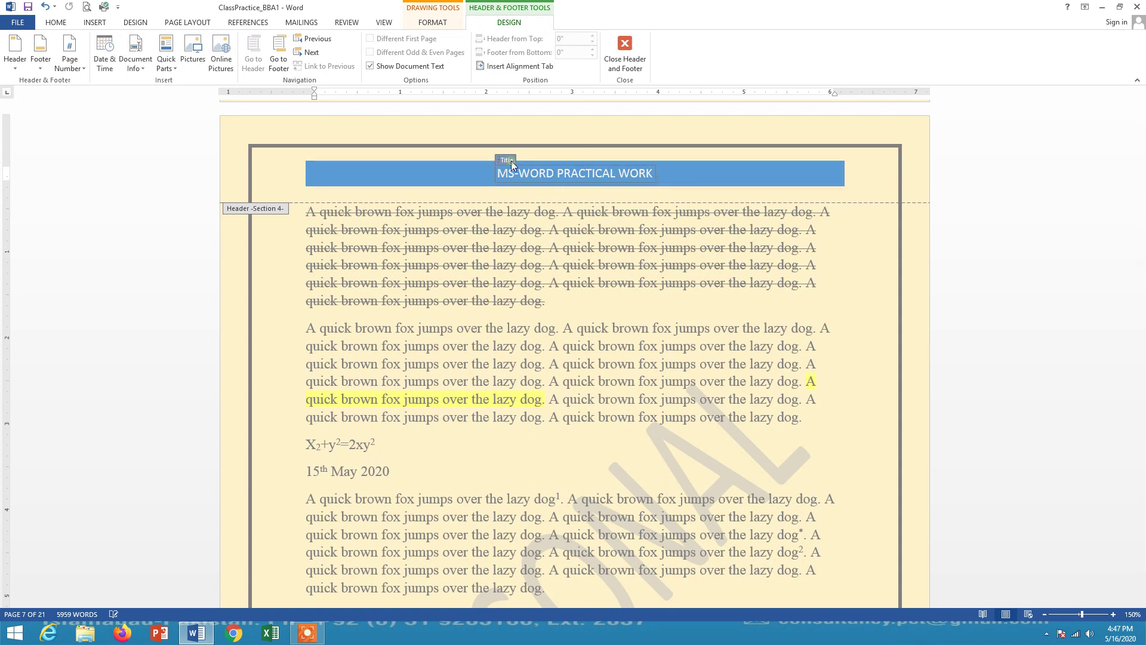
{"action": "key", "text": "Delete"}
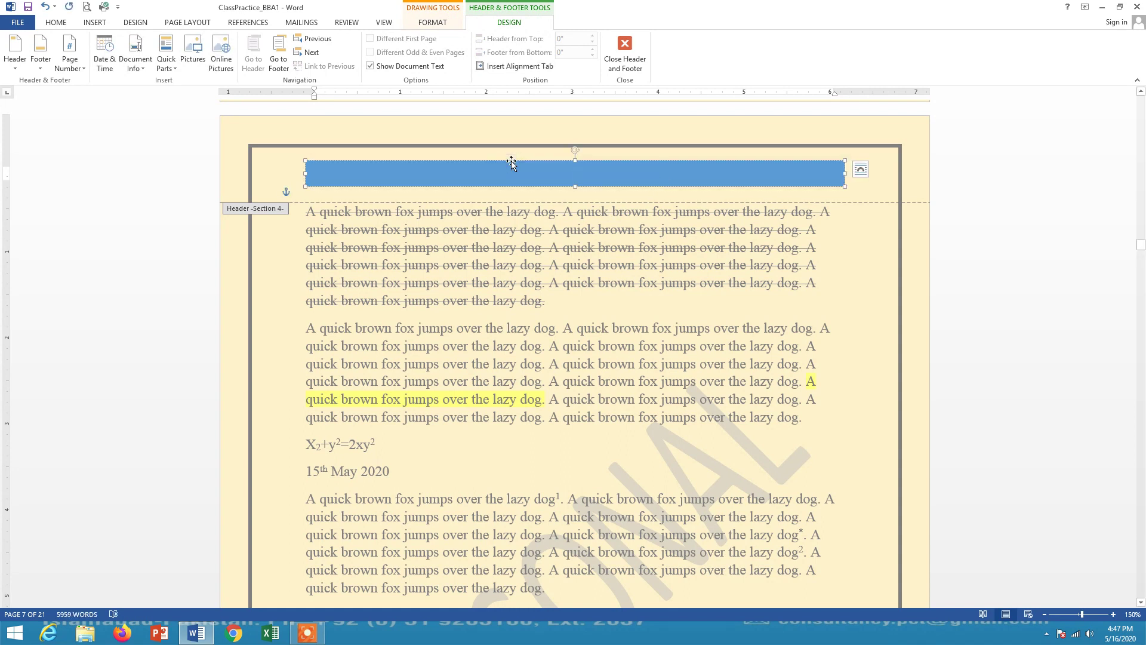
{"action": "type", "text": "C"}
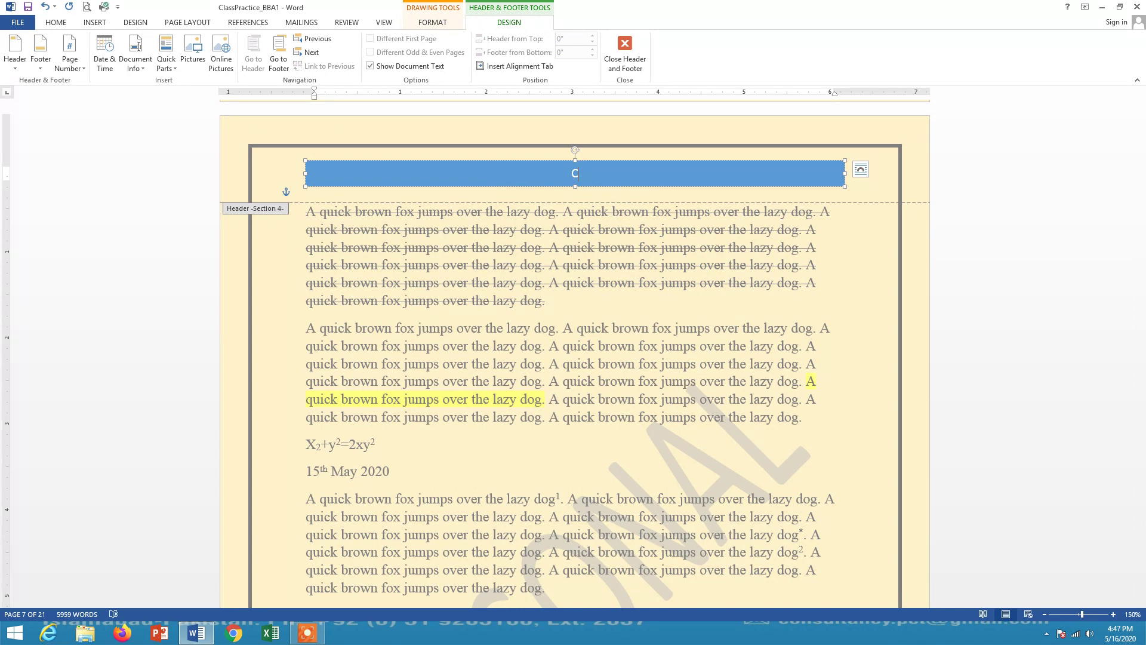
{"action": "type", "text": "HAPTER 1: INTRODUCTION"}
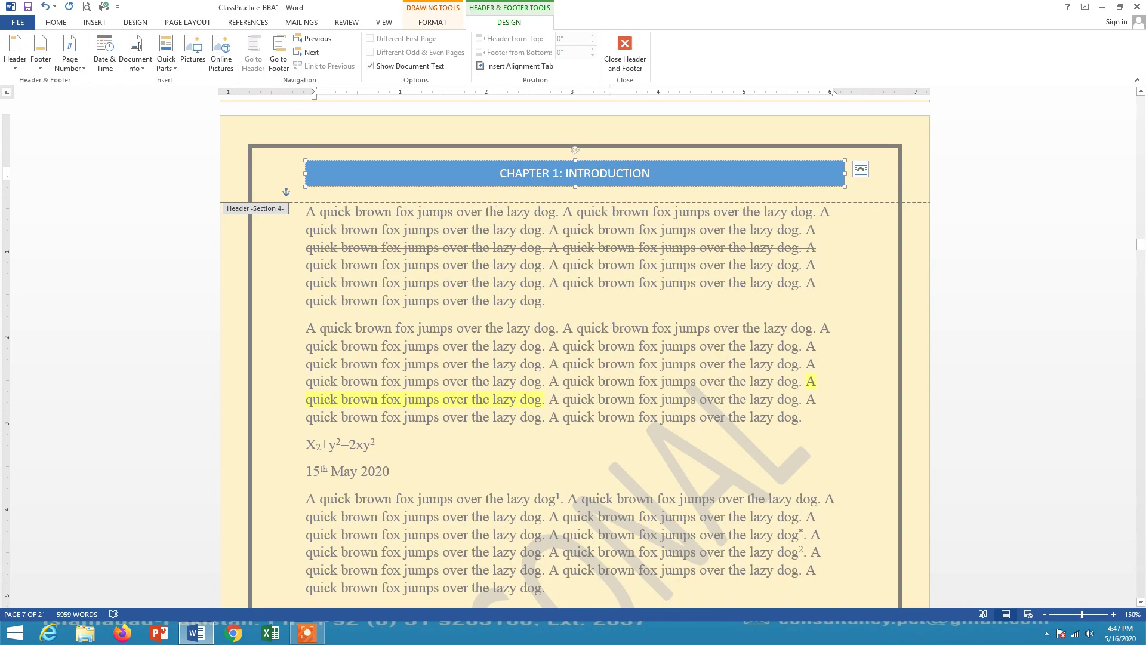
{"action": "left_click", "coordinate": [625, 54]}
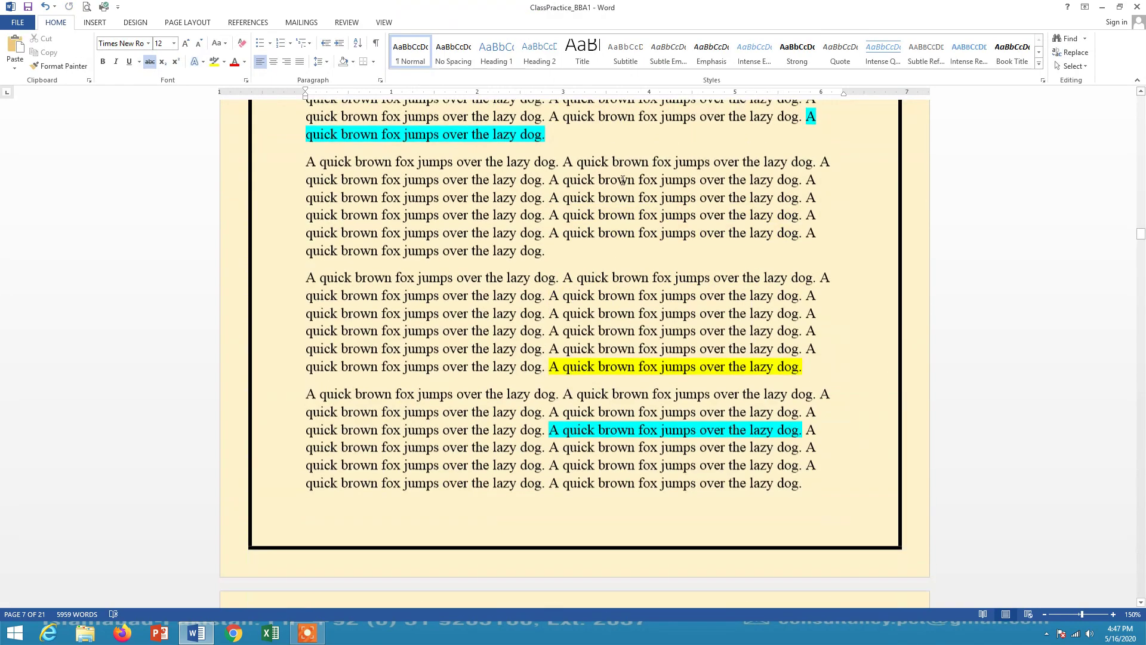
Open the header on the Chapter 2 opening page and unlink it from the previous section.
{"action": "scroll", "coordinate": [623, 180], "scroll_direction": "up", "scroll_amount": 10}
{"action": "scroll", "coordinate": [594, 343], "scroll_direction": "down", "scroll_amount": 3}
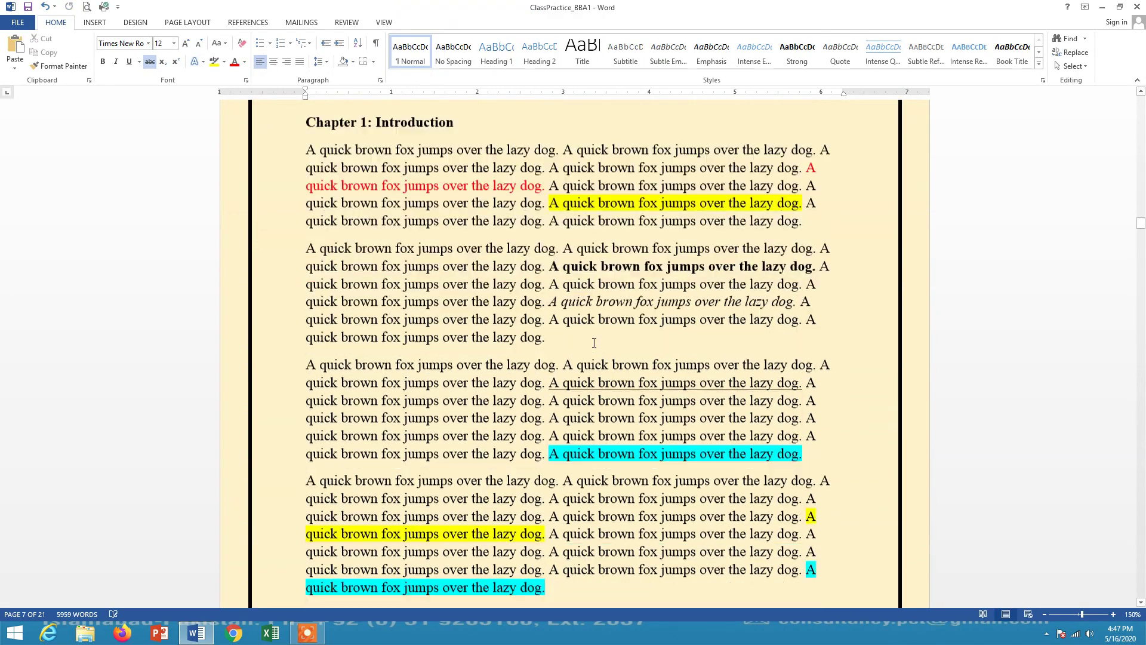
{"action": "scroll", "coordinate": [595, 344], "scroll_direction": "down", "scroll_amount": 20}
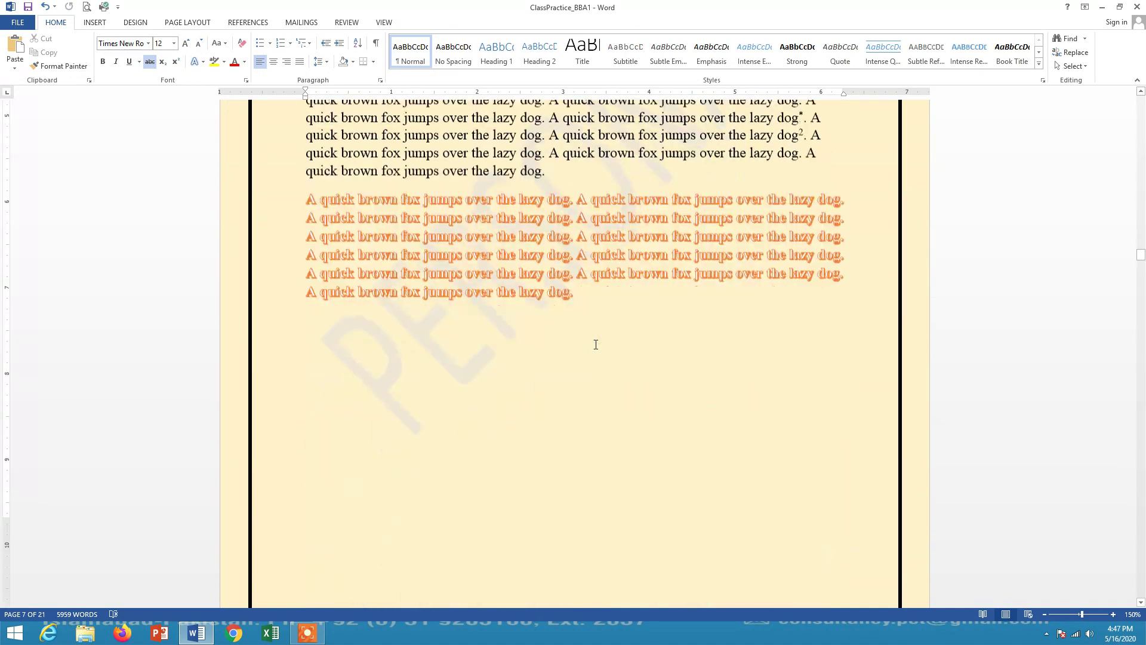
{"action": "scroll", "coordinate": [595, 345], "scroll_direction": "up", "scroll_amount": 15}
{"action": "scroll", "coordinate": [596, 344], "scroll_direction": "down", "scroll_amount": 8}
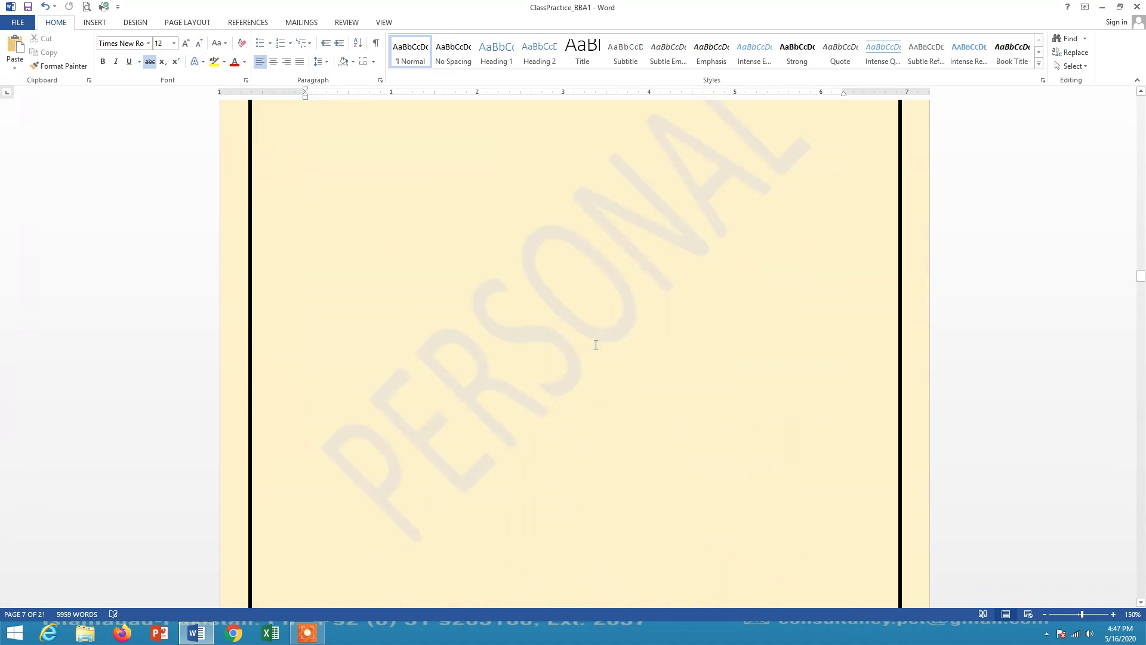
{"action": "scroll", "coordinate": [596, 344], "scroll_direction": "down", "scroll_amount": 5}
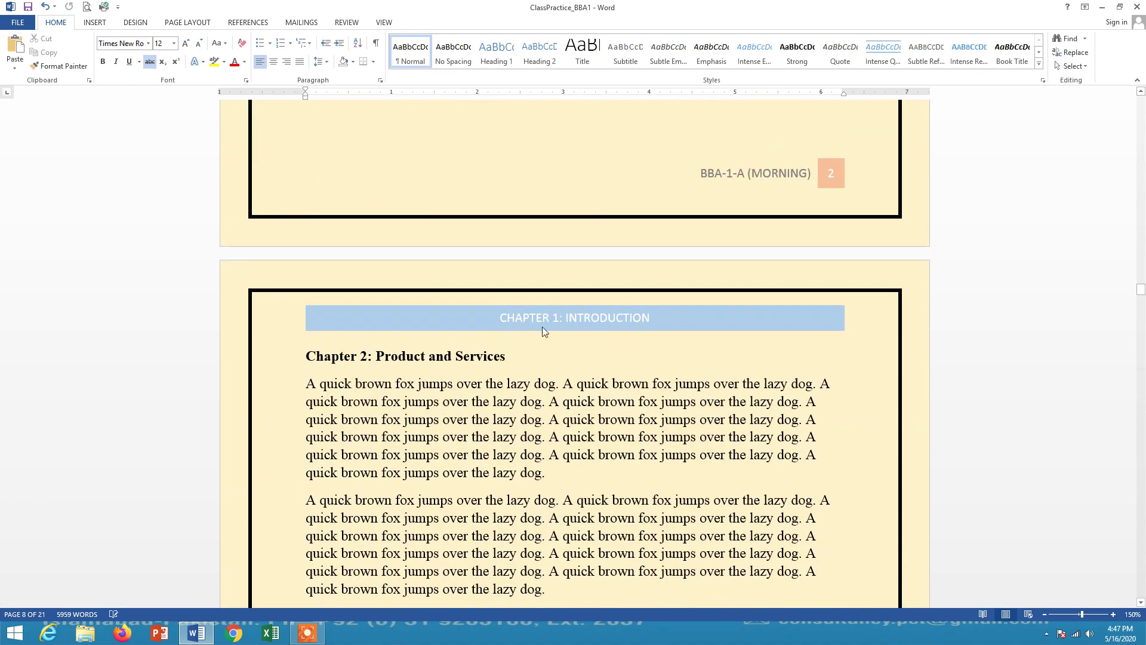
{"action": "double_click", "coordinate": [496, 320]}
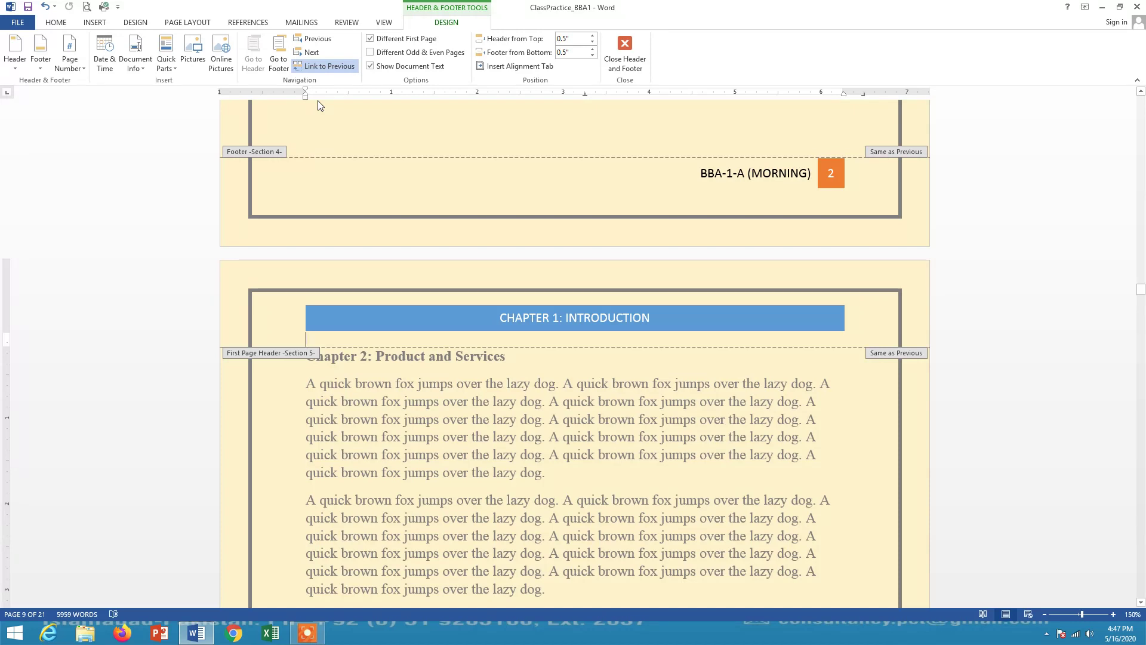
{"action": "left_click", "coordinate": [328, 66]}
Change the header text on the Chapter 2 opening page to "CHAPTER 2: PRODUCT AND SERVICES" and close header and footer editing.
{"action": "scroll", "coordinate": [558, 262], "scroll_direction": "down", "scroll_amount": 3}
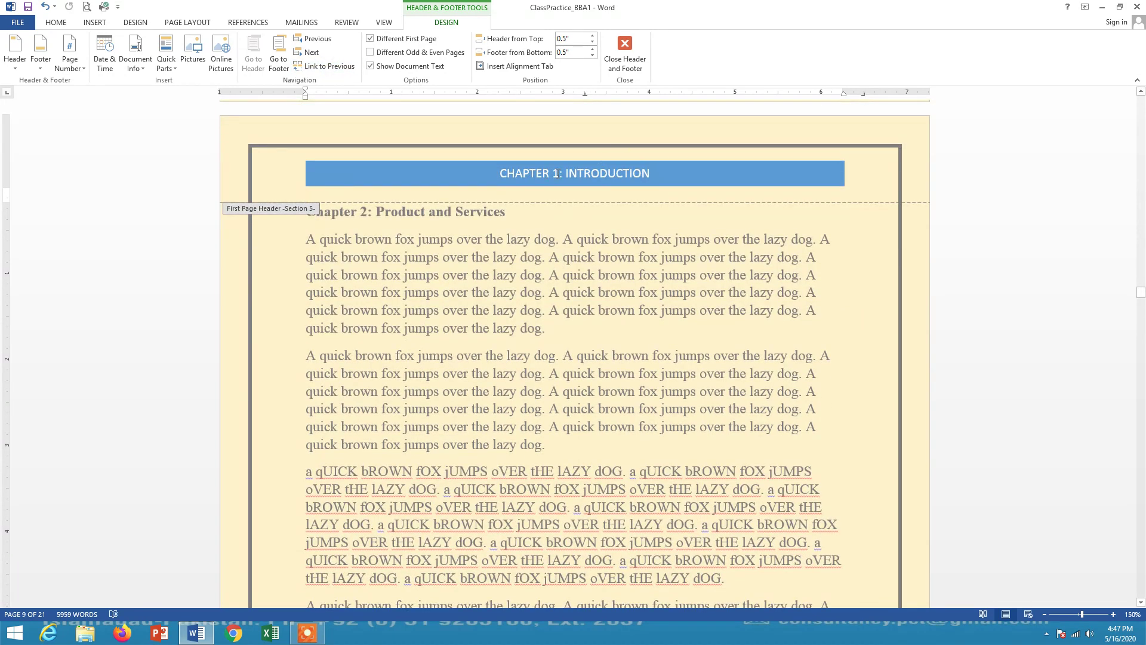
{"action": "left_click", "coordinate": [557, 175]}
{"action": "left_click", "coordinate": [558, 175]}
{"action": "key", "text": "BackSpace"}
{"action": "type", "text": "2"}
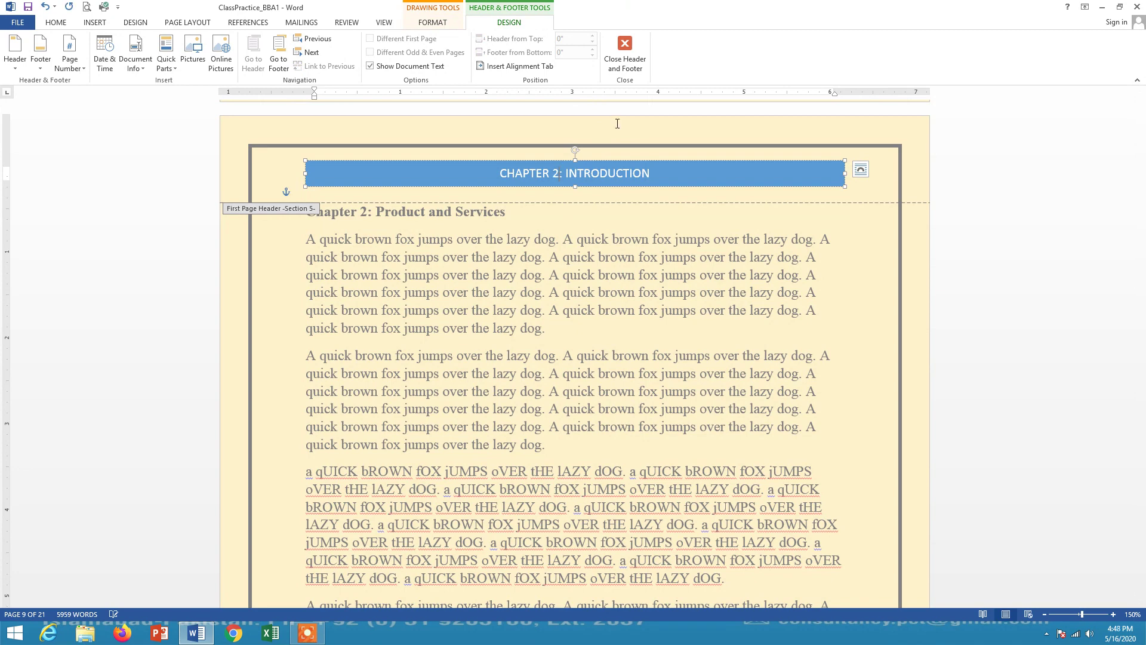
{"action": "key", "text": "BackSpace"}
{"action": "key", "text": "BackSpace"}
{"action": "key", "text": "BackSpace"}
{"action": "key", "text": "BackSpace"}
{"action": "key", "text": "BackSpace"}
{"action": "key", "text": "BackSpace"}
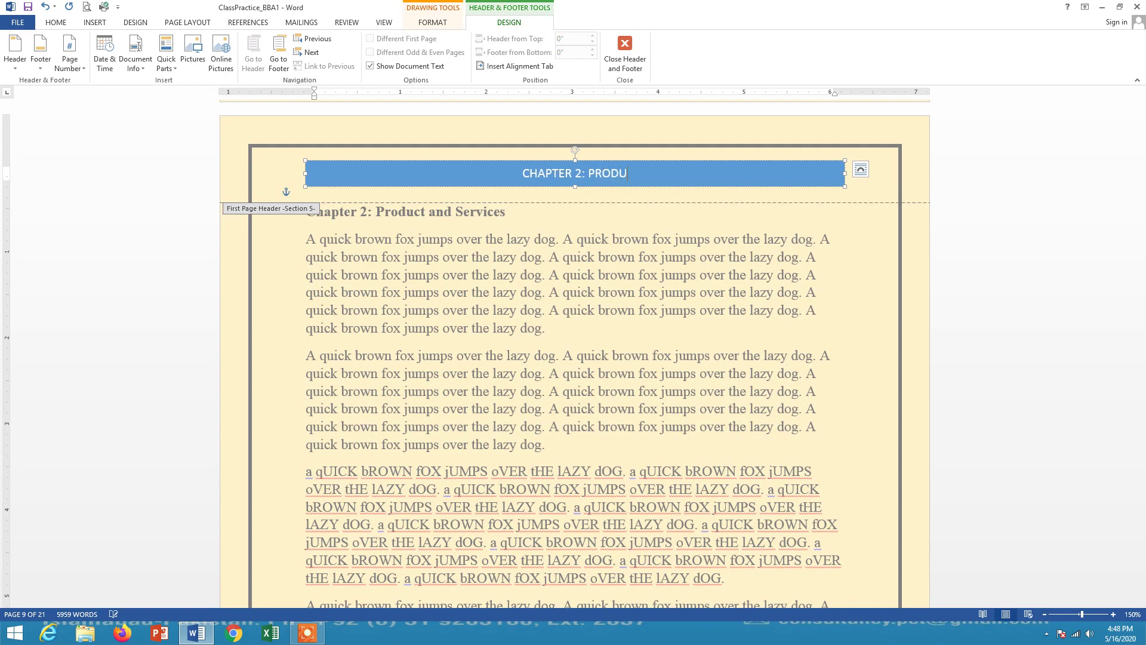
{"action": "type", "text": "AND "}
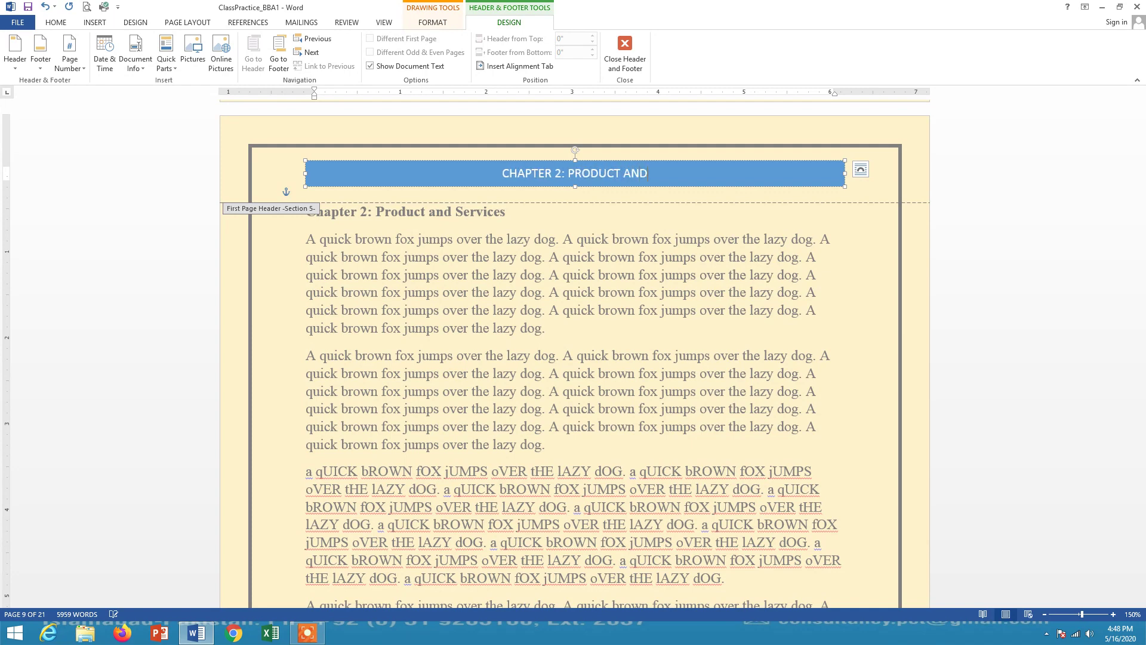
{"action": "type", "text": "SERVICES"}
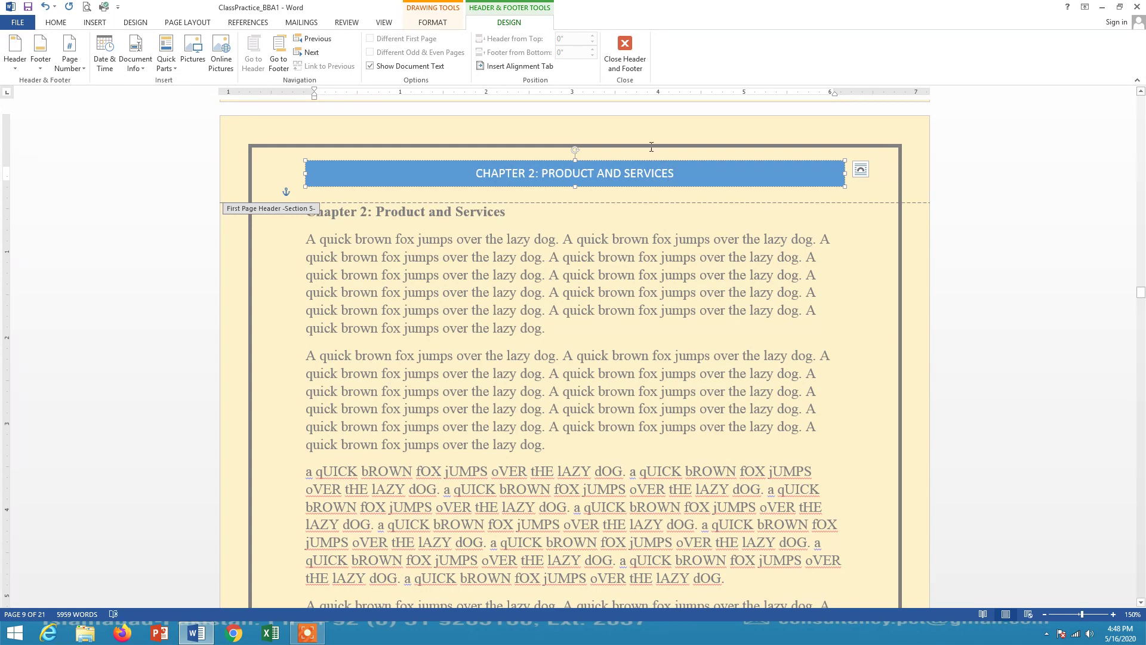
{"action": "left_click", "coordinate": [625, 54]}
Review the page headers from the Dedication page through the Chapter 2 opening page.
{"action": "scroll", "coordinate": [693, 152], "scroll_direction": "up", "scroll_amount": 10}
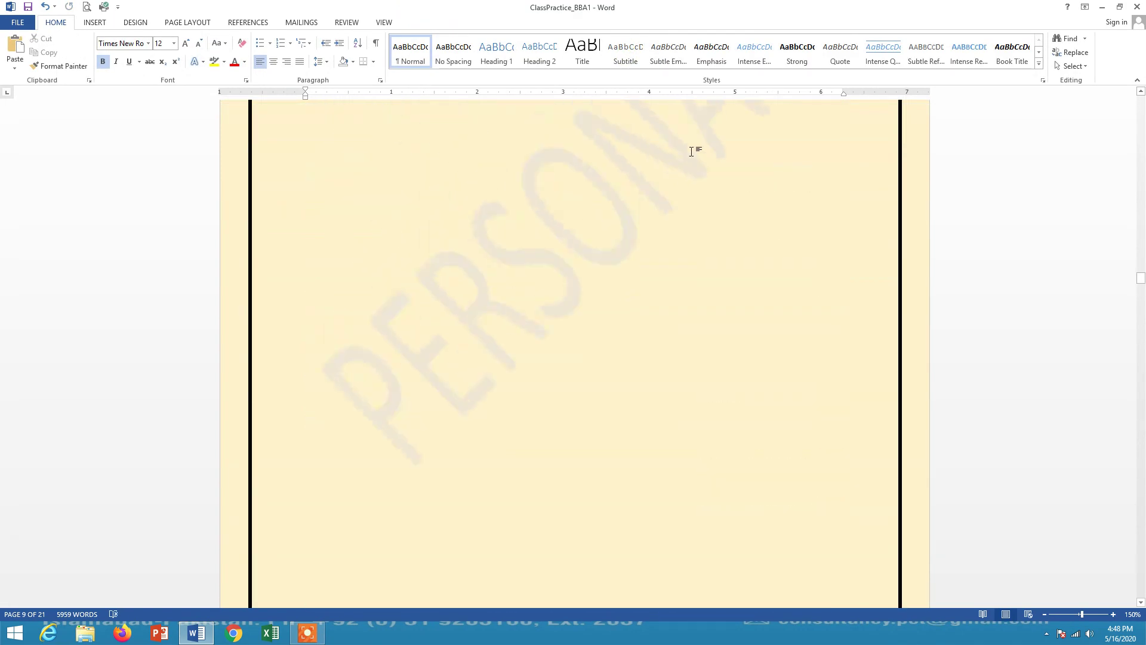
{"action": "scroll", "coordinate": [692, 152], "scroll_direction": "up", "scroll_amount": 15}
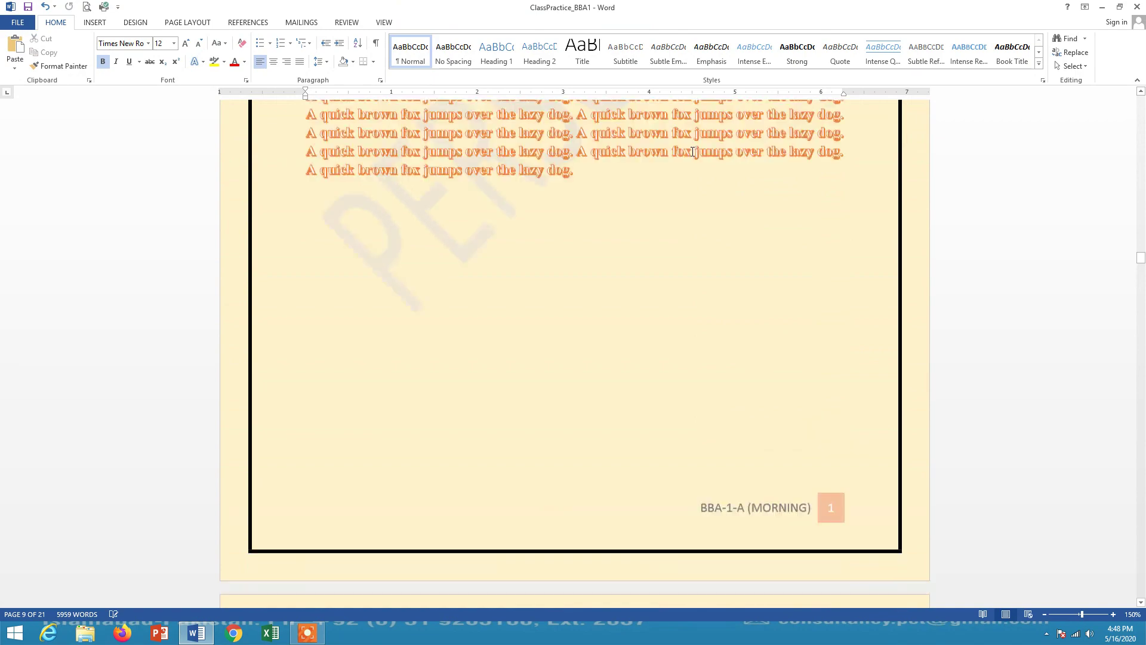
{"action": "scroll", "coordinate": [693, 151], "scroll_direction": "up", "scroll_amount": 15}
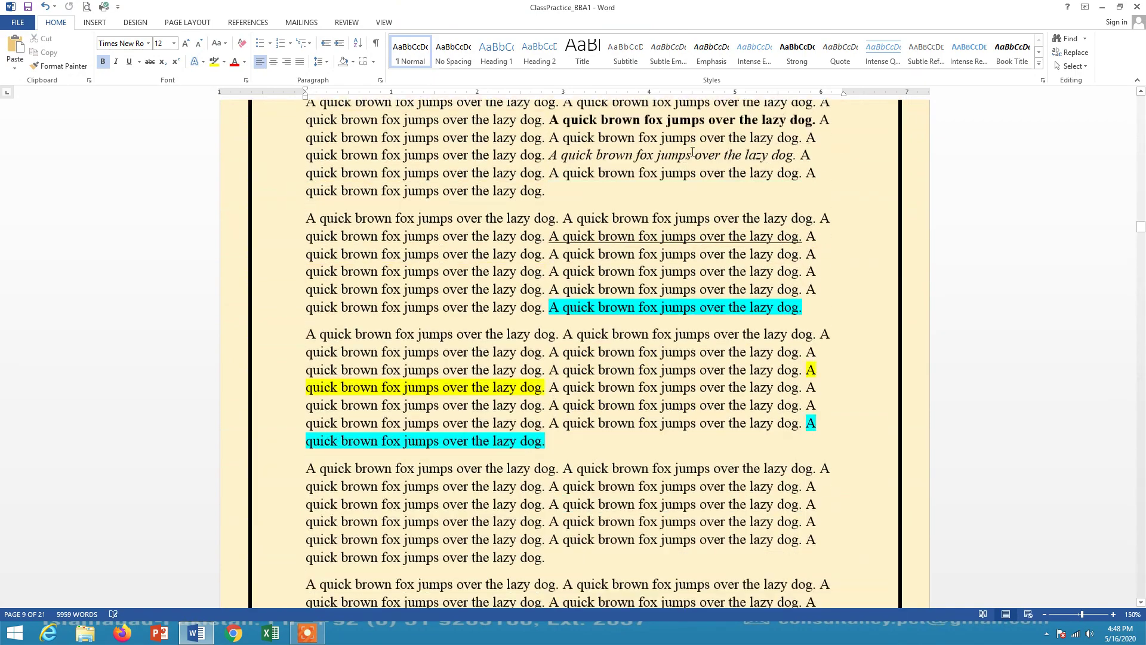
{"action": "scroll", "coordinate": [692, 151], "scroll_direction": "up", "scroll_amount": 15}
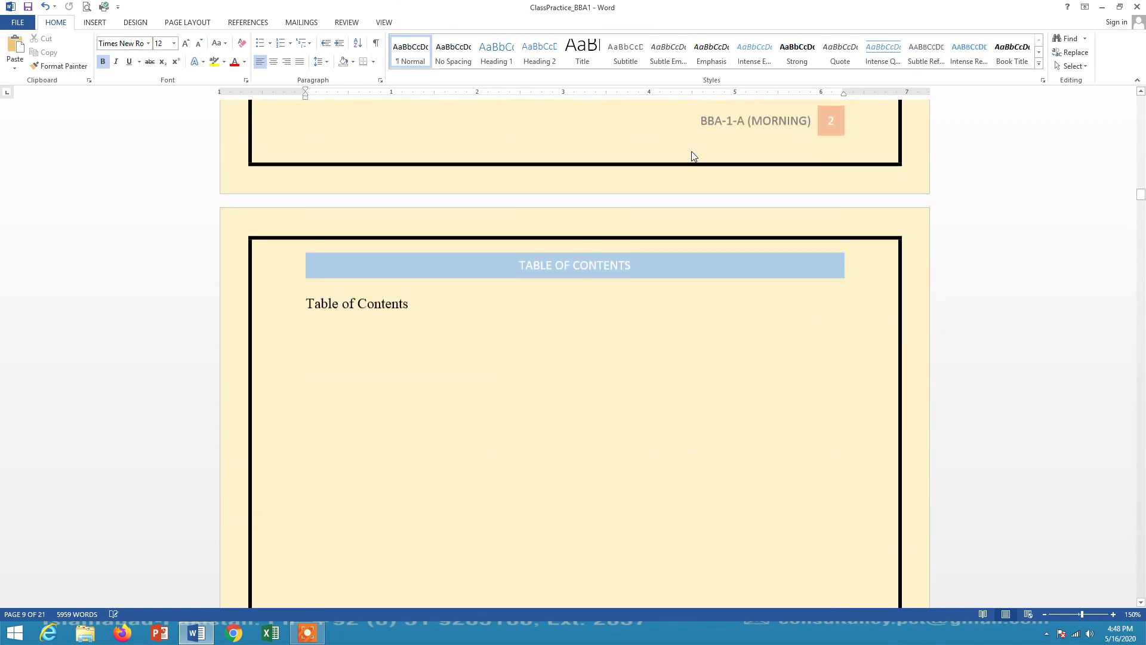
{"action": "scroll", "coordinate": [668, 158], "scroll_direction": "up", "scroll_amount": 12}
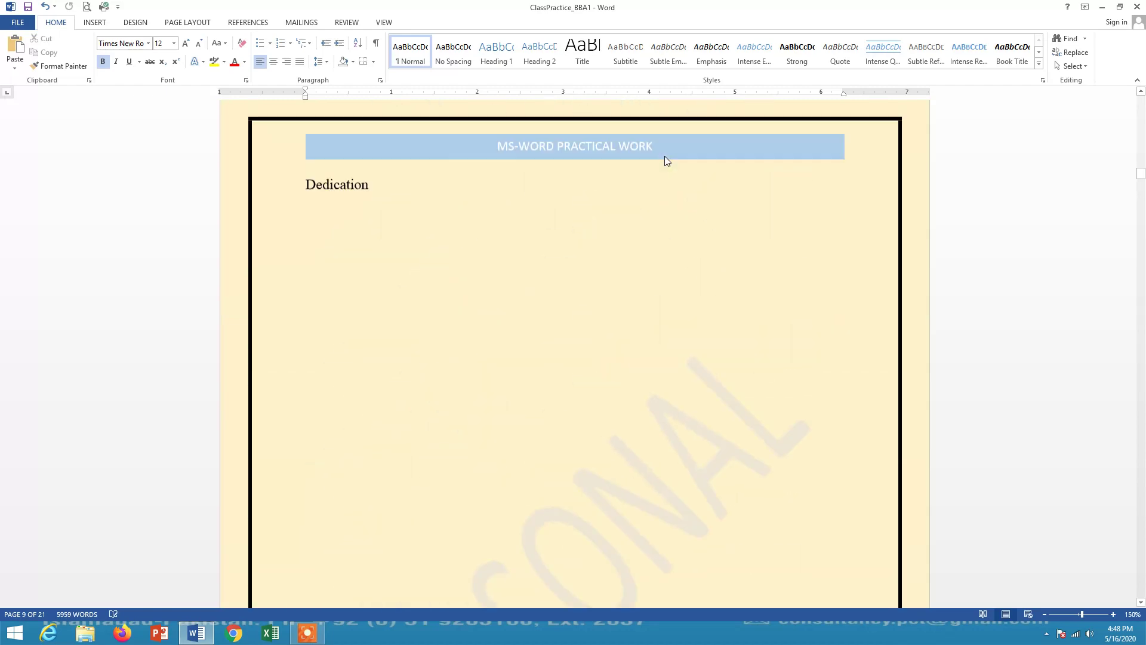
{"action": "scroll", "coordinate": [664, 155], "scroll_direction": "up", "scroll_amount": 2}
{"action": "scroll", "coordinate": [635, 248], "scroll_direction": "down", "scroll_amount": 12}
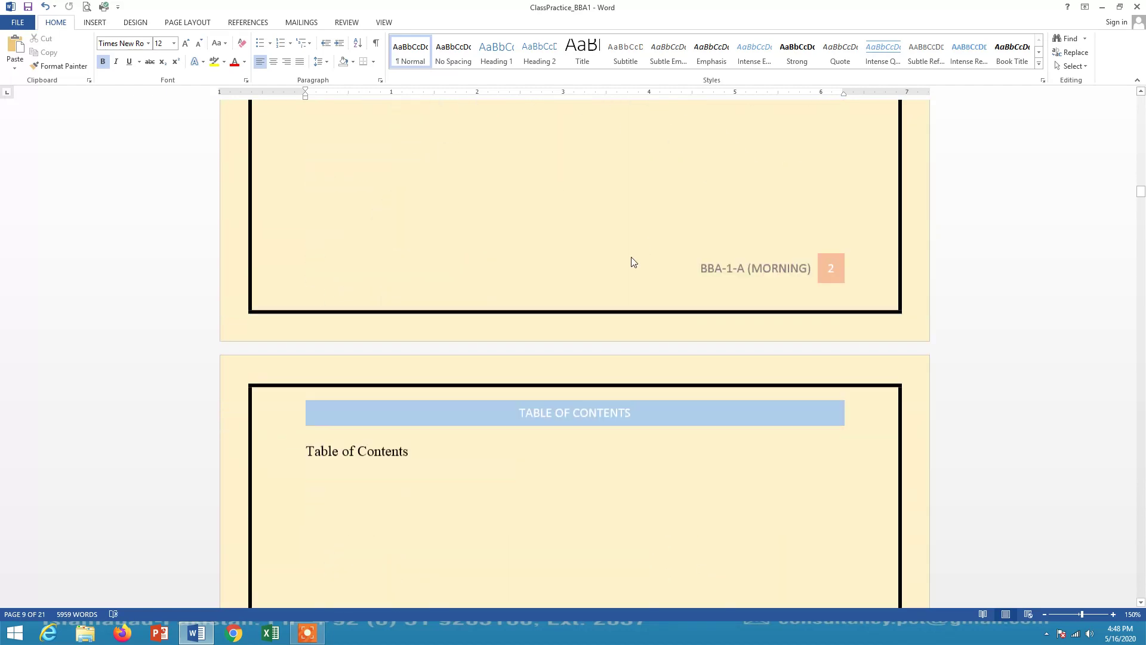
{"action": "scroll", "coordinate": [634, 262], "scroll_direction": "down", "scroll_amount": 15}
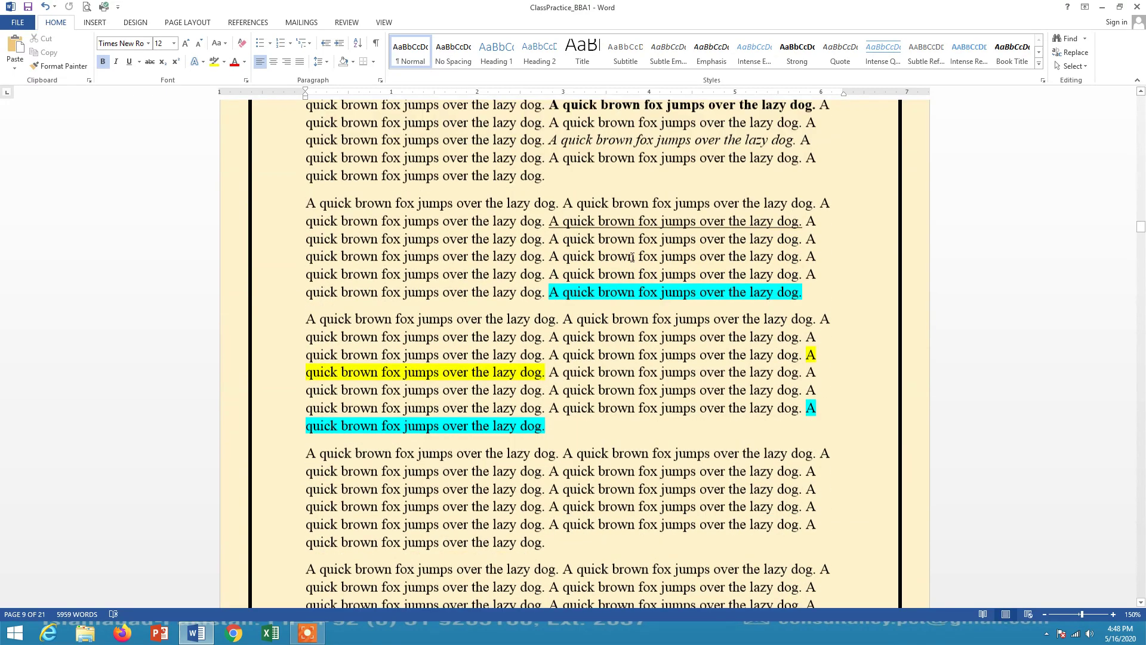
{"action": "scroll", "coordinate": [632, 256], "scroll_direction": "down", "scroll_amount": 15}
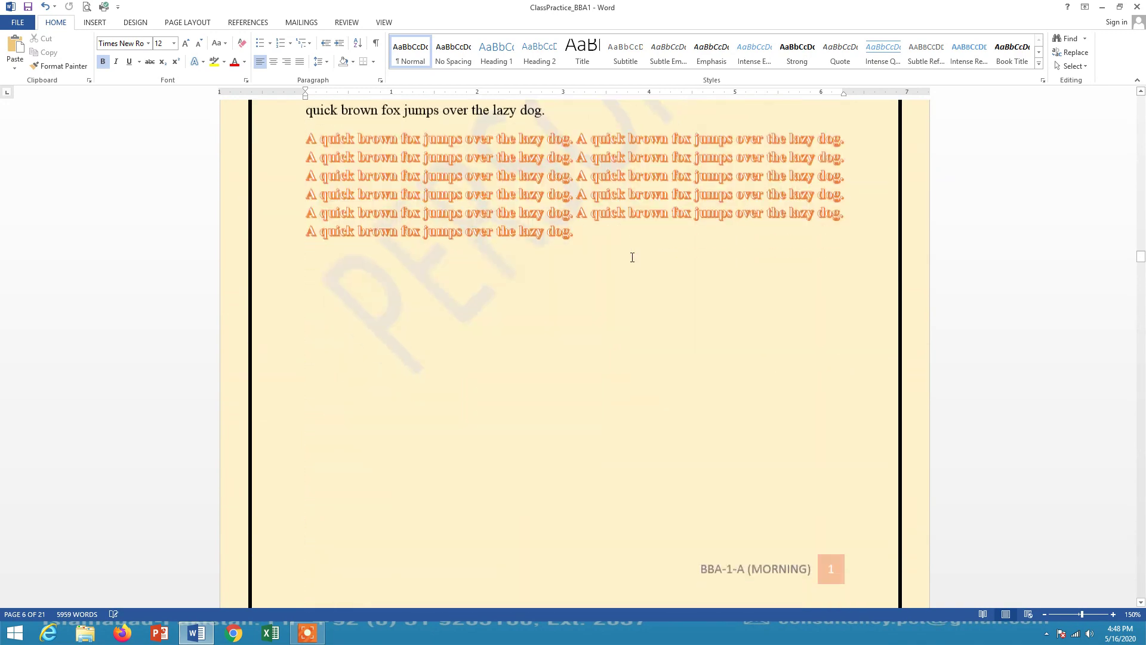
{"action": "scroll", "coordinate": [633, 257], "scroll_direction": "down", "scroll_amount": 15}
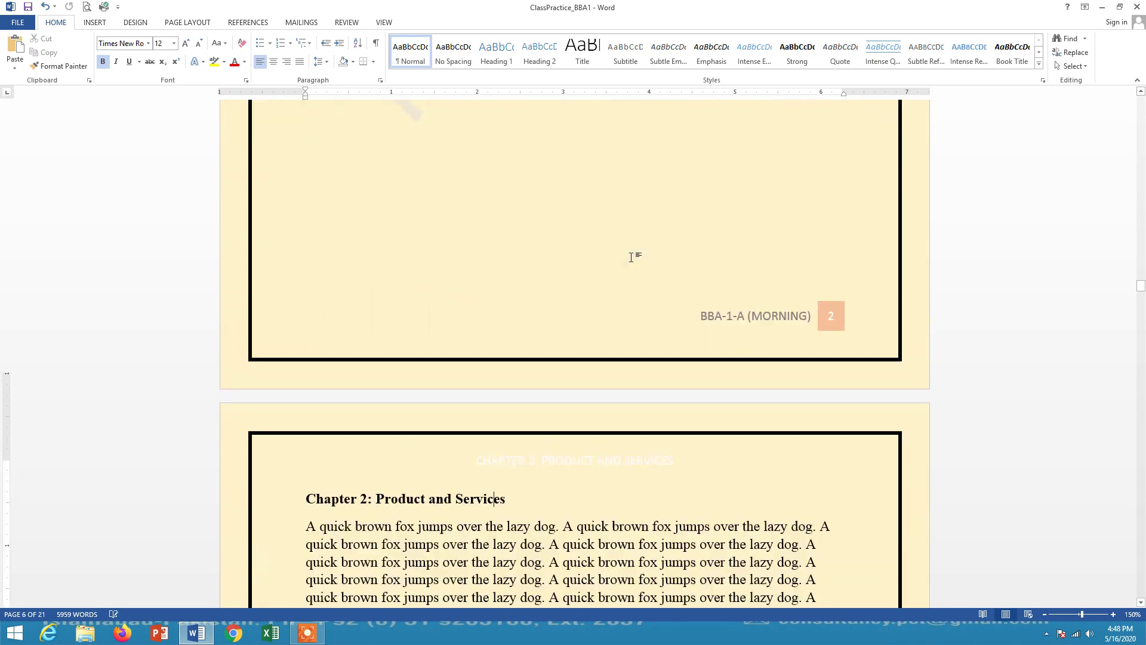
{"action": "scroll", "coordinate": [631, 257], "scroll_direction": "down", "scroll_amount": 5}
{"action": "scroll", "coordinate": [600, 249], "scroll_direction": "down", "scroll_amount": 15}
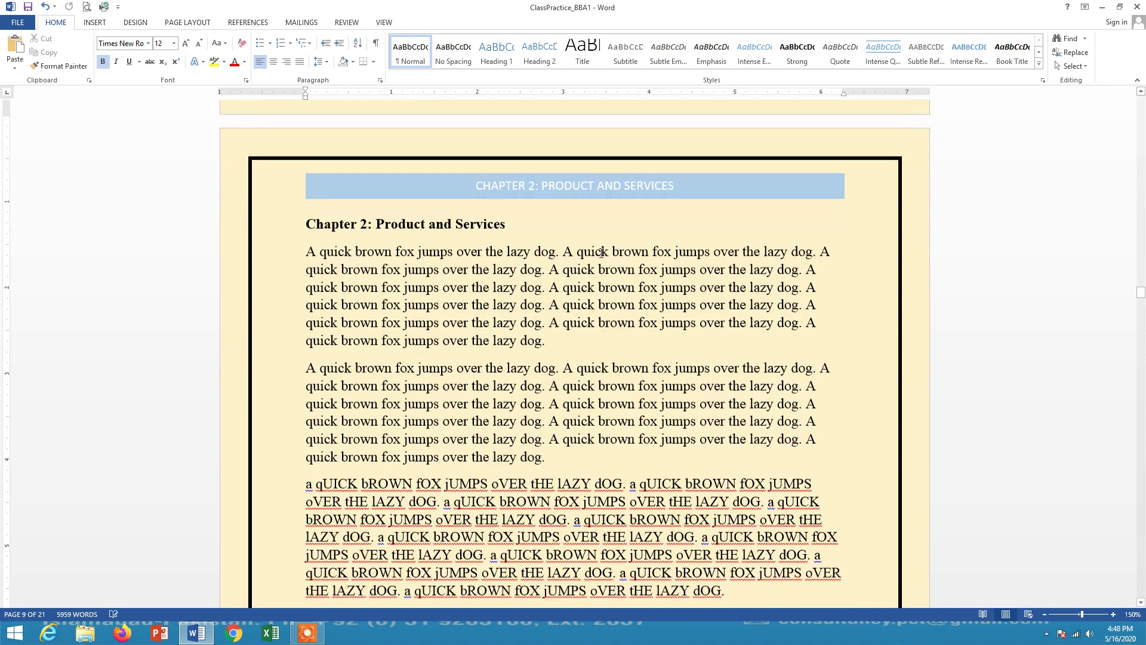
Open the header on the second page of Chapter 2 and unlink it from the previous section.
{"action": "scroll", "coordinate": [609, 239], "scroll_direction": "down", "scroll_amount": 2}
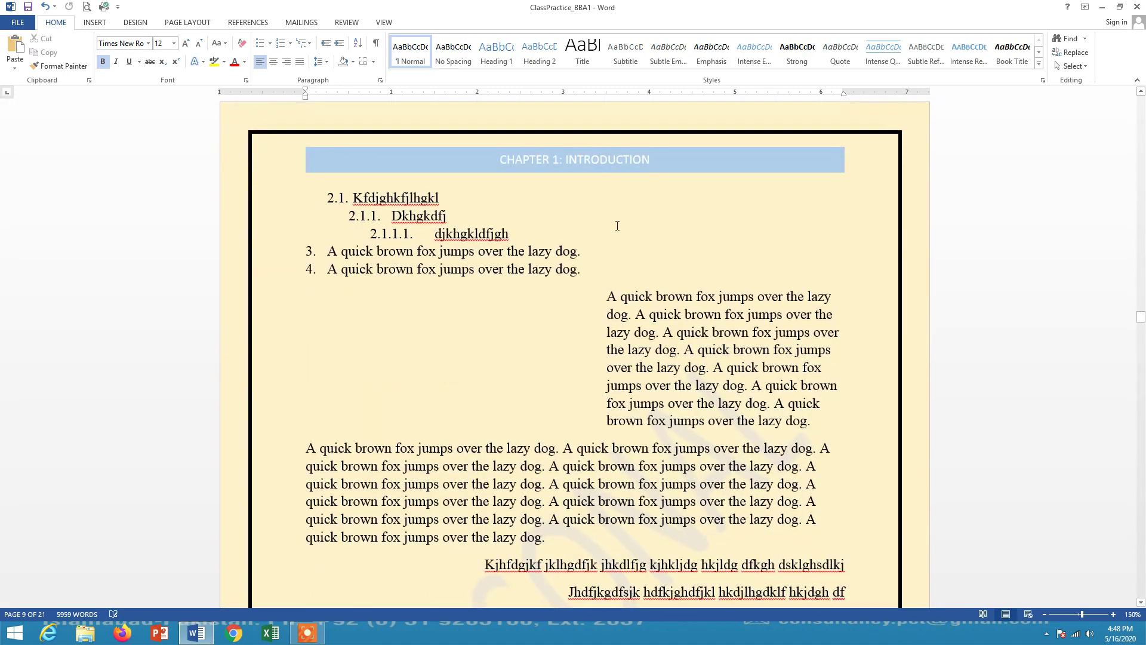
{"action": "double_click", "coordinate": [560, 156]}
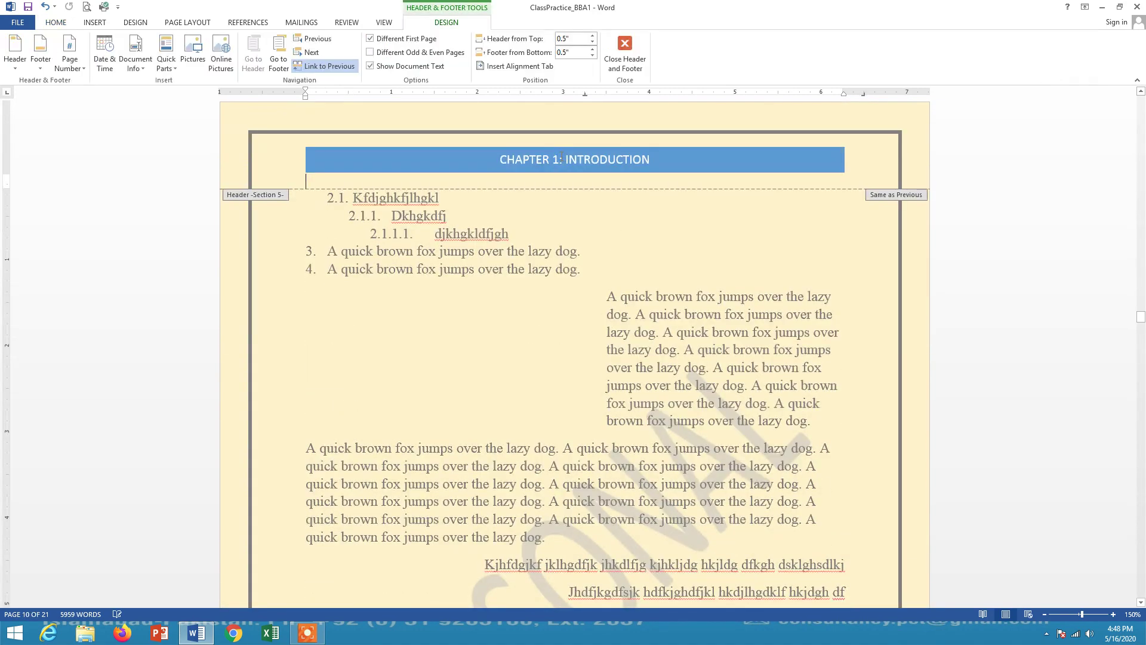
{"action": "left_click", "coordinate": [313, 67]}
Change the header text on the second page of Chapter 2 to "CHAPTER 2: PRODUCT AND SERVICES" and close header and footer editing.
{"action": "left_click", "coordinate": [561, 172]}
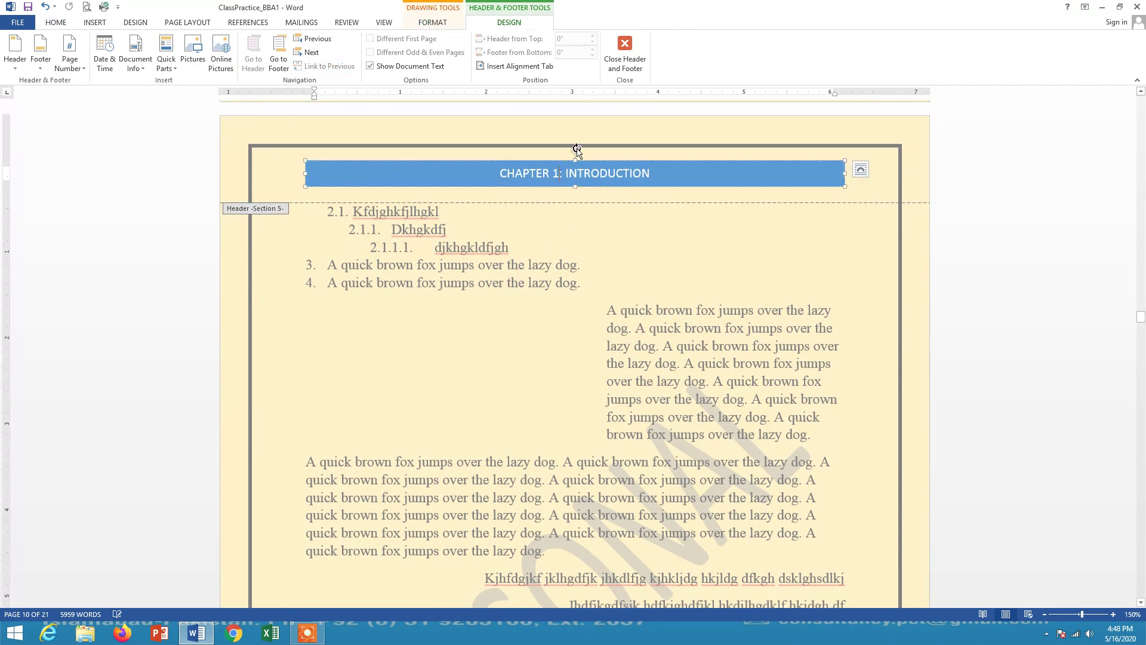
{"action": "key", "text": "BackSpace"}
{"action": "type", "text": "2"}
{"action": "key", "text": "BackSpace"}
{"action": "key", "text": "BackSpace"}
{"action": "key", "text": "BackSpace"}
{"action": "key", "text": "BackSpace"}
{"action": "key", "text": "BackSpace"}
{"action": "key", "text": "BackSpace"}
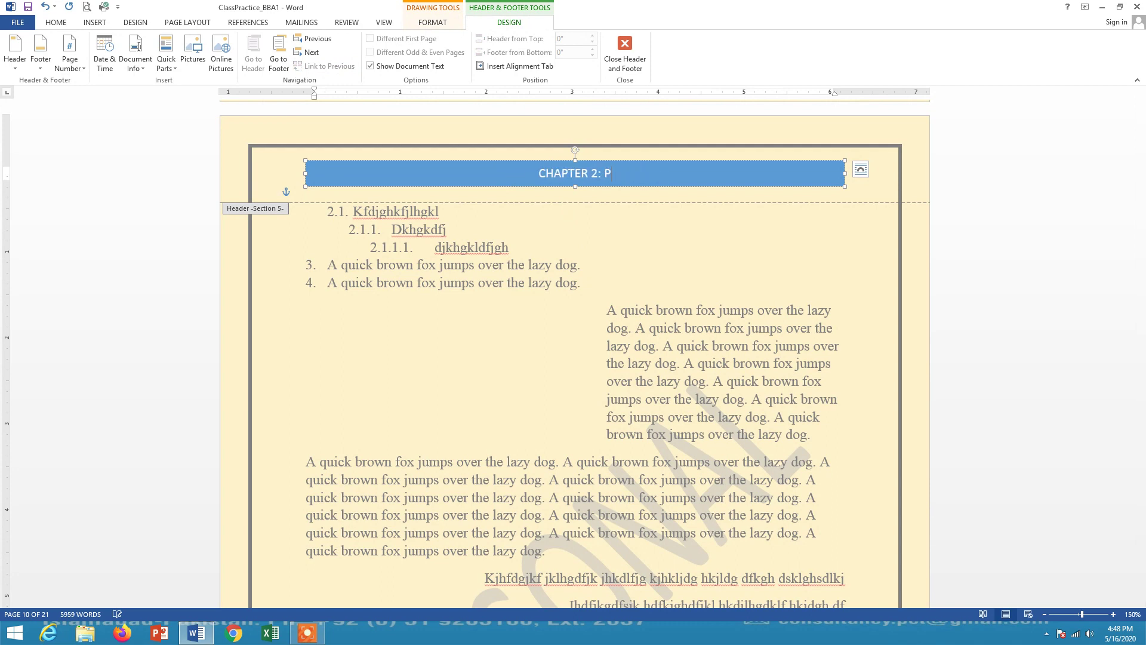
{"action": "type", "text": "PRODUCT AND SERVI"}
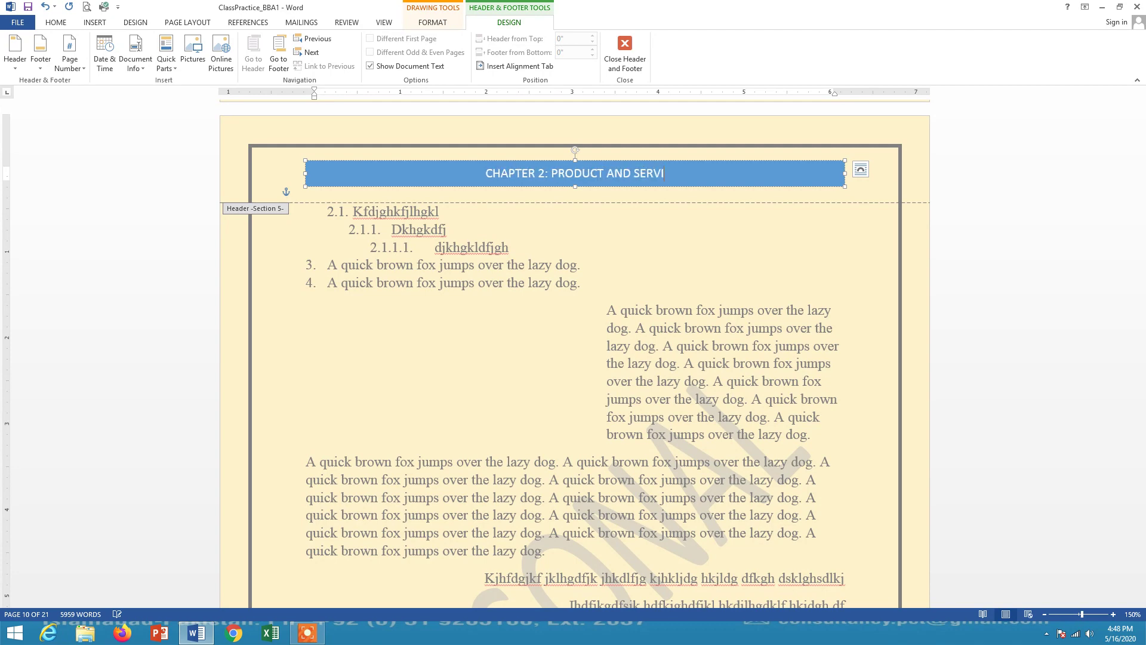
{"action": "type", "text": "CES"}
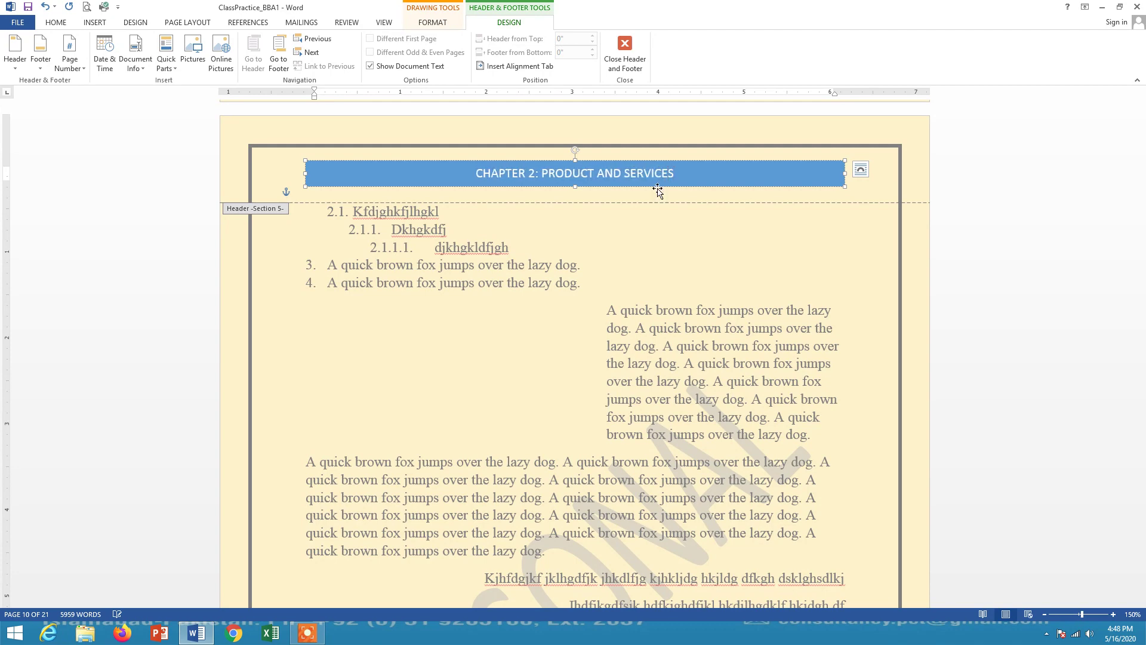
{"action": "left_click", "coordinate": [640, 56]}
Review the page headers from the end of Chapter 1 through Chapter 2 to the Chapter 3 opening page.
{"action": "scroll", "coordinate": [636, 184], "scroll_direction": "up", "scroll_amount": 10}
{"action": "scroll", "coordinate": [638, 185], "scroll_direction": "down", "scroll_amount": 8}
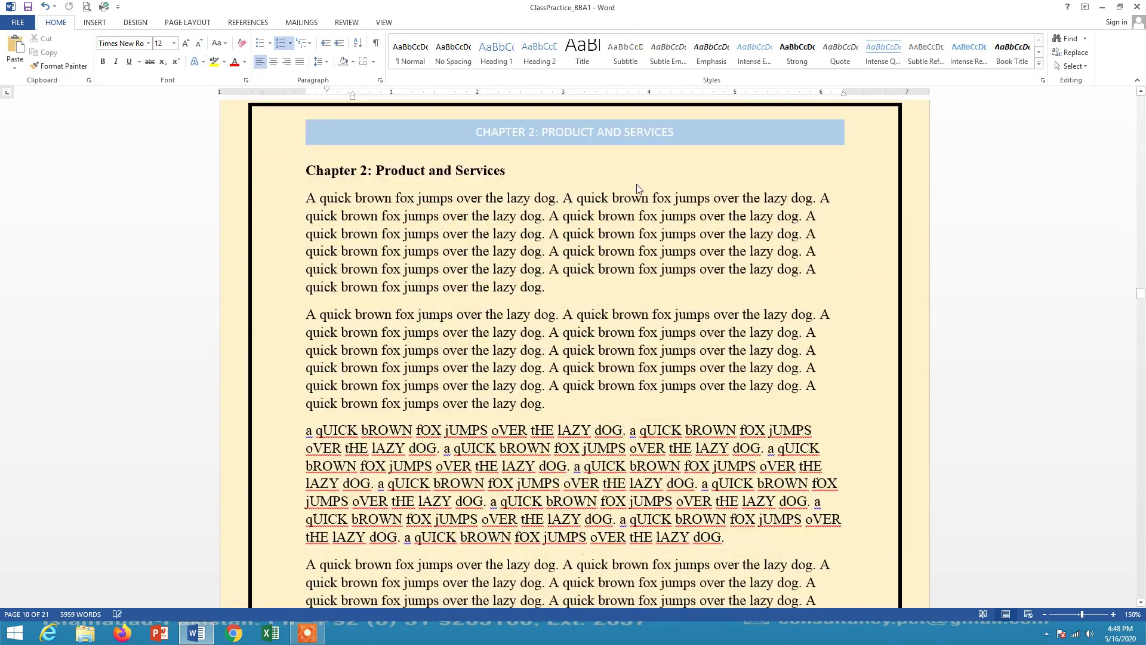
{"action": "scroll", "coordinate": [557, 274], "scroll_direction": "up", "scroll_amount": 2}
{"action": "scroll", "coordinate": [556, 273], "scroll_direction": "down", "scroll_amount": 3}
{"action": "scroll", "coordinate": [557, 274], "scroll_direction": "down", "scroll_amount": 14}
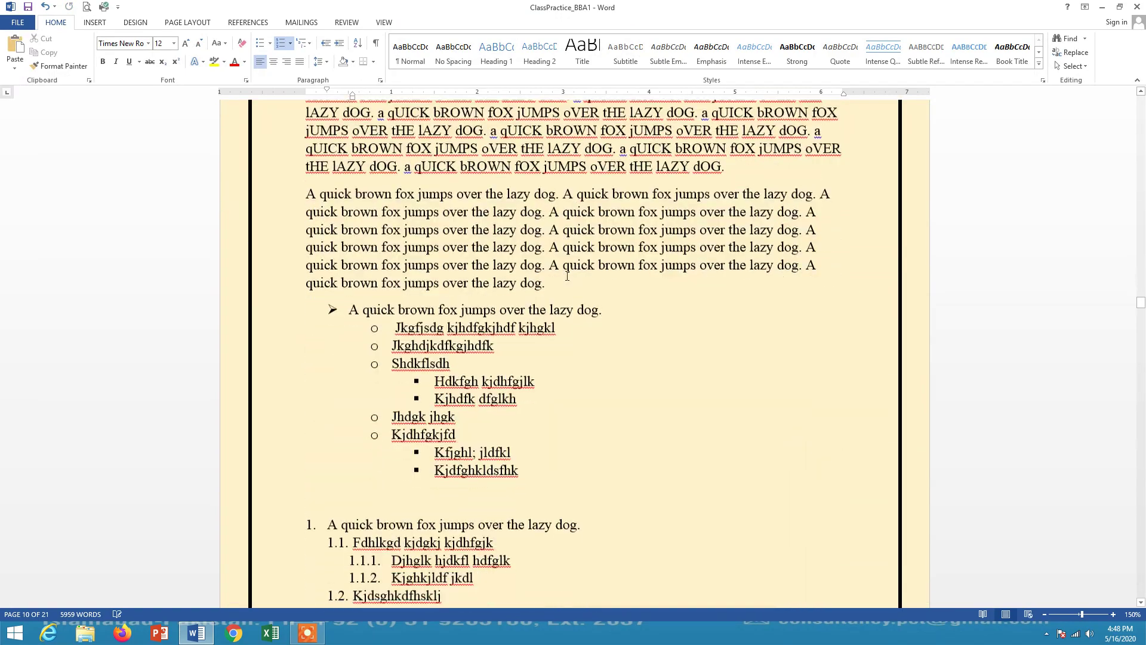
{"action": "scroll", "coordinate": [564, 273], "scroll_direction": "up", "scroll_amount": 17}
{"action": "scroll", "coordinate": [565, 275], "scroll_direction": "up", "scroll_amount": 14}
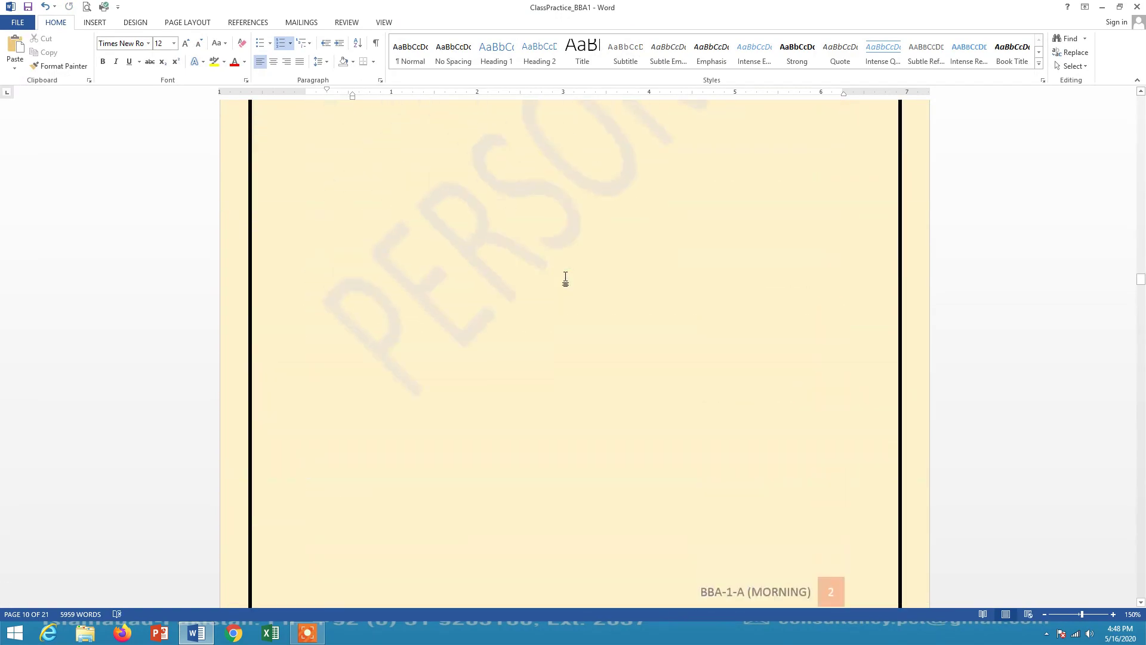
{"action": "scroll", "coordinate": [565, 275], "scroll_direction": "down", "scroll_amount": 3}
{"action": "scroll", "coordinate": [569, 281], "scroll_direction": "up", "scroll_amount": 15}
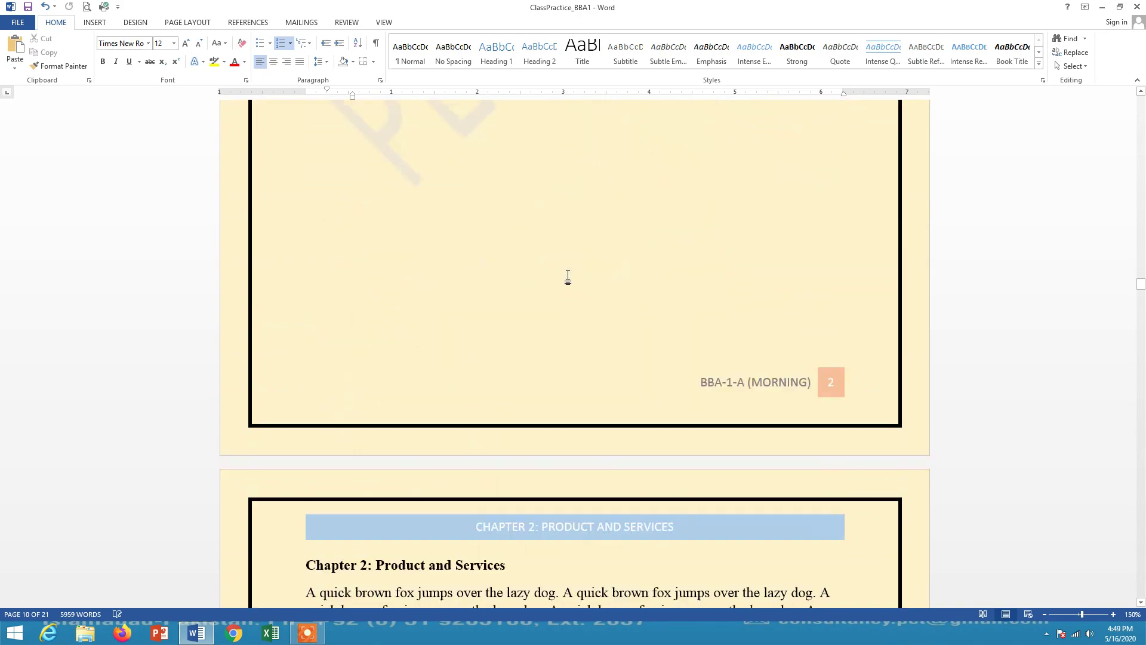
{"action": "scroll", "coordinate": [569, 281], "scroll_direction": "down", "scroll_amount": 4}
{"action": "scroll", "coordinate": [569, 281], "scroll_direction": "down", "scroll_amount": 4}
{"action": "scroll", "coordinate": [421, 301], "scroll_direction": "down", "scroll_amount": 12}
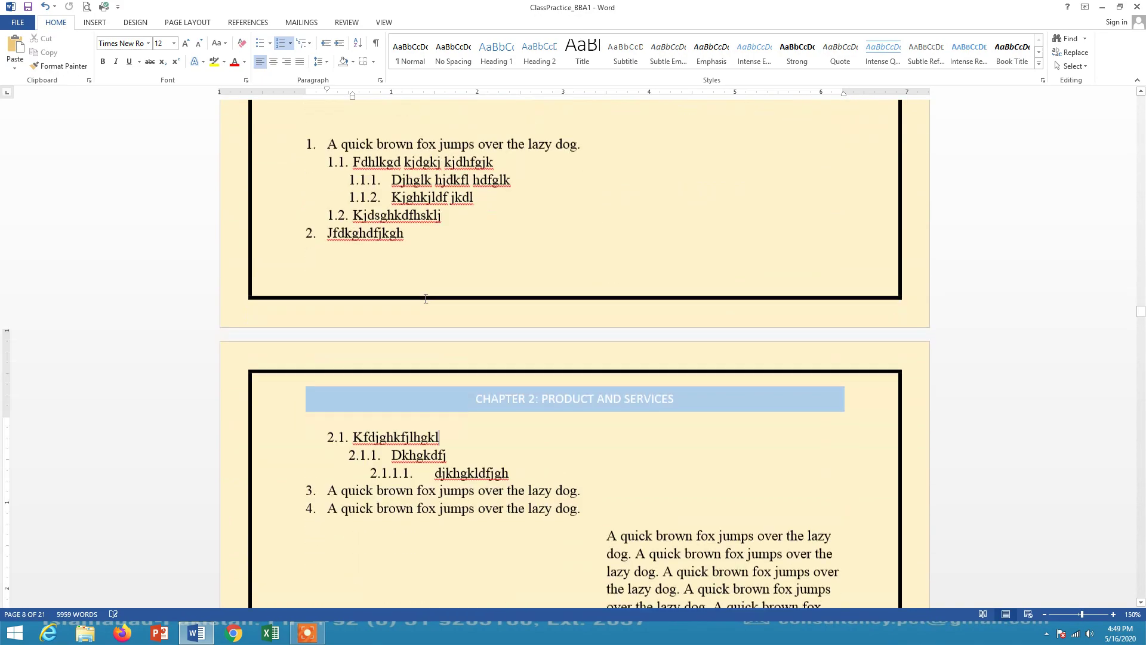
{"action": "scroll", "coordinate": [480, 237], "scroll_direction": "down", "scroll_amount": 4}
{"action": "scroll", "coordinate": [481, 237], "scroll_direction": "down", "scroll_amount": 10}
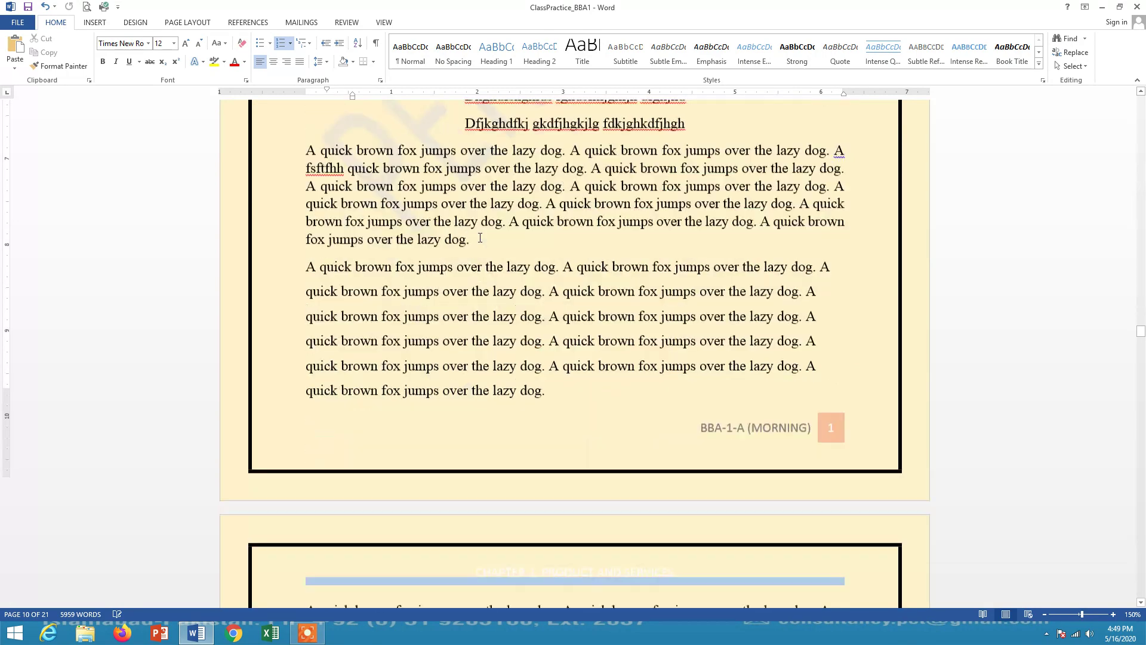
{"action": "scroll", "coordinate": [572, 296], "scroll_direction": "down", "scroll_amount": 4}
{"action": "scroll", "coordinate": [572, 296], "scroll_direction": "down", "scroll_amount": 15}
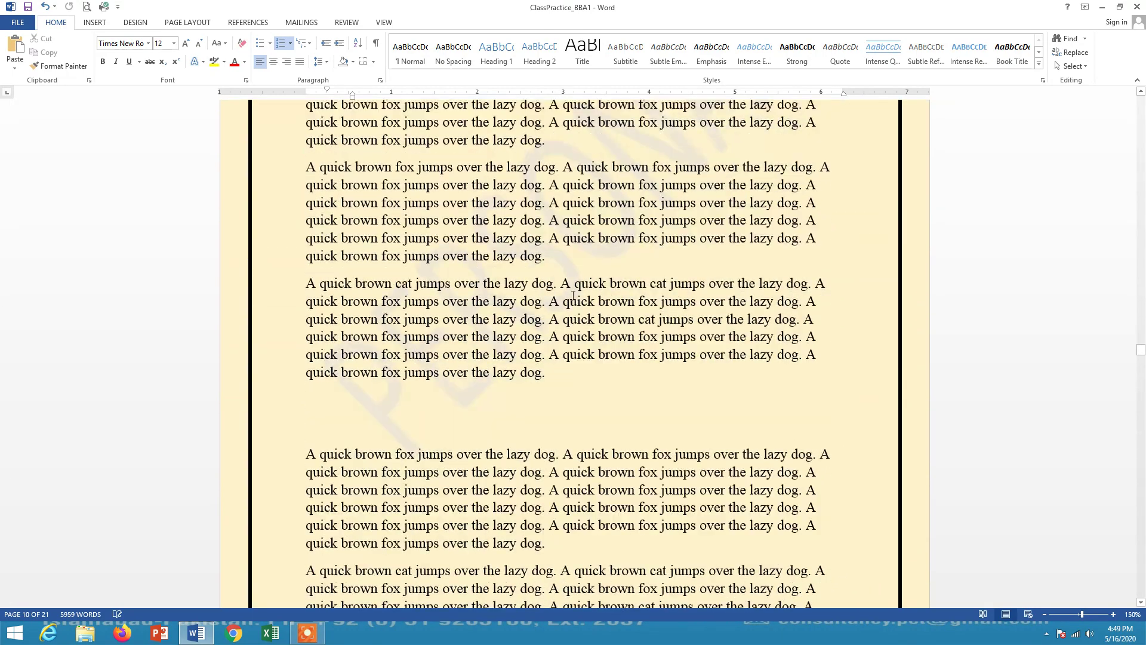
{"action": "scroll", "coordinate": [542, 286], "scroll_direction": "down", "scroll_amount": 14}
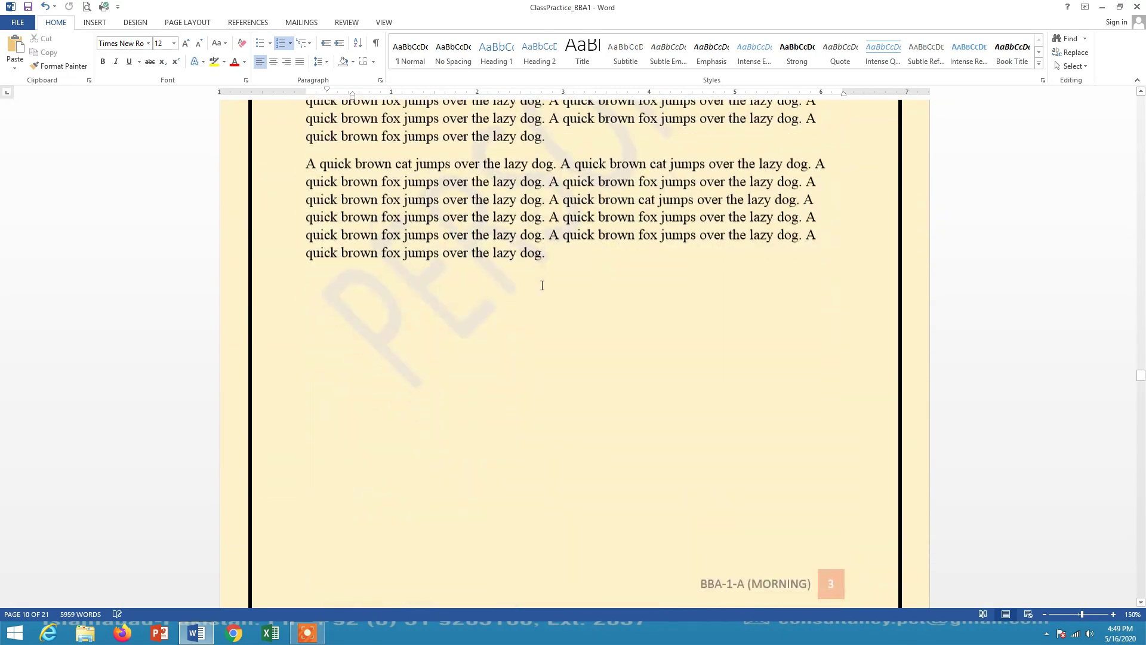
{"action": "scroll", "coordinate": [514, 240], "scroll_direction": "down", "scroll_amount": 15}
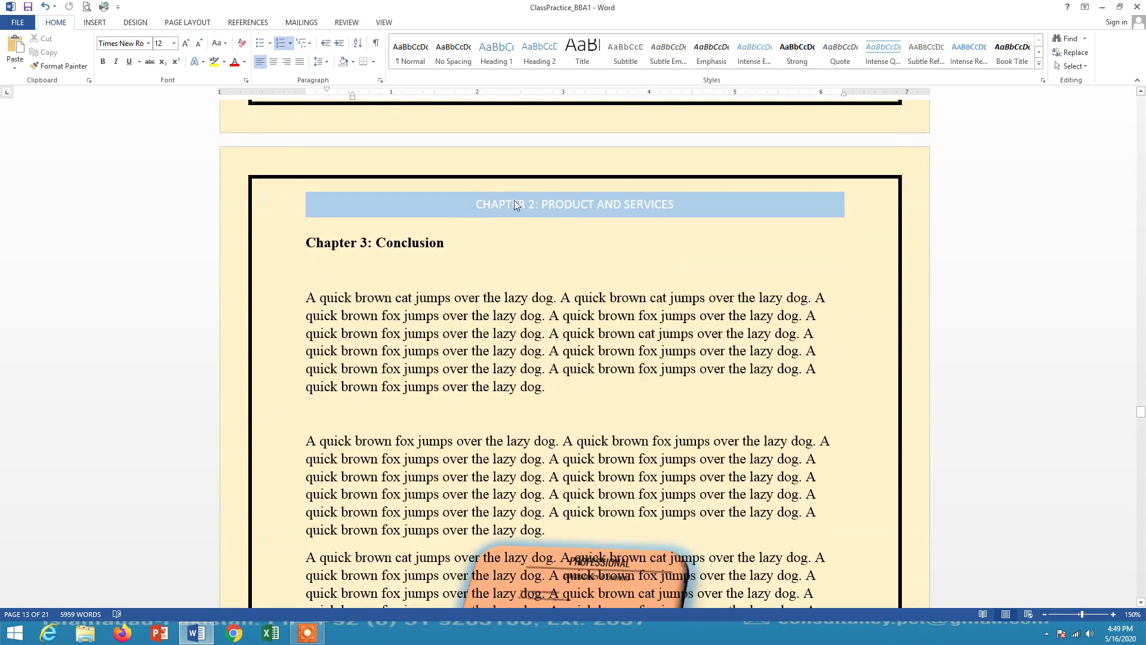
Unlink the header on the Chapter 3 opening page from the previous section and change its chapter number to 3.
{"action": "double_click", "coordinate": [515, 202]}
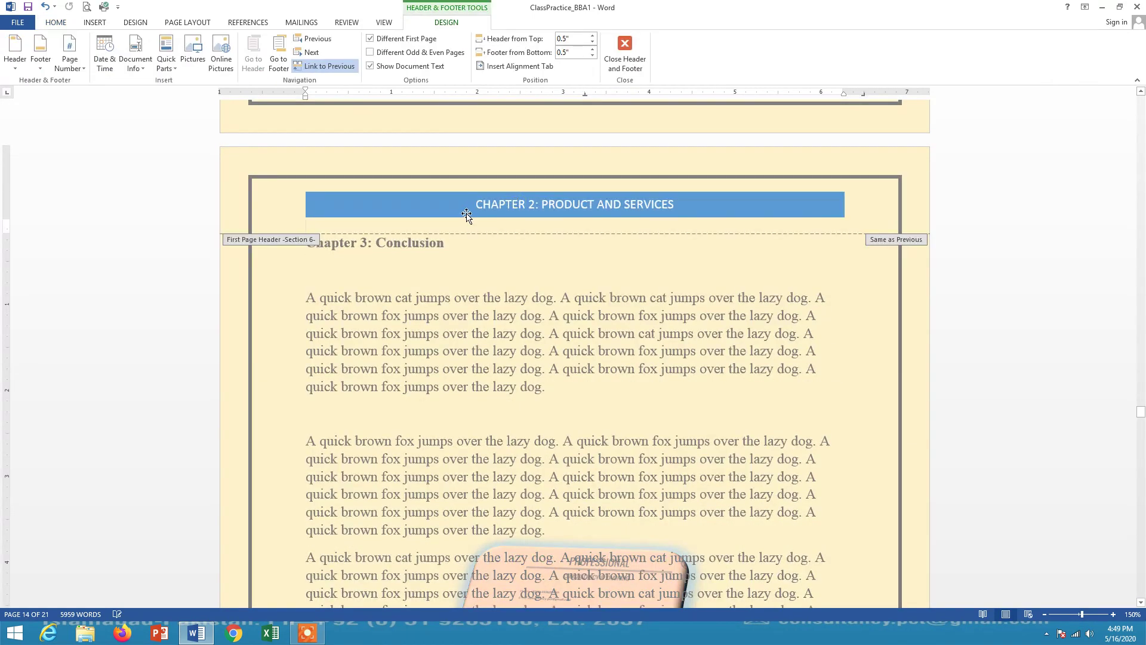
{"action": "left_click", "coordinate": [323, 67]}
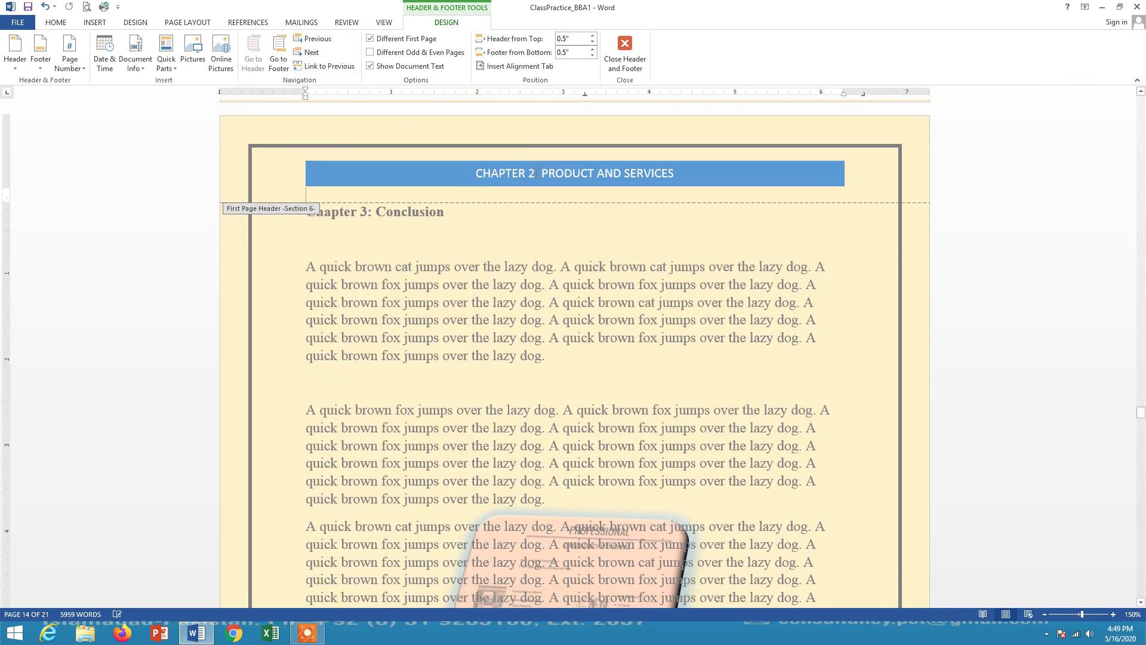
{"action": "left_click", "coordinate": [537, 174]}
{"action": "key", "text": "BackSpace"}
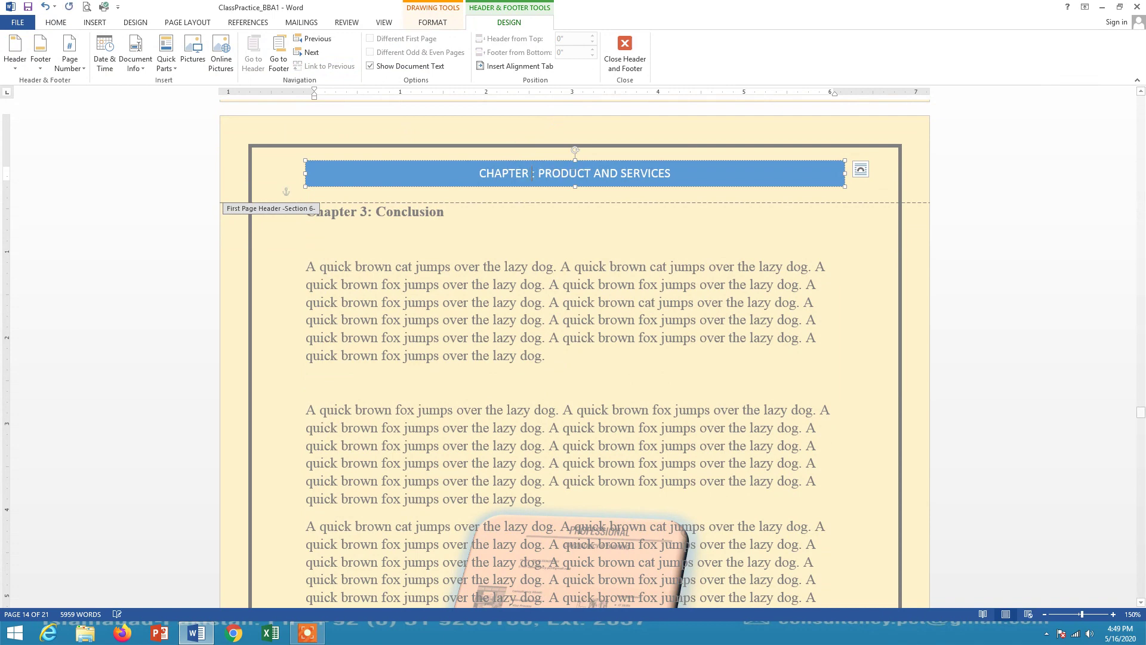
{"action": "type", "text": "3"}
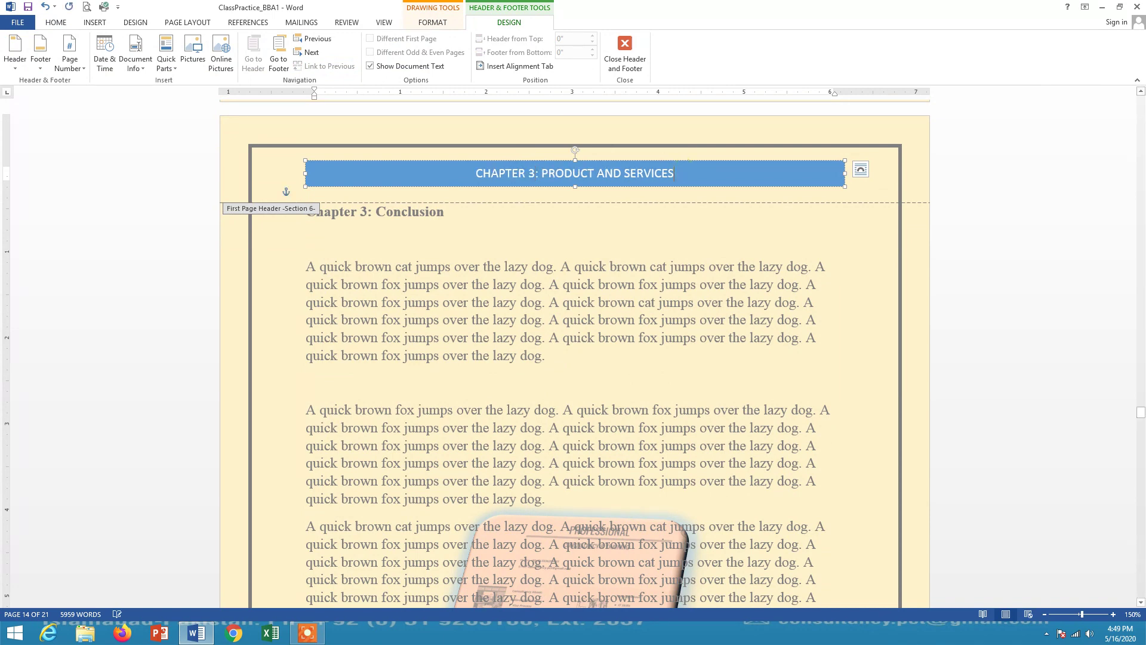
Replace the title in the Chapter 3 opening page header with "CONCLUSION" and close header and footer editing.
{"action": "key", "text": "BackSpace"}
{"action": "key", "text": "BackSpace"}
{"action": "key", "text": "BackSpace"}
{"action": "key", "text": "BackSpace"}
{"action": "key", "text": "BackSpace"}
{"action": "key", "text": "BackSpace"}
{"action": "key", "text": "BackSpace"}
{"action": "key", "text": "BackSpace"}
{"action": "key", "text": "BackSpace"}
{"action": "key", "text": "BackSpace"}
{"action": "key", "text": "BackSpace"}
{"action": "key", "text": "BackSpace"}
{"action": "key", "text": "BackSpace"}
{"action": "key", "text": "BackSpace"}
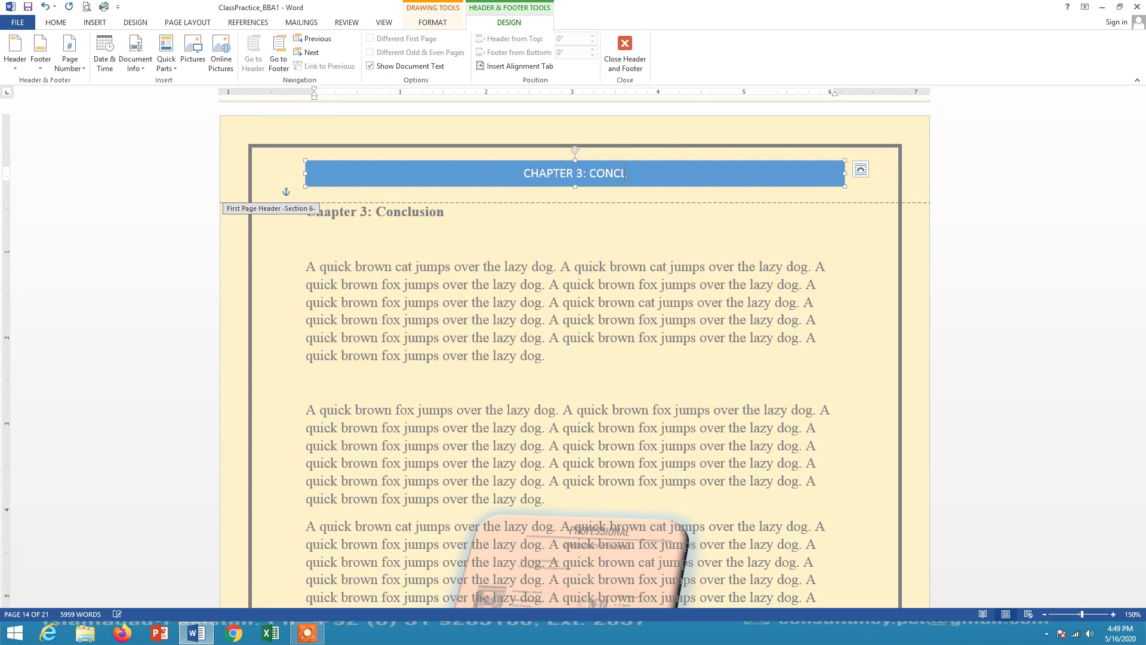
{"action": "type", "text": "CONCLUSION"}
{"action": "left_click", "coordinate": [625, 51]}
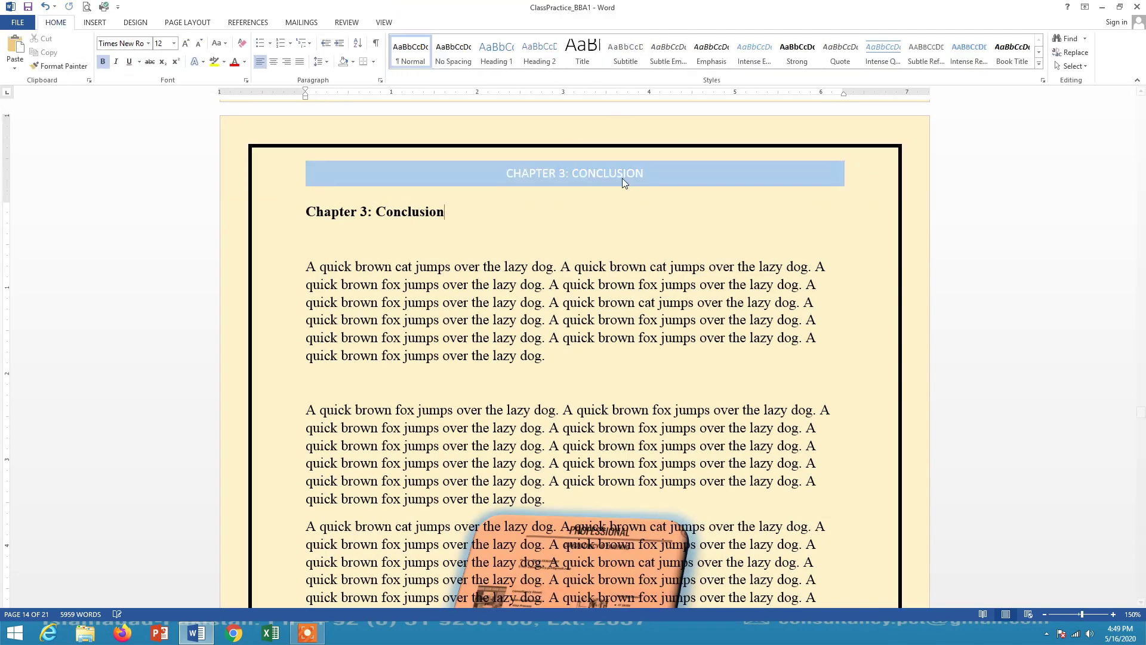
Unlink the header on the second page of Chapter 3 from the previous section and change its chapter number to 3.
{"action": "scroll", "coordinate": [664, 208], "scroll_direction": "up", "scroll_amount": 15}
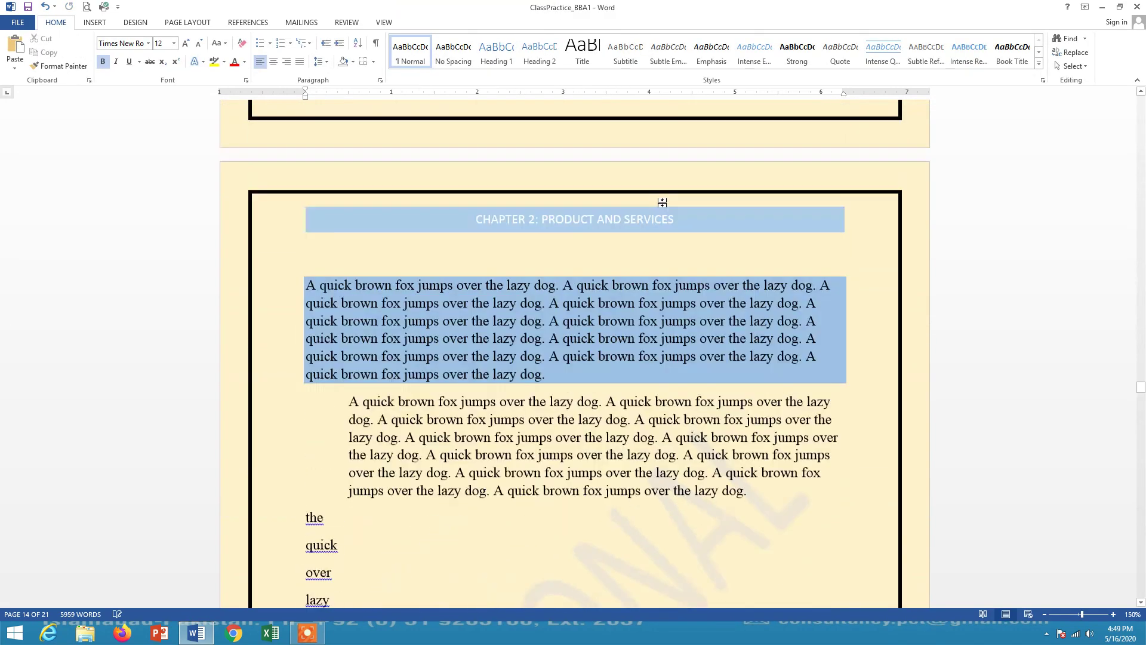
{"action": "scroll", "coordinate": [636, 274], "scroll_direction": "down", "scroll_amount": 15}
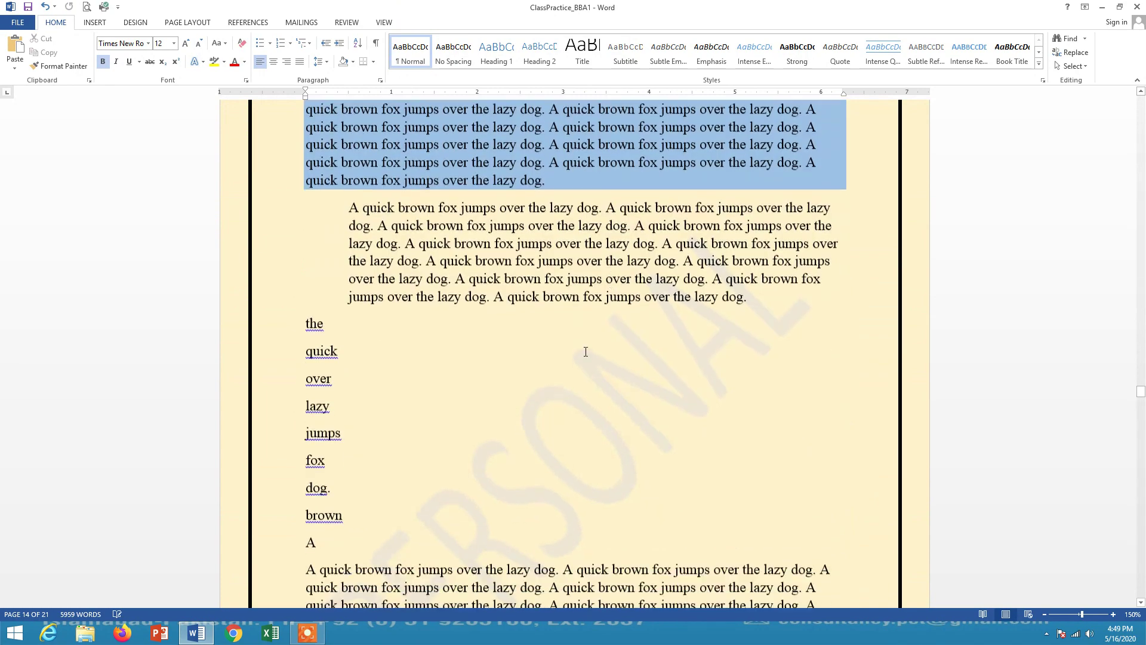
{"action": "scroll", "coordinate": [597, 347], "scroll_direction": "down", "scroll_amount": 10}
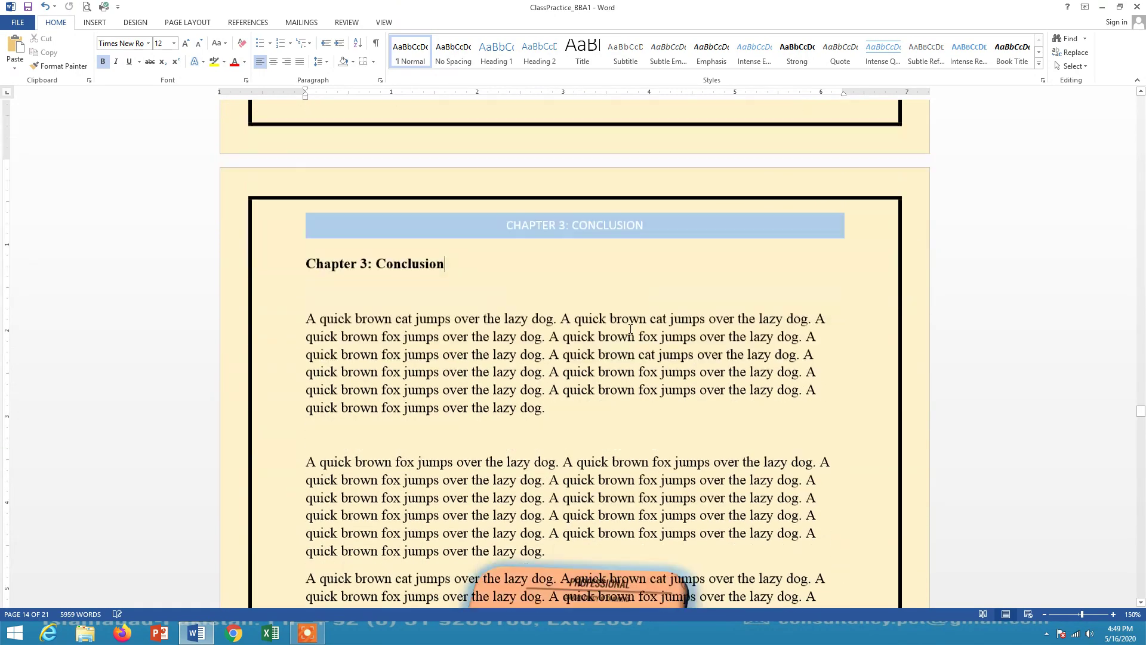
{"action": "scroll", "coordinate": [629, 328], "scroll_direction": "down", "scroll_amount": 5}
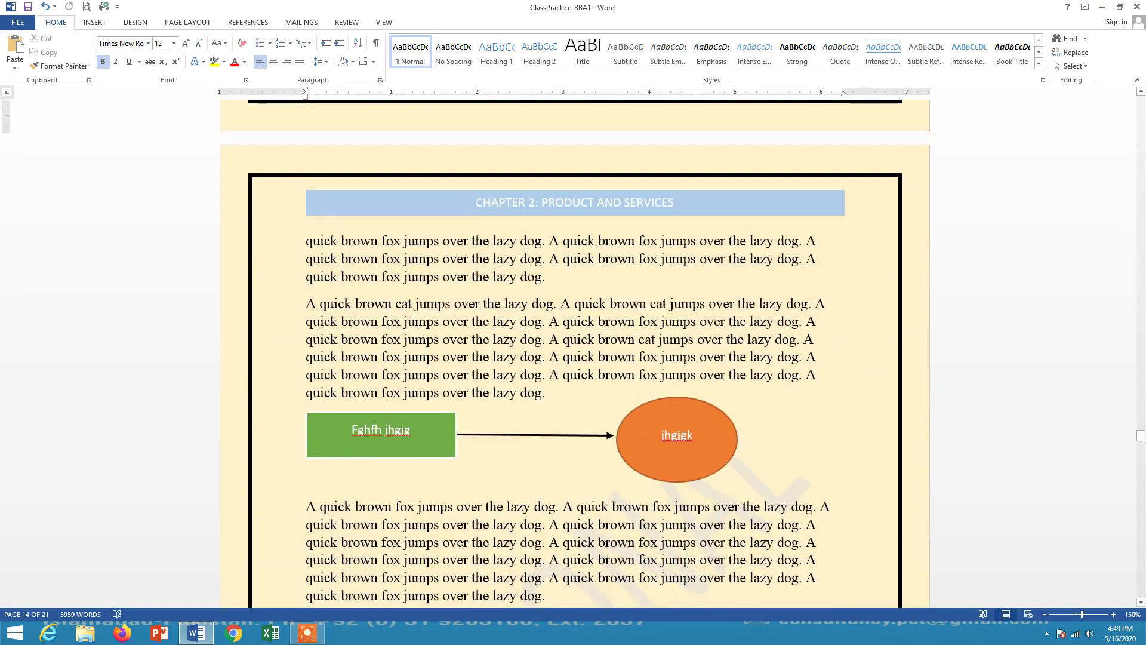
{"action": "double_click", "coordinate": [538, 197]}
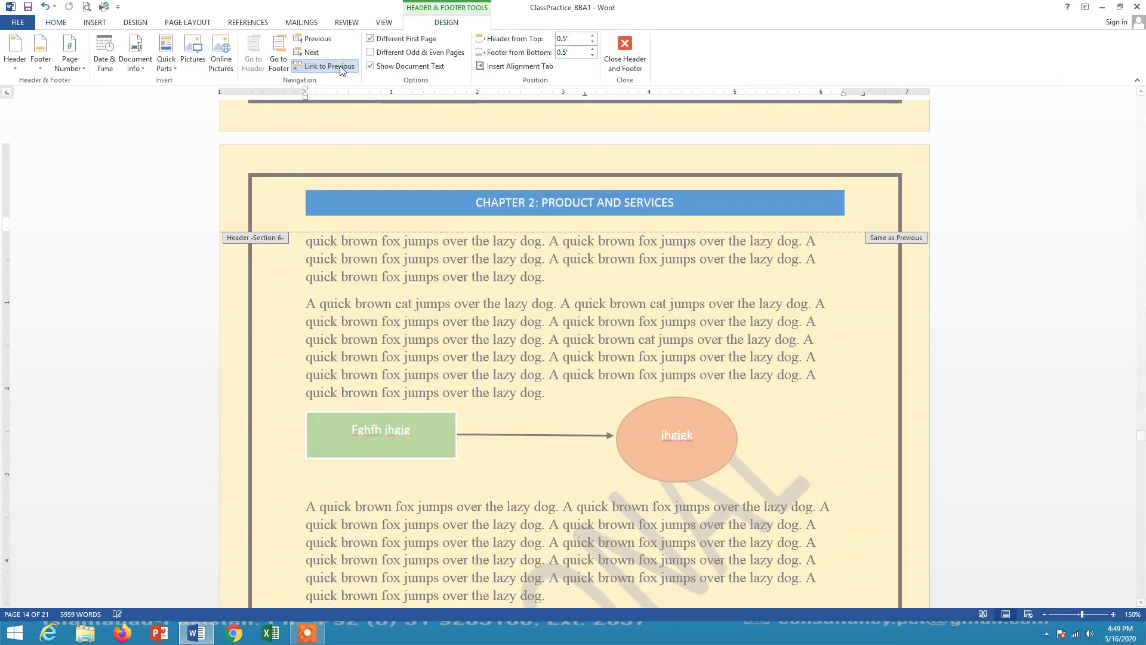
{"action": "left_click", "coordinate": [535, 173]}
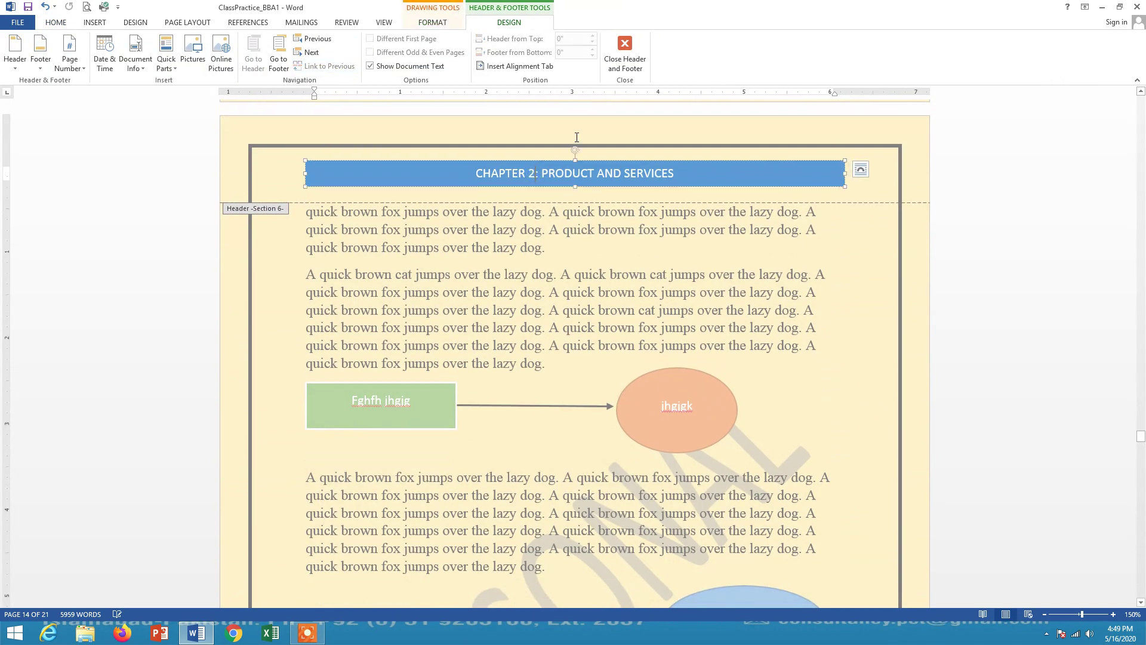
{"action": "key", "text": "BackSpace"}
{"action": "type", "text": "3"}
Replace the title in the header on the second page of Chapter 3 with "CONCLUSION" and close header and footer editing.
{"action": "key", "text": "BackSpace"}
{"action": "key", "text": "BackSpace"}
{"action": "key", "text": "BackSpace"}
{"action": "key", "text": "BackSpace"}
{"action": "key", "text": "BackSpace"}
{"action": "key", "text": "BackSpace"}
{"action": "key", "text": "BackSpace"}
{"action": "key", "text": "BackSpace"}
{"action": "key", "text": "BackSpace"}
{"action": "key", "text": "BackSpace"}
{"action": "key", "text": "BackSpace"}
{"action": "key", "text": "BackSpace"}
{"action": "key", "text": "BackSpace"}
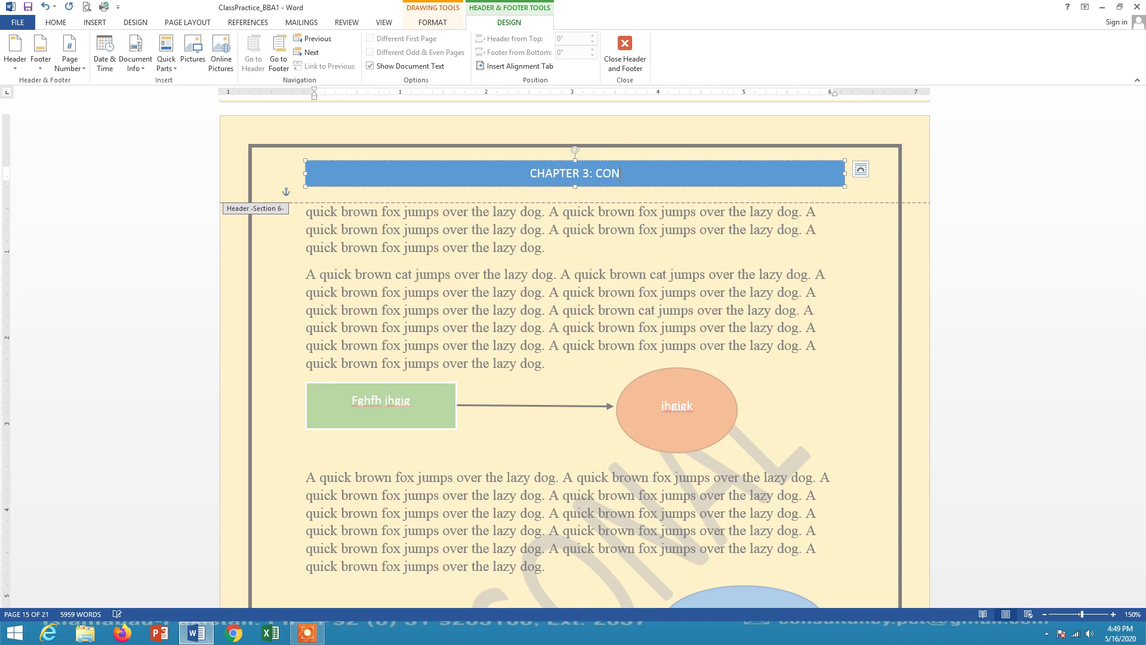
{"action": "type", "text": "CONCLUSION"}
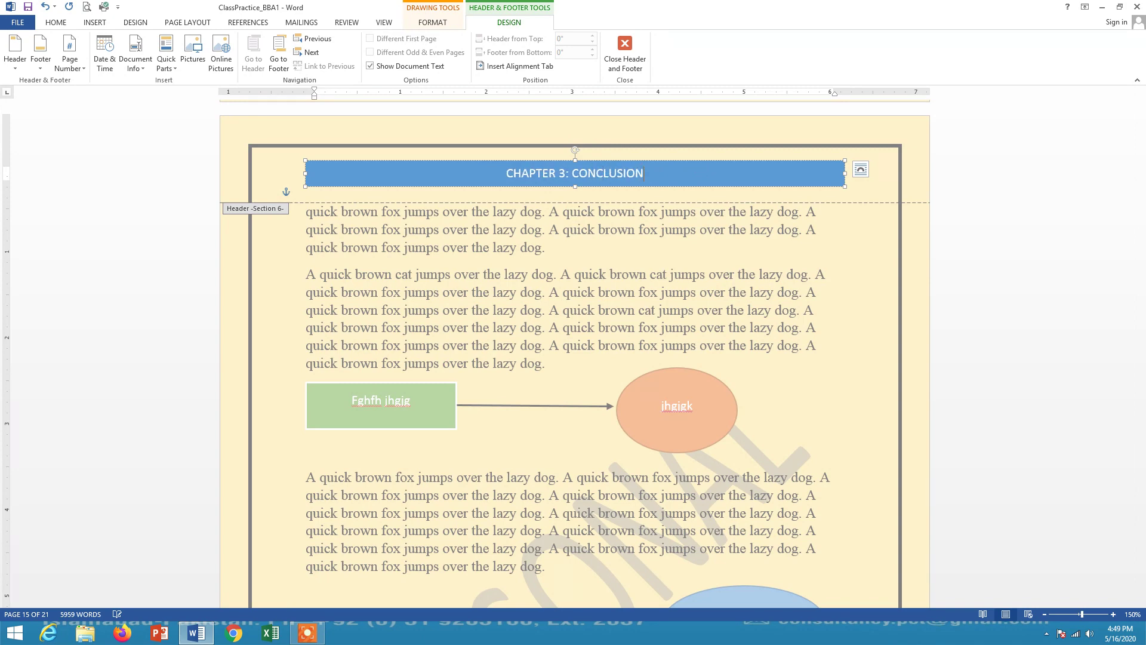
{"action": "left_click", "coordinate": [633, 62]}
Check the headers on the remaining Chapter 3 pages and save the document.
{"action": "scroll", "coordinate": [564, 178], "scroll_direction": "down", "scroll_amount": 15}
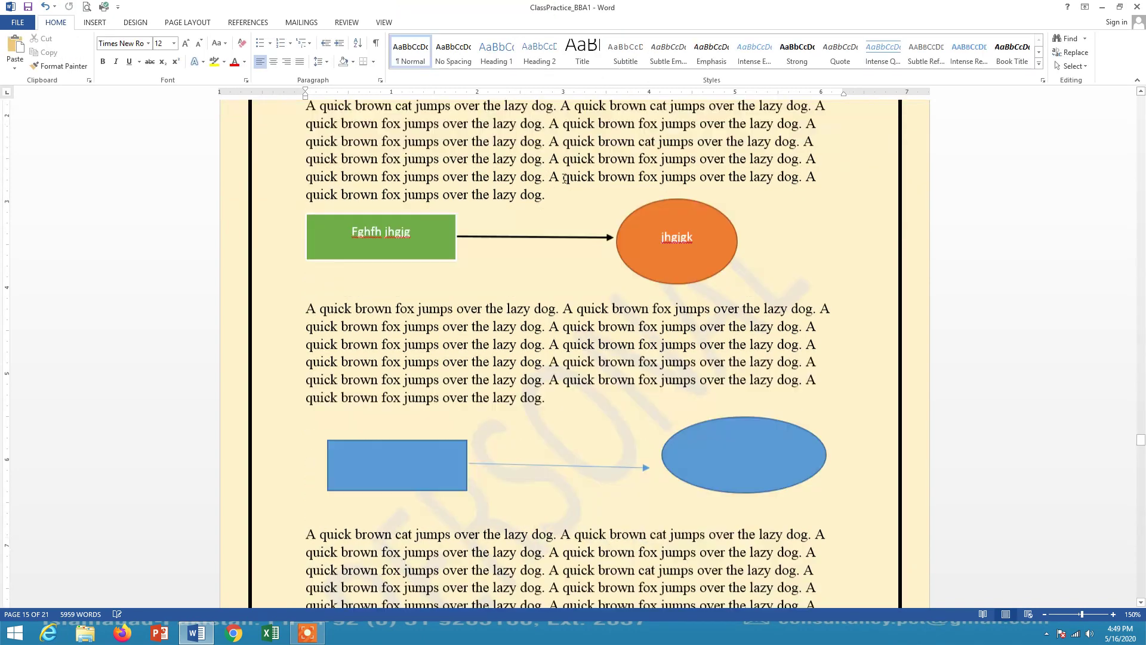
{"action": "scroll", "coordinate": [564, 178], "scroll_direction": "down", "scroll_amount": 12}
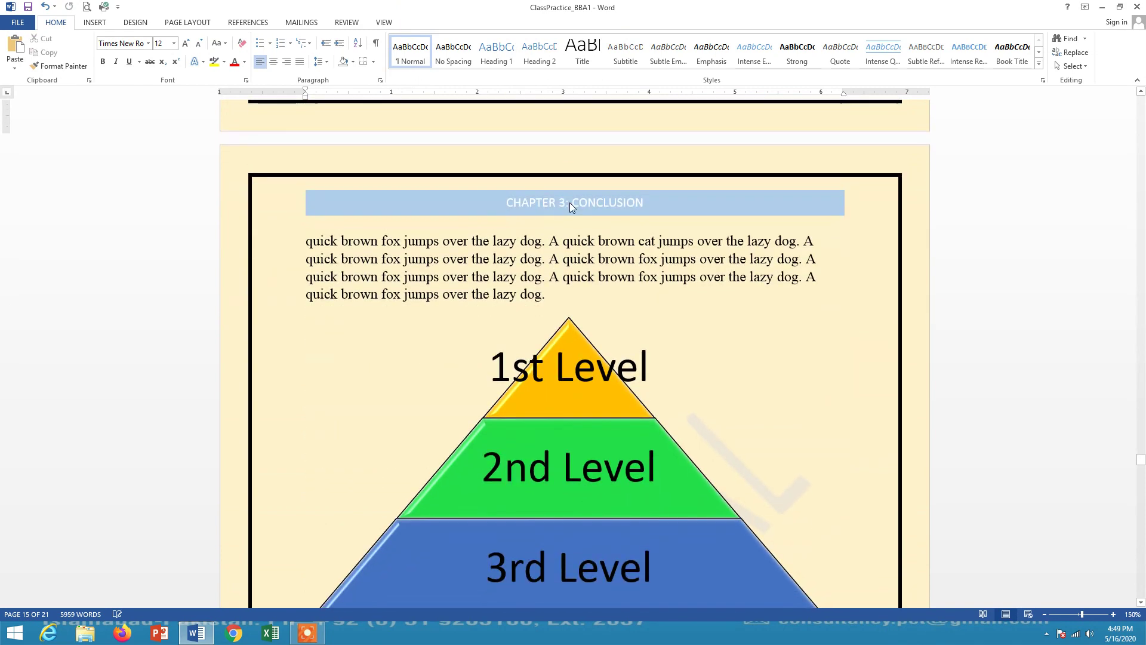
{"action": "scroll", "coordinate": [574, 190], "scroll_direction": "down", "scroll_amount": 15}
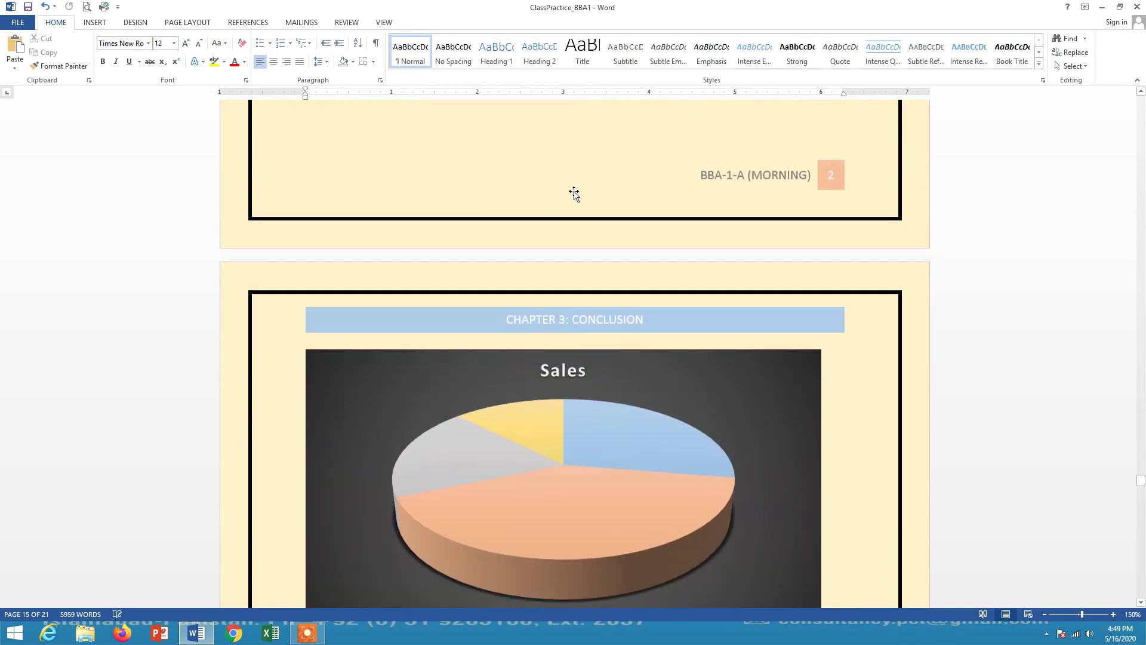
{"action": "scroll", "coordinate": [576, 191], "scroll_direction": "down", "scroll_amount": 18}
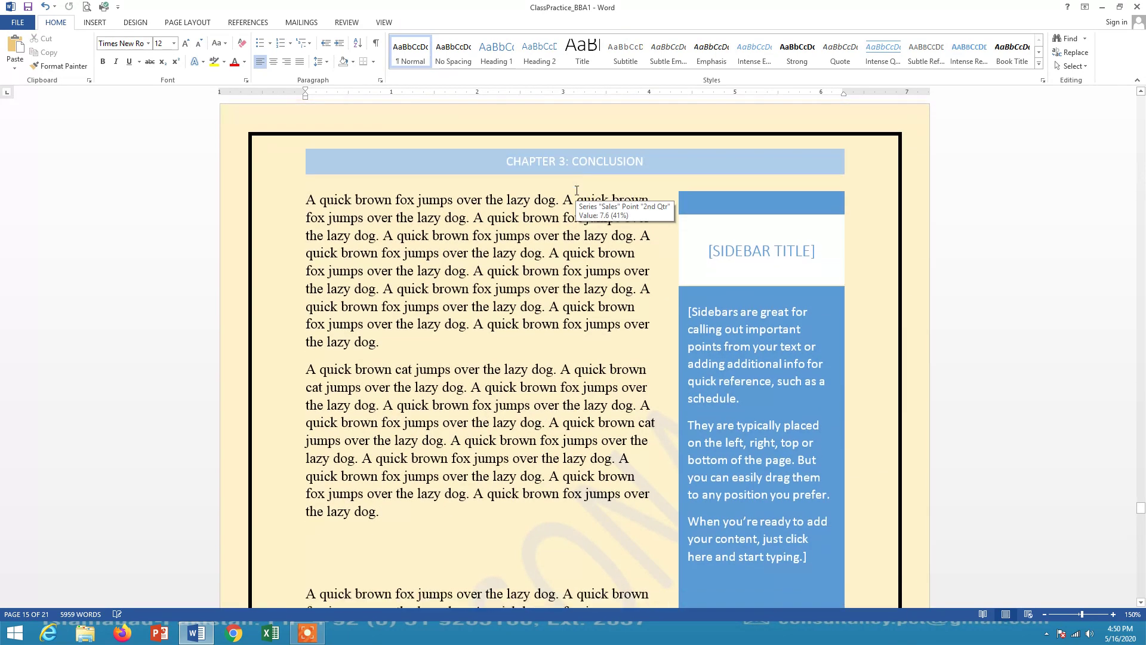
{"action": "scroll", "coordinate": [579, 189], "scroll_direction": "down", "scroll_amount": 10}
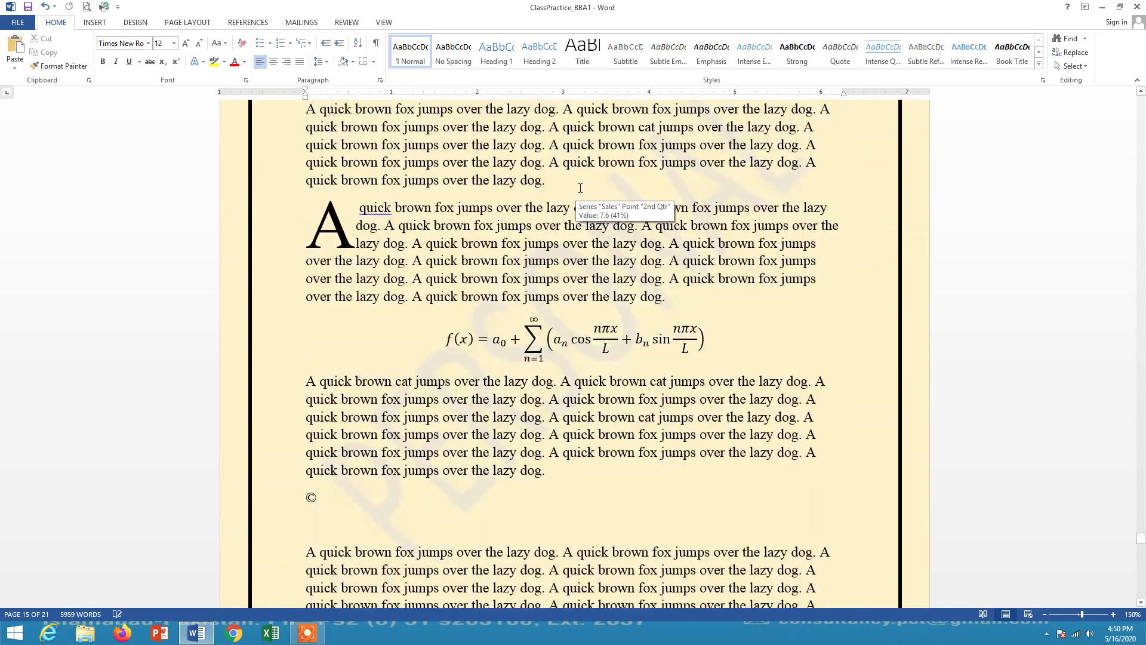
{"action": "left_click", "coordinate": [27, 9]}
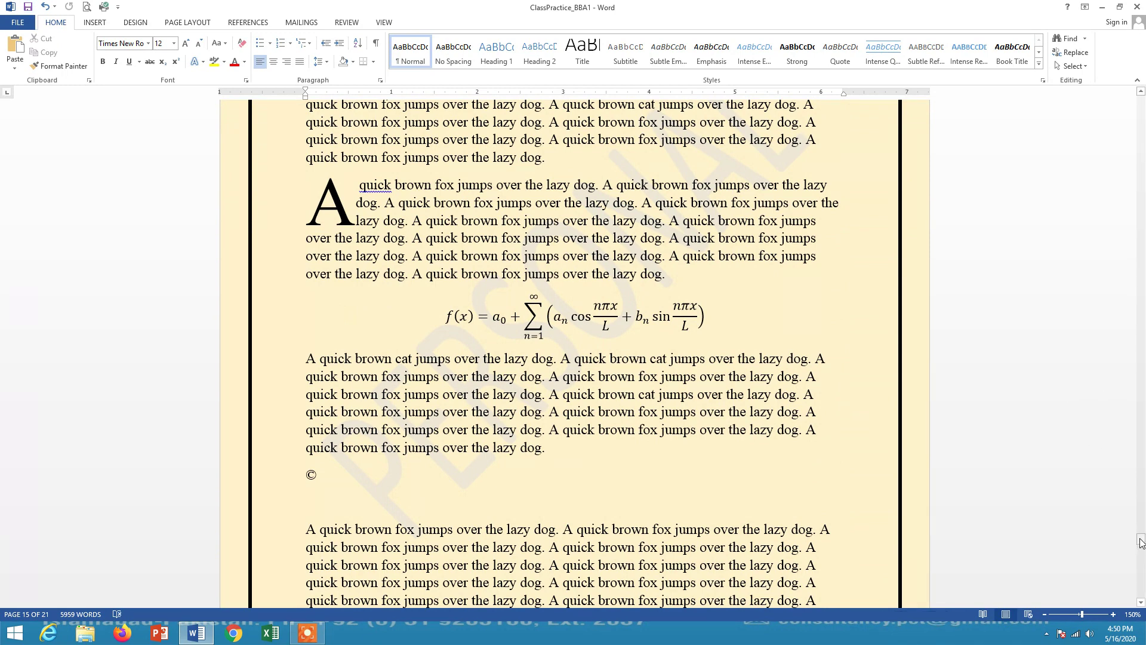
Review the cover page and the headers on the front-matter pages from Executive Summary through Table of Contents.
{"action": "left_click_drag", "start_coordinate": [1142, 542], "coordinate": [1143, 100]}
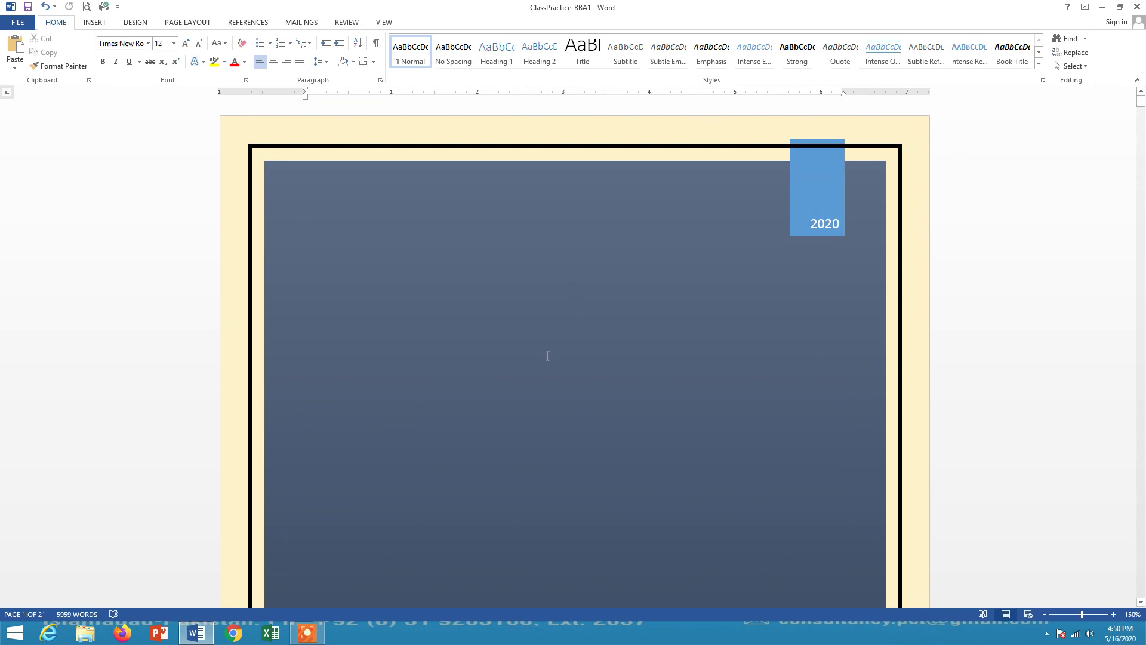
{"action": "scroll", "coordinate": [547, 355], "scroll_direction": "down", "scroll_amount": 5}
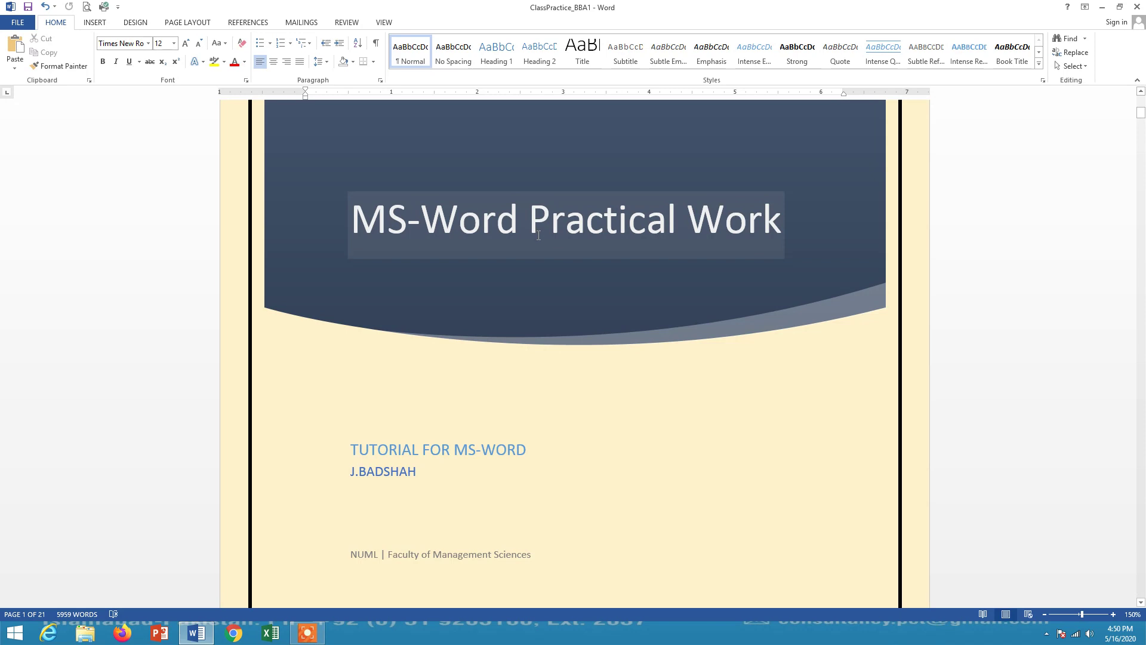
{"action": "scroll", "coordinate": [618, 290], "scroll_direction": "up", "scroll_amount": 5}
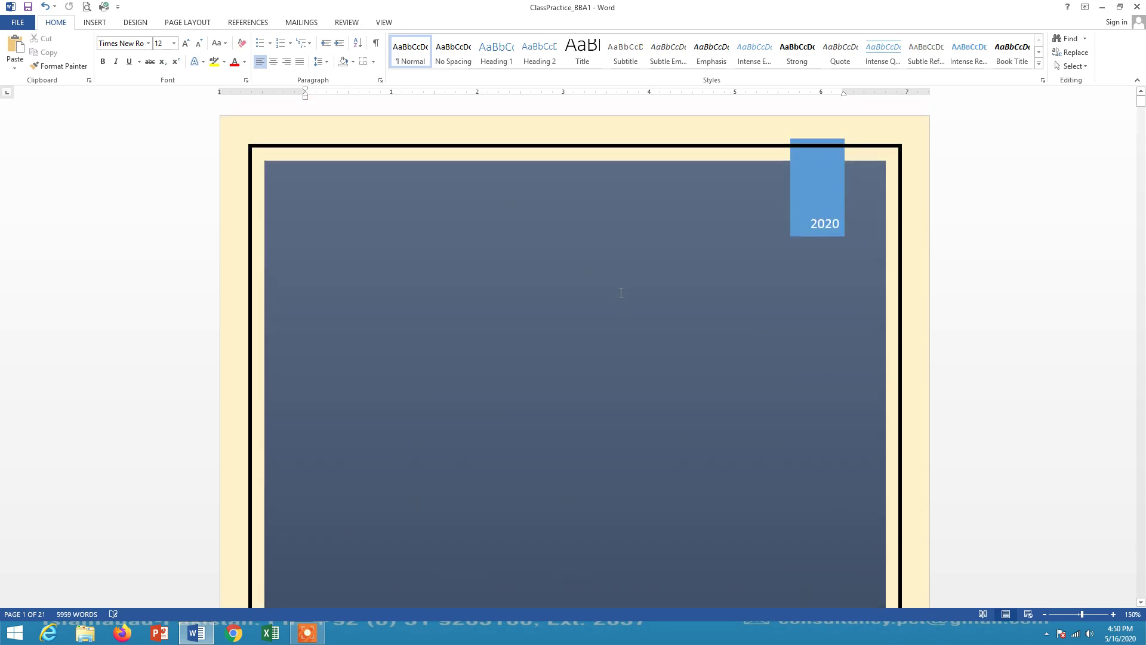
{"action": "scroll", "coordinate": [621, 293], "scroll_direction": "down", "scroll_amount": 15}
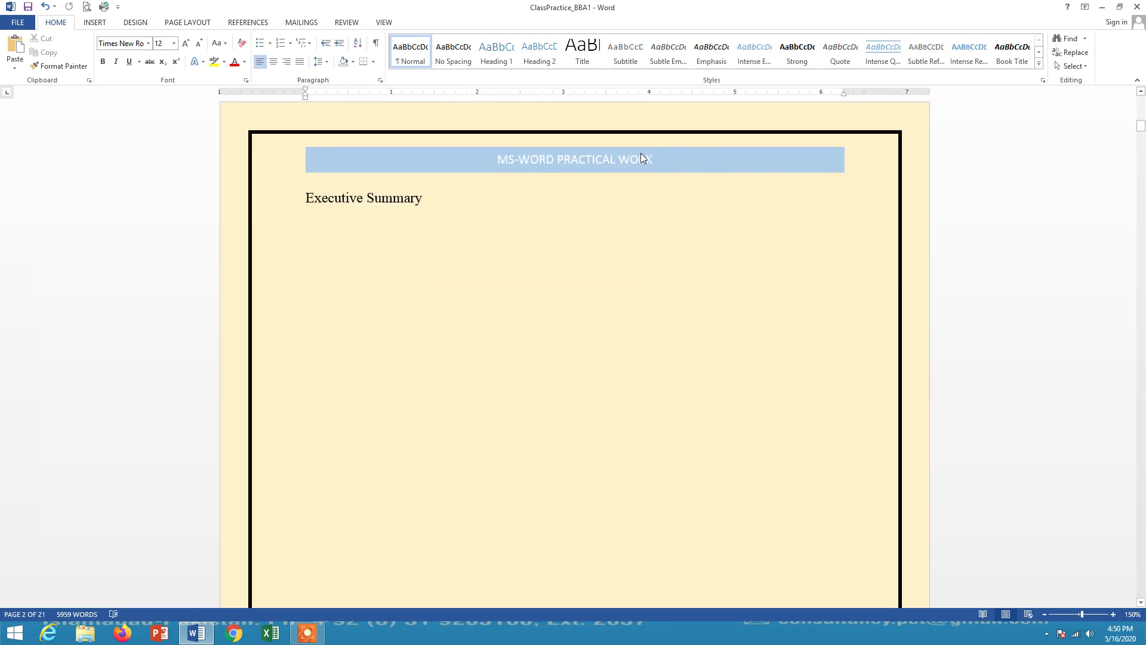
{"action": "left_click", "coordinate": [598, 159]}
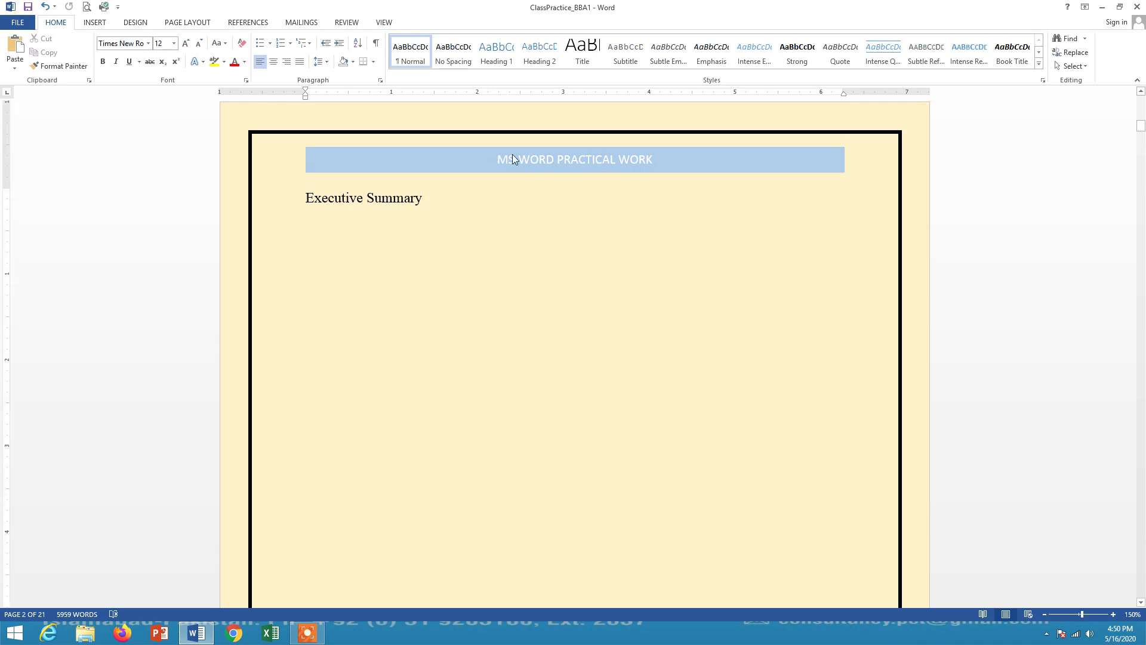
{"action": "scroll", "coordinate": [633, 201], "scroll_direction": "down", "scroll_amount": 18}
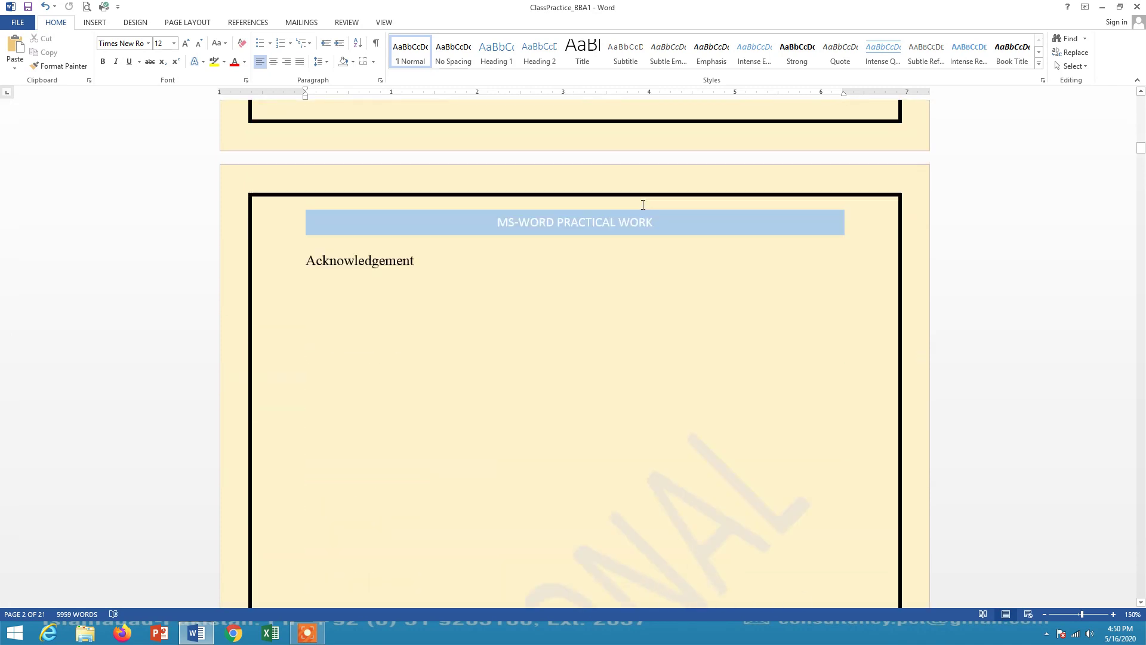
{"action": "scroll", "coordinate": [642, 207], "scroll_direction": "down", "scroll_amount": 15}
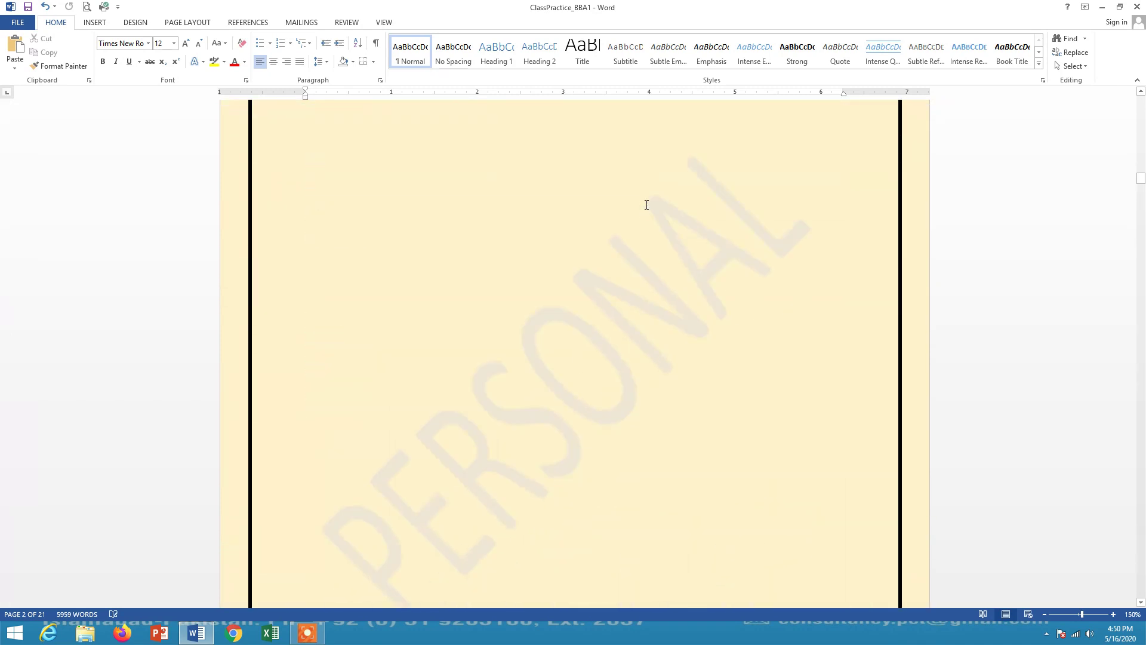
{"action": "scroll", "coordinate": [645, 203], "scroll_direction": "up", "scroll_amount": 10}
{"action": "scroll", "coordinate": [646, 205], "scroll_direction": "down", "scroll_amount": 6}
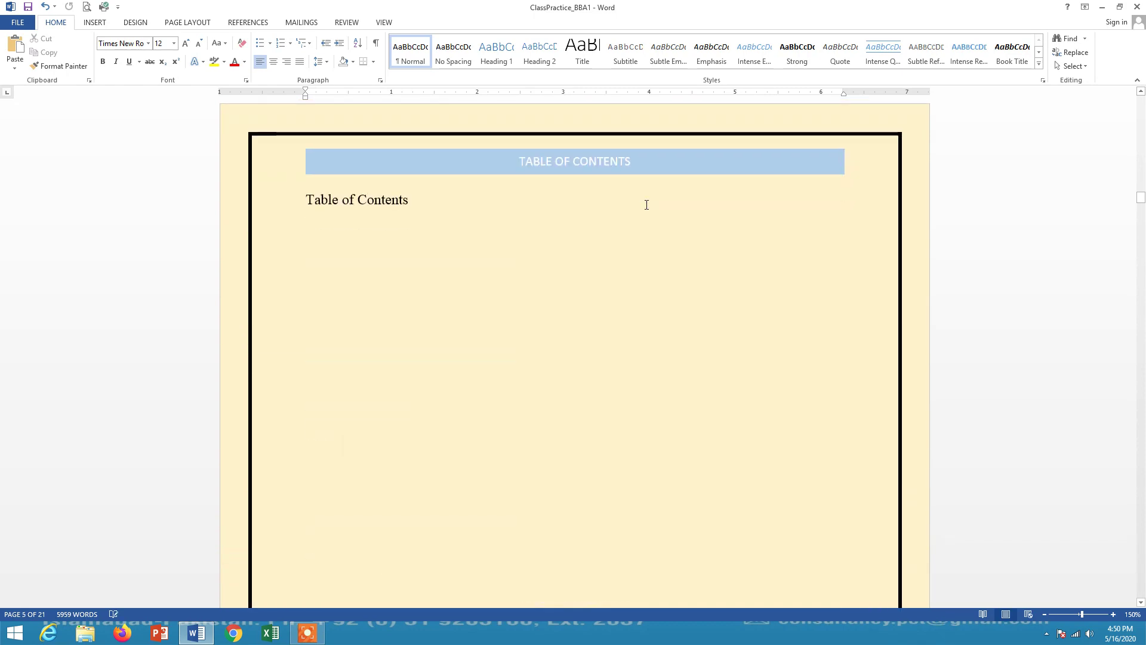
Review the header titles on the Chapter 1, Chapter 2 and Chapter 3 pages.
{"action": "scroll", "coordinate": [647, 205], "scroll_direction": "down", "scroll_amount": 15}
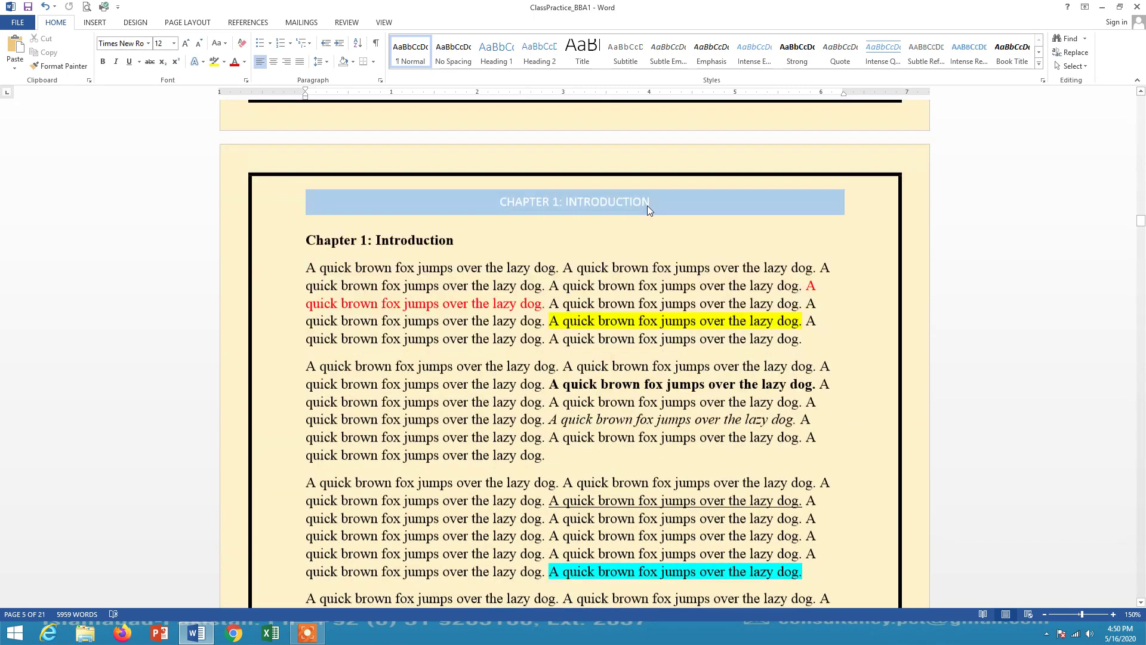
{"action": "scroll", "coordinate": [656, 262], "scroll_direction": "down", "scroll_amount": 18}
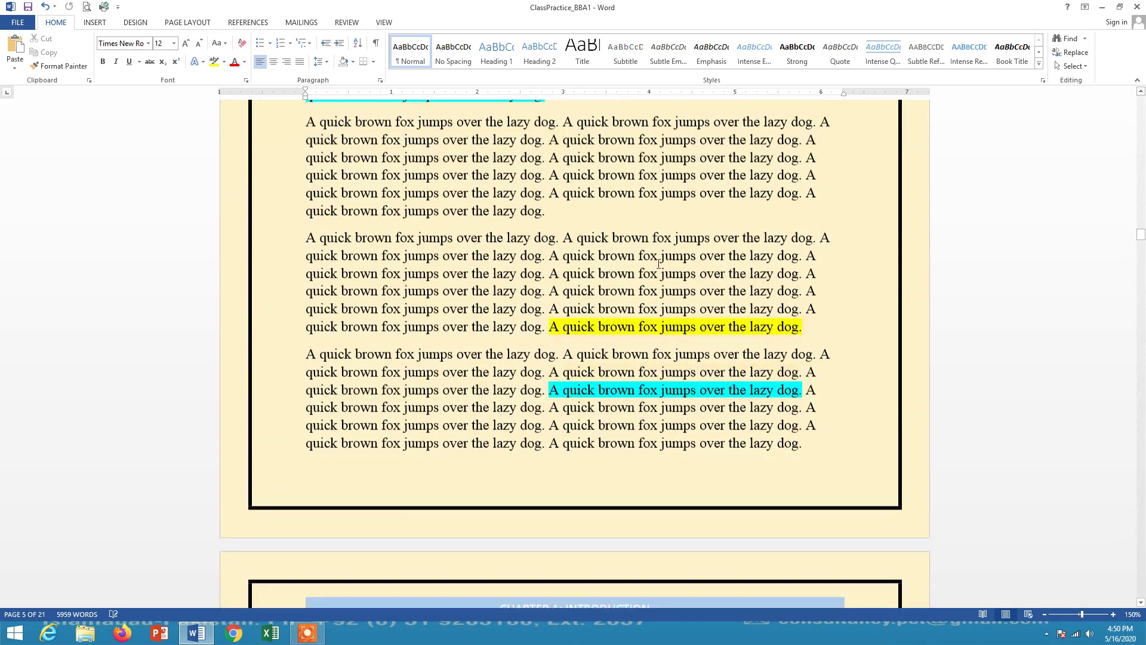
{"action": "scroll", "coordinate": [660, 263], "scroll_direction": "down", "scroll_amount": 20}
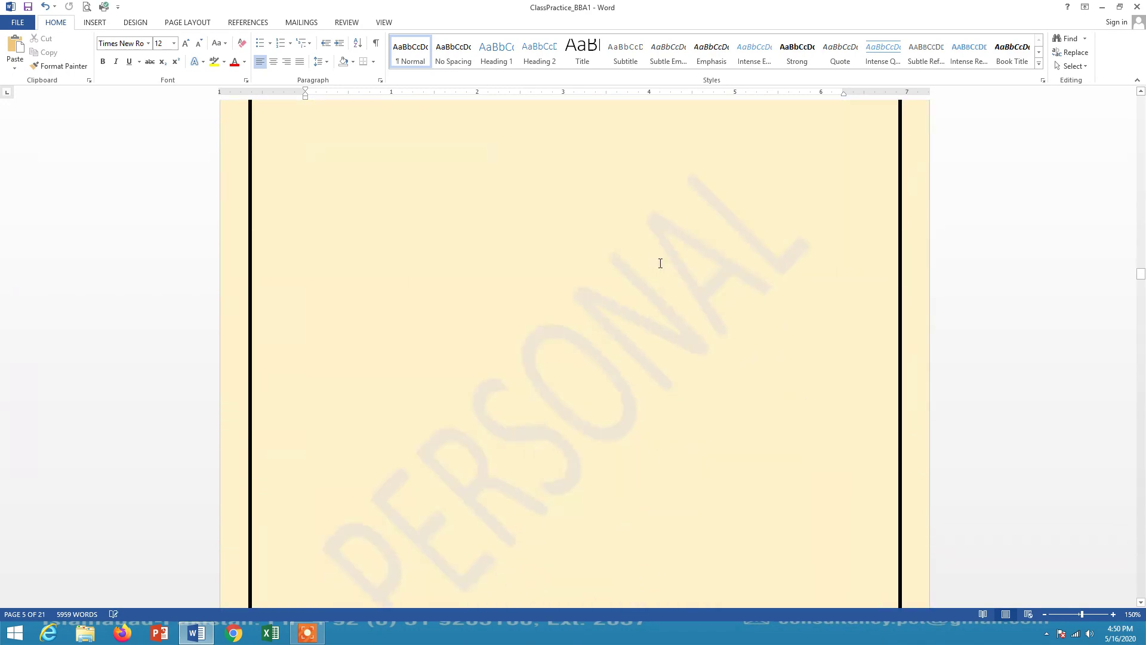
{"action": "scroll", "coordinate": [660, 264], "scroll_direction": "down", "scroll_amount": 3}
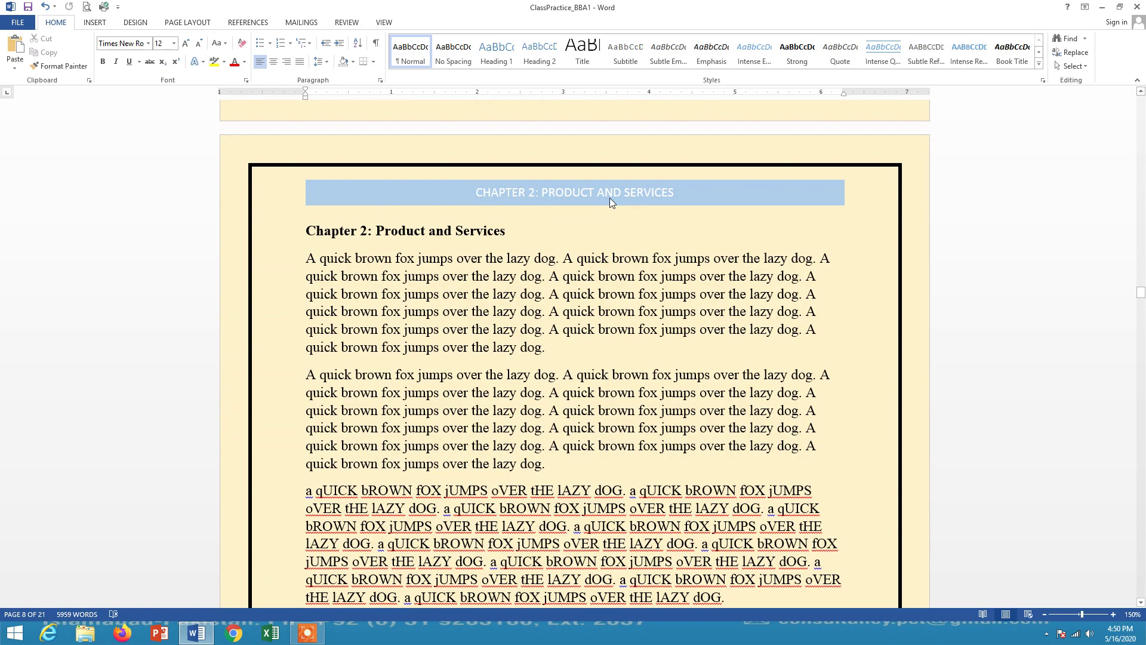
{"action": "scroll", "coordinate": [610, 198], "scroll_direction": "down", "scroll_amount": 20}
{"action": "scroll", "coordinate": [612, 207], "scroll_direction": "down", "scroll_amount": 20}
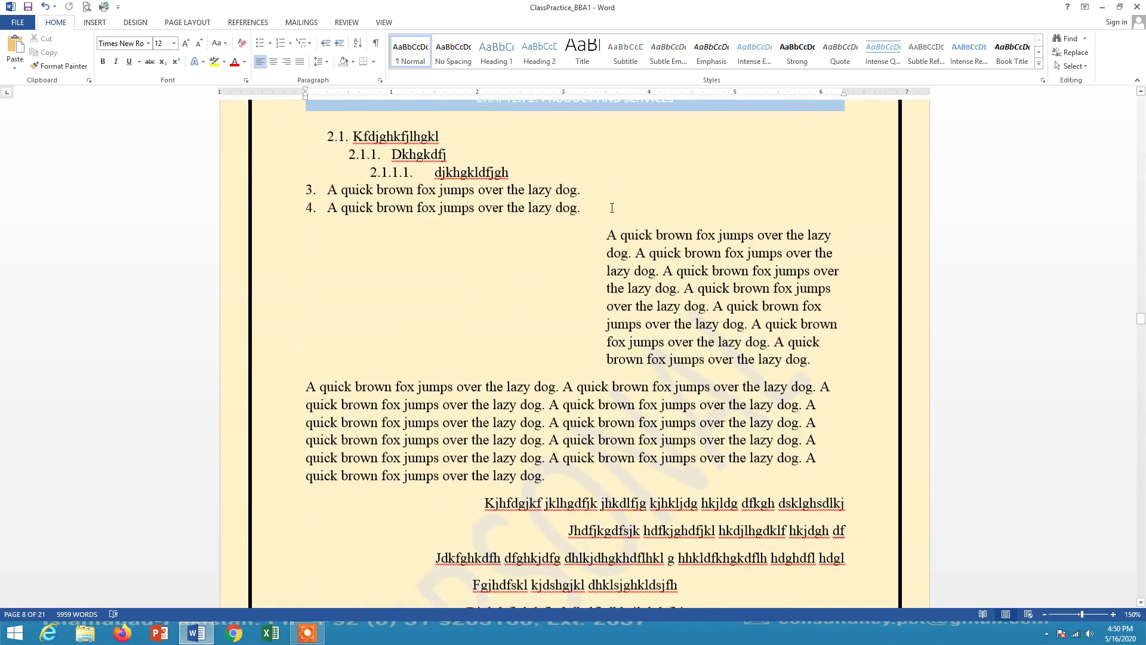
{"action": "scroll", "coordinate": [612, 207], "scroll_direction": "down", "scroll_amount": 20}
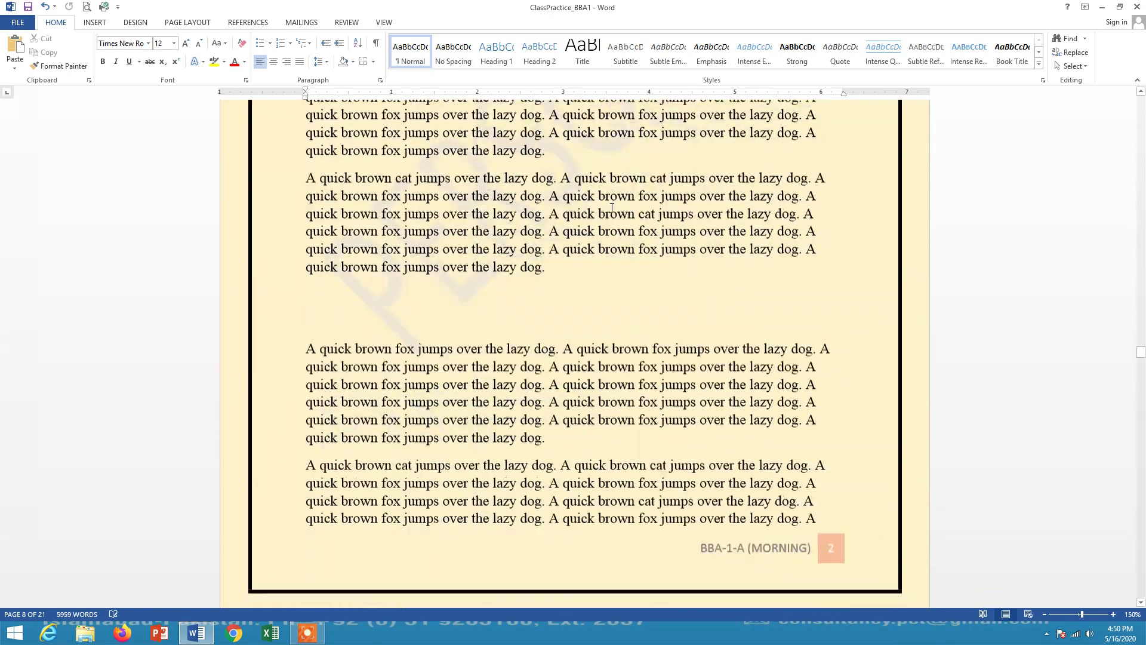
{"action": "scroll", "coordinate": [612, 207], "scroll_direction": "down", "scroll_amount": 20}
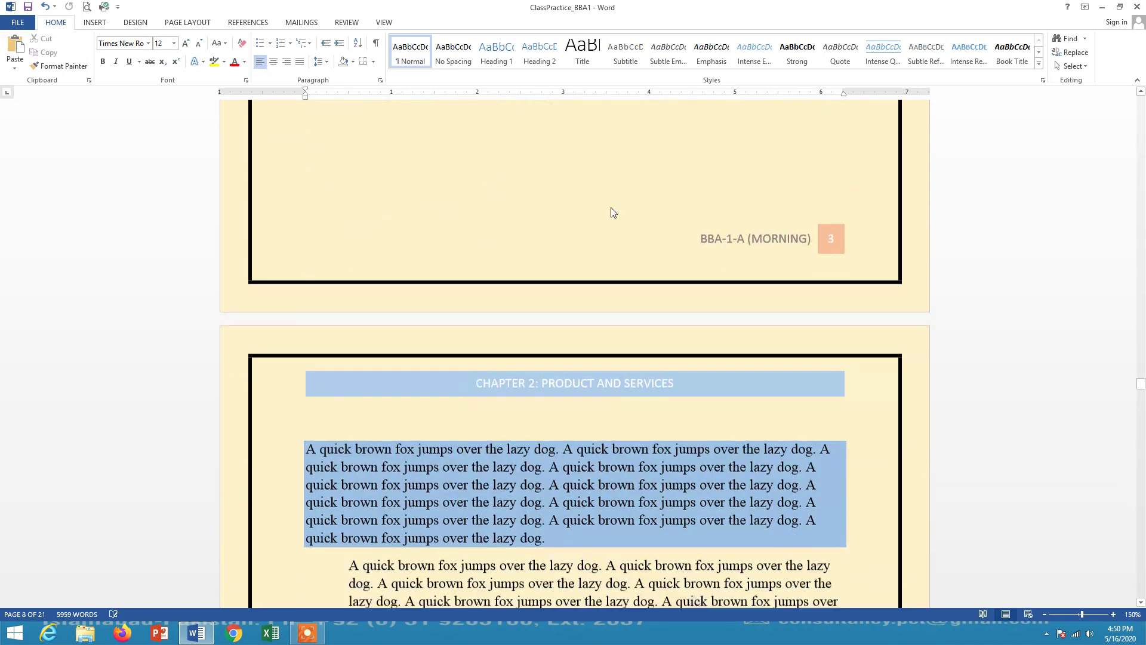
{"action": "scroll", "coordinate": [351, 154], "scroll_direction": "down", "scroll_amount": 20}
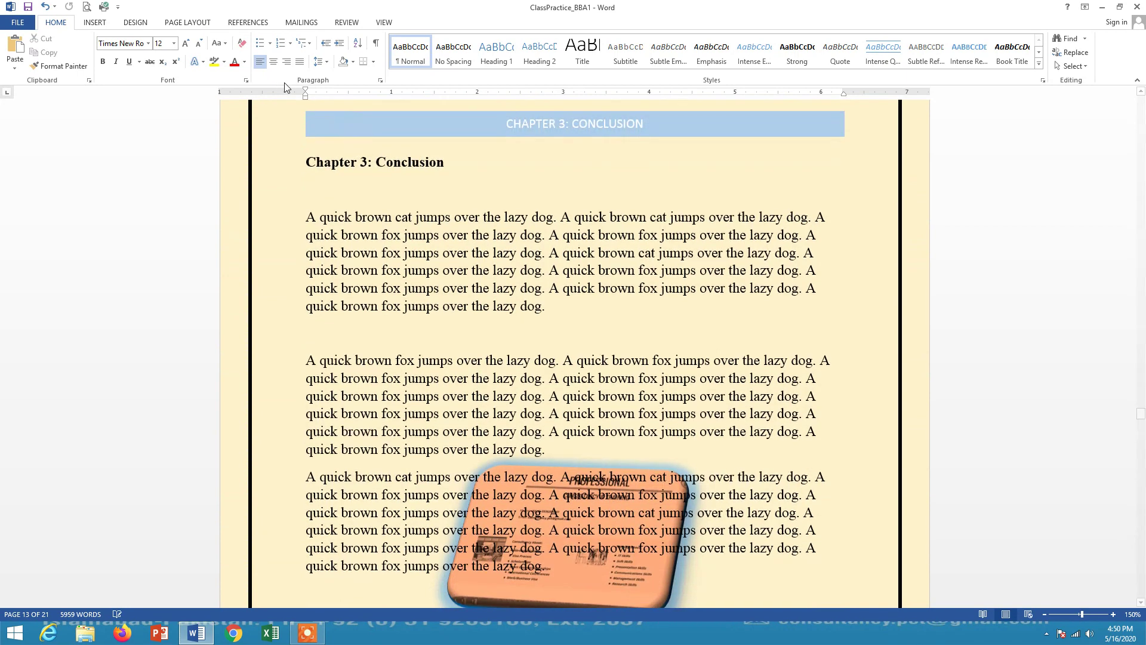
Look over the available page break and section break types without inserting one.
{"action": "left_click", "coordinate": [188, 25]}
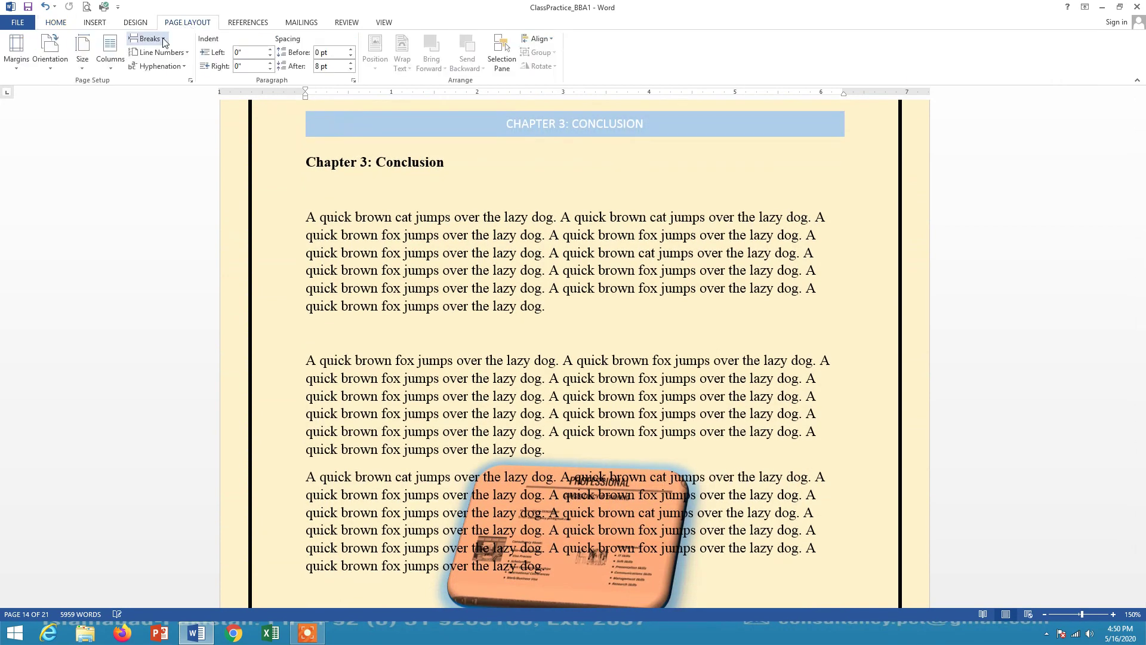
{"action": "left_click", "coordinate": [164, 39]}
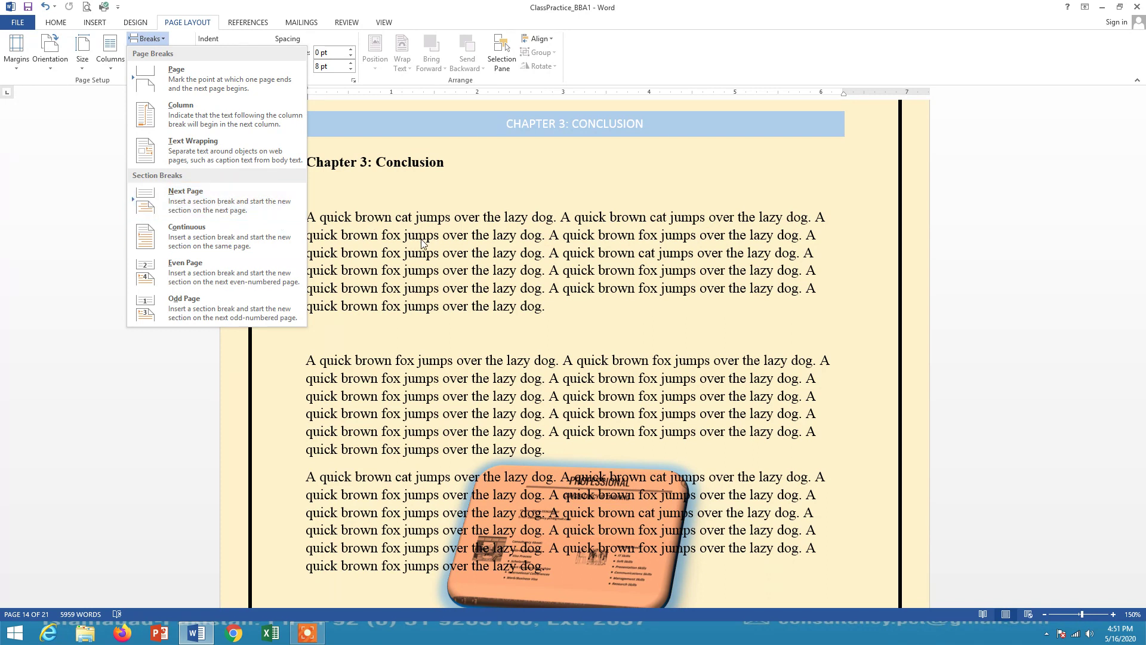
{"action": "left_click", "coordinate": [536, 271]}
Open header and footer editing and unlink the Section 2 first page footer on the Executive Summary page from the previous section.
{"action": "double_click", "coordinate": [531, 127]}
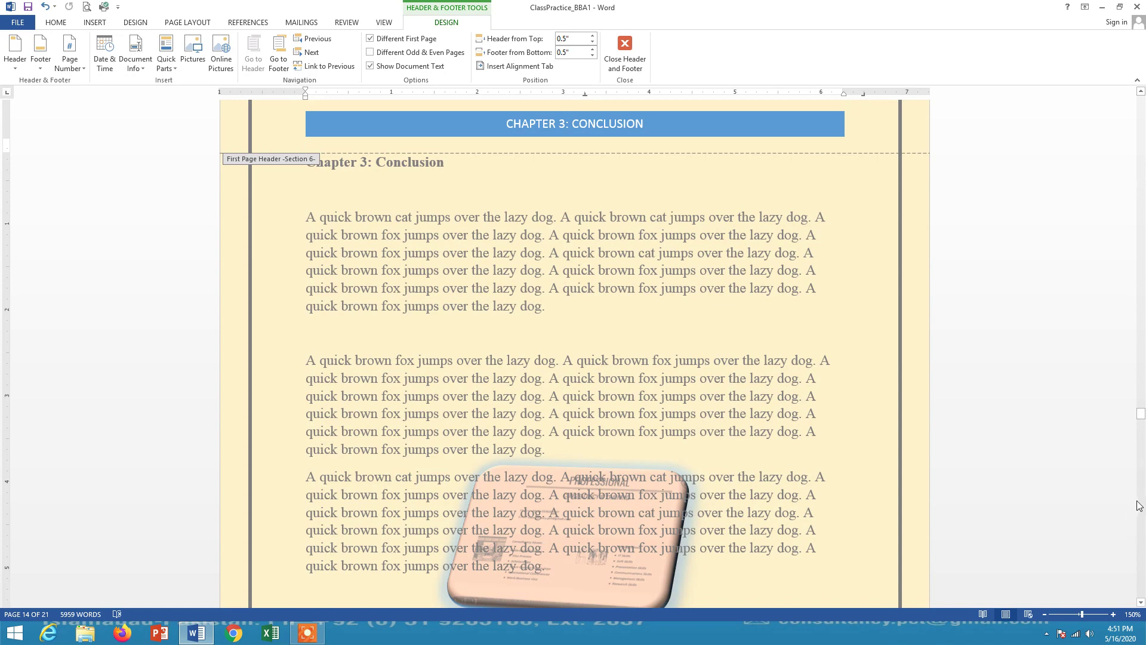
{"action": "left_click_drag", "start_coordinate": [1141, 414], "coordinate": [1140, 101]}
{"action": "scroll", "coordinate": [774, 247], "scroll_direction": "down", "scroll_amount": 8}
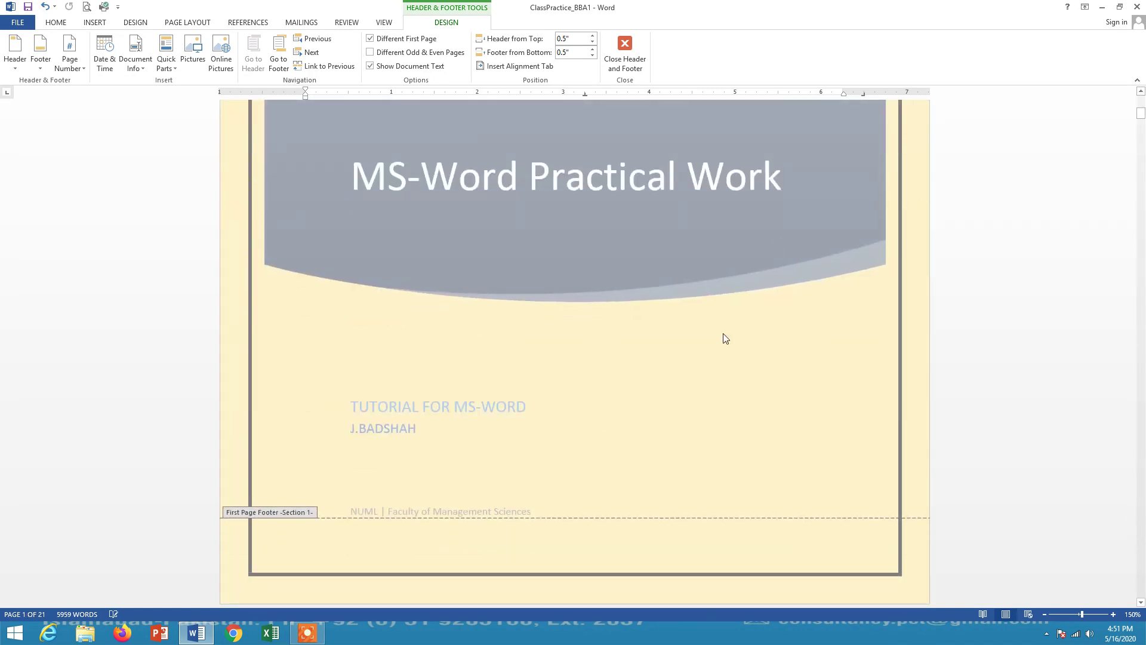
{"action": "scroll", "coordinate": [505, 284], "scroll_direction": "down", "scroll_amount": 10}
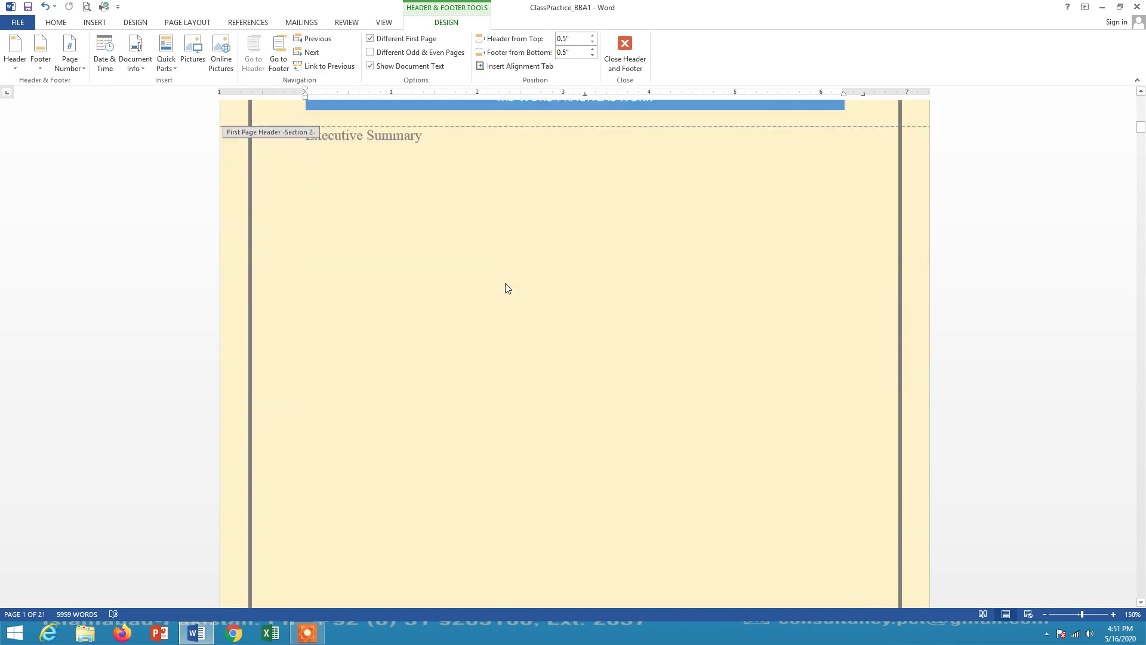
{"action": "scroll", "coordinate": [505, 283], "scroll_direction": "down", "scroll_amount": 1}
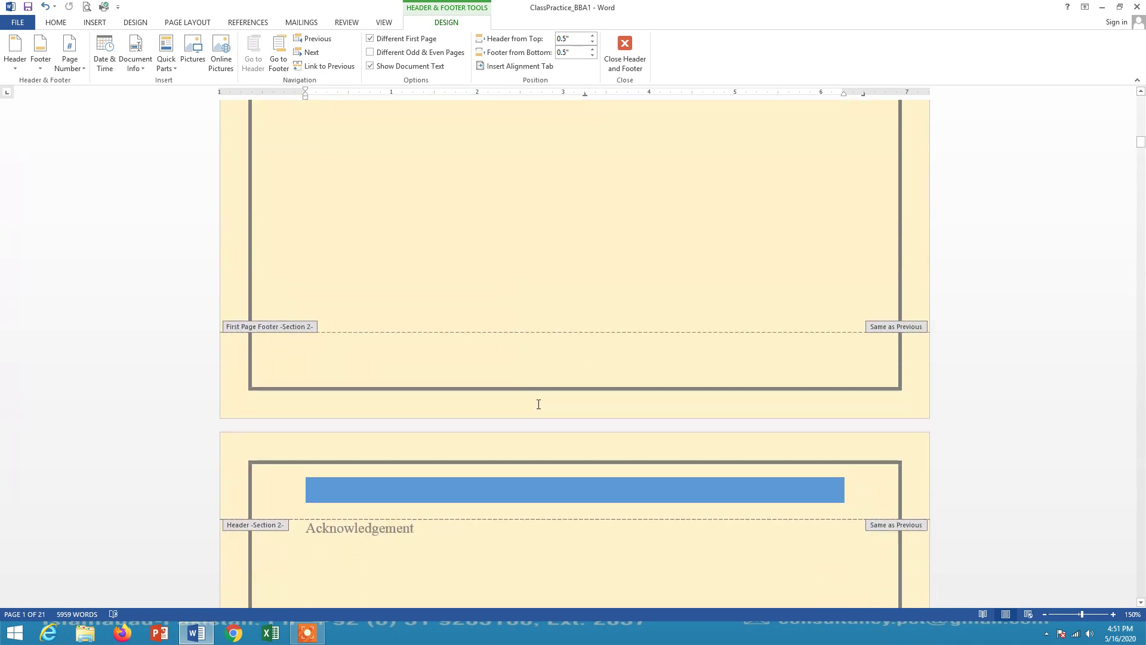
{"action": "left_click", "coordinate": [516, 367]}
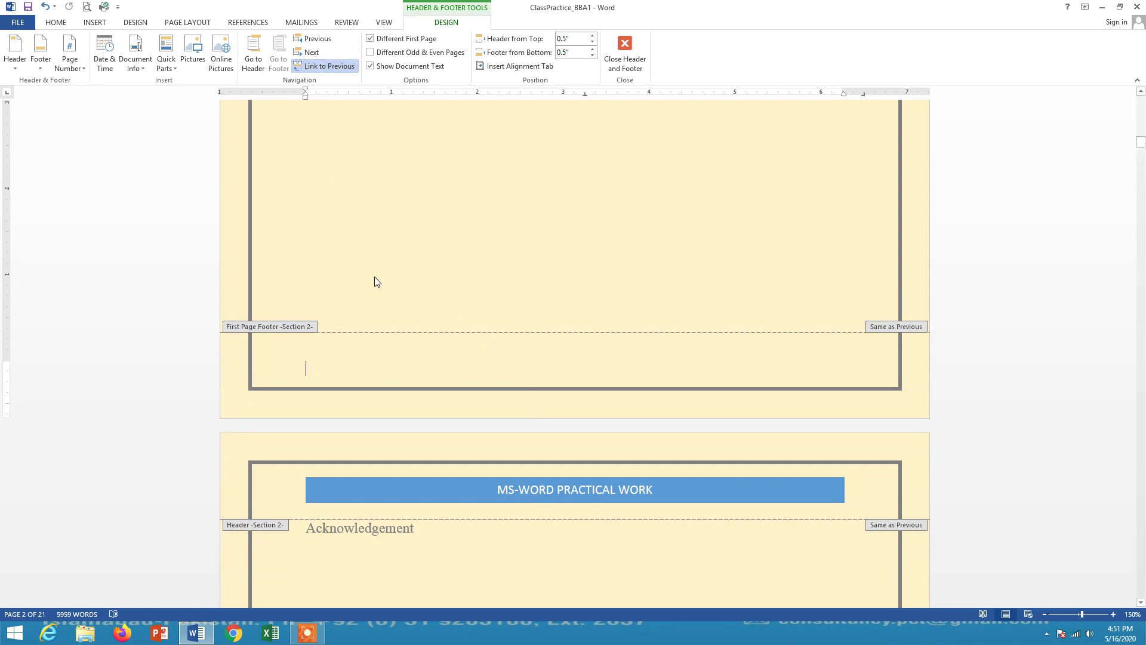
{"action": "left_click", "coordinate": [335, 67]}
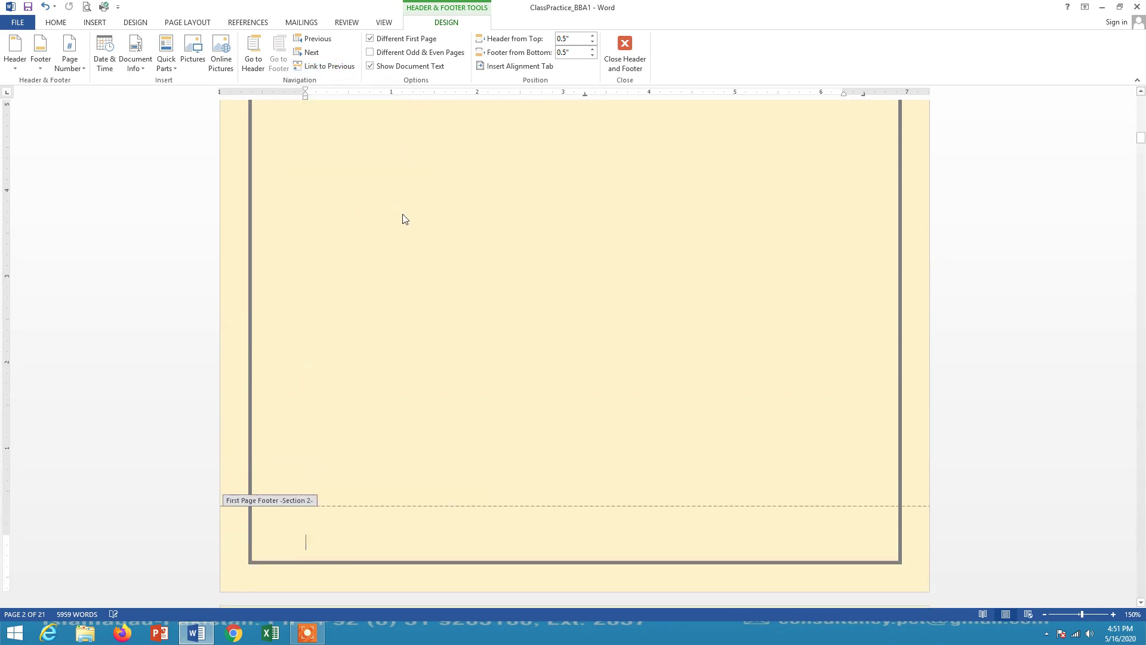
Unlink the Section 3 first page footer on the Table of Contents page from the previous section.
{"action": "scroll", "coordinate": [403, 219], "scroll_direction": "down", "scroll_amount": 15}
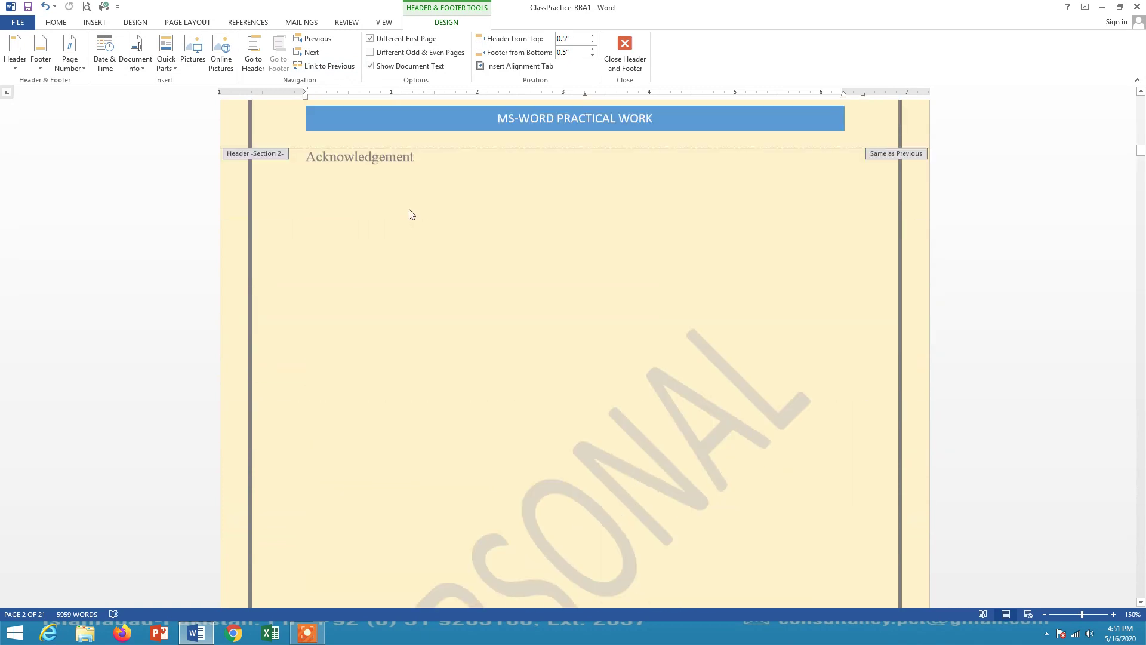
{"action": "scroll", "coordinate": [411, 214], "scroll_direction": "down", "scroll_amount": 8}
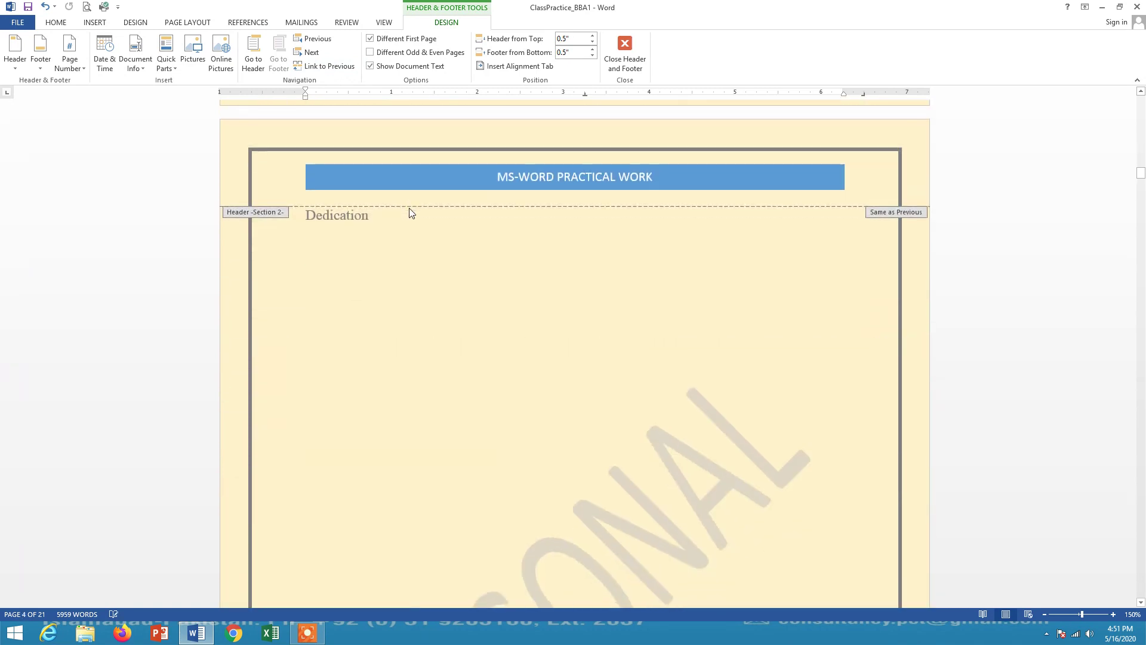
{"action": "scroll", "coordinate": [411, 214], "scroll_direction": "down", "scroll_amount": 9}
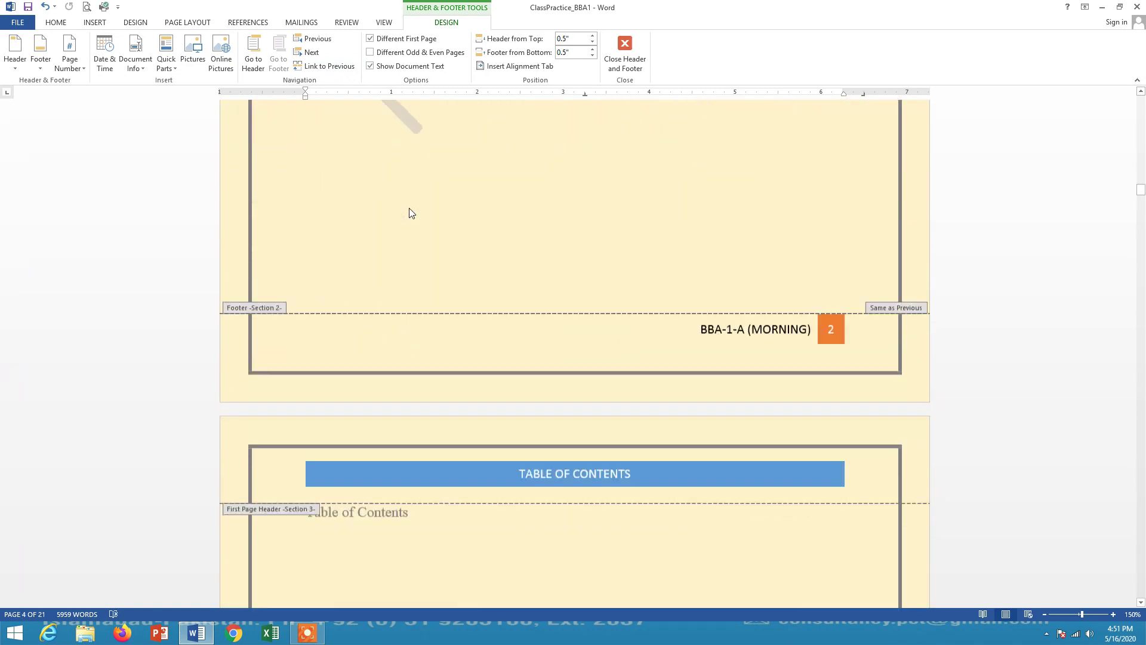
{"action": "scroll", "coordinate": [406, 212], "scroll_direction": "down", "scroll_amount": 2}
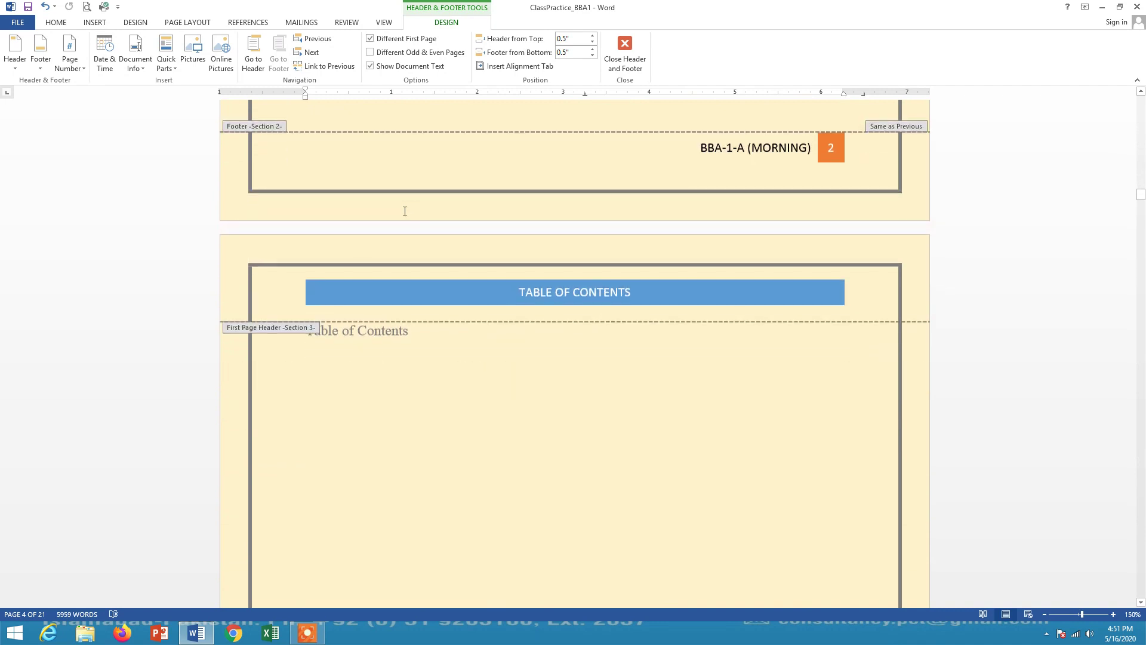
{"action": "scroll", "coordinate": [358, 301], "scroll_direction": "down", "scroll_amount": 14}
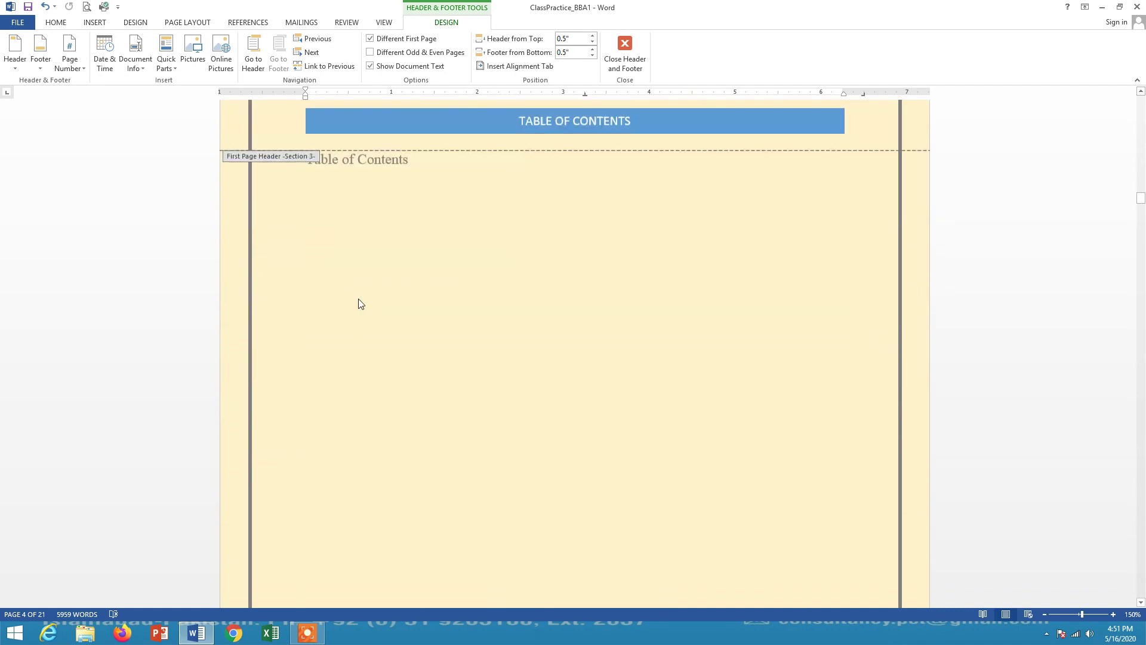
{"action": "left_click", "coordinate": [382, 493]}
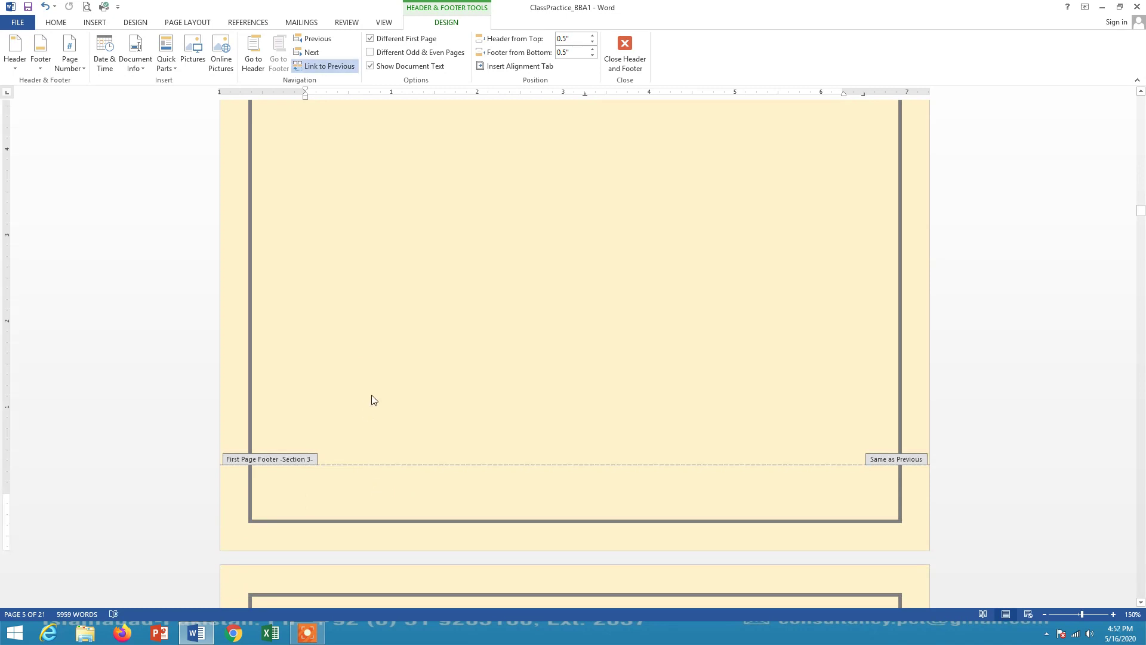
{"action": "left_click", "coordinate": [344, 70]}
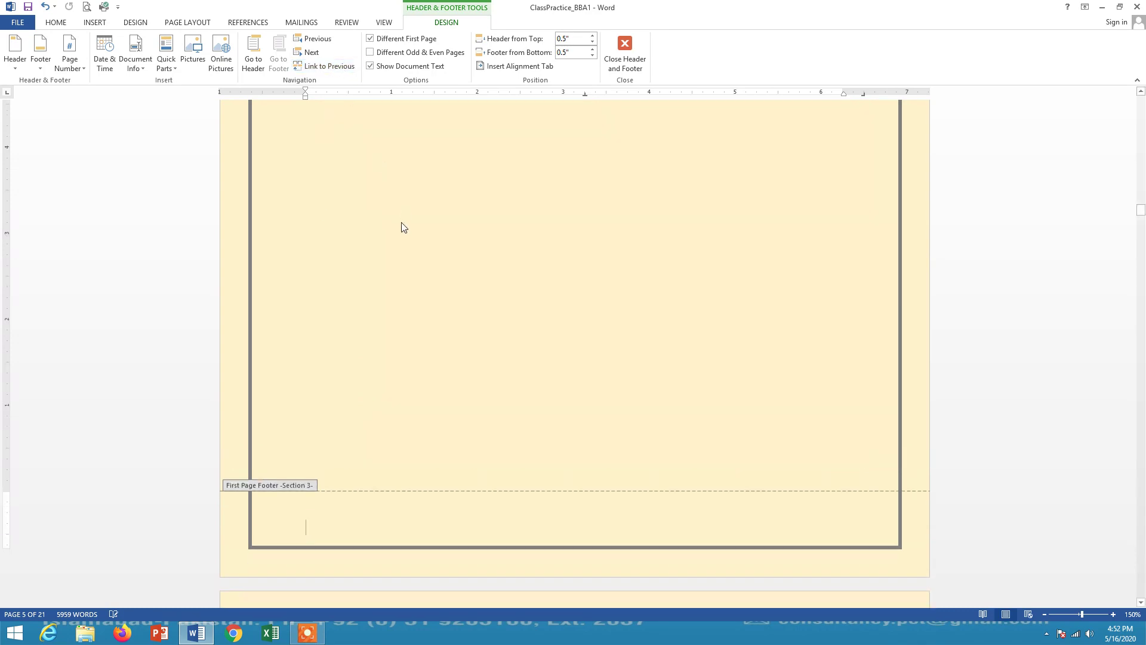
Unlink the Section 4 first page footer on the Chapter 1 opening page from the previous section.
{"action": "scroll", "coordinate": [402, 227], "scroll_direction": "down", "scroll_amount": 15}
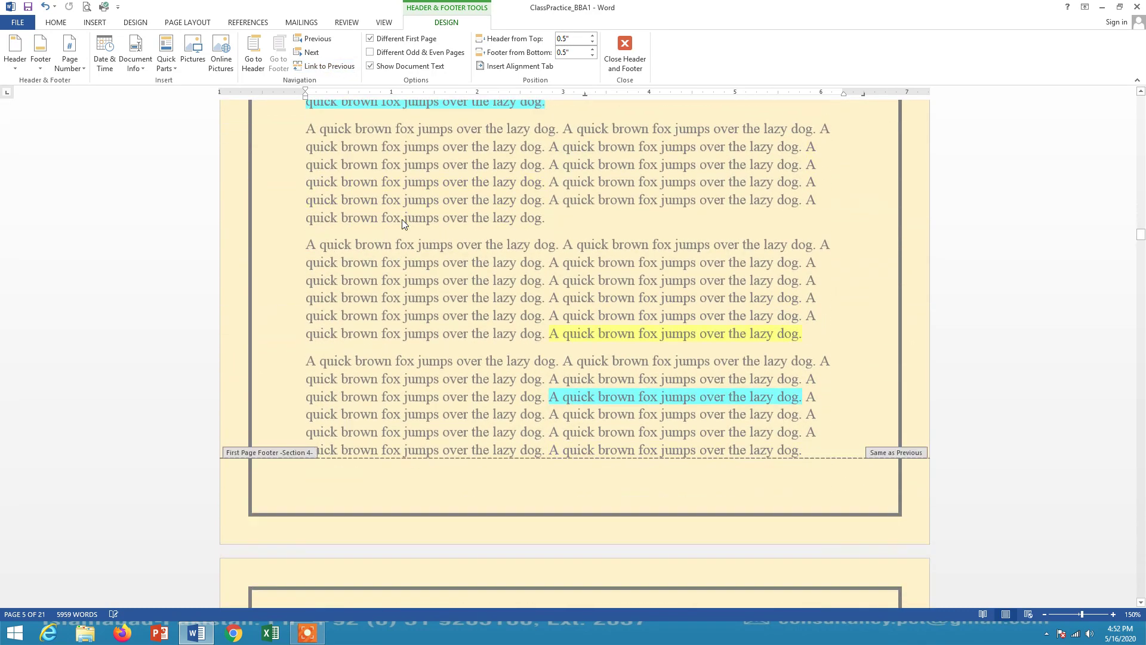
{"action": "scroll", "coordinate": [403, 223], "scroll_direction": "down", "scroll_amount": 4}
{"action": "left_click", "coordinate": [368, 263]}
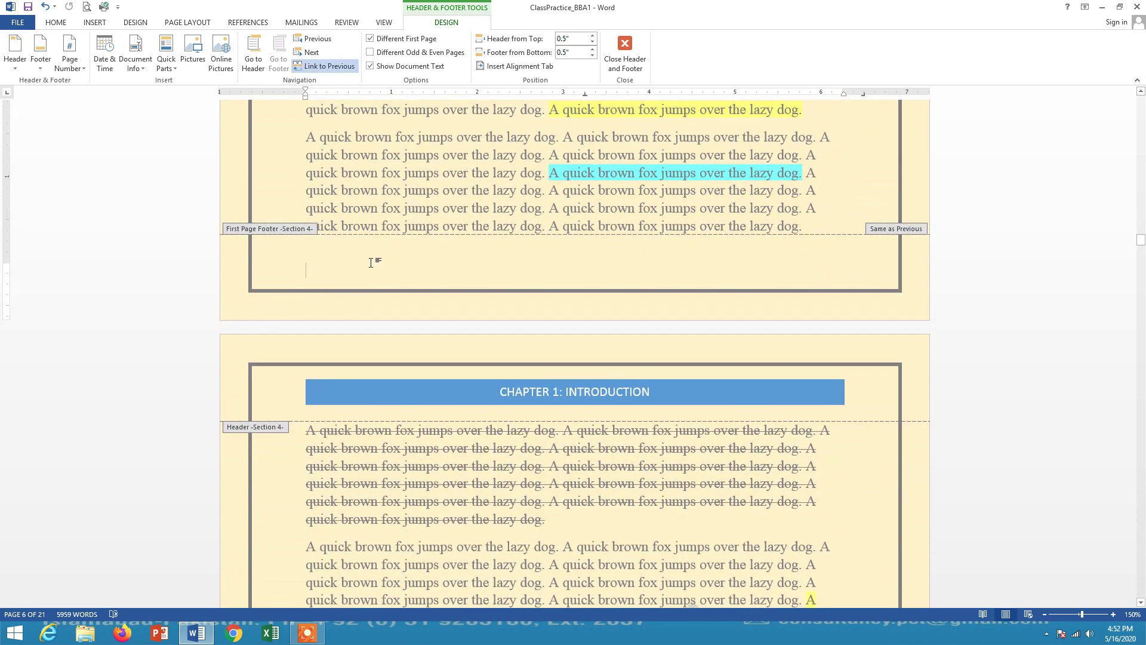
{"action": "left_click", "coordinate": [327, 67]}
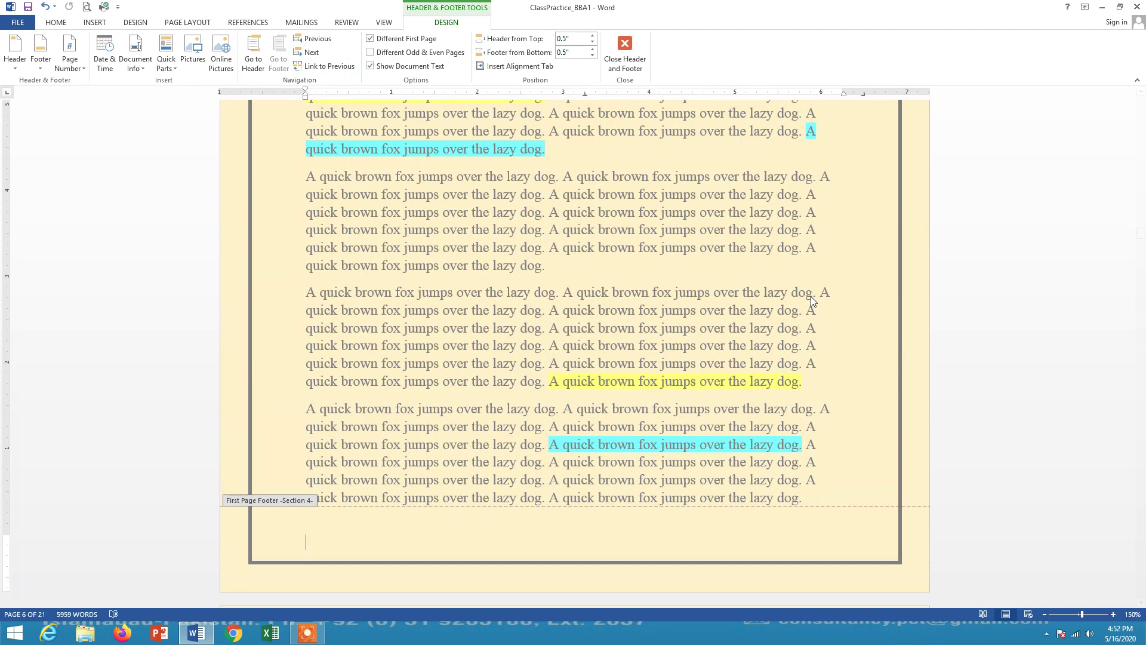
{"action": "scroll", "coordinate": [840, 339], "scroll_direction": "up", "scroll_amount": 5}
{"action": "scroll", "coordinate": [840, 338], "scroll_direction": "up", "scroll_amount": 8}
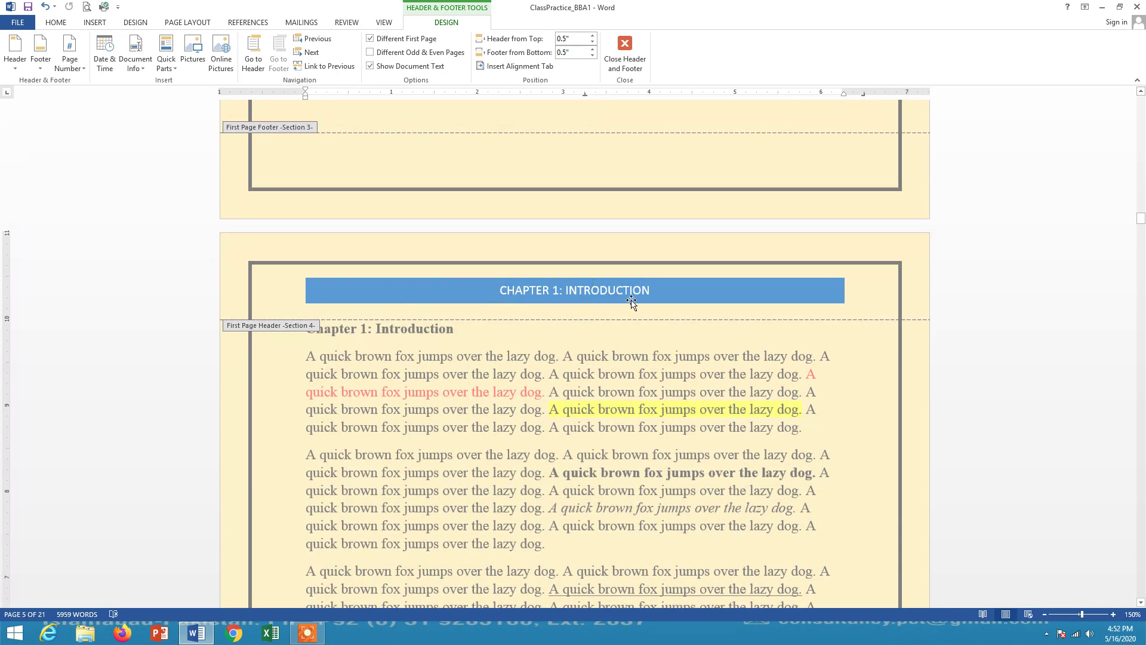
Insert the built-in Banded footer in the Section 2 first page footer on the Executive Summary page.
{"action": "scroll", "coordinate": [777, 332], "scroll_direction": "down", "scroll_amount": 15}
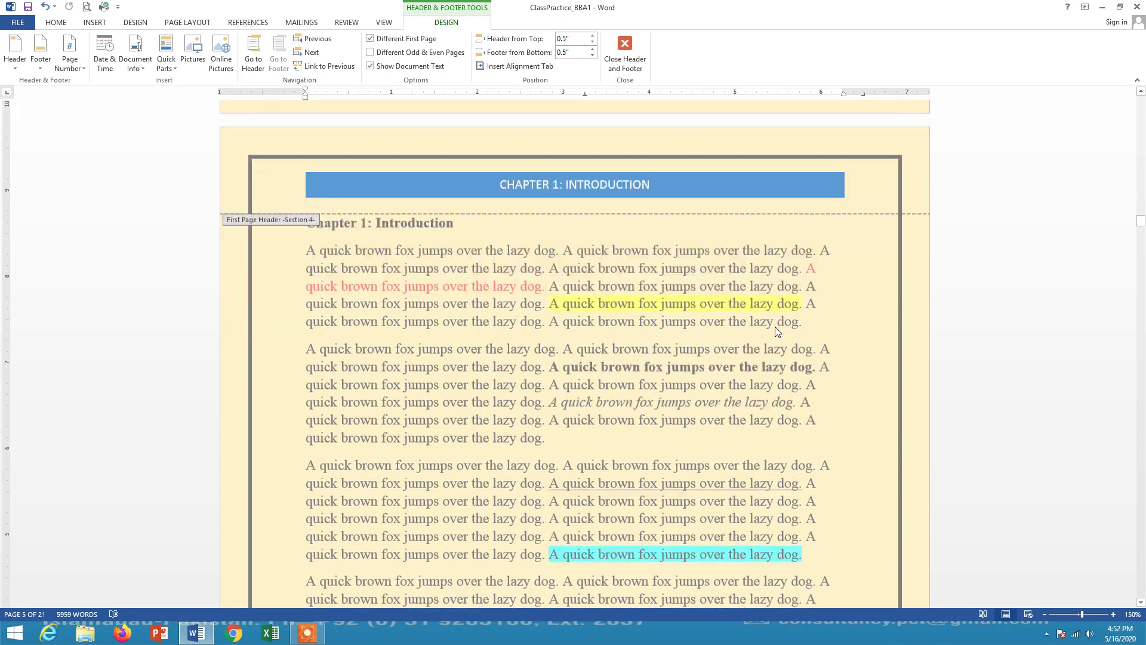
{"action": "scroll", "coordinate": [775, 326], "scroll_direction": "up", "scroll_amount": 15}
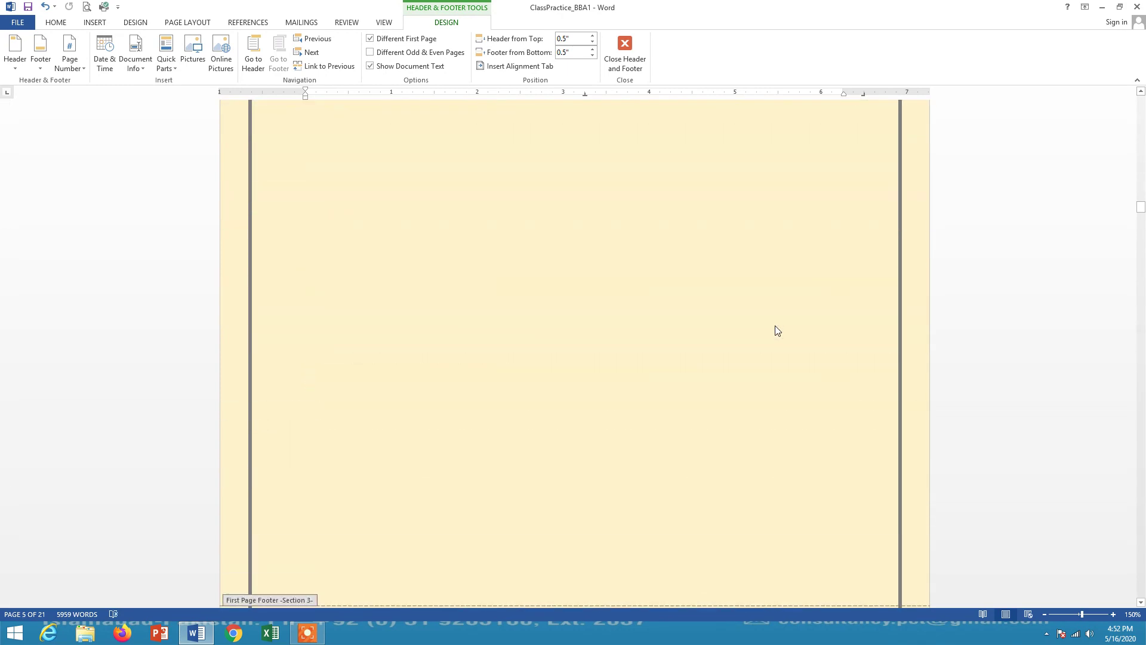
{"action": "scroll", "coordinate": [775, 325], "scroll_direction": "up", "scroll_amount": 20}
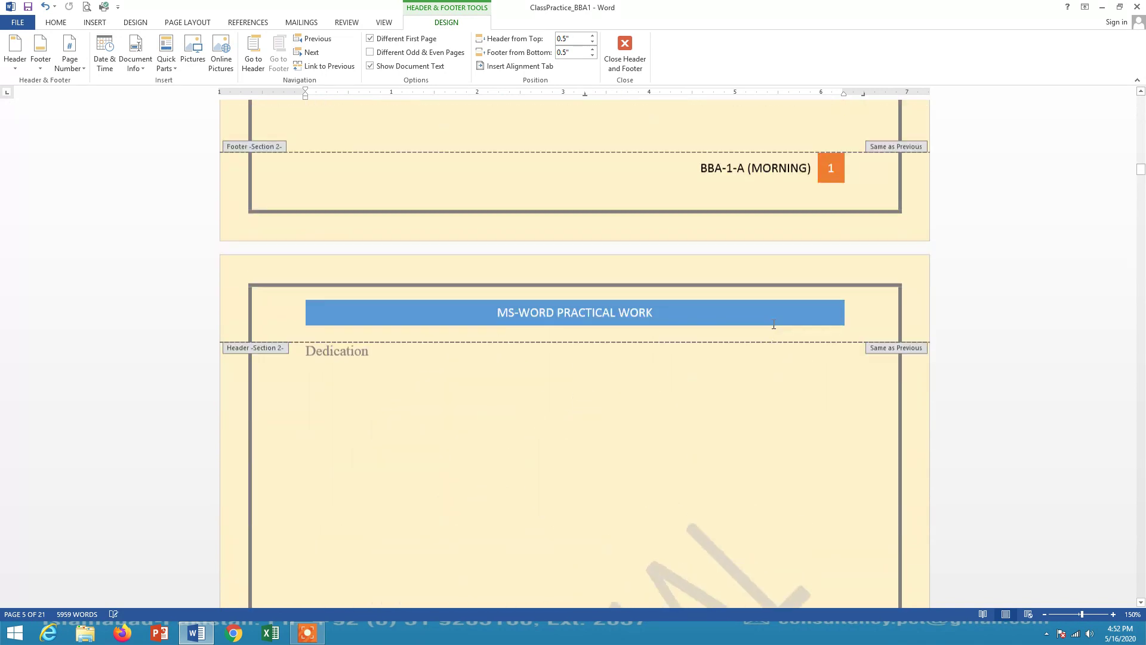
{"action": "scroll", "coordinate": [772, 324], "scroll_direction": "down", "scroll_amount": 20}
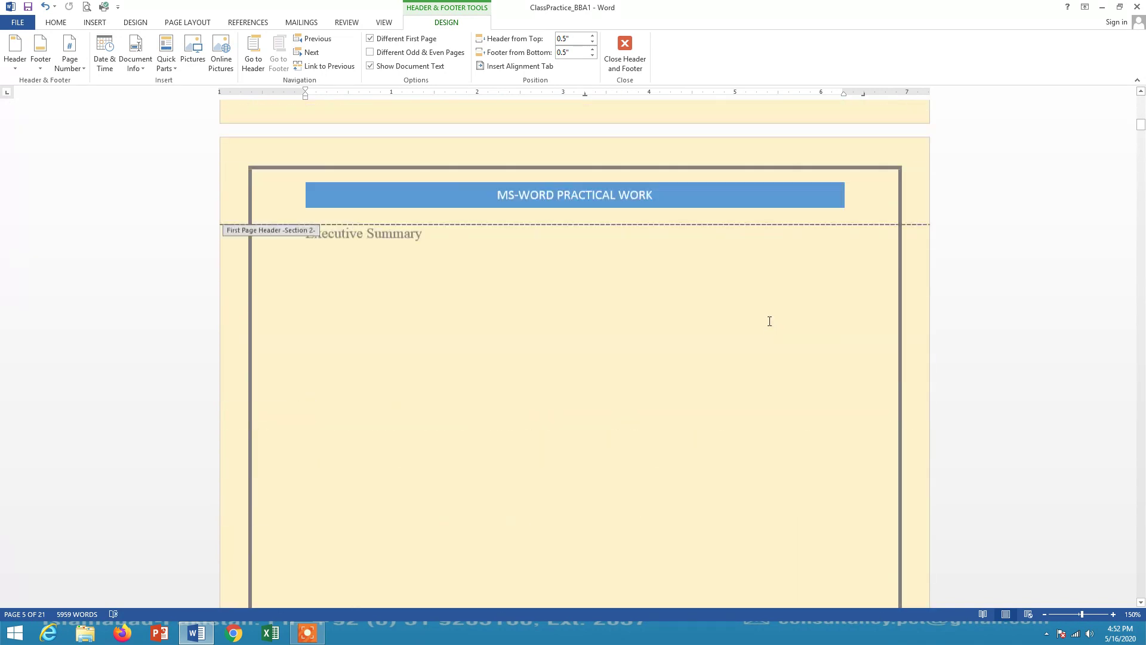
{"action": "scroll", "coordinate": [770, 321], "scroll_direction": "up", "scroll_amount": 12}
{"action": "scroll", "coordinate": [769, 321], "scroll_direction": "down", "scroll_amount": 9}
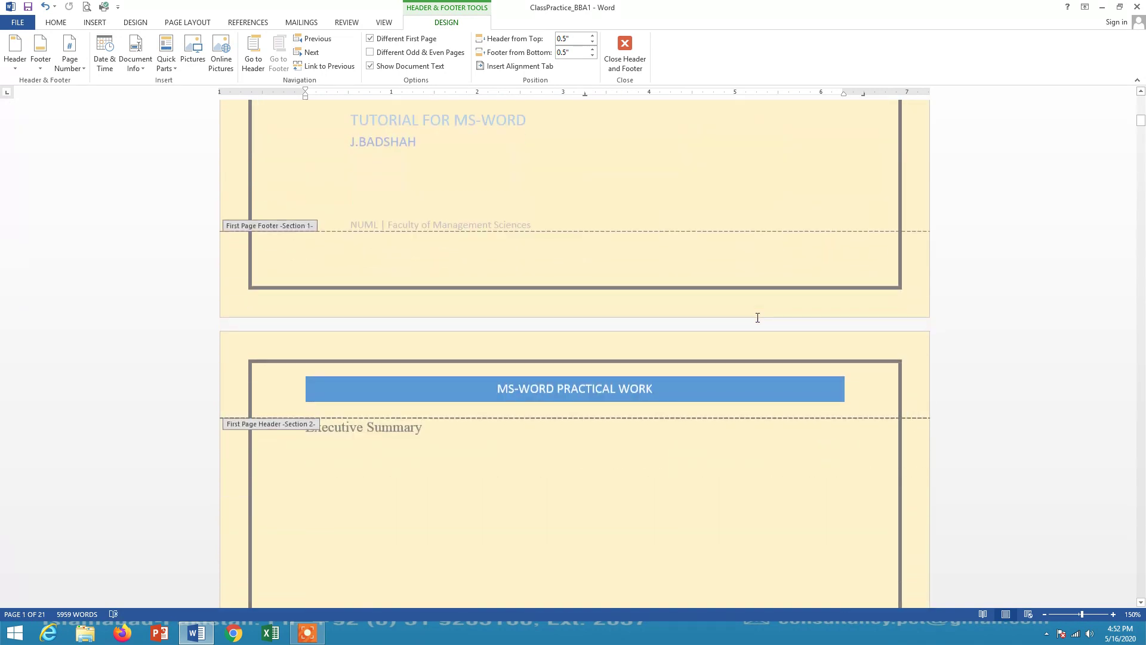
{"action": "scroll", "coordinate": [571, 292], "scroll_direction": "down", "scroll_amount": 12}
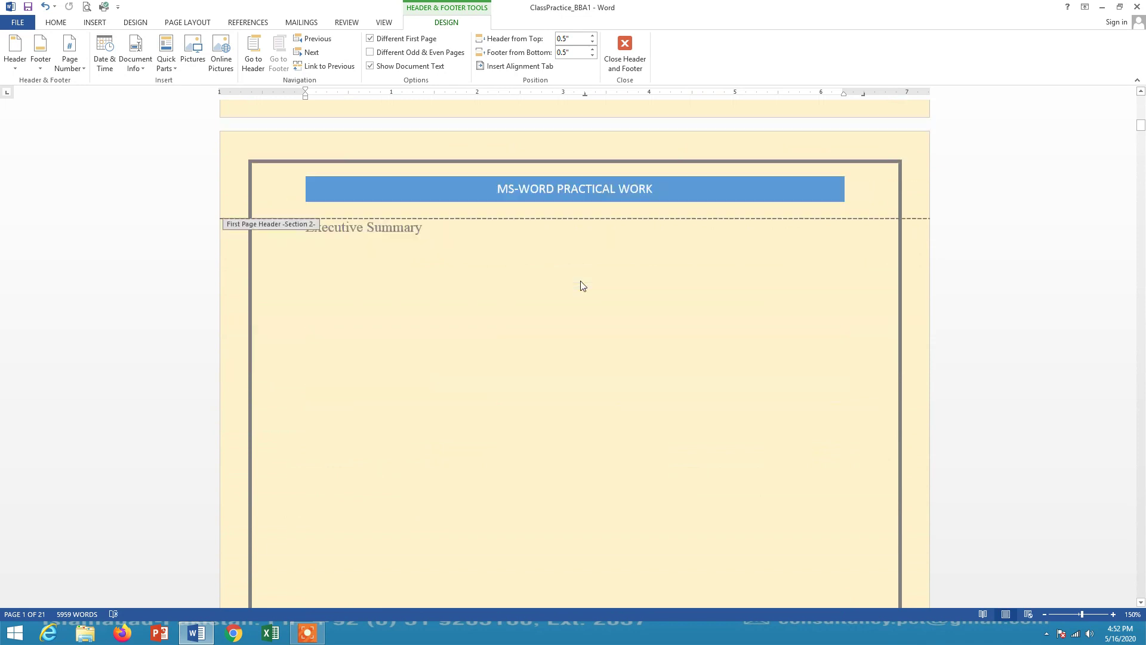
{"action": "left_click", "coordinate": [541, 375]}
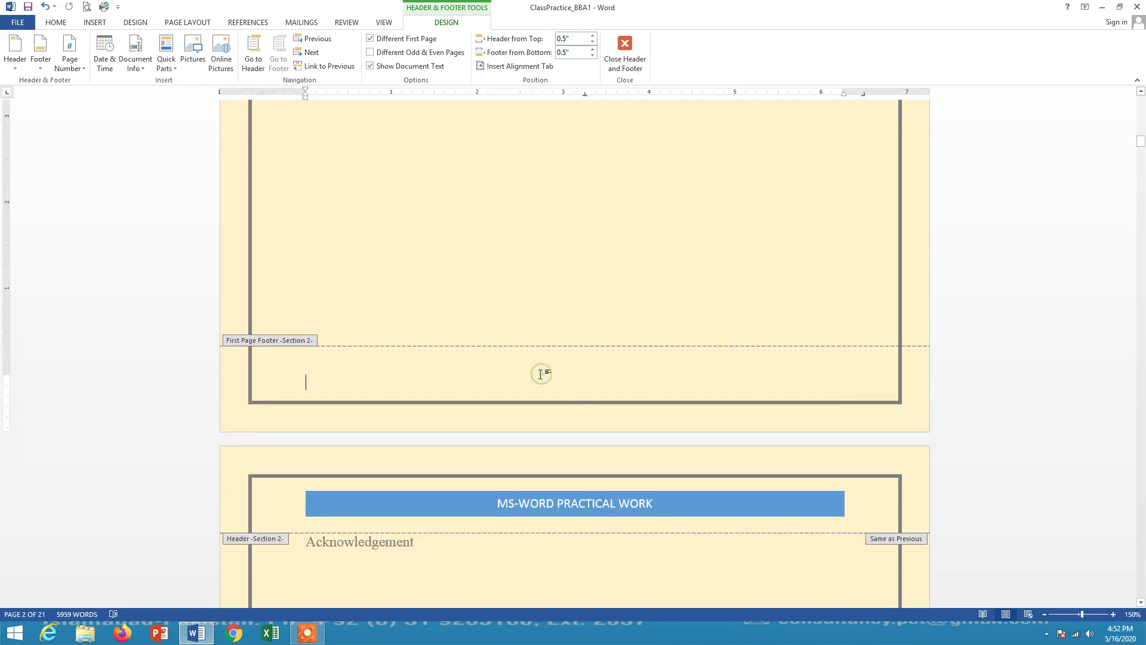
{"action": "left_click", "coordinate": [41, 60]}
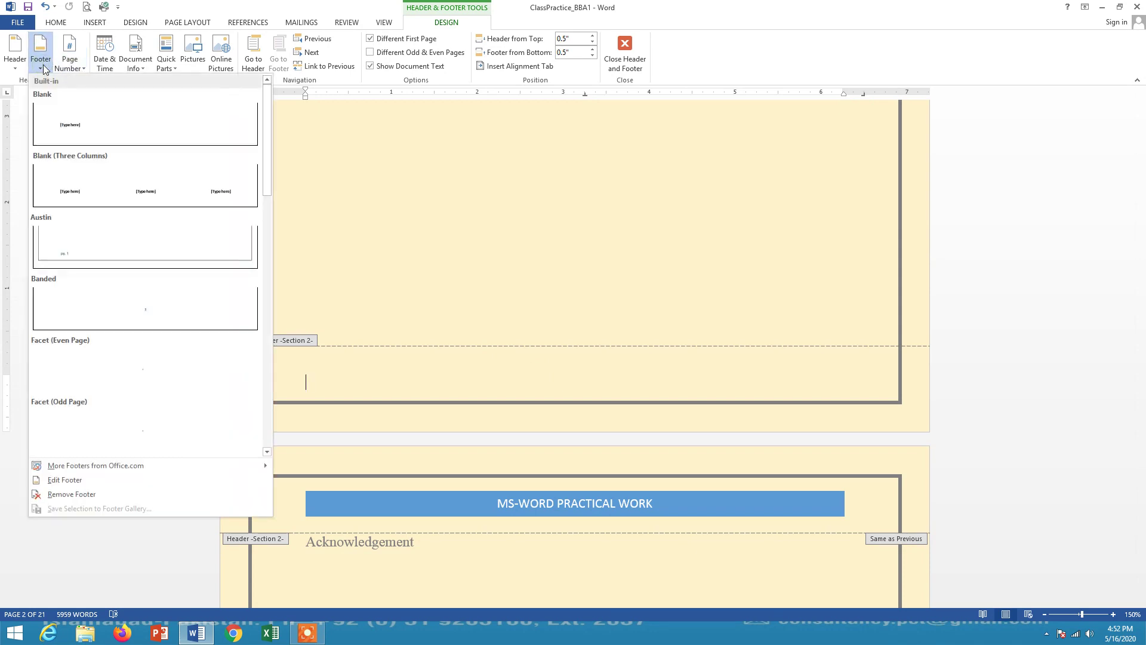
{"action": "left_click", "coordinate": [146, 316]}
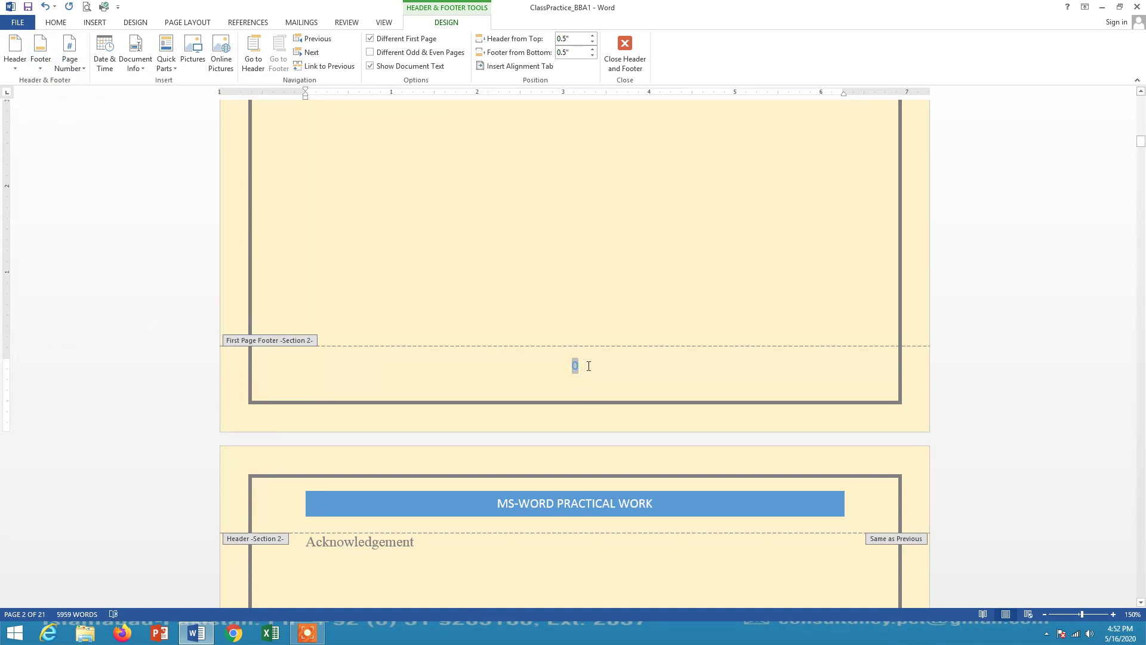
Format the Section 2 page numbers as i, ii, iii and start the numbering at i.
{"action": "left_click", "coordinate": [75, 60]}
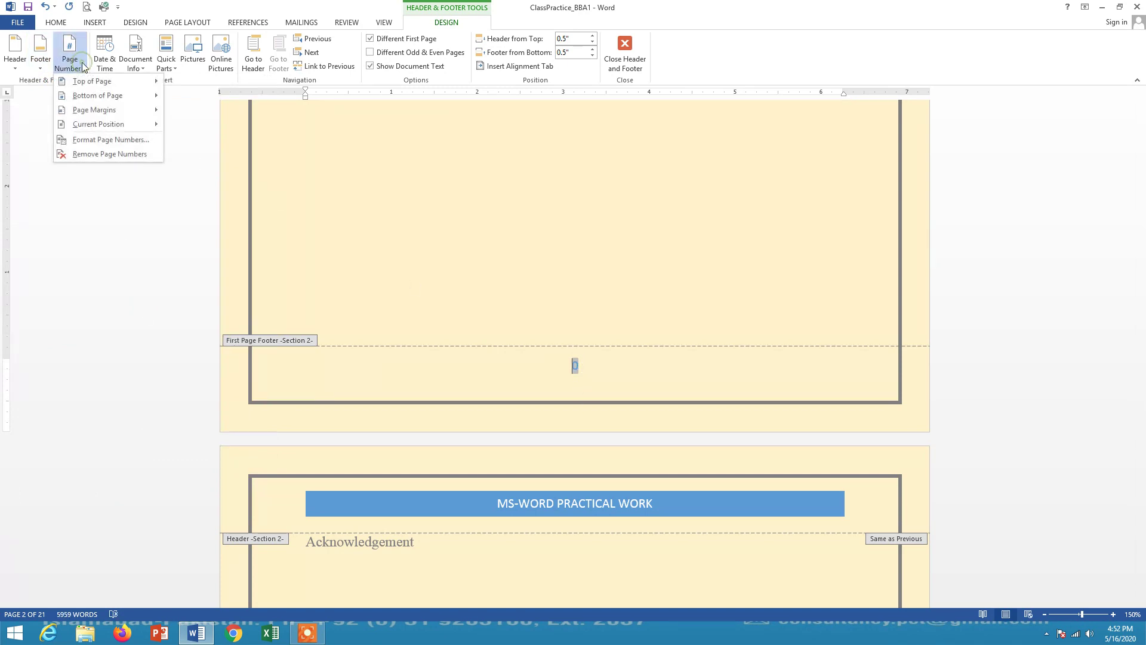
{"action": "left_click", "coordinate": [105, 141]}
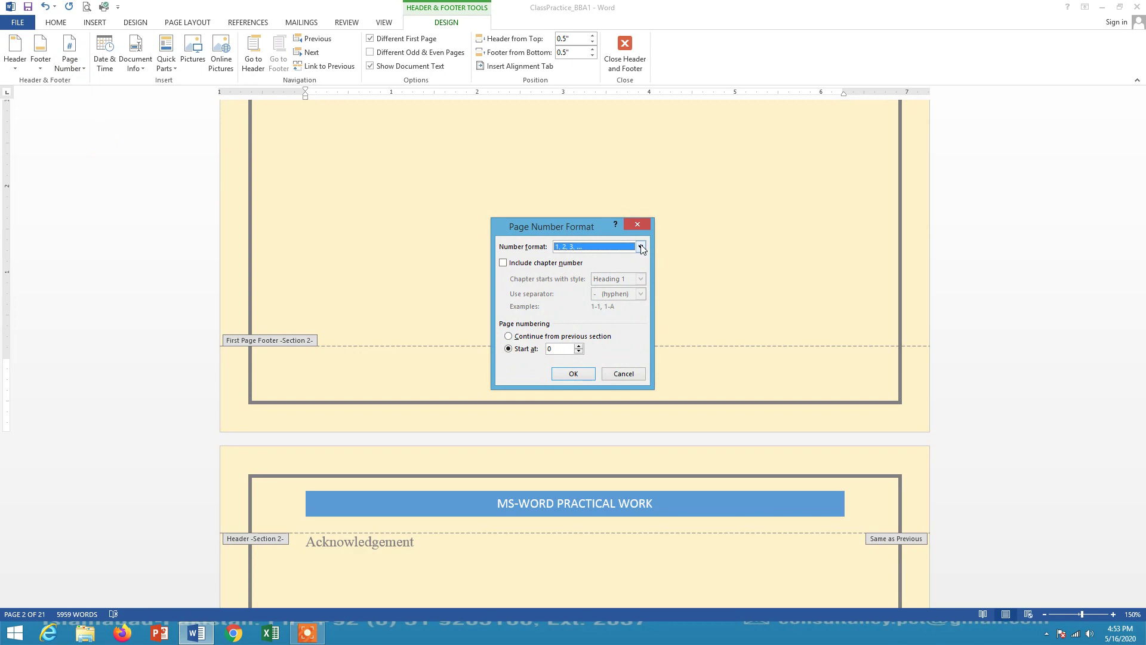
{"action": "left_click", "coordinate": [641, 246]}
{"action": "left_click", "coordinate": [591, 292]}
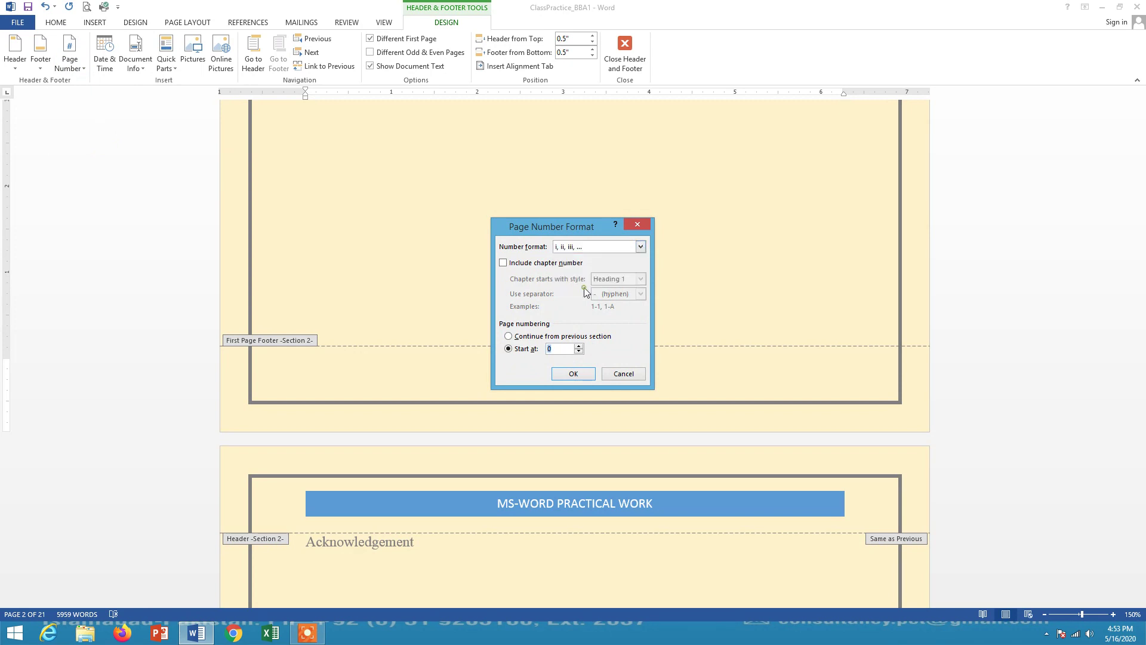
{"action": "left_click", "coordinate": [573, 373]}
{"action": "left_click", "coordinate": [576, 350]}
{"action": "left_click", "coordinate": [572, 375]}
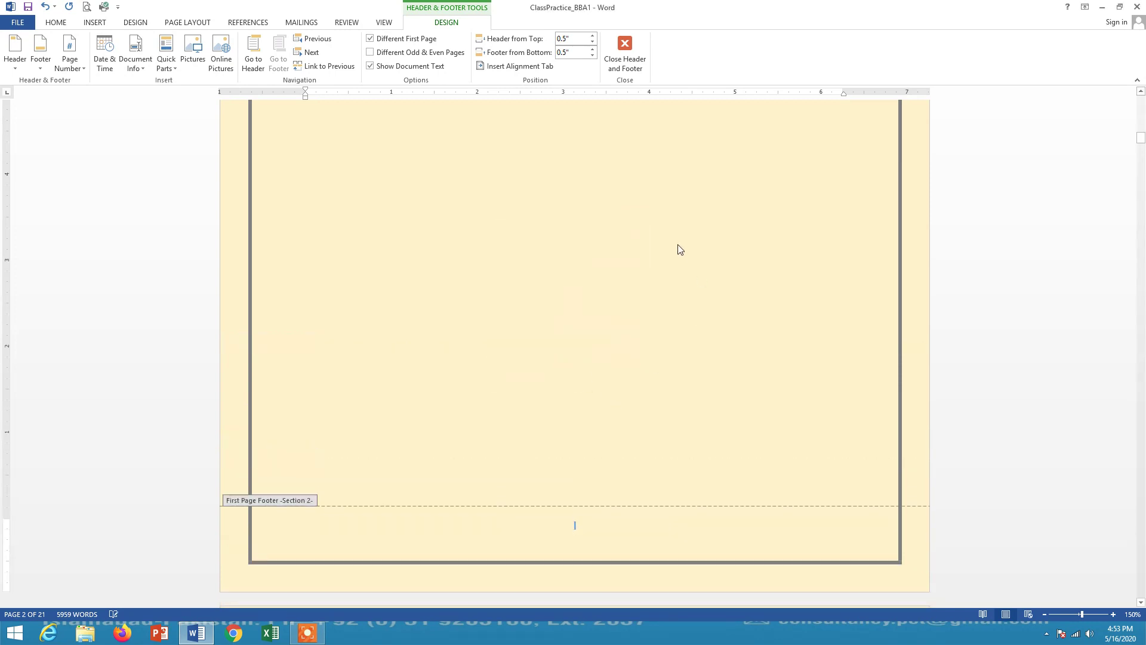
Close header and footer editing and check the cover page and the Executive Summary page's footer.
{"action": "left_click", "coordinate": [626, 58]}
{"action": "scroll", "coordinate": [691, 159], "scroll_direction": "up", "scroll_amount": 8}
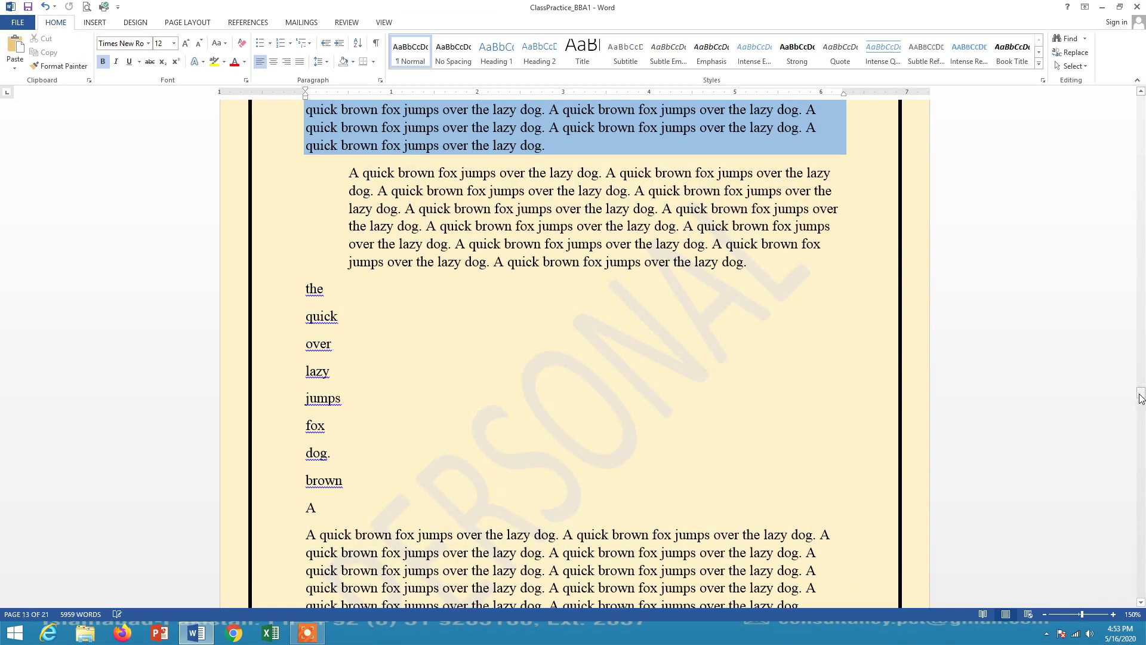
{"action": "left_click_drag", "start_coordinate": [1140, 394], "coordinate": [1143, 104]}
{"action": "scroll", "coordinate": [824, 206], "scroll_direction": "down", "scroll_amount": 4}
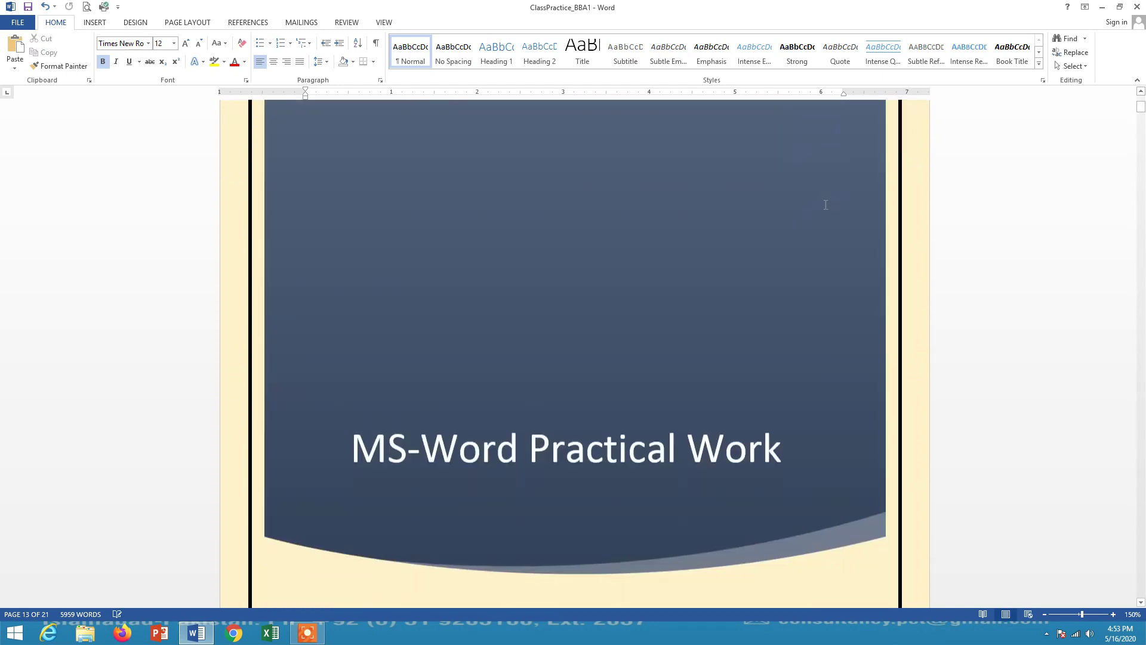
{"action": "scroll", "coordinate": [825, 206], "scroll_direction": "down", "scroll_amount": 4}
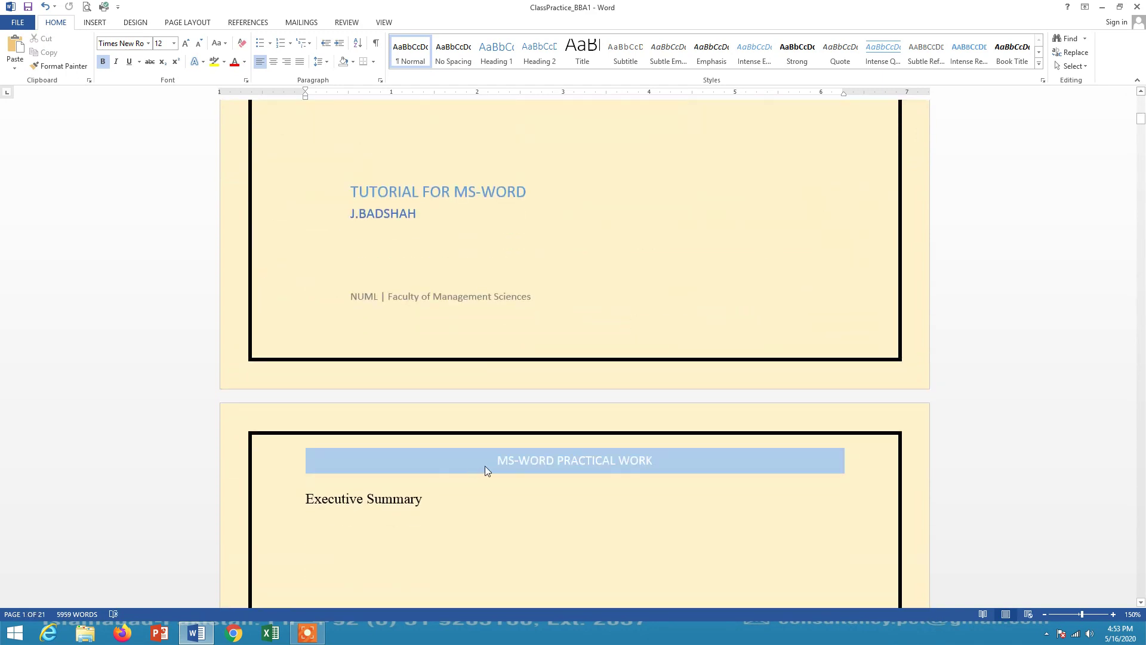
{"action": "scroll", "coordinate": [522, 467], "scroll_direction": "down", "scroll_amount": 12}
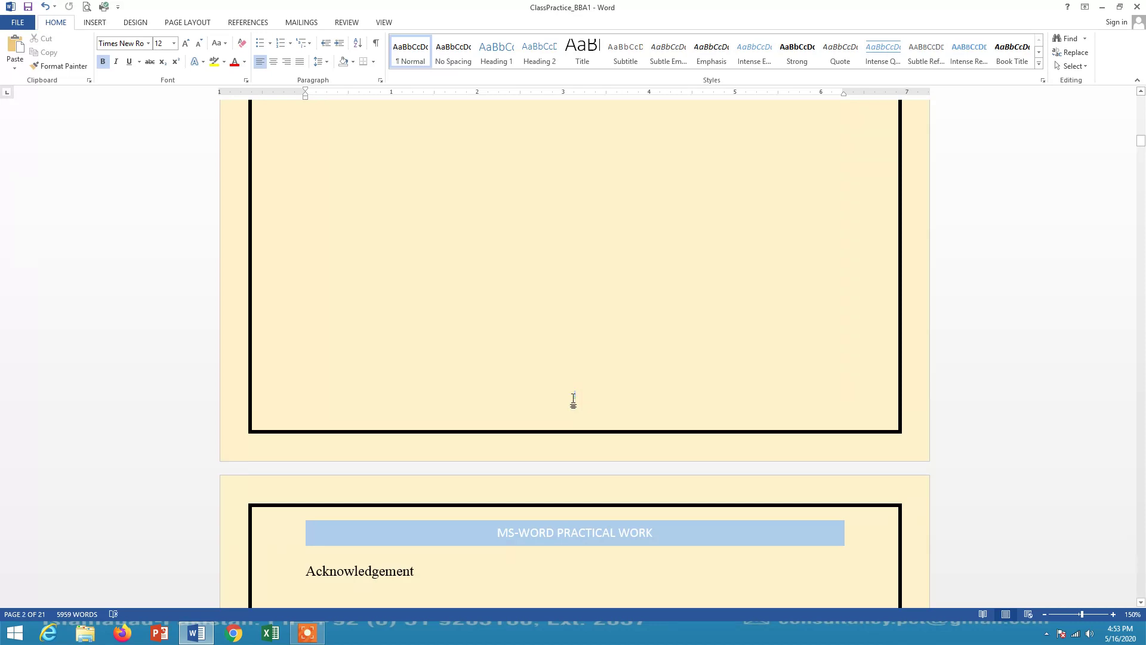
Undo the last change and recheck the page number at the end of the Executive Summary page.
{"action": "key", "text": "ctrl+z"}
{"action": "scroll", "coordinate": [556, 347], "scroll_direction": "up", "scroll_amount": 3}
{"action": "scroll", "coordinate": [557, 348], "scroll_direction": "up", "scroll_amount": 2}
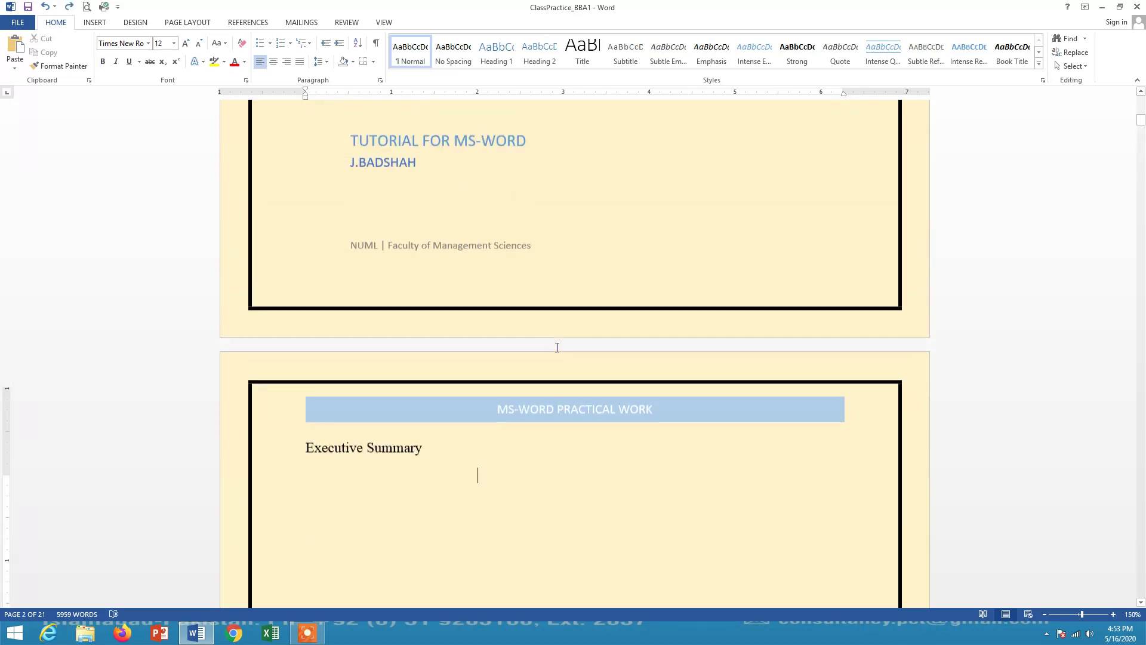
{"action": "scroll", "coordinate": [555, 350], "scroll_direction": "down", "scroll_amount": 10}
{"action": "scroll", "coordinate": [556, 350], "scroll_direction": "down", "scroll_amount": 3}
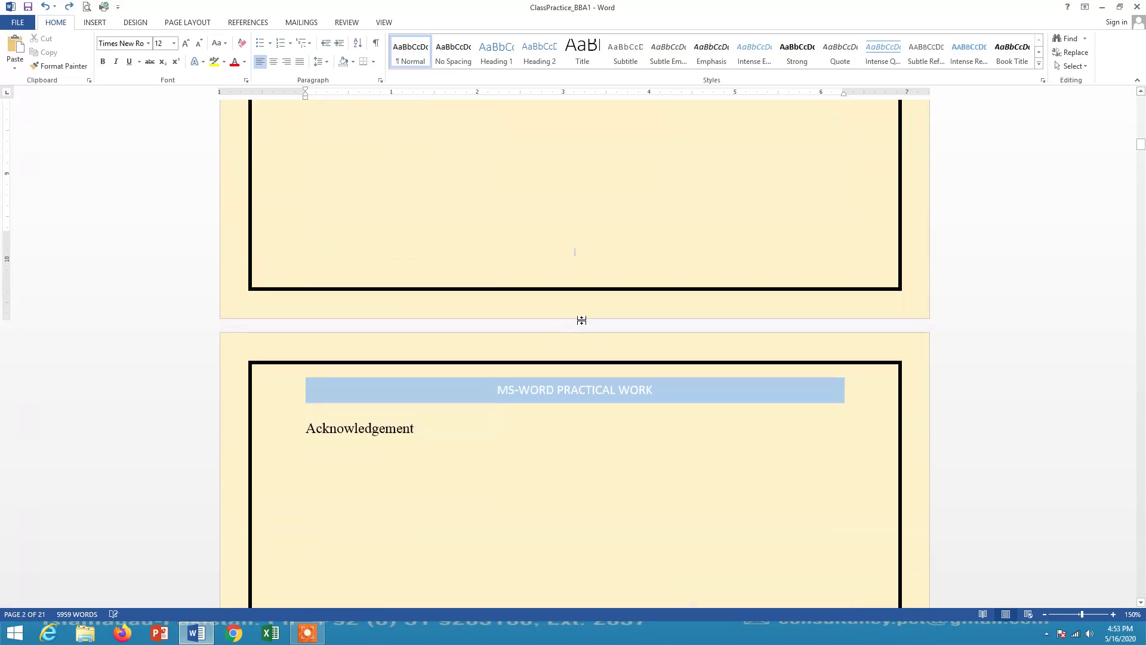
Reopen the Section 2 first page footer and reapply the i, ii, iii page number format.
{"action": "double_click", "coordinate": [575, 250]}
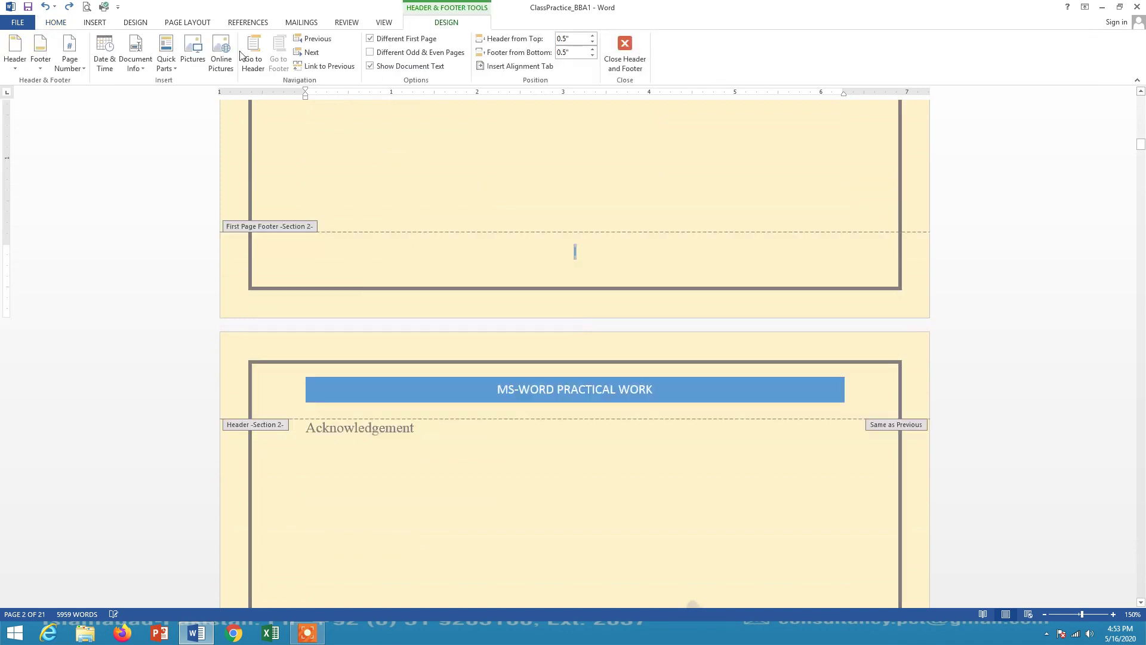
{"action": "left_click", "coordinate": [70, 57]}
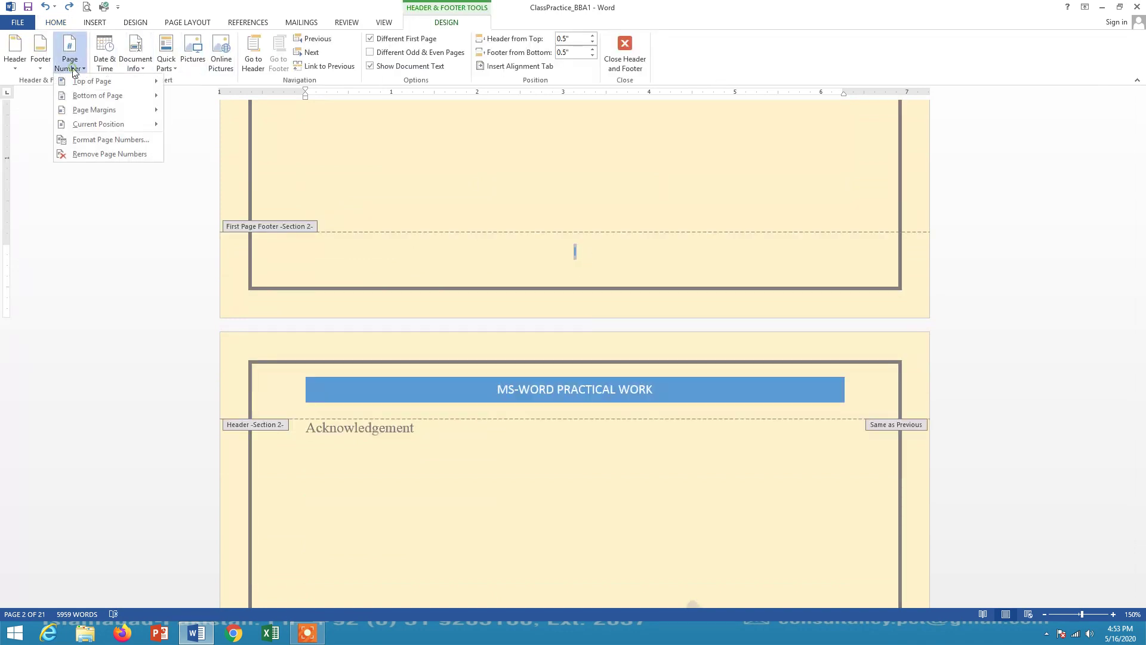
{"action": "left_click", "coordinate": [109, 140]}
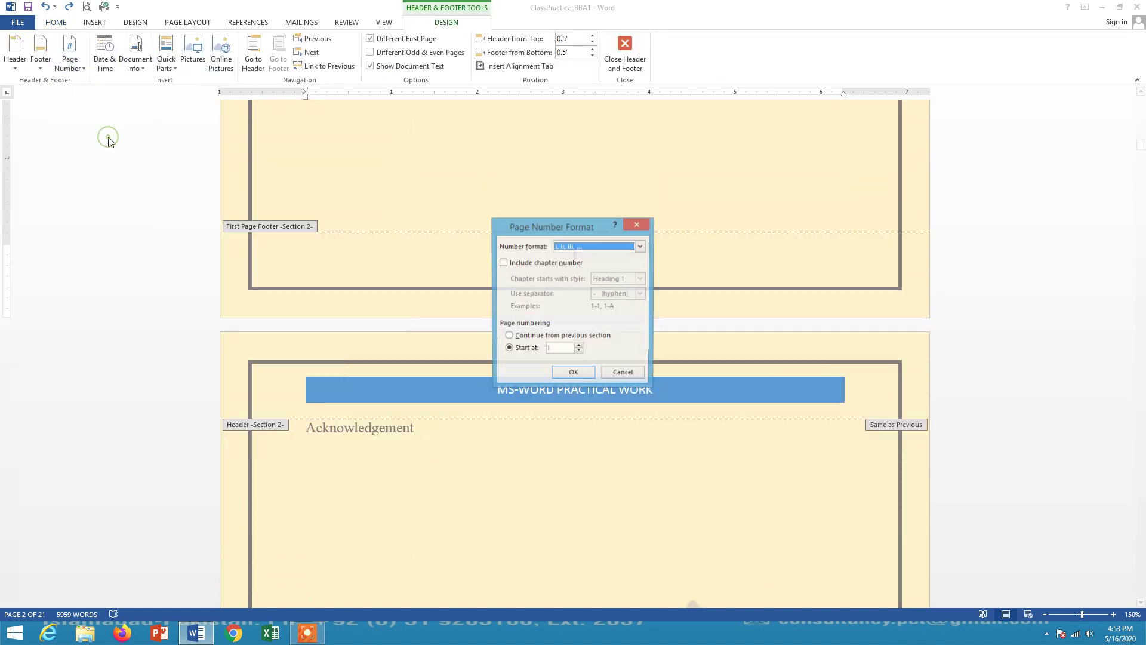
{"action": "left_click", "coordinate": [642, 246]}
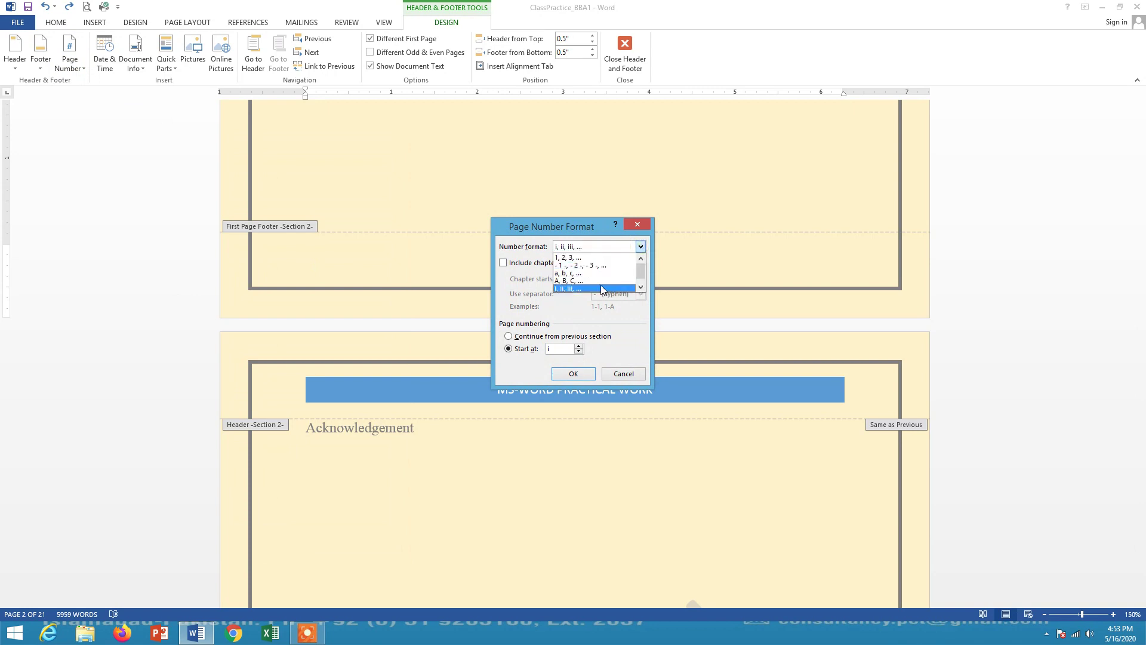
{"action": "left_click", "coordinate": [573, 289]}
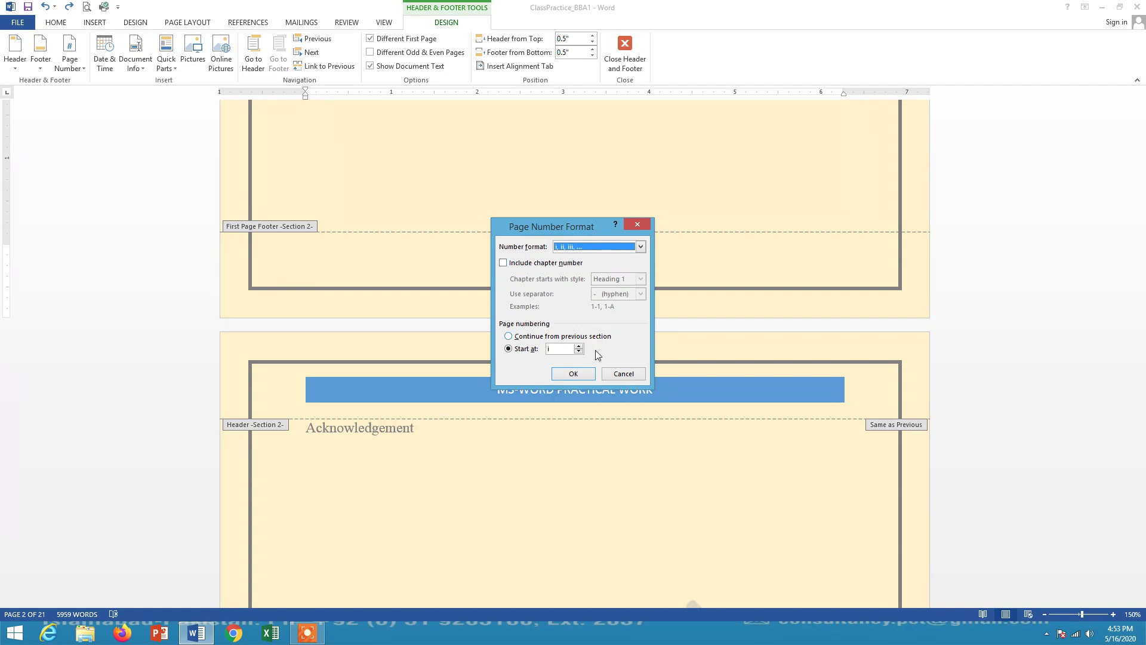
{"action": "left_click", "coordinate": [573, 373]}
{"action": "scroll", "coordinate": [577, 363], "scroll_direction": "down", "scroll_amount": 6}
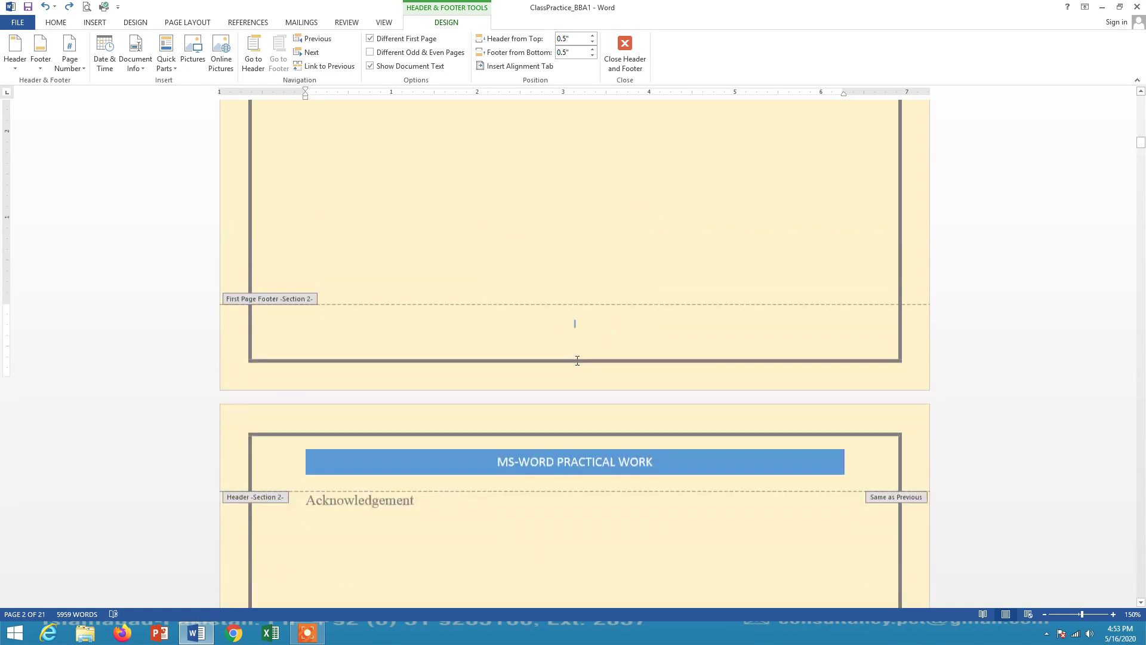
Close header and footer editing and review the page numbers on the Executive Summary and Acknowledgement pages.
{"action": "left_click", "coordinate": [635, 63]}
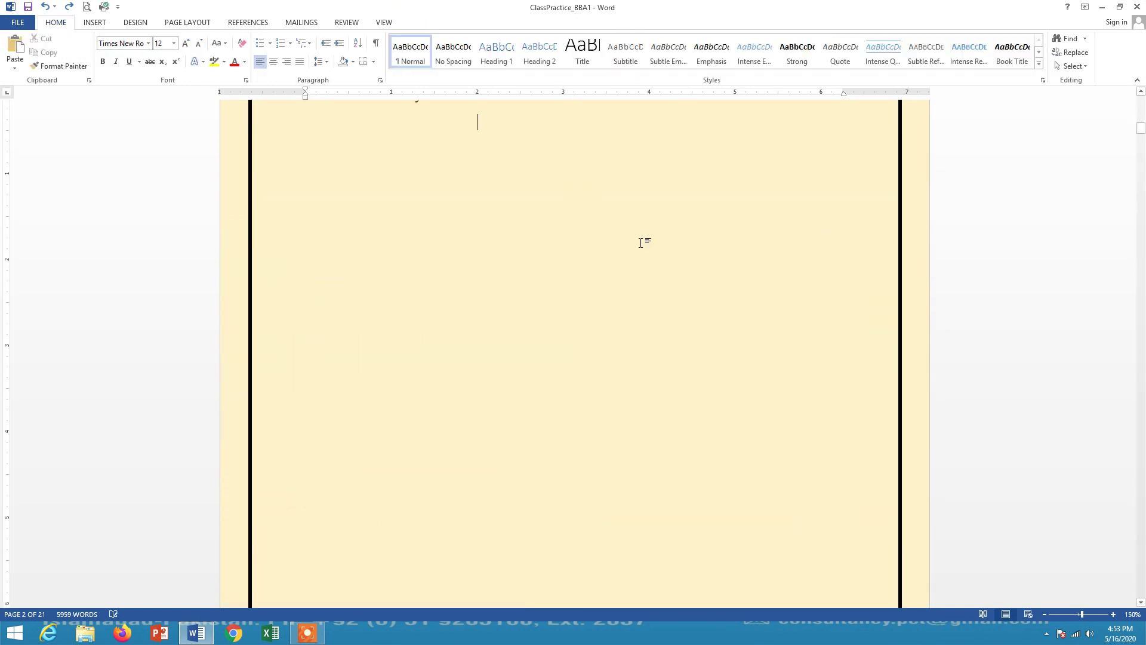
{"action": "scroll", "coordinate": [640, 243], "scroll_direction": "up", "scroll_amount": 3}
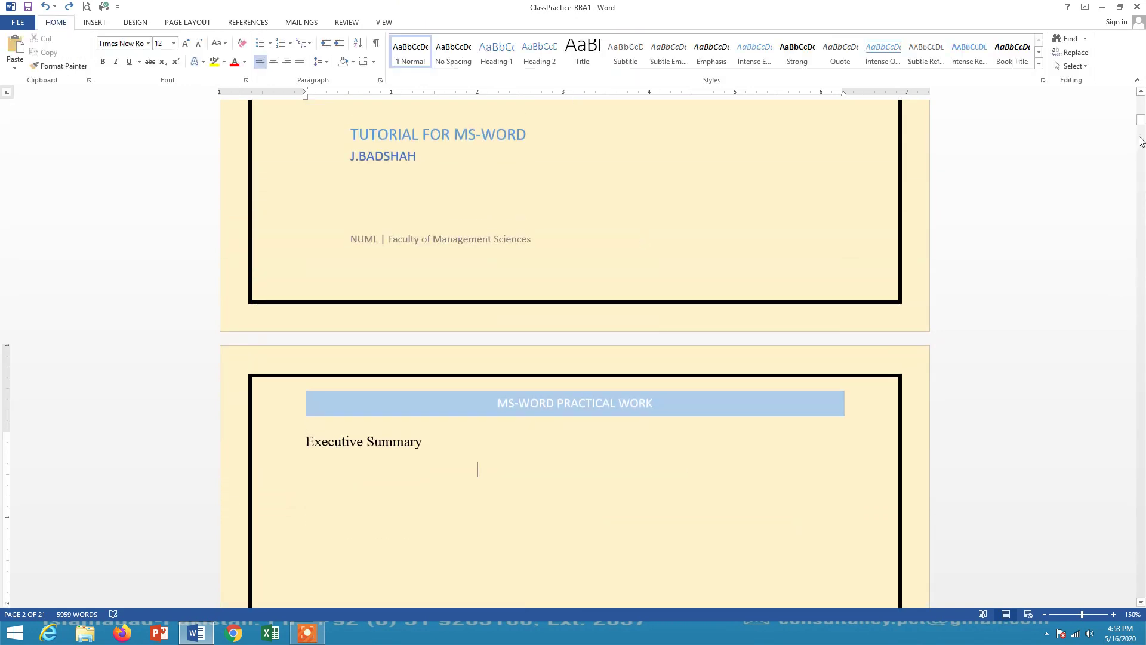
{"action": "scroll", "coordinate": [696, 292], "scroll_direction": "down", "scroll_amount": 14}
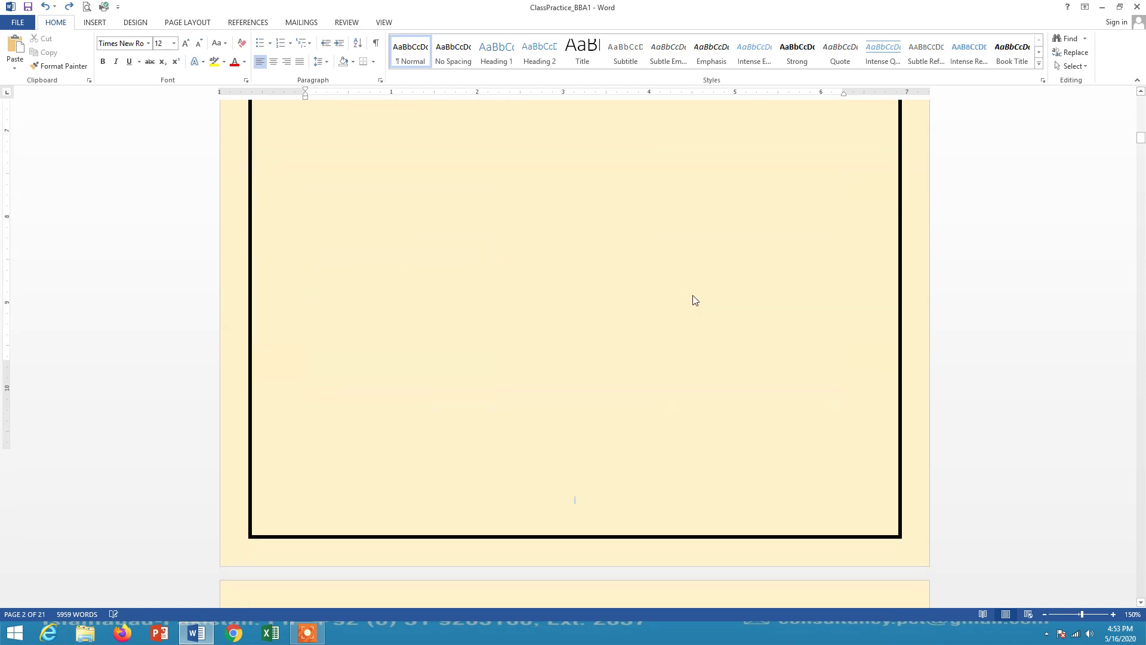
{"action": "scroll", "coordinate": [558, 292], "scroll_direction": "down", "scroll_amount": 4}
{"action": "scroll", "coordinate": [575, 302], "scroll_direction": "down", "scroll_amount": 8}
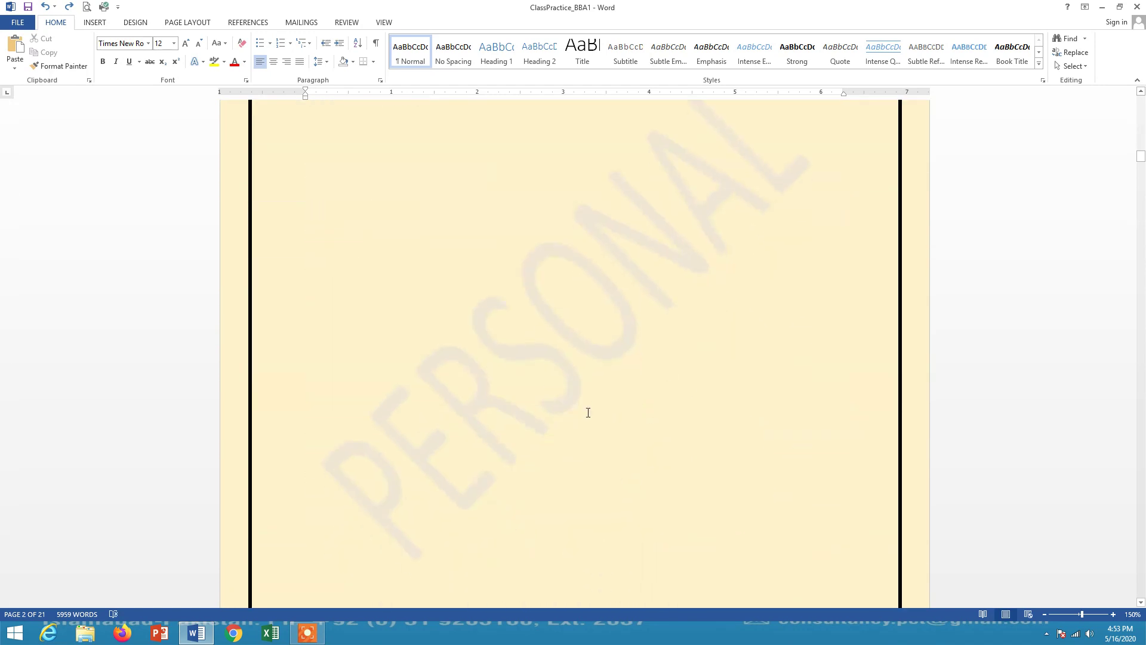
{"action": "scroll", "coordinate": [588, 412], "scroll_direction": "down", "scroll_amount": 10}
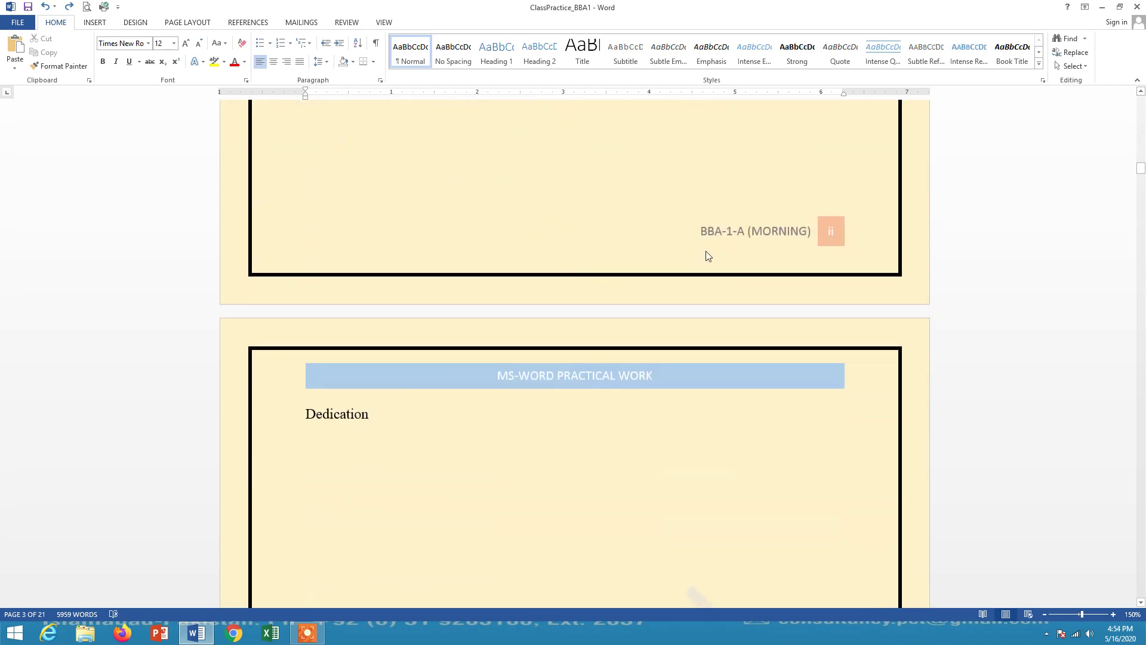
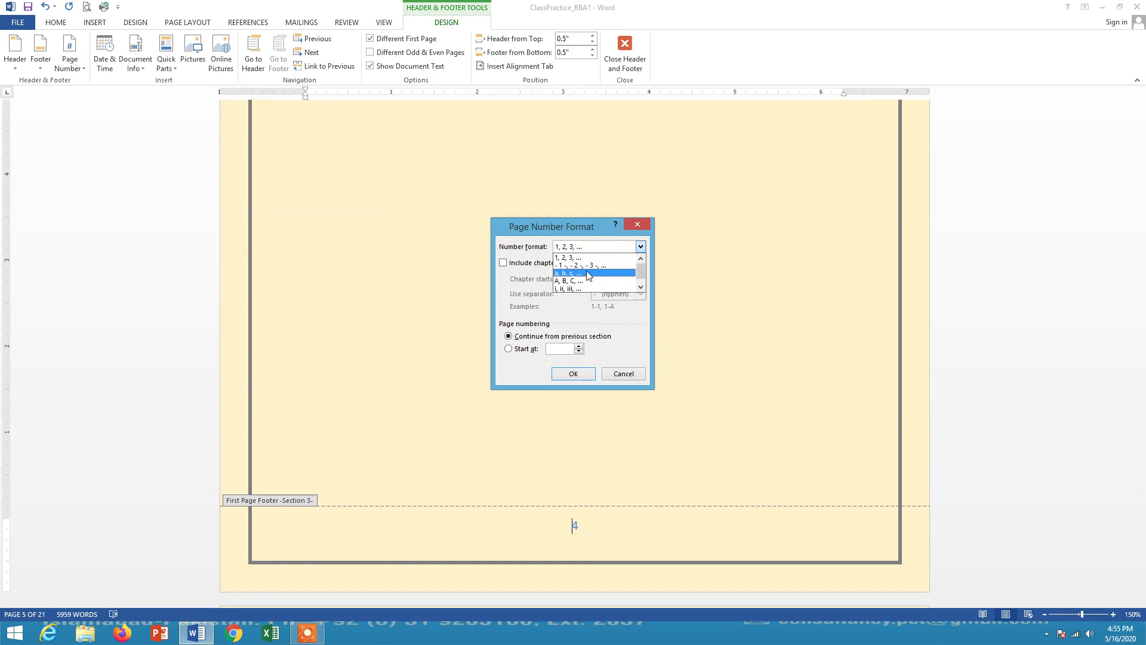
Set the page number format of the Section 3 first page footer to i, ii, iii.
{"action": "left_click", "coordinate": [590, 288]}
{"action": "left_click", "coordinate": [573, 373]}
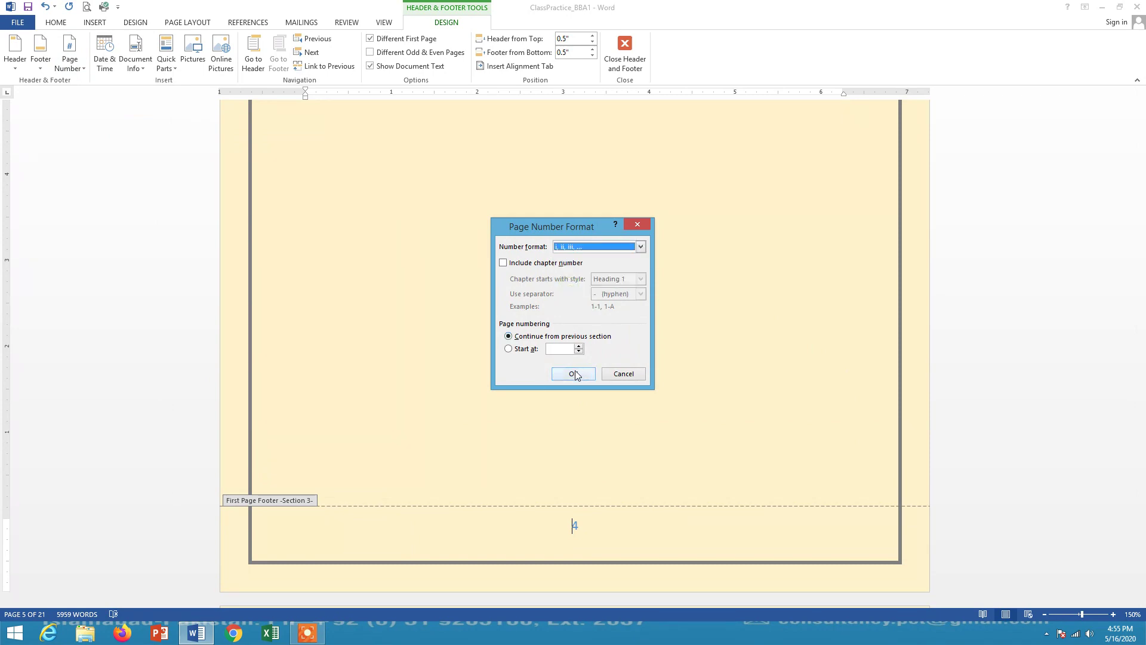
Go to the footer area of the Chapter 1 opening page and leave header and footer editing.
{"action": "scroll", "coordinate": [601, 382], "scroll_direction": "down", "scroll_amount": 6}
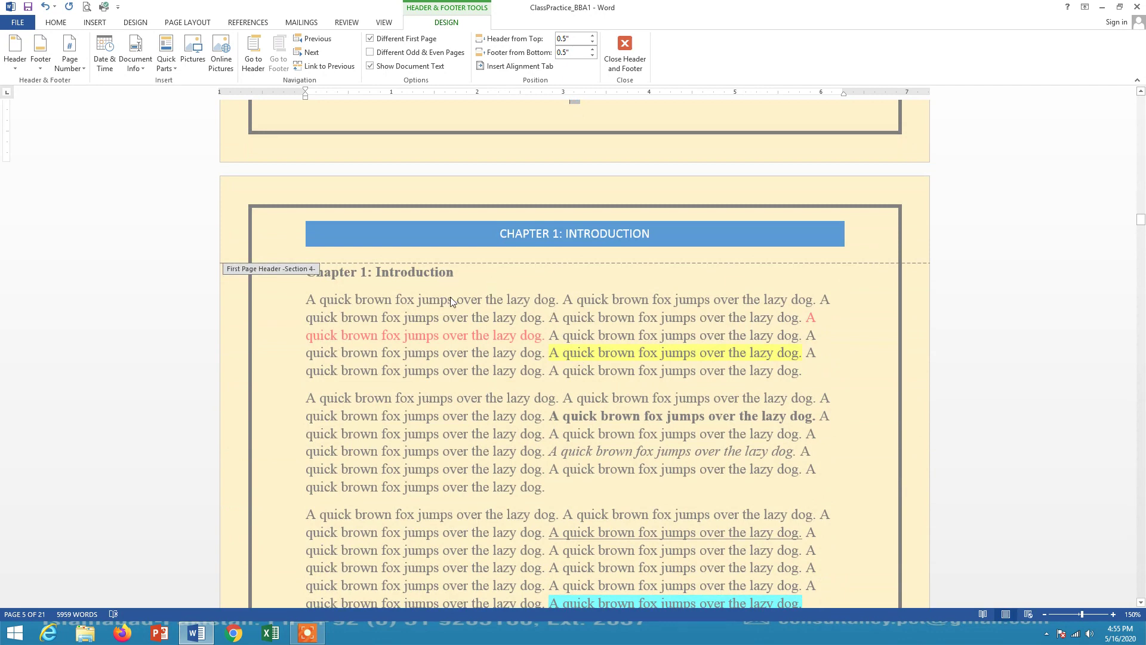
{"action": "scroll", "coordinate": [668, 320], "scroll_direction": "down", "scroll_amount": 10}
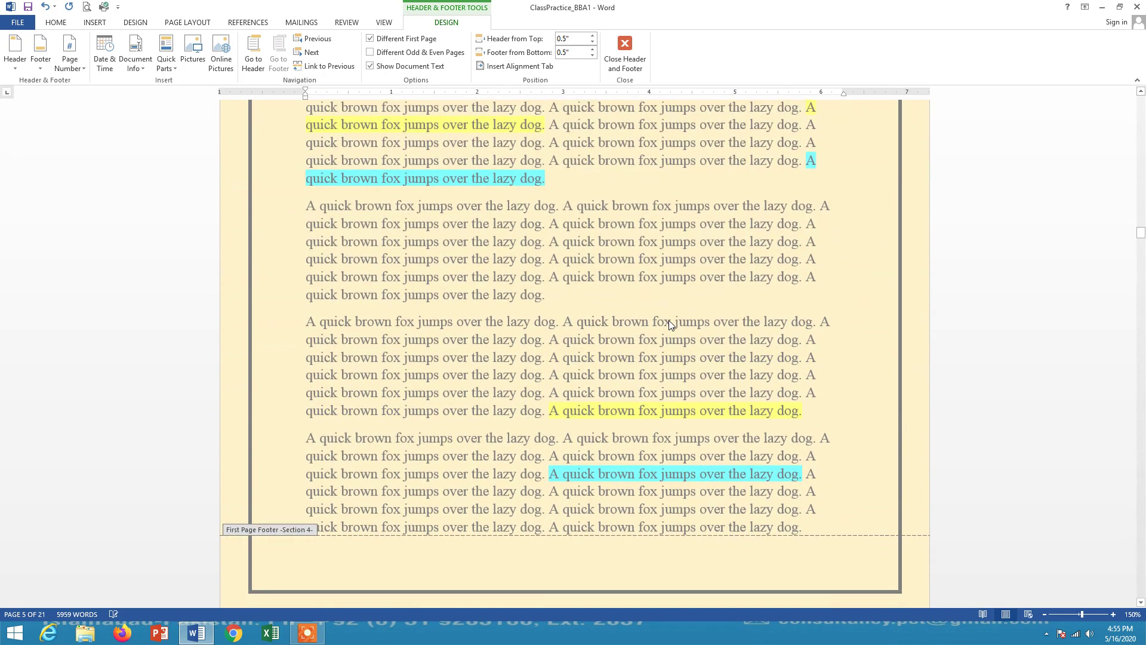
{"action": "double_click", "coordinate": [558, 292]}
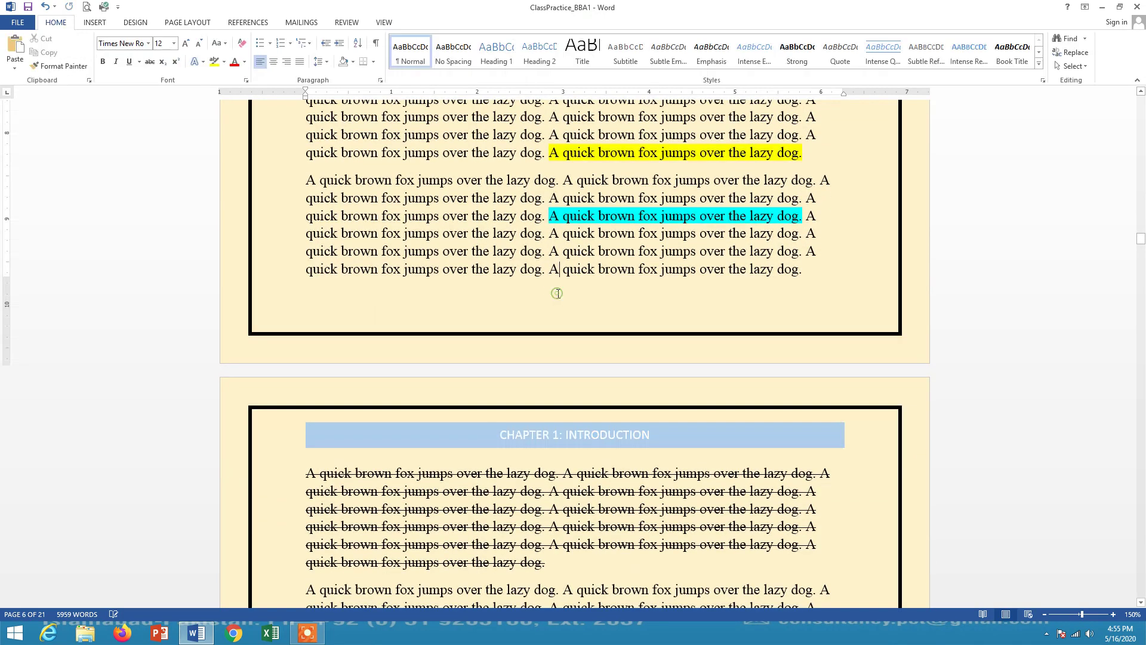
Insert the built-in Banded footer into the Section 4 first page footer.
{"action": "double_click", "coordinate": [567, 310]}
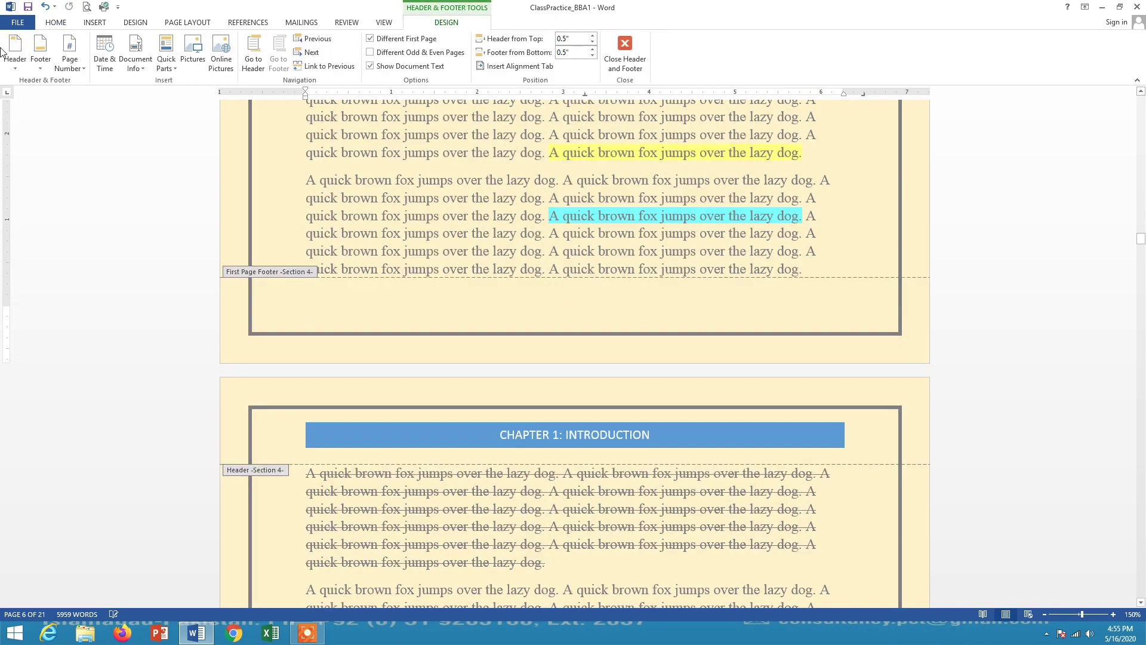
{"action": "left_click", "coordinate": [41, 52]}
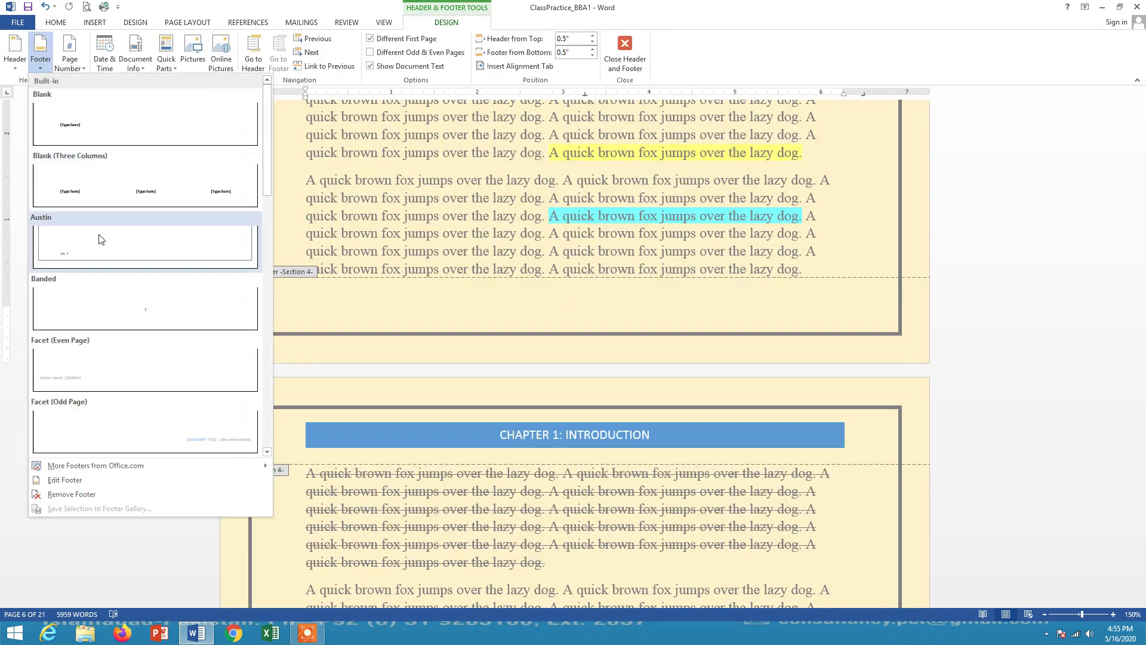
{"action": "left_click", "coordinate": [136, 311]}
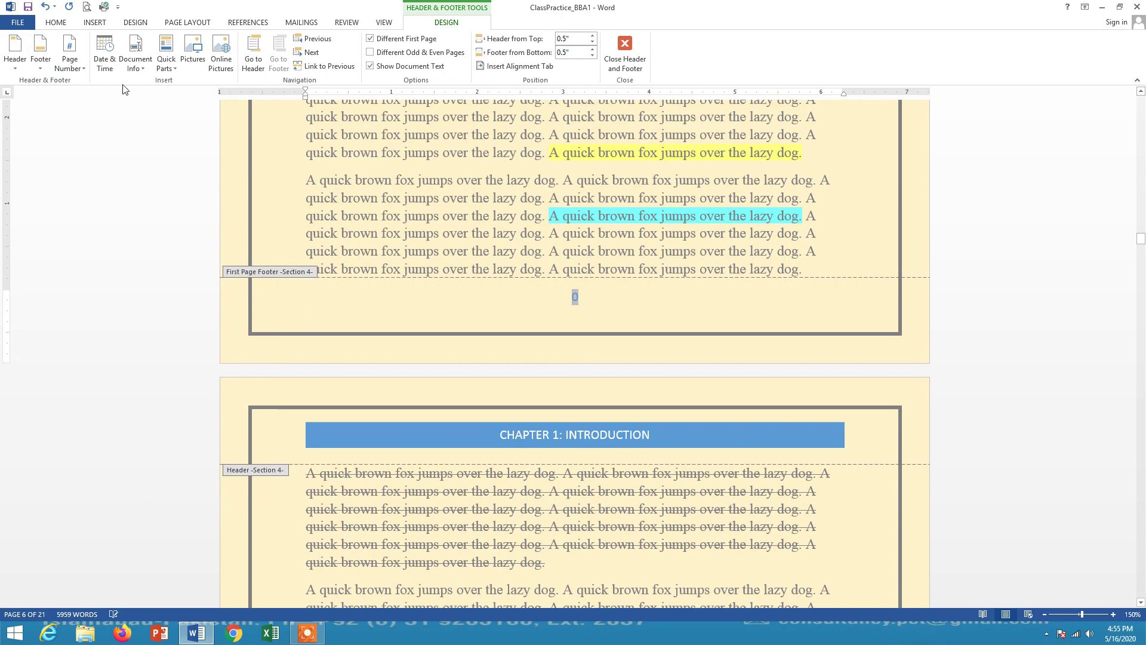
Try to add a Plain Number 2 page number at the top of the Chapter 1 opening page and undo it.
{"action": "left_click", "coordinate": [83, 69]}
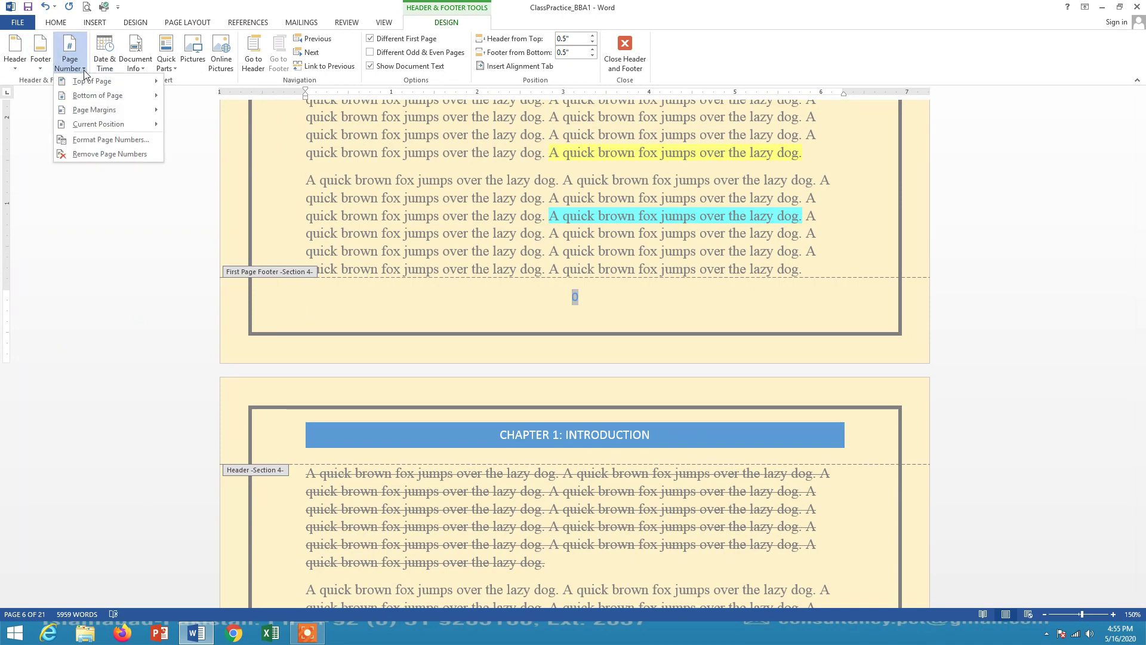
{"action": "mouse_move", "coordinate": [96, 81]}
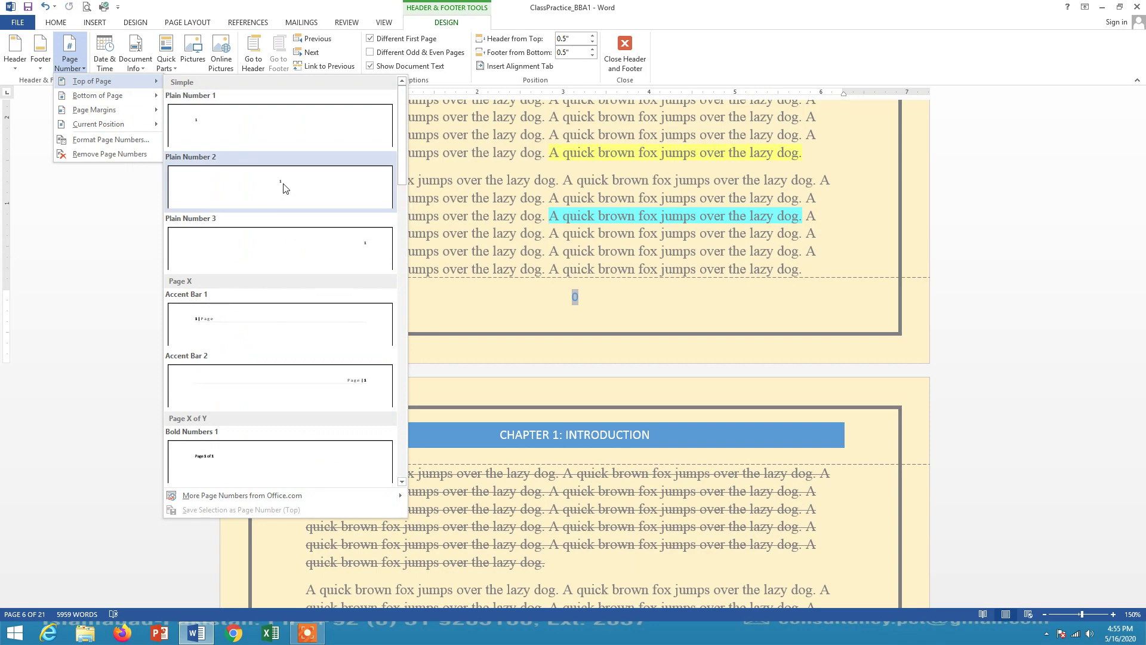
{"action": "left_click", "coordinate": [285, 189]}
{"action": "left_click", "coordinate": [70, 57]}
{"action": "left_click", "coordinate": [95, 139]}
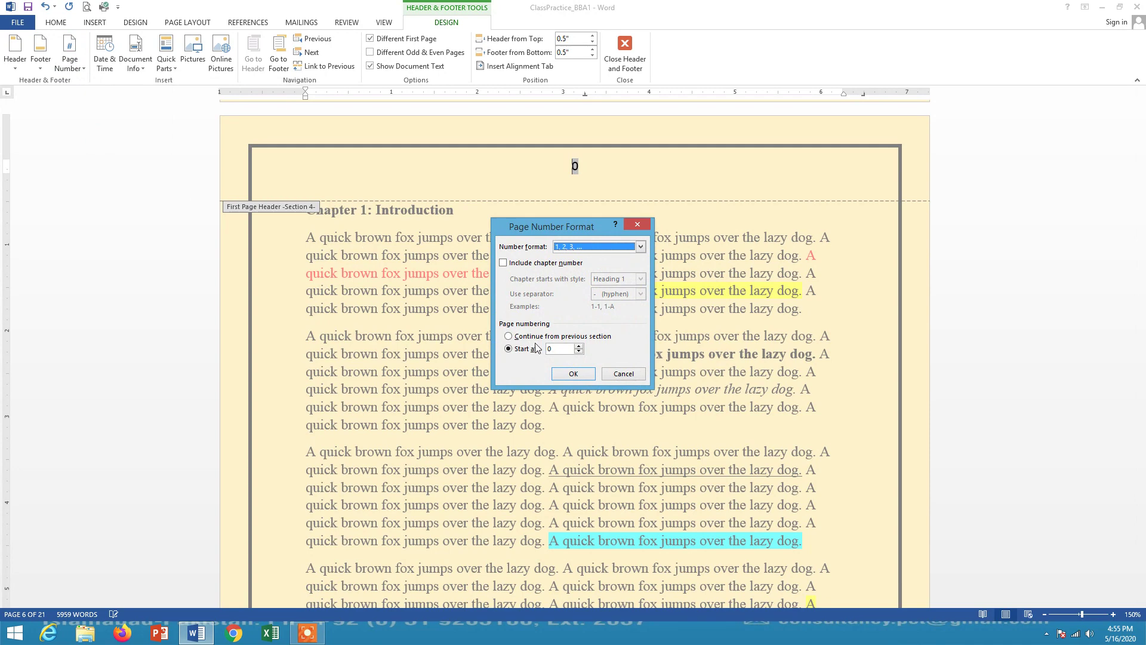
{"action": "left_click", "coordinate": [618, 376]}
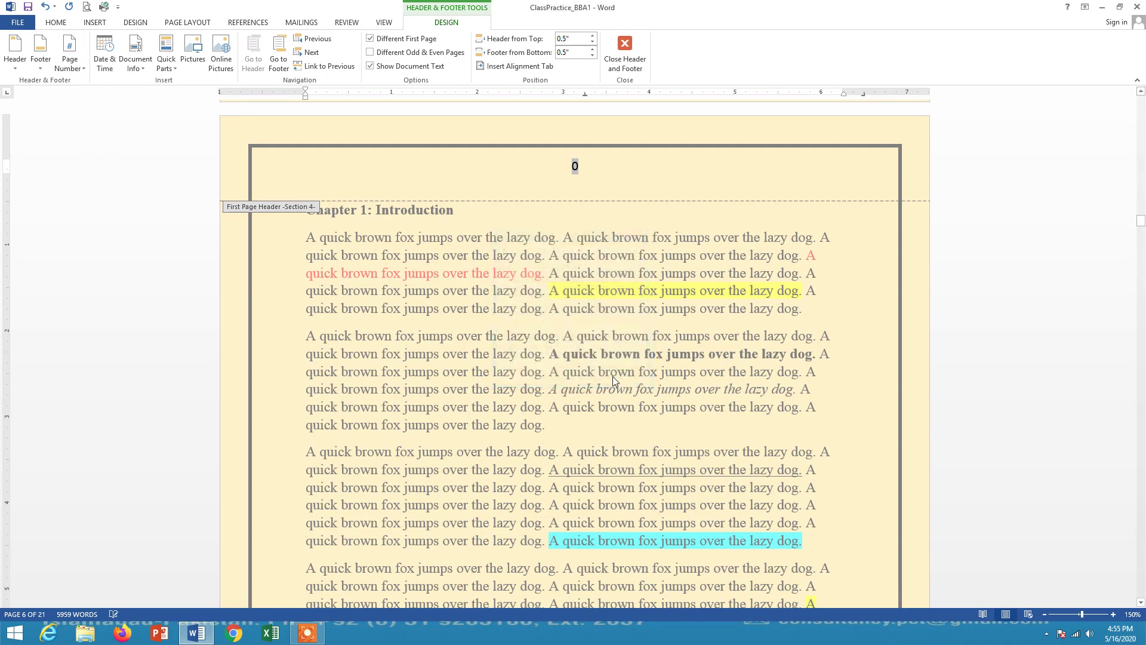
{"action": "key", "text": "ctrl+z"}
Set the Section 4 page numbering to start at 1, keeping the 1, 2, 3 number format.
{"action": "scroll", "coordinate": [519, 382], "scroll_direction": "down", "scroll_amount": 3}
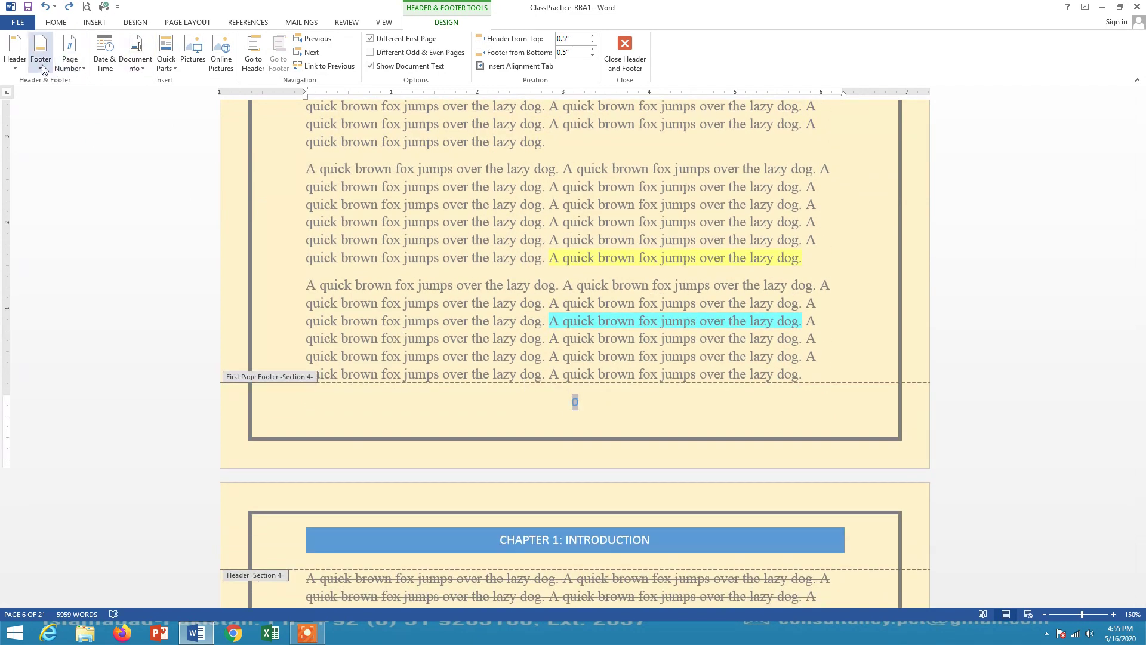
{"action": "left_click", "coordinate": [70, 59]}
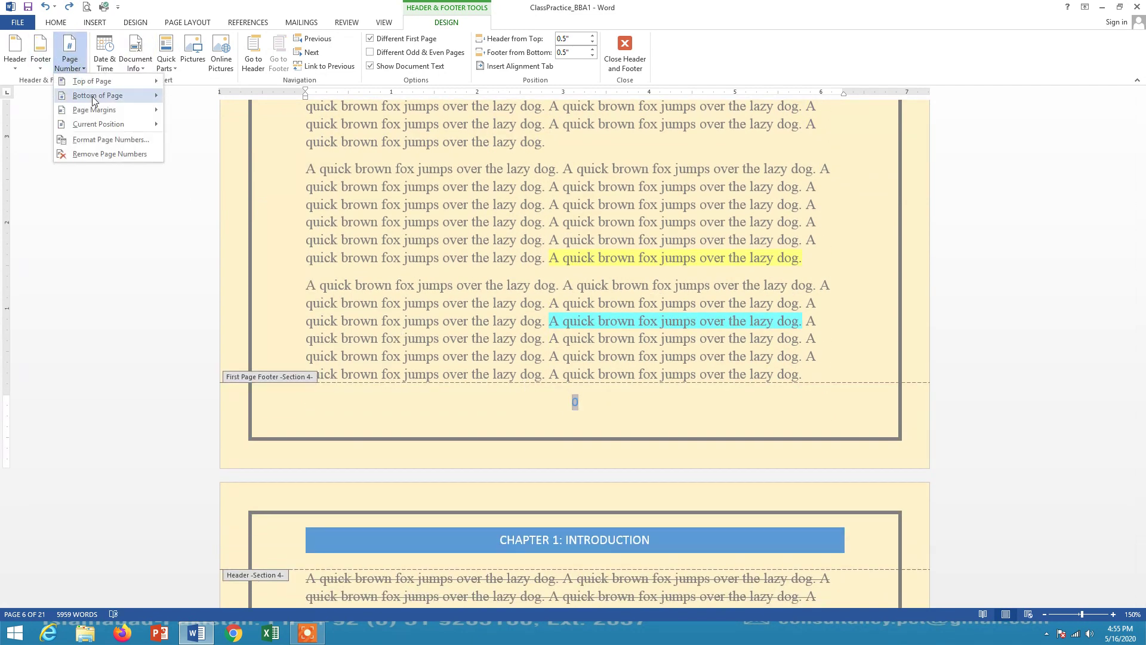
{"action": "mouse_move", "coordinate": [104, 97]}
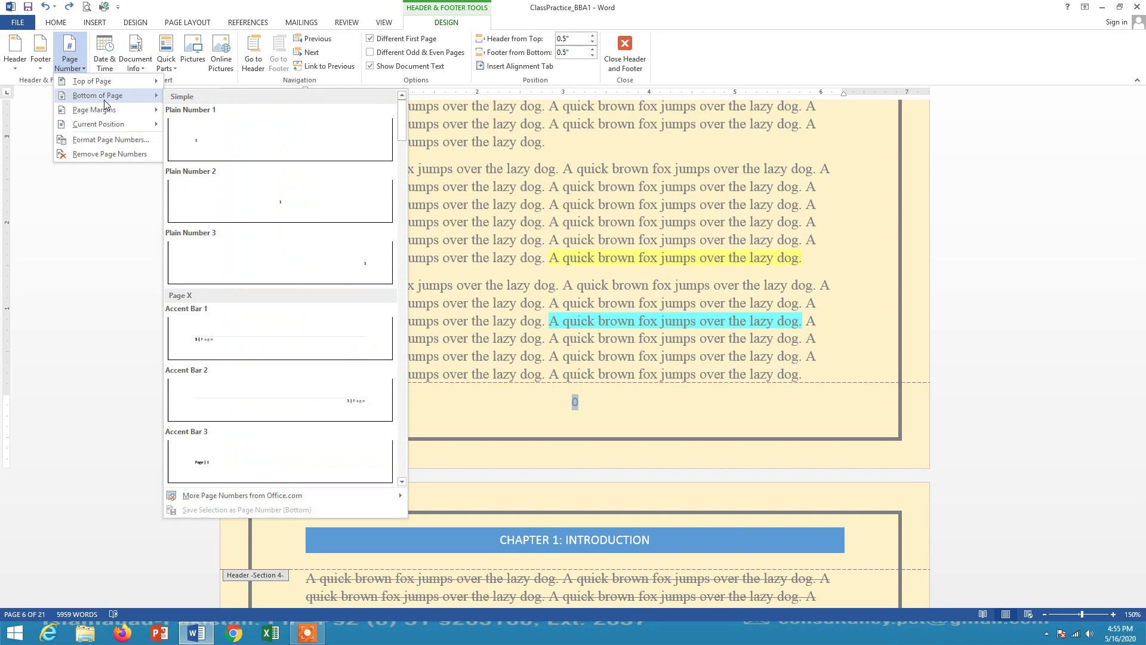
{"action": "mouse_move", "coordinate": [63, 79]}
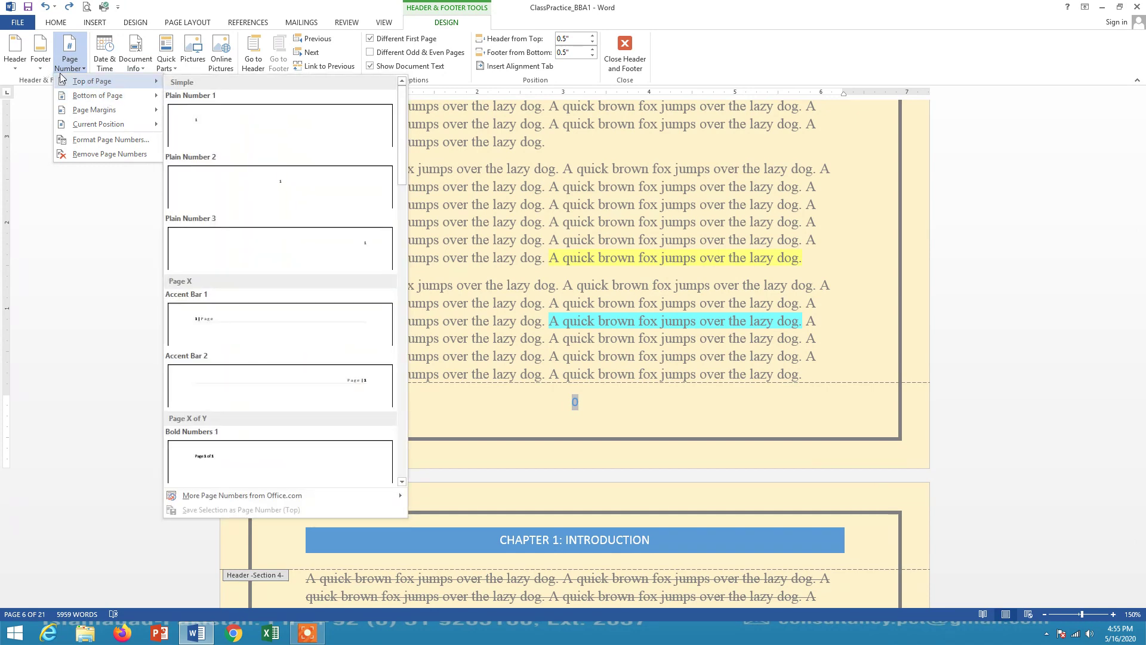
{"action": "left_click", "coordinate": [101, 139]}
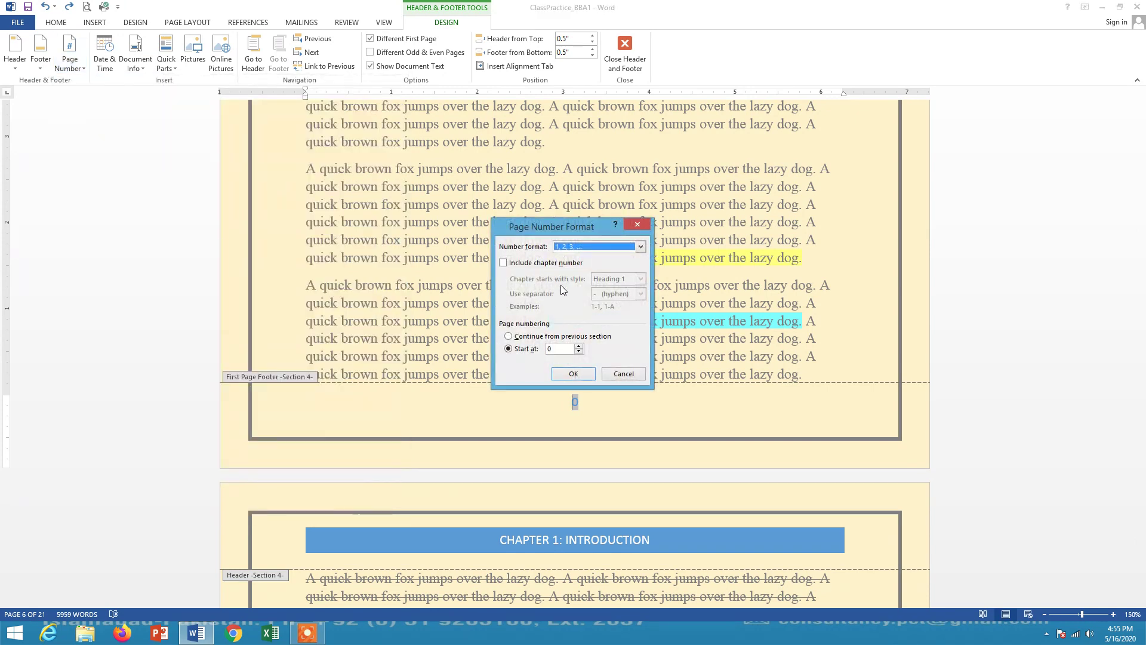
{"action": "left_click", "coordinate": [640, 247]}
{"action": "left_click", "coordinate": [641, 247]}
{"action": "left_click", "coordinate": [579, 345]}
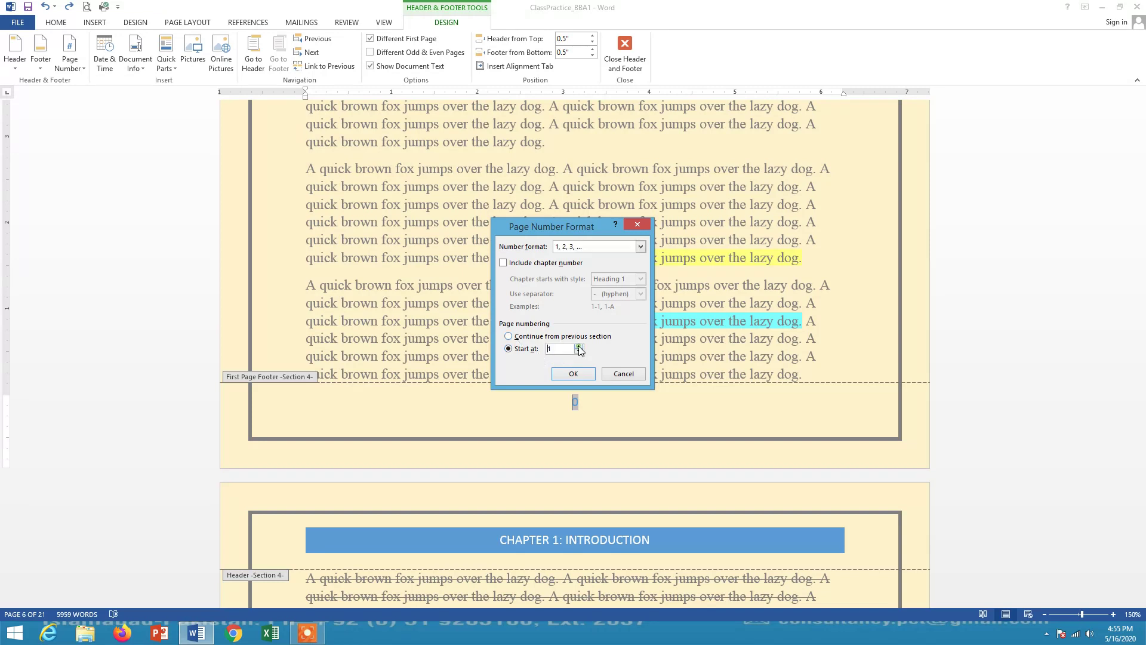
{"action": "left_click", "coordinate": [574, 373]}
Close header and footer editing and review the page numbers from the Section 3 footer through the Chapter 1 pages.
{"action": "scroll", "coordinate": [665, 435], "scroll_direction": "down", "scroll_amount": 12}
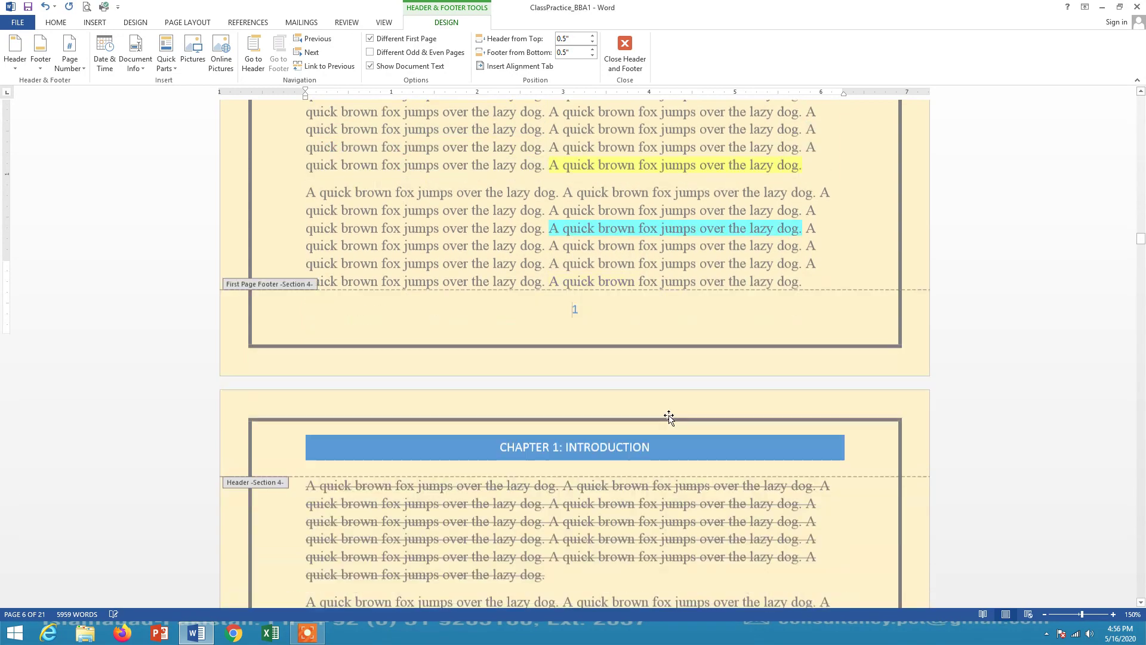
{"action": "scroll", "coordinate": [669, 414], "scroll_direction": "up", "scroll_amount": 7}
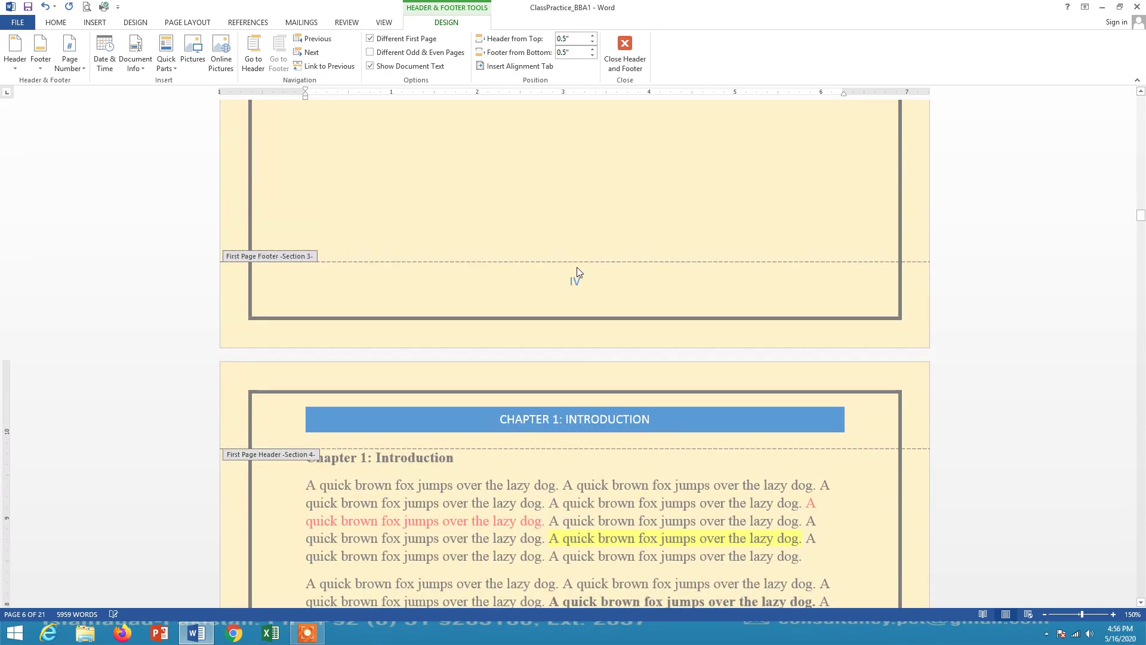
{"action": "scroll", "coordinate": [592, 317], "scroll_direction": "down", "scroll_amount": 12}
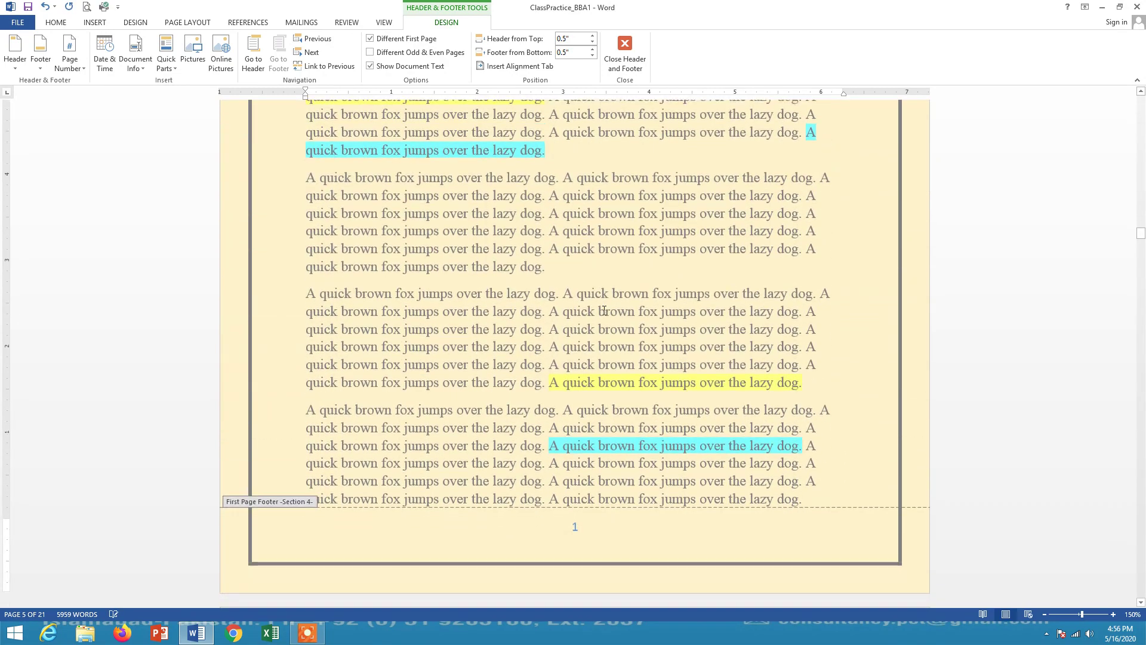
{"action": "left_click", "coordinate": [630, 48]}
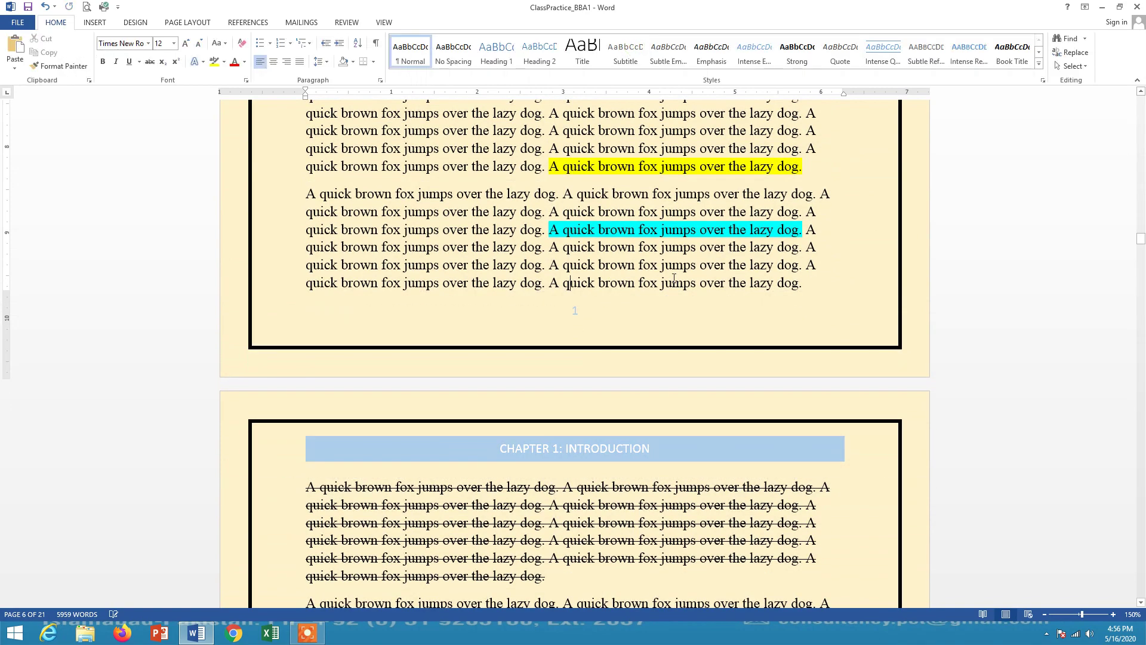
{"action": "scroll", "coordinate": [616, 315], "scroll_direction": "up", "scroll_amount": 5}
{"action": "scroll", "coordinate": [621, 309], "scroll_direction": "down", "scroll_amount": 8}
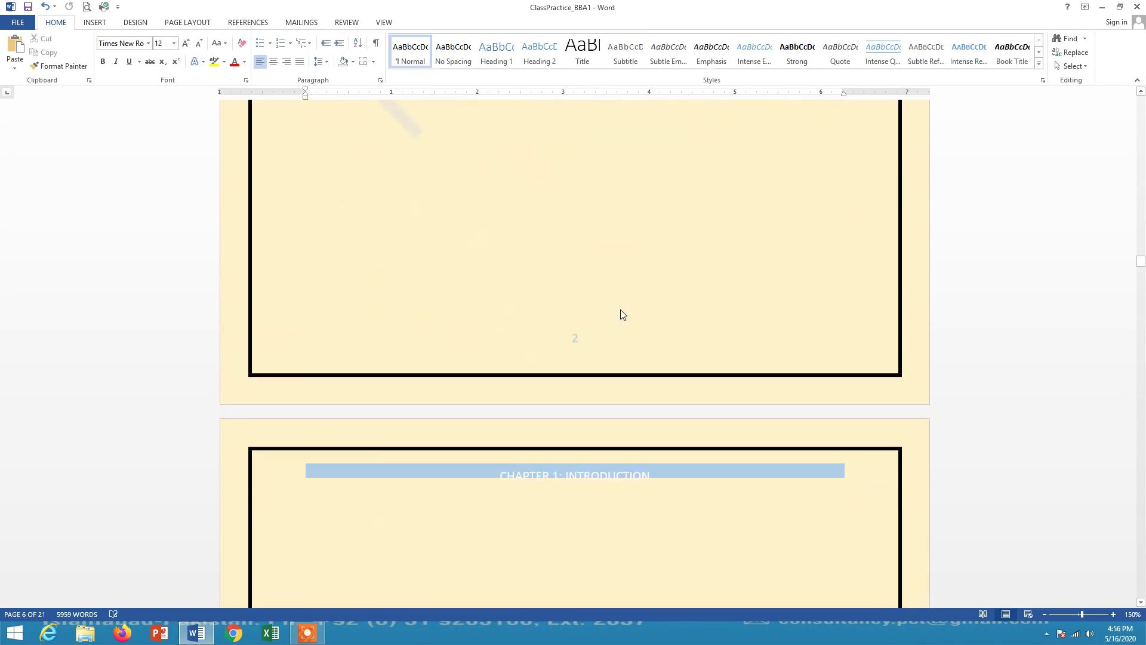
{"action": "scroll", "coordinate": [577, 305], "scroll_direction": "down", "scroll_amount": 12}
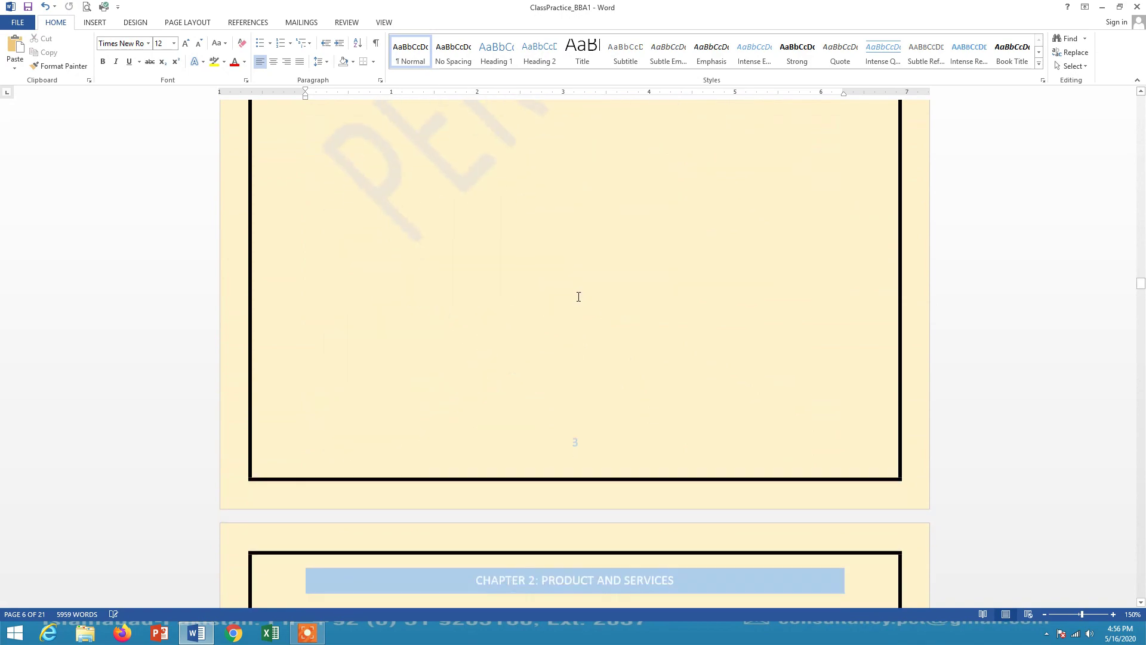
Set the page numbering of the Section 5 first page footer to continue from the previous section and leave footer editing.
{"action": "scroll", "coordinate": [571, 285], "scroll_direction": "down", "scroll_amount": 14}
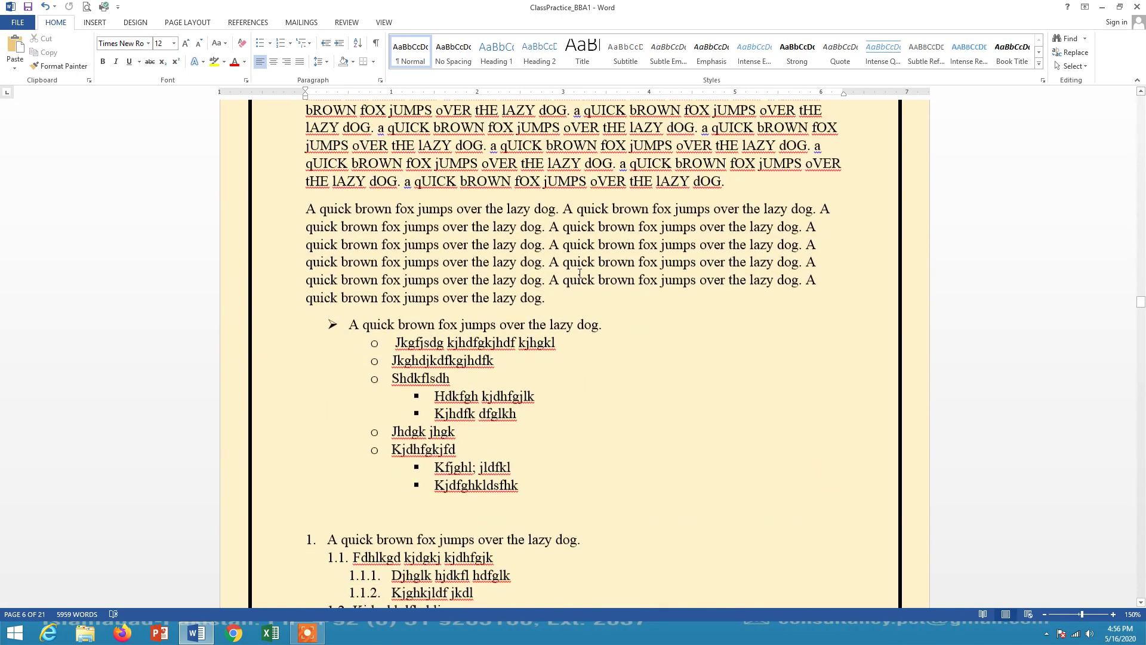
{"action": "scroll", "coordinate": [584, 192], "scroll_direction": "up", "scroll_amount": 4}
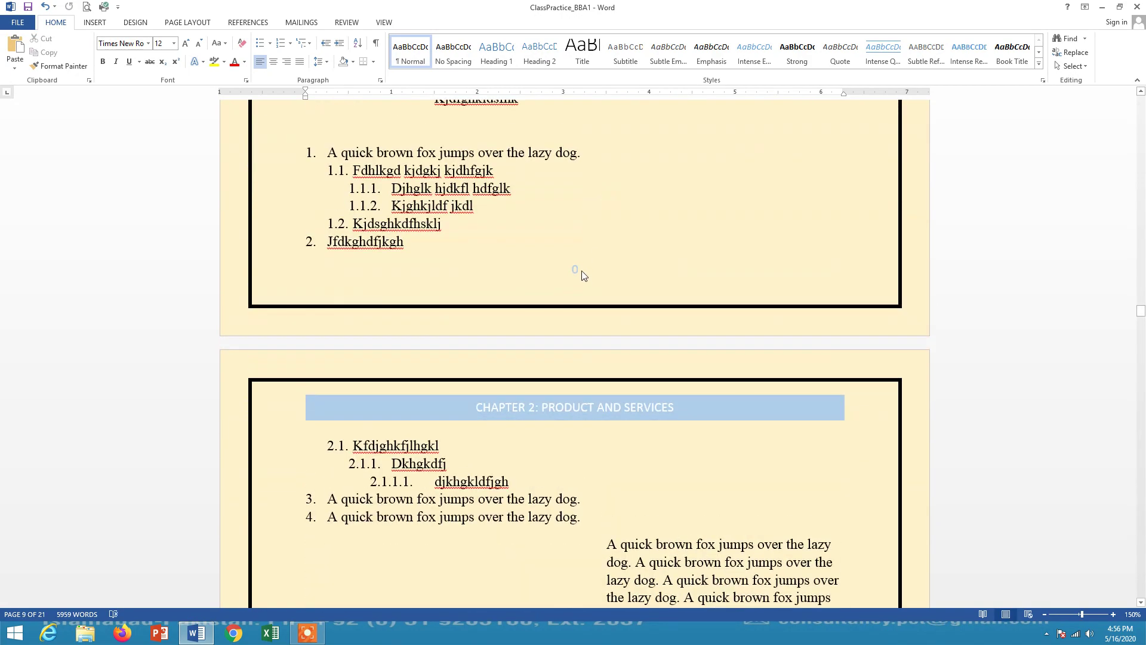
{"action": "double_click", "coordinate": [579, 270]}
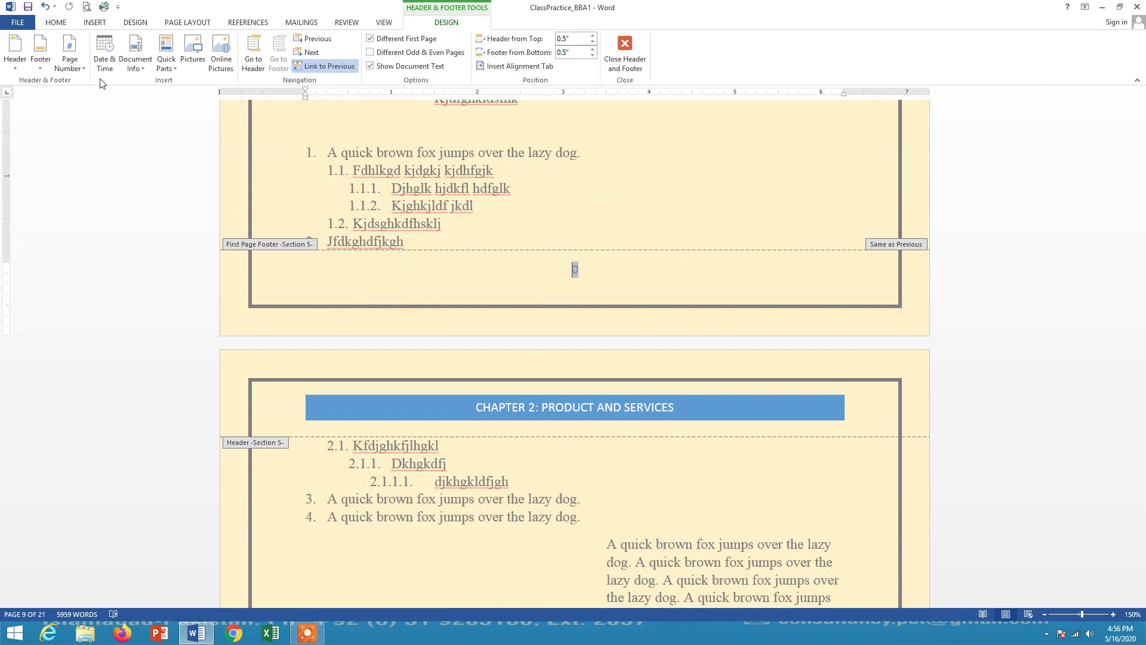
{"action": "left_click", "coordinate": [70, 59]}
{"action": "left_click", "coordinate": [100, 140]}
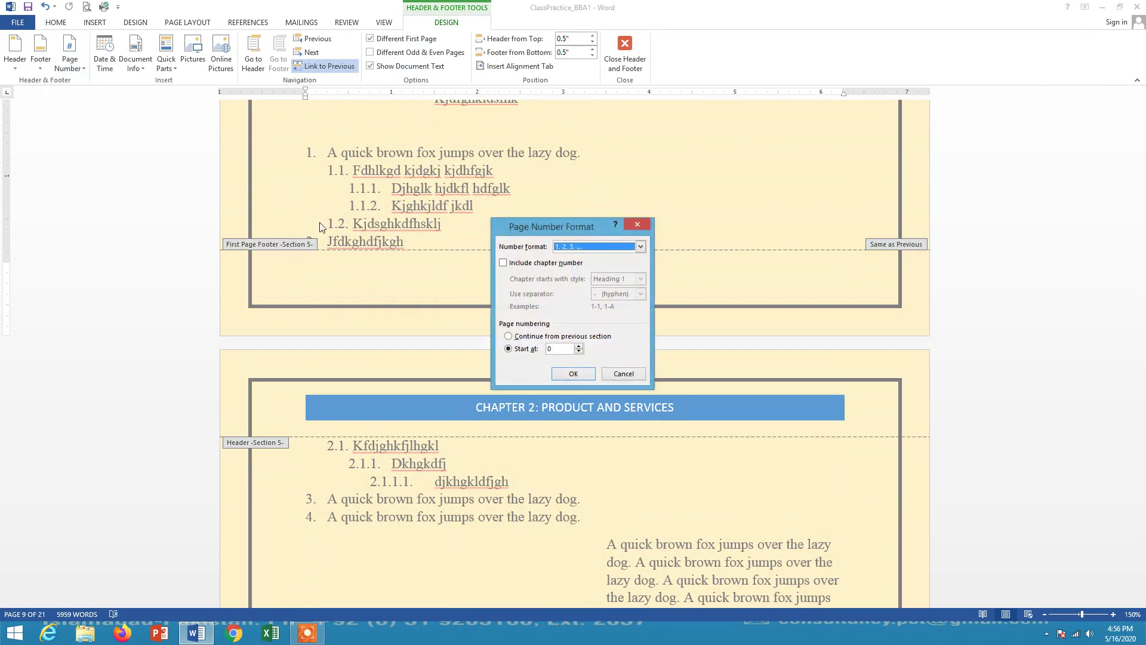
{"action": "left_click", "coordinate": [518, 338]}
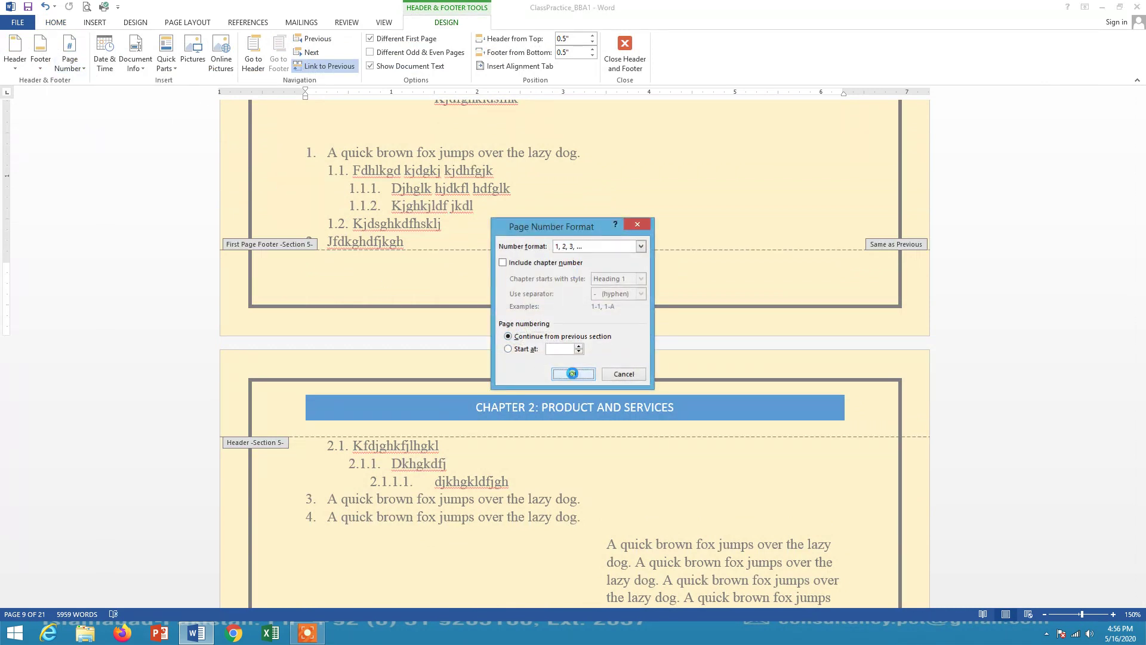
{"action": "left_click", "coordinate": [573, 373]}
{"action": "scroll", "coordinate": [577, 523], "scroll_direction": "down", "scroll_amount": 5}
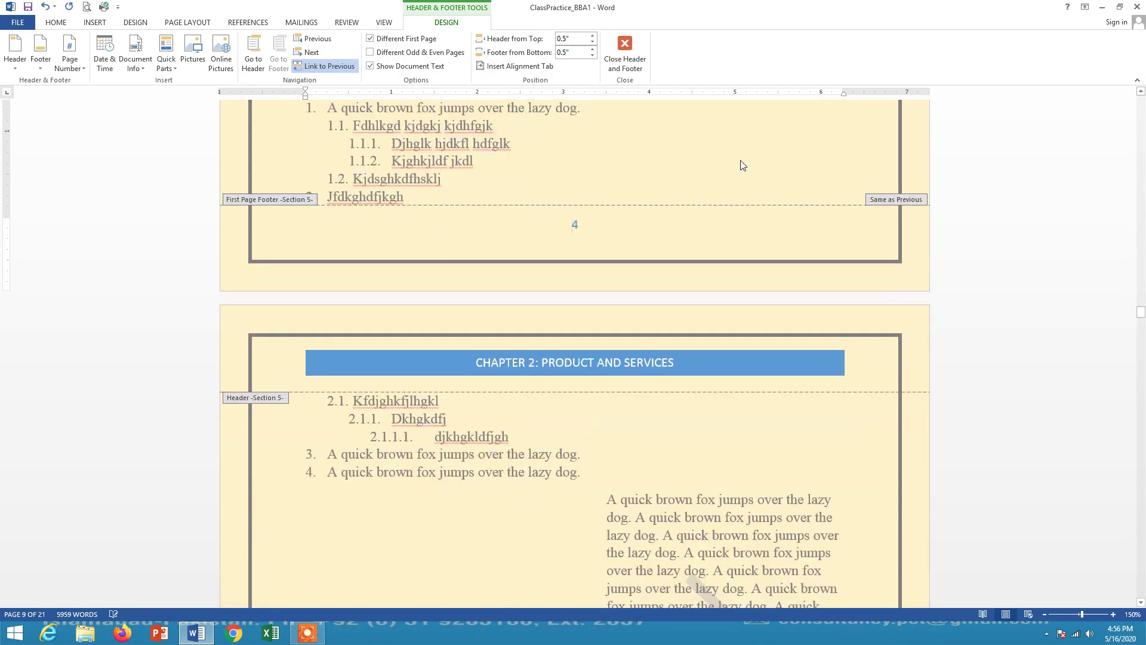
{"action": "left_click", "coordinate": [625, 54]}
Set the page numbering of the Section 6 first page footer in Chapter 3 to continue from the previous section.
{"action": "scroll", "coordinate": [574, 323], "scroll_direction": "down", "scroll_amount": 16}
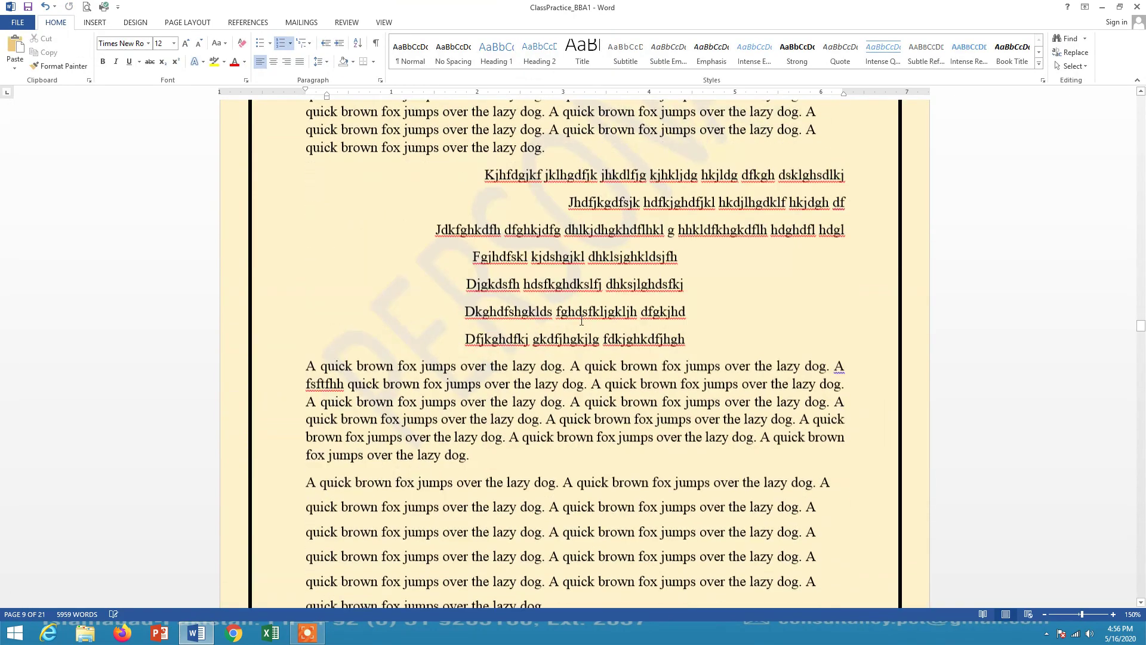
{"action": "scroll", "coordinate": [576, 283], "scroll_direction": "down", "scroll_amount": 15}
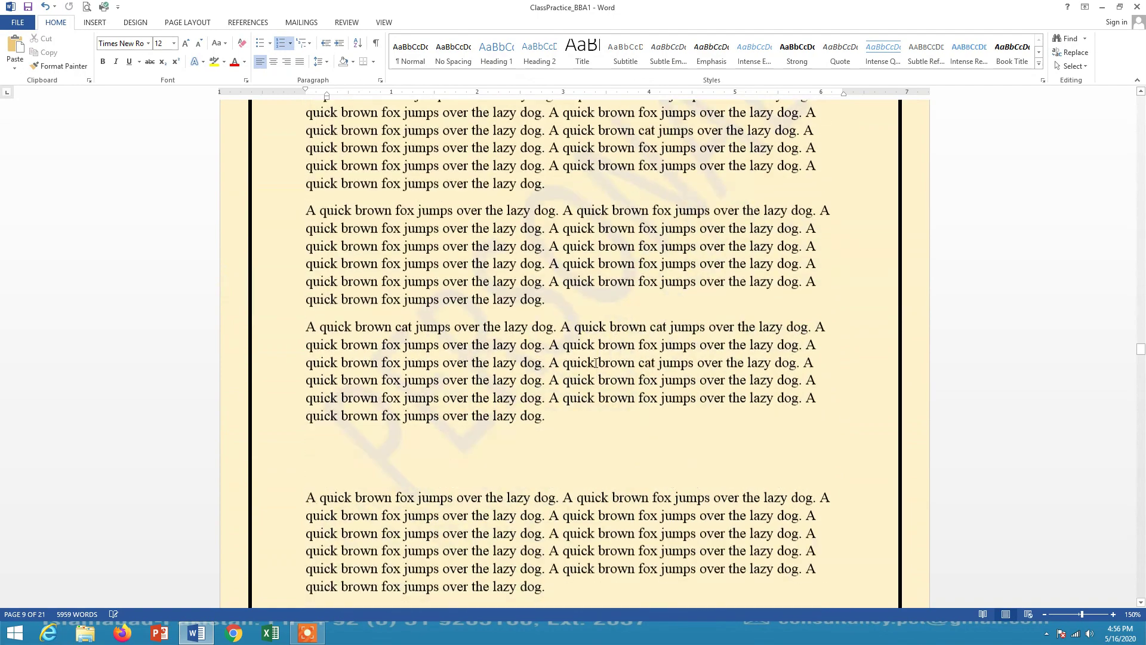
{"action": "scroll", "coordinate": [593, 353], "scroll_direction": "down", "scroll_amount": 15}
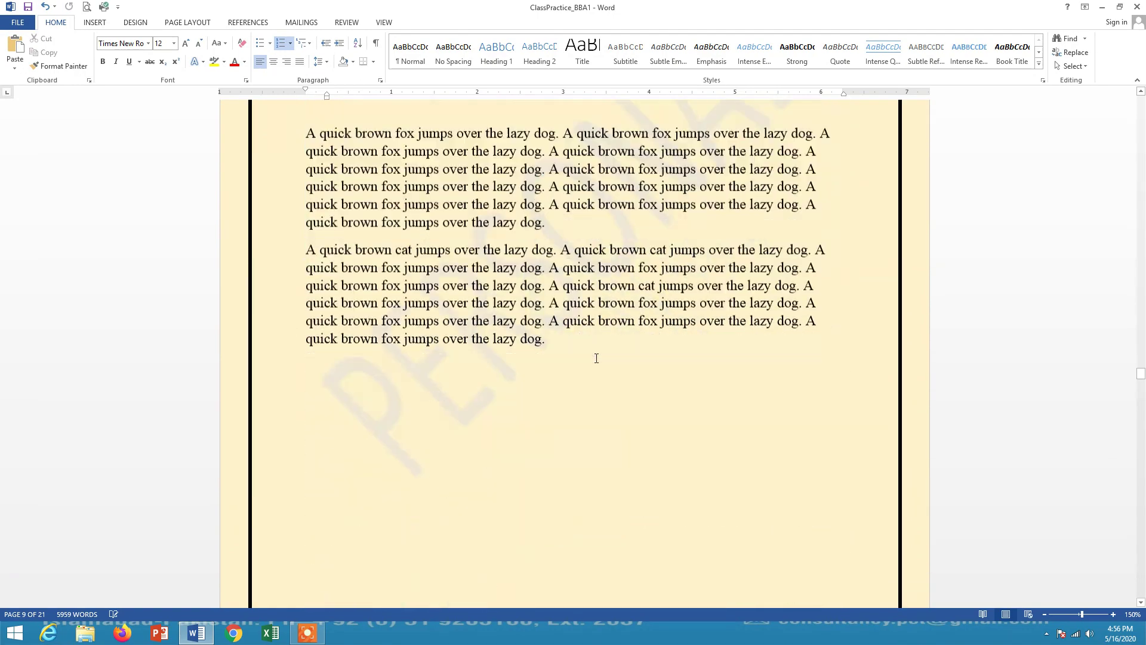
{"action": "scroll", "coordinate": [585, 358], "scroll_direction": "down", "scroll_amount": 15}
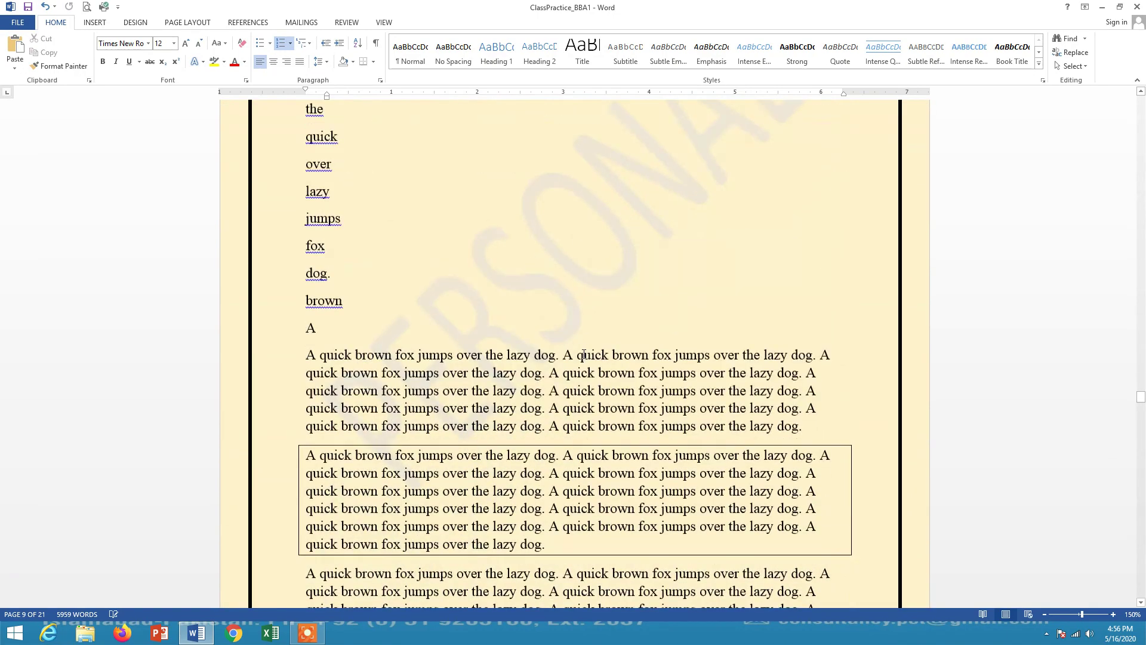
{"action": "scroll", "coordinate": [584, 354], "scroll_direction": "down", "scroll_amount": 15}
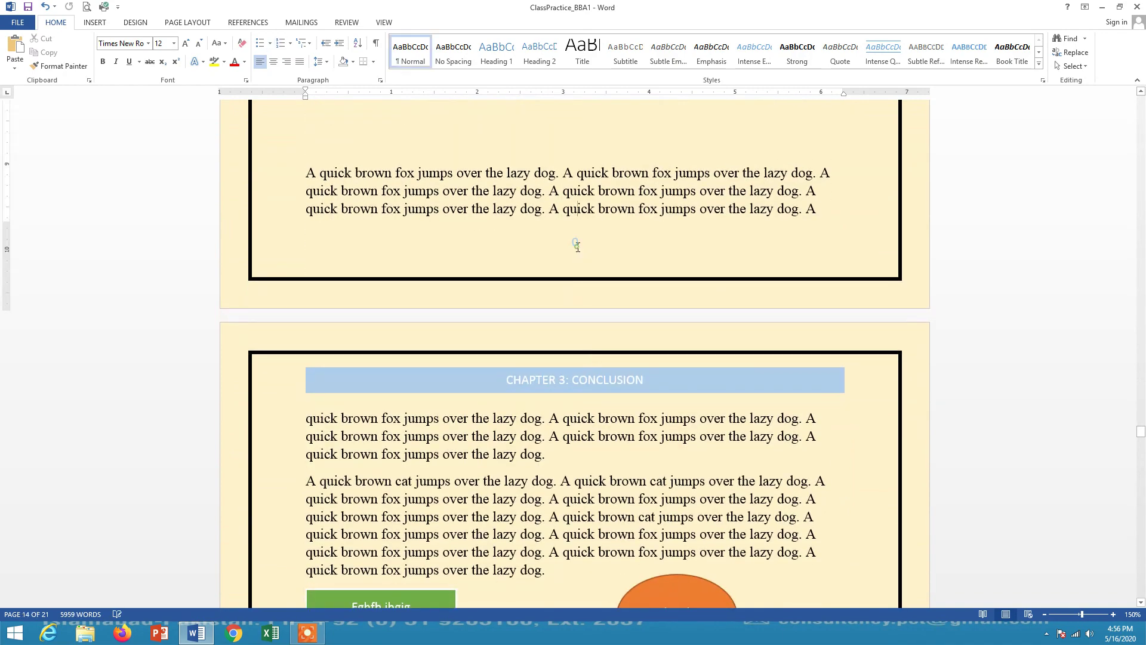
{"action": "double_click", "coordinate": [577, 246]}
{"action": "left_click", "coordinate": [70, 59]}
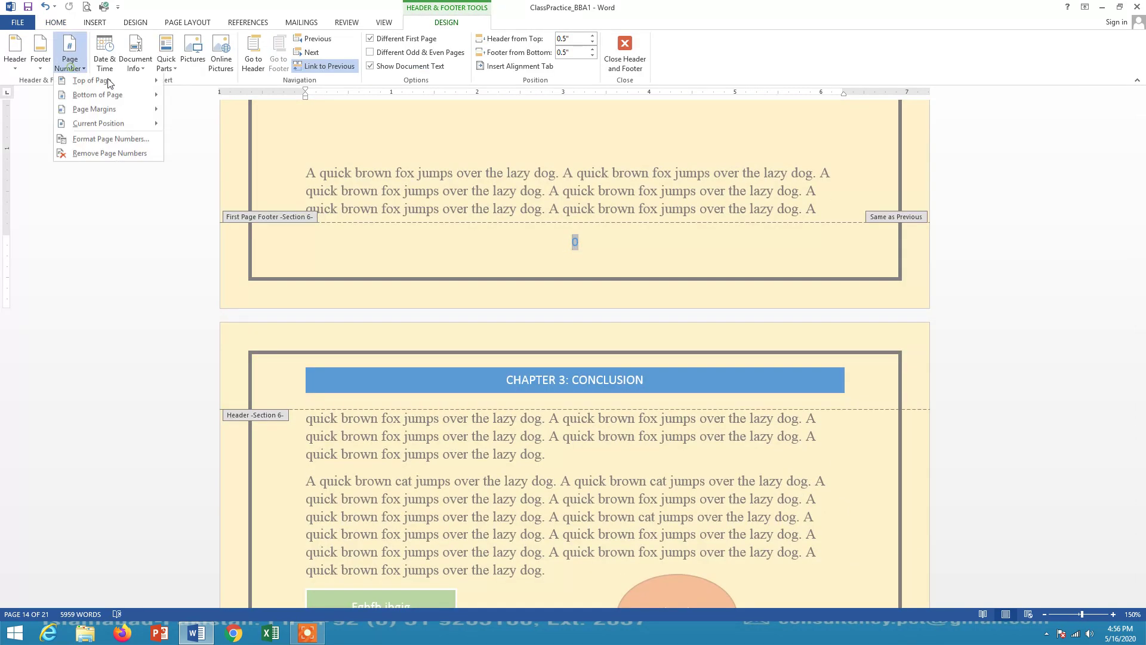
{"action": "left_click", "coordinate": [121, 136]}
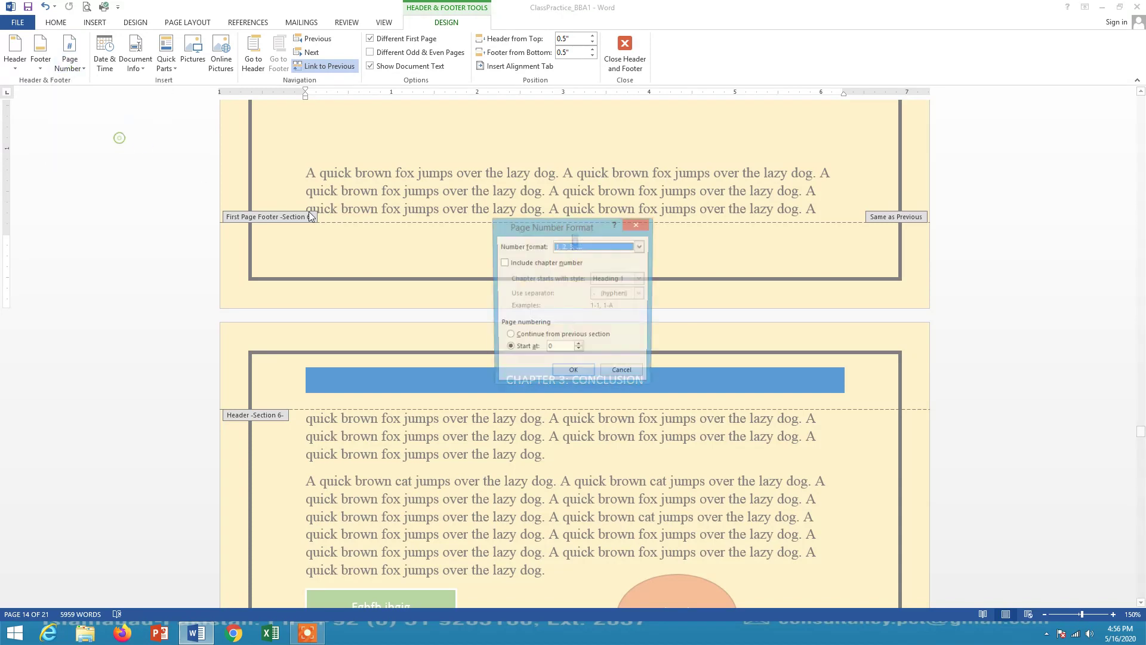
{"action": "left_click", "coordinate": [521, 337]}
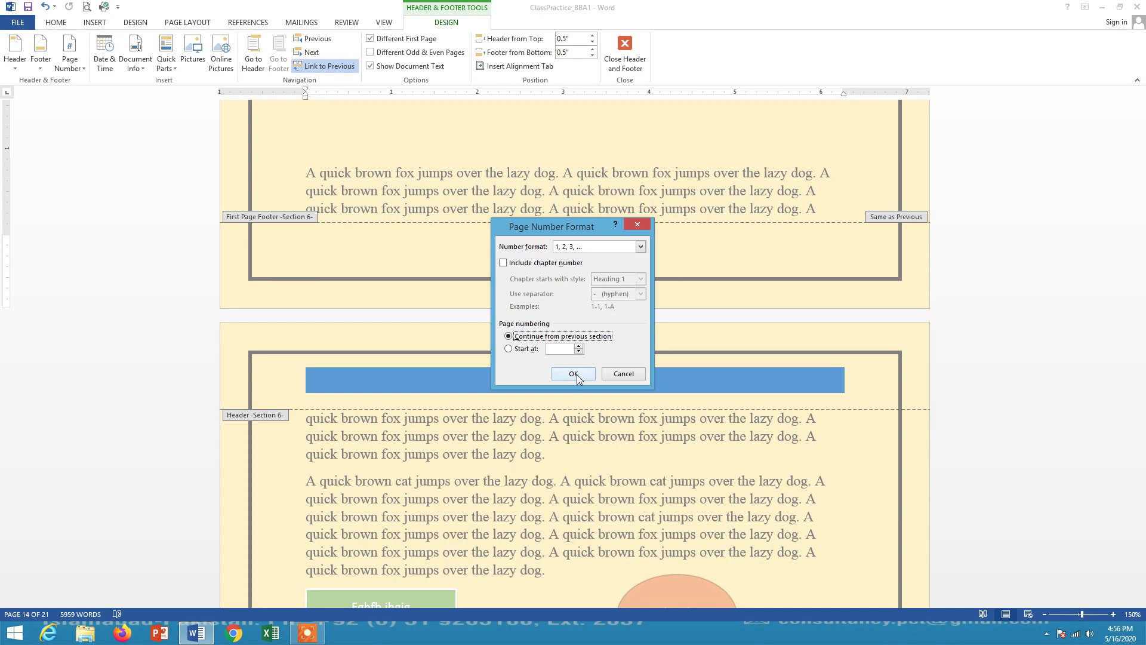
{"action": "left_click", "coordinate": [574, 374]}
{"action": "scroll", "coordinate": [576, 374], "scroll_direction": "down", "scroll_amount": 5}
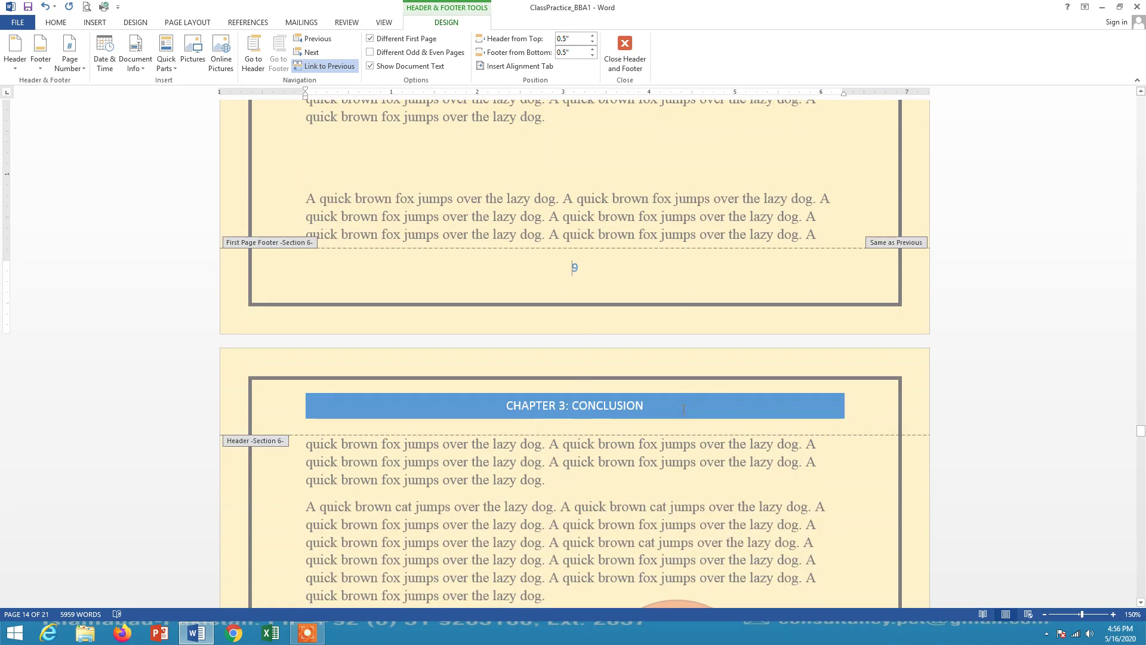
Close header and footer editing and review the page numbers through the Chapter 3 pages to the document's last page.
{"action": "left_click", "coordinate": [625, 54]}
{"action": "scroll", "coordinate": [585, 345], "scroll_direction": "down", "scroll_amount": 5}
{"action": "scroll", "coordinate": [626, 296], "scroll_direction": "down", "scroll_amount": 15}
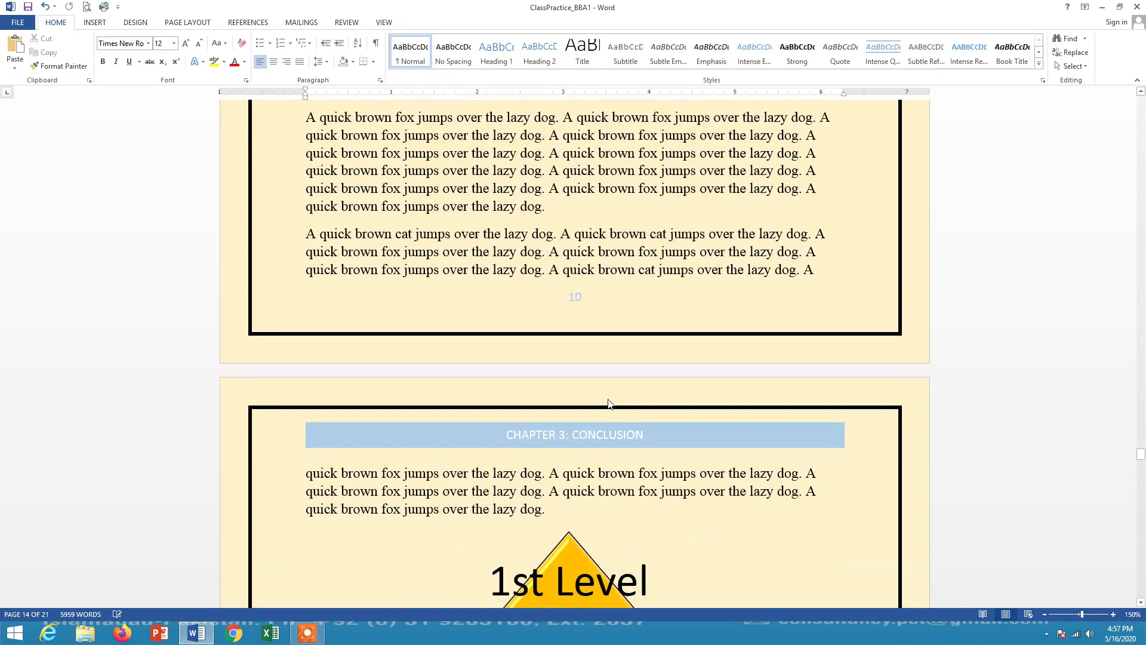
{"action": "scroll", "coordinate": [611, 393], "scroll_direction": "down", "scroll_amount": 20}
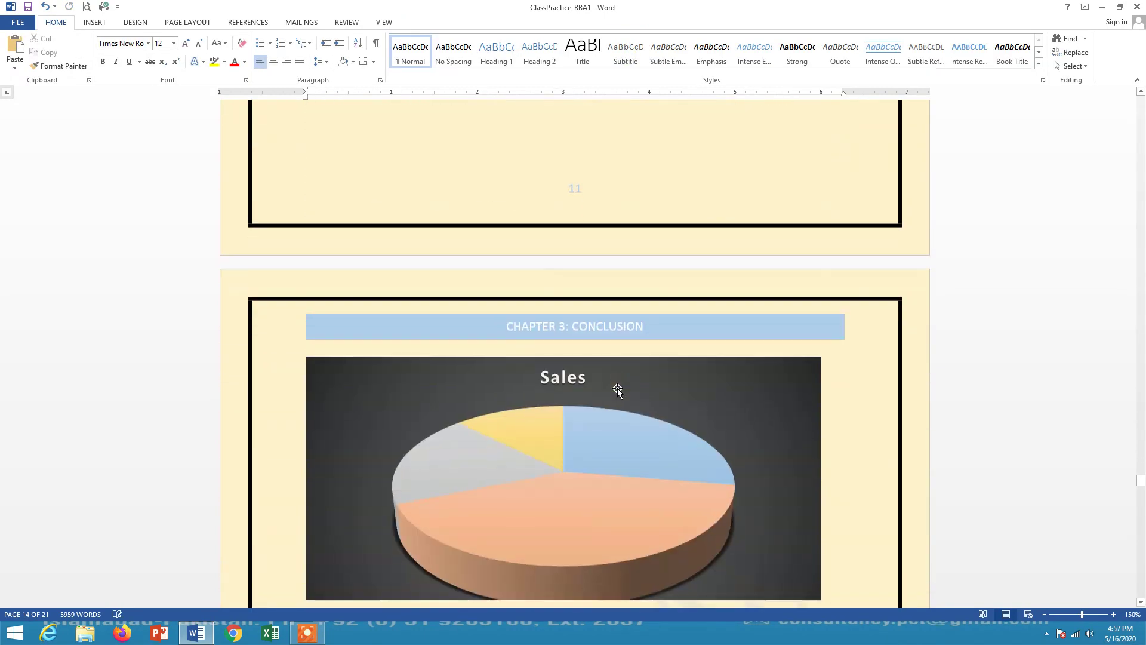
{"action": "scroll", "coordinate": [619, 389], "scroll_direction": "down", "scroll_amount": 20}
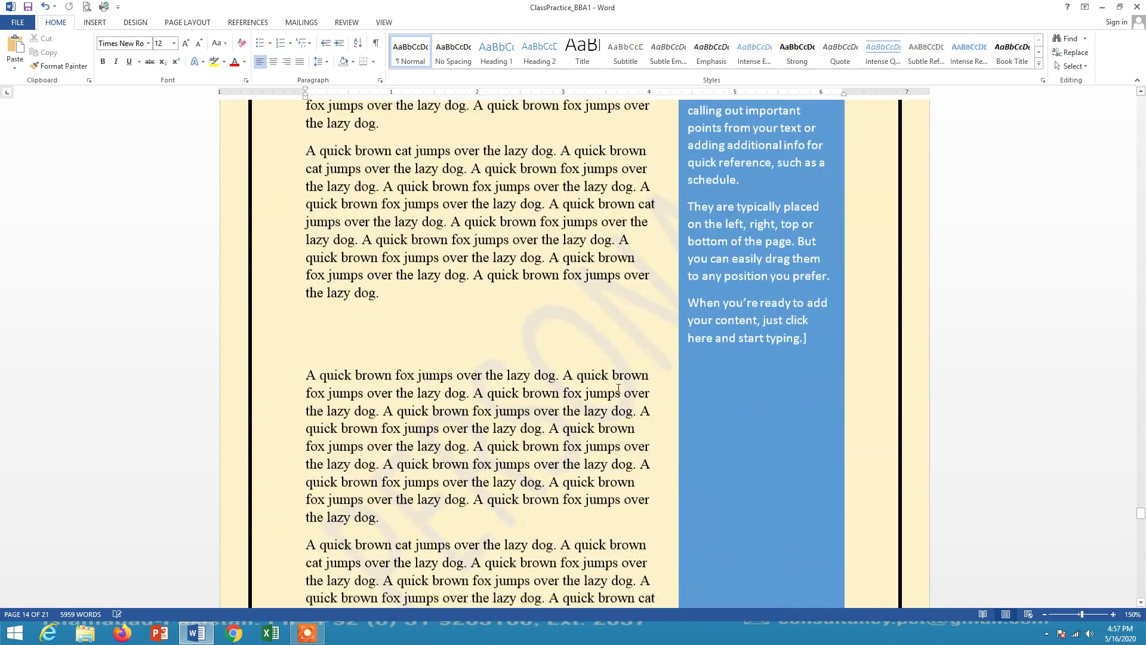
{"action": "scroll", "coordinate": [619, 389], "scroll_direction": "down", "scroll_amount": 20}
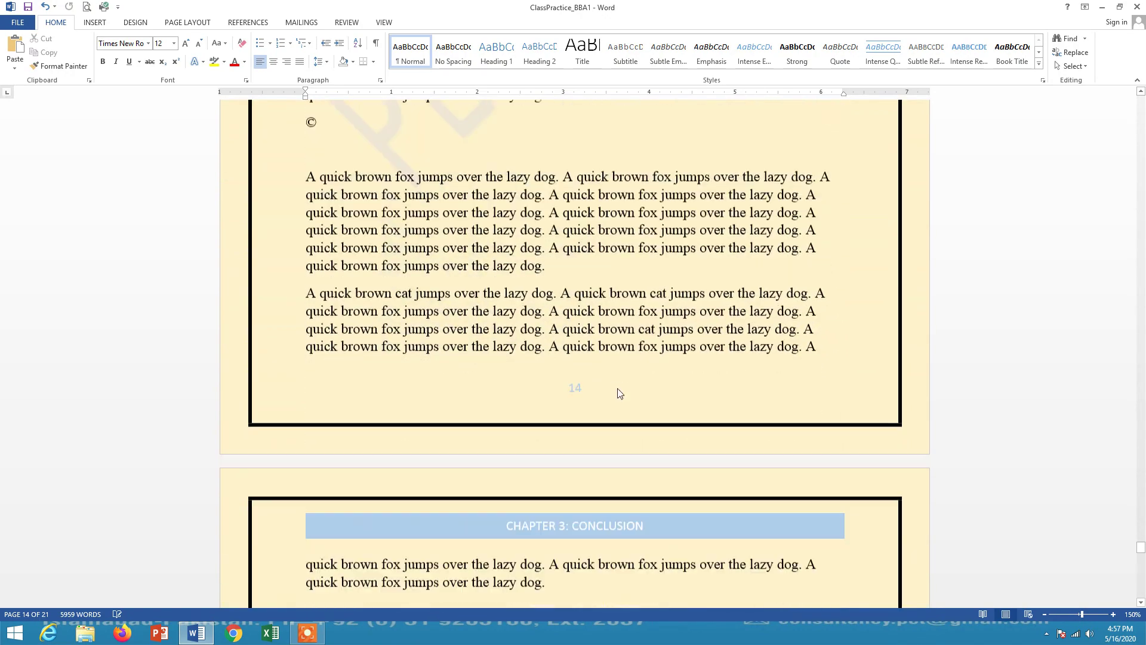
{"action": "scroll", "coordinate": [619, 389], "scroll_direction": "down", "scroll_amount": 20}
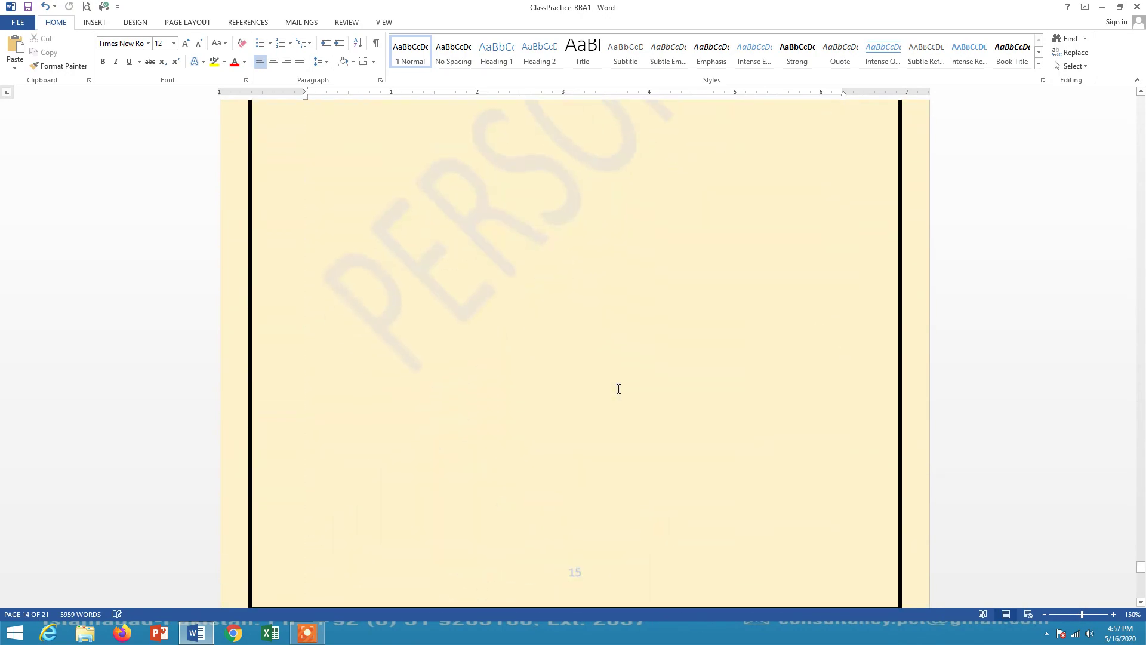
{"action": "scroll", "coordinate": [618, 389], "scroll_direction": "down", "scroll_amount": 20}
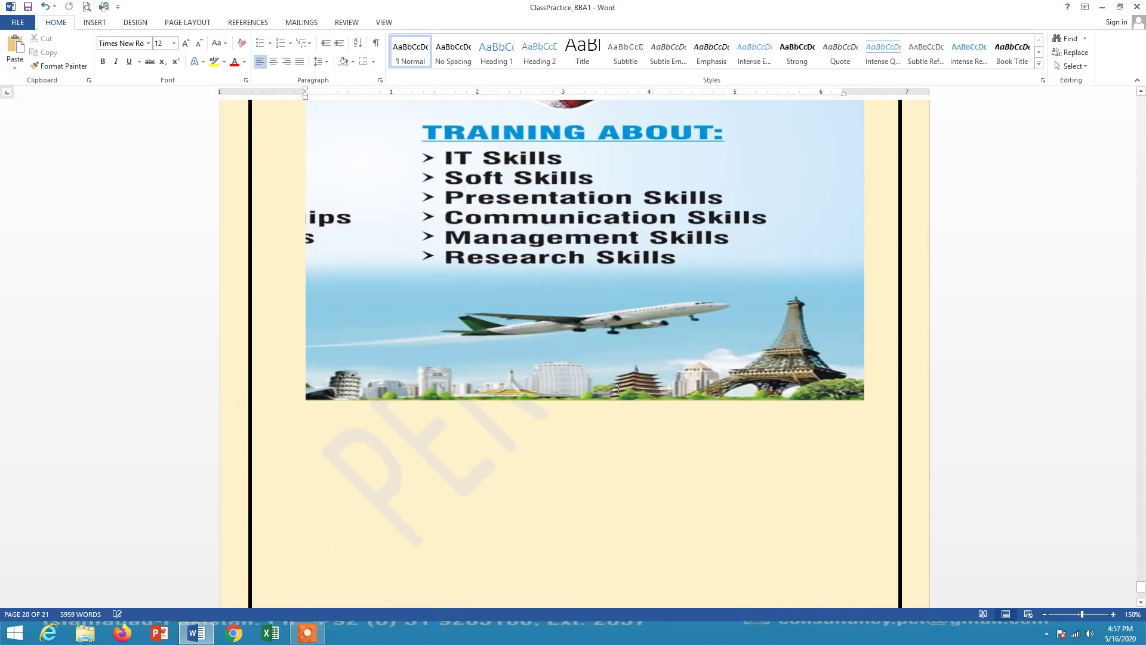
{"action": "scroll", "coordinate": [618, 389], "scroll_direction": "down", "scroll_amount": 1}
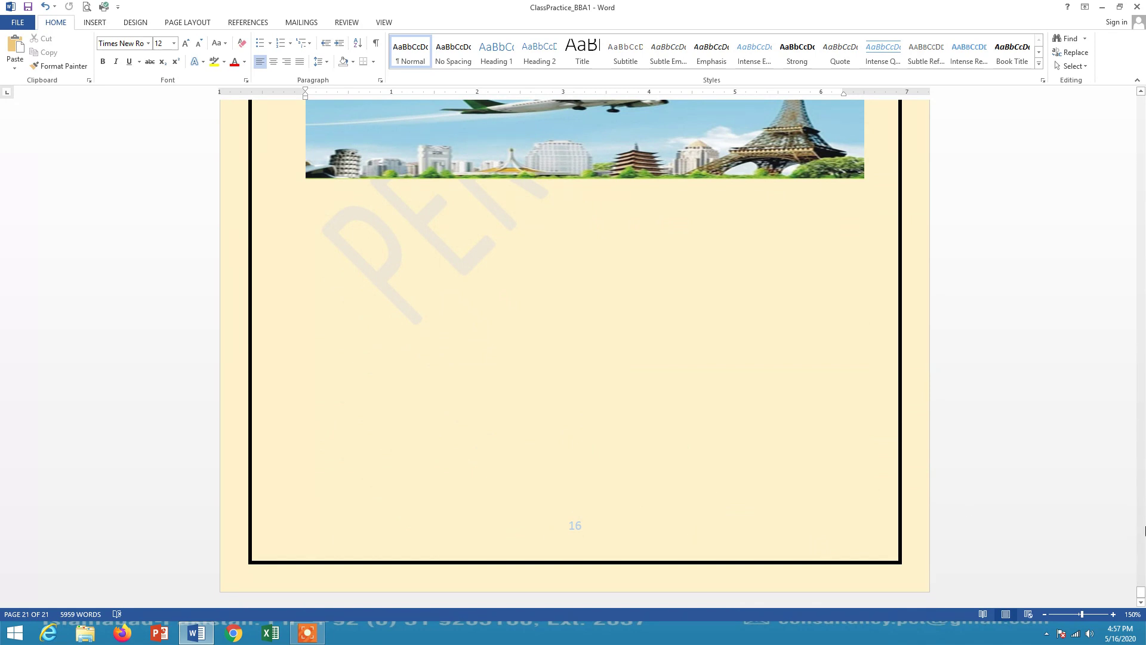
Return to the cover page and check the Roman page numbers on the Executive Summary and Acknowledgement pages.
{"action": "left_click_drag", "start_coordinate": [1142, 596], "coordinate": [1144, 109]}
{"action": "scroll", "coordinate": [711, 345], "scroll_direction": "down", "scroll_amount": 8}
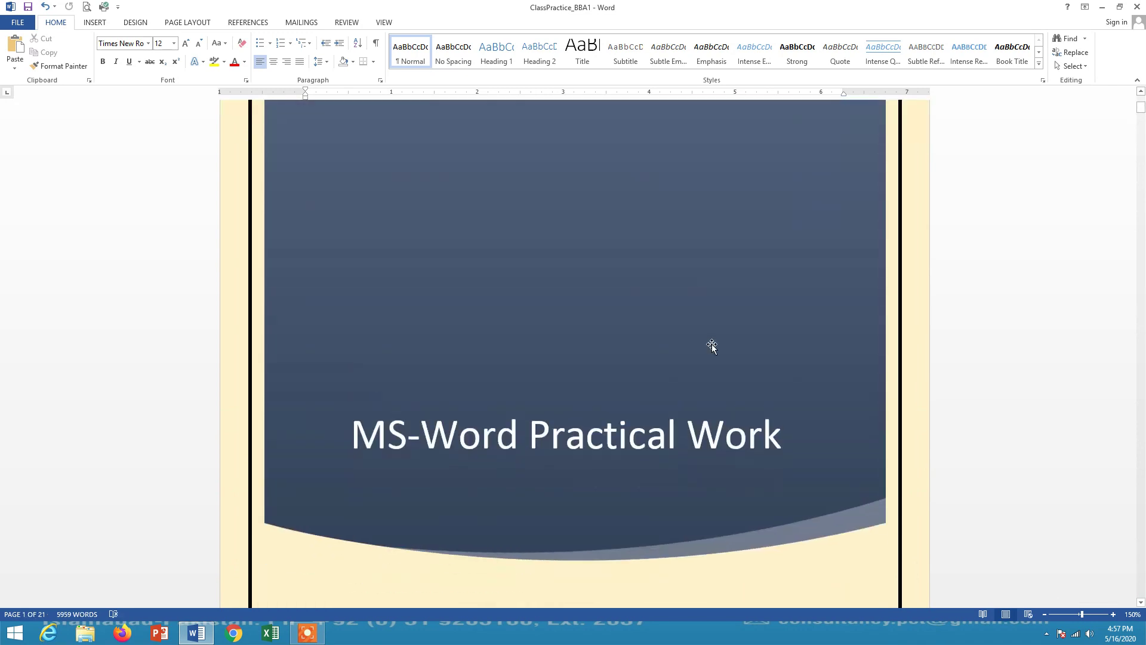
{"action": "scroll", "coordinate": [712, 344], "scroll_direction": "down", "scroll_amount": 10}
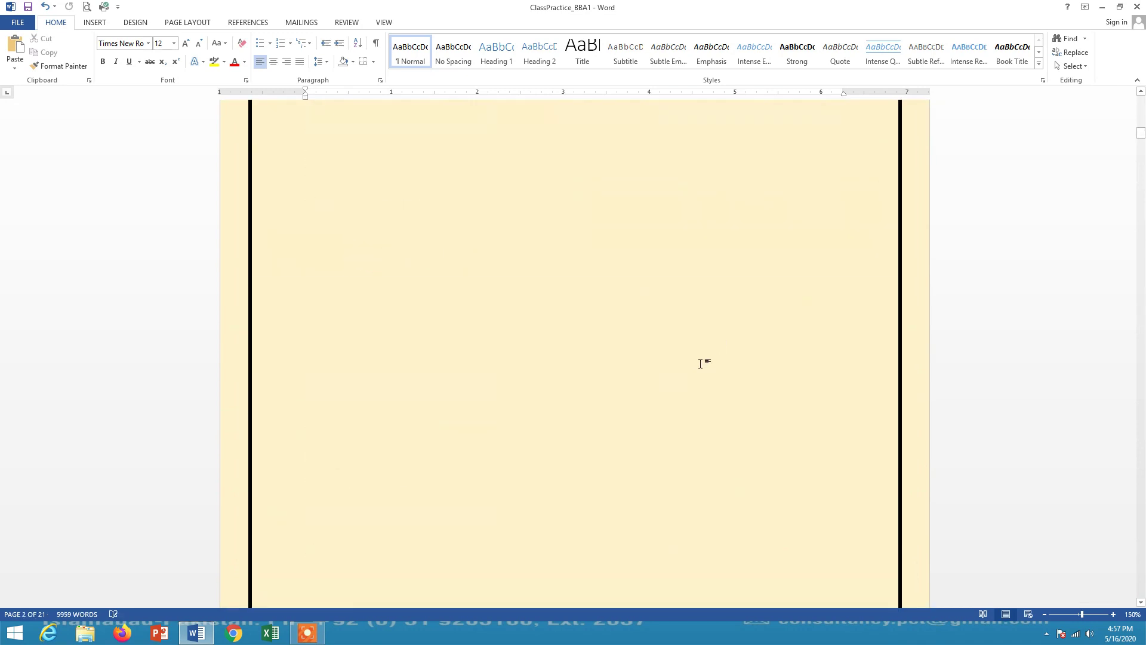
{"action": "scroll", "coordinate": [657, 388], "scroll_direction": "down", "scroll_amount": 2}
{"action": "scroll", "coordinate": [576, 440], "scroll_direction": "up", "scroll_amount": 6}
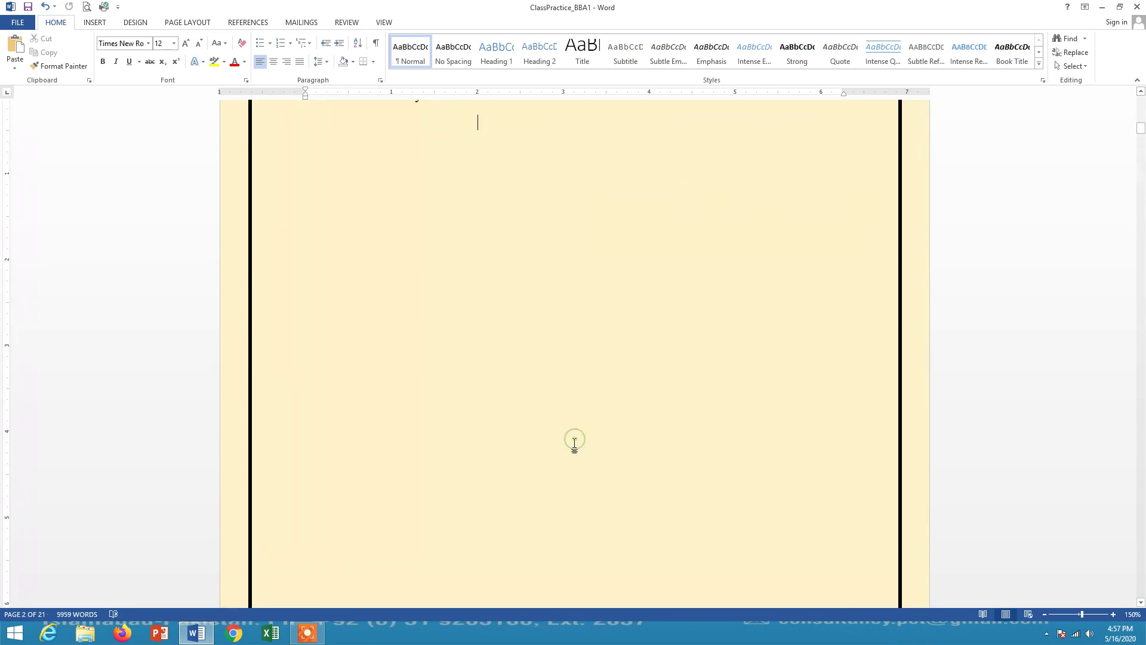
{"action": "scroll", "coordinate": [570, 341], "scroll_direction": "down", "scroll_amount": 15}
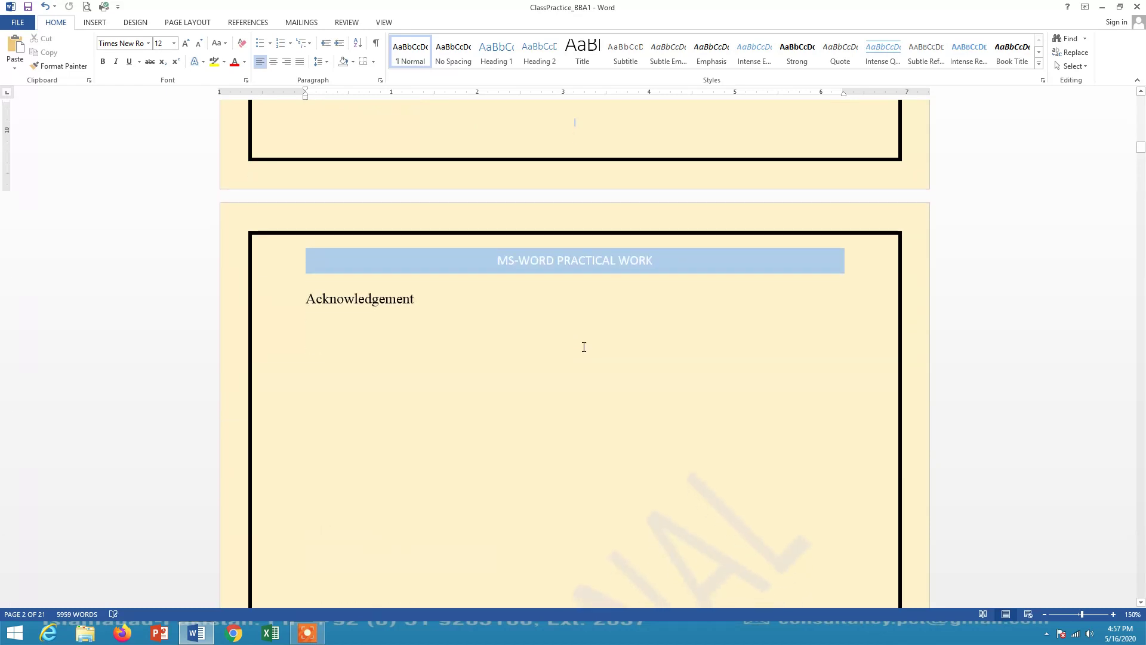
{"action": "scroll", "coordinate": [583, 347], "scroll_direction": "down", "scroll_amount": 5}
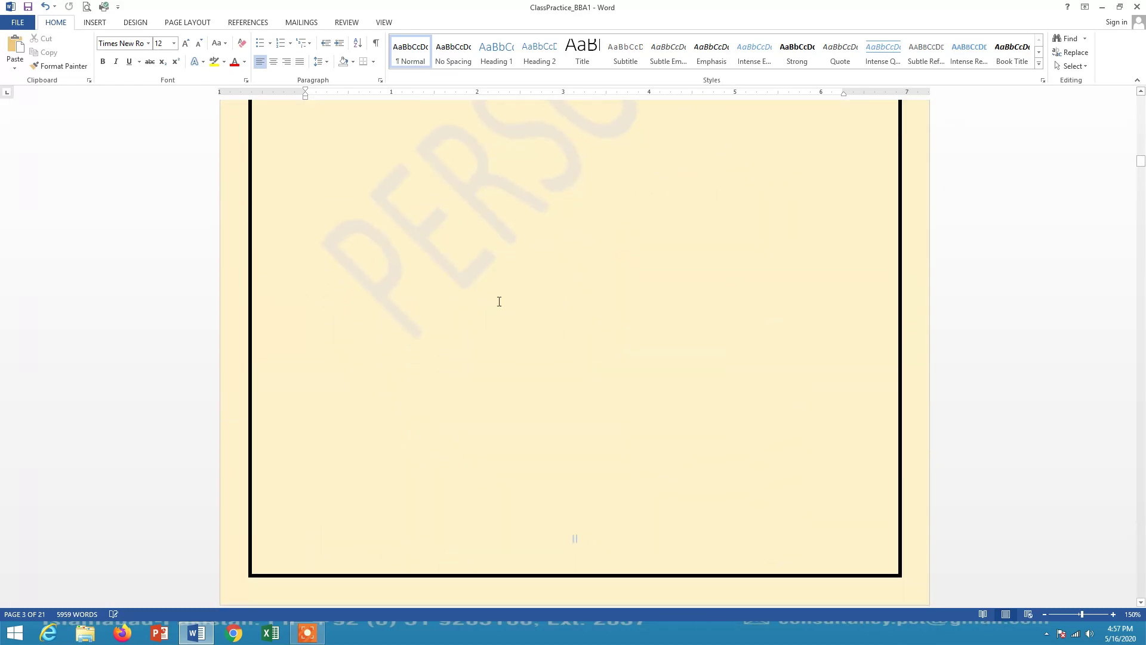
Look through the available page break and section break types, including Next Page, without inserting one.
{"action": "left_click", "coordinate": [195, 25]}
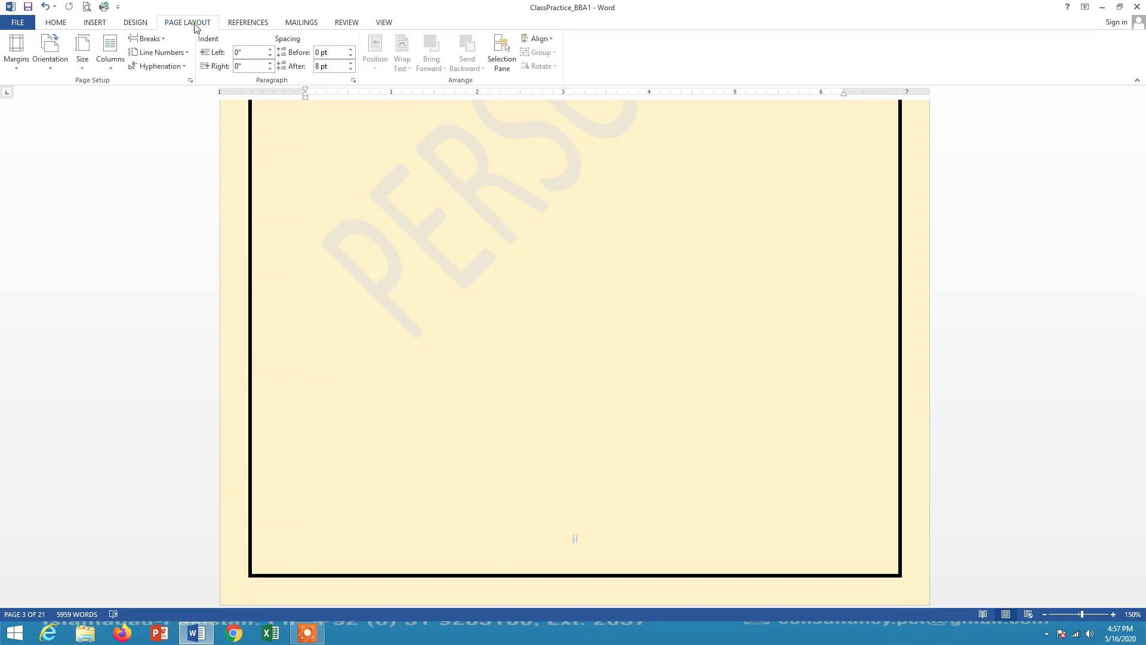
{"action": "left_click", "coordinate": [163, 40]}
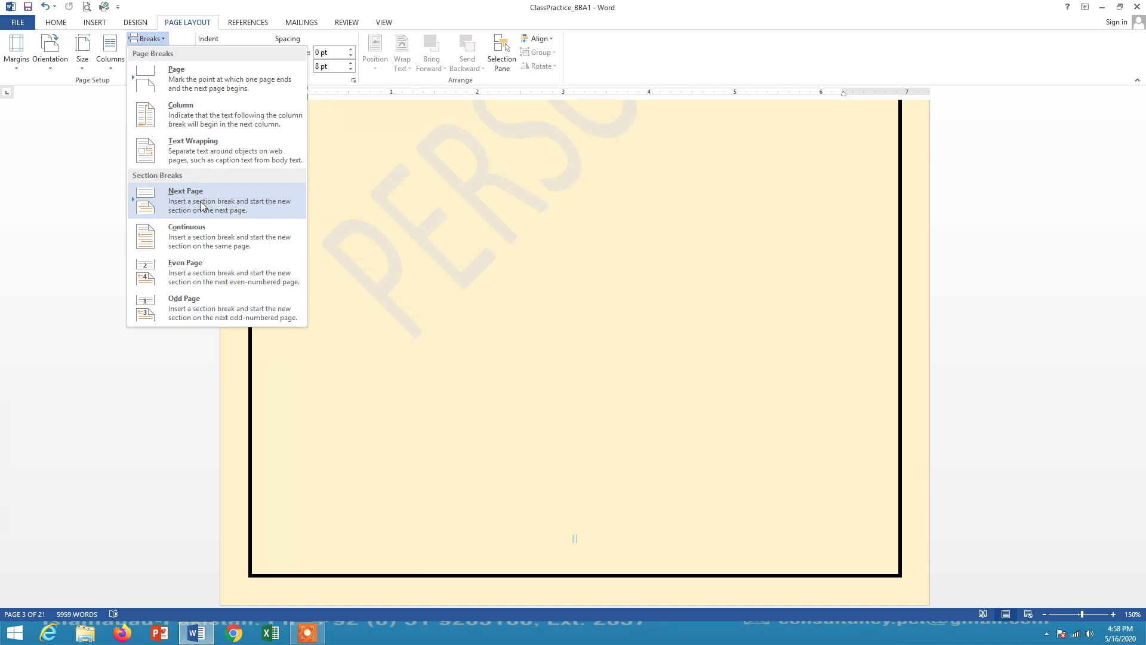
{"action": "left_click", "coordinate": [159, 42]}
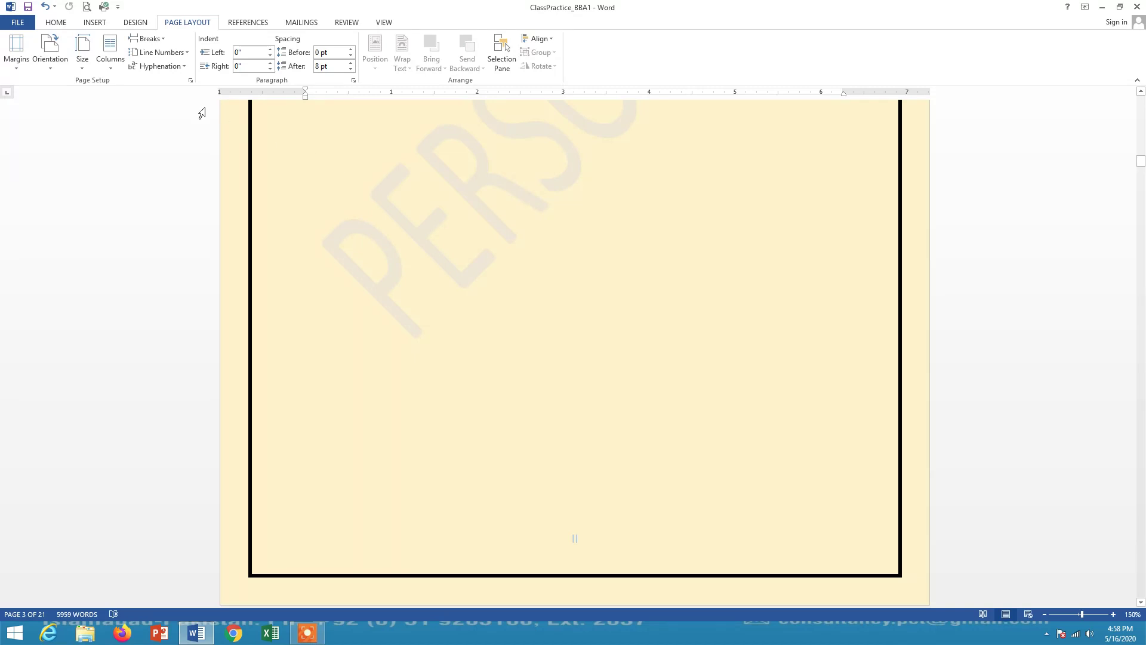
Turn on continuous line numbering for the front matter section and check it on the Executive Summary page.
{"action": "left_click", "coordinate": [189, 54]}
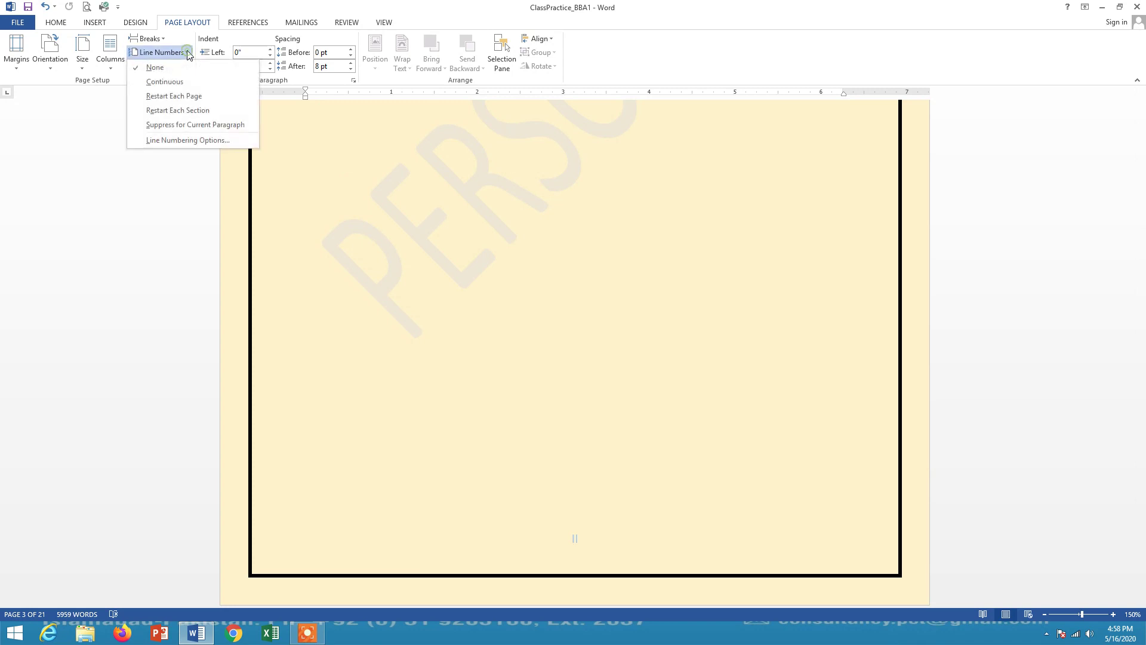
{"action": "left_click", "coordinate": [175, 86]}
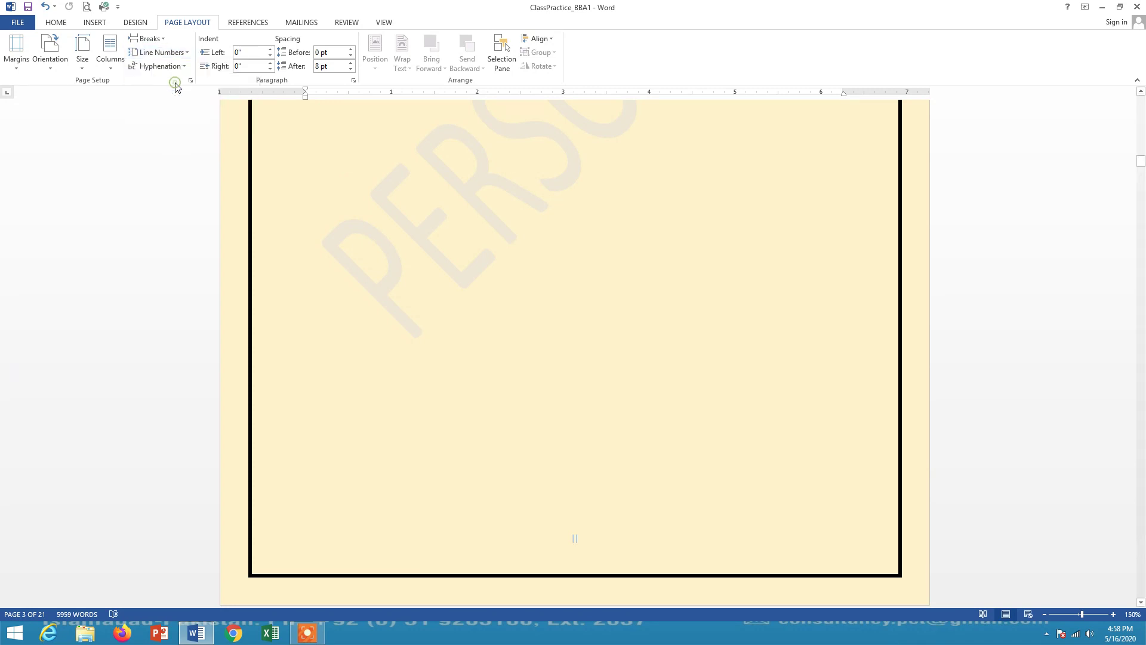
{"action": "scroll", "coordinate": [376, 218], "scroll_direction": "up", "scroll_amount": 8}
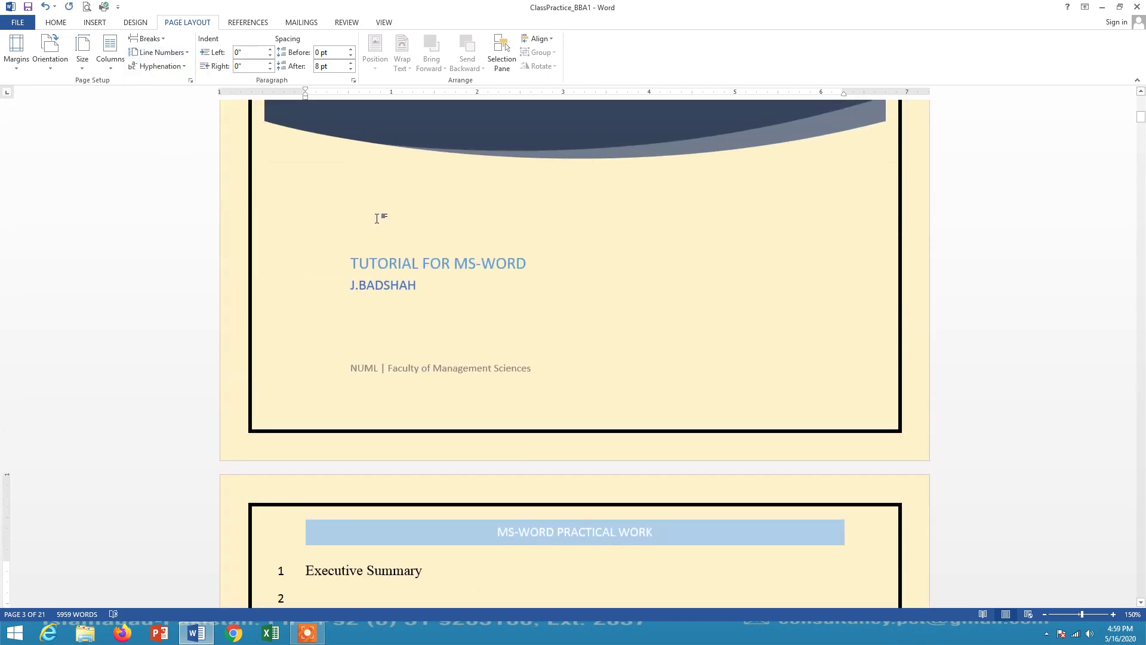
{"action": "scroll", "coordinate": [358, 236], "scroll_direction": "down", "scroll_amount": 4}
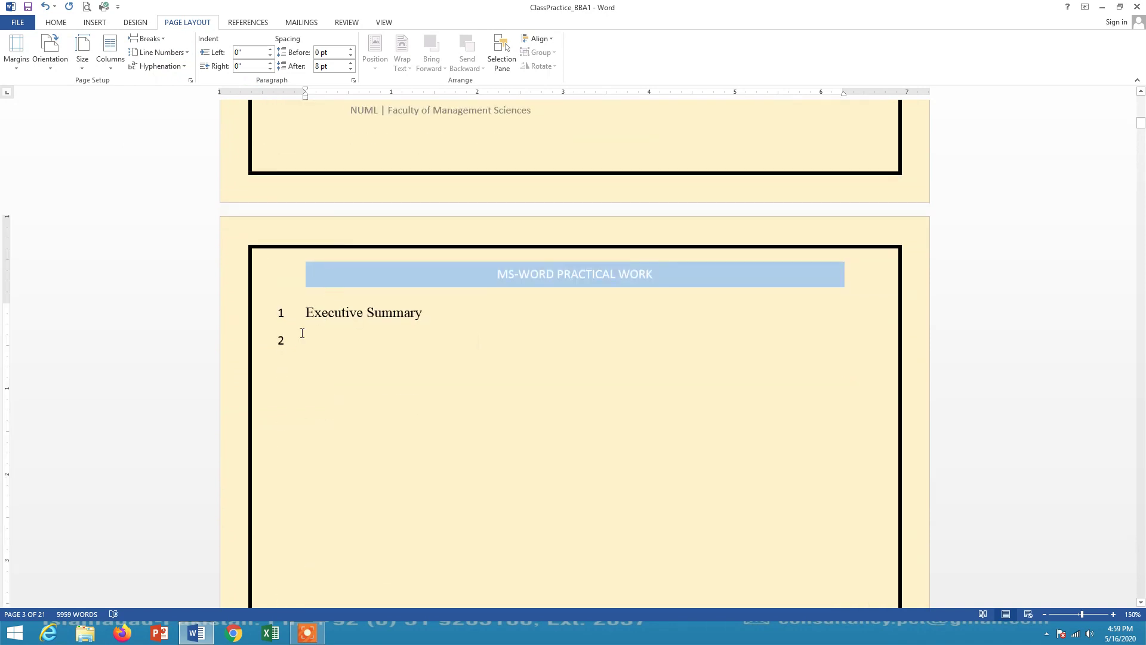
Turn on continuous line numbering for the Chapter 1 section and check how it runs across the chapter's pages.
{"action": "scroll", "coordinate": [302, 333], "scroll_direction": "down", "scroll_amount": 20}
{"action": "scroll", "coordinate": [327, 333], "scroll_direction": "down", "scroll_amount": 20}
{"action": "scroll", "coordinate": [331, 333], "scroll_direction": "down", "scroll_amount": 20}
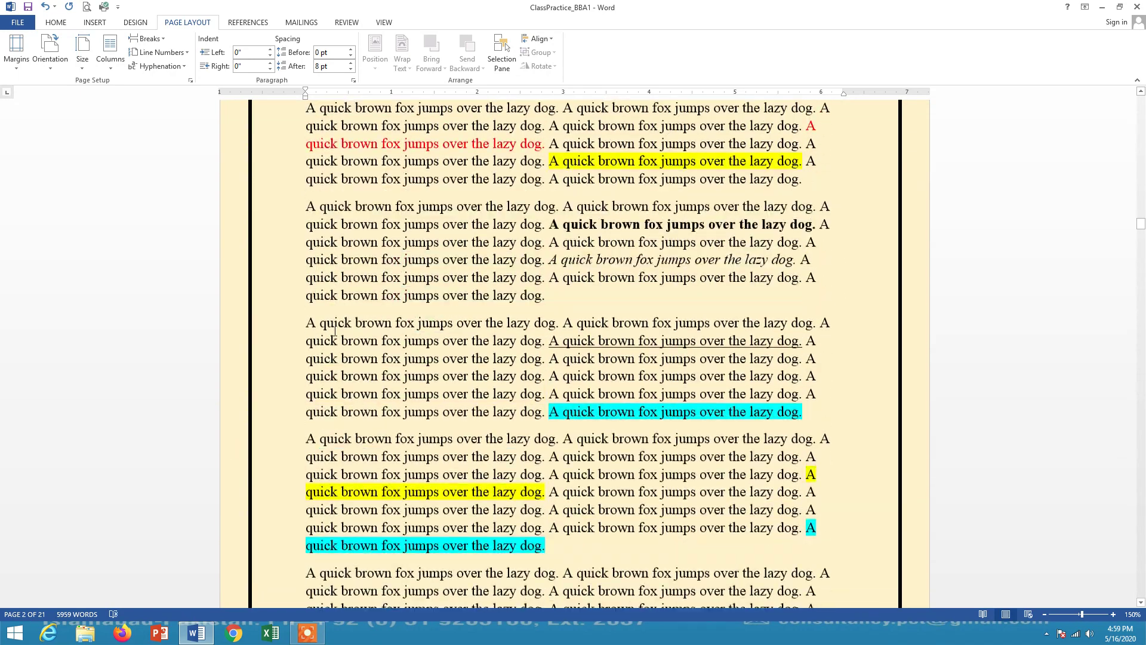
{"action": "scroll", "coordinate": [334, 331], "scroll_direction": "up", "scroll_amount": 10}
{"action": "scroll", "coordinate": [338, 332], "scroll_direction": "down", "scroll_amount": 6}
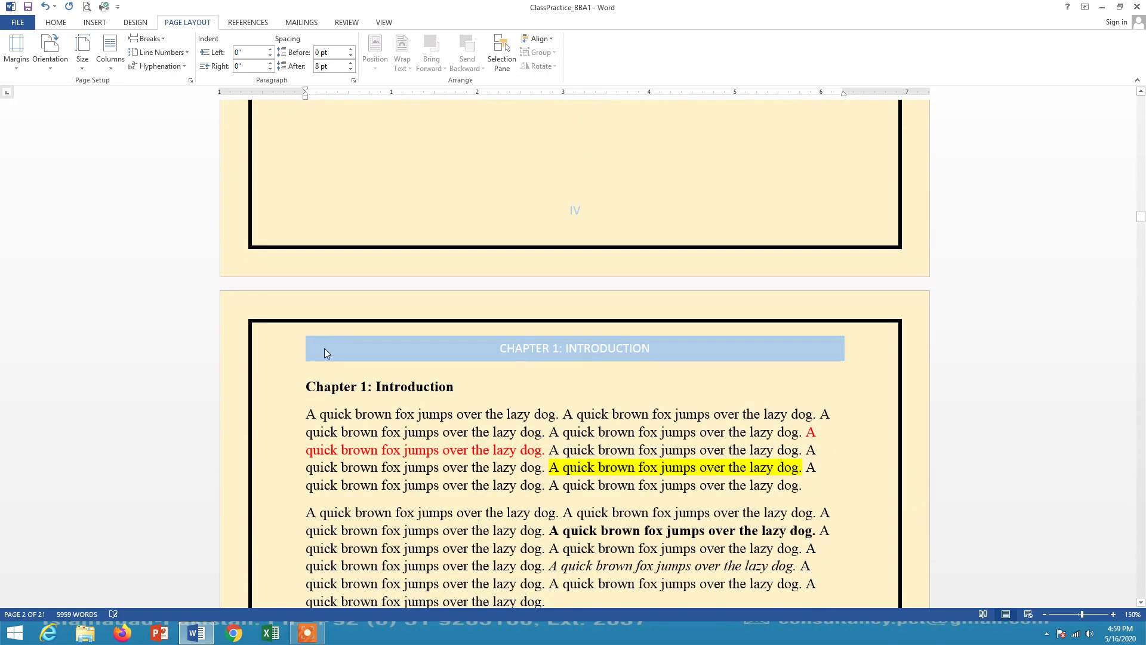
{"action": "left_click", "coordinate": [307, 413]}
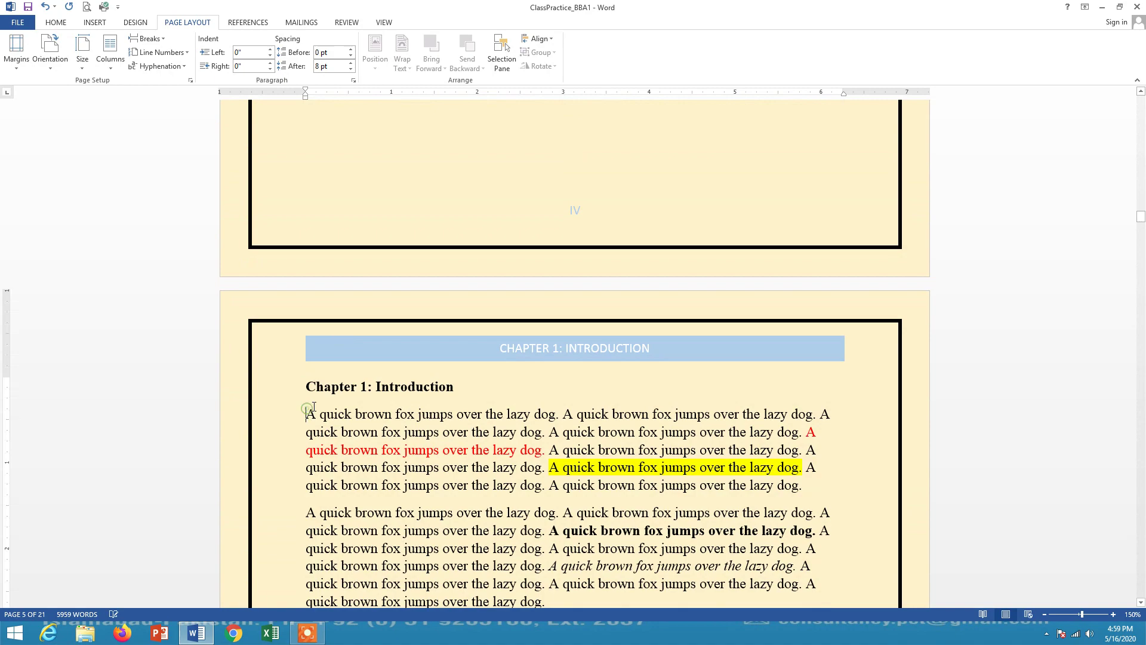
{"action": "left_click", "coordinate": [178, 52]}
{"action": "left_click", "coordinate": [175, 85]}
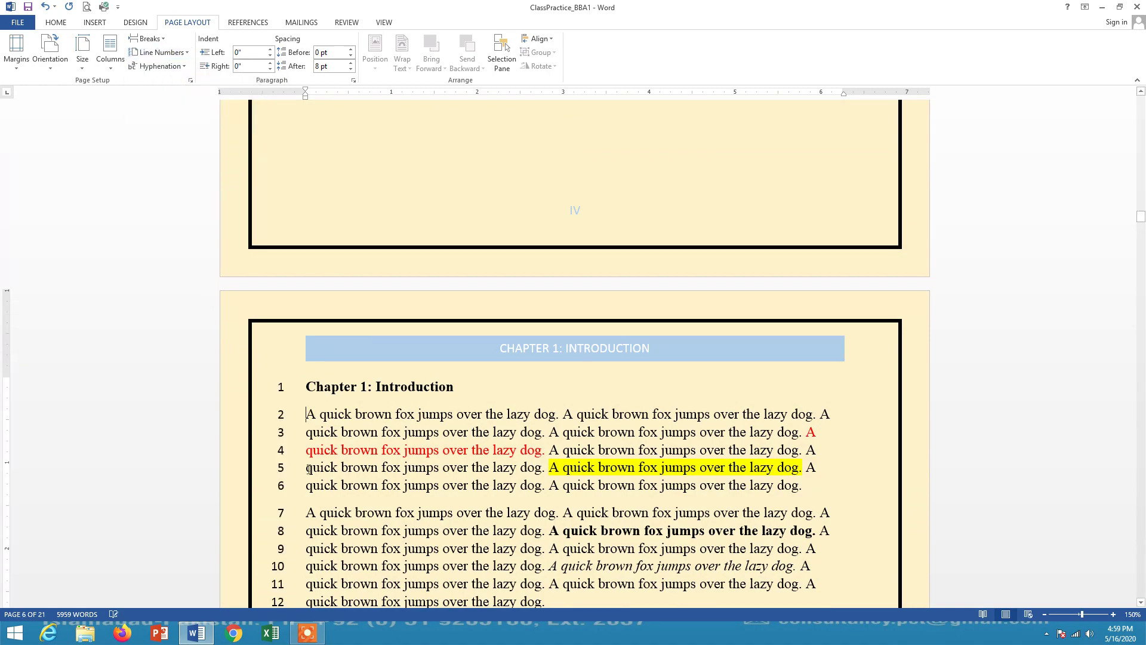
{"action": "scroll", "coordinate": [342, 395], "scroll_direction": "down", "scroll_amount": 20}
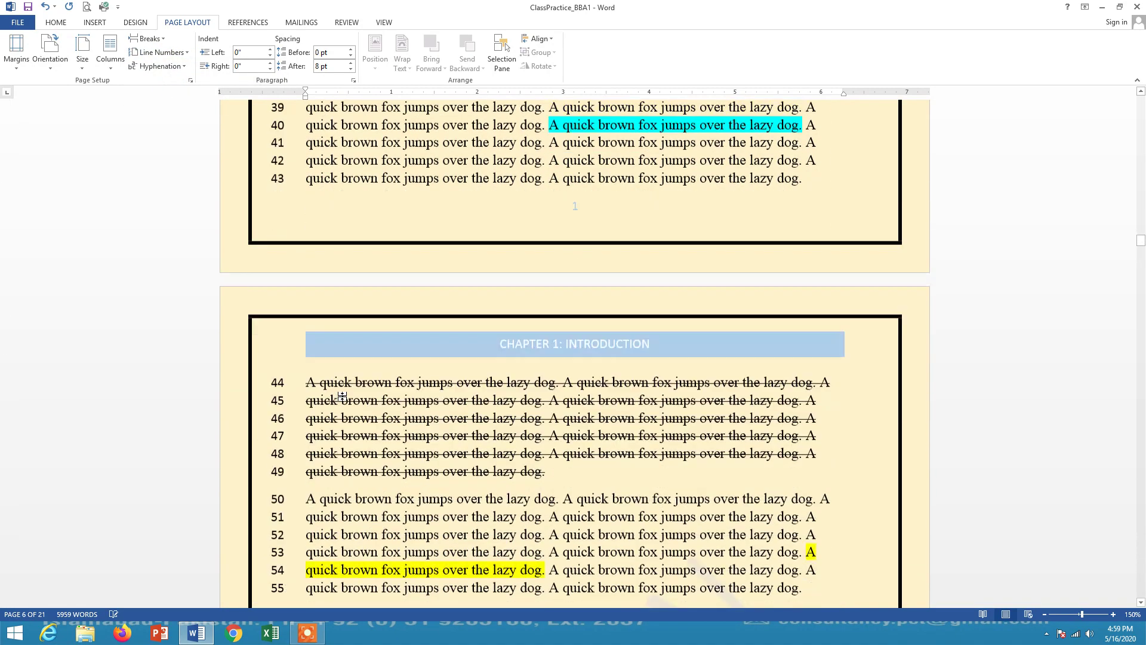
{"action": "scroll", "coordinate": [344, 396], "scroll_direction": "down", "scroll_amount": 8}
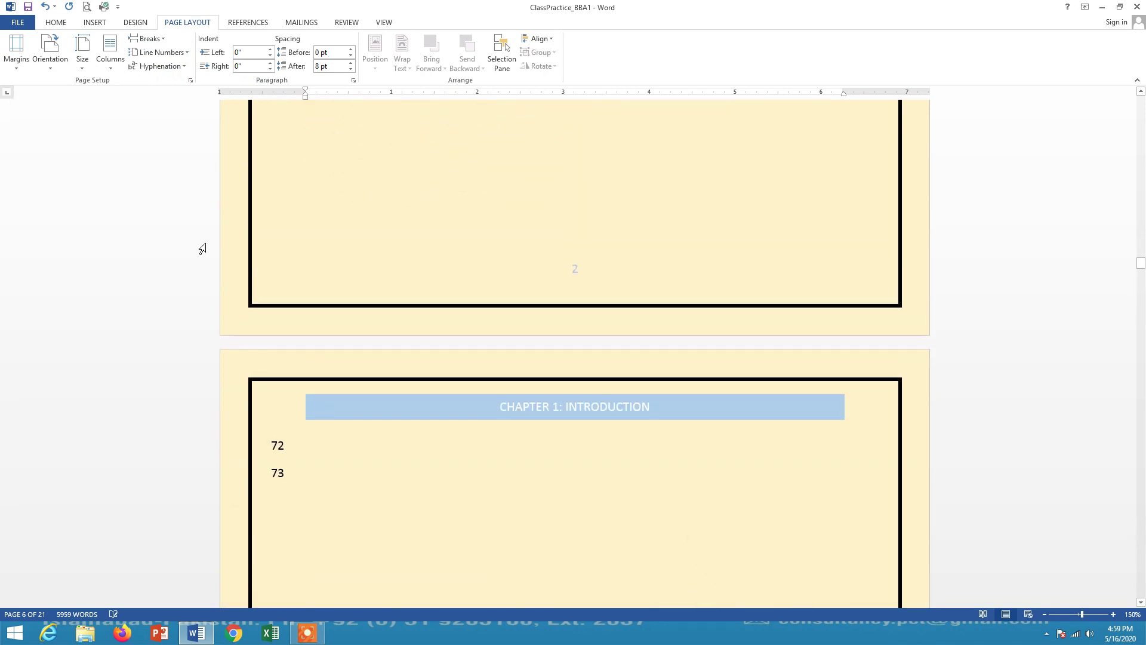
Set line numbering to None for the Chapter 1 section.
{"action": "left_click", "coordinate": [182, 54]}
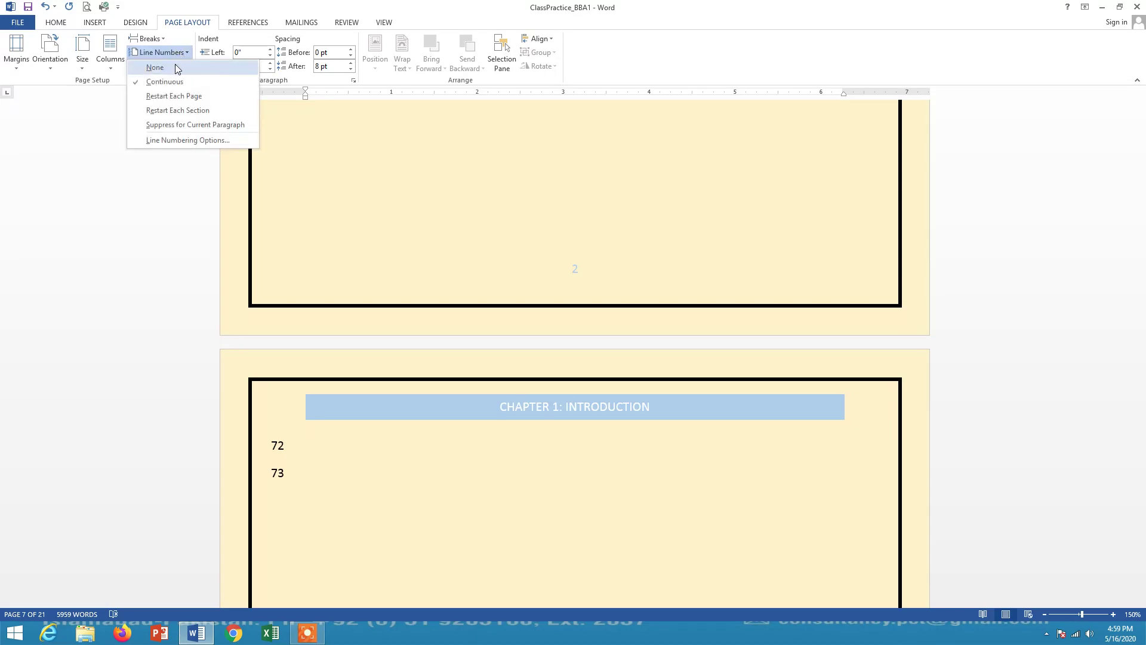
{"action": "left_click", "coordinate": [174, 68]}
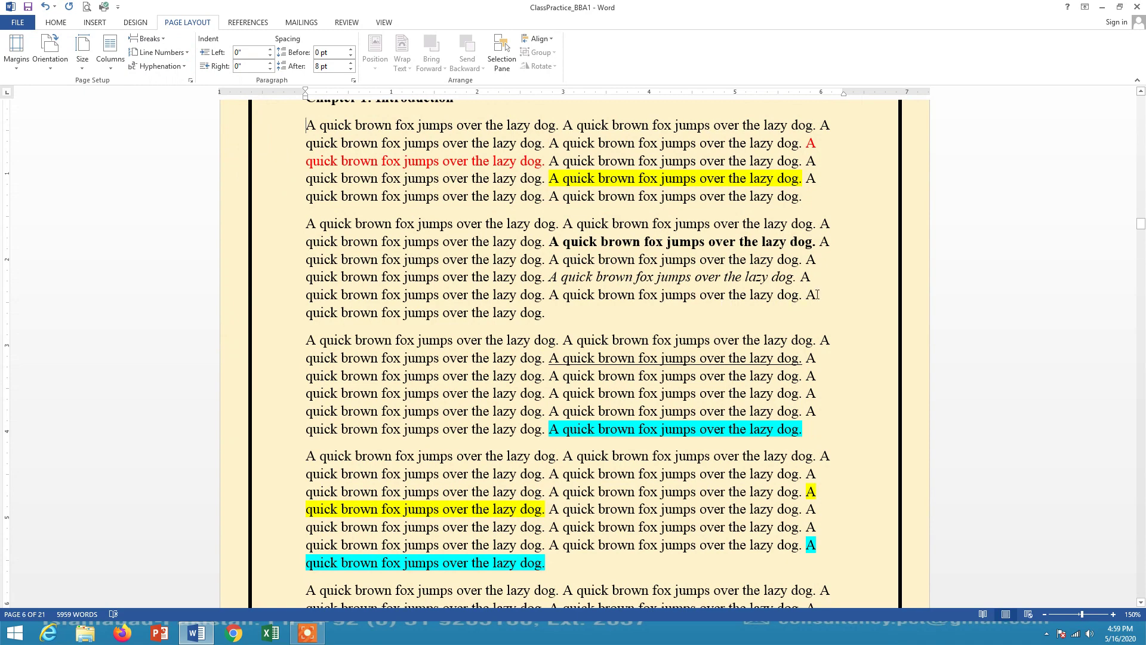
Insert the test word "hjgjgjg" after the "A" following the italic sentence in Chapter 1's second paragraph, and shorten it to "hjg".
{"action": "left_click", "coordinate": [812, 276]}
{"action": "type", "text": "hjgjgjg"}
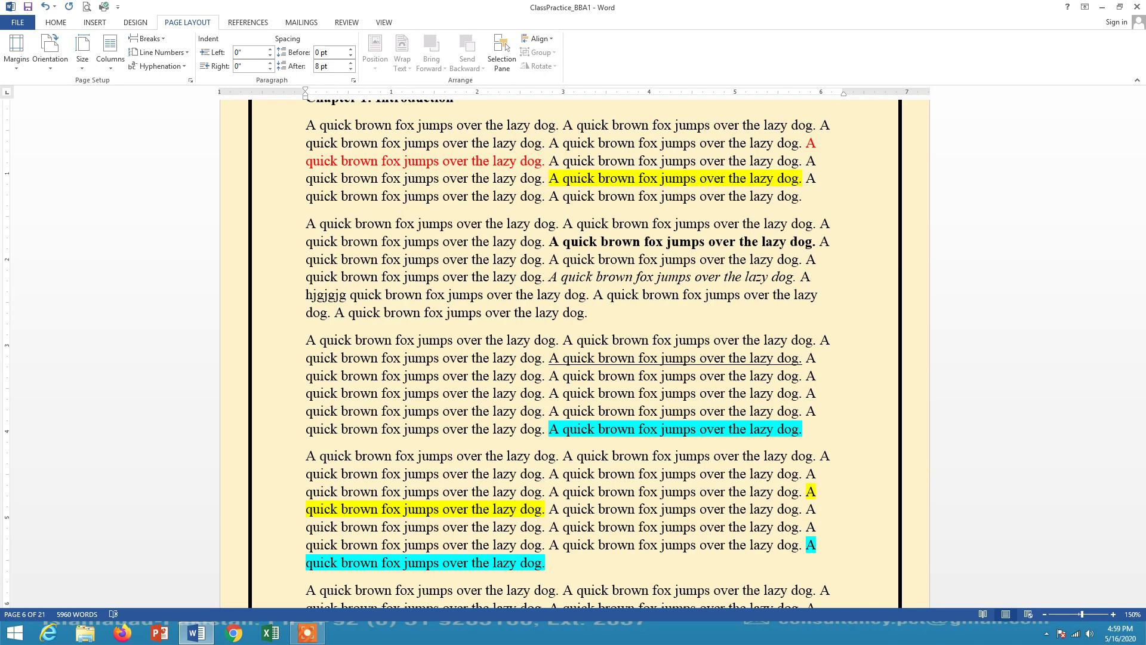
{"action": "key", "text": "BackSpace"}
{"action": "key", "text": "BackSpace"}
{"action": "key", "text": "BackSpace"}
{"action": "key", "text": "BackSpace"}
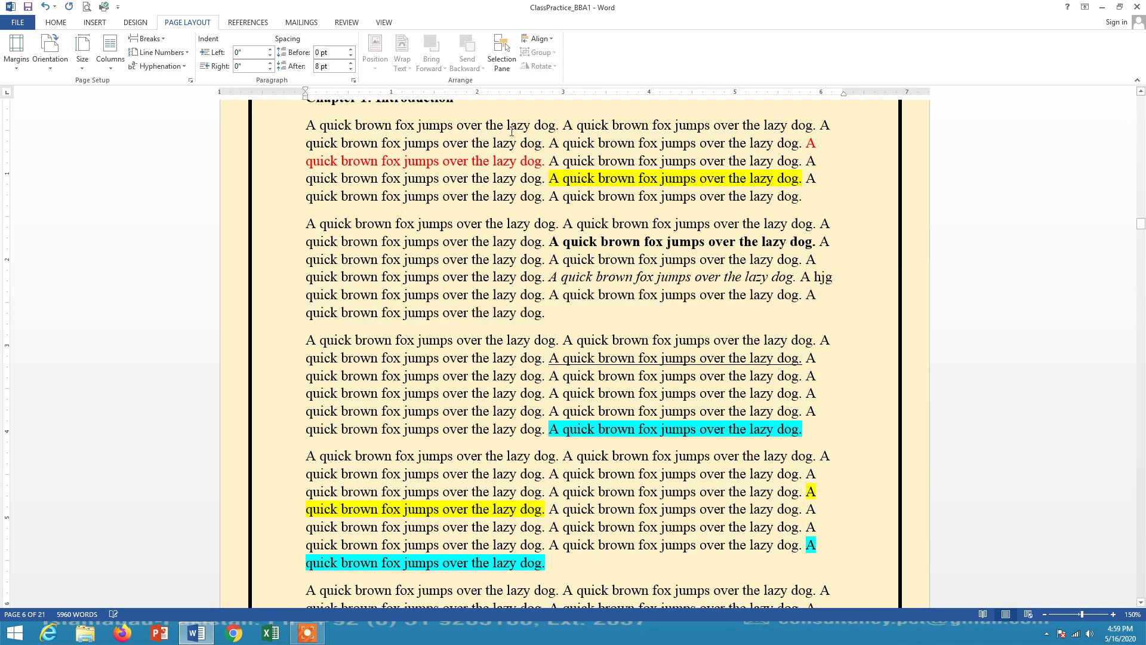
Set hyphenation to Automatic and extend the test word to "hjggjgjh" to see how it breaks.
{"action": "left_click", "coordinate": [157, 65]}
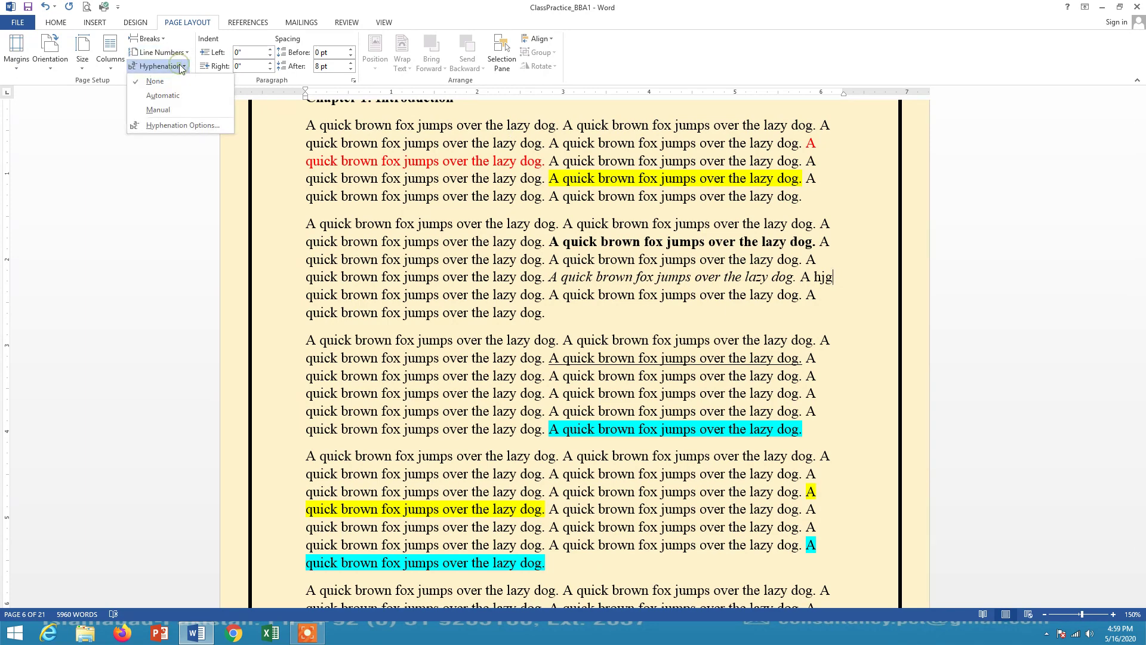
{"action": "left_click", "coordinate": [167, 96]}
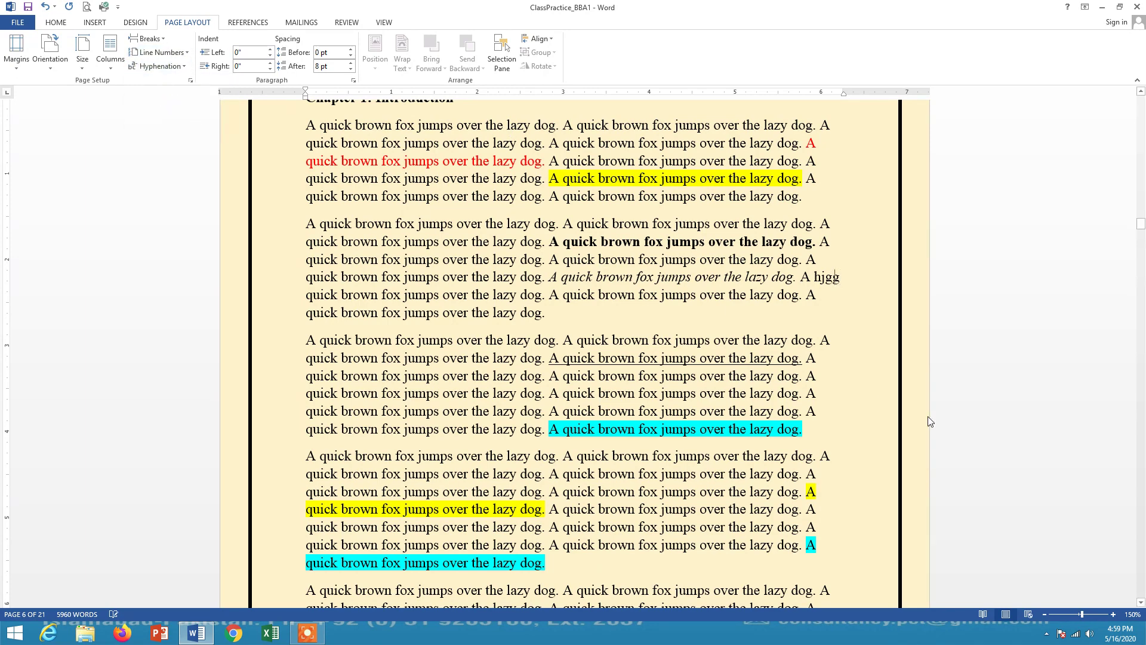
{"action": "type", "text": "gjgjh"}
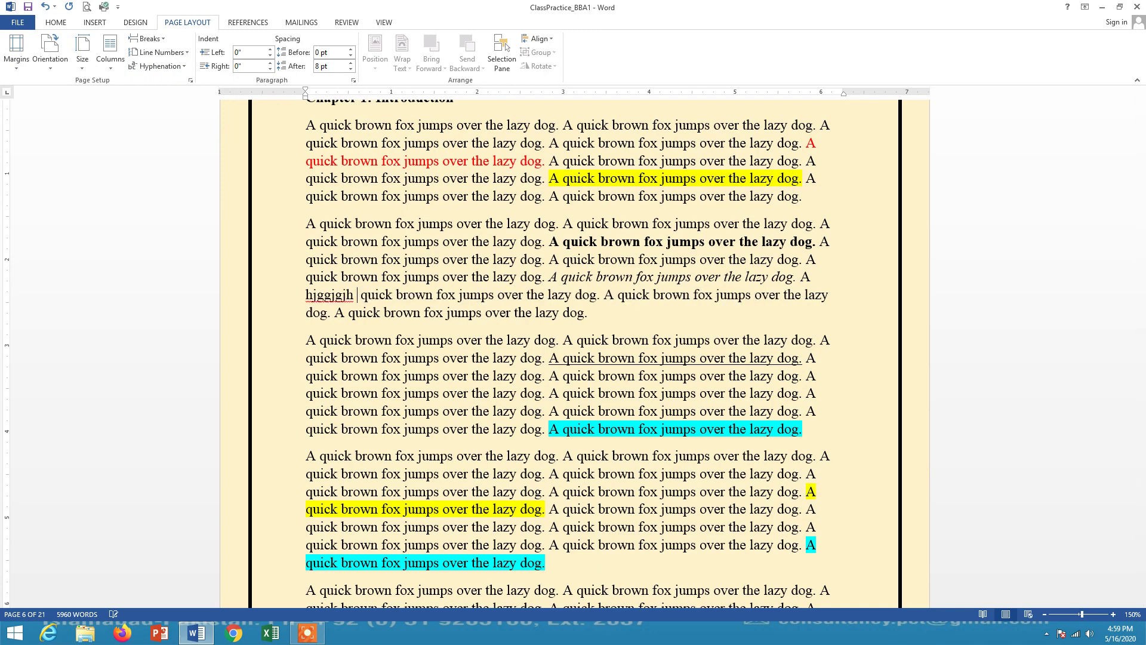
Replace the test word after the italic sentence with "jhgjhgj".
{"action": "key", "text": "BackSpace"}
{"action": "key", "text": "BackSpace"}
{"action": "key", "text": "BackSpace"}
{"action": "key", "text": "BackSpace"}
{"action": "key", "text": "BackSpace"}
{"action": "key", "text": "BackSpace"}
{"action": "key", "text": "BackSpace"}
{"action": "key", "text": "BackSpace"}
{"action": "key", "text": "BackSpace"}
{"action": "key", "text": "BackSpace"}
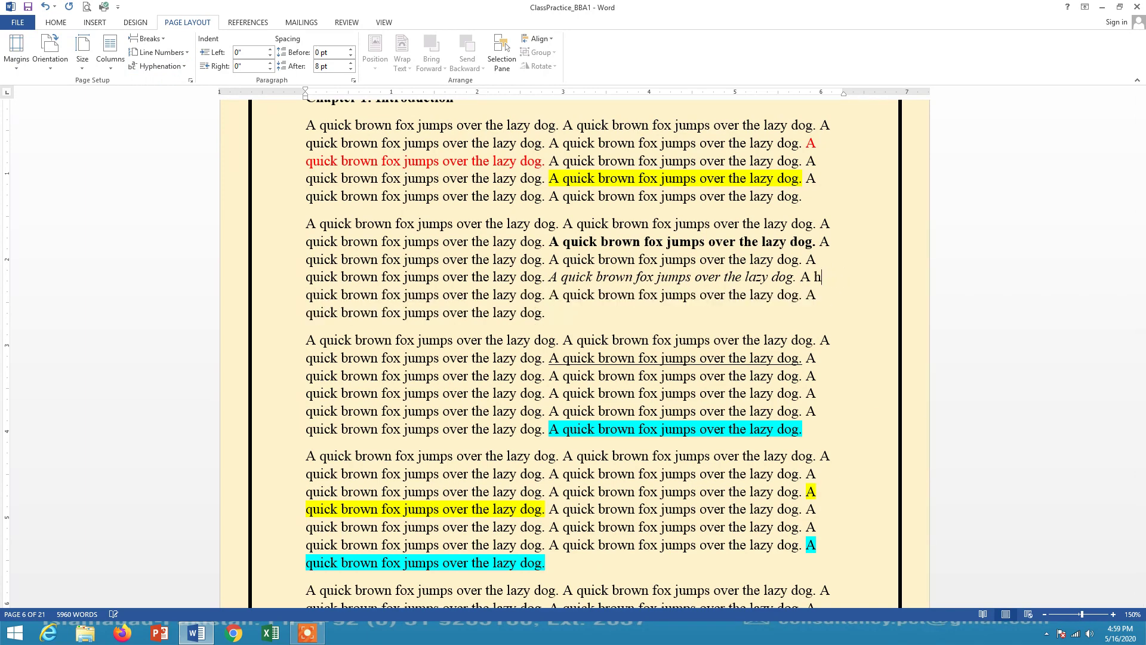
{"action": "type", "text": "jhgjhgj"}
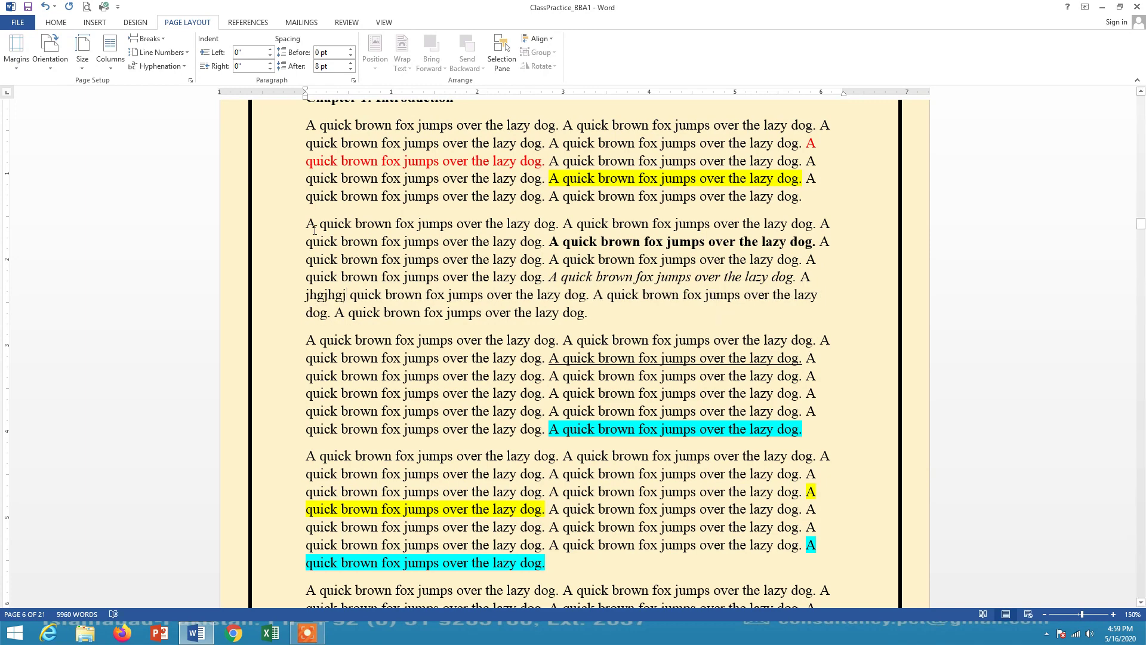
Select Chapter 1's second paragraph through the start of the third, and apply Automatic hyphenation.
{"action": "left_click_drag", "start_coordinate": [300, 219], "coordinate": [653, 342]}
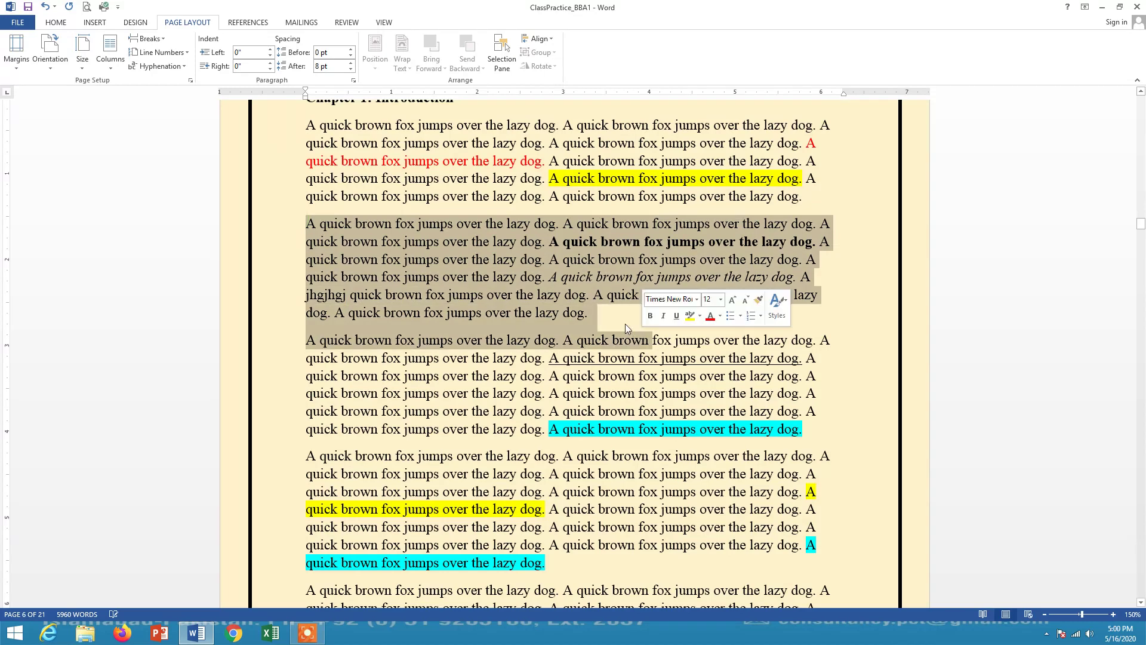
{"action": "left_click", "coordinate": [177, 67]}
{"action": "left_click", "coordinate": [167, 93]}
{"action": "left_click", "coordinate": [171, 67]}
{"action": "left_click", "coordinate": [161, 94]}
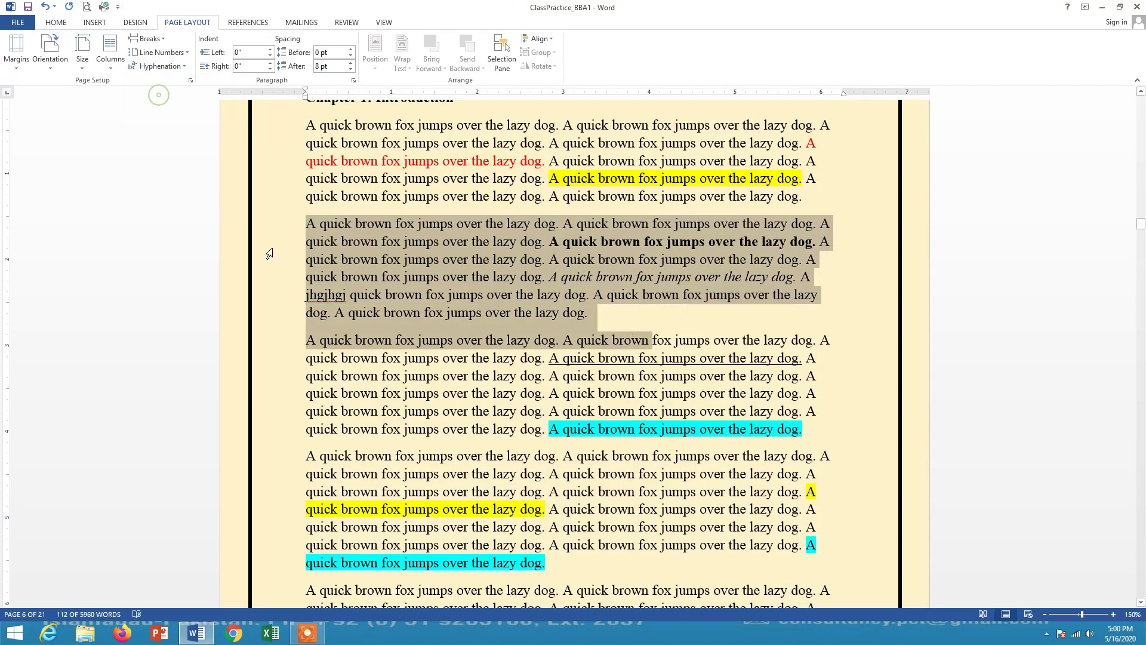
Run Manual hyphenation on the test word "jhgjhgj" in the second paragraph, choosing a break point and accepting it.
{"action": "left_click_drag", "start_coordinate": [346, 299], "coordinate": [306, 298]}
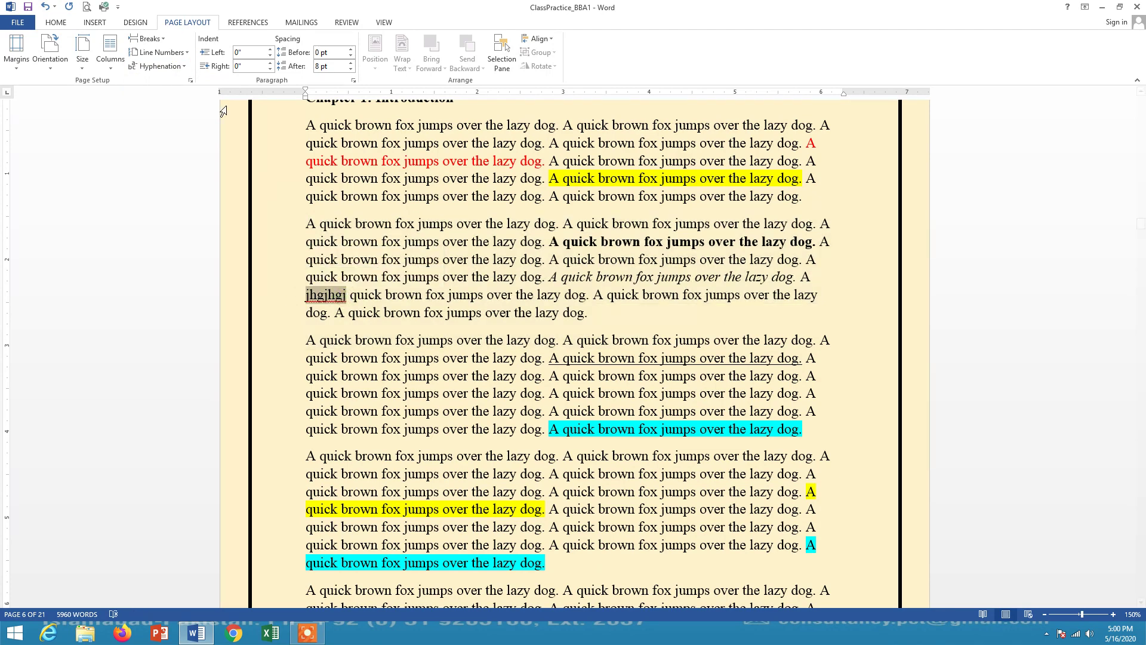
{"action": "left_click", "coordinate": [171, 67]}
{"action": "left_click", "coordinate": [169, 108]}
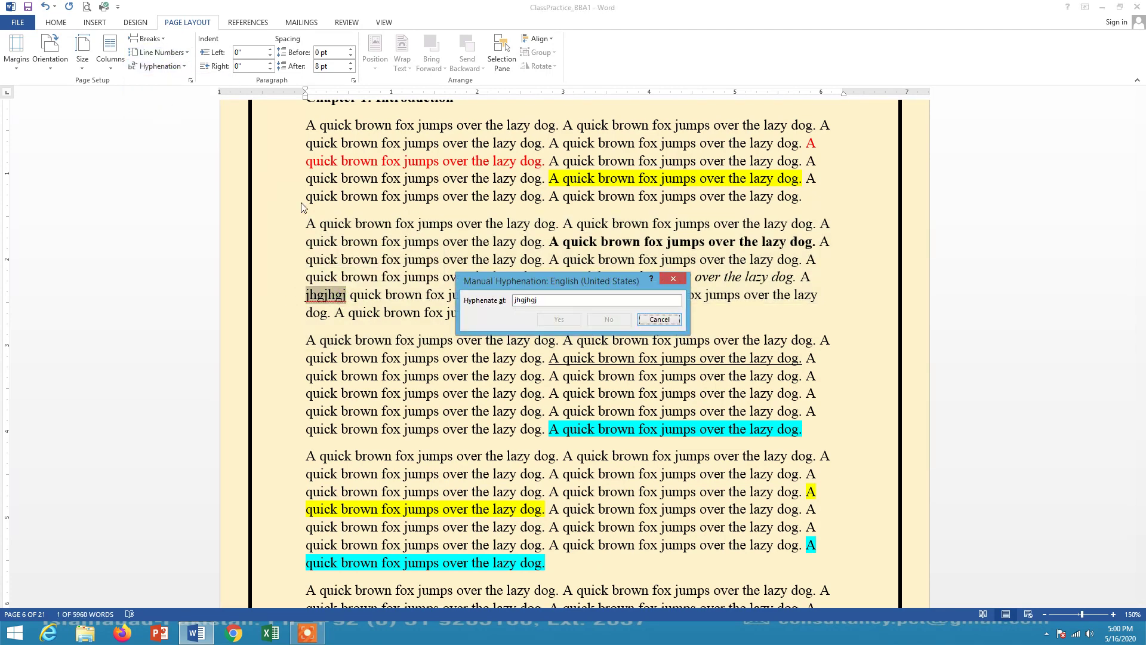
{"action": "left_click", "coordinate": [538, 300]}
{"action": "left_click", "coordinate": [558, 319]}
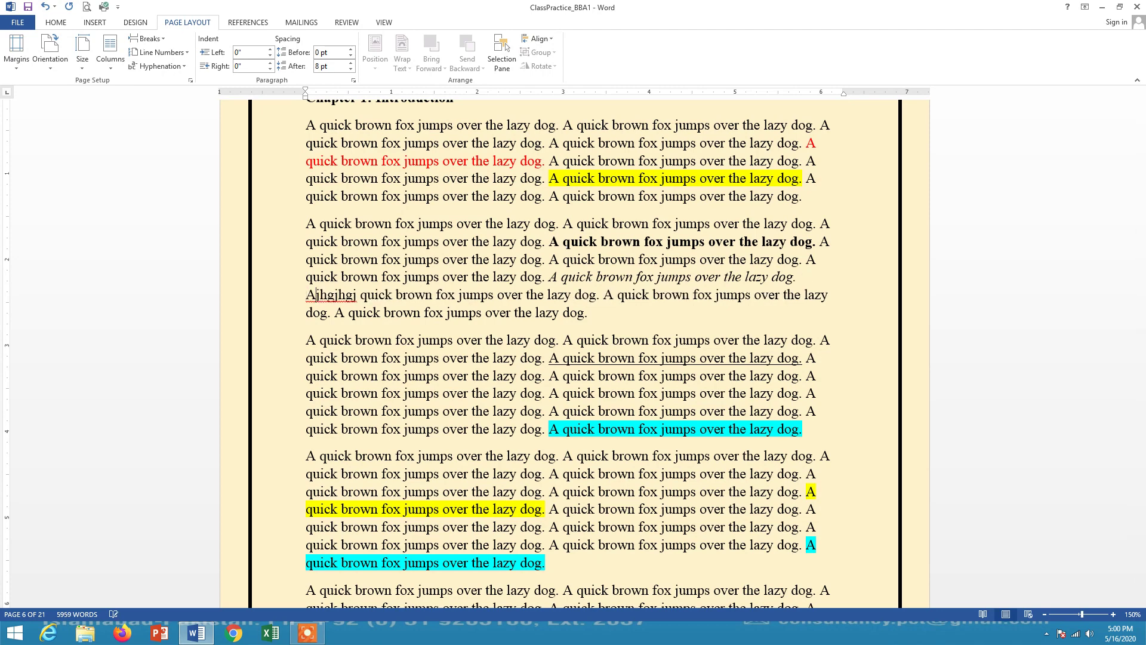
Restore the space between "A" and the test word "jhgjhgj" after the italic sentence.
{"action": "left_click", "coordinate": [819, 273]}
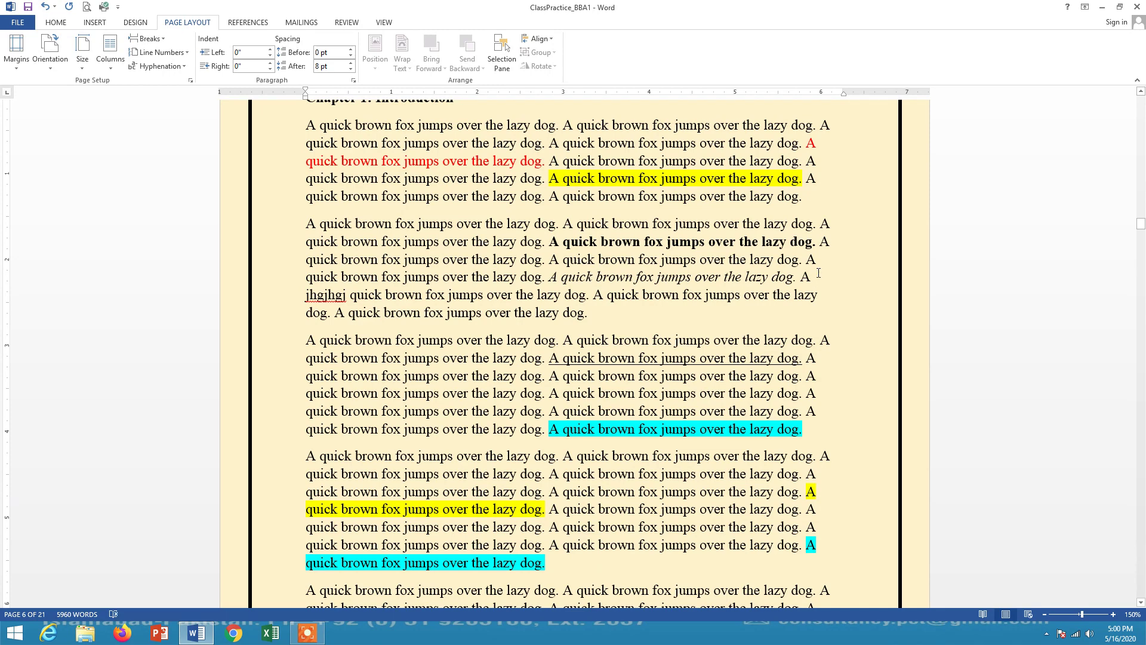
{"action": "type", "text": "h"}
{"action": "key", "text": "BackSpace"}
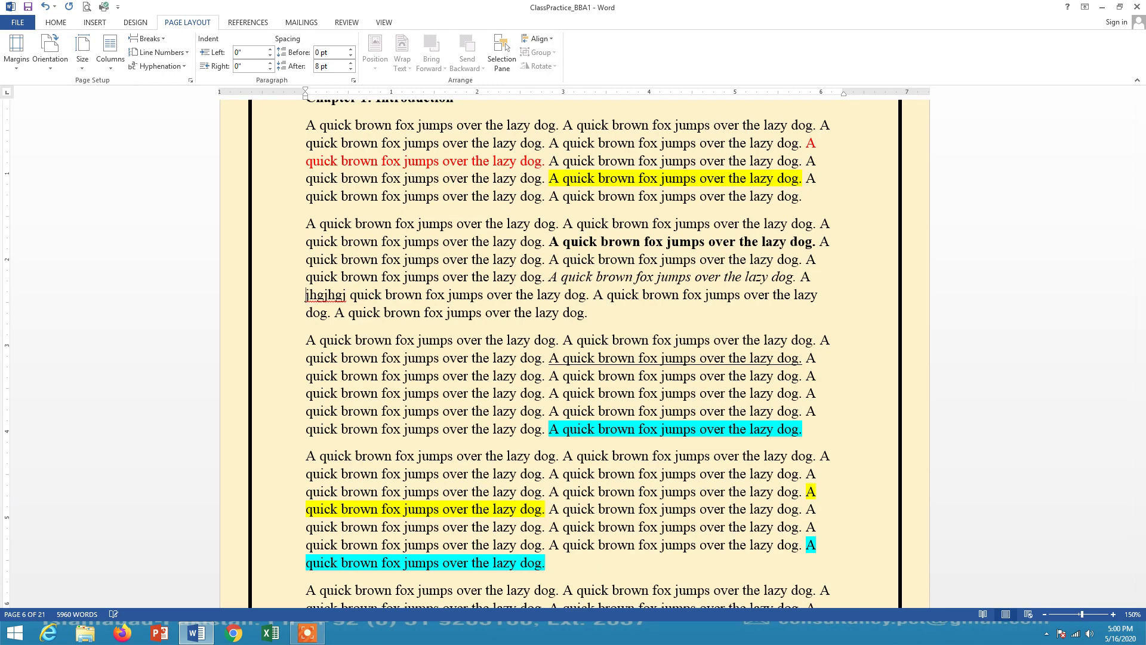
{"action": "key", "text": "BackSpace"}
Set the left indent of Chapter 1's second paragraph to 0.5".
{"action": "left_click", "coordinate": [69, 24]}
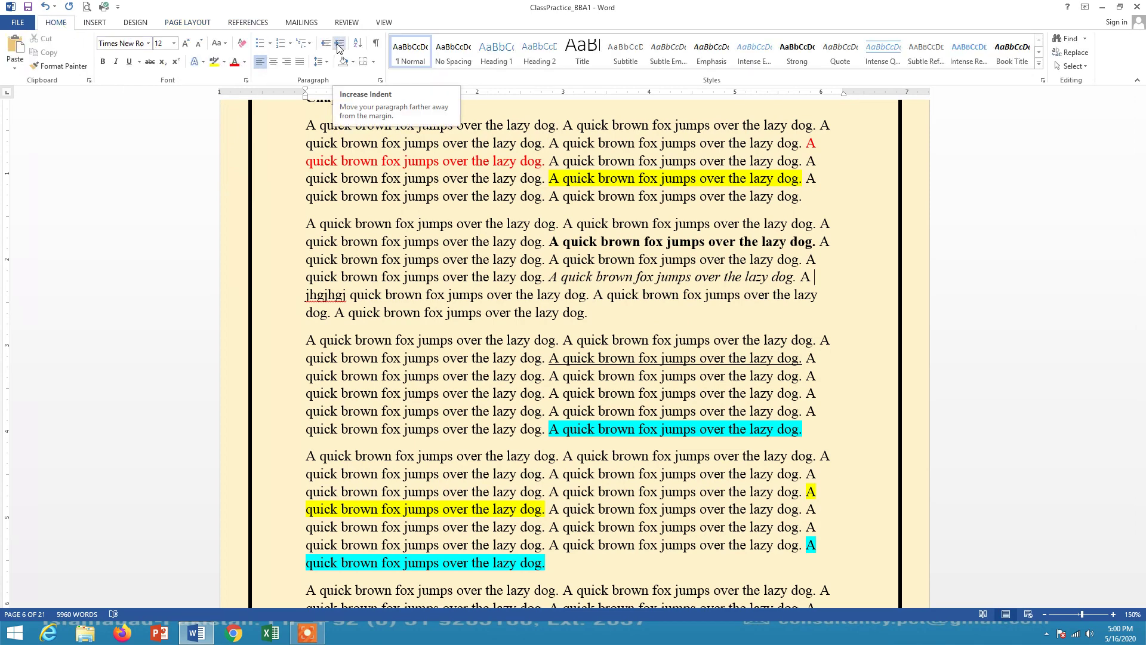
{"action": "left_click", "coordinate": [189, 24]}
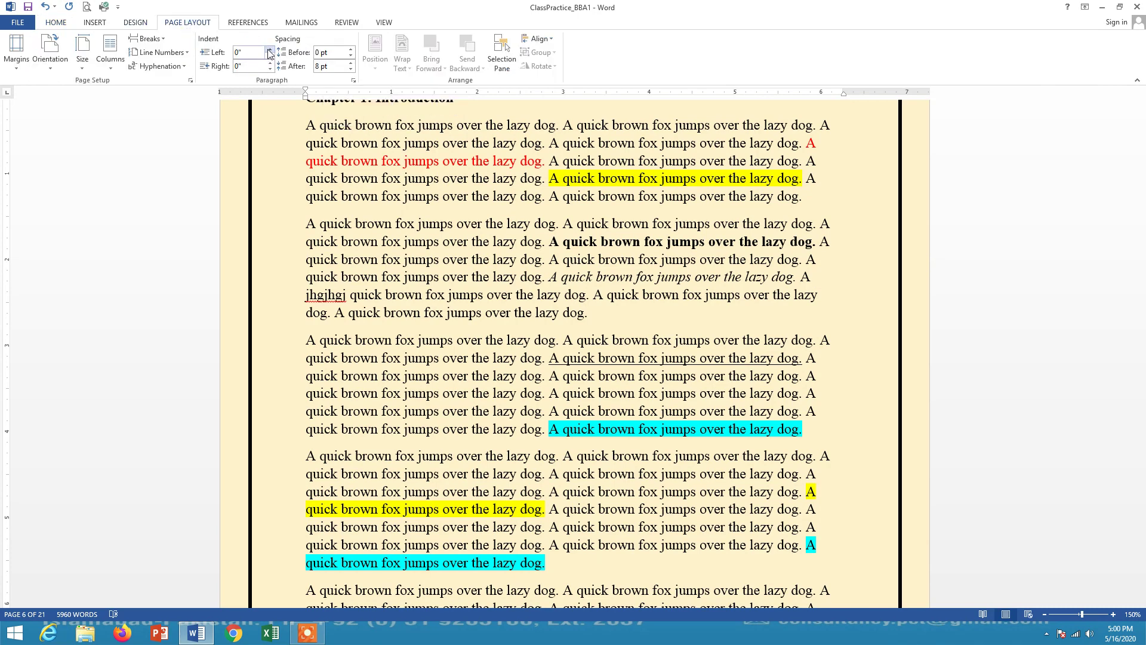
{"action": "left_click_drag", "start_coordinate": [307, 224], "coordinate": [715, 324]}
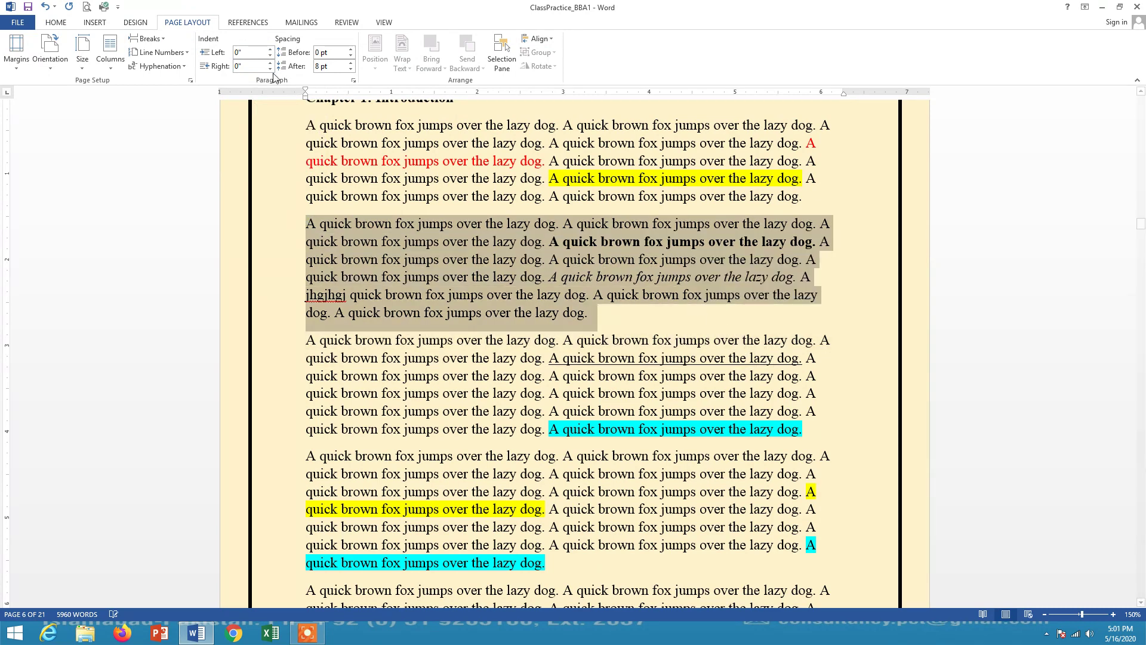
{"action": "left_click", "coordinate": [269, 49]}
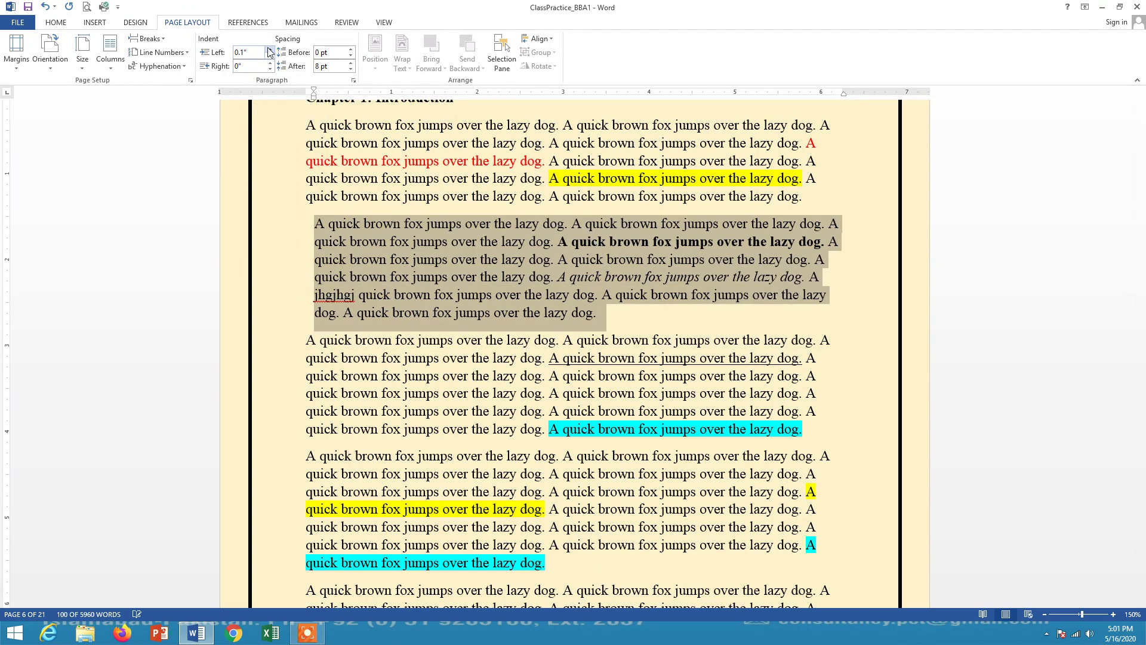
{"action": "left_click", "coordinate": [269, 49]}
{"action": "left_click", "coordinate": [269, 49]}
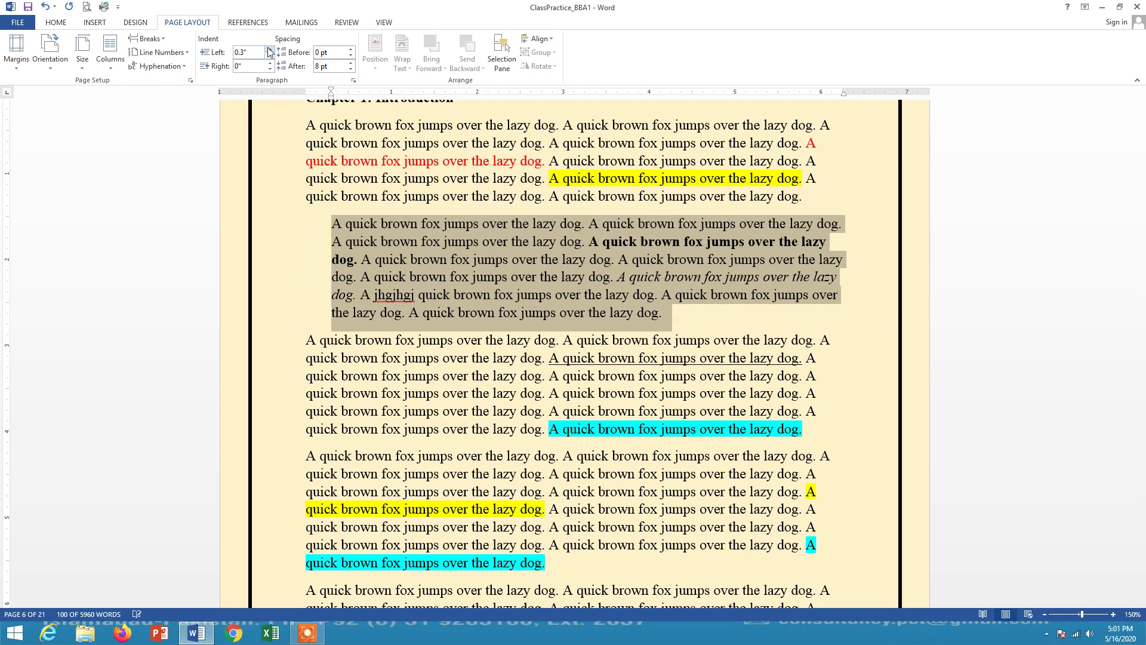
{"action": "left_click", "coordinate": [269, 50]}
{"action": "left_click", "coordinate": [269, 50]}
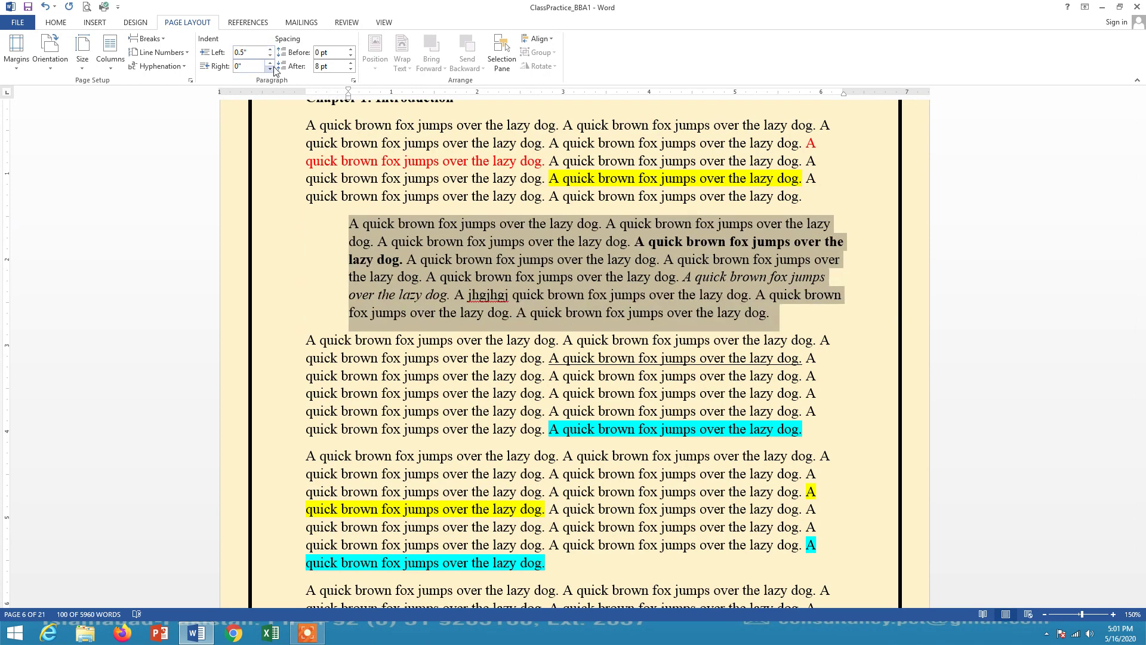
Set the right indent of Chapter 1's second paragraph to 0.5".
{"action": "left_click", "coordinate": [270, 64]}
{"action": "left_click", "coordinate": [270, 63]}
{"action": "left_click", "coordinate": [271, 63]}
{"action": "left_click", "coordinate": [271, 63]}
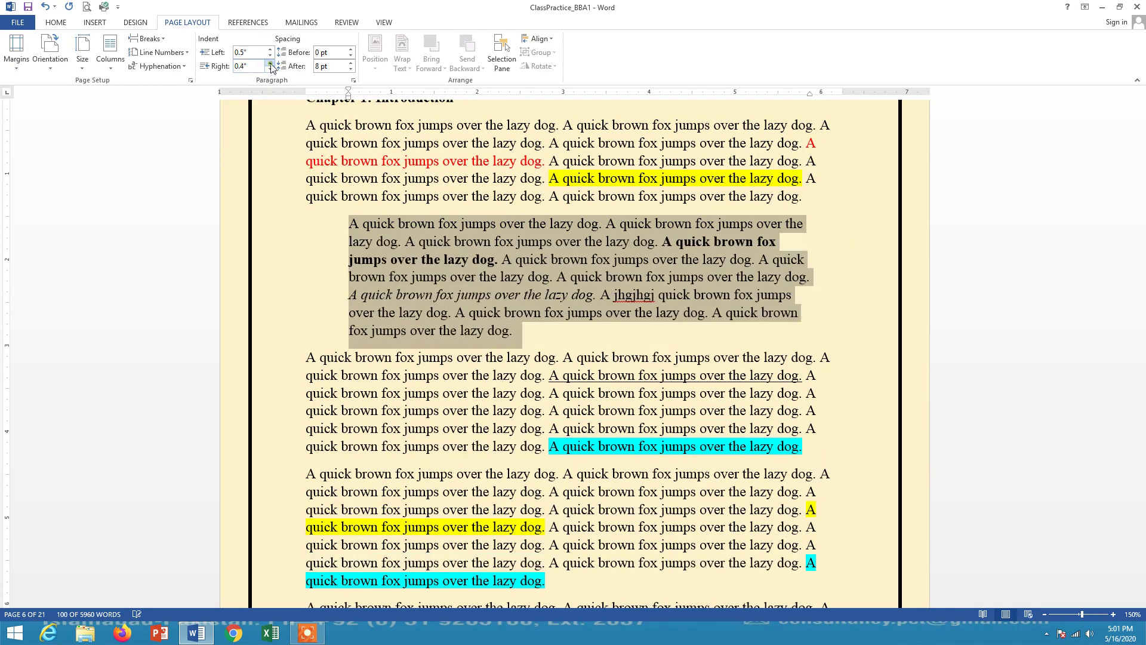
{"action": "left_click", "coordinate": [270, 63]}
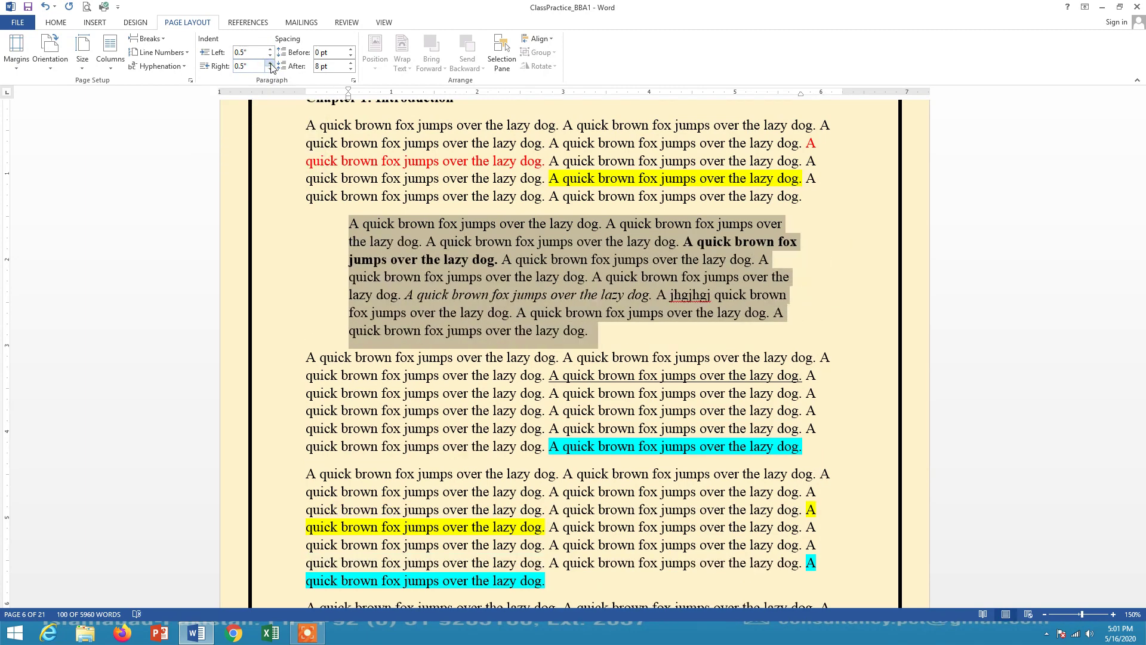
Select Chapter 1's fourth paragraph, with the yellow and cyan highlights, and set its spacing before to 60 pt.
{"action": "scroll", "coordinate": [446, 312], "scroll_direction": "down", "scroll_amount": 3}
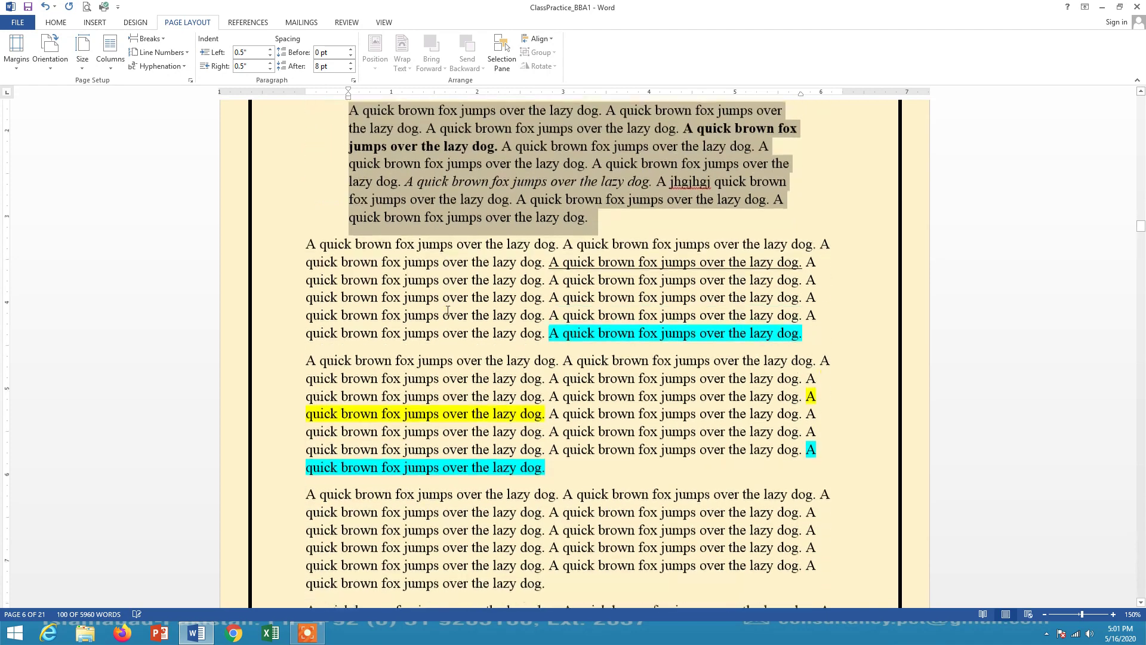
{"action": "triple_click", "coordinate": [302, 303]}
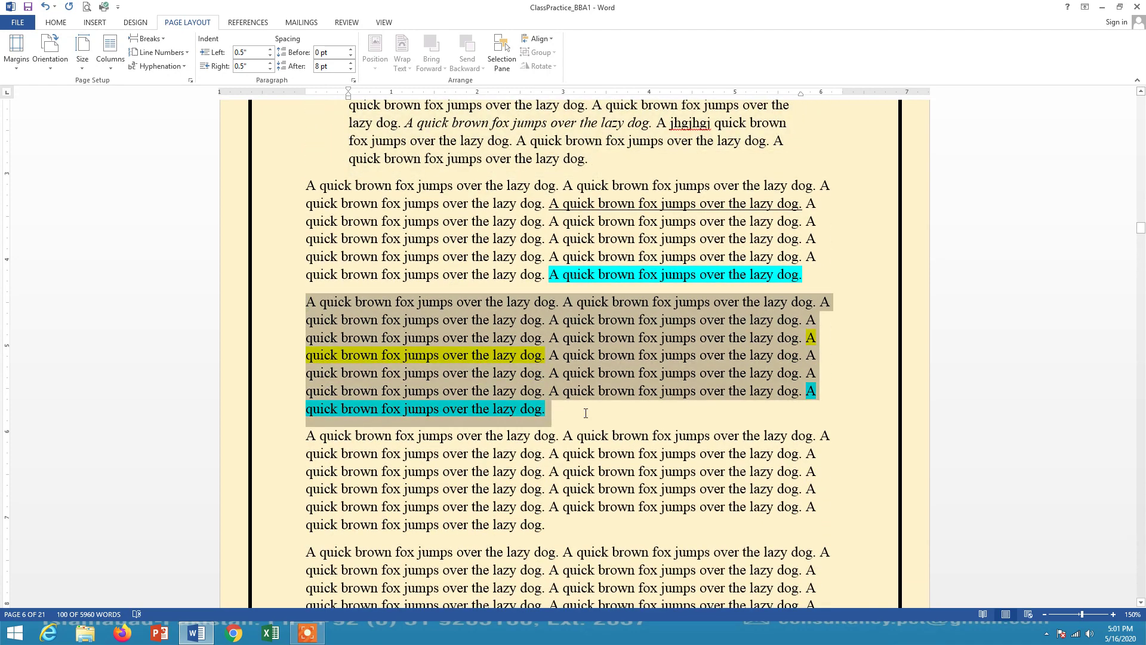
{"action": "left_click", "coordinate": [55, 22]}
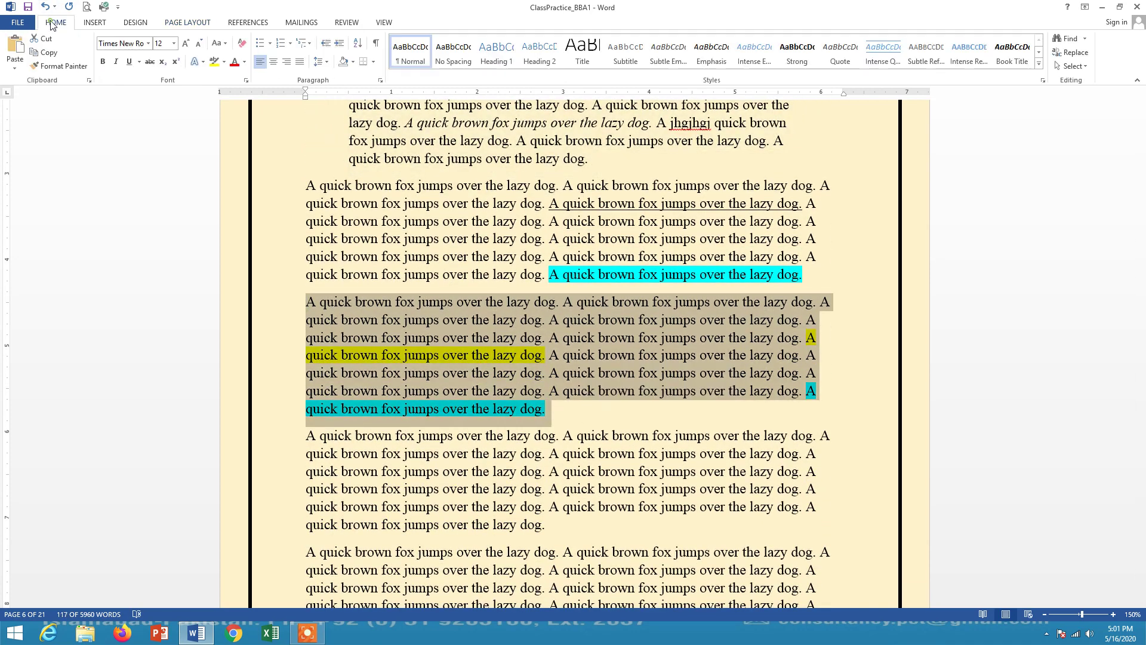
{"action": "left_click", "coordinate": [327, 62]}
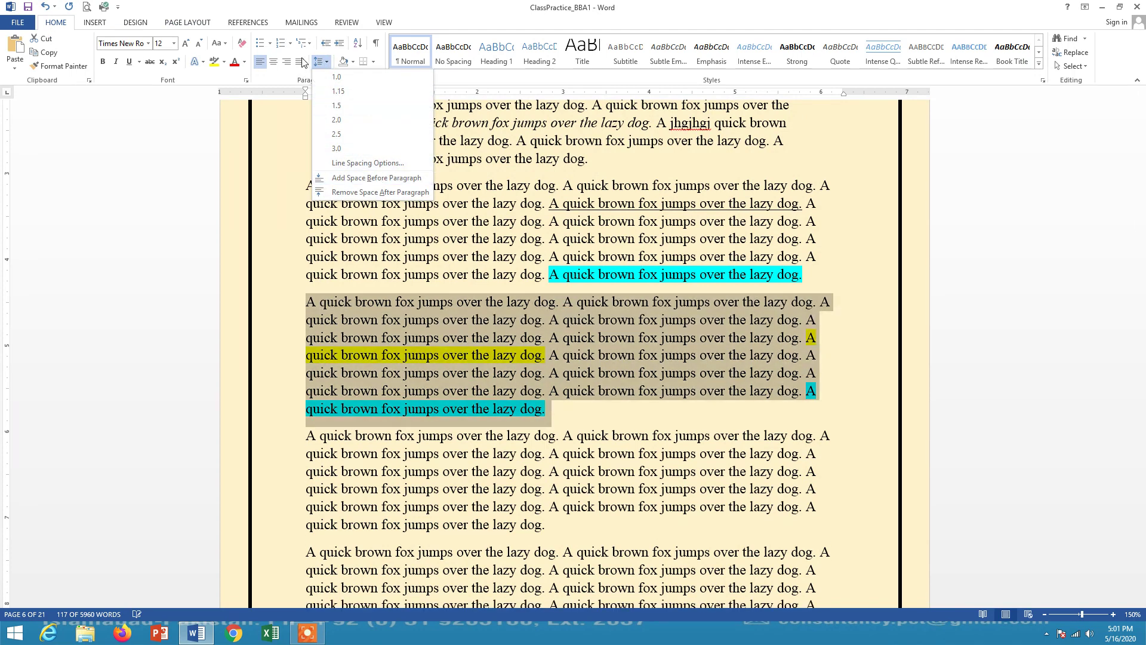
{"action": "left_click", "coordinate": [183, 24]}
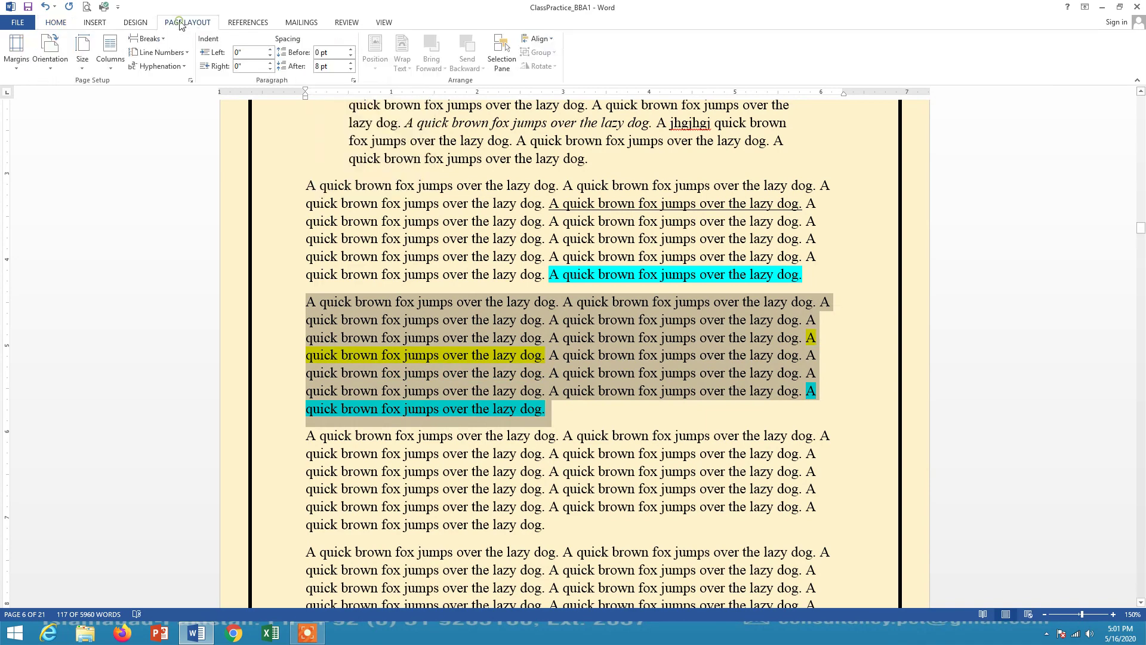
{"action": "left_click", "coordinate": [351, 53]}
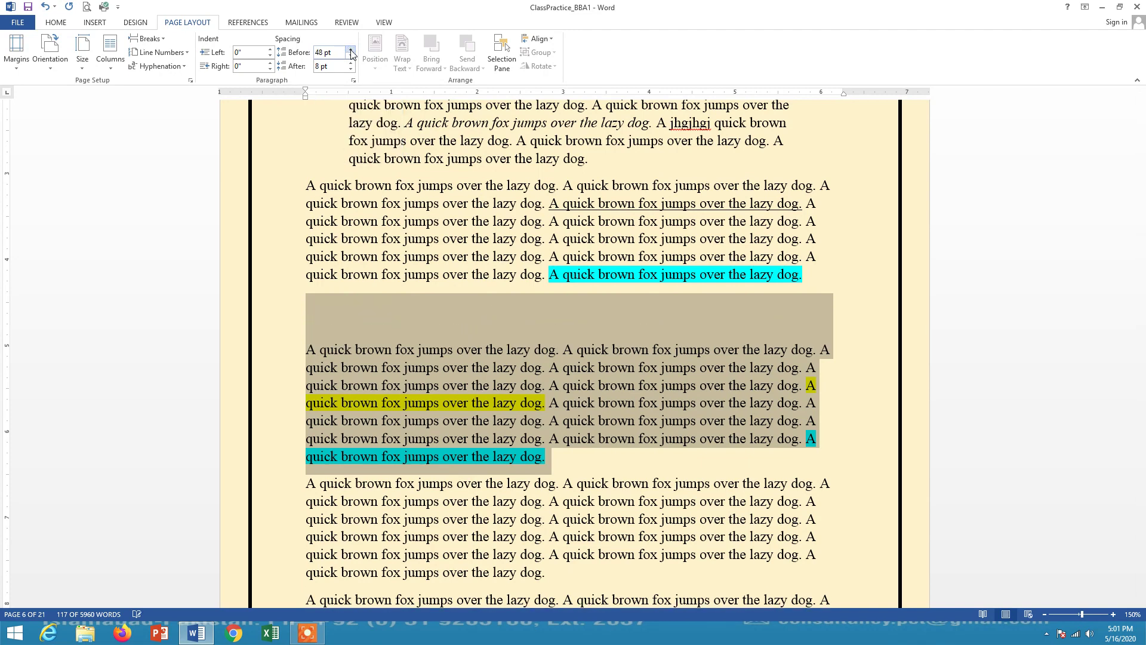
{"action": "left_click", "coordinate": [351, 53]}
{"action": "left_click", "coordinate": [351, 53]}
Set the spacing after the selected fourth paragraph to 48 pt.
{"action": "left_click", "coordinate": [351, 63]}
{"action": "left_click", "coordinate": [351, 63]}
{"action": "left_click", "coordinate": [351, 64]}
{"action": "left_click", "coordinate": [351, 63]}
{"action": "left_click", "coordinate": [351, 63]}
{"action": "left_click", "coordinate": [351, 64]}
{"action": "left_click", "coordinate": [351, 63]}
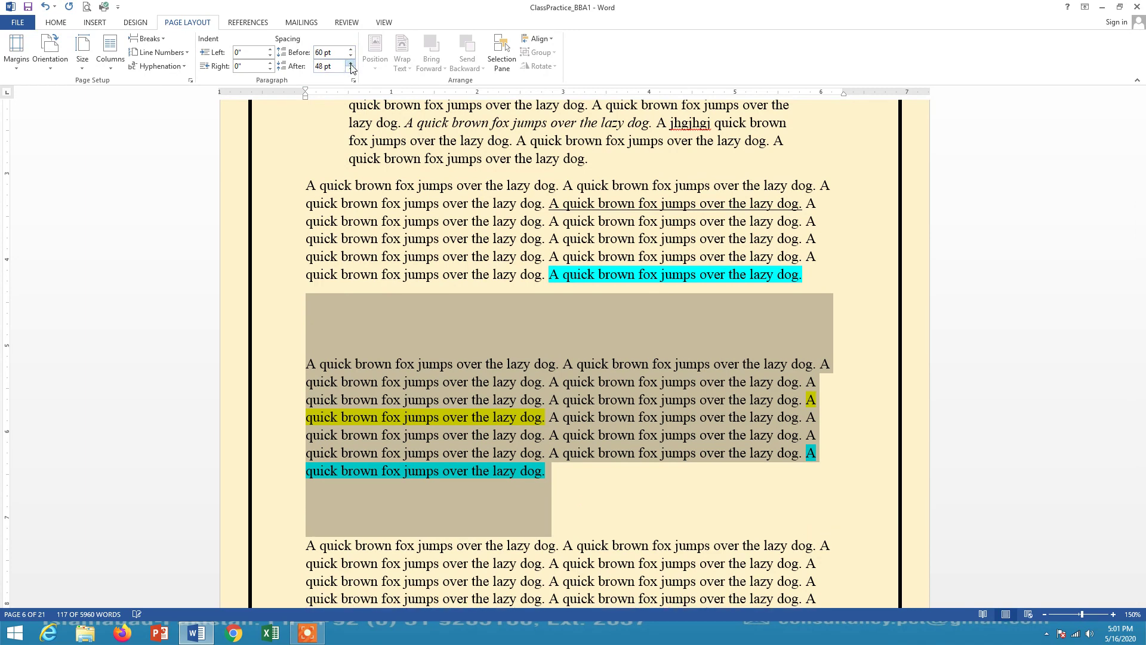
Reduce the spacing after the selected fourth paragraph to Auto.
{"action": "left_click", "coordinate": [351, 70]}
{"action": "left_click", "coordinate": [351, 70]}
{"action": "left_click", "coordinate": [351, 70]}
{"action": "left_click", "coordinate": [351, 70]}
{"action": "left_click", "coordinate": [351, 70]}
{"action": "left_click", "coordinate": [351, 70]}
{"action": "left_click", "coordinate": [351, 70]}
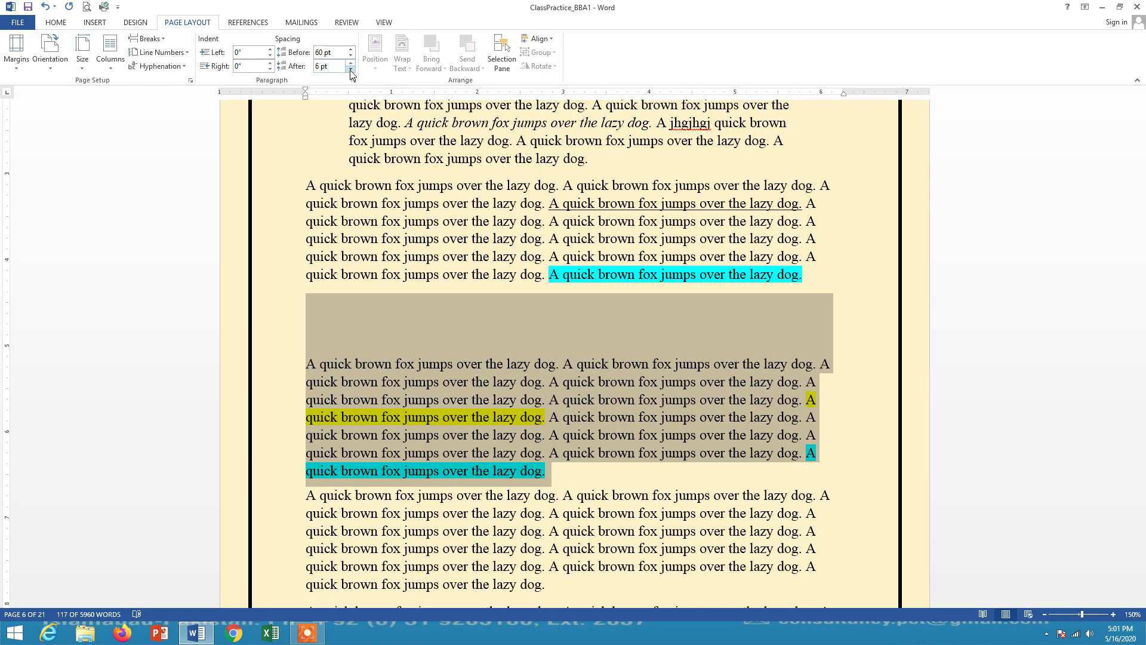
{"action": "left_click", "coordinate": [351, 70]}
{"action": "left_click", "coordinate": [351, 70]}
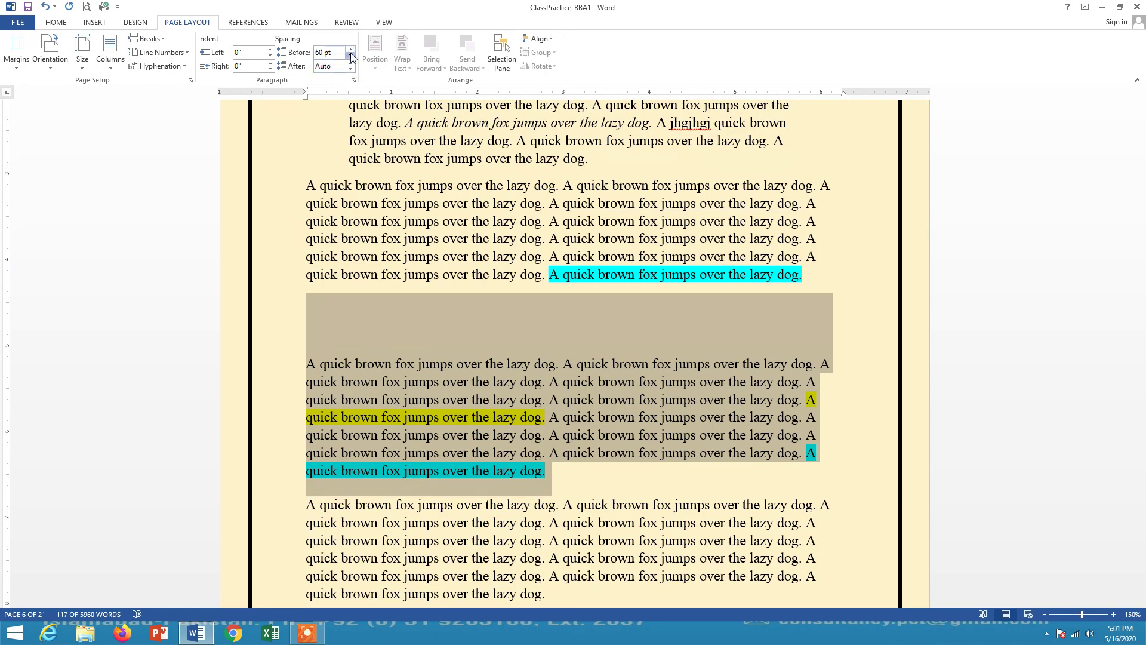
Reduce the spacing before the selected fourth paragraph to Auto.
{"action": "left_click", "coordinate": [352, 56]}
{"action": "left_click", "coordinate": [351, 55]}
{"action": "left_click", "coordinate": [351, 56]}
{"action": "left_click", "coordinate": [351, 56]}
{"action": "left_click", "coordinate": [352, 55]}
{"action": "left_click", "coordinate": [351, 56]}
{"action": "left_click", "coordinate": [351, 57]}
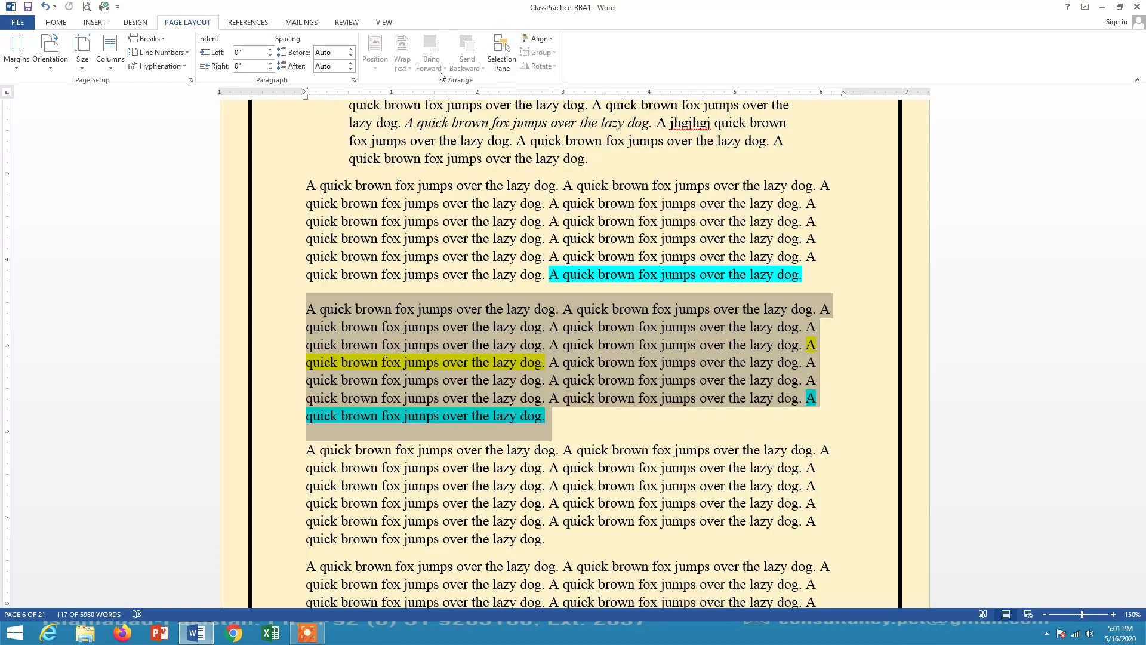
Select the orange picture on page 14 and compare the arrangement options in its formatting tools with those for page layout.
{"action": "scroll", "coordinate": [451, 263], "scroll_direction": "down", "scroll_amount": 20}
{"action": "scroll", "coordinate": [458, 280], "scroll_direction": "down", "scroll_amount": 20}
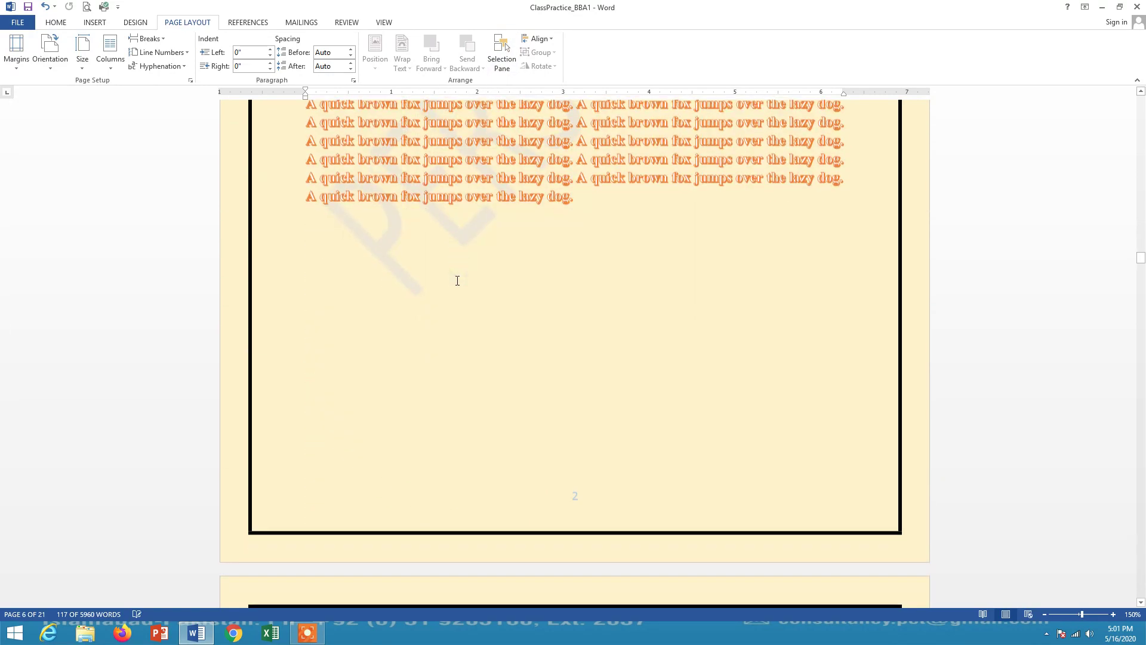
{"action": "scroll", "coordinate": [457, 281], "scroll_direction": "down", "scroll_amount": 20}
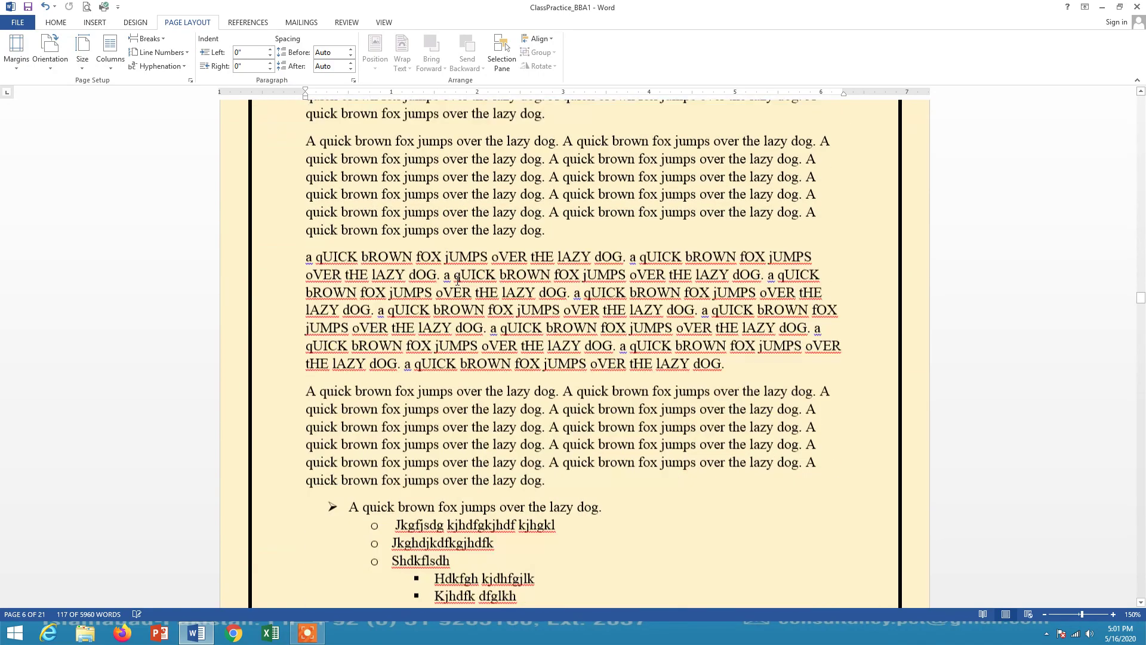
{"action": "scroll", "coordinate": [458, 281], "scroll_direction": "down", "scroll_amount": 20}
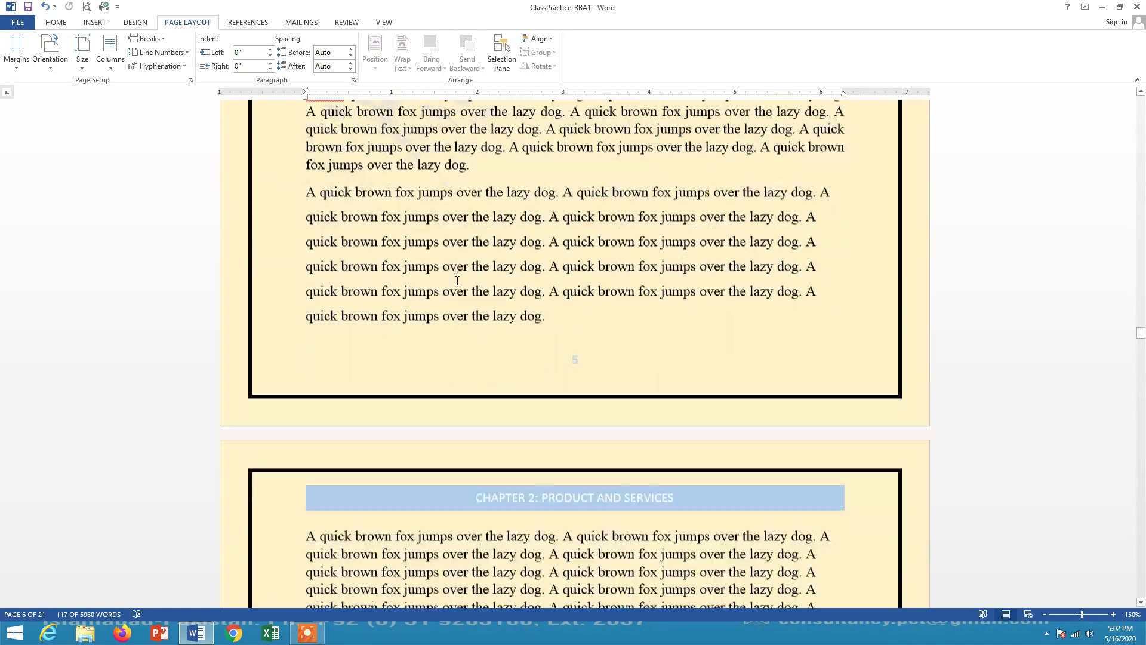
{"action": "scroll", "coordinate": [459, 285], "scroll_direction": "down", "scroll_amount": 20}
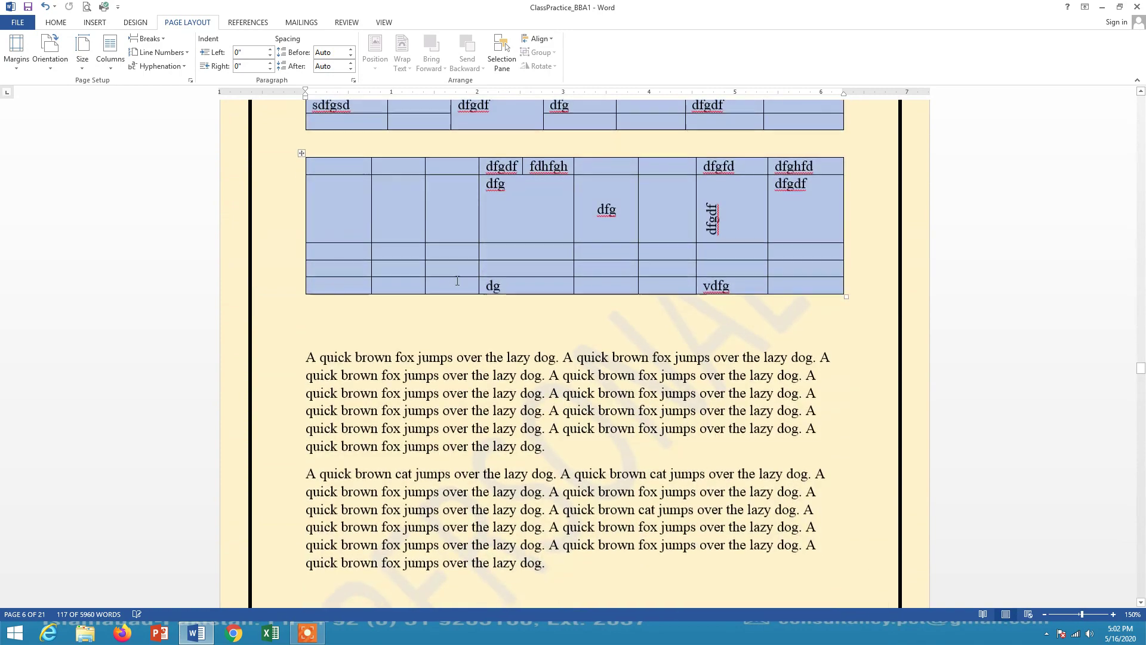
{"action": "scroll", "coordinate": [468, 273], "scroll_direction": "down", "scroll_amount": 20}
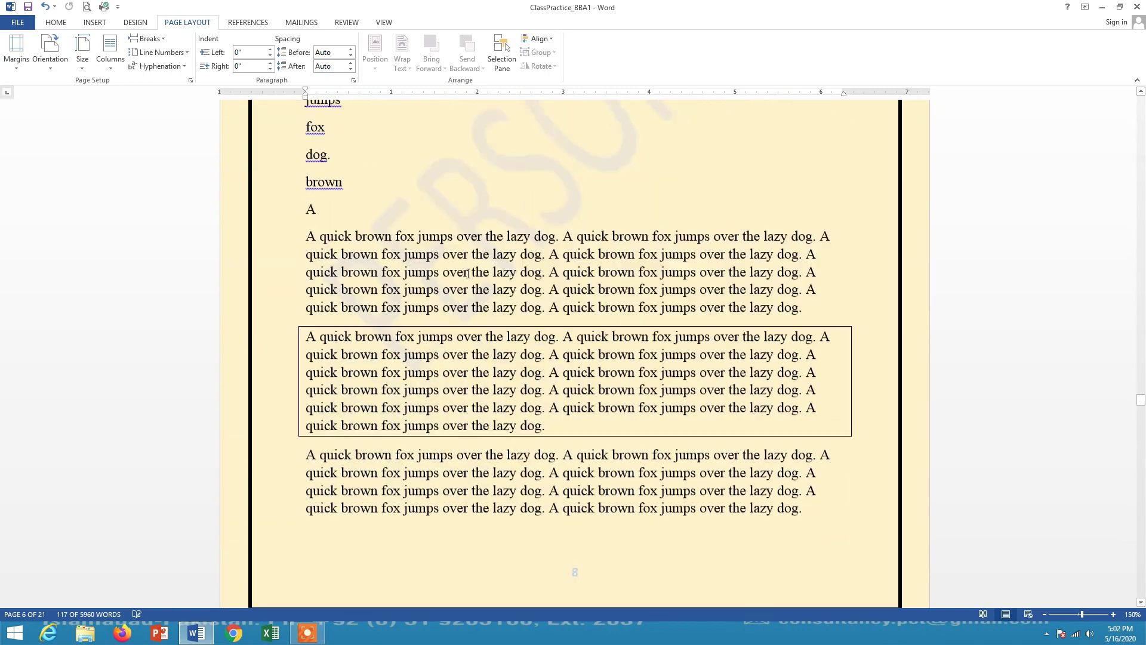
{"action": "double_click", "coordinate": [594, 208]}
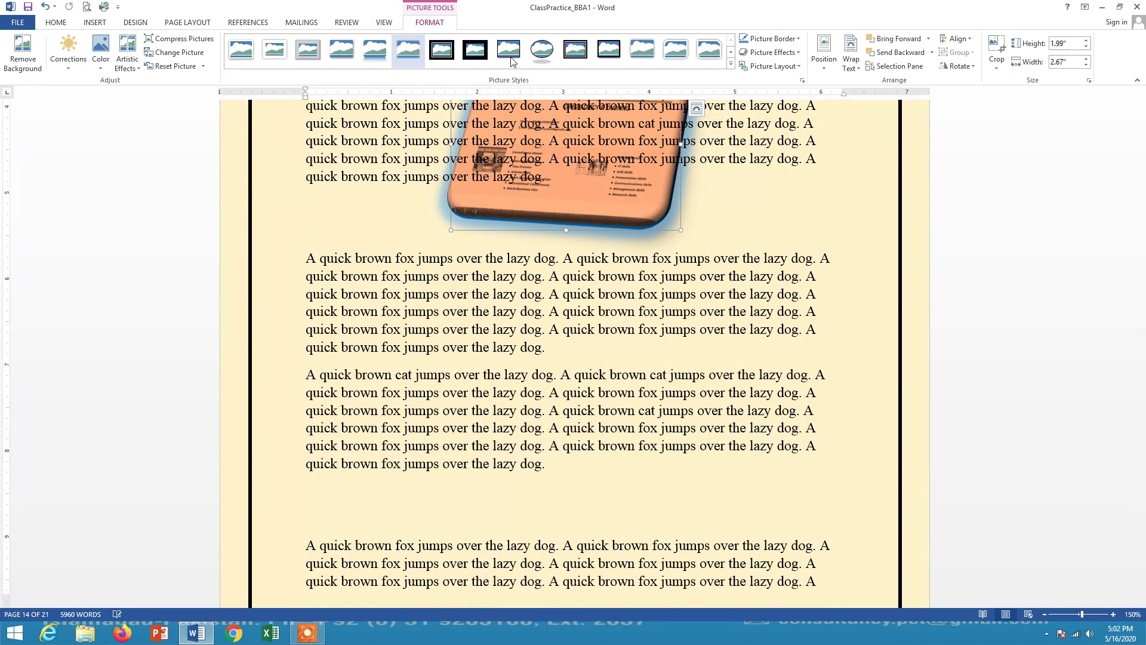
{"action": "left_click", "coordinate": [194, 25]}
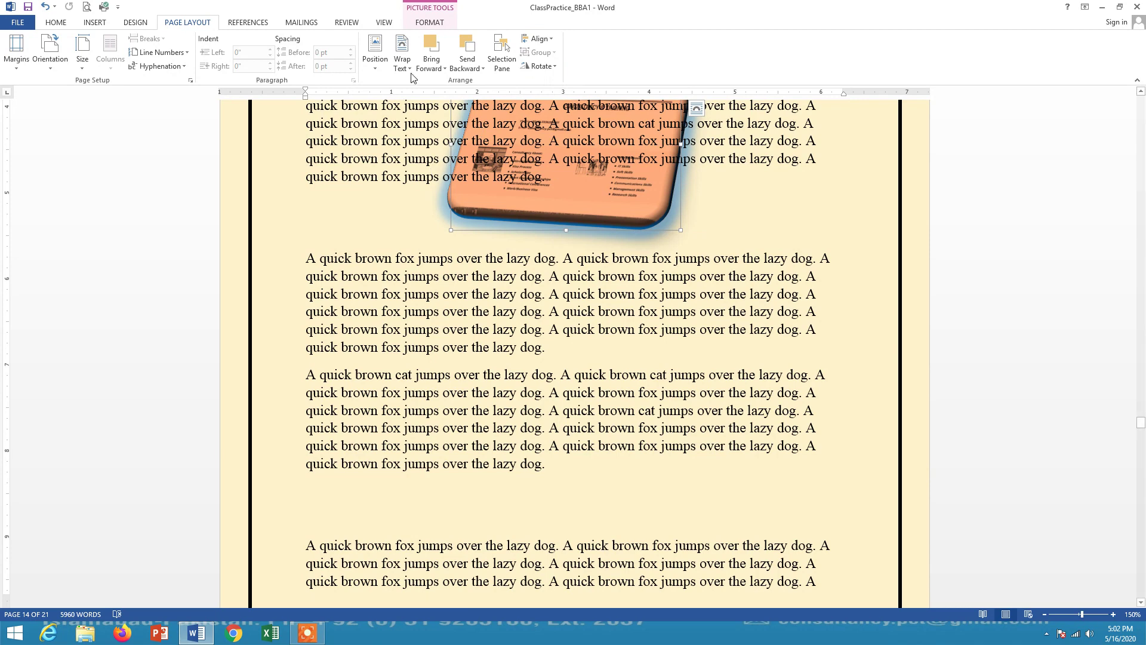
{"action": "left_click", "coordinate": [427, 25]}
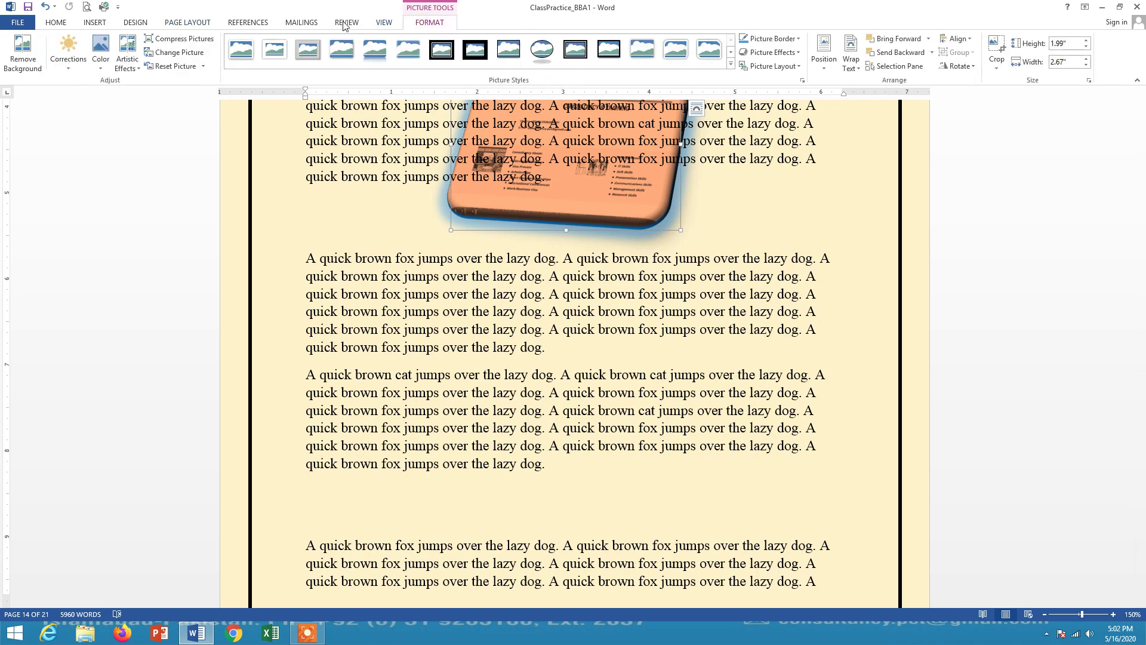
{"action": "left_click", "coordinate": [197, 26]}
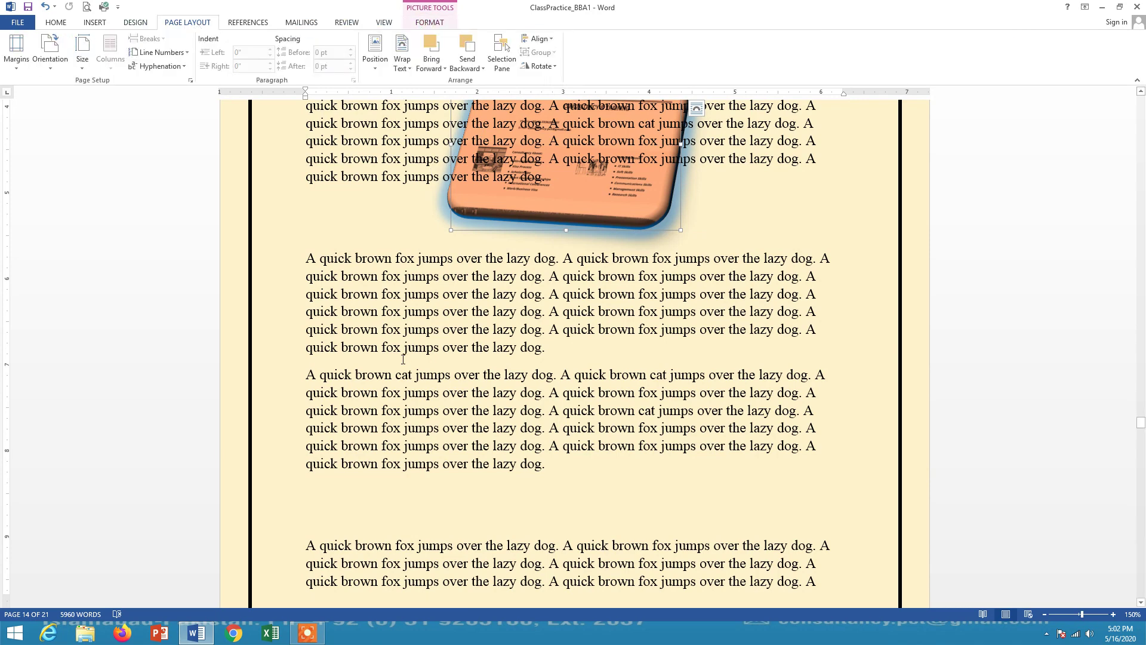
{"action": "double_click", "coordinate": [355, 315]}
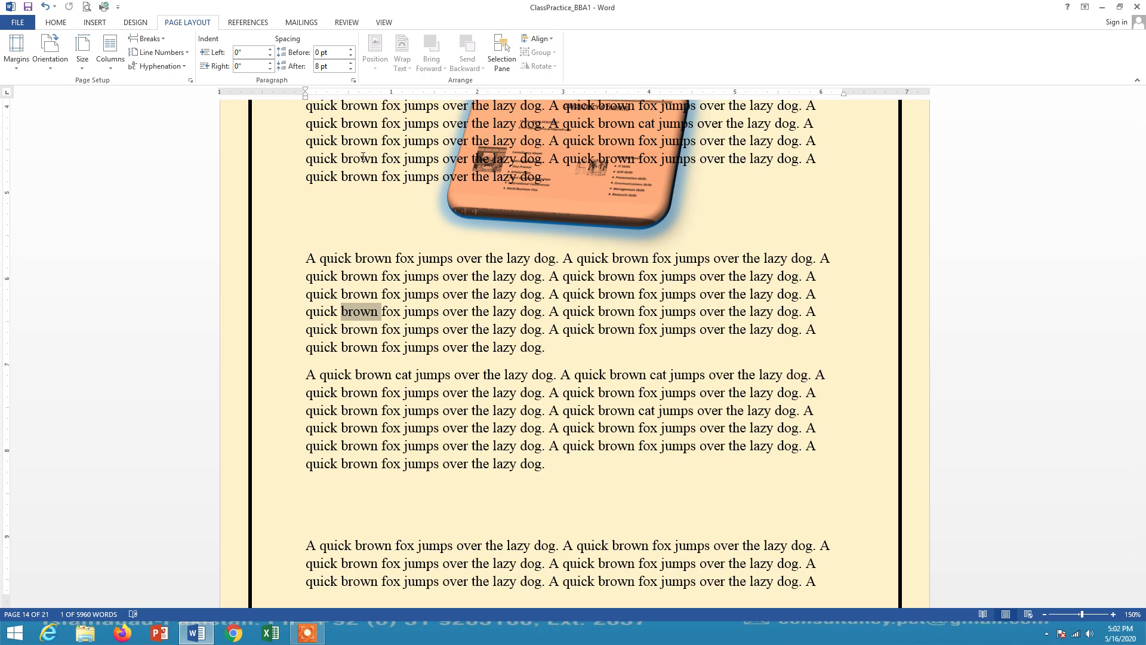
{"action": "left_click", "coordinate": [255, 23]}
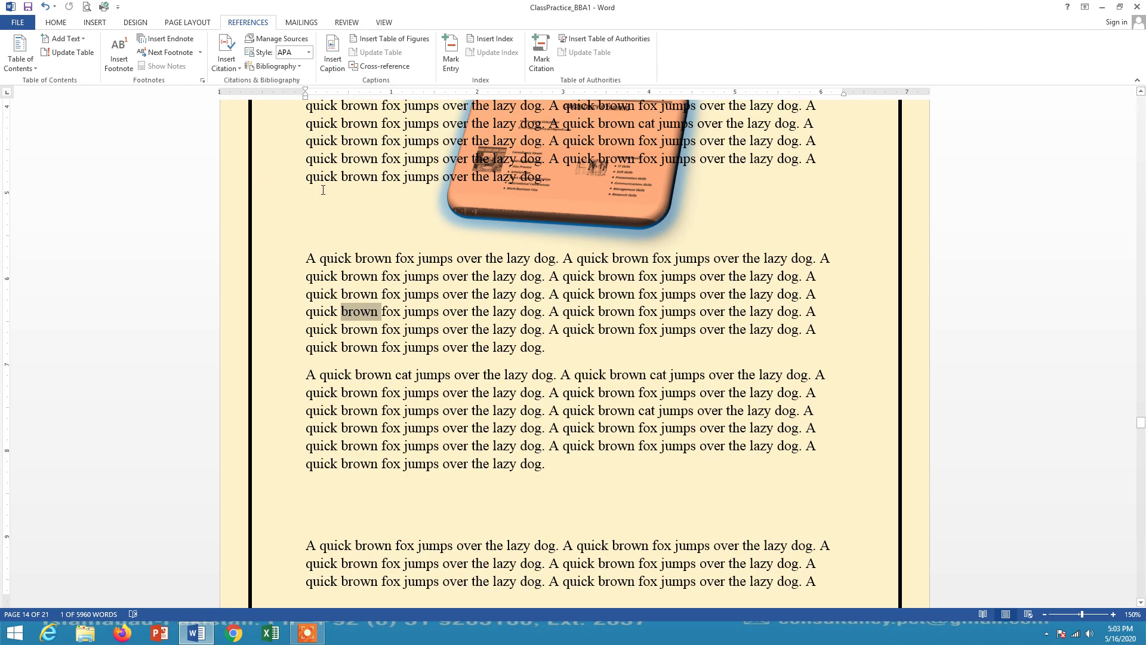
{"action": "left_click", "coordinate": [199, 24]}
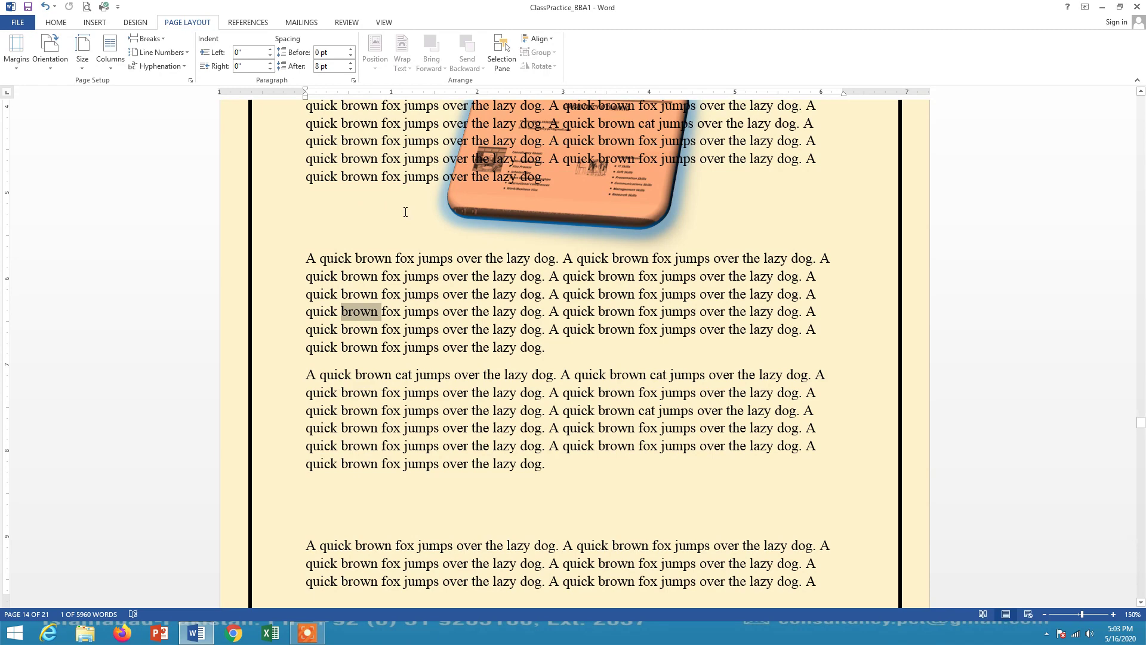